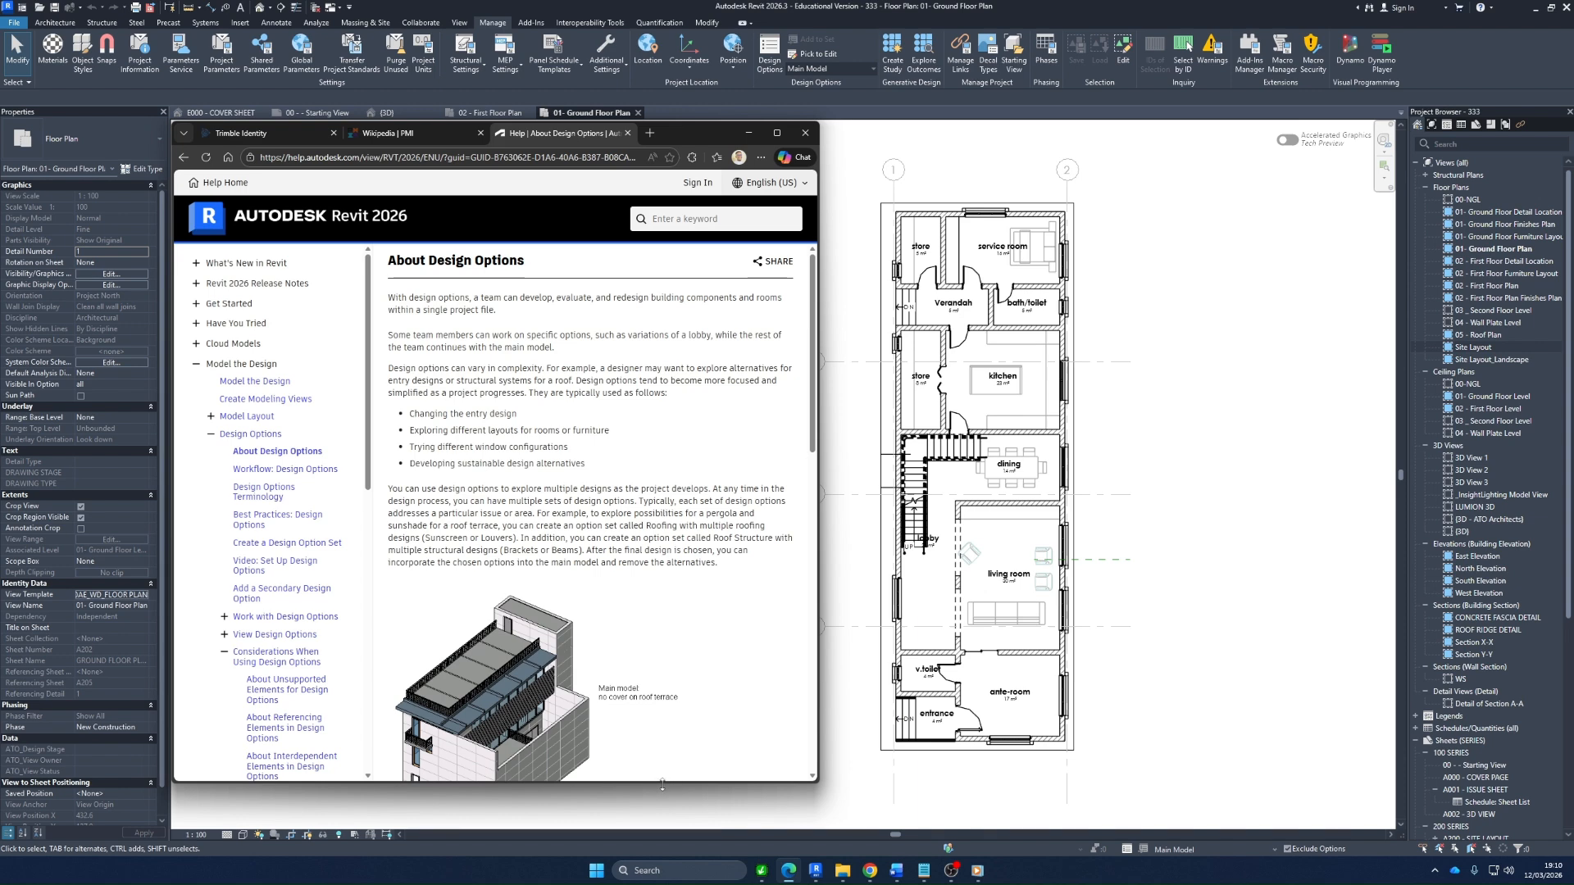
Read the introduction of the About Design Options help article, highlighting the phrase about a single project file
{"action": "left_click_drag", "start_coordinate": [663, 783], "coordinate": [662, 827]}
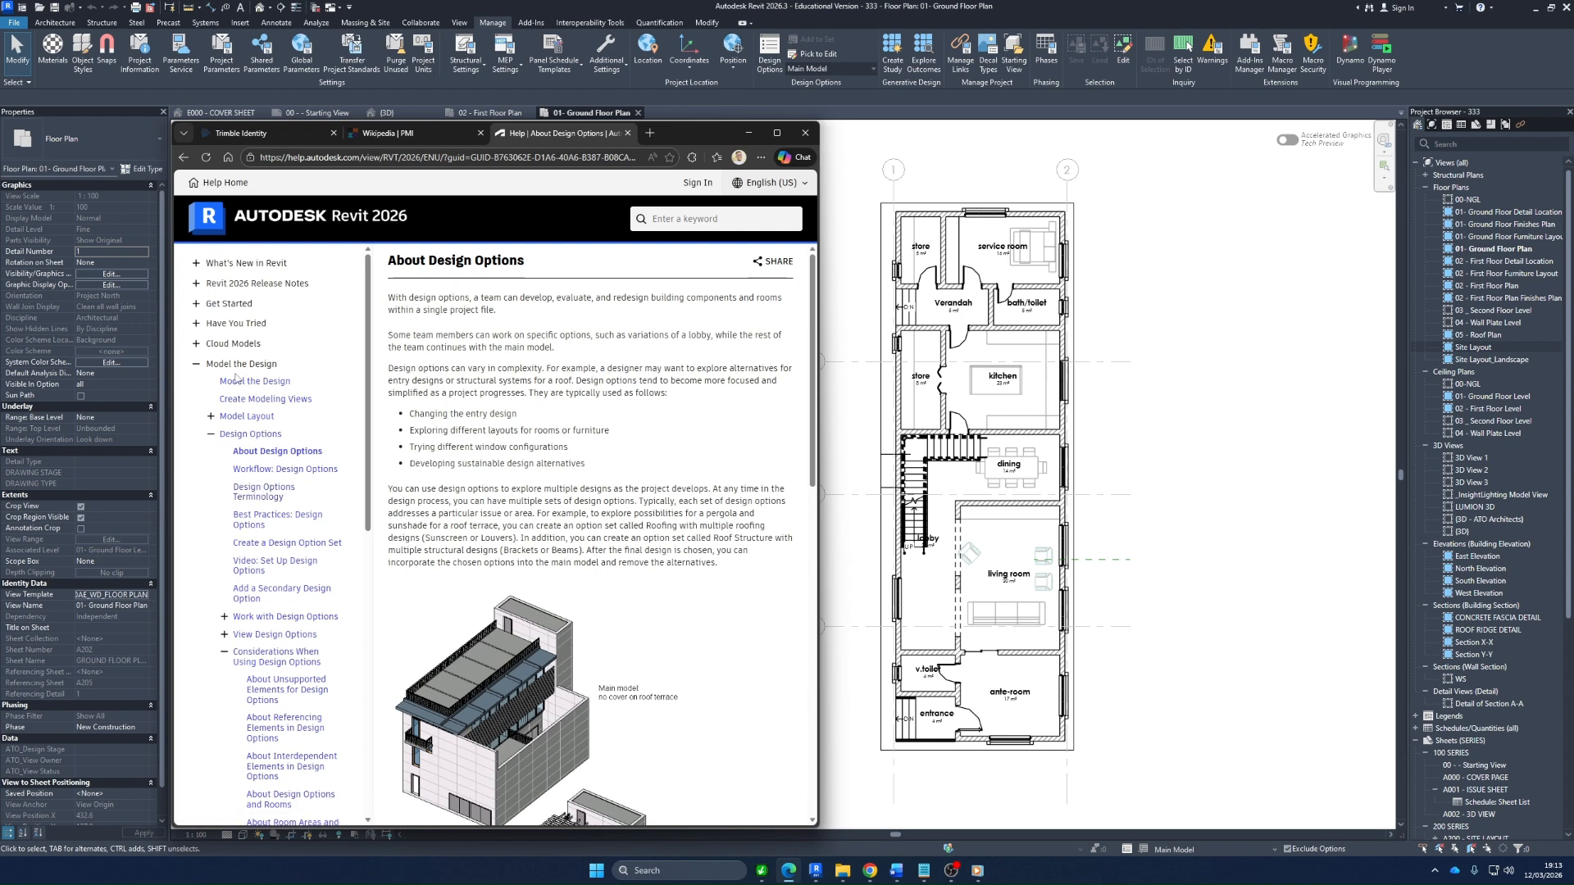
{"action": "scroll", "coordinate": [273, 366], "scroll_direction": "down", "scroll_amount": 3}
{"action": "scroll", "coordinate": [272, 367], "scroll_direction": "down", "scroll_amount": 4}
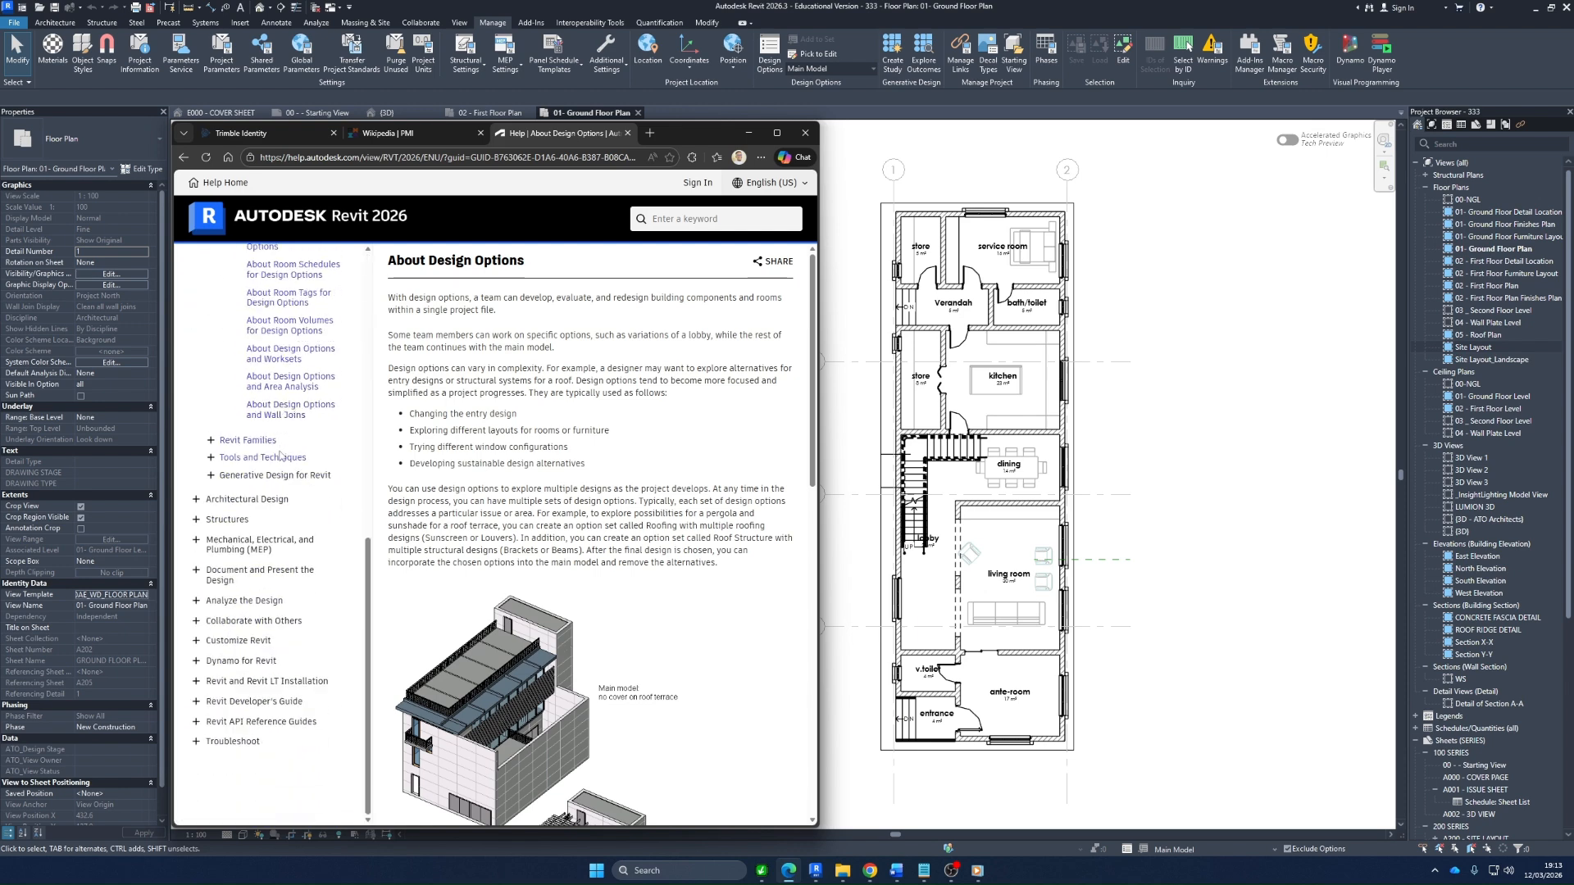
{"action": "scroll", "coordinate": [264, 638], "scroll_direction": "up", "scroll_amount": 7}
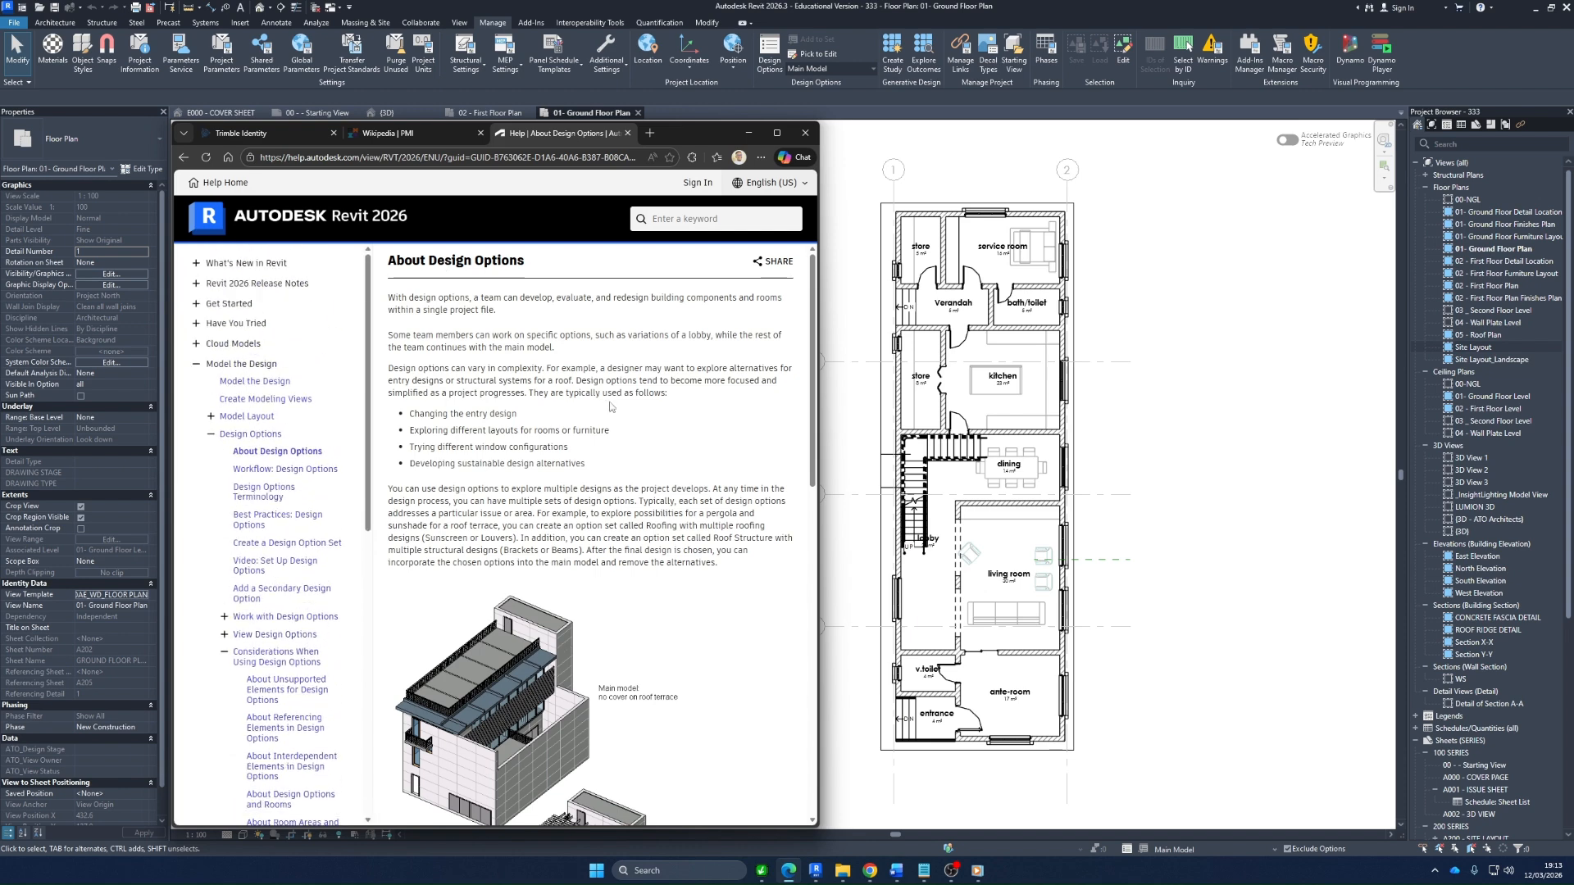
{"action": "scroll", "coordinate": [613, 407], "scroll_direction": "down", "scroll_amount": 1}
{"action": "scroll", "coordinate": [618, 575], "scroll_direction": "down", "scroll_amount": 4}
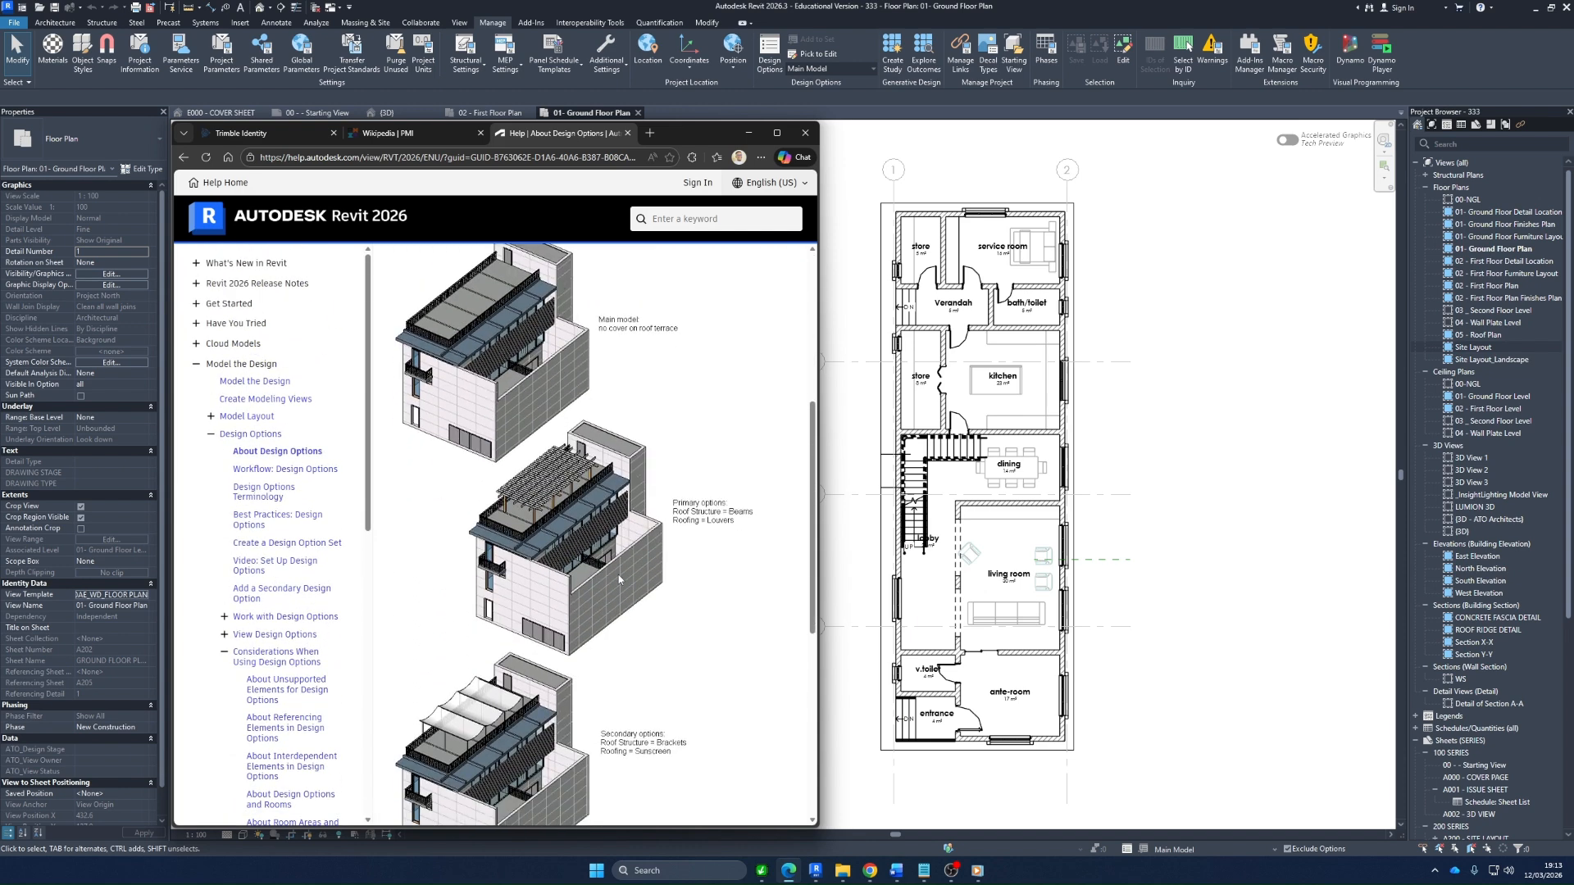
{"action": "scroll", "coordinate": [618, 574], "scroll_direction": "up", "scroll_amount": 5}
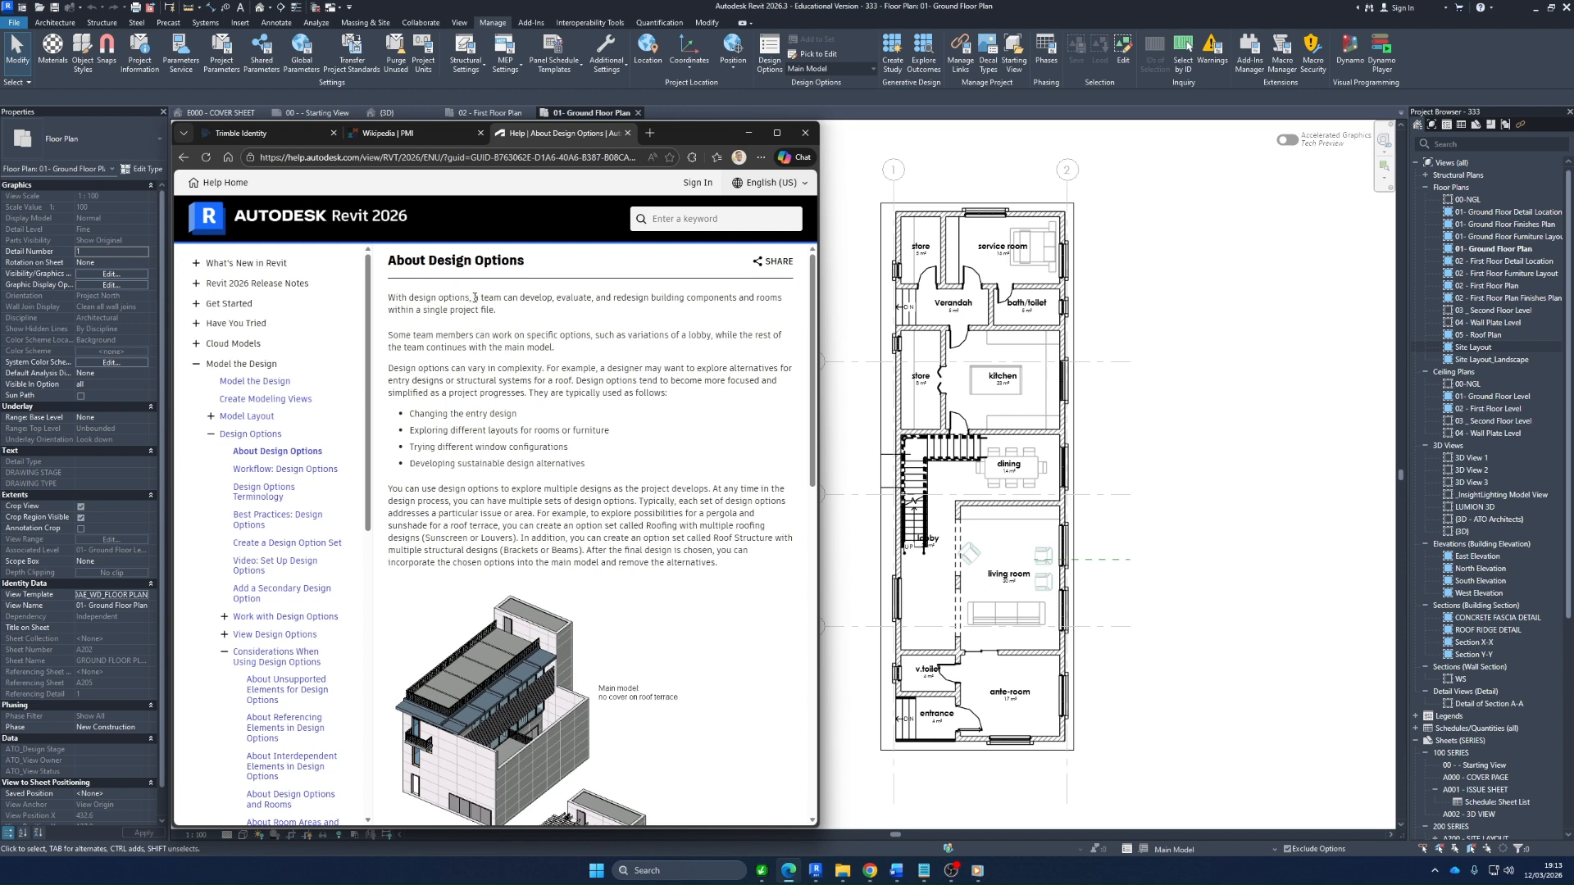
{"action": "left_click_drag", "start_coordinate": [474, 297], "coordinate": [503, 325]}
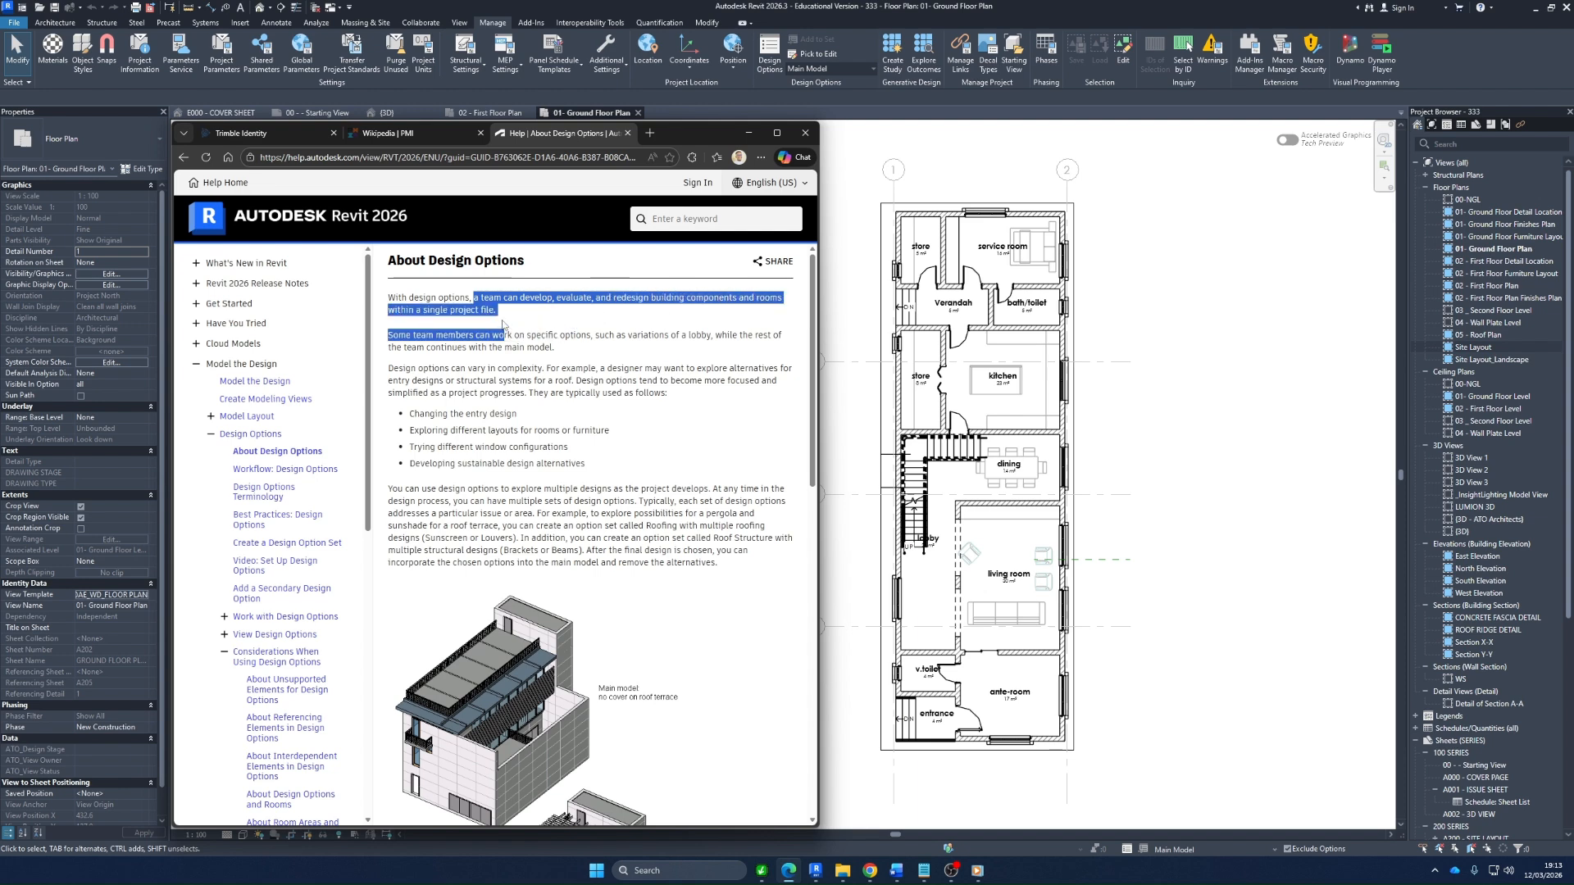
{"action": "left_click", "coordinate": [502, 326]}
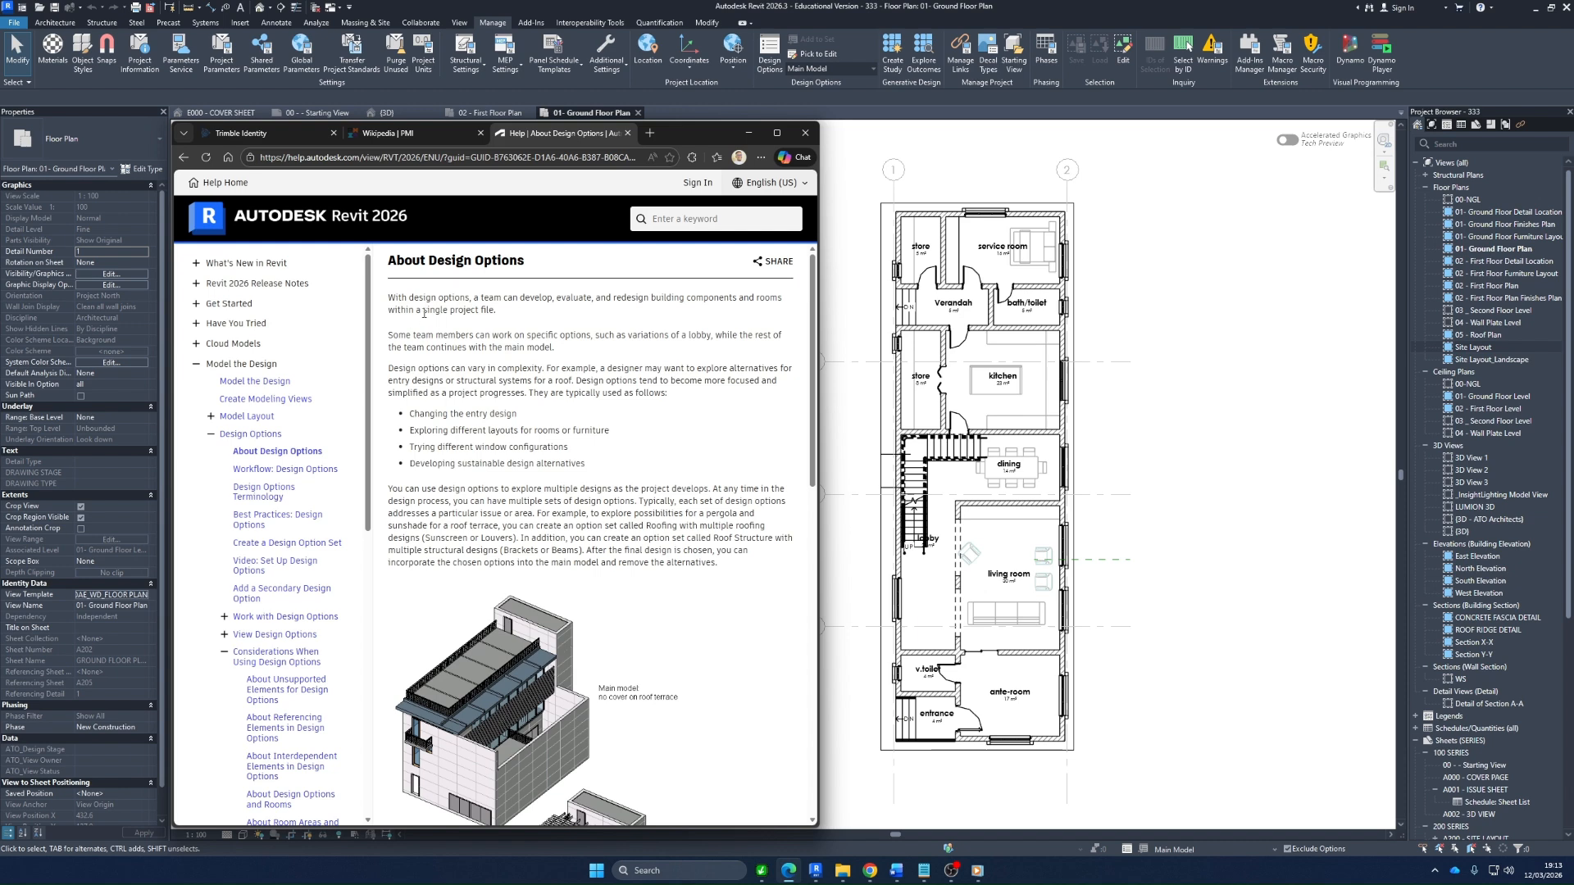
{"action": "left_click_drag", "start_coordinate": [422, 310], "coordinate": [495, 311]}
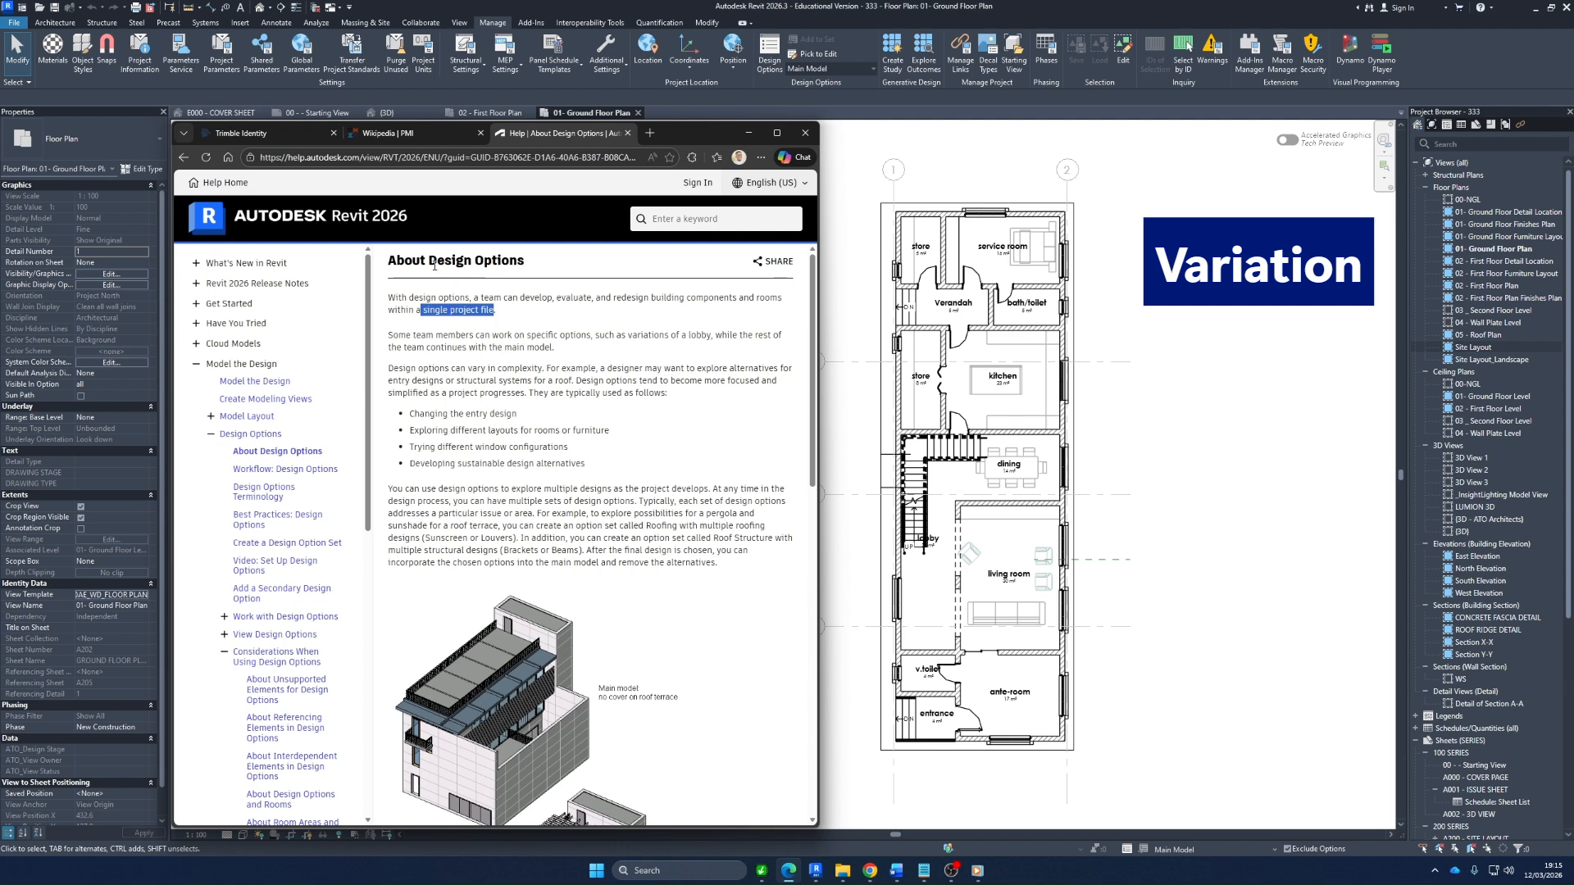
Examine the help article's roof terrace illustrations comparing the main model, primary options and secondary options
{"action": "left_click", "coordinate": [521, 332]}
{"action": "scroll", "coordinate": [631, 389], "scroll_direction": "down", "scroll_amount": 1}
{"action": "scroll", "coordinate": [631, 388], "scroll_direction": "down", "scroll_amount": 2}
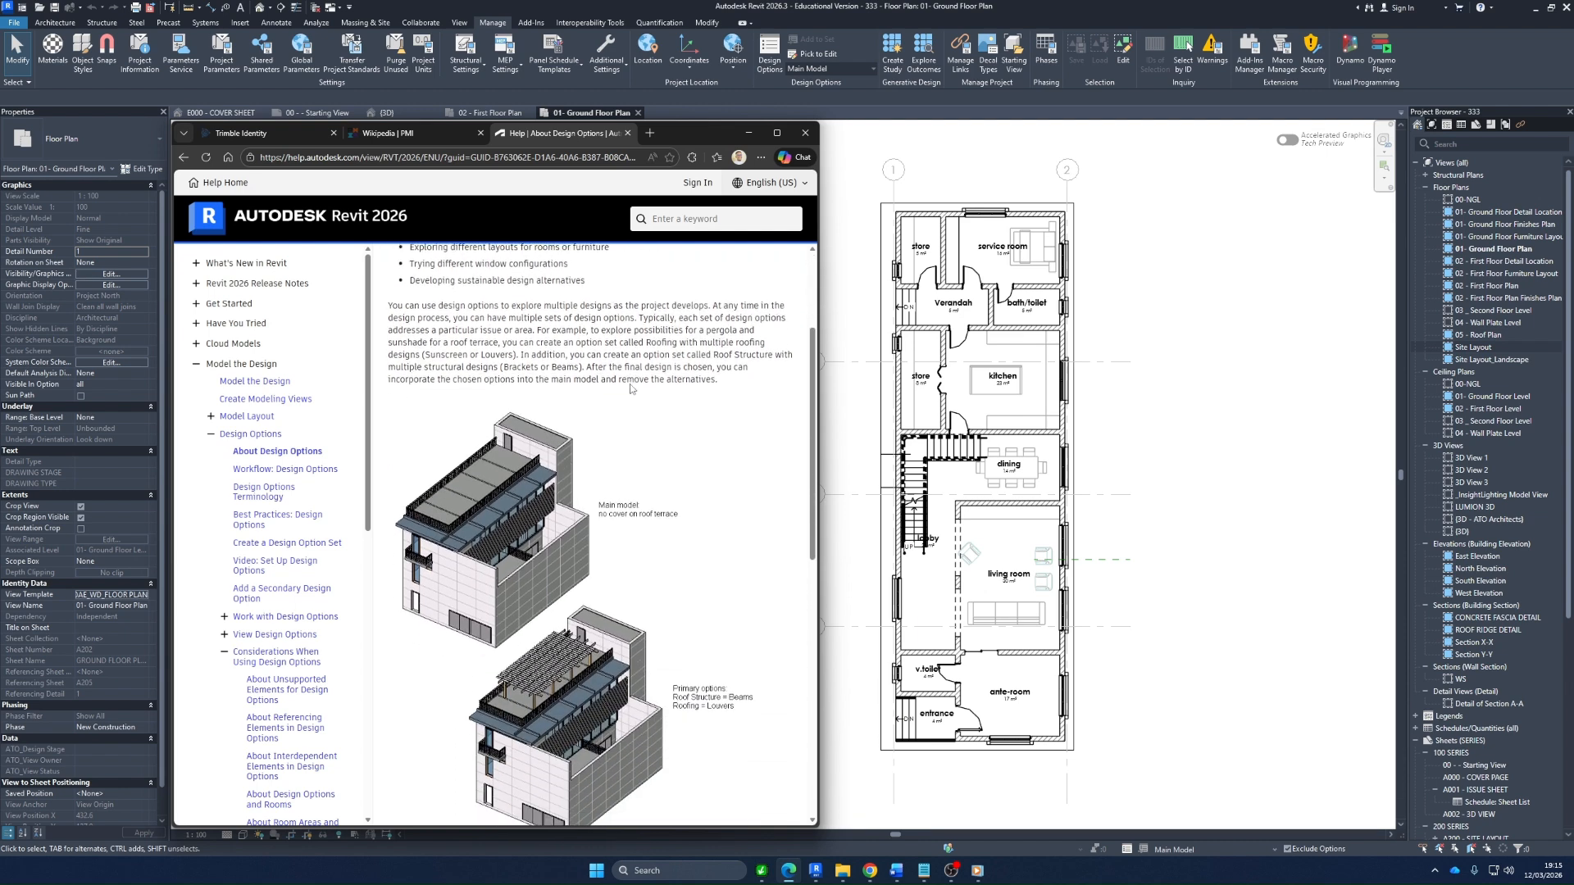
{"action": "scroll", "coordinate": [632, 378], "scroll_direction": "down", "scroll_amount": 1}
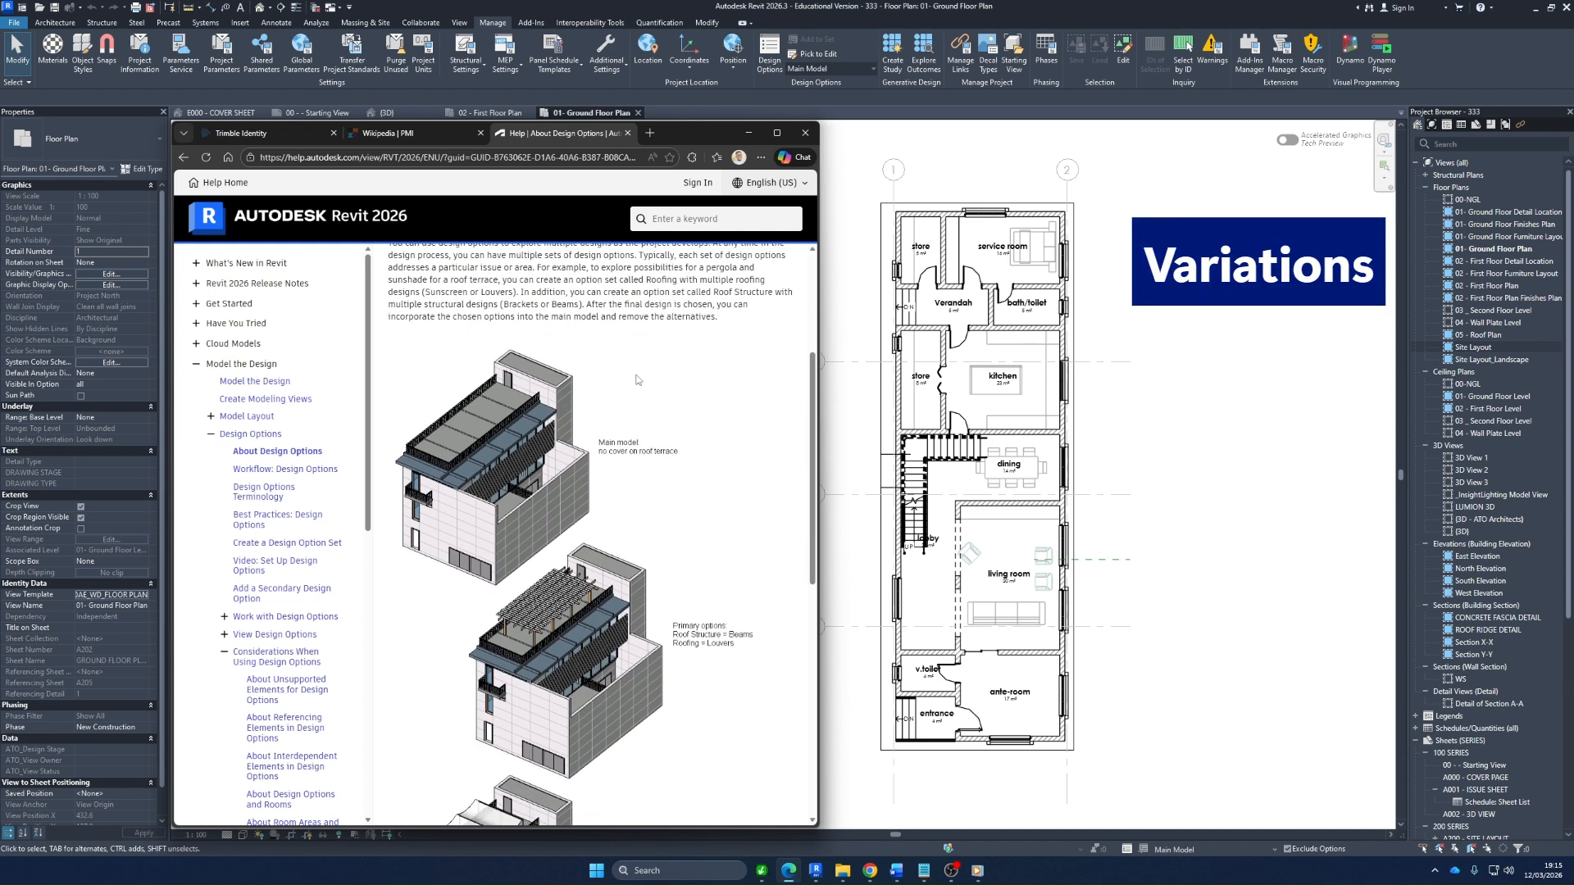
{"action": "scroll", "coordinate": [637, 379], "scroll_direction": "up", "scroll_amount": 3}
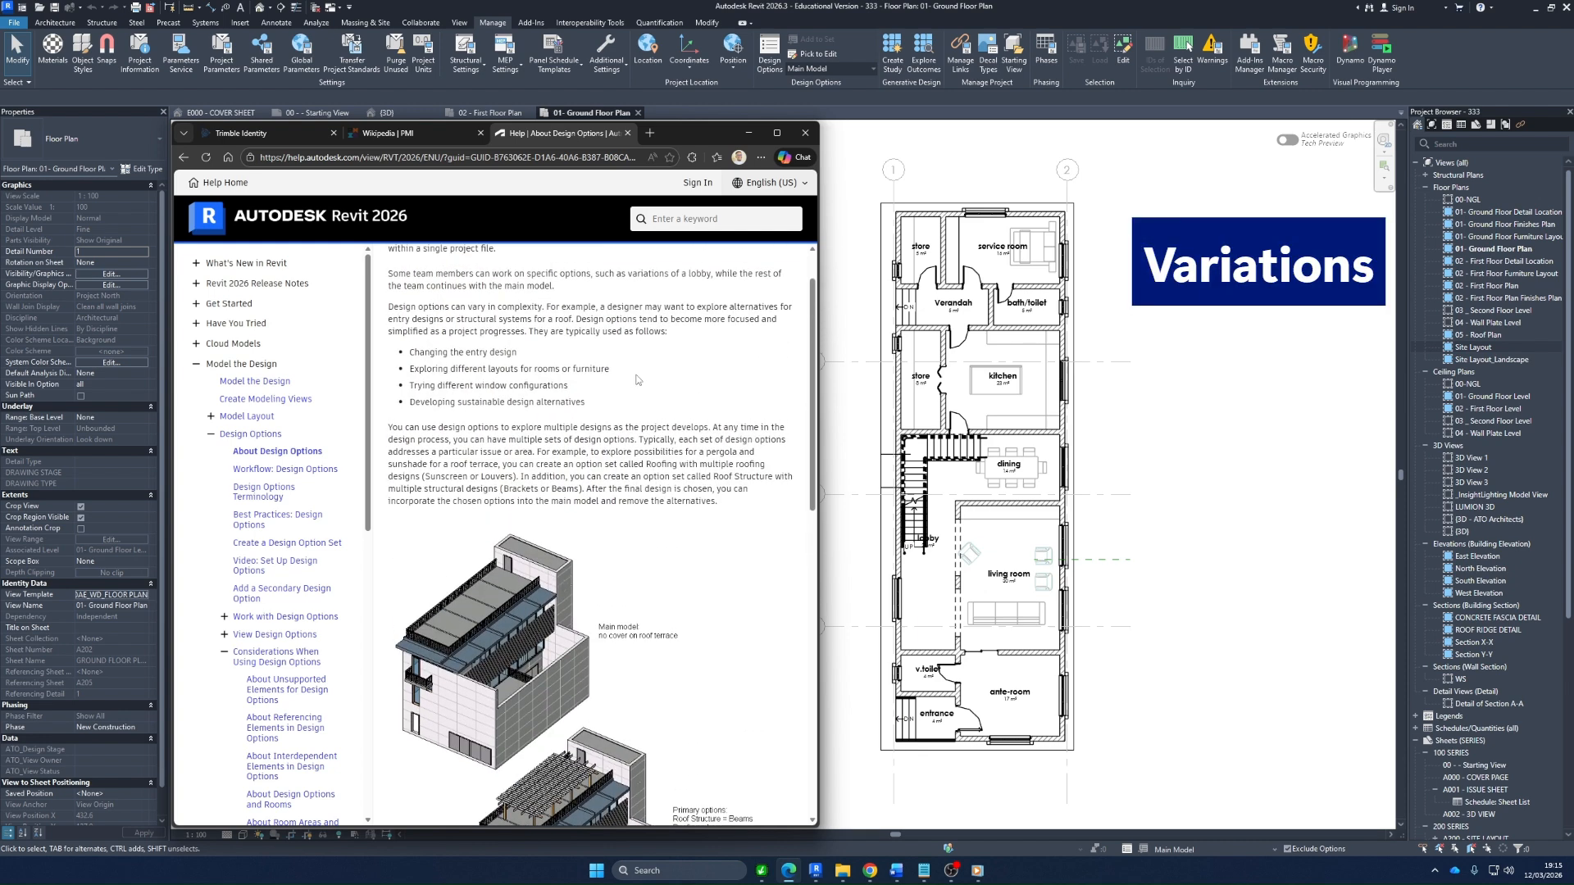
{"action": "scroll", "coordinate": [637, 379], "scroll_direction": "down", "scroll_amount": 6}
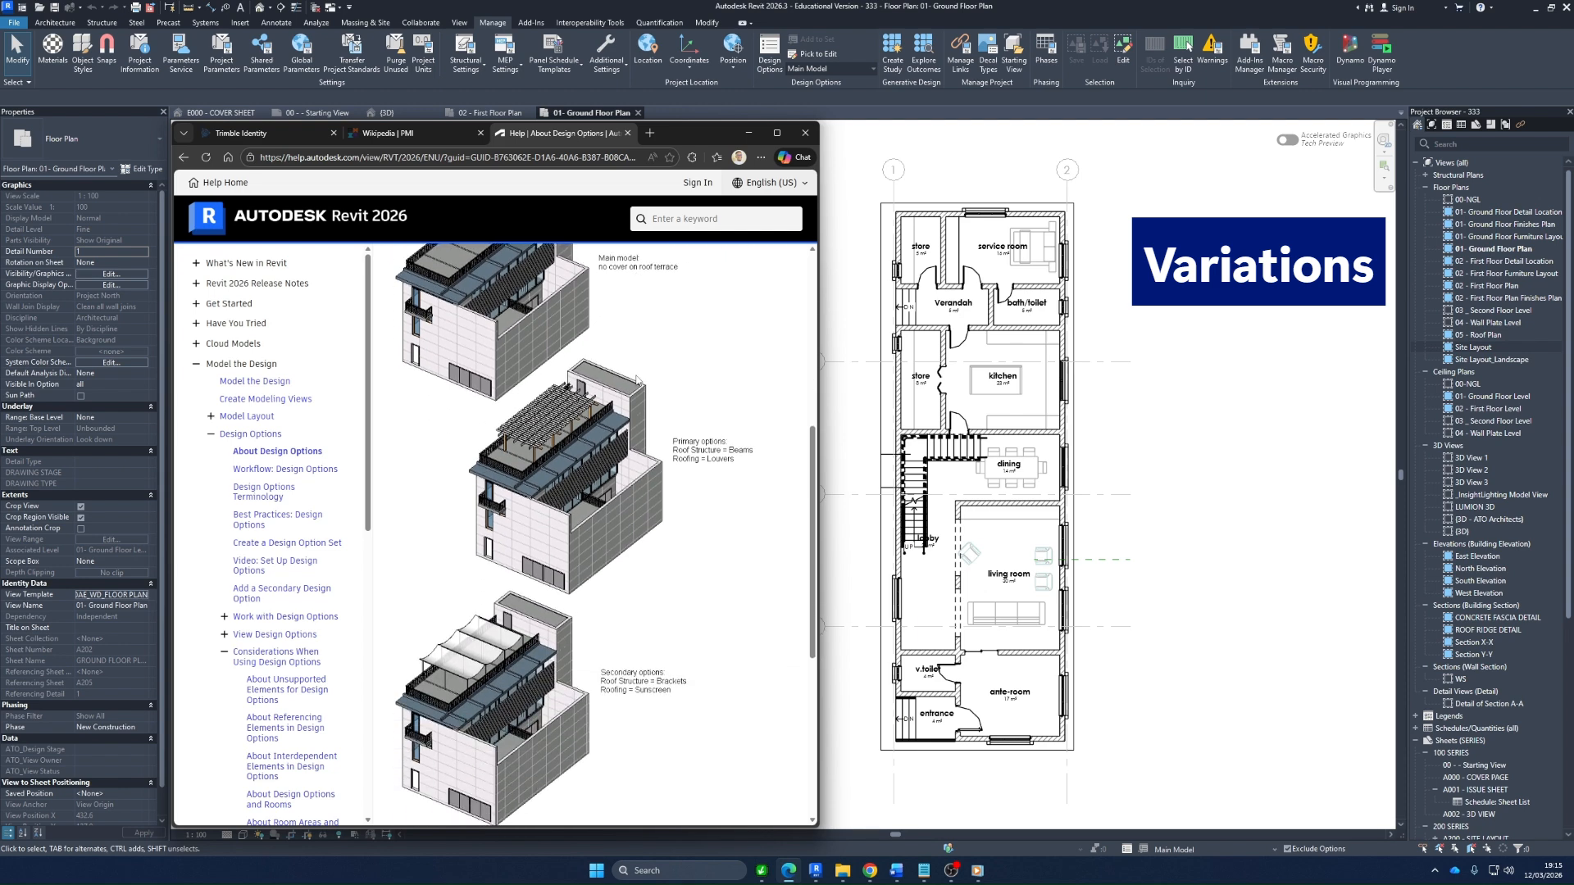
{"action": "scroll", "coordinate": [637, 379], "scroll_direction": "up", "scroll_amount": 2}
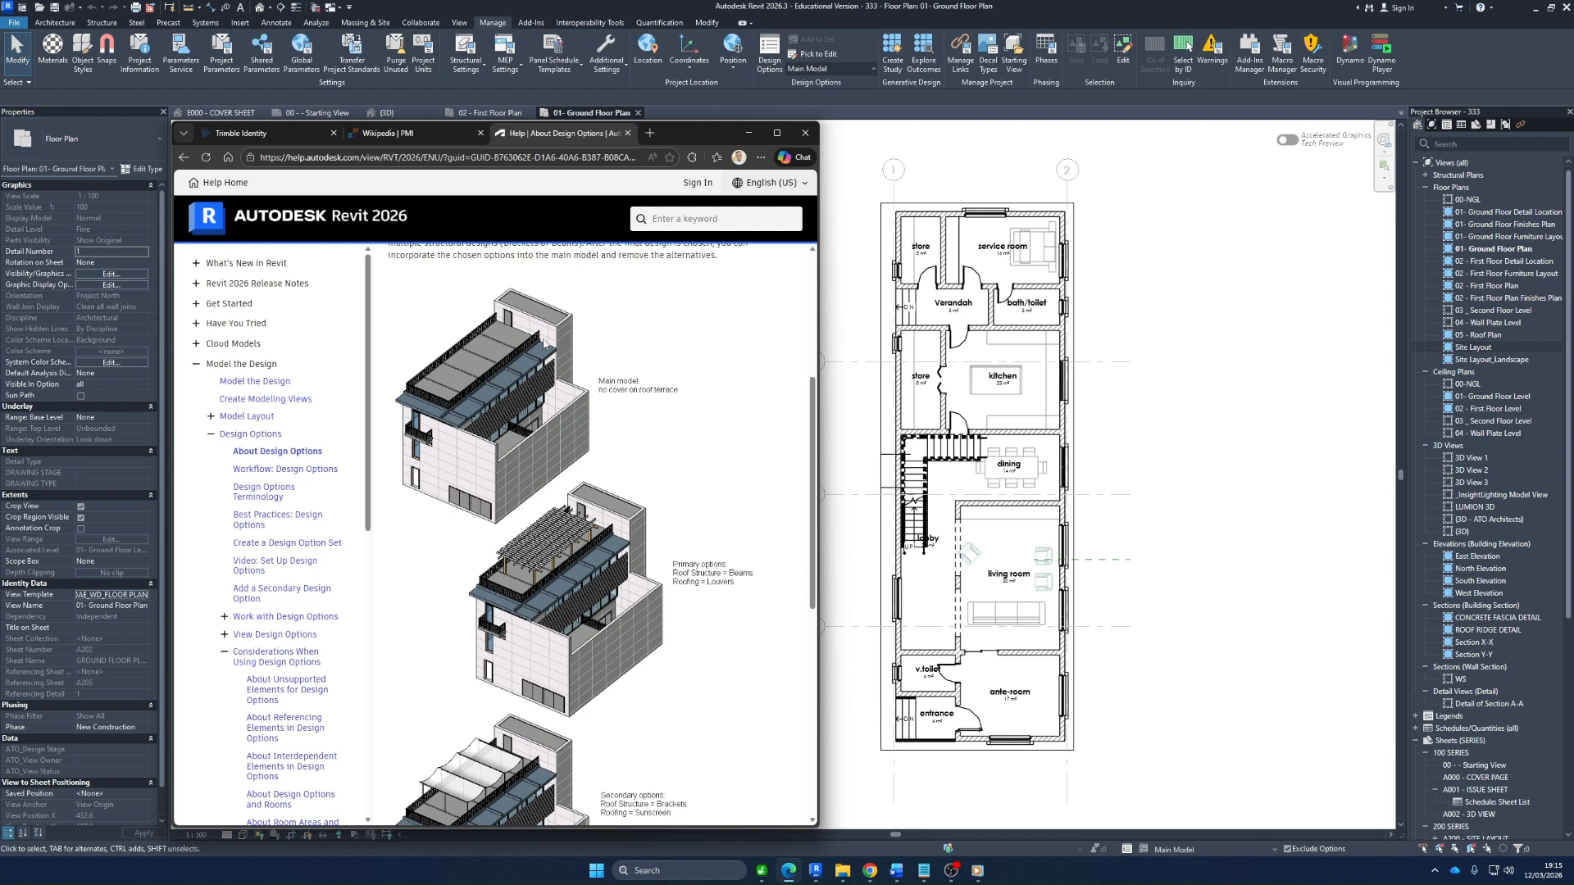
{"action": "scroll", "coordinate": [539, 410], "scroll_direction": "down", "scroll_amount": 2}
{"action": "scroll", "coordinate": [501, 343], "scroll_direction": "up", "scroll_amount": 1}
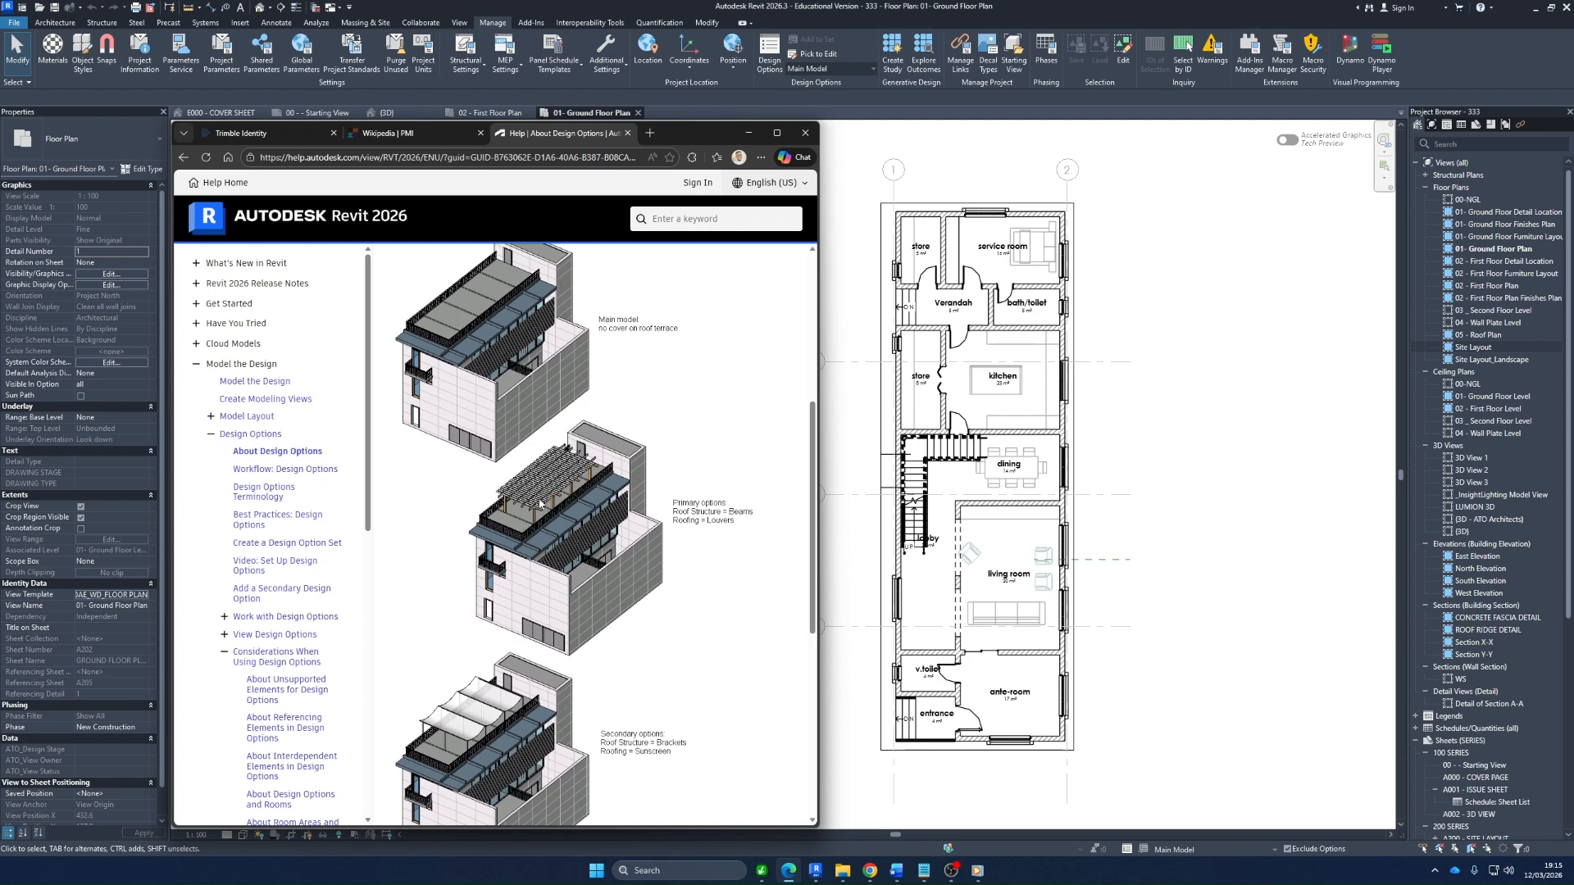
{"action": "scroll", "coordinate": [572, 466], "scroll_direction": "down", "scroll_amount": 2}
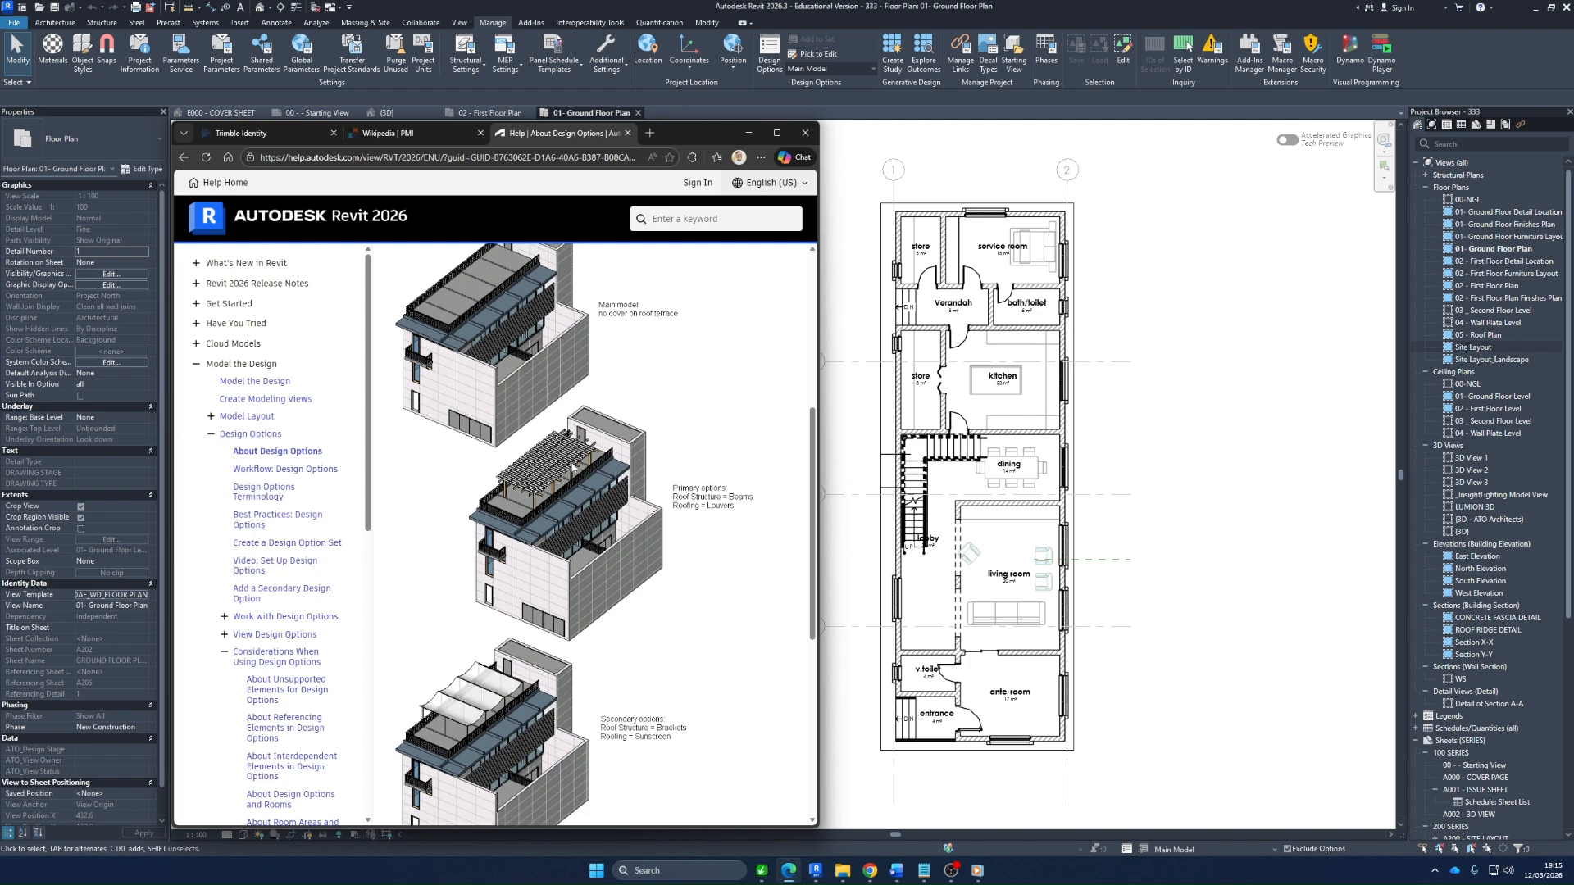
{"action": "scroll", "coordinate": [520, 585], "scroll_direction": "down", "scroll_amount": 1}
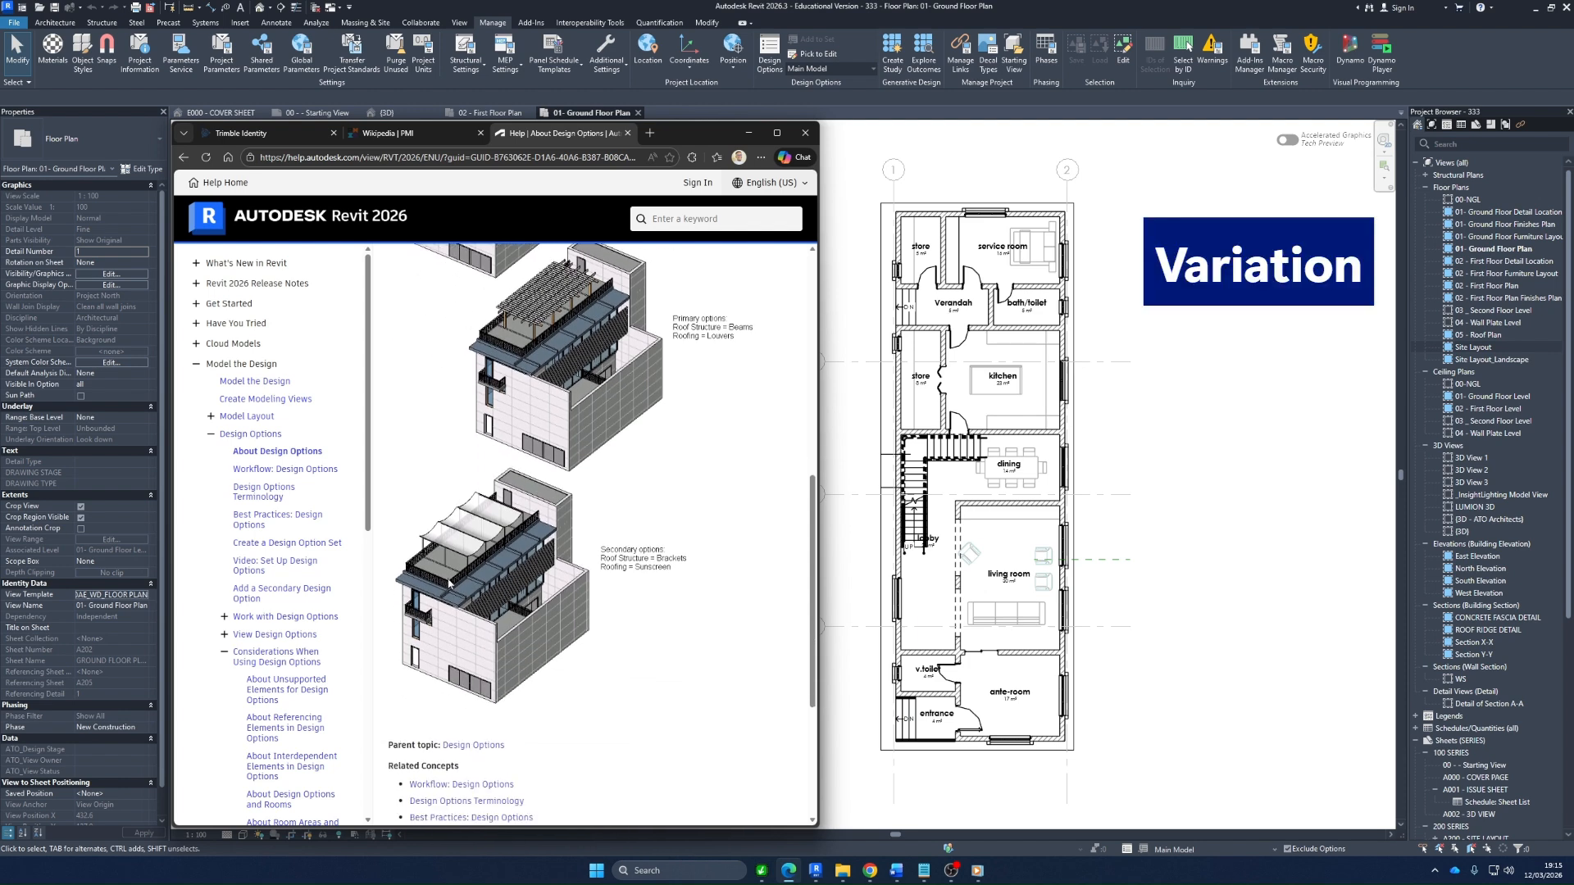
{"action": "scroll", "coordinate": [463, 543], "scroll_direction": "down", "scroll_amount": 3}
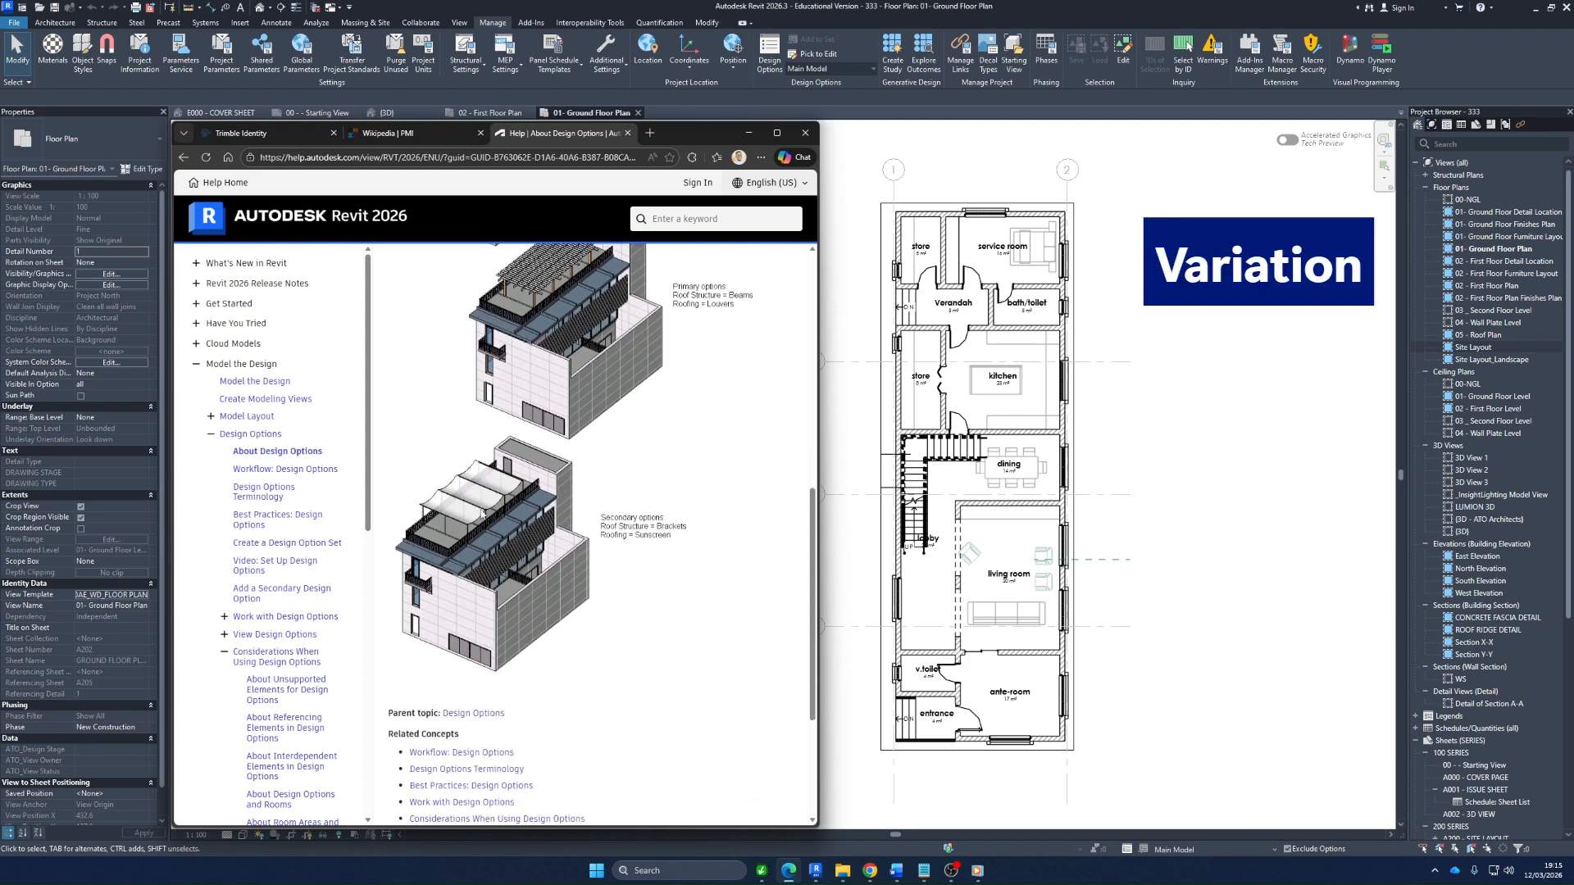
{"action": "scroll", "coordinate": [512, 501], "scroll_direction": "up", "scroll_amount": 2}
{"action": "scroll", "coordinate": [515, 502], "scroll_direction": "up", "scroll_amount": 5}
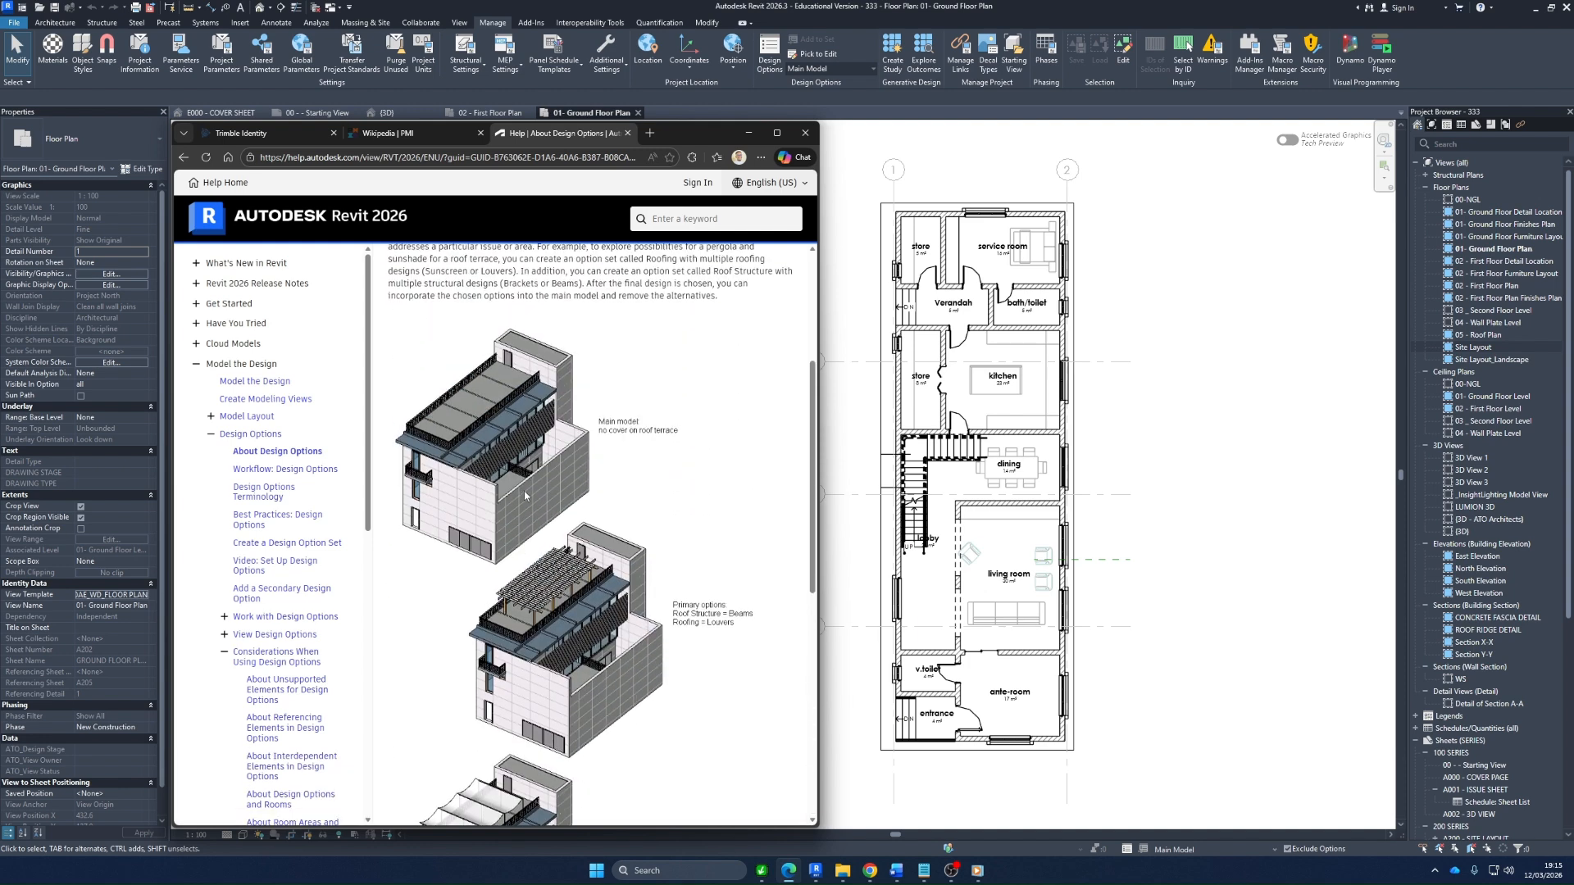
{"action": "scroll", "coordinate": [523, 490], "scroll_direction": "up", "scroll_amount": 3}
{"action": "scroll", "coordinate": [525, 496], "scroll_direction": "up", "scroll_amount": 1}
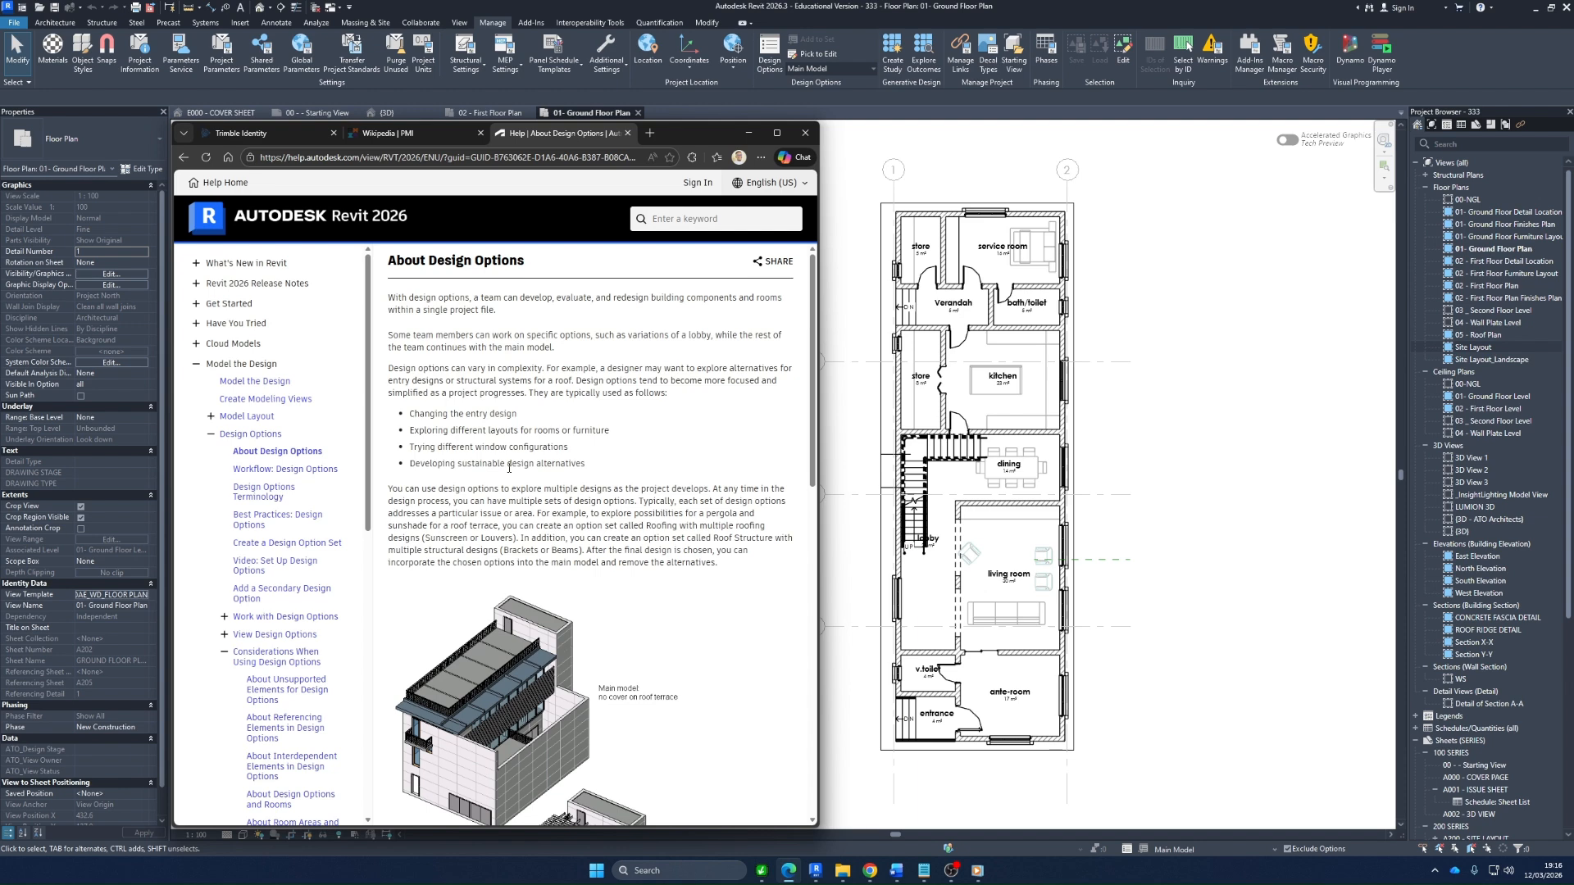
{"action": "scroll", "coordinate": [509, 467], "scroll_direction": "down", "scroll_amount": 5}
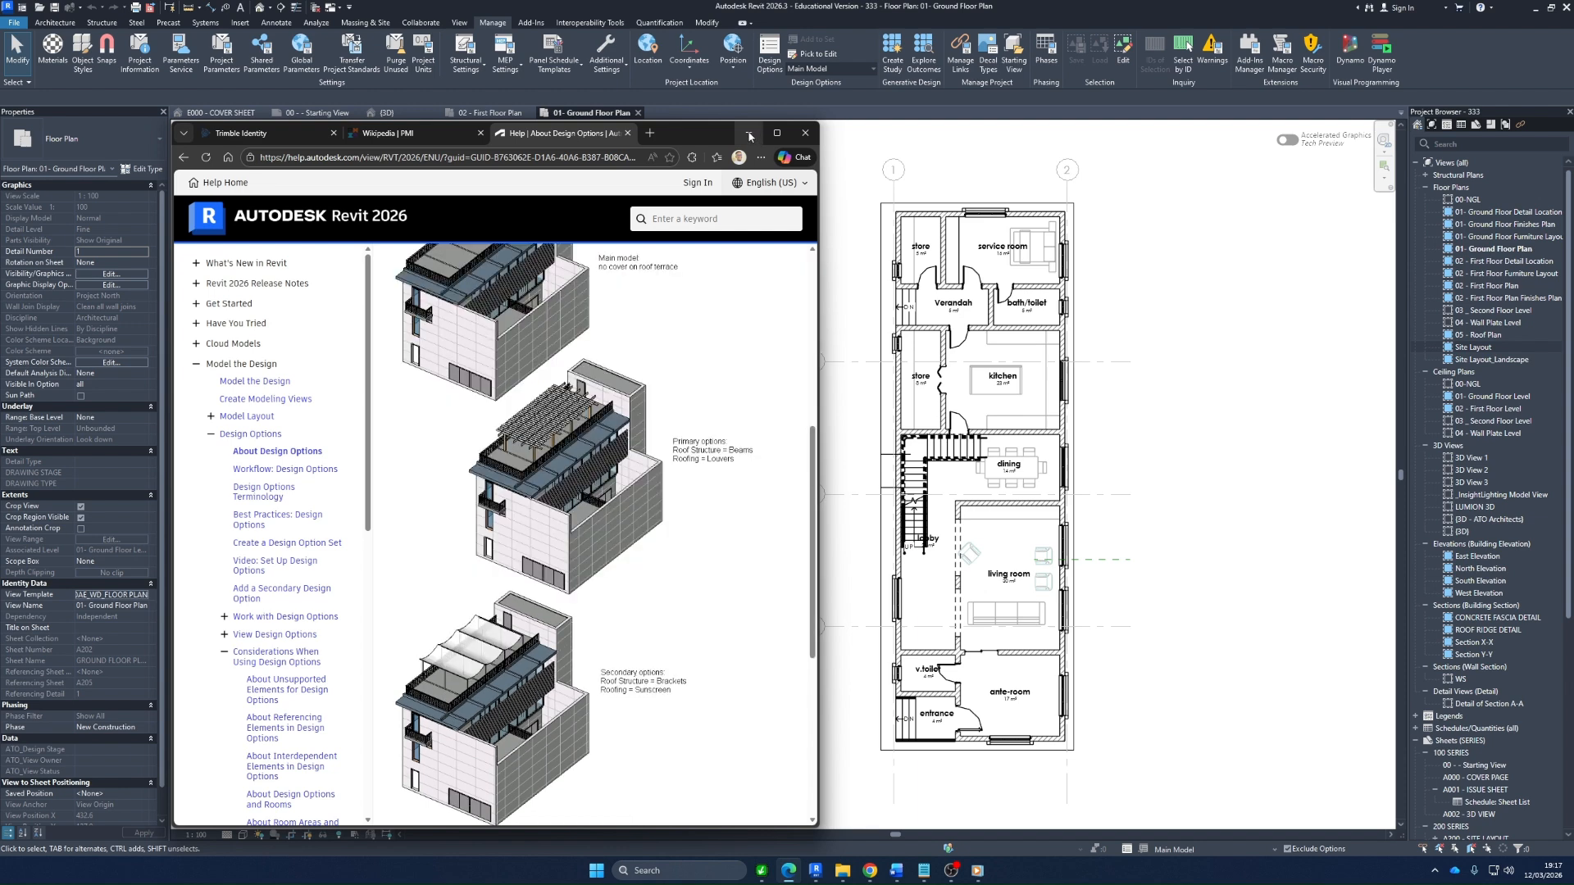
Switch back to Revit, fit the ground floor plan in view and enlarge its crop region slightly
{"action": "left_click", "coordinate": [748, 133]}
{"action": "right_click", "coordinate": [580, 277]}
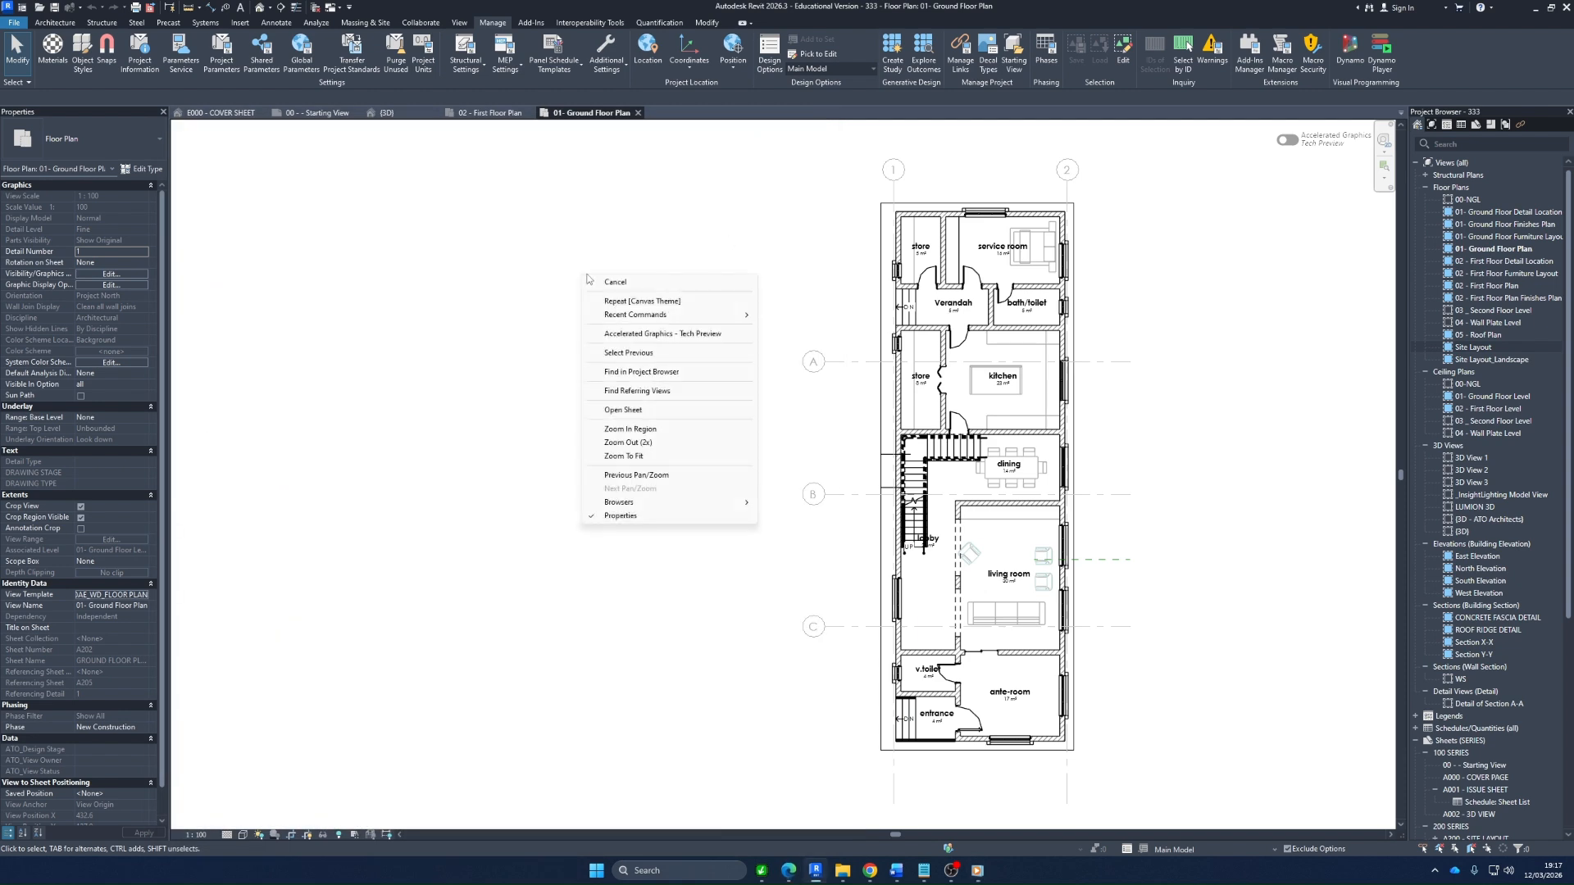
{"action": "left_click", "coordinate": [637, 458]}
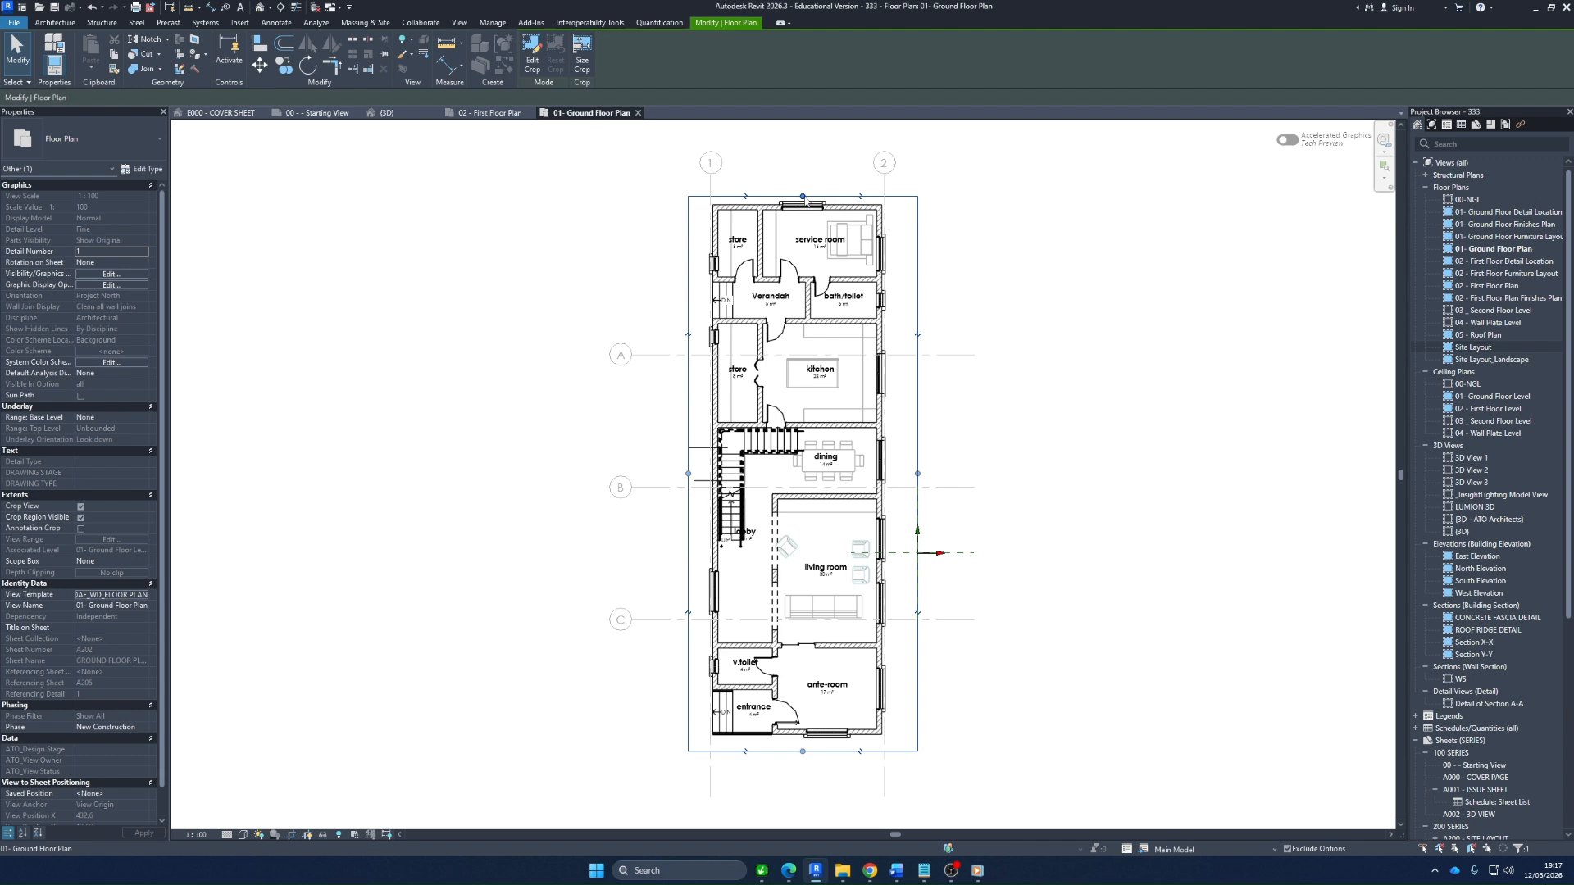
{"action": "left_click_drag", "start_coordinate": [802, 196], "coordinate": [803, 186]}
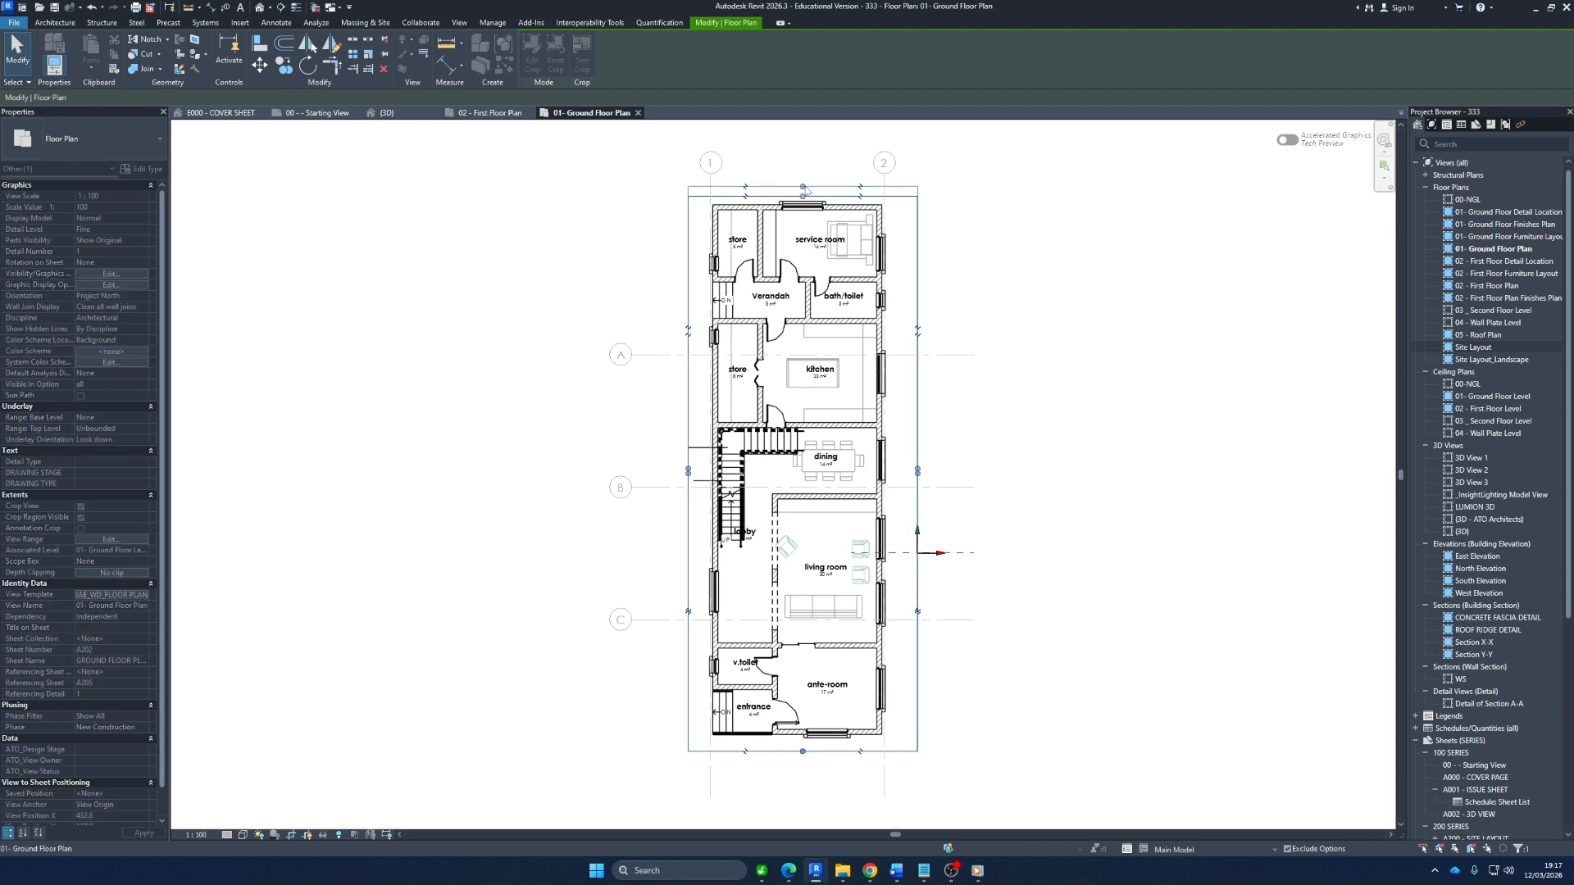
{"action": "left_click", "coordinate": [962, 189]}
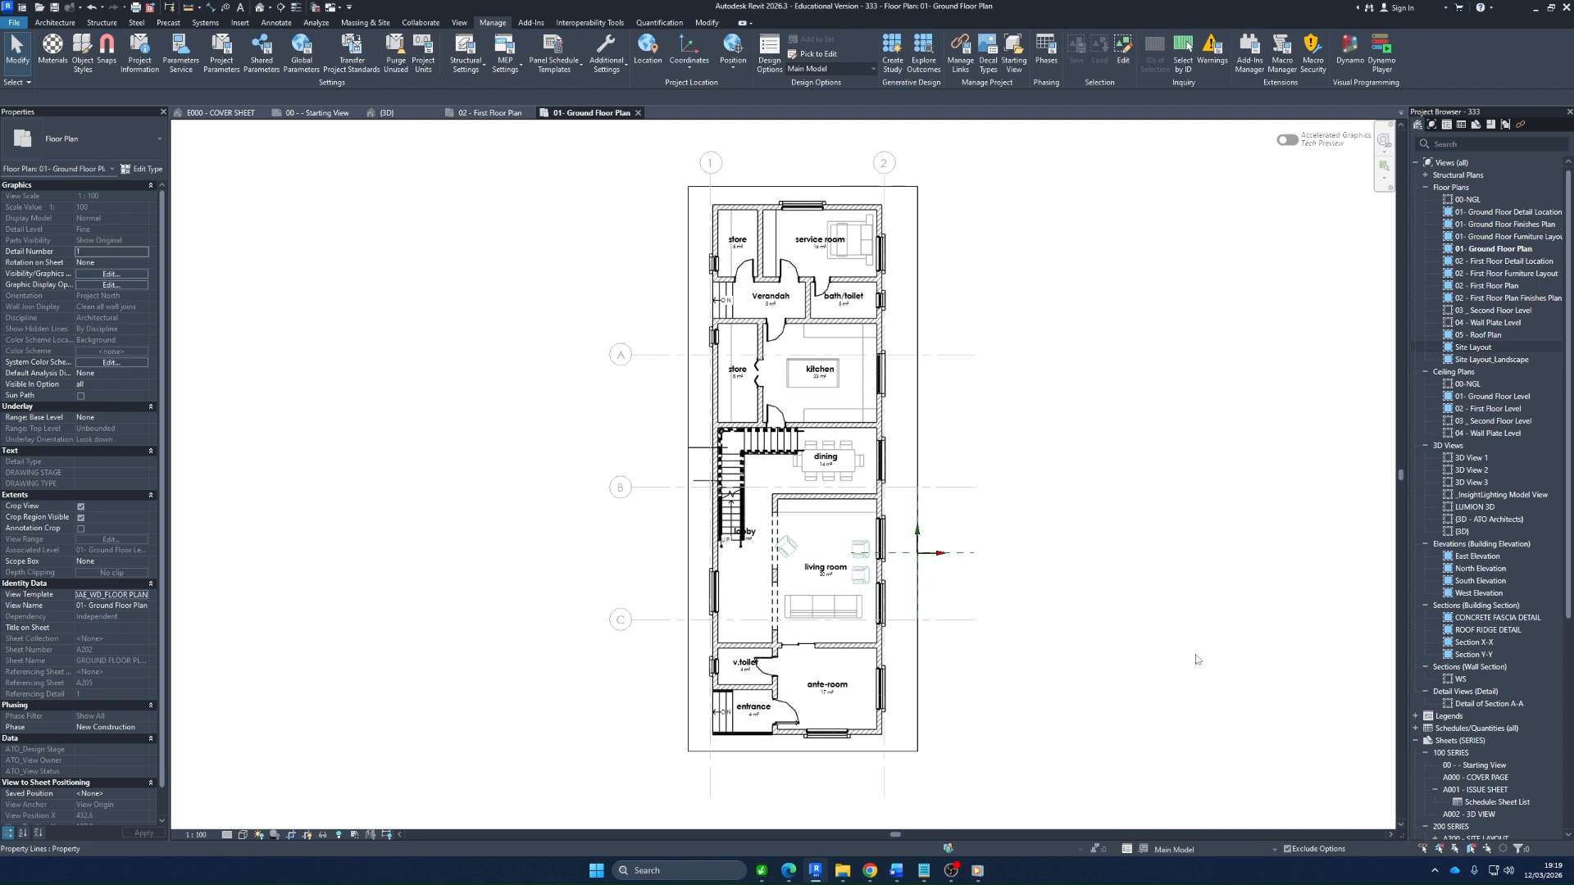
Open the Design Options dialog and move it beside the living room on the ground floor plan
{"action": "scroll", "coordinate": [792, 630], "scroll_direction": "up", "scroll_amount": 2}
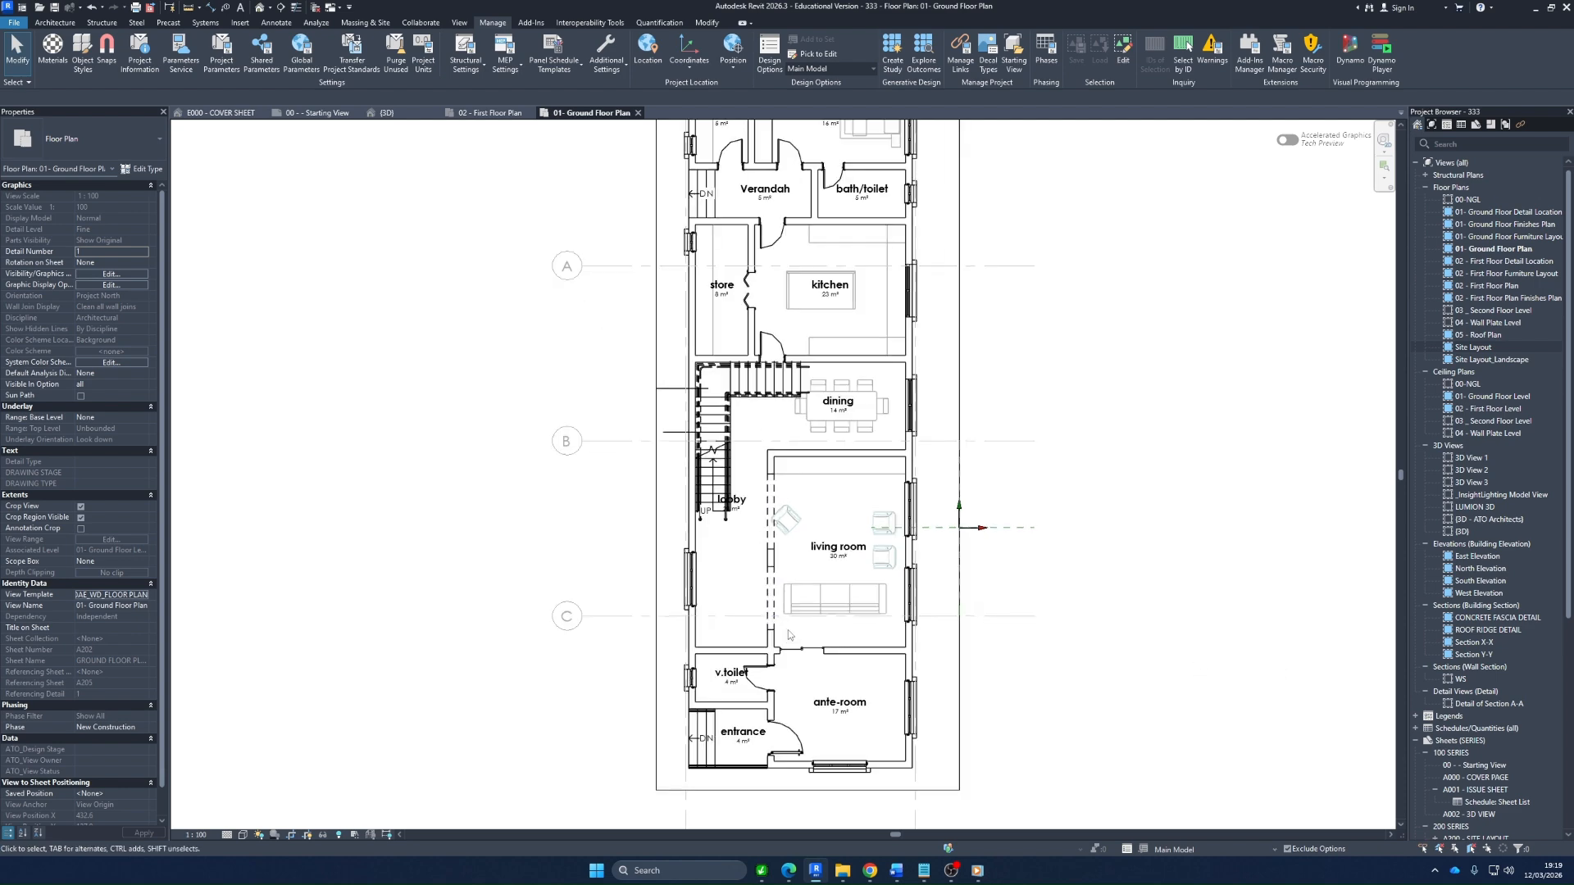
{"action": "scroll", "coordinate": [802, 604], "scroll_direction": "up", "scroll_amount": 3}
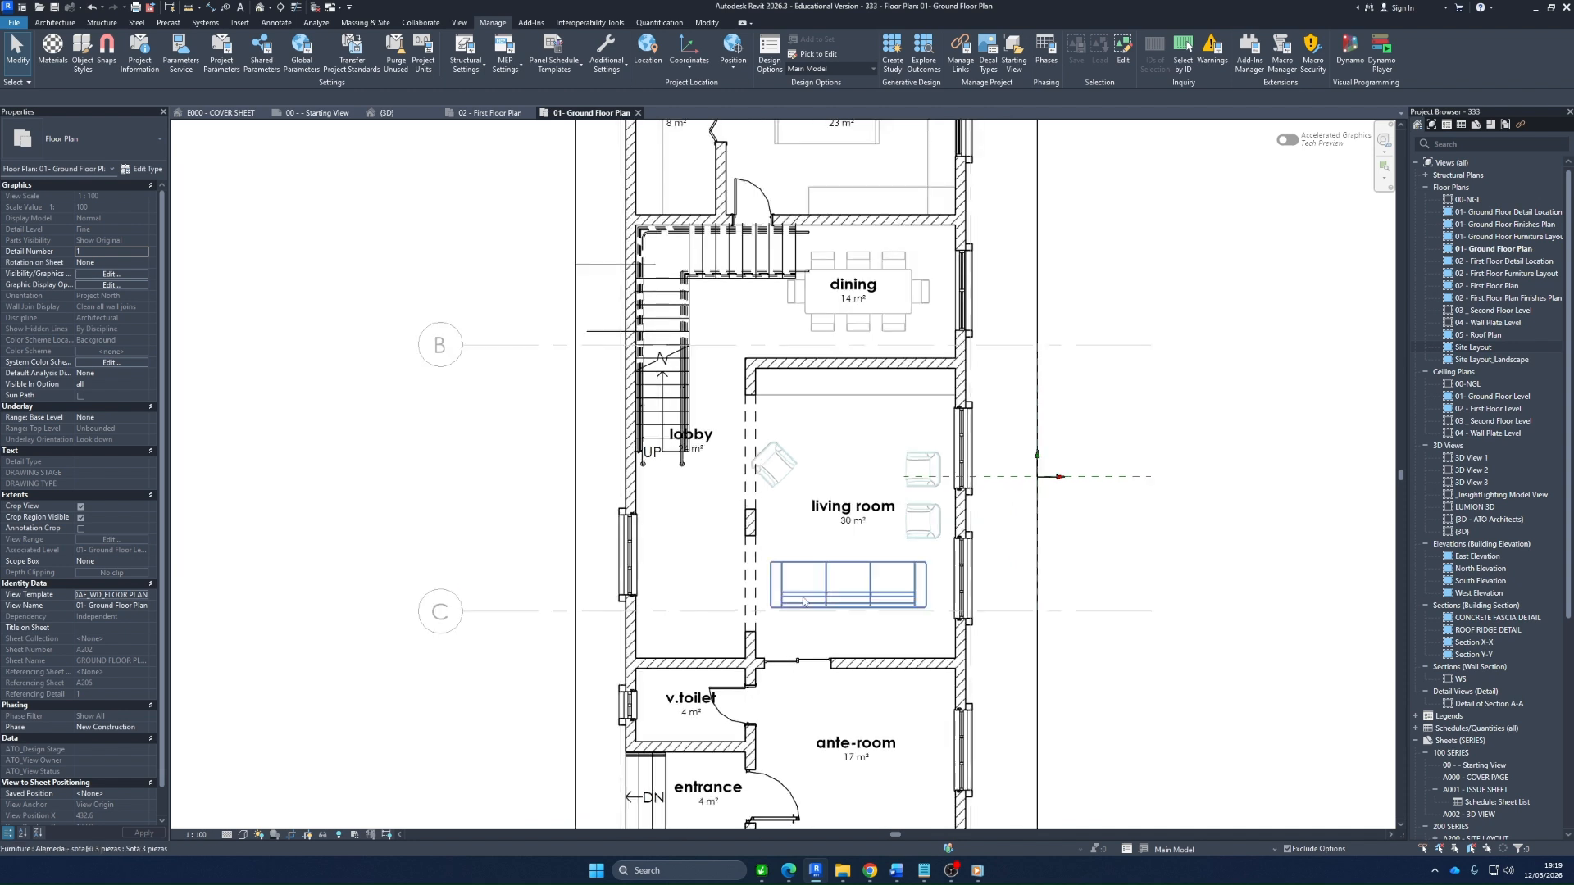
{"action": "middle_click_drag", "start_coordinate": [759, 559], "coordinate": [755, 545]}
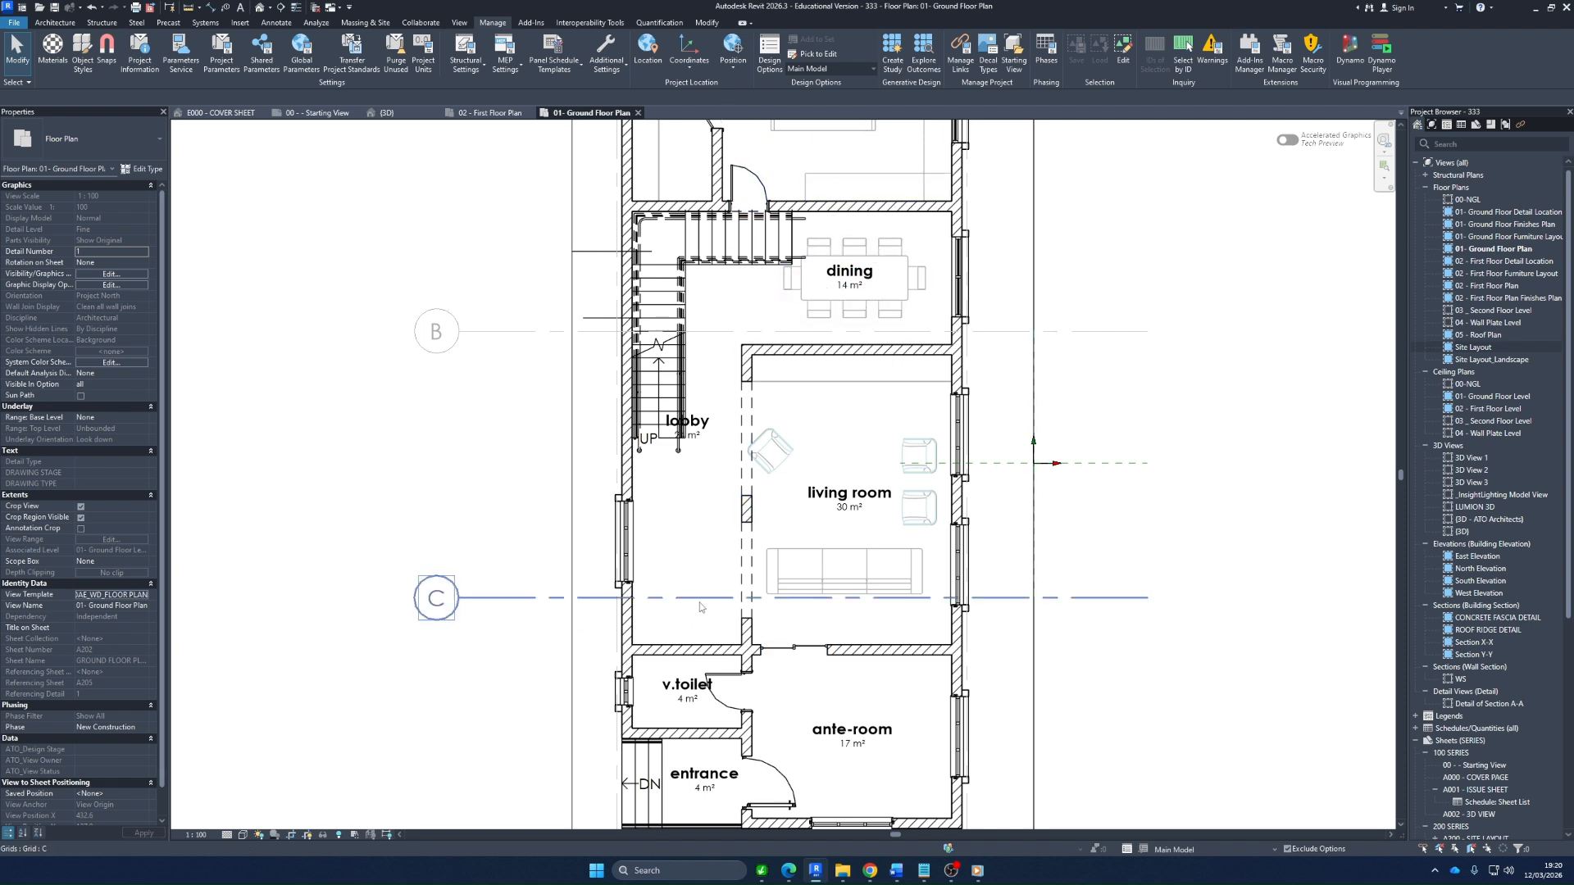
{"action": "left_click", "coordinate": [769, 49]}
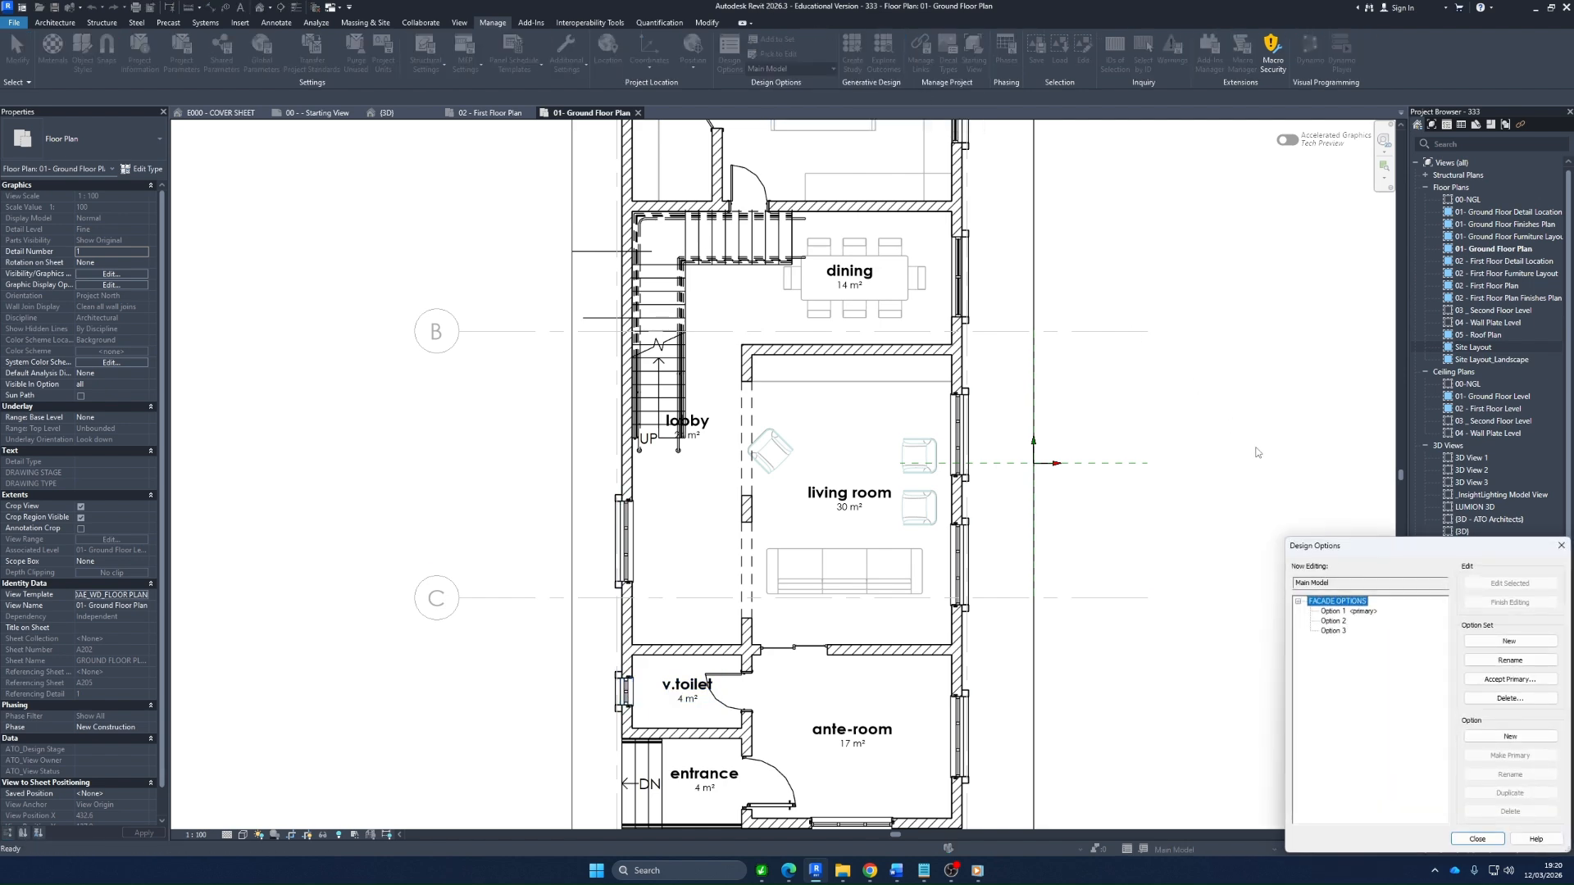
{"action": "left_click_drag", "start_coordinate": [1340, 549], "coordinate": [1093, 294]}
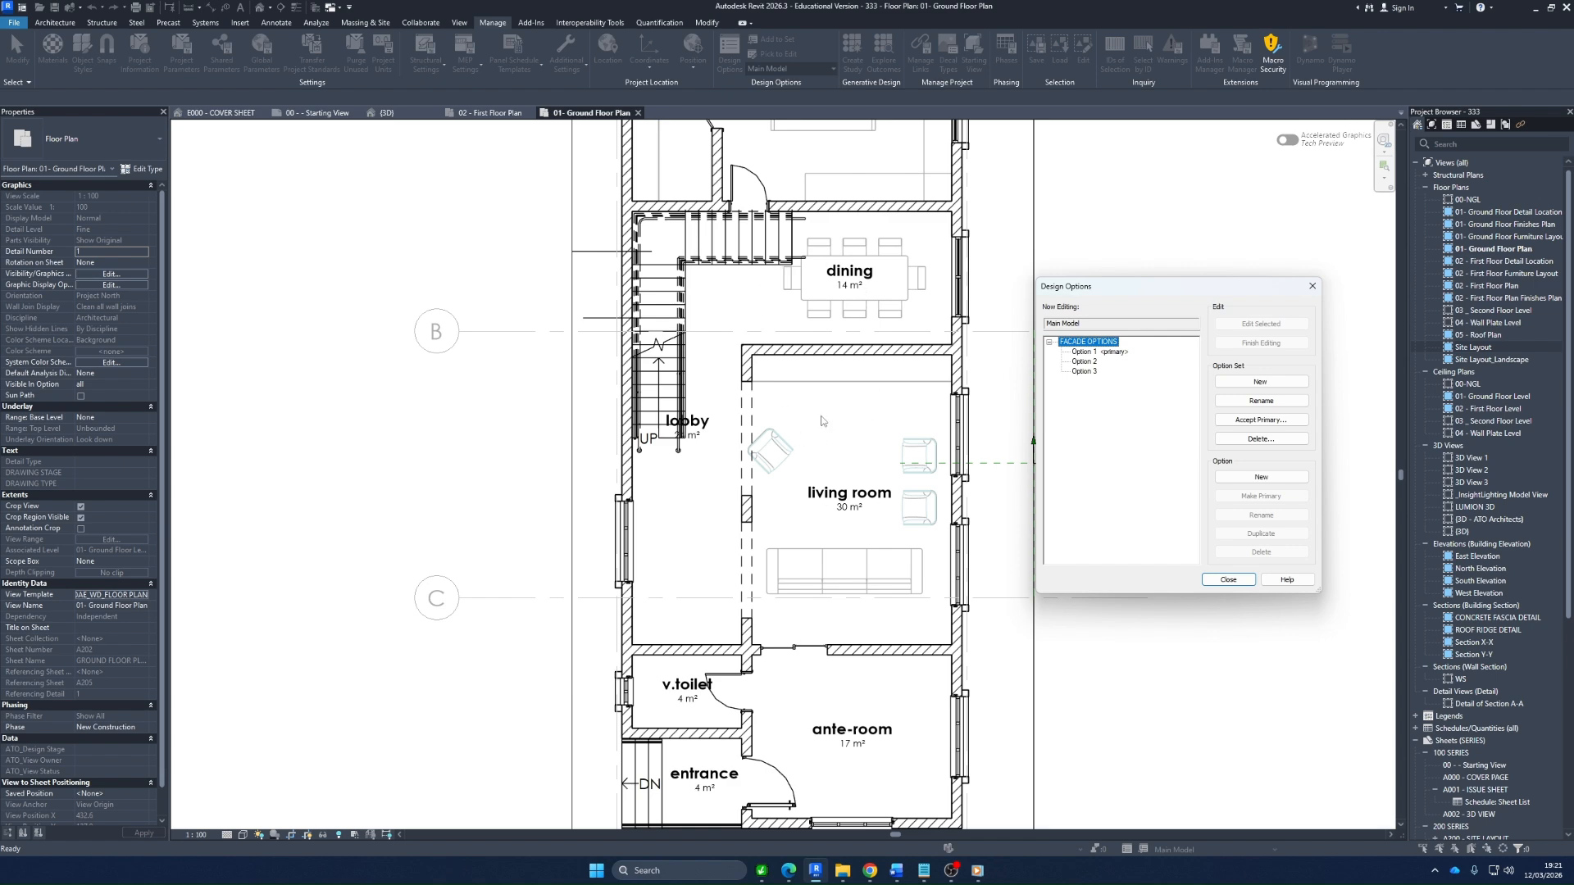
Examine the ground floor plan from the ante-room and entrance up to the service room and back to the living room
{"action": "scroll", "coordinate": [820, 416], "scroll_direction": "down", "scroll_amount": 1}
{"action": "scroll", "coordinate": [908, 654], "scroll_direction": "up", "scroll_amount": 1}
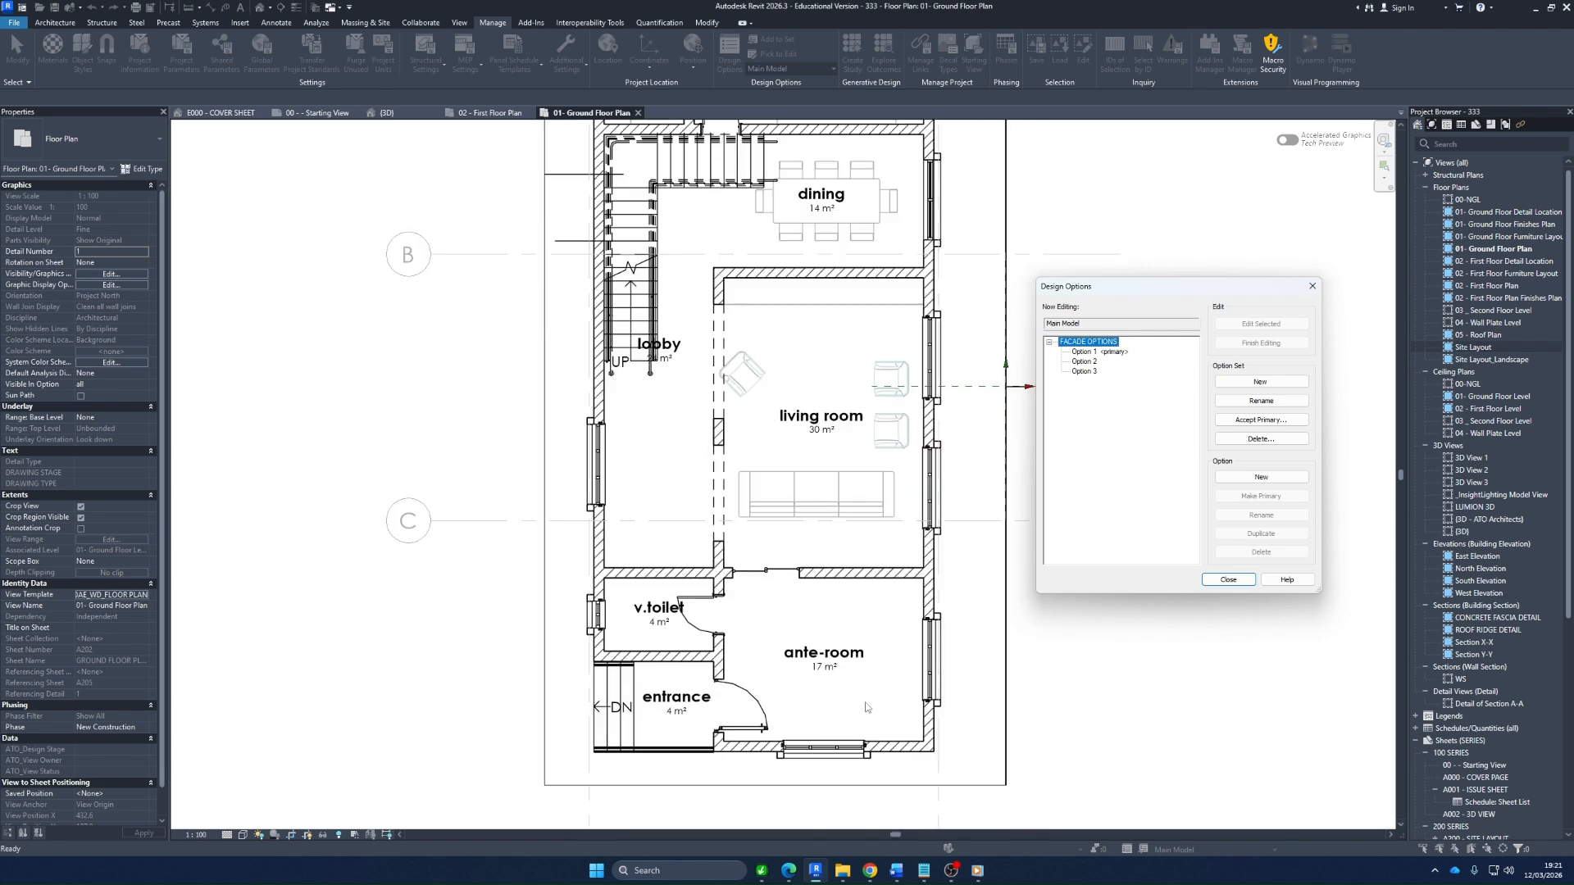
{"action": "scroll", "coordinate": [729, 571], "scroll_direction": "down", "scroll_amount": 3}
{"action": "scroll", "coordinate": [754, 336], "scroll_direction": "up", "scroll_amount": 3}
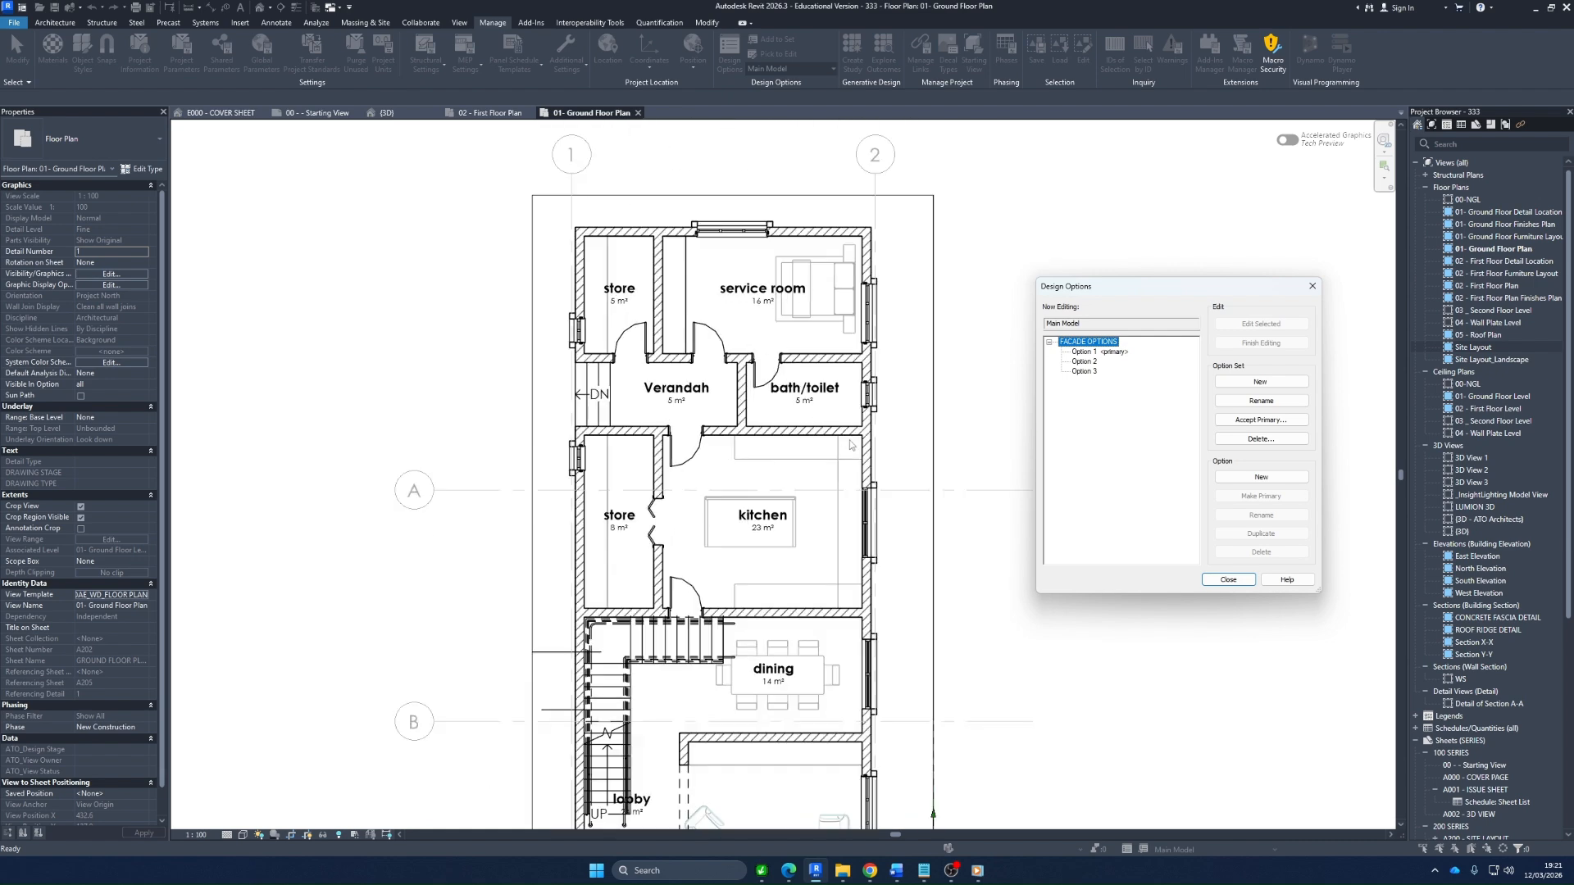
{"action": "scroll", "coordinate": [762, 338], "scroll_direction": "up", "scroll_amount": 2}
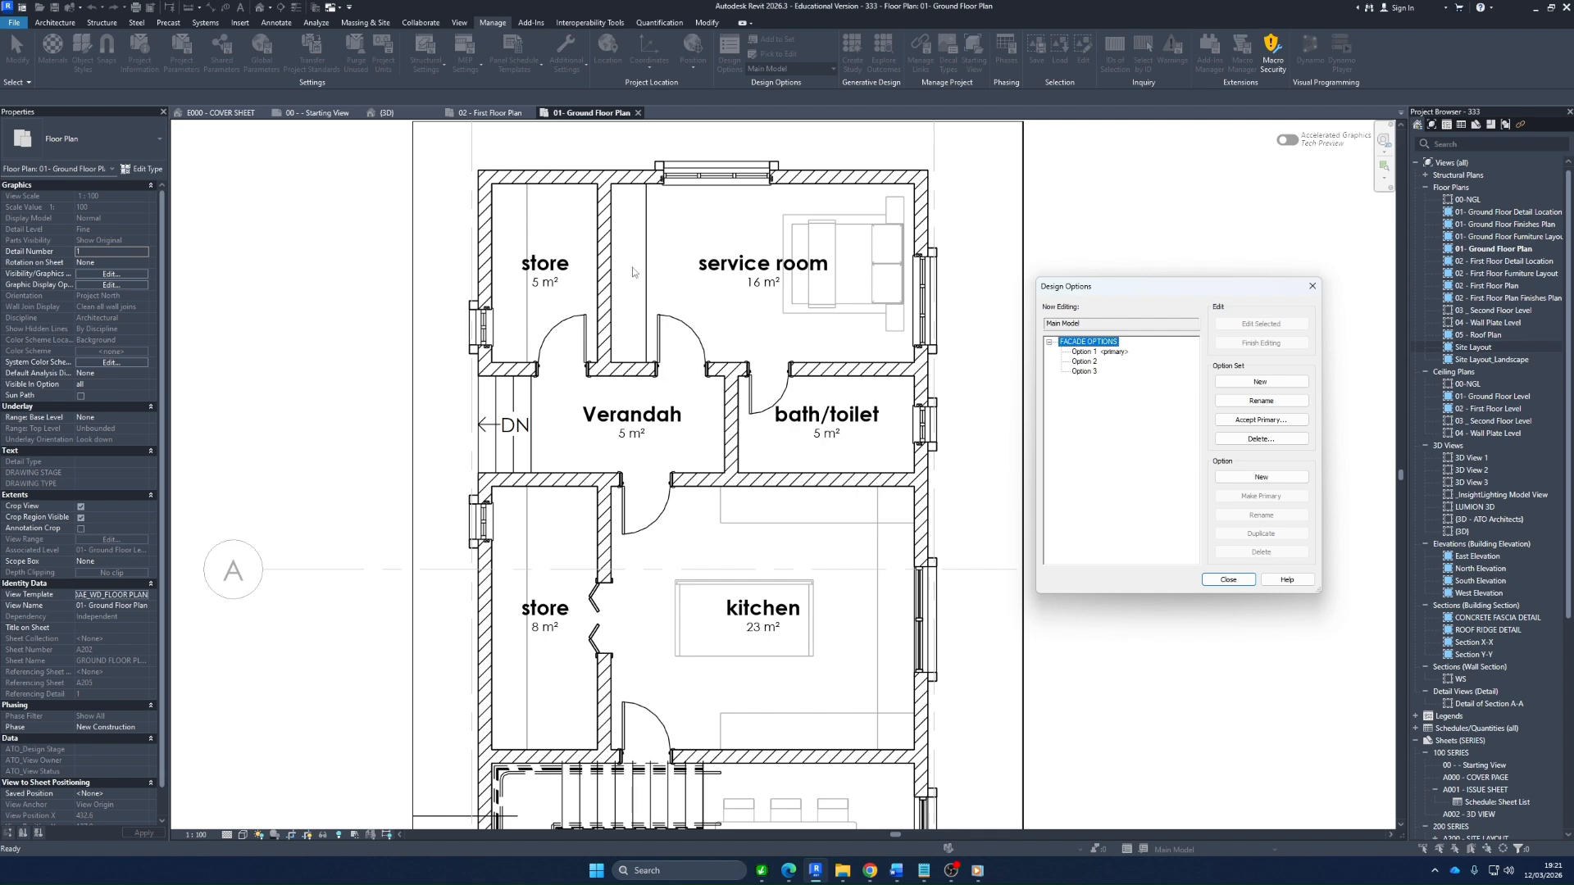
{"action": "scroll", "coordinate": [634, 271], "scroll_direction": "down", "scroll_amount": 2}
{"action": "scroll", "coordinate": [654, 237], "scroll_direction": "down", "scroll_amount": 2}
{"action": "scroll", "coordinate": [648, 658], "scroll_direction": "up", "scroll_amount": 2}
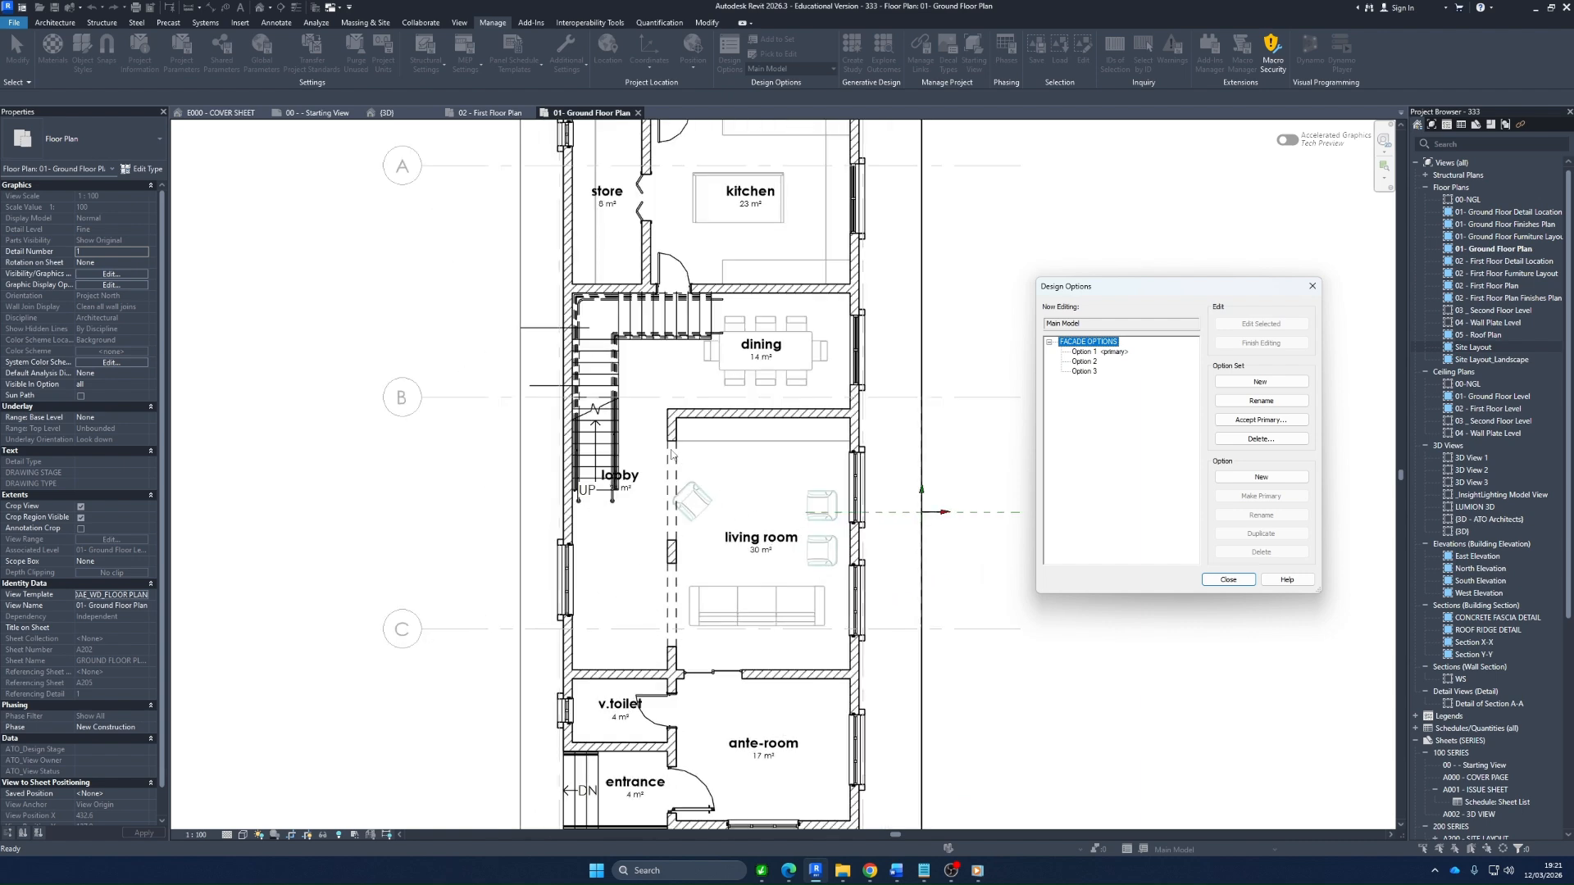
{"action": "scroll", "coordinate": [651, 433], "scroll_direction": "up", "scroll_amount": 1}
{"action": "scroll", "coordinate": [655, 566], "scroll_direction": "up", "scroll_amount": 1}
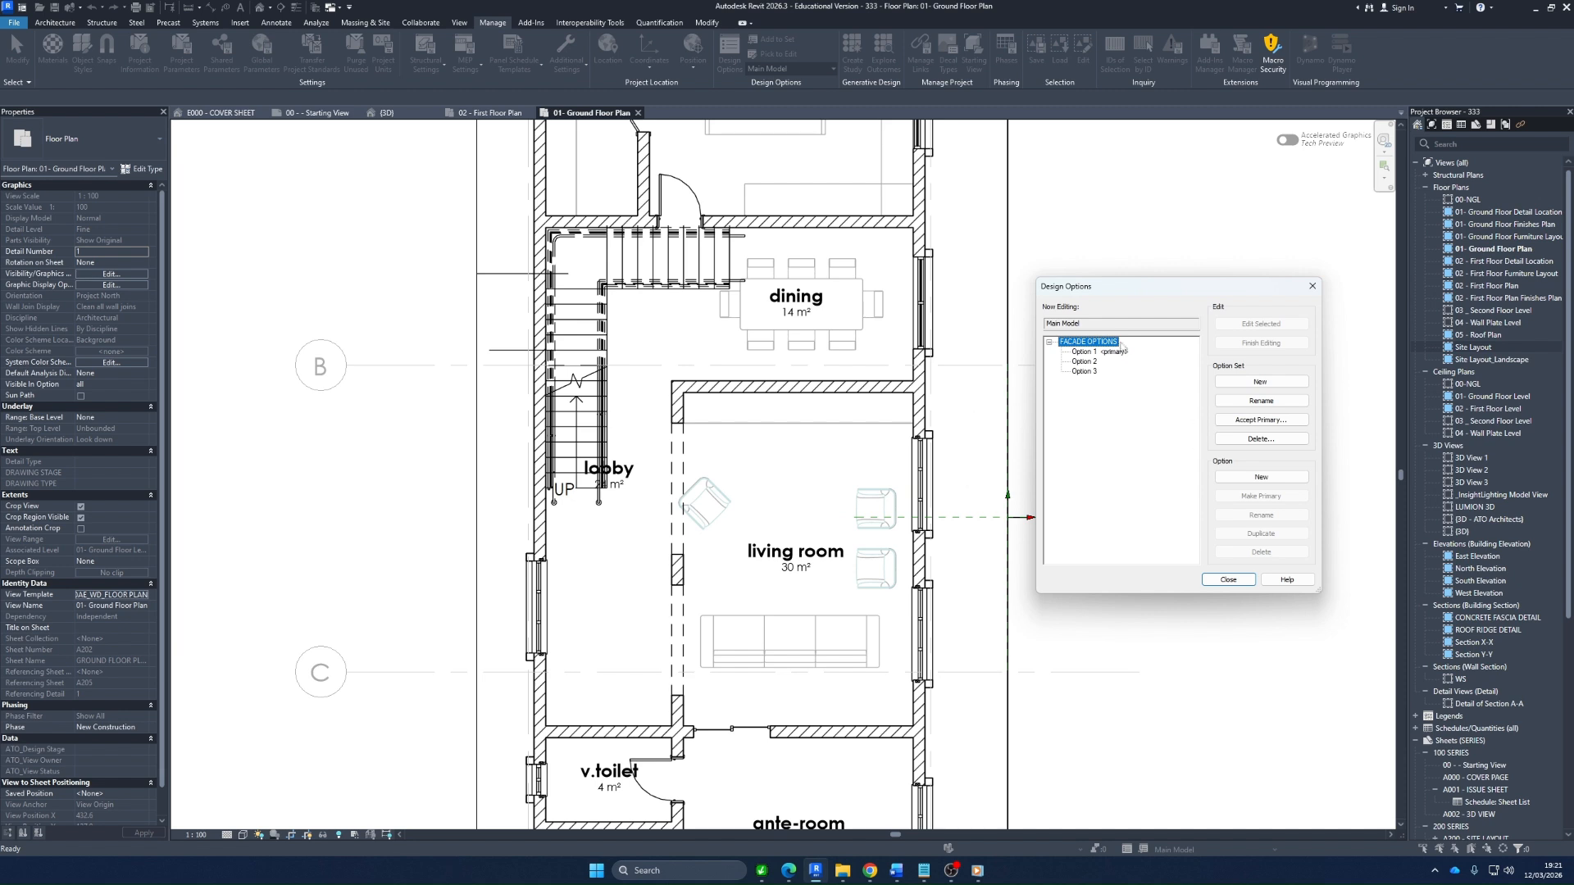
Create a new design option set in addition to FACADE OPTIONS
{"action": "left_click", "coordinate": [1261, 382]}
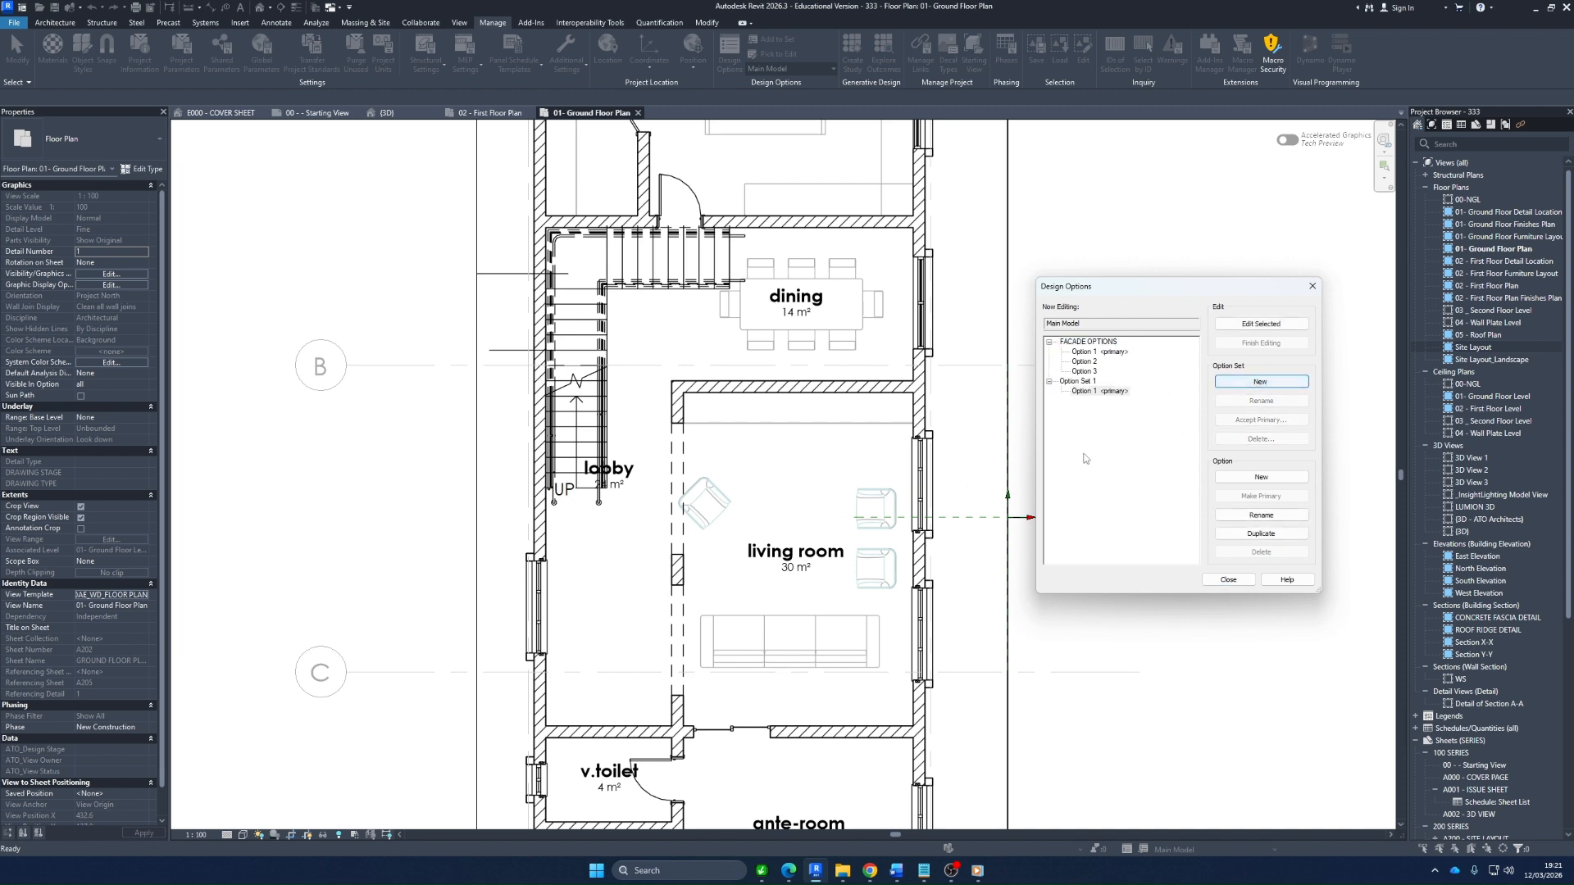
Rename the newly created option set Option Set 1 as Living Room Layout
{"action": "left_click", "coordinate": [1070, 382]}
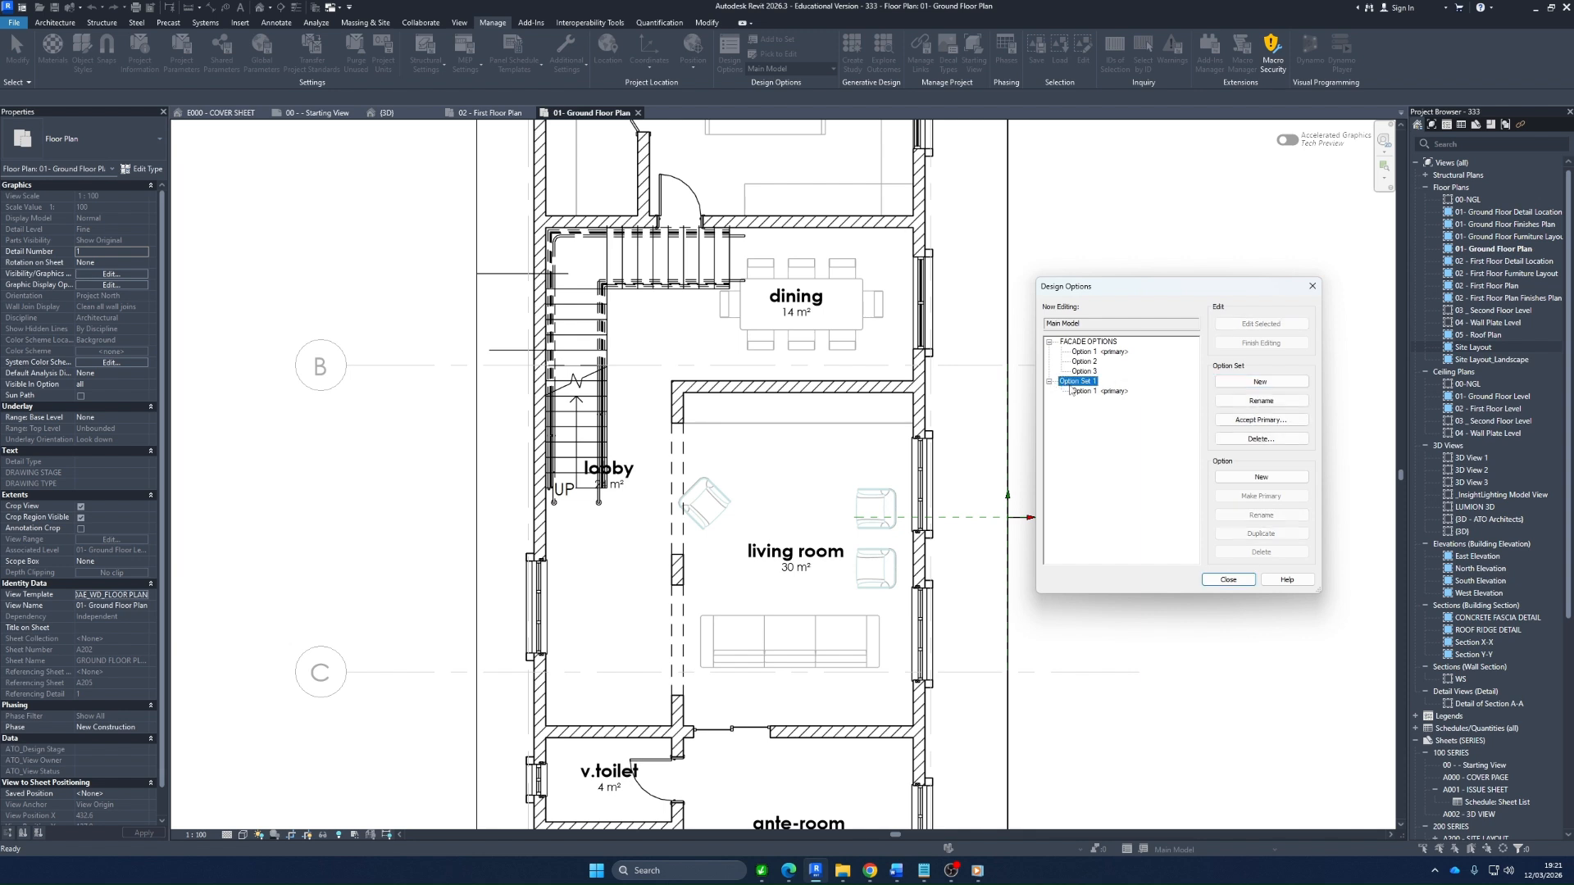
{"action": "left_click", "coordinate": [1079, 393]}
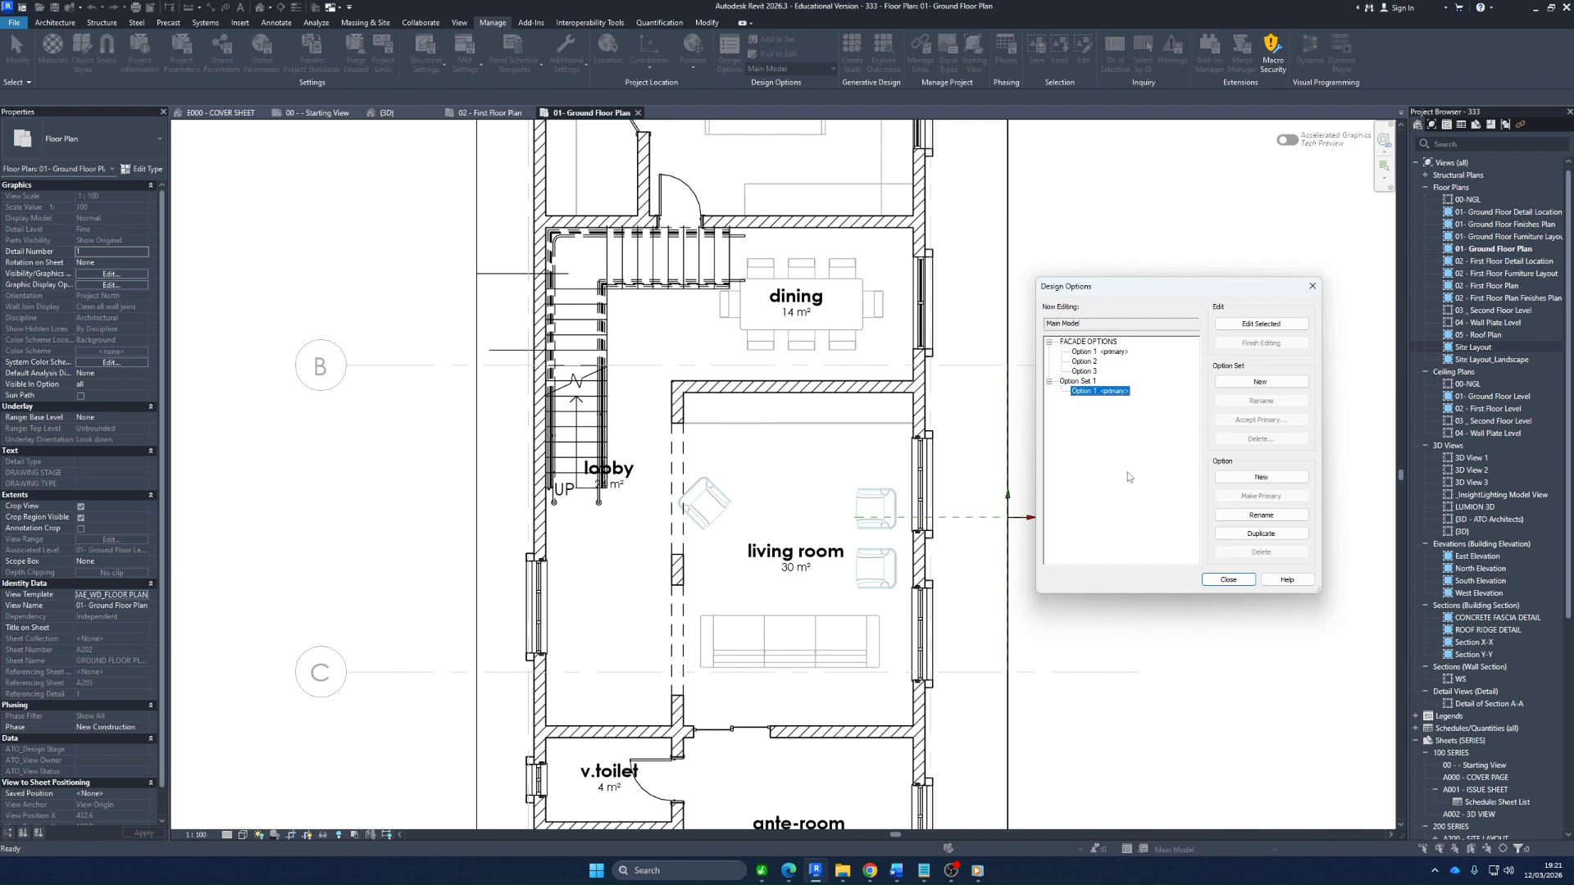
{"action": "left_click", "coordinate": [1075, 382]}
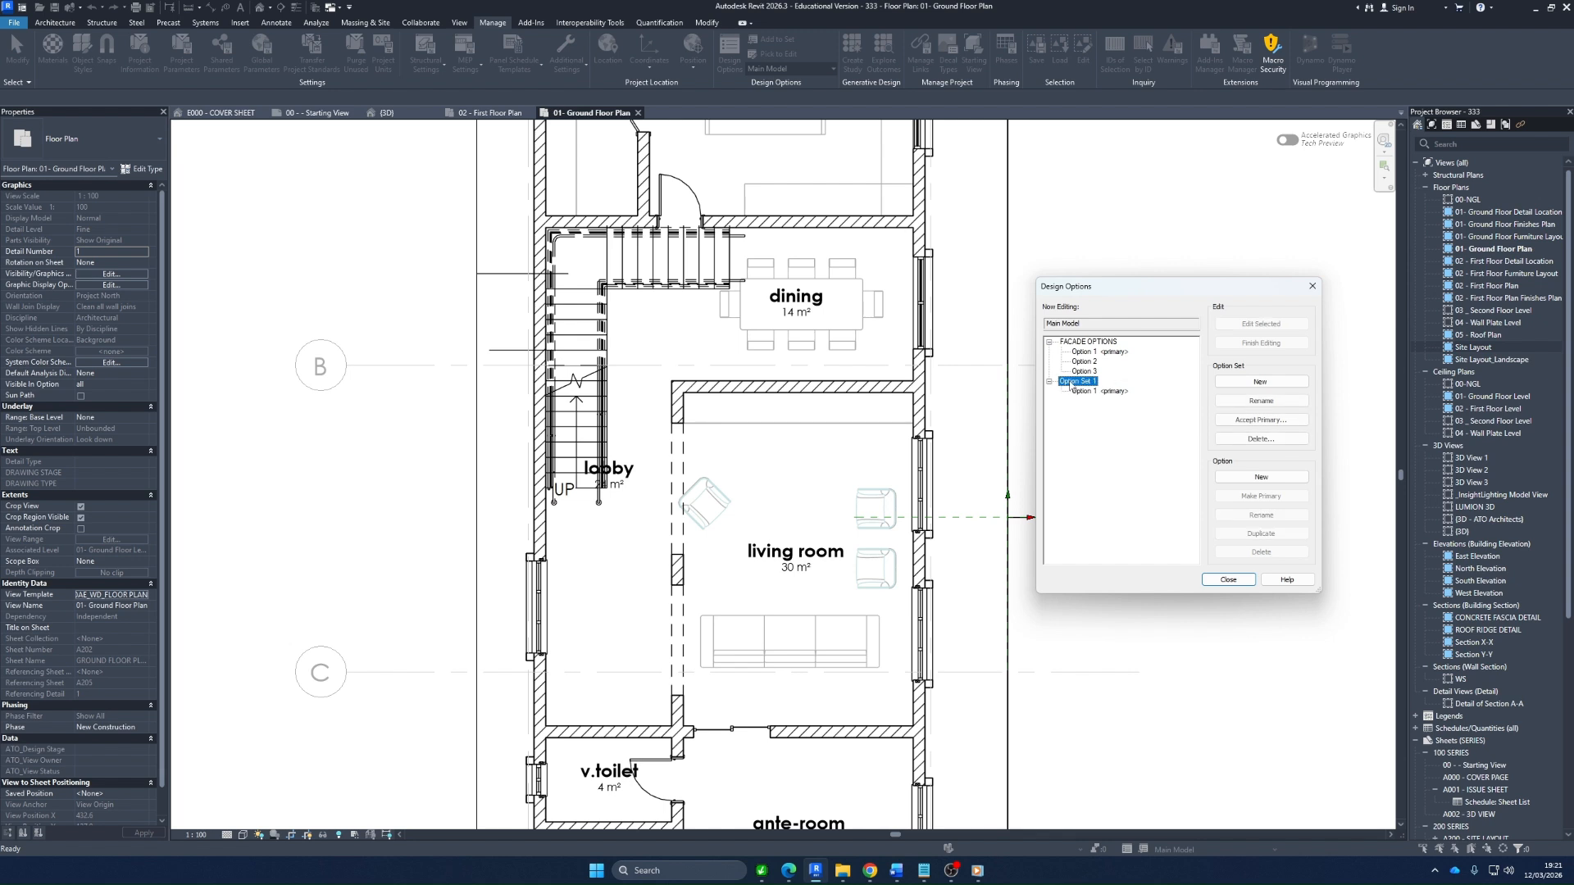
{"action": "left_click", "coordinate": [1269, 400]}
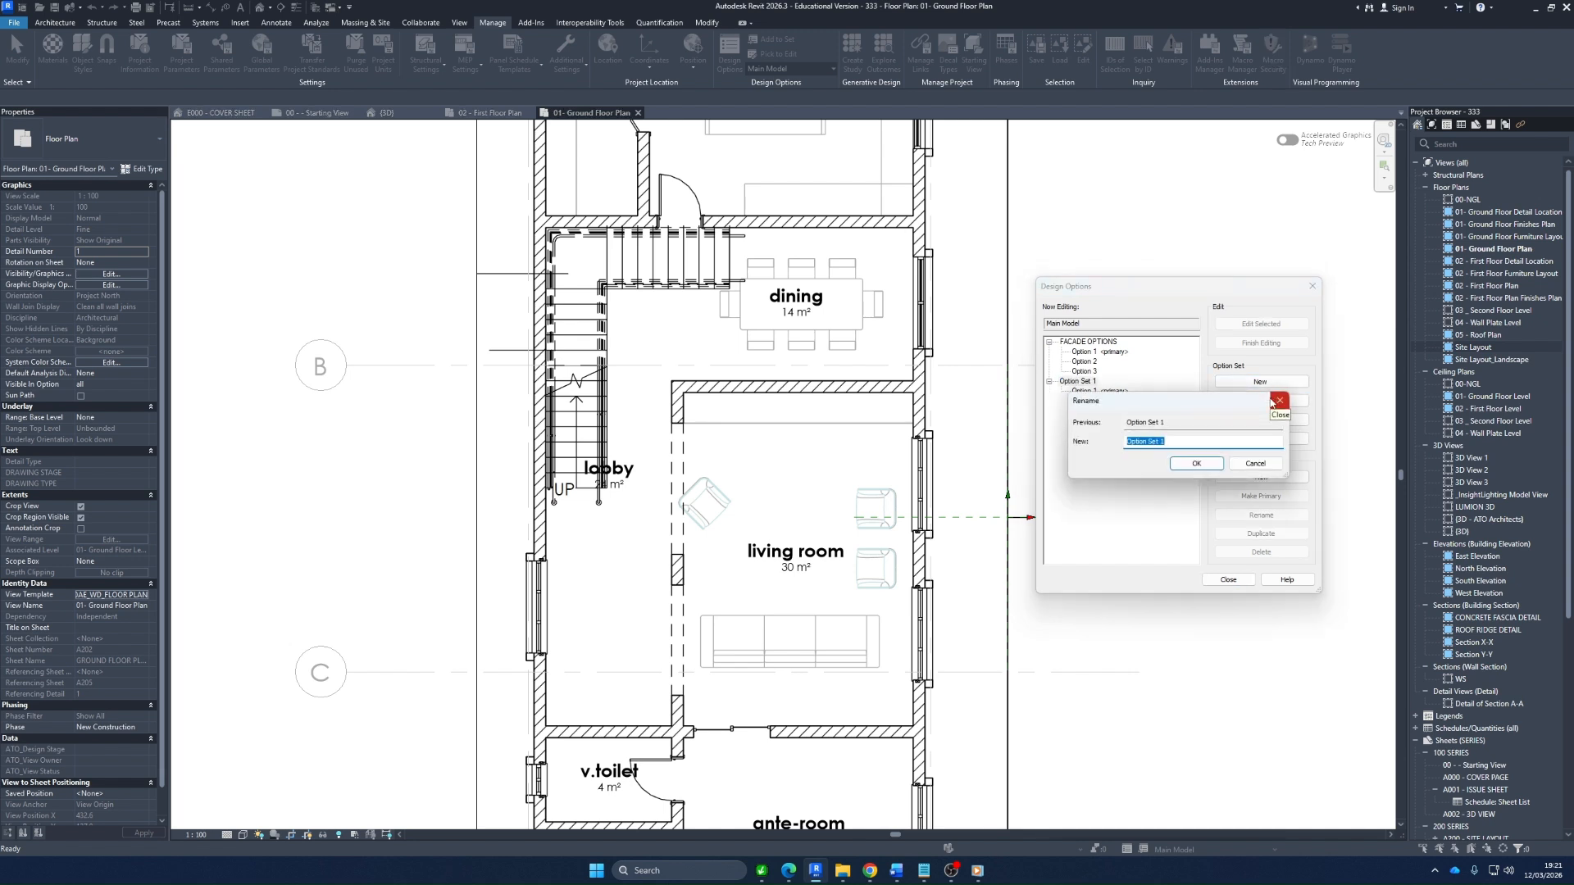
{"action": "type", "text": "Living Room Layout"}
{"action": "left_click", "coordinate": [1184, 464]}
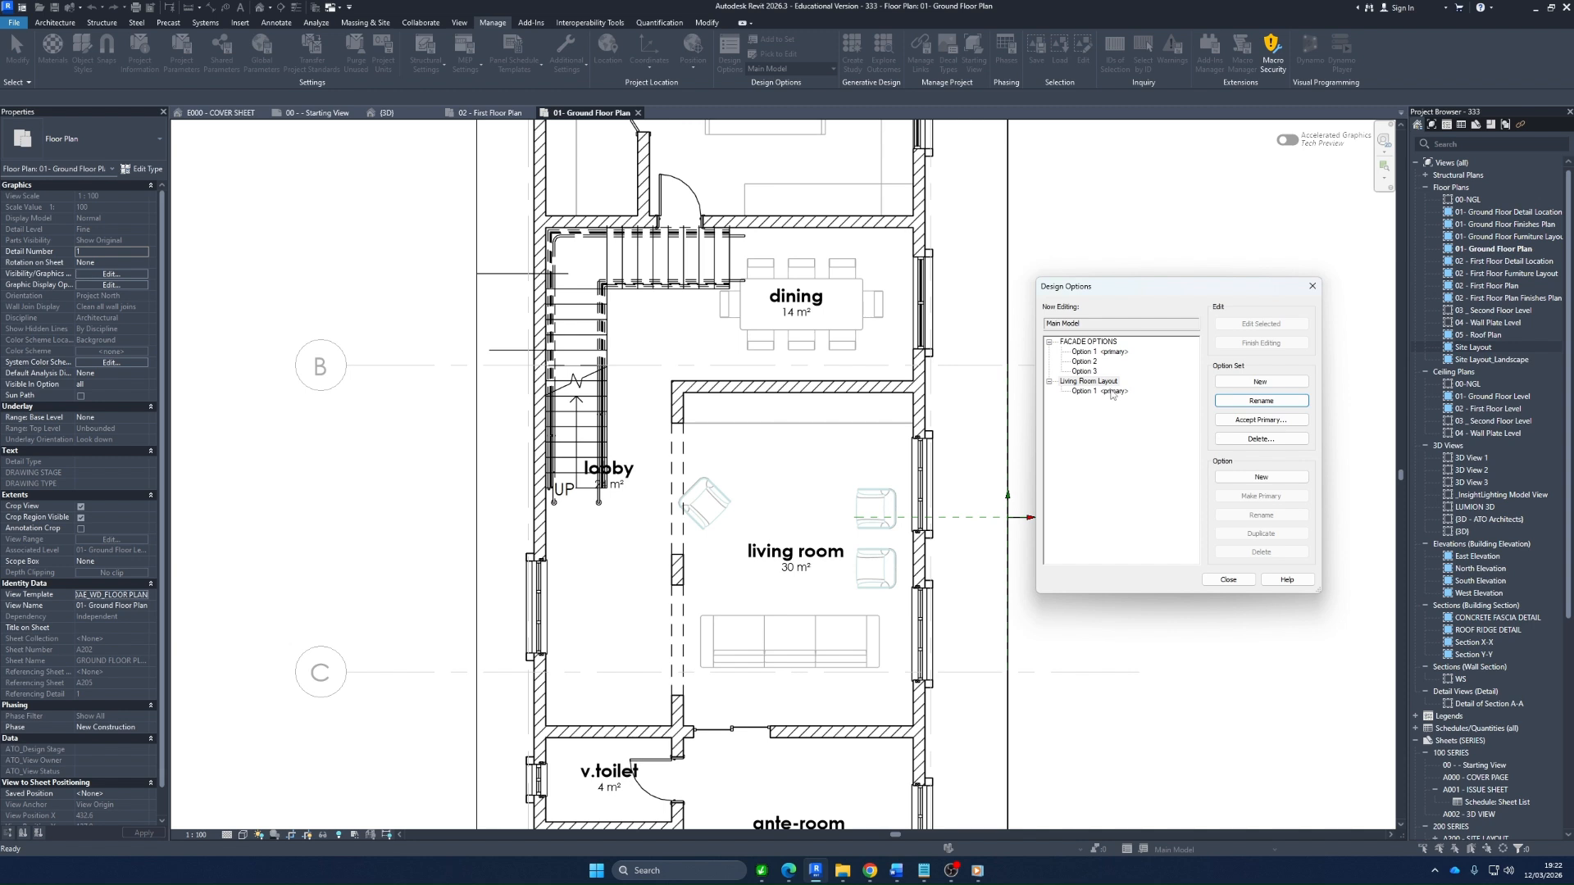
Add a long run of new options to the Living Room Layout set
{"action": "left_click", "coordinate": [1260, 477]}
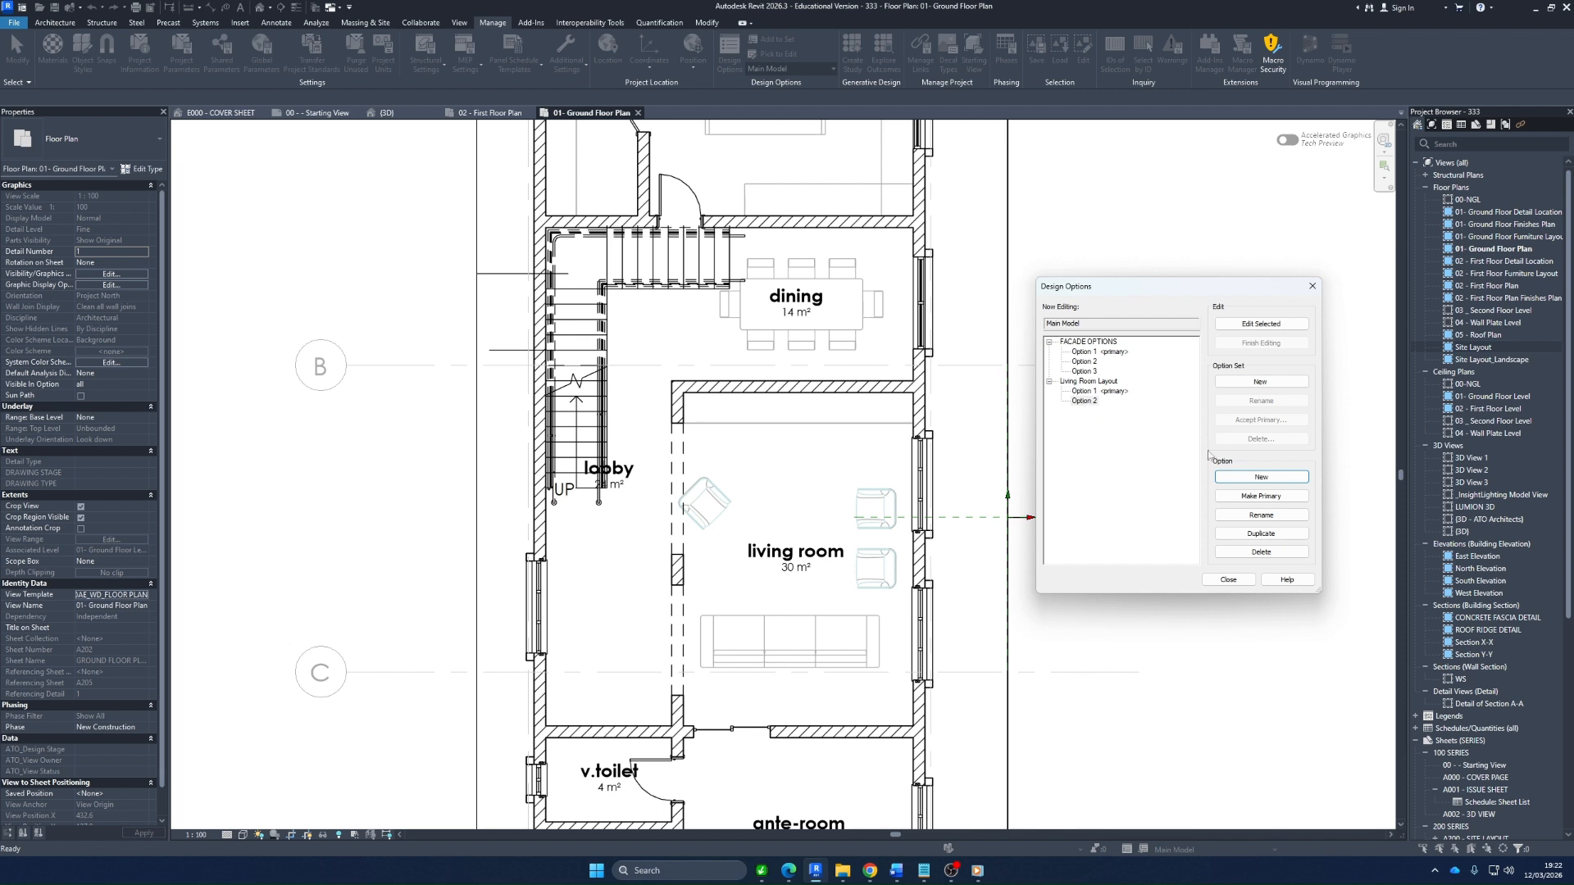
{"action": "left_click", "coordinate": [1285, 483]}
{"action": "left_click", "coordinate": [1285, 484]}
{"action": "left_click", "coordinate": [1285, 484]}
{"action": "left_click", "coordinate": [1285, 483]}
{"action": "left_click", "coordinate": [1285, 484]}
{"action": "left_click", "coordinate": [1285, 483]}
{"action": "left_click", "coordinate": [1285, 484]}
{"action": "left_click", "coordinate": [1285, 483]}
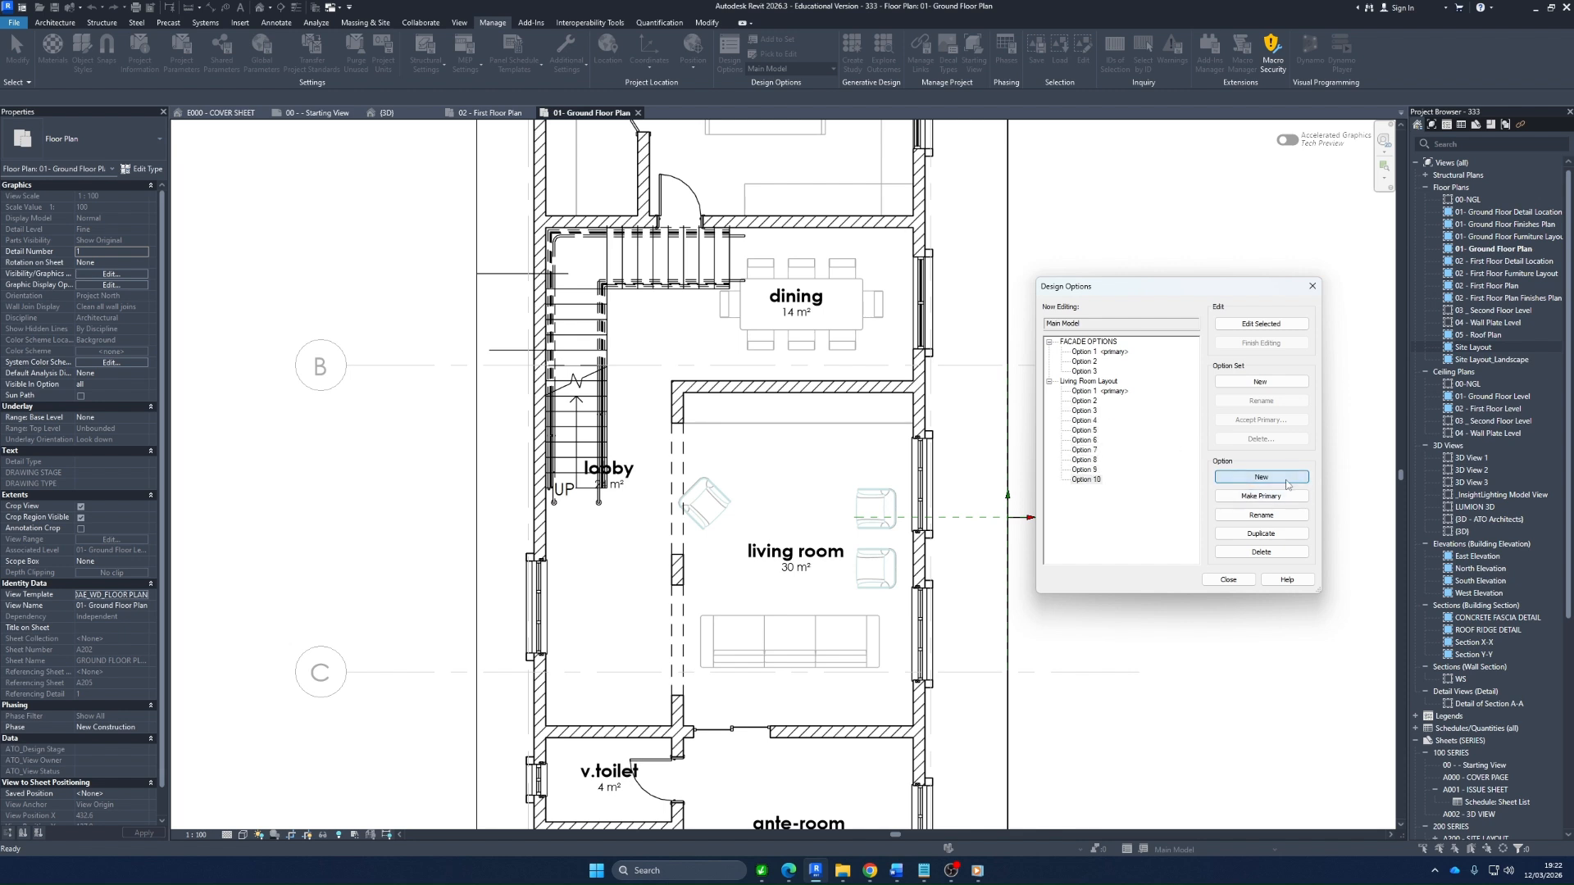
{"action": "left_click", "coordinate": [1285, 484]}
{"action": "left_click", "coordinate": [1285, 483]}
{"action": "left_click", "coordinate": [1285, 480]}
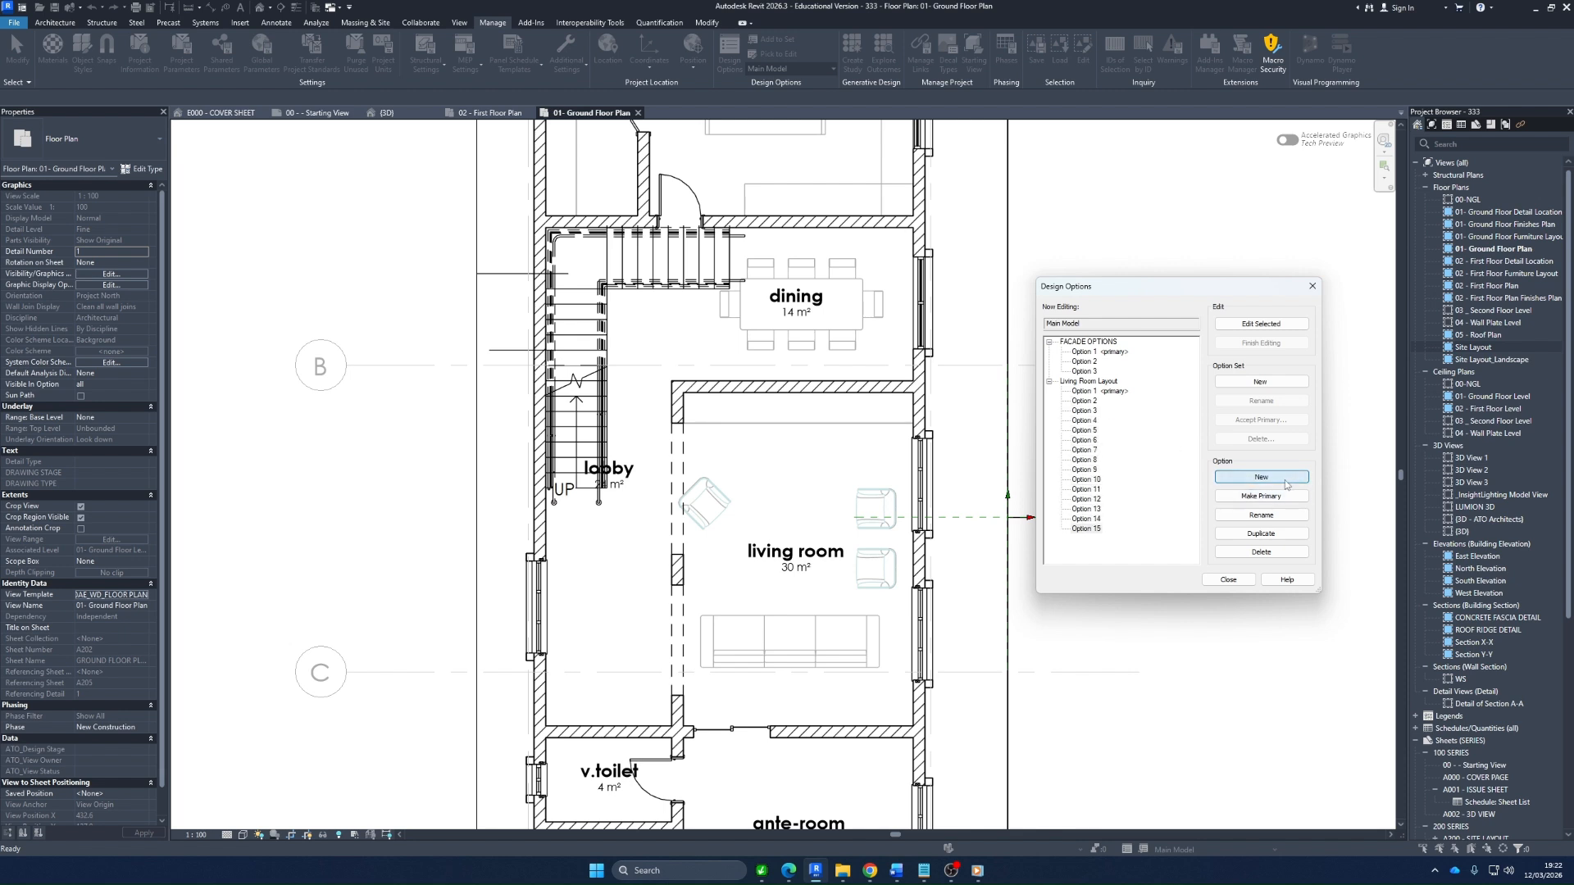
{"action": "left_click", "coordinate": [1285, 480]}
{"action": "left_click", "coordinate": [1285, 480]}
{"action": "left_click", "coordinate": [1285, 480]}
{"action": "left_click", "coordinate": [1285, 481]}
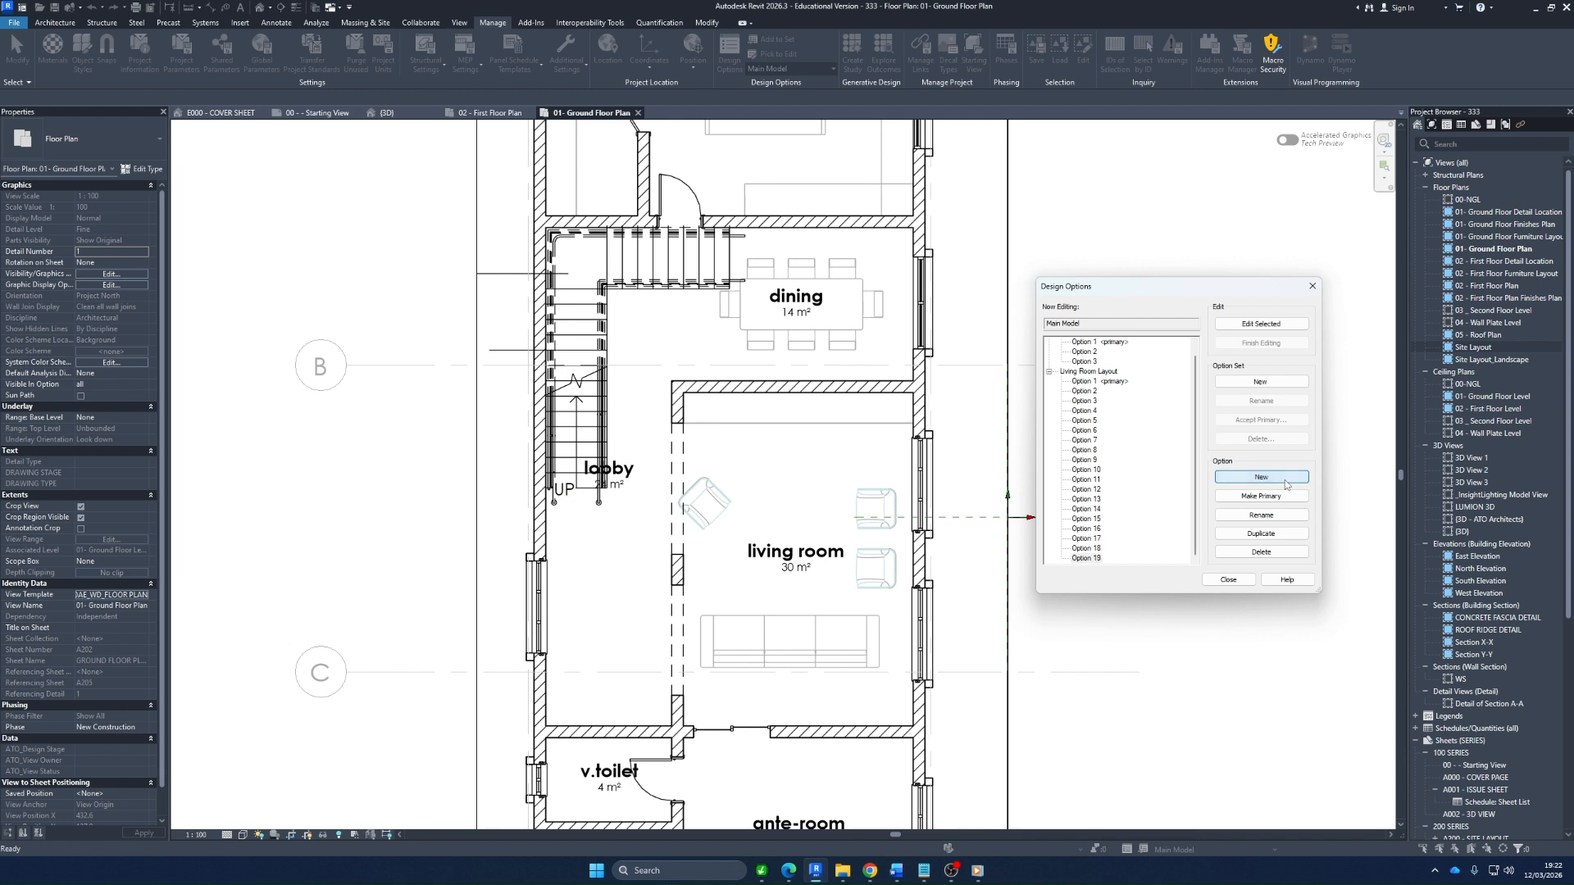
Delete the surplus Living Room Layout options so only Options 1 to 3 remain, and close the Design Options dialog
{"action": "left_click", "coordinate": [1267, 552]}
{"action": "left_click", "coordinate": [1266, 552]}
{"action": "left_click", "coordinate": [1266, 551]}
{"action": "left_click", "coordinate": [1267, 551]}
{"action": "left_click", "coordinate": [1267, 552]}
{"action": "left_click", "coordinate": [1266, 552]}
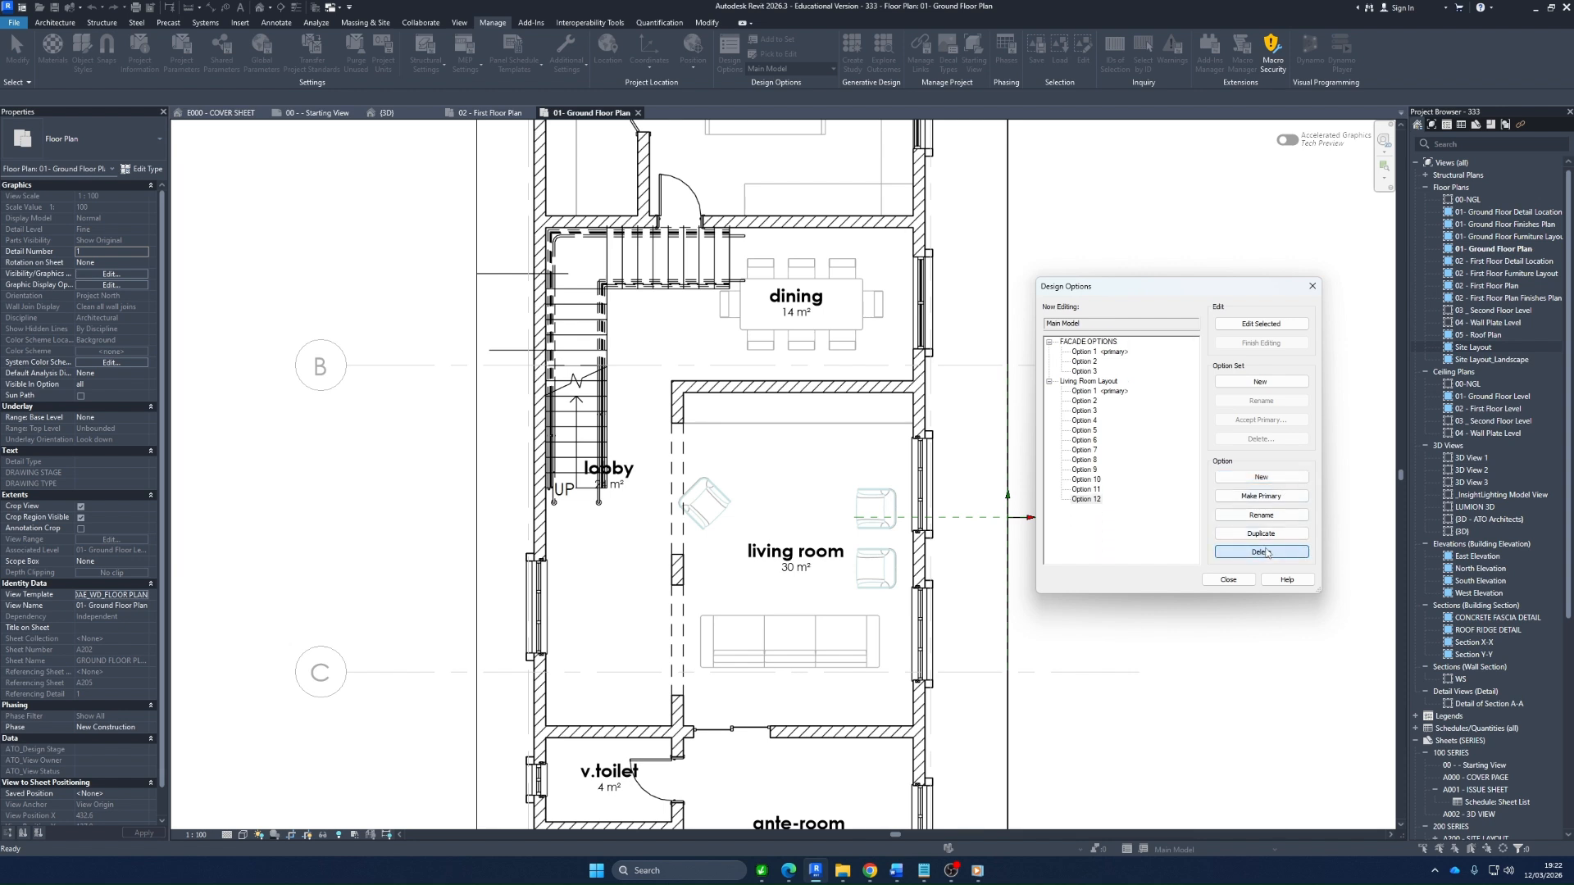
{"action": "left_click", "coordinate": [1267, 551]}
{"action": "left_click", "coordinate": [1266, 552]}
{"action": "left_click", "coordinate": [1266, 552]}
{"action": "left_click", "coordinate": [1266, 552]}
{"action": "left_click", "coordinate": [1266, 551]}
{"action": "left_click", "coordinate": [1267, 552]}
{"action": "left_click", "coordinate": [1266, 552]}
{"action": "left_click", "coordinate": [1266, 552]}
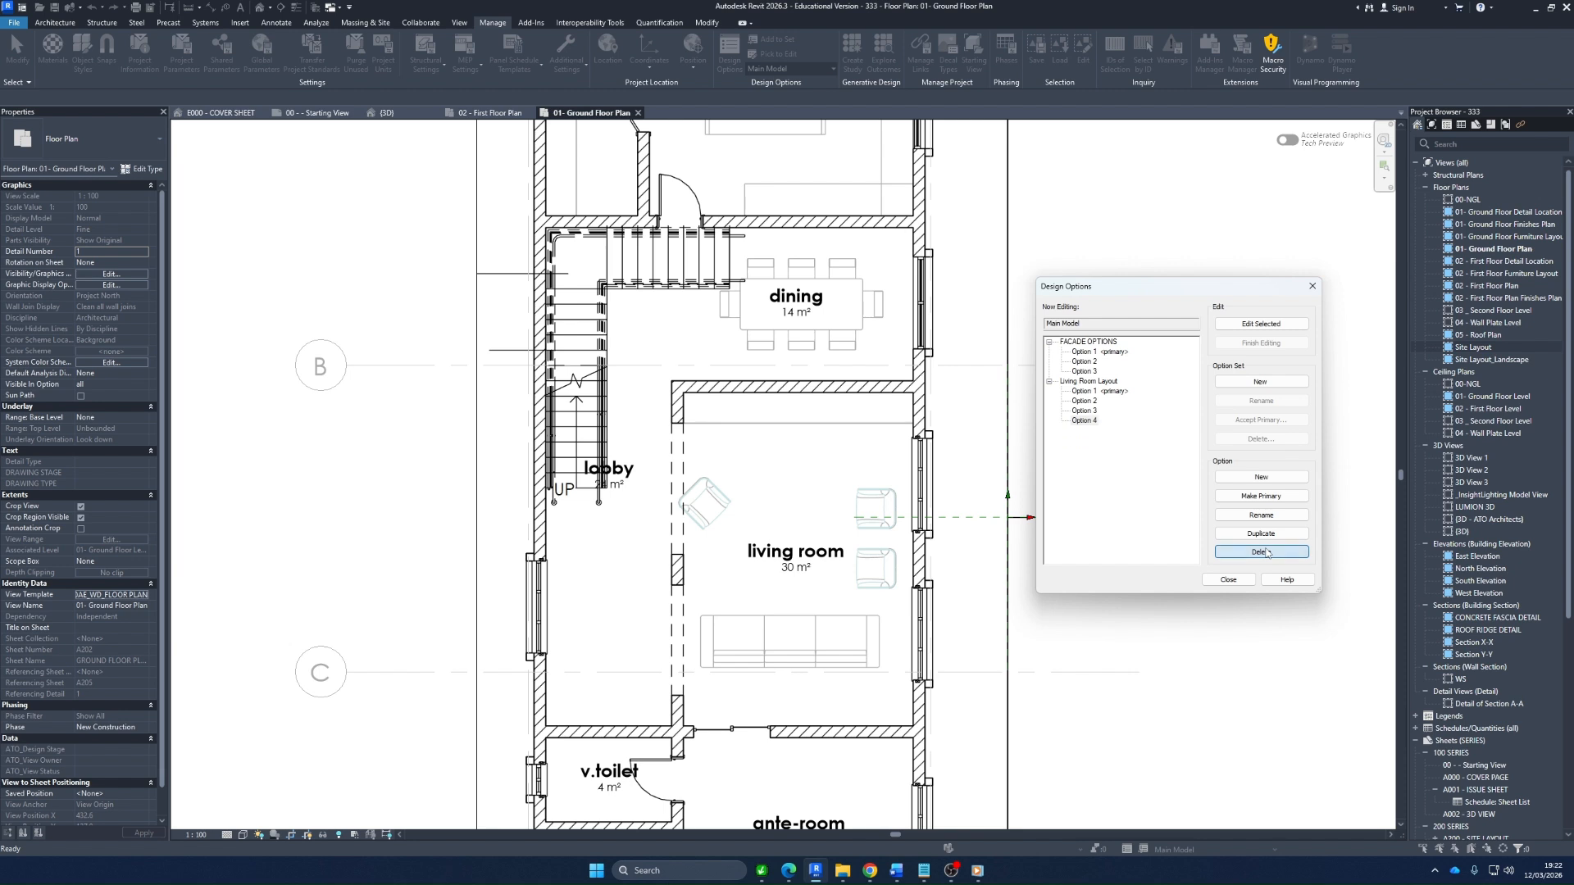
{"action": "left_click", "coordinate": [1266, 552]}
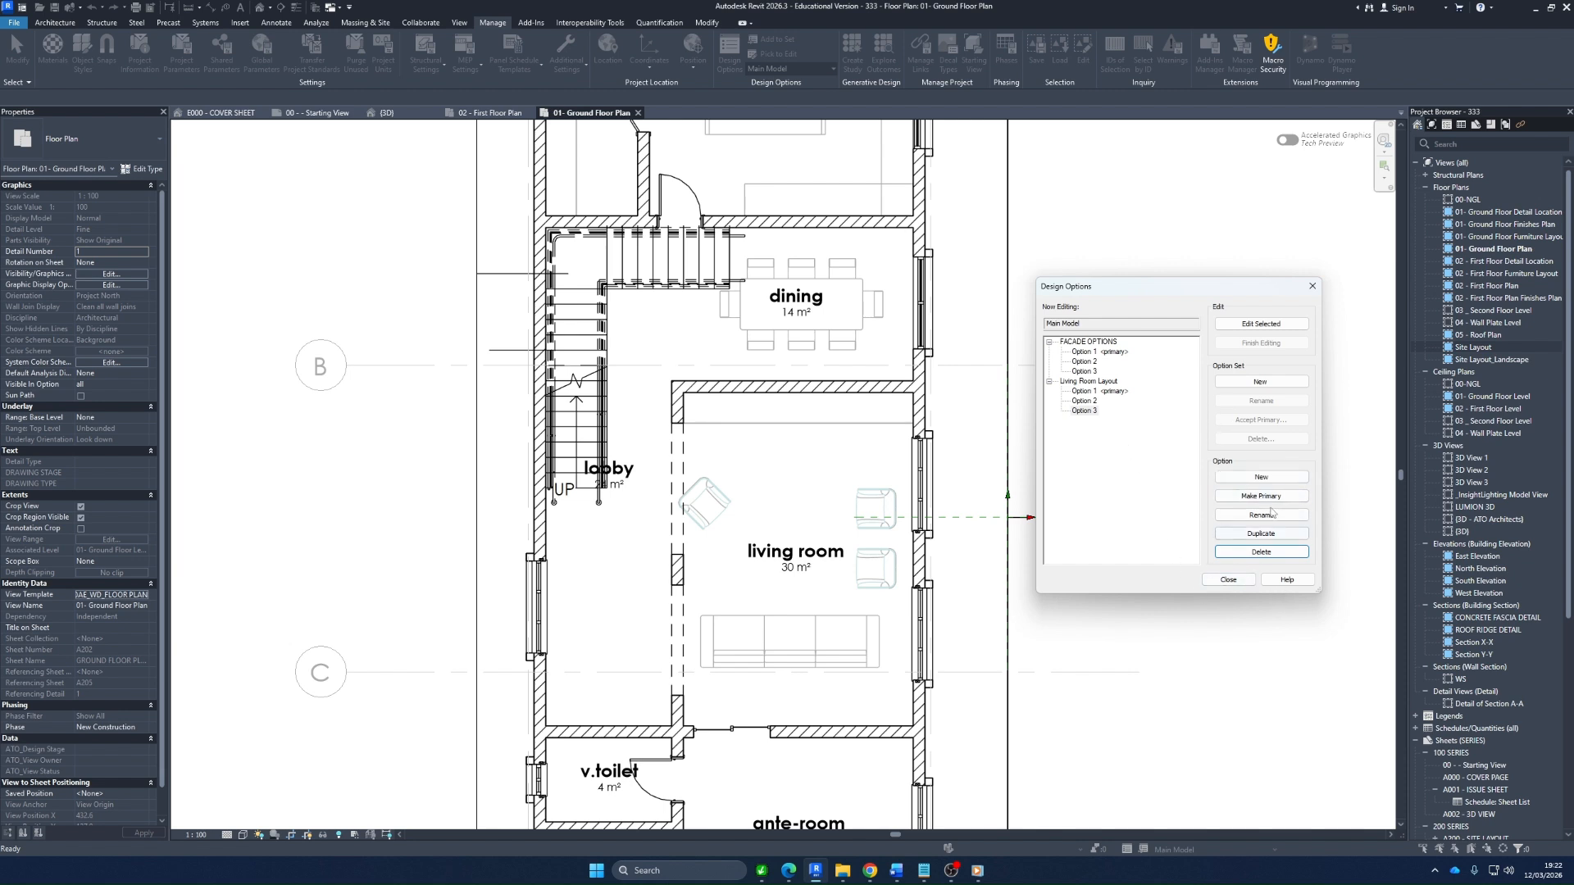
{"action": "left_click", "coordinate": [1229, 579]}
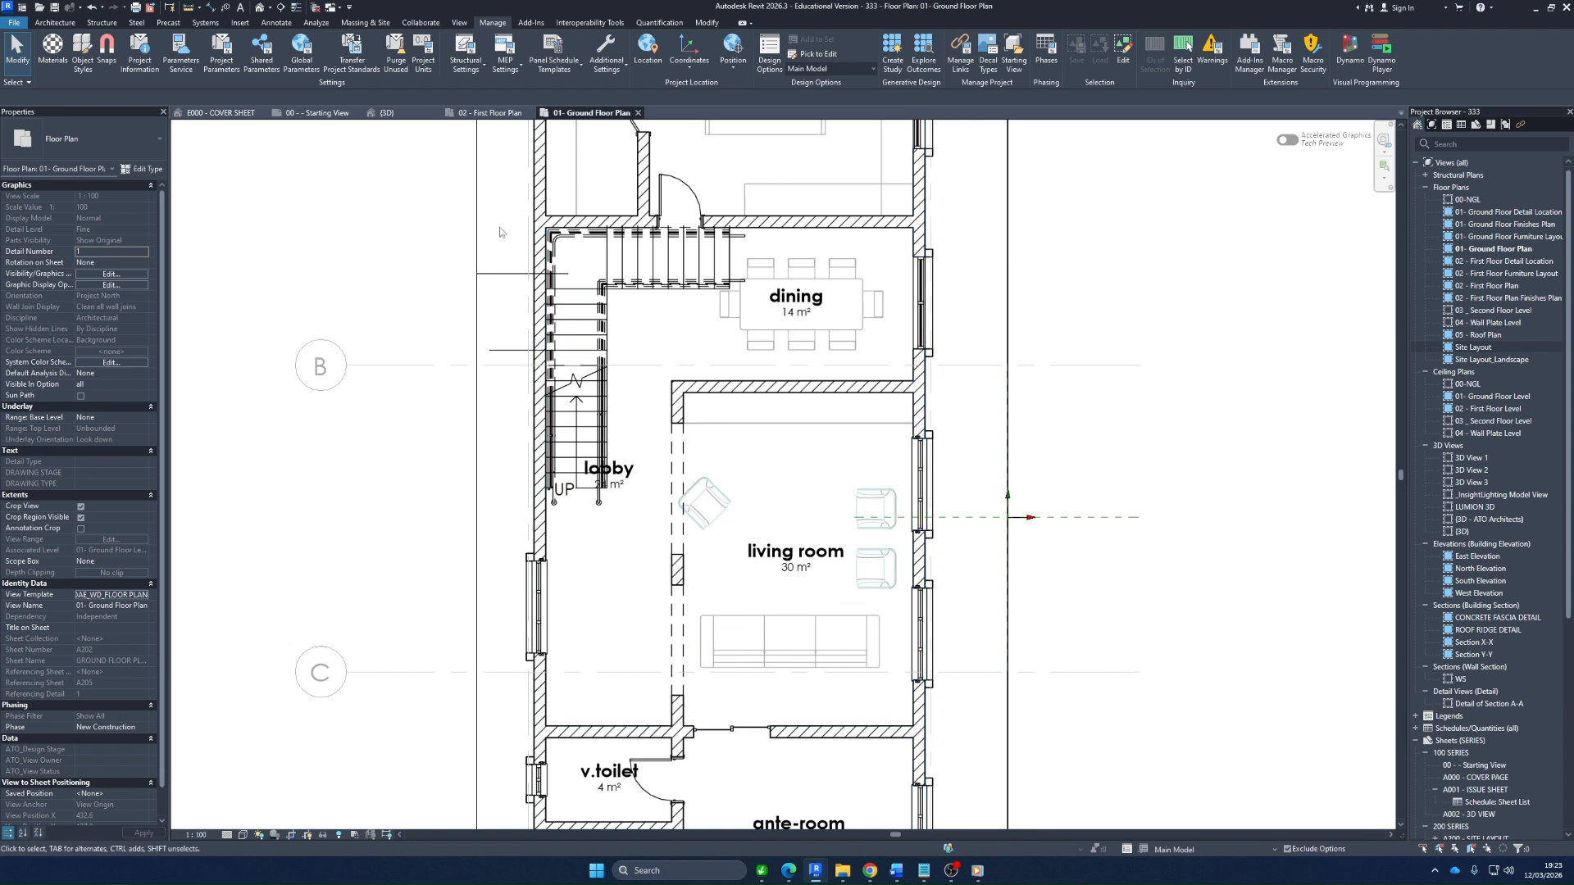
Select everything across the lobby, dining and living room, filtering out Multistory Stairs and Stair Paths
{"action": "left_click_drag", "start_coordinate": [505, 202], "coordinate": [967, 754]}
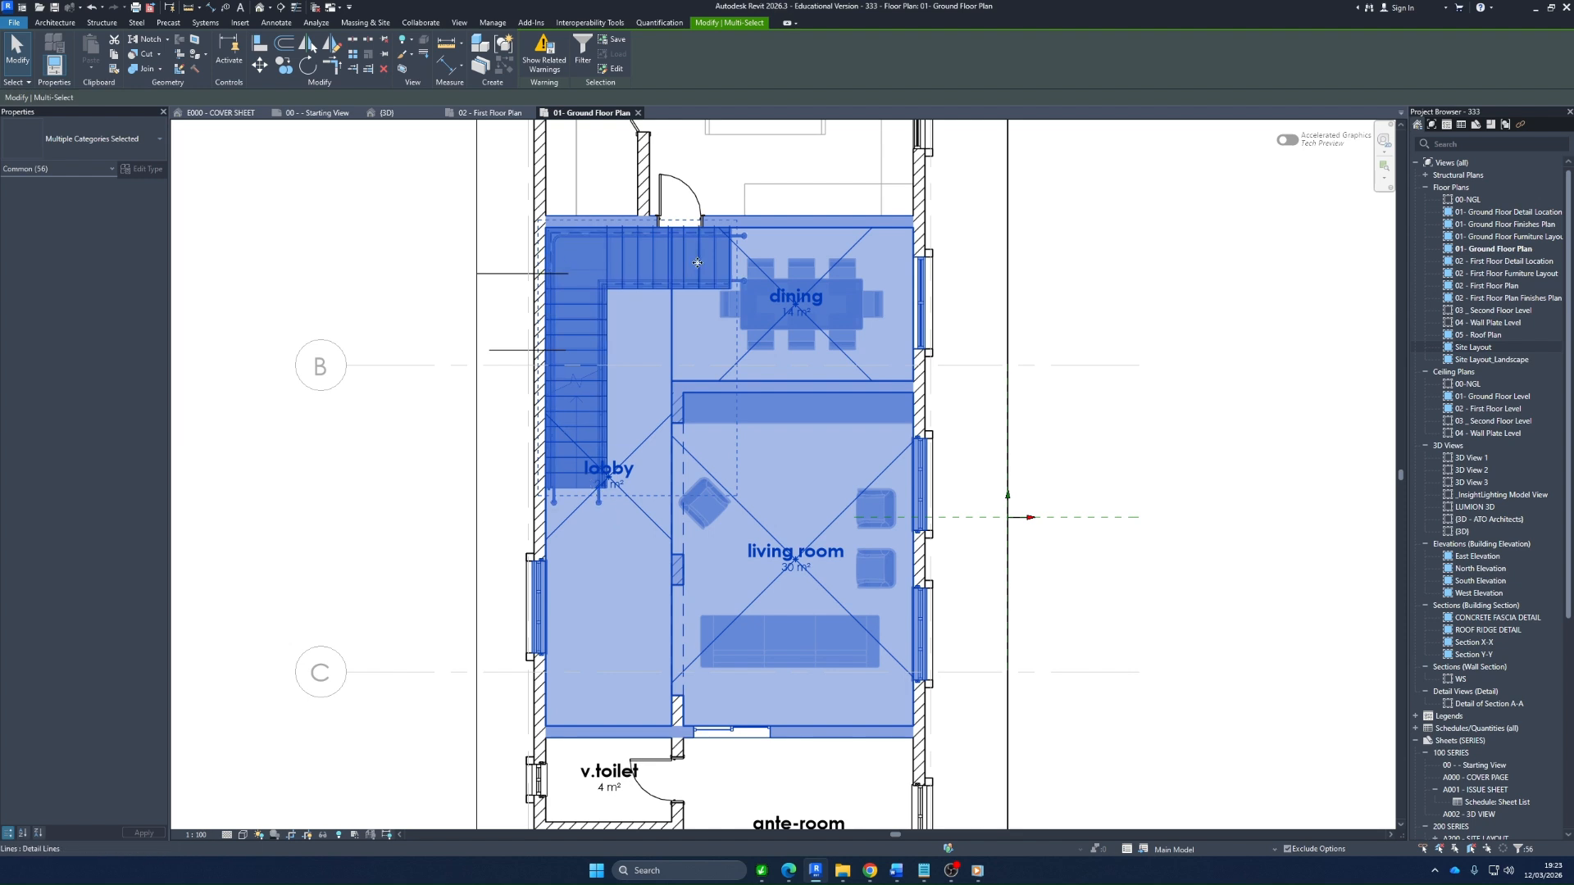
{"action": "left_click", "coordinate": [583, 51]}
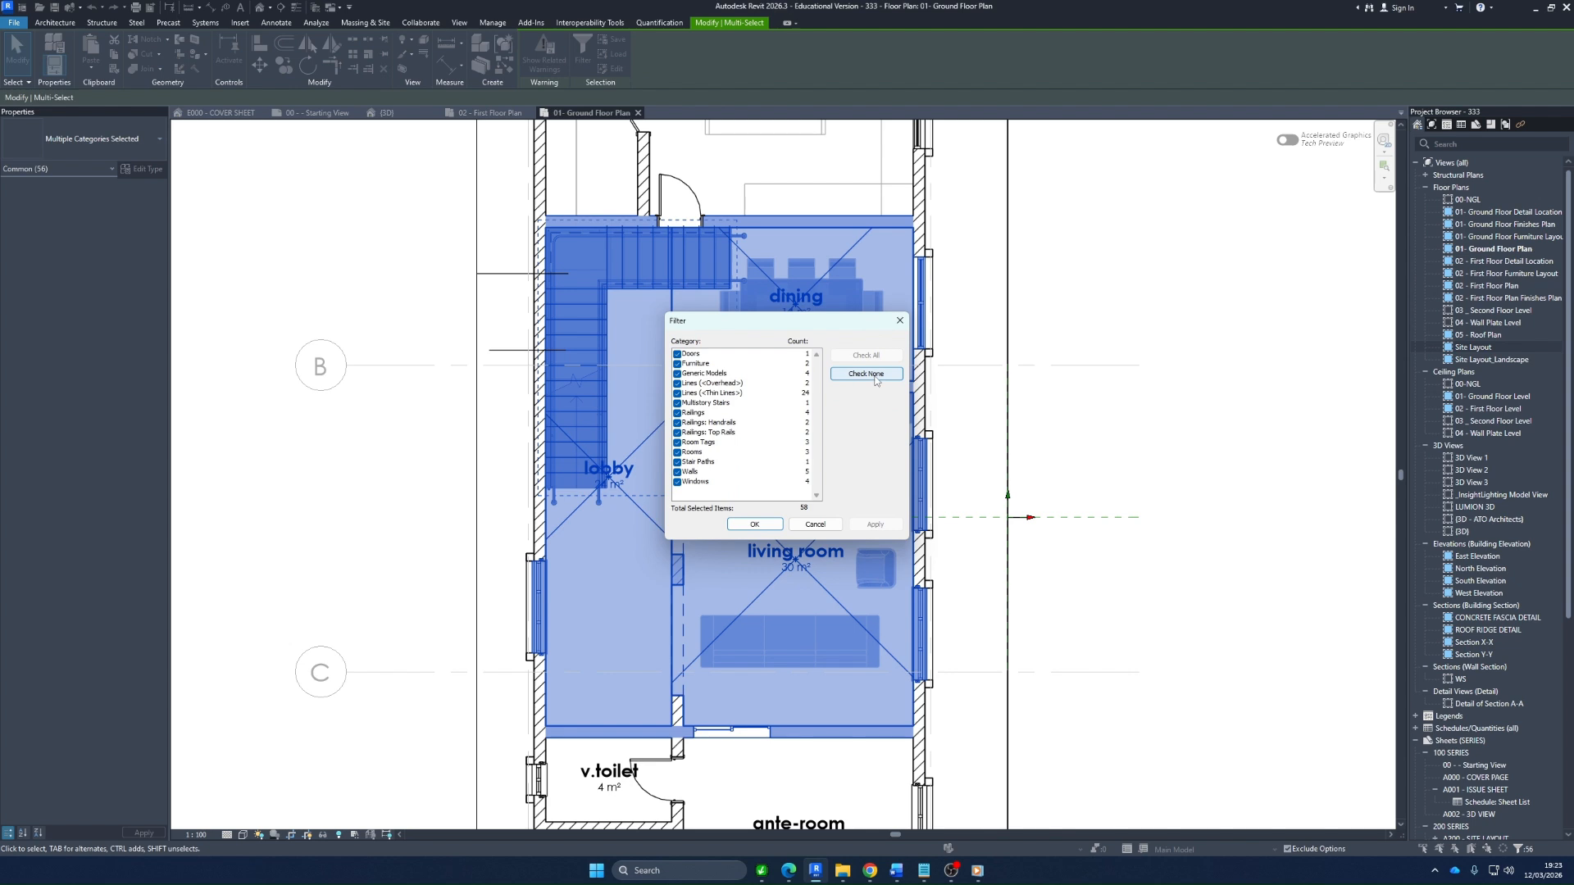
{"action": "left_click", "coordinate": [677, 403]}
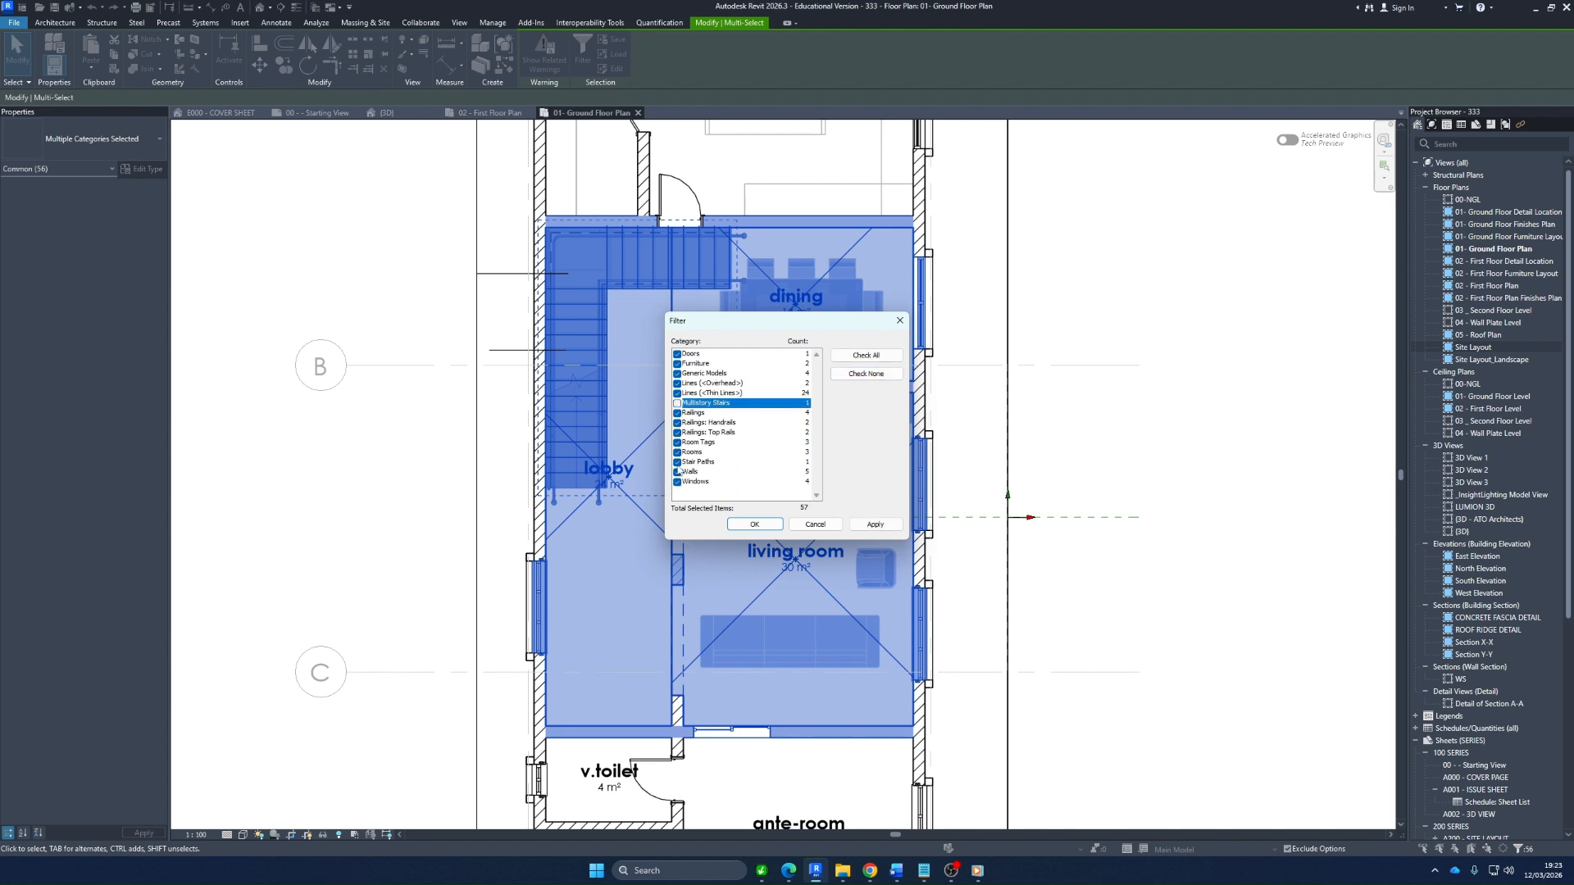
{"action": "left_click", "coordinate": [677, 462]}
{"action": "left_click", "coordinate": [882, 529]}
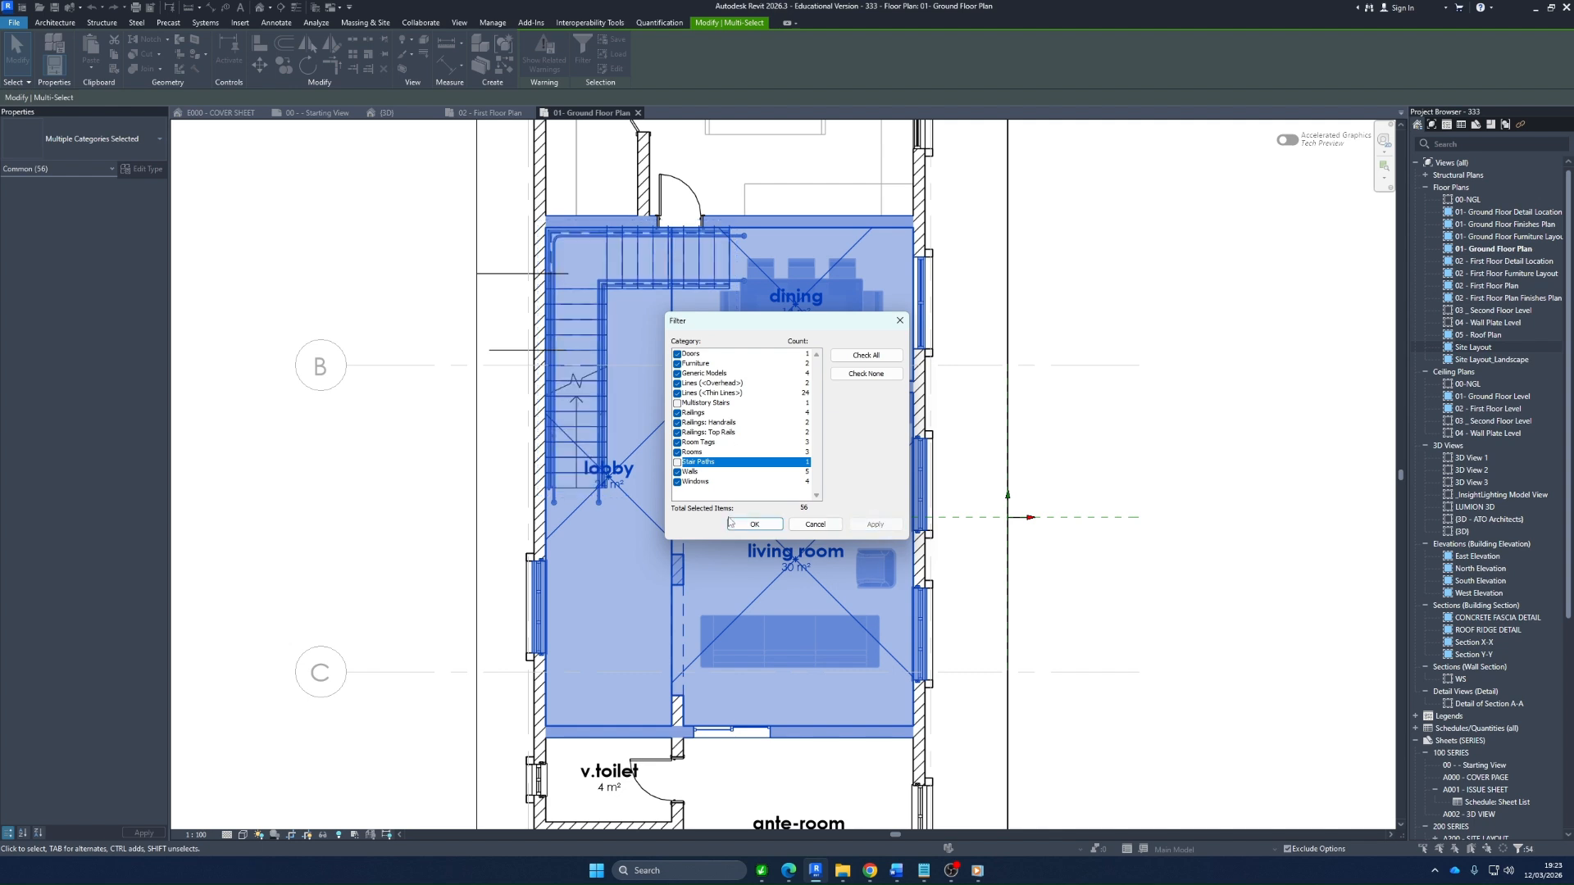
{"action": "left_click", "coordinate": [754, 524]}
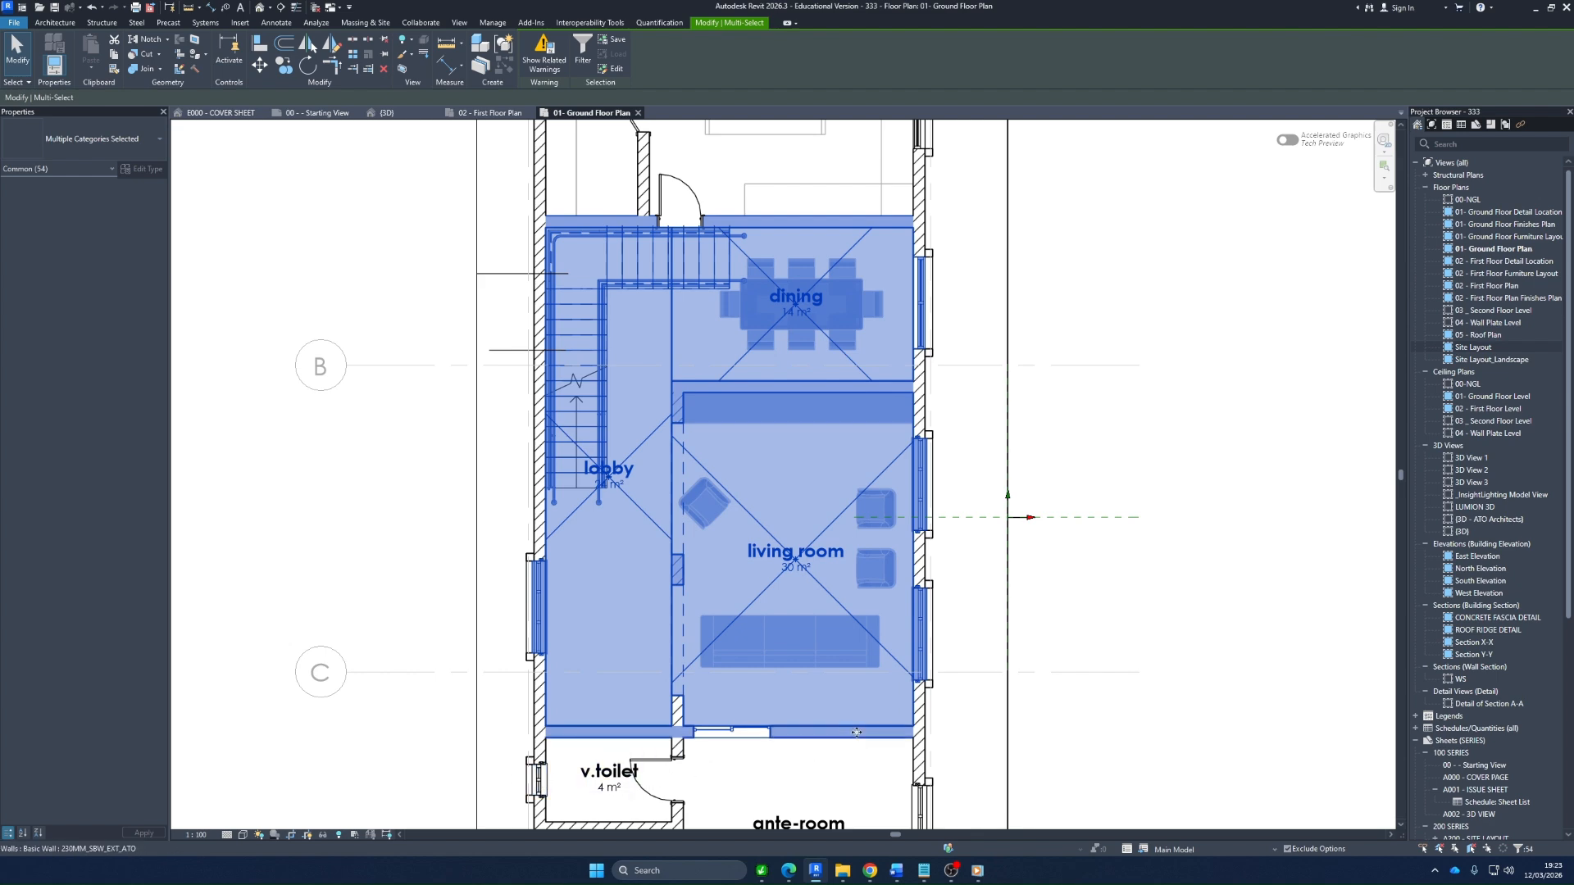
Start adding the selected elements to a design option set, with Living Room Layout as the target set
{"action": "scroll", "coordinate": [693, 774], "scroll_direction": "down", "scroll_amount": 2}
{"action": "scroll", "coordinate": [696, 776], "scroll_direction": "up", "scroll_amount": 1}
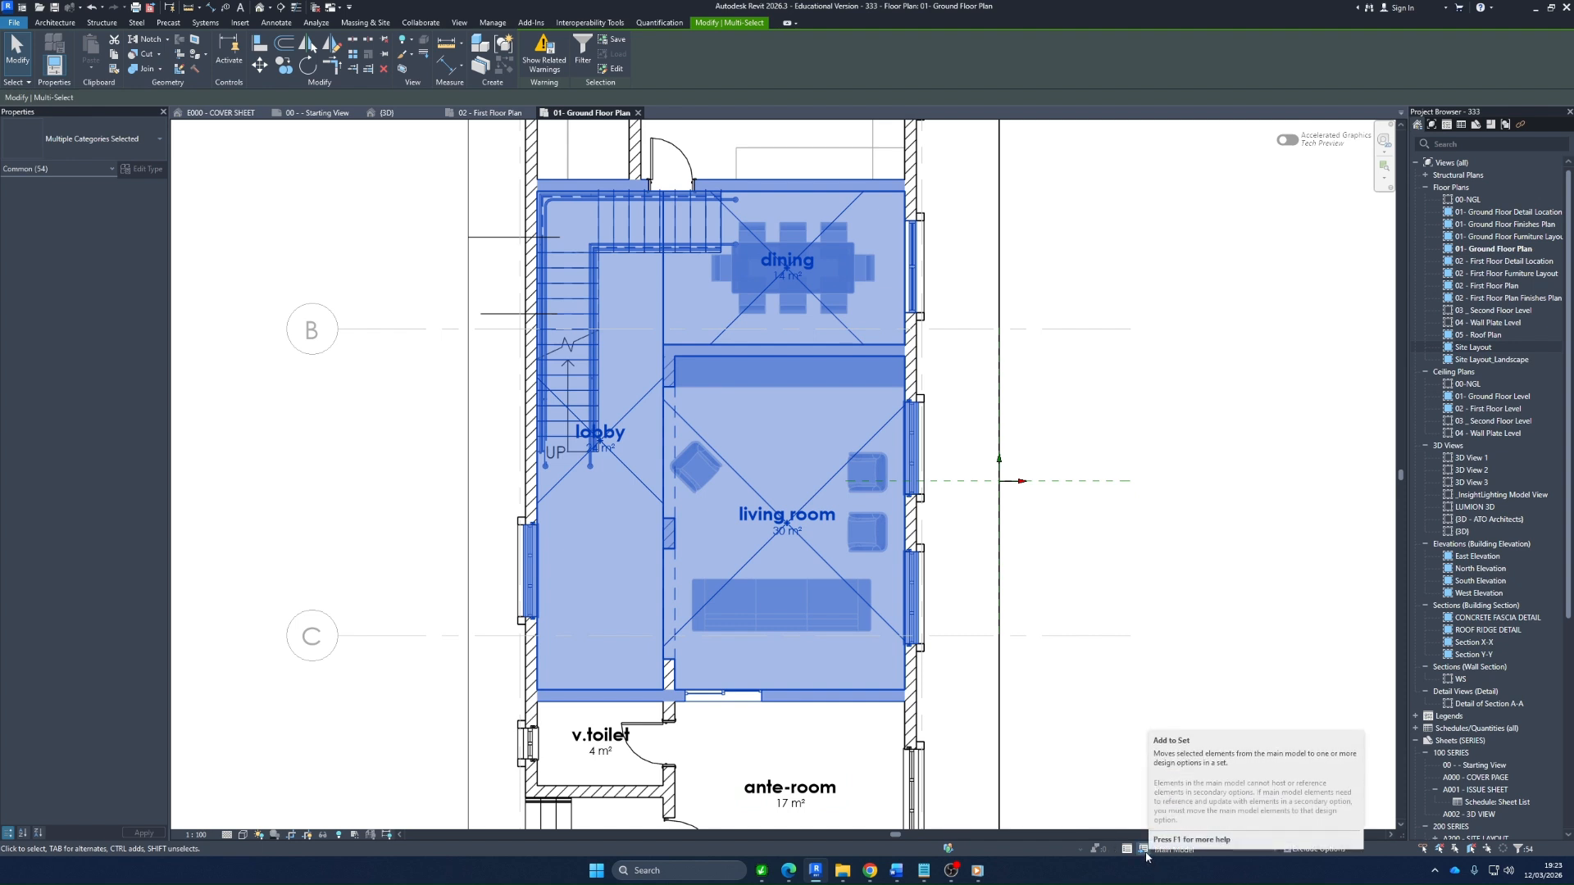
{"action": "left_click", "coordinate": [493, 22]}
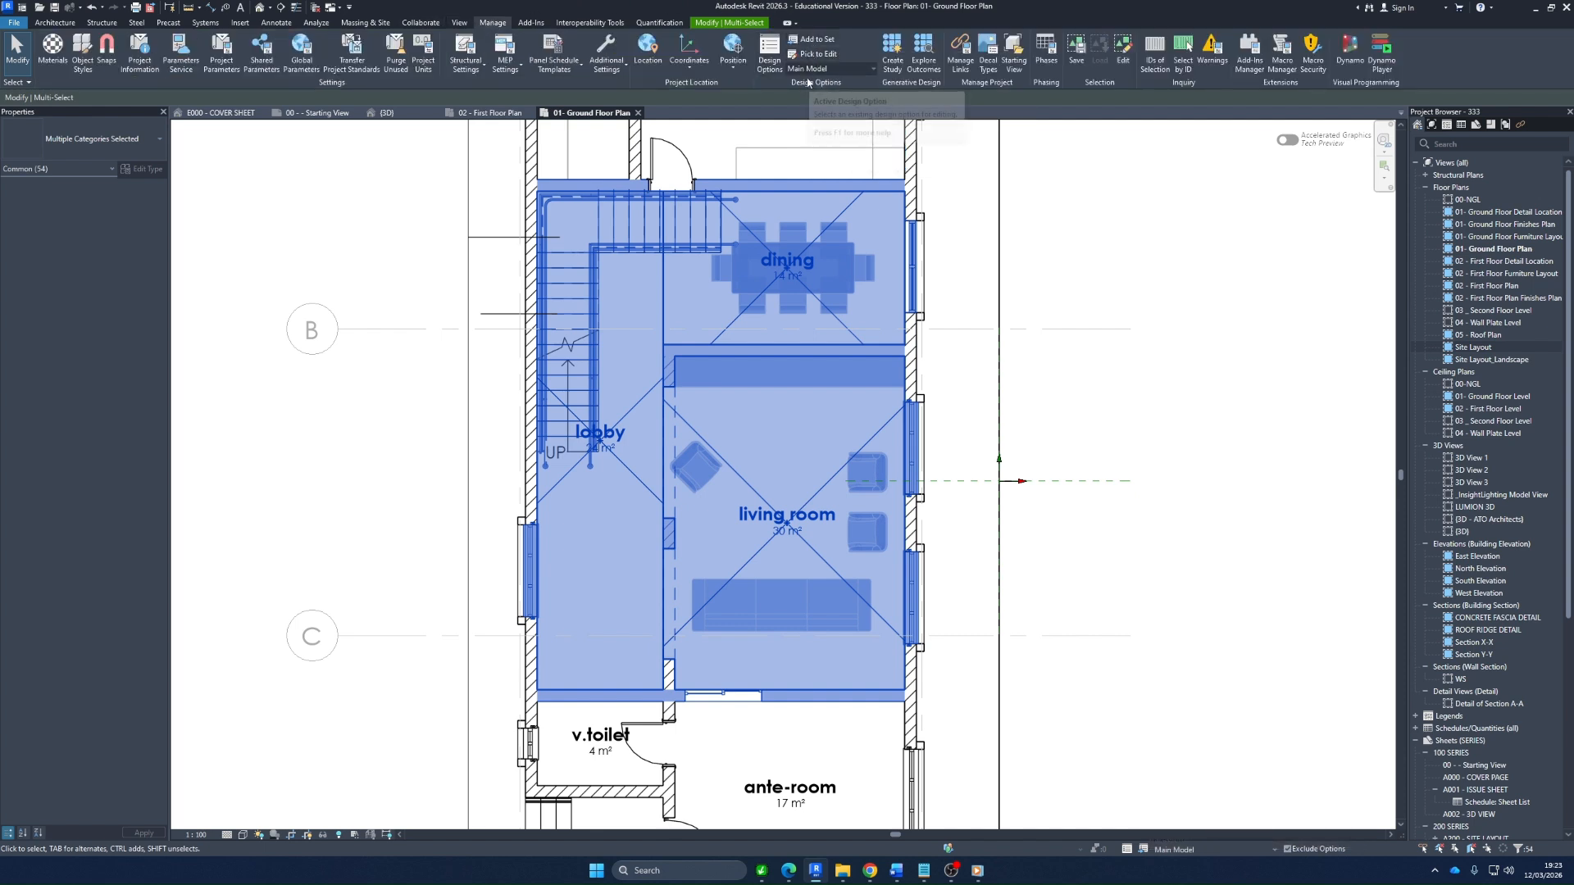
{"action": "left_click", "coordinate": [817, 40]}
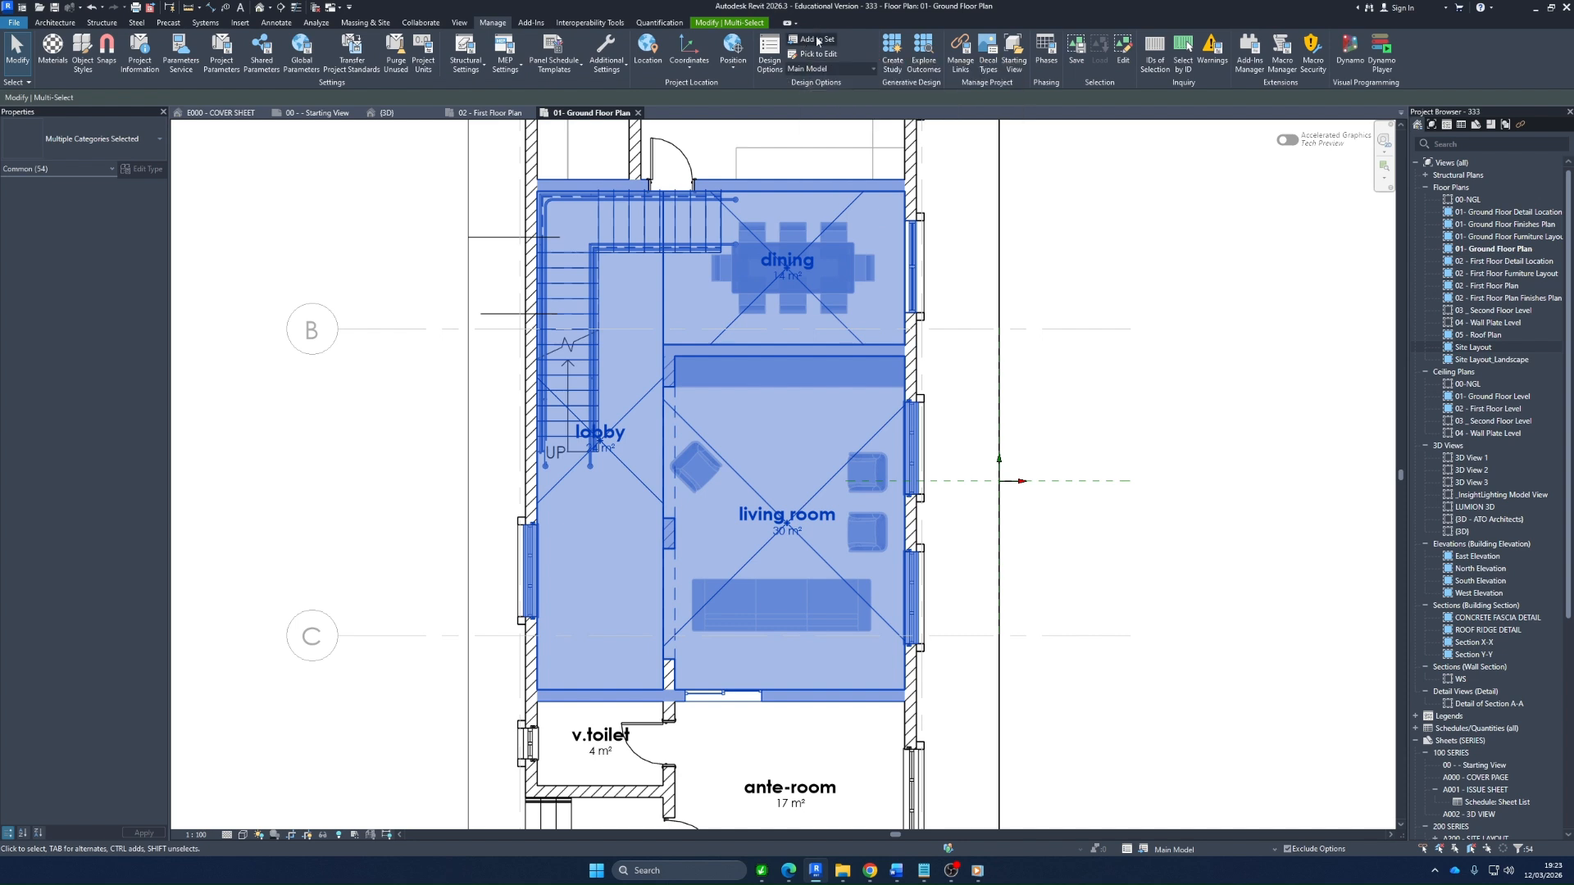
{"action": "left_click_drag", "start_coordinate": [796, 336], "coordinate": [1125, 350]}
{"action": "left_click", "coordinate": [1109, 381]}
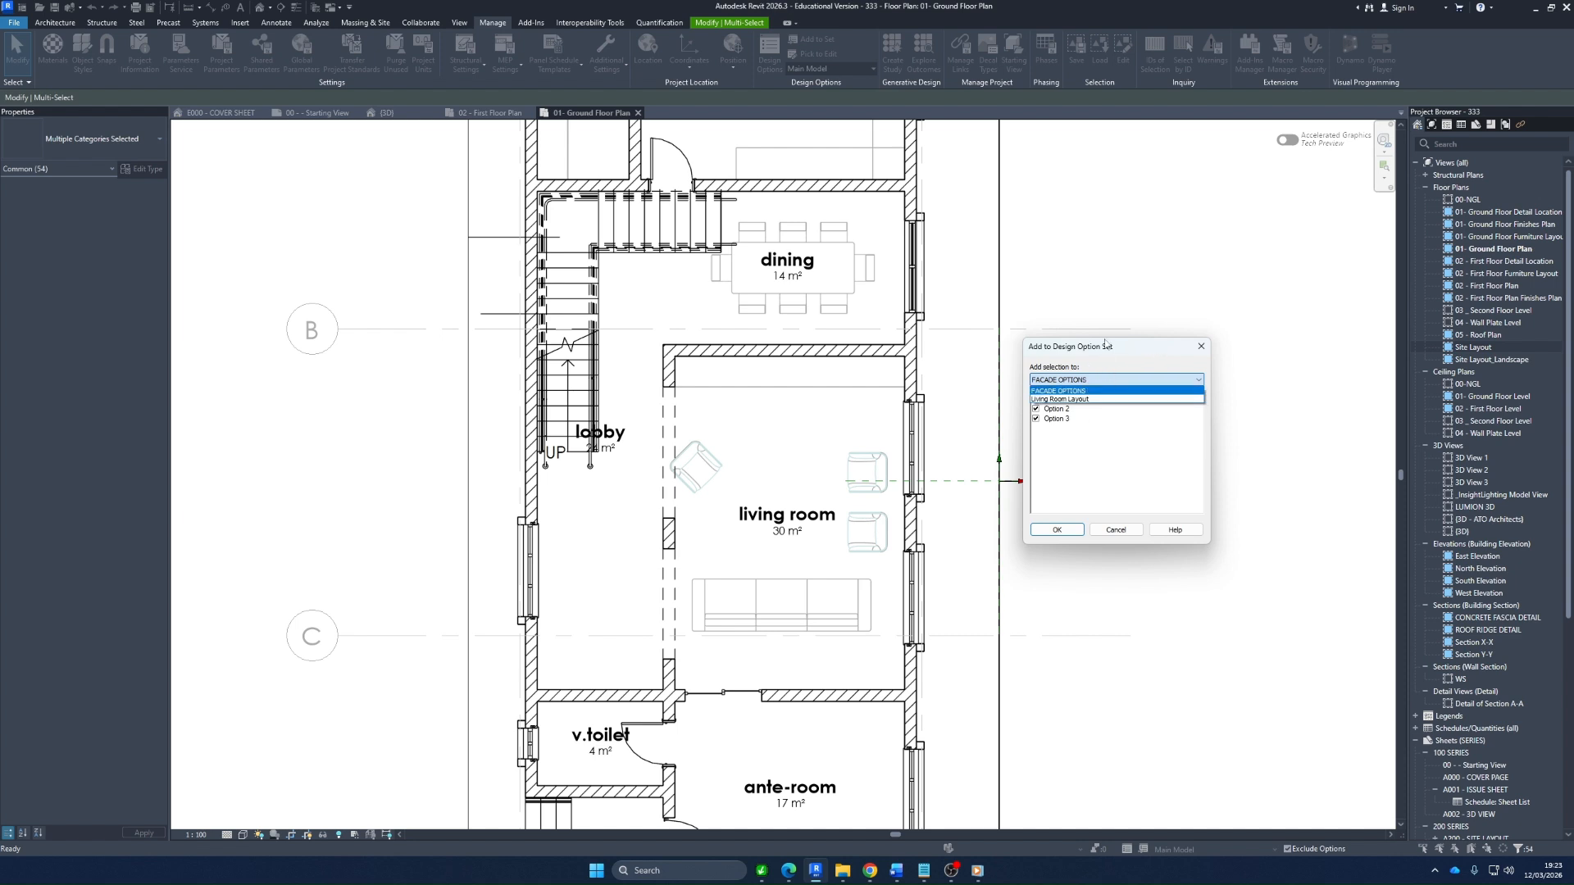
{"action": "left_click", "coordinate": [1100, 400]}
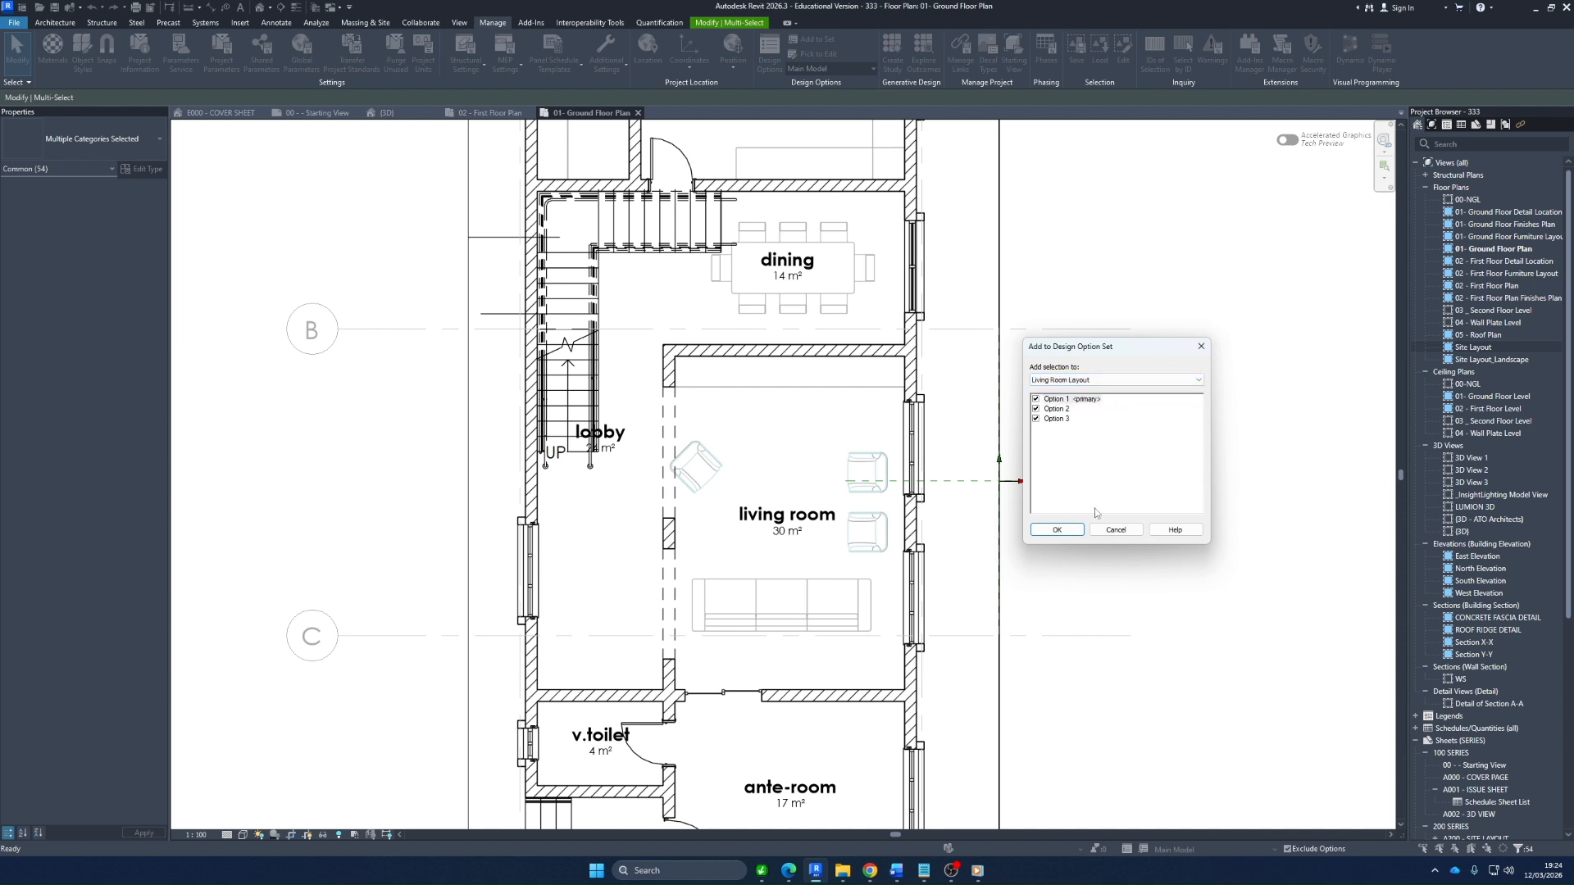
Choose which Living Room Layout options receive the selection, add it to the set and dismiss the hosted-insert warning
{"action": "left_click", "coordinate": [1036, 399]}
{"action": "left_click", "coordinate": [1036, 419]}
{"action": "left_click", "coordinate": [1036, 399]}
{"action": "left_click", "coordinate": [1036, 419]}
{"action": "left_click", "coordinate": [1036, 409]}
{"action": "left_click", "coordinate": [1036, 399]}
{"action": "left_click", "coordinate": [1036, 409]}
{"action": "left_click", "coordinate": [1036, 409]}
{"action": "left_click", "coordinate": [1036, 399]}
{"action": "left_click", "coordinate": [1059, 530]}
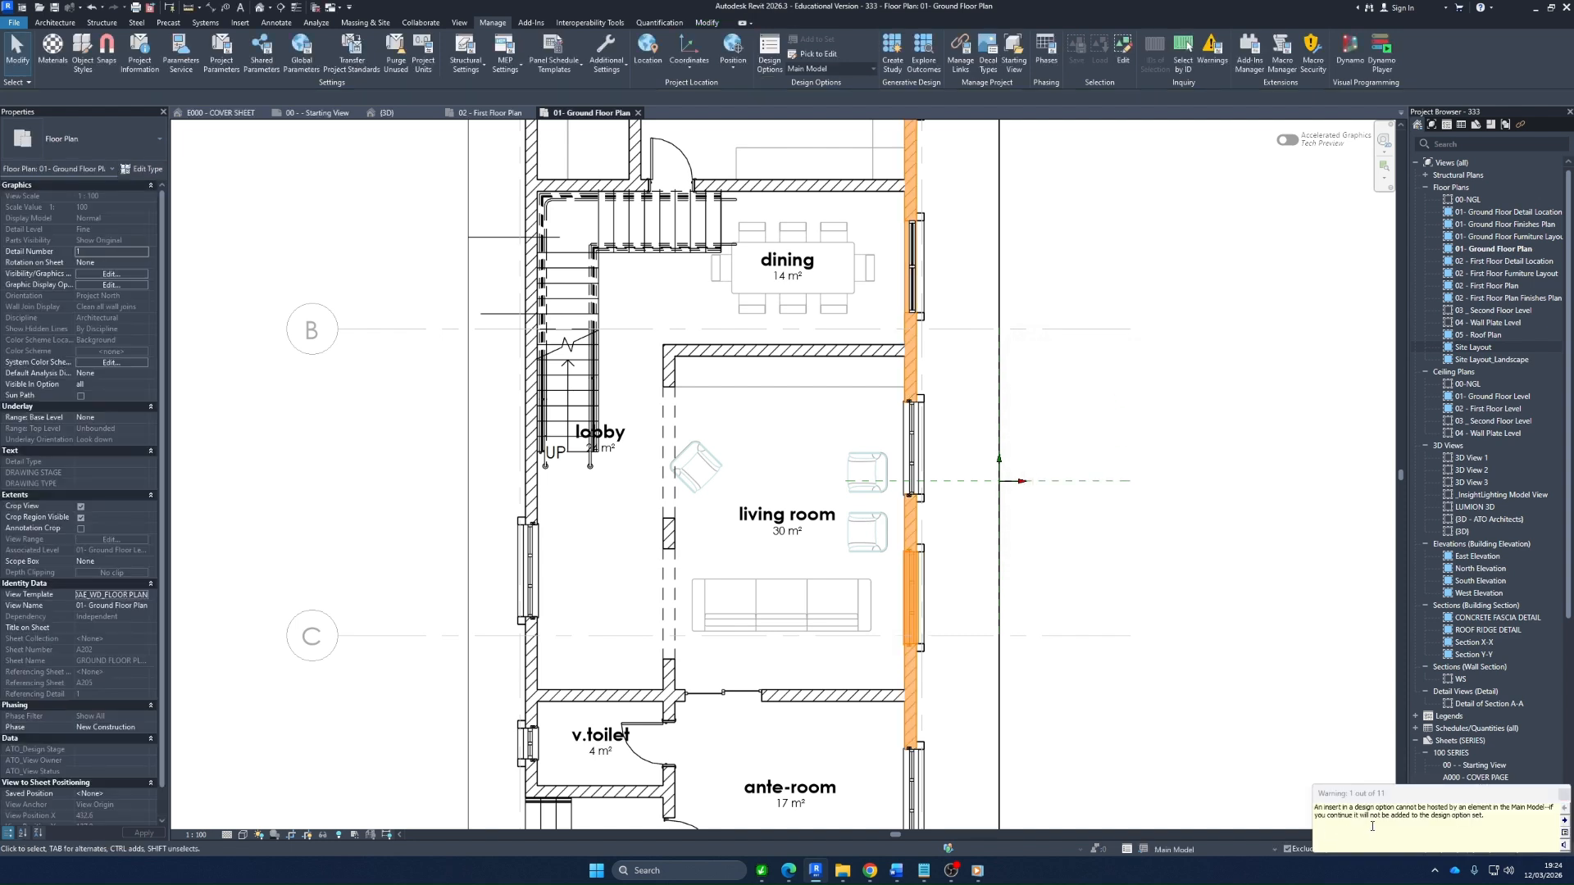
{"action": "left_click_drag", "start_coordinate": [1416, 797], "coordinate": [1105, 653]}
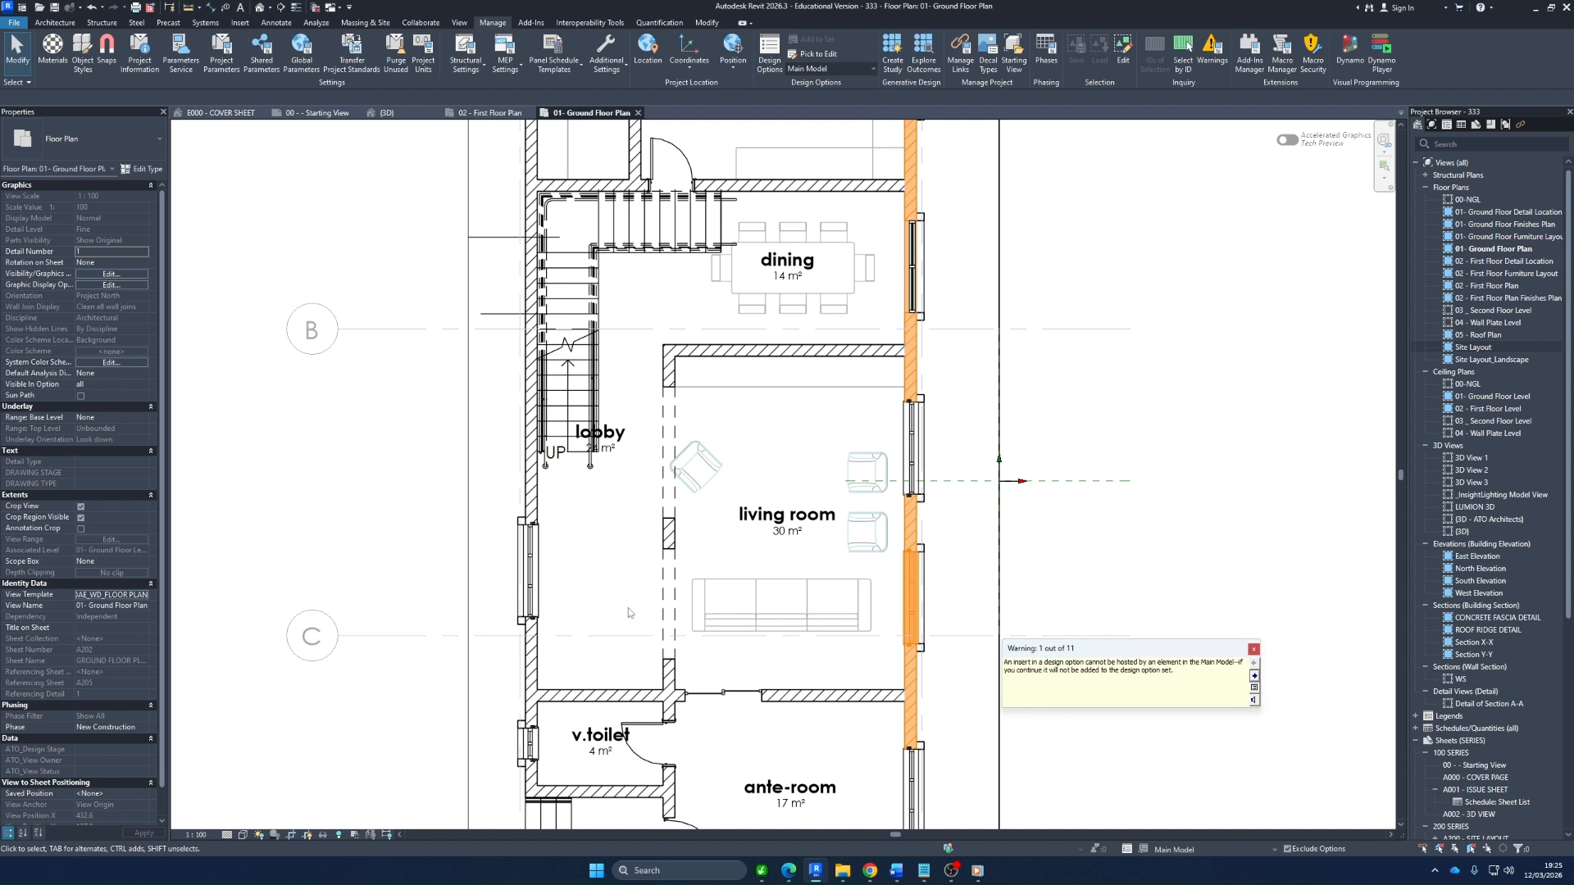
{"action": "left_click", "coordinate": [1254, 651]}
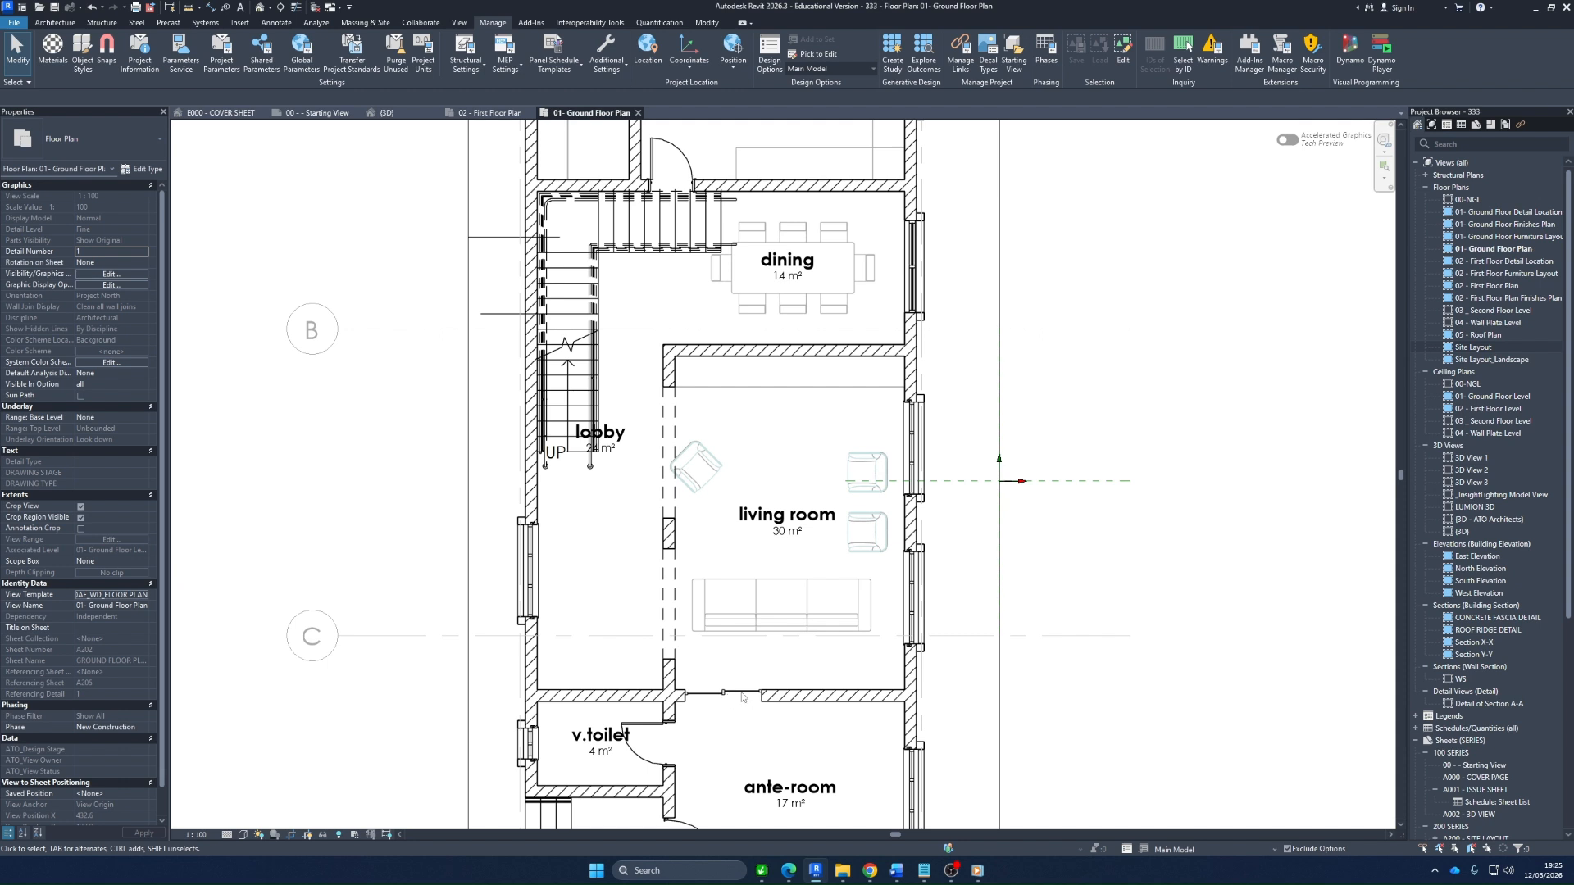
{"action": "left_click", "coordinate": [647, 760]}
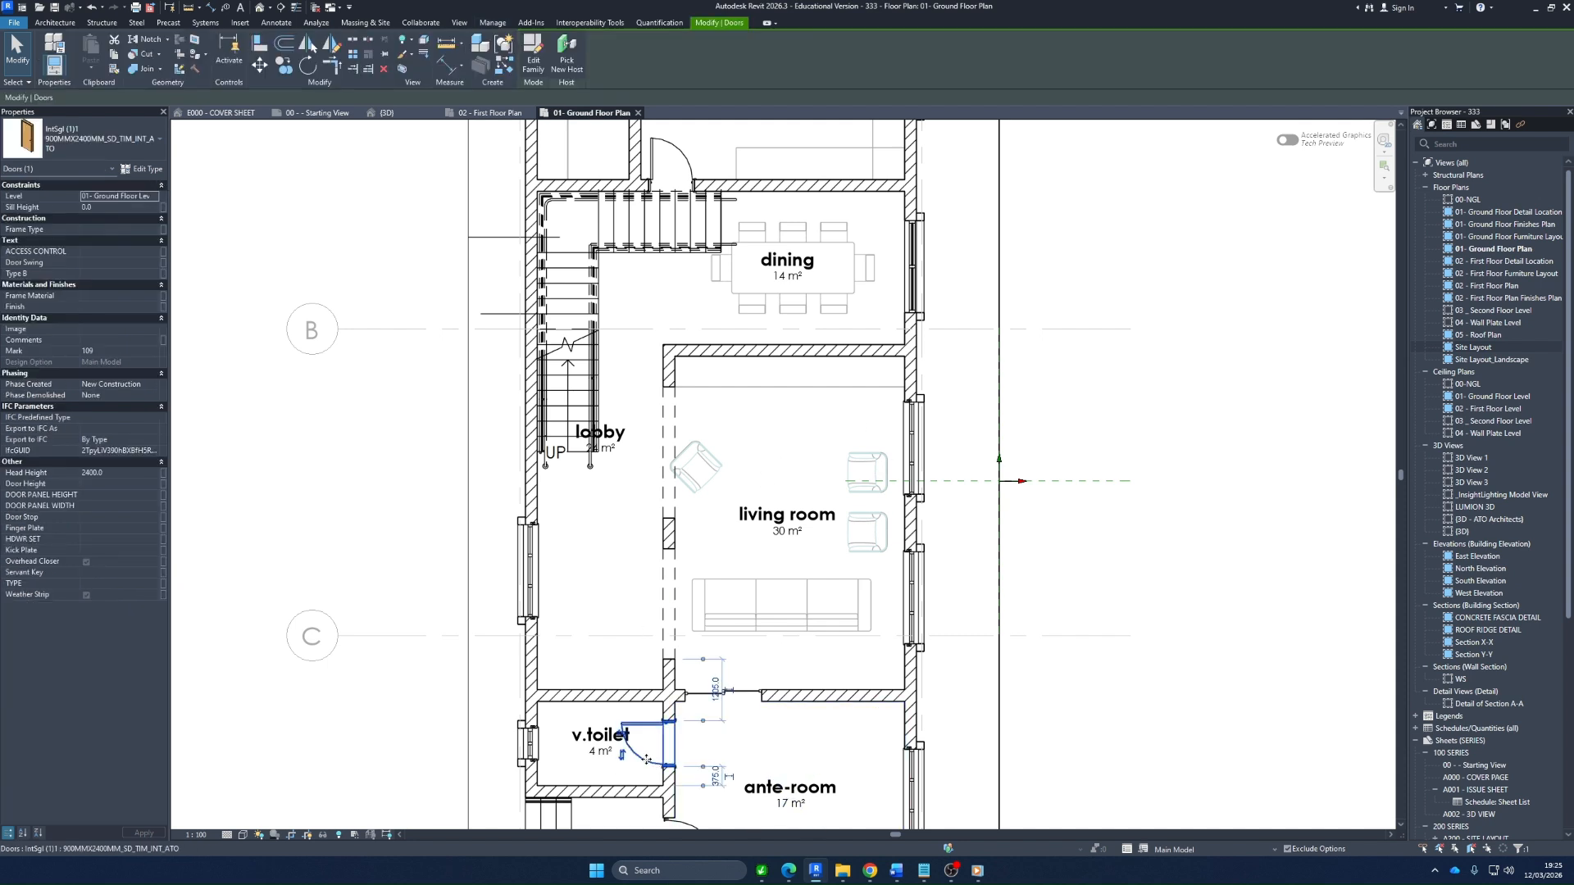
{"action": "right_click", "coordinate": [646, 760]}
{"action": "left_click", "coordinate": [738, 533]}
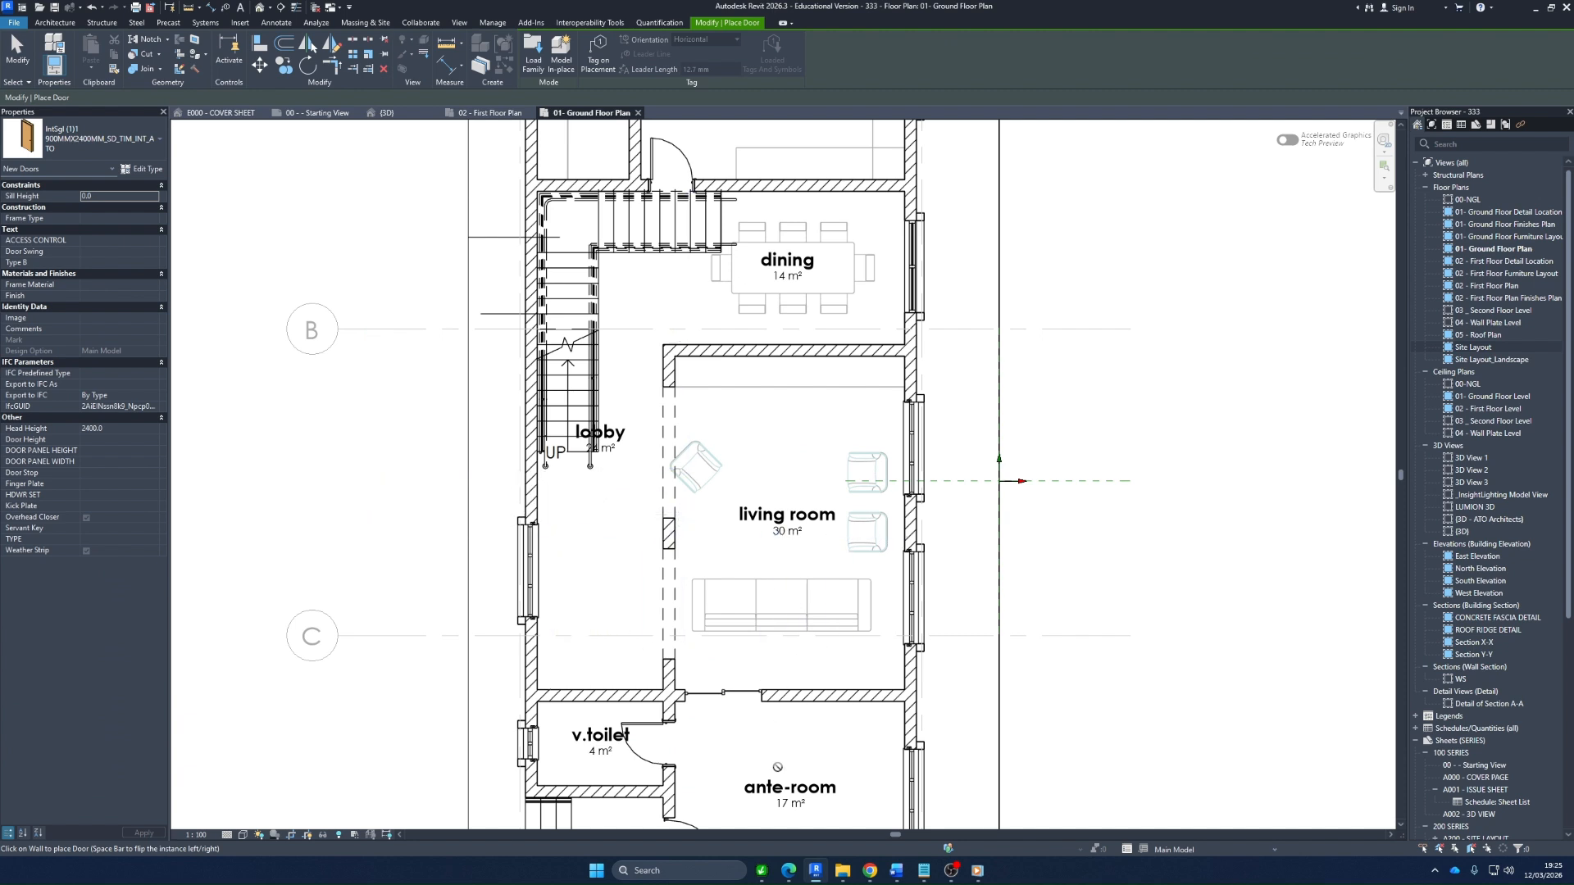
{"action": "key", "text": "Escape"}
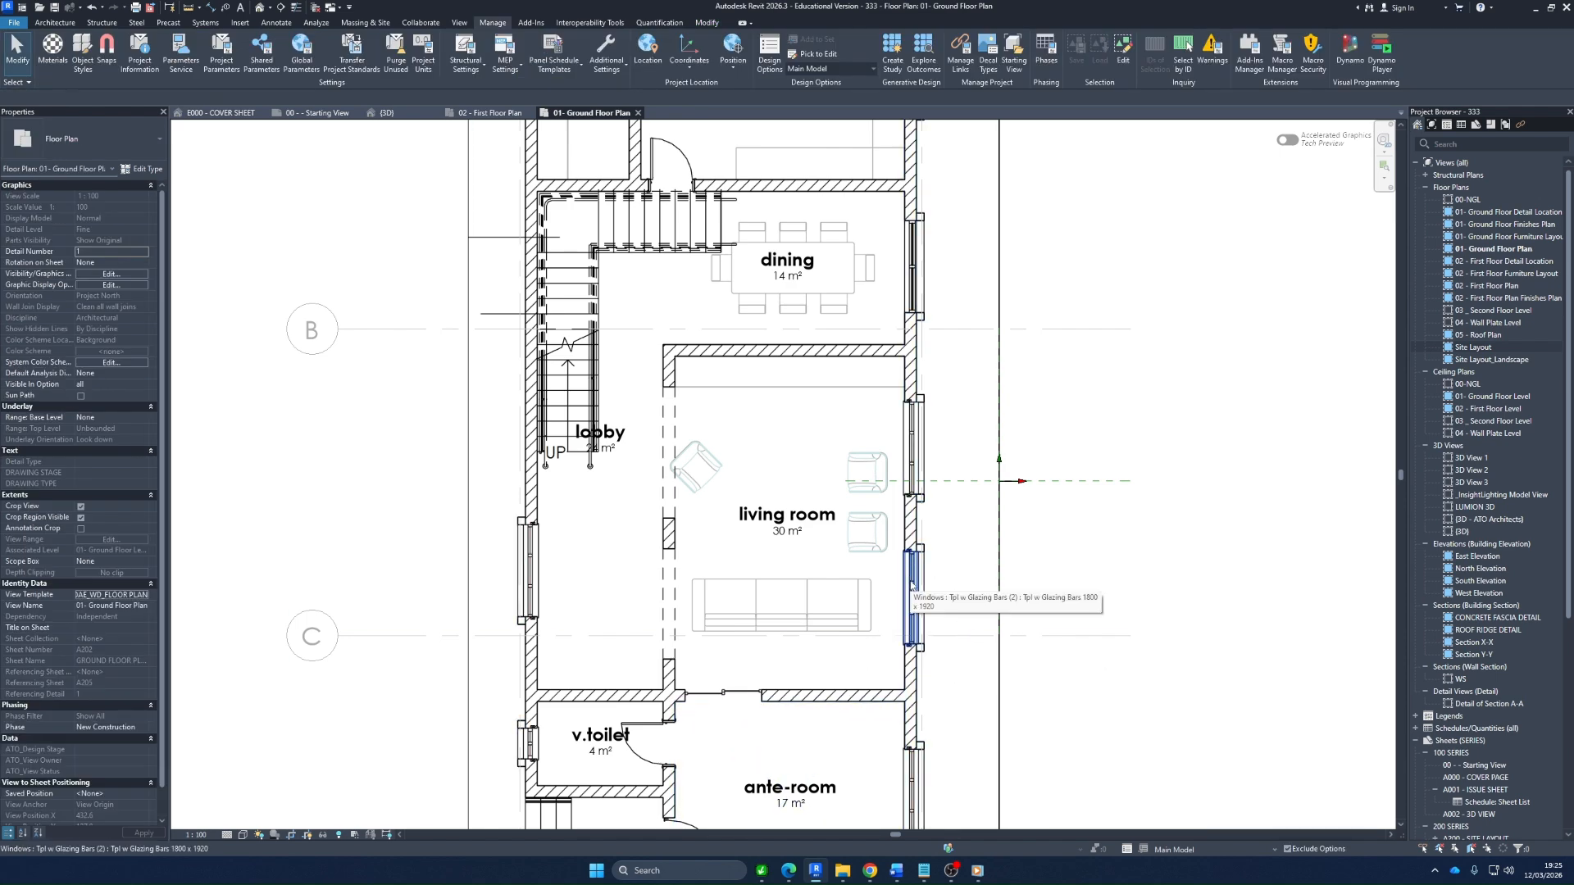
Inspect a living room window and the long exterior wall that hosts it by selecting each in turn
{"action": "left_click", "coordinate": [911, 585]}
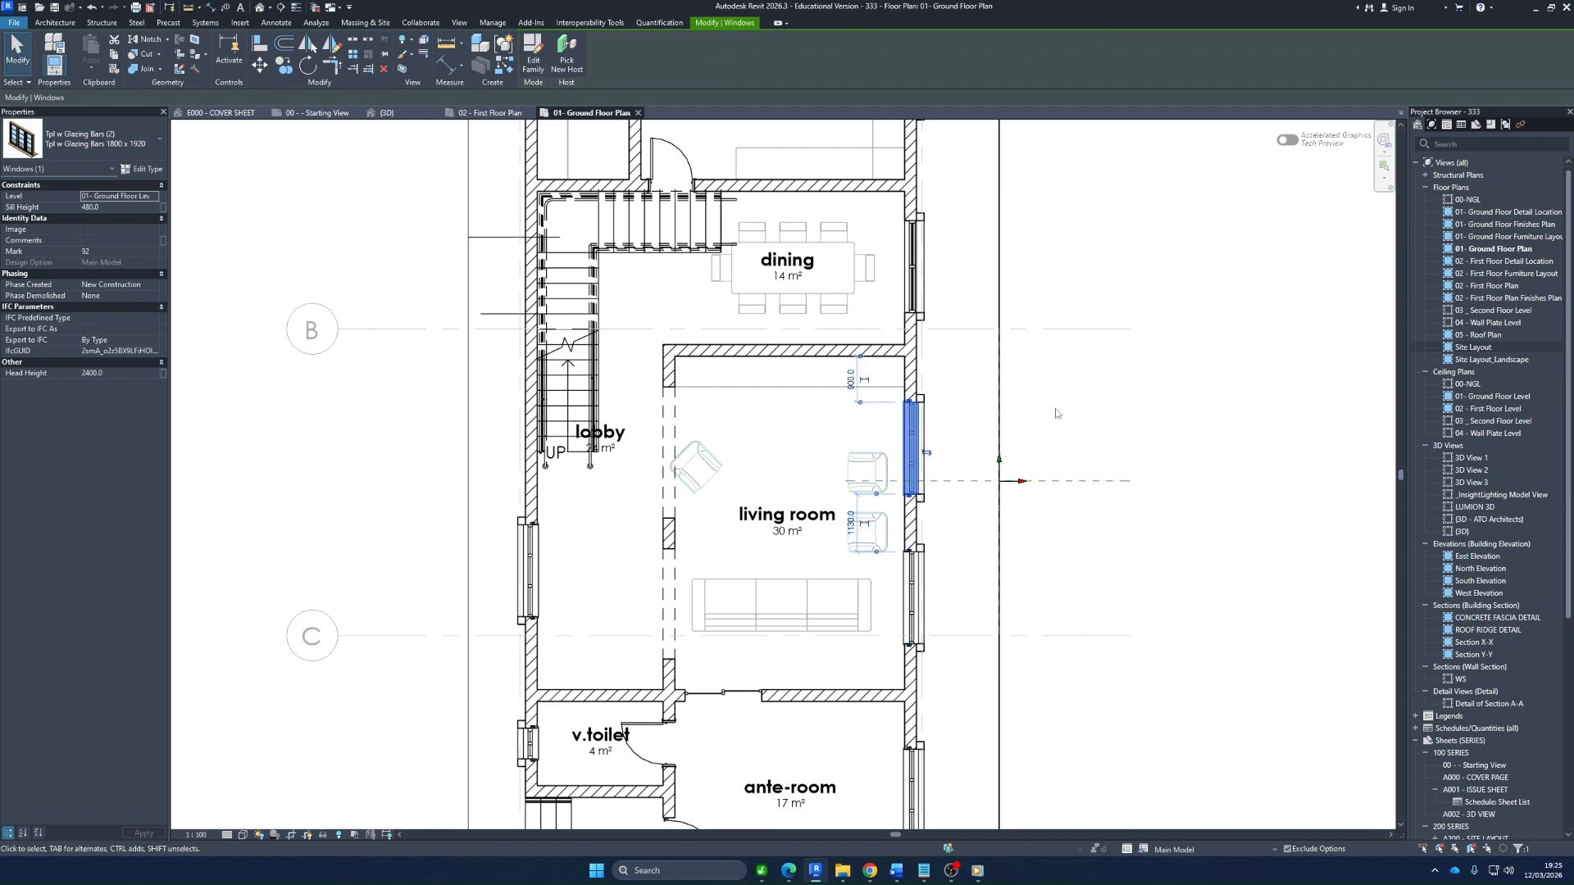
{"action": "left_click", "coordinate": [1097, 407]}
{"action": "left_click", "coordinate": [912, 364]}
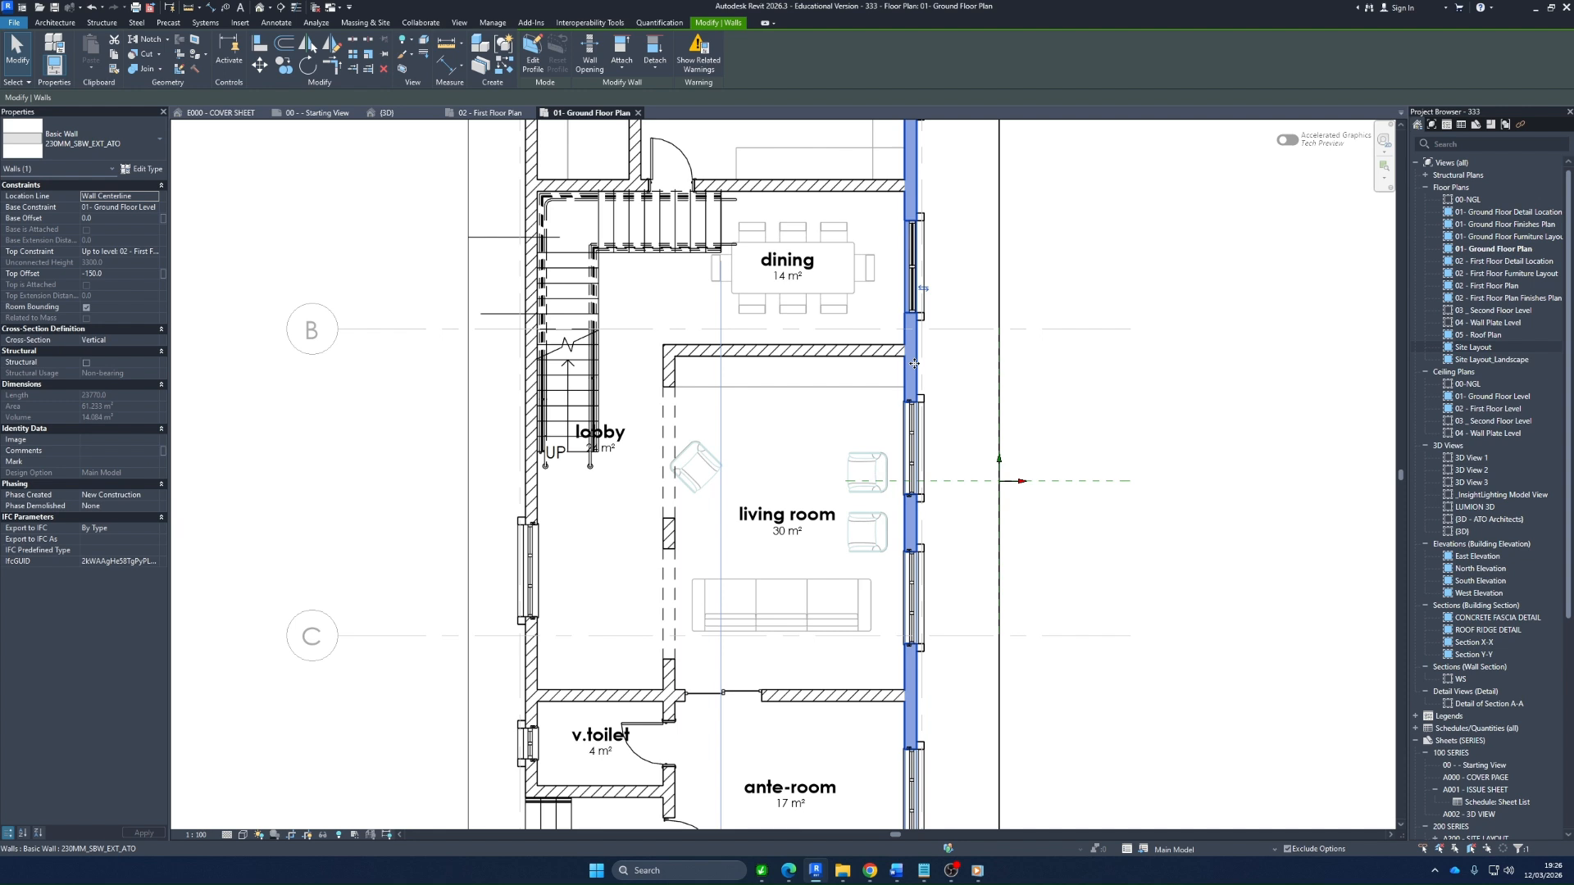
{"action": "left_click", "coordinate": [961, 377]}
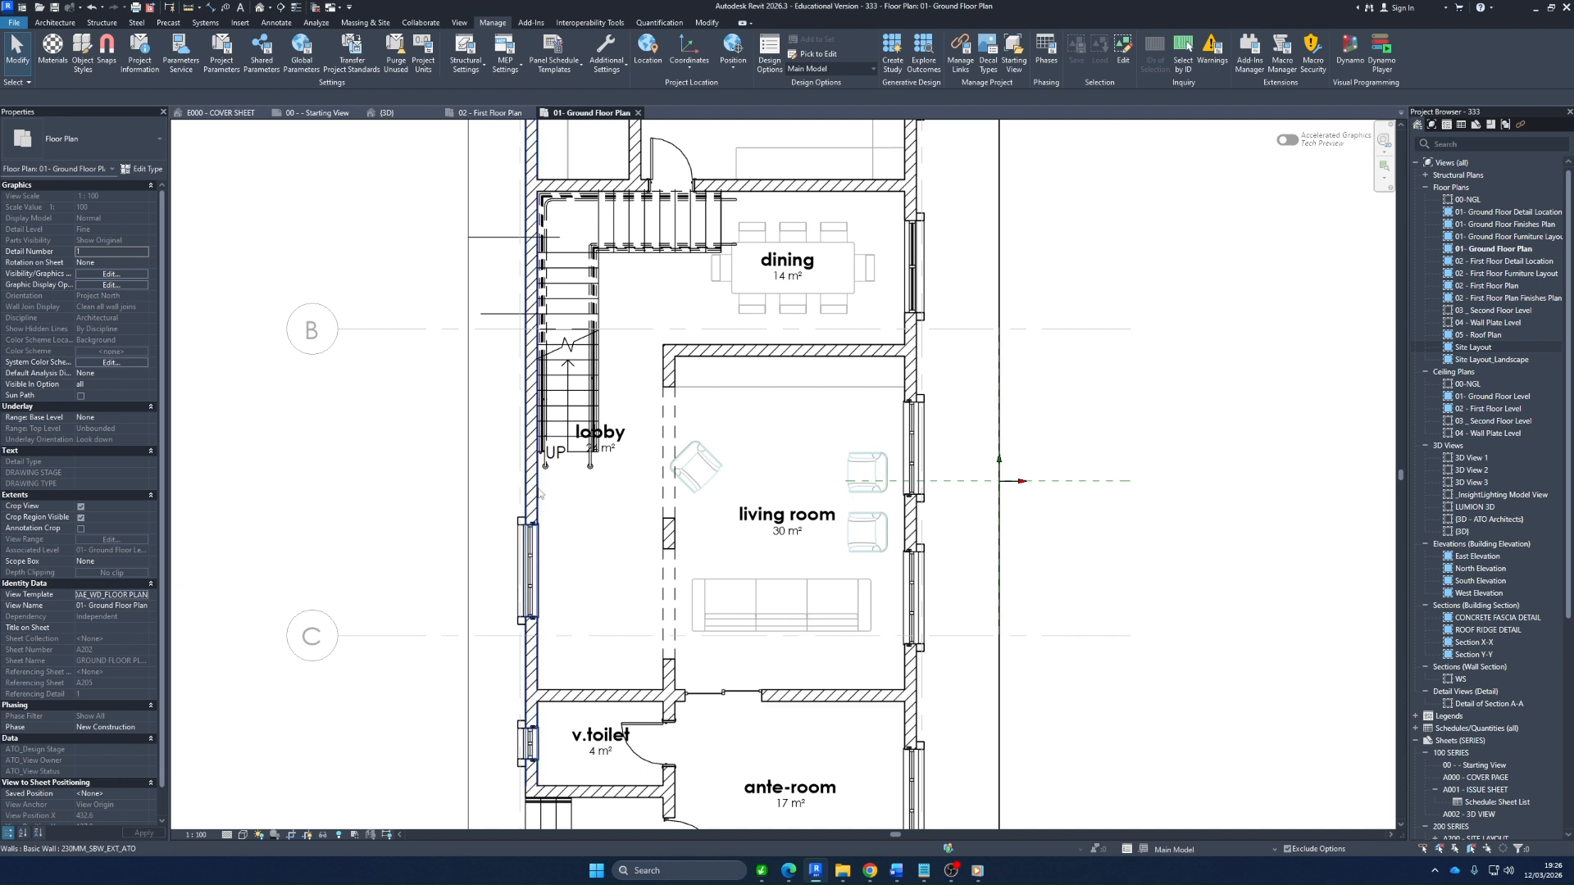
Select the lobby window, the two living room windows and both long exterior walls that host them
{"action": "left_click", "coordinate": [530, 565]}
{"action": "left_click", "coordinate": [912, 599], "text": "ctrl"}
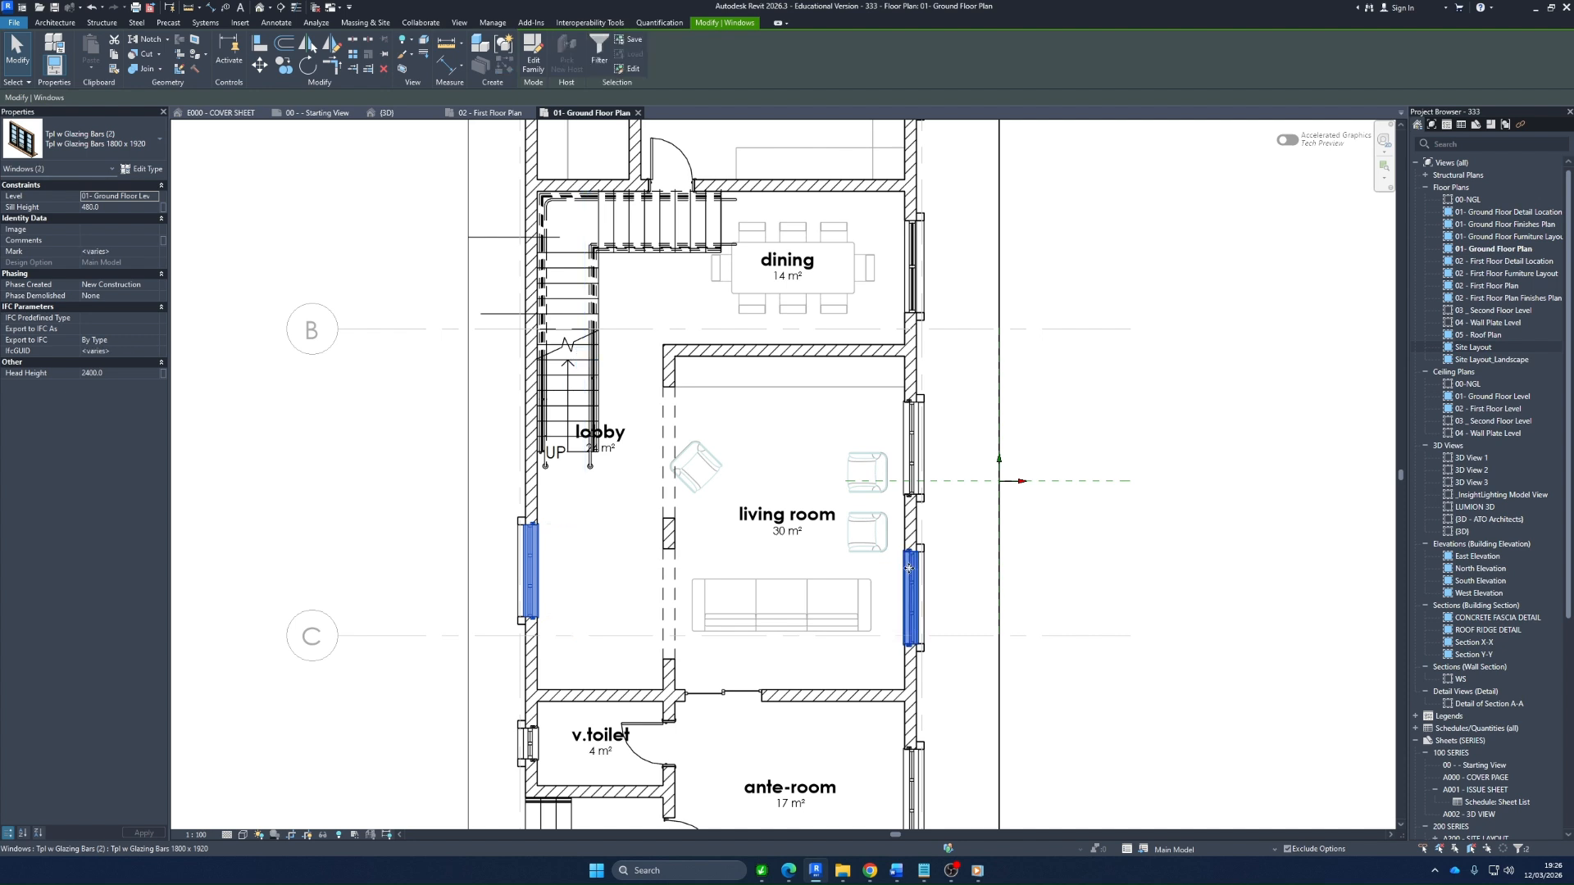
{"action": "left_click", "coordinate": [912, 449], "text": "ctrl"}
{"action": "left_click", "coordinate": [918, 366], "text": "ctrl"}
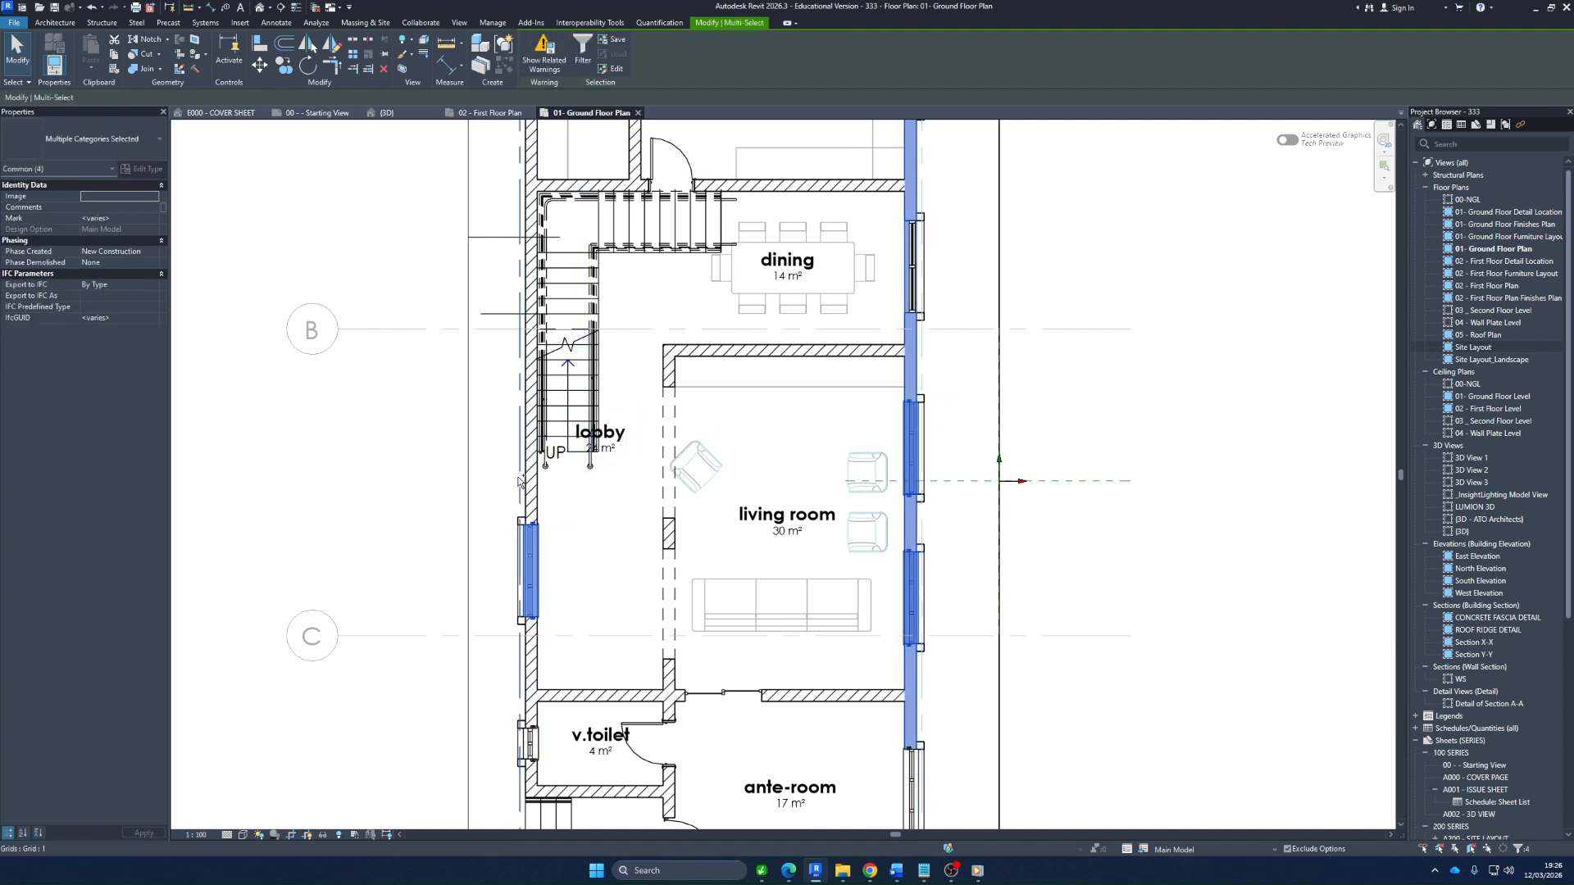
{"action": "left_click", "coordinate": [530, 492], "text": "ctrl"}
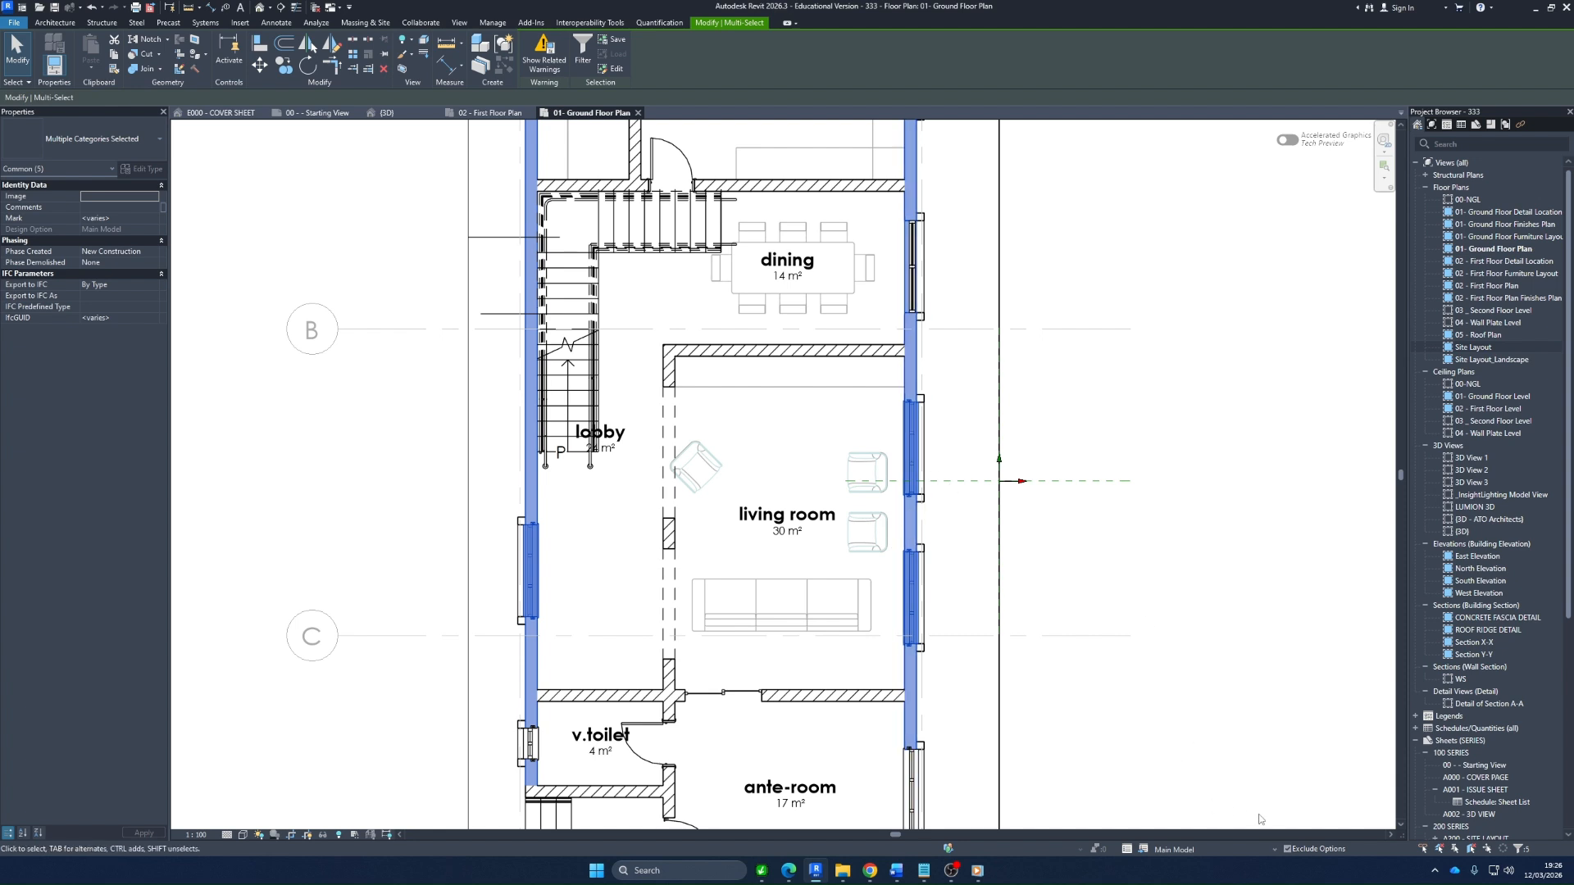
{"action": "scroll", "coordinate": [967, 535], "scroll_direction": "down", "scroll_amount": 1}
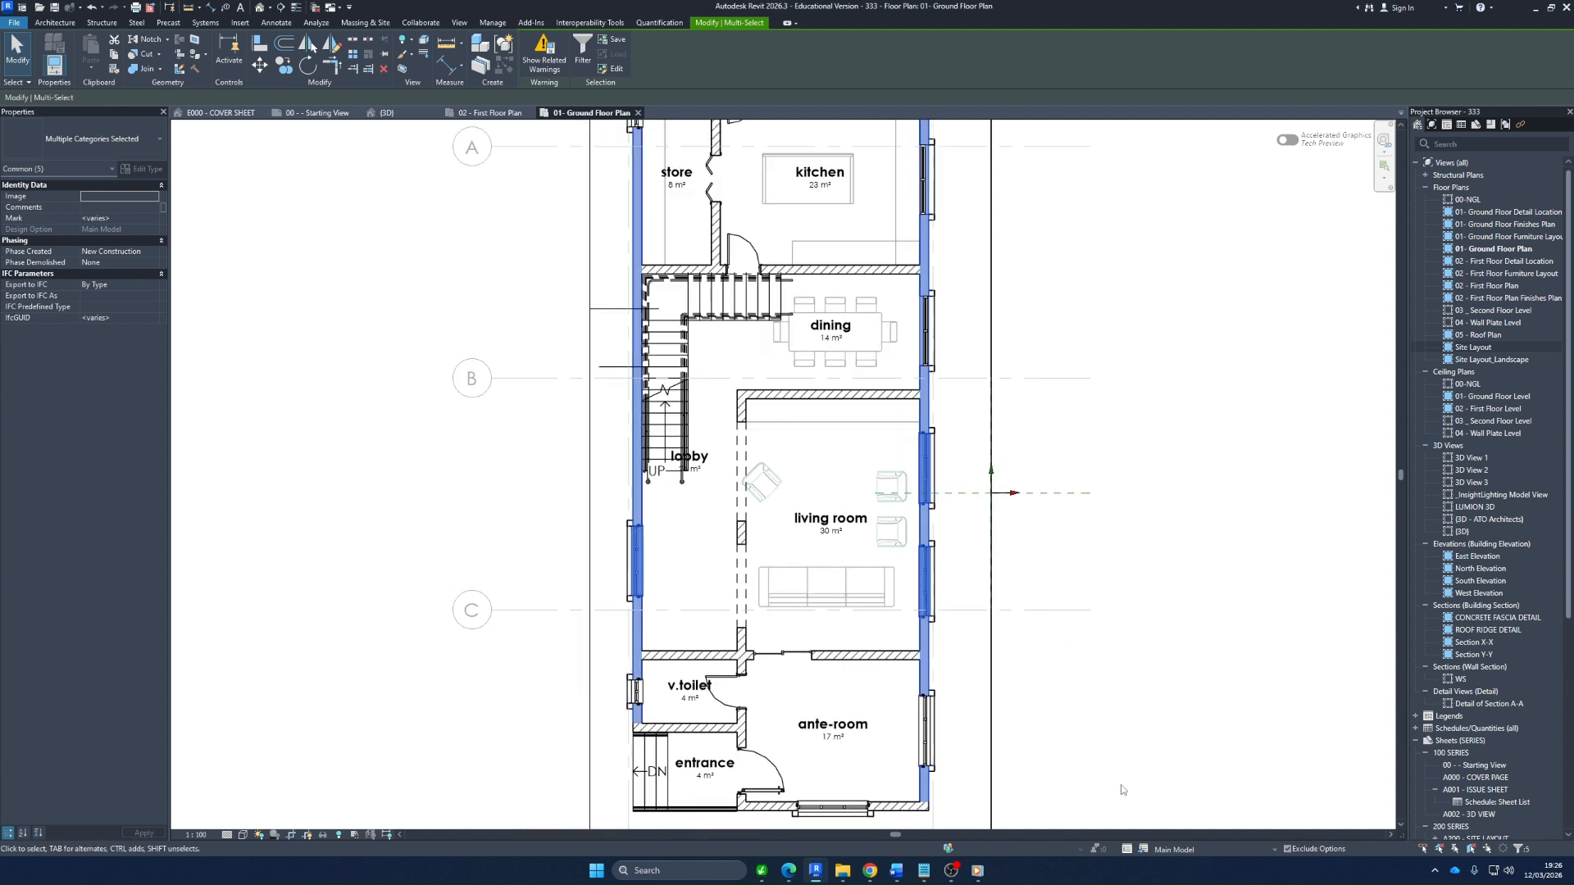
Add the selection to Options 1, 2 and 3 of the Living Room Layout set and dismiss the overlapping-walls warning
{"action": "left_click", "coordinate": [1144, 850]}
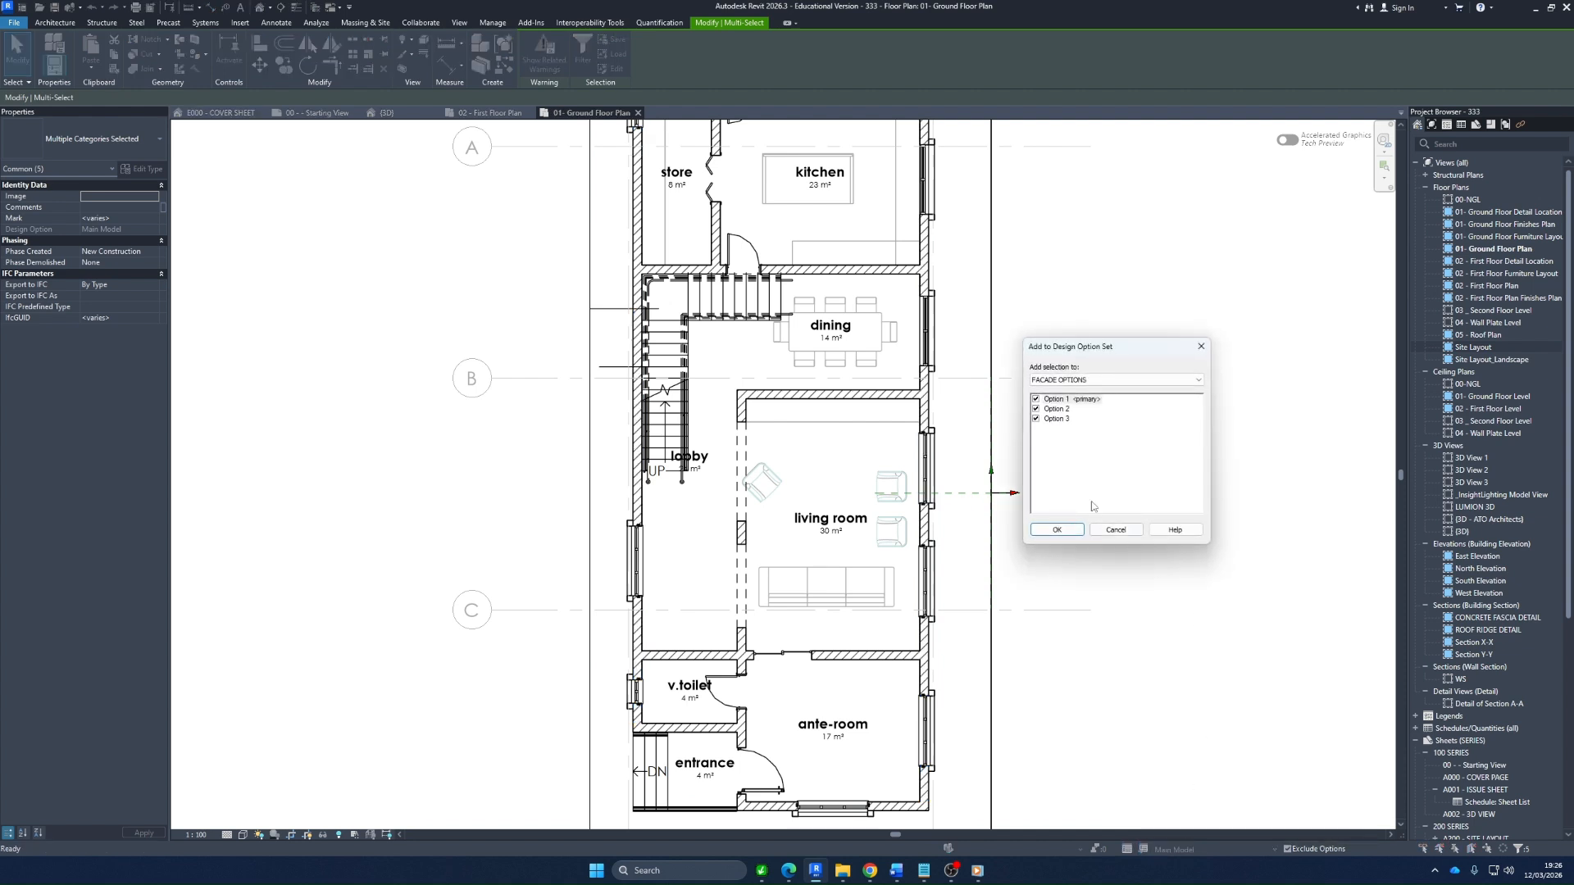
{"action": "left_click", "coordinate": [1062, 380]}
{"action": "left_click", "coordinate": [1064, 402]}
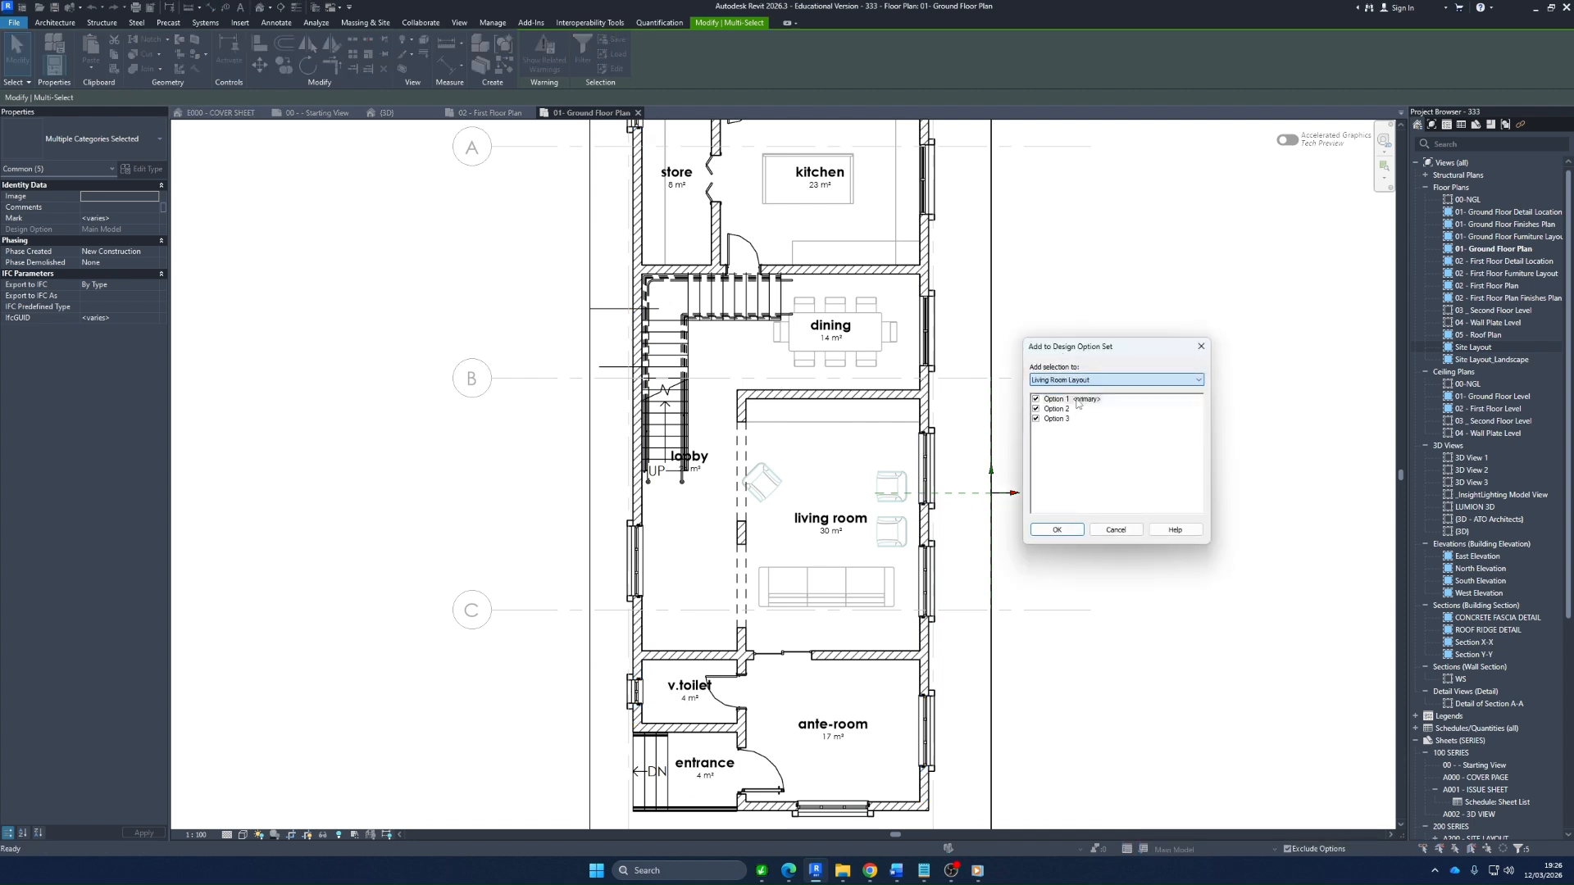
{"action": "left_click", "coordinate": [1056, 530]}
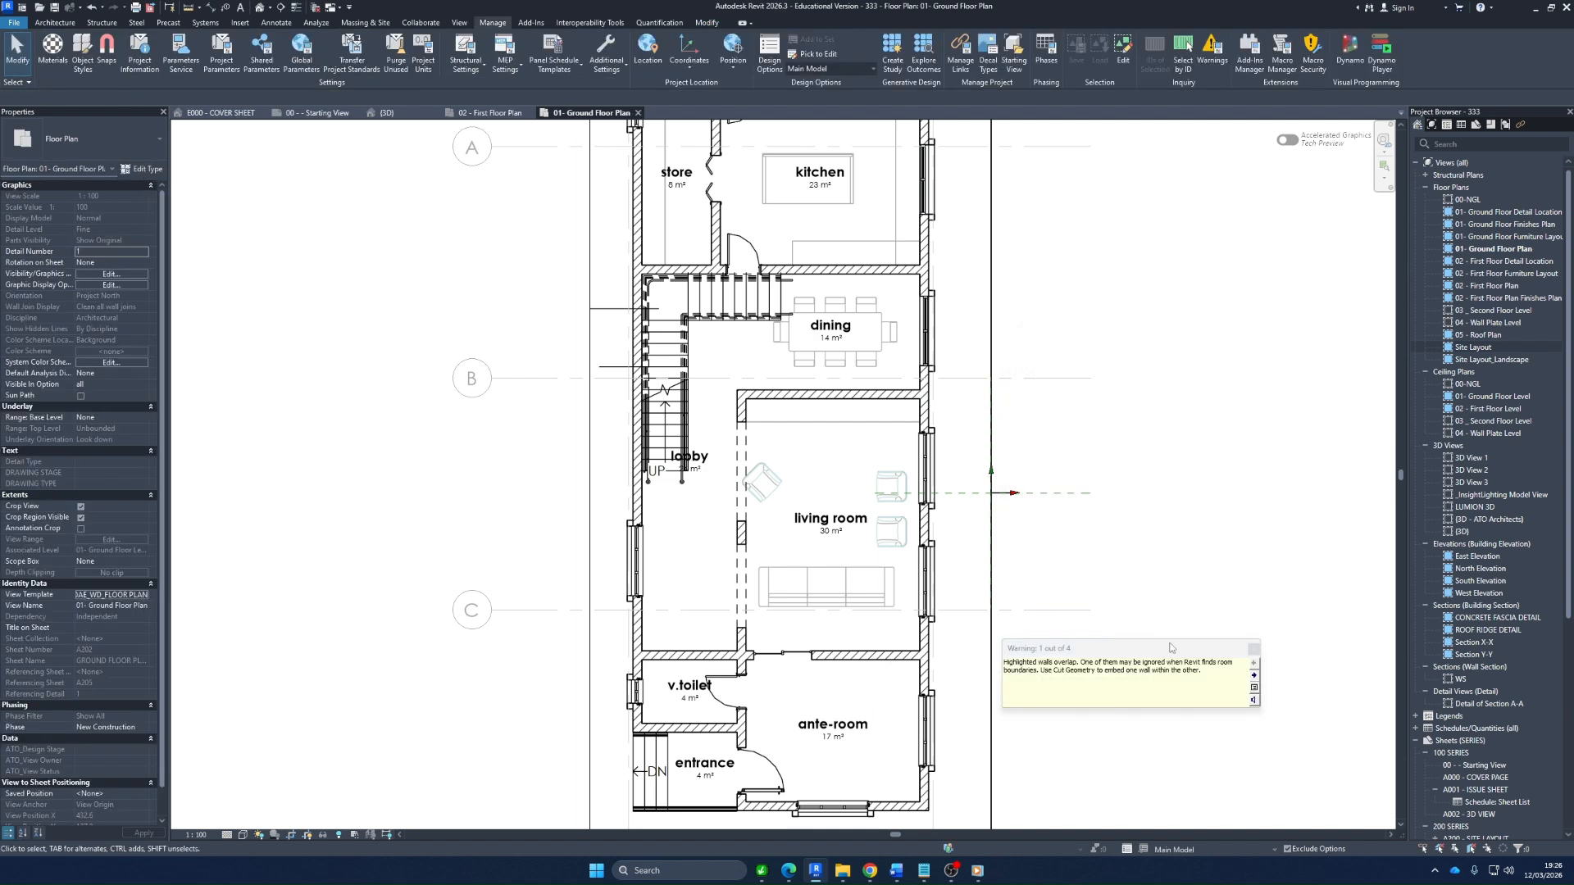
{"action": "left_click", "coordinate": [1253, 648]}
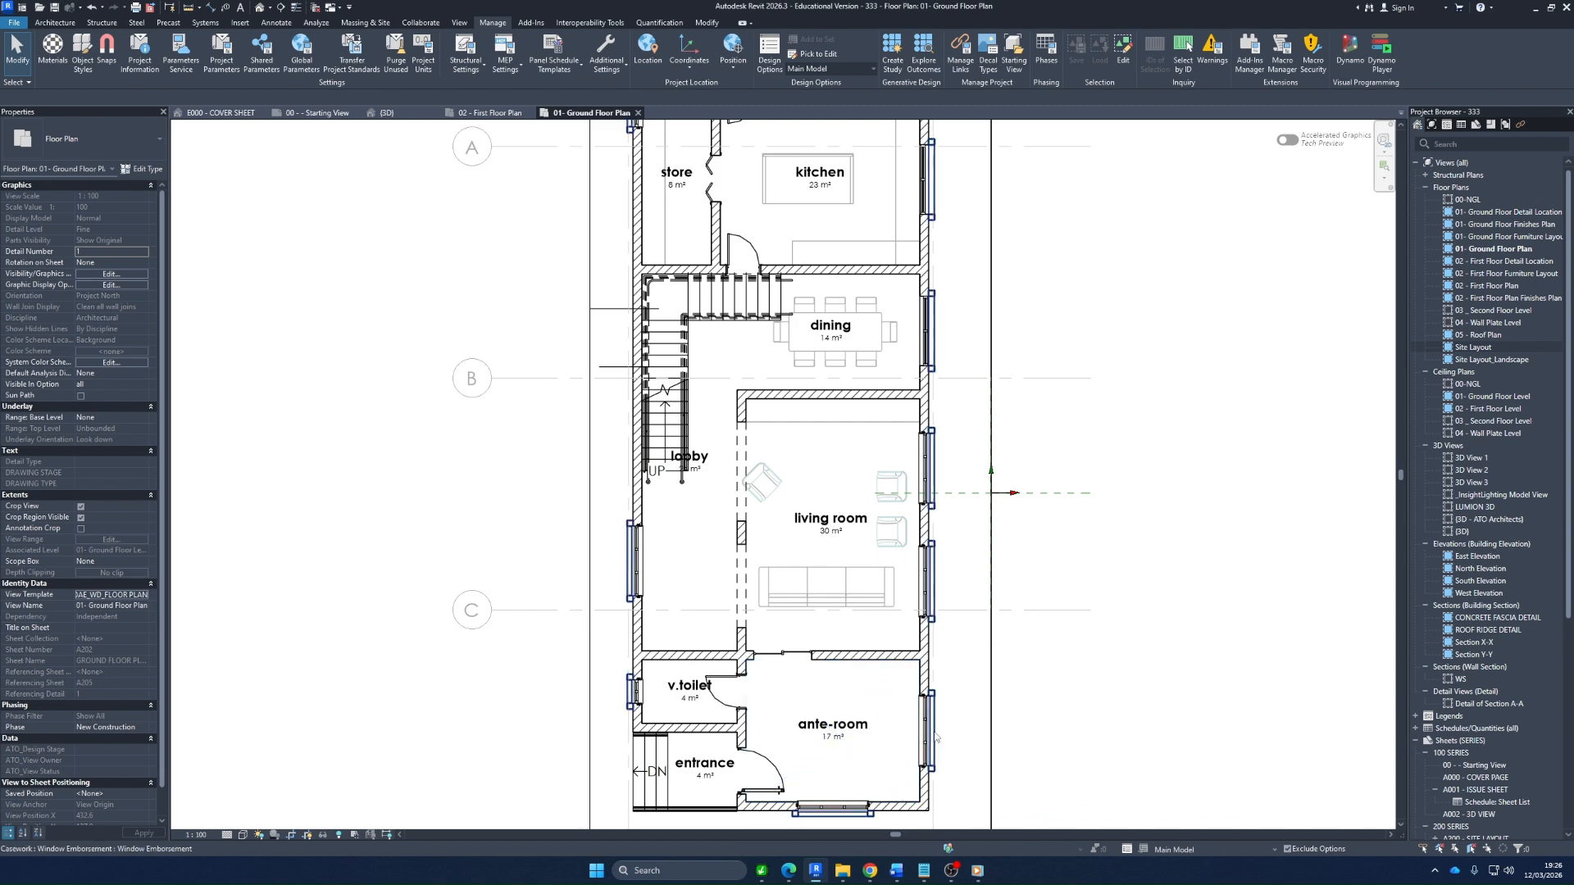
Inspect the walls around the ante-room, selecting the v.toilet–entrance partition and the ante-room's front wall in turn, and clear the selection
{"action": "scroll", "coordinate": [924, 738], "scroll_direction": "up", "scroll_amount": 3}
{"action": "scroll", "coordinate": [955, 671], "scroll_direction": "down", "scroll_amount": 4}
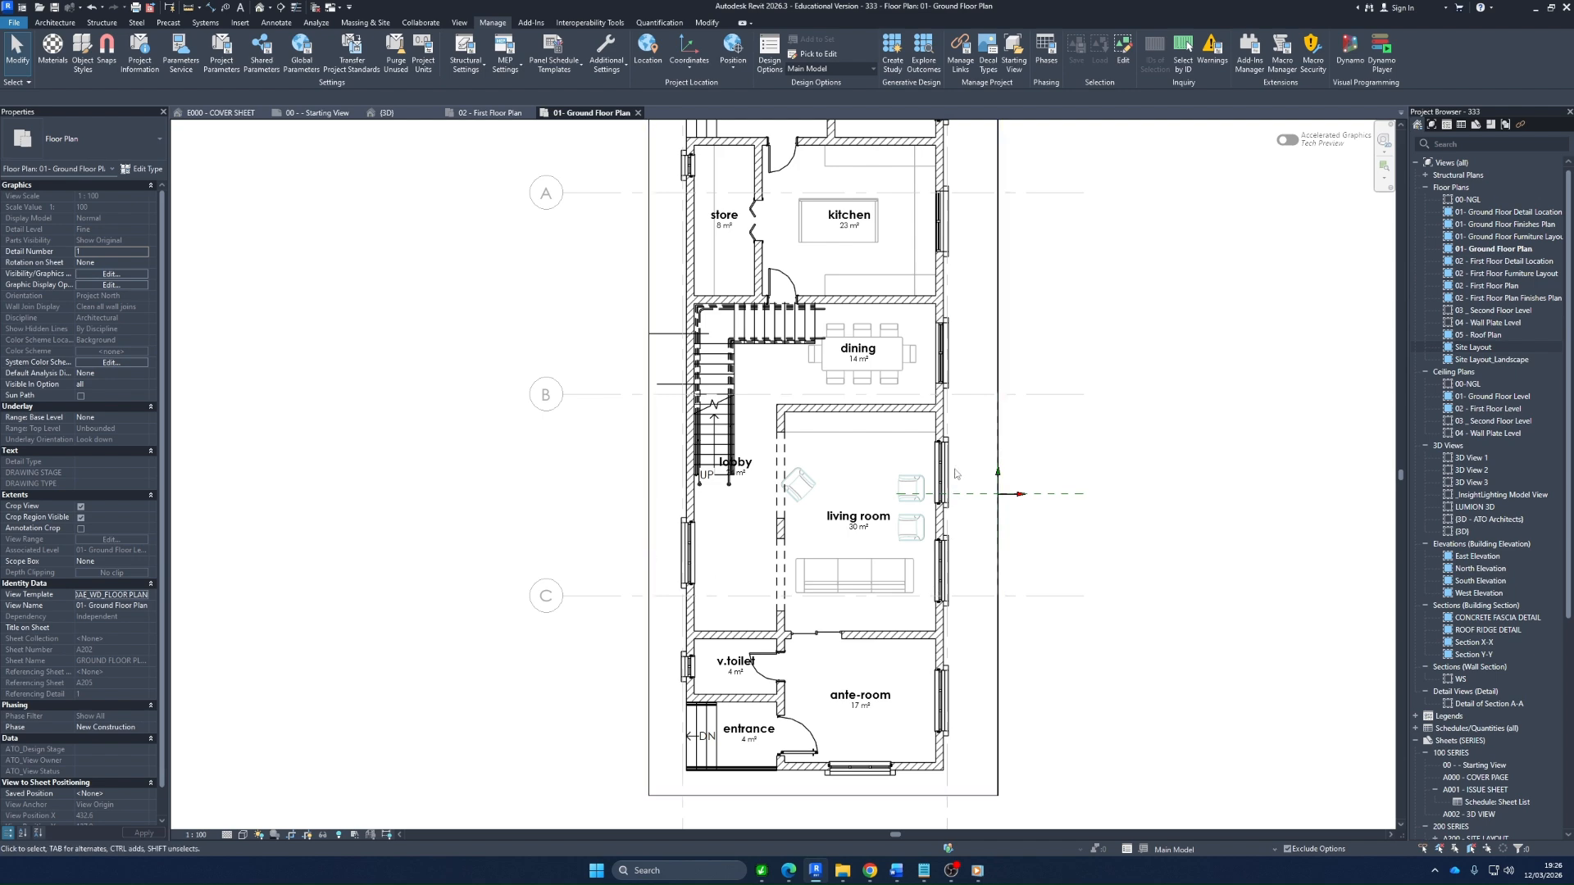
{"action": "scroll", "coordinate": [959, 672], "scroll_direction": "up", "scroll_amount": 4}
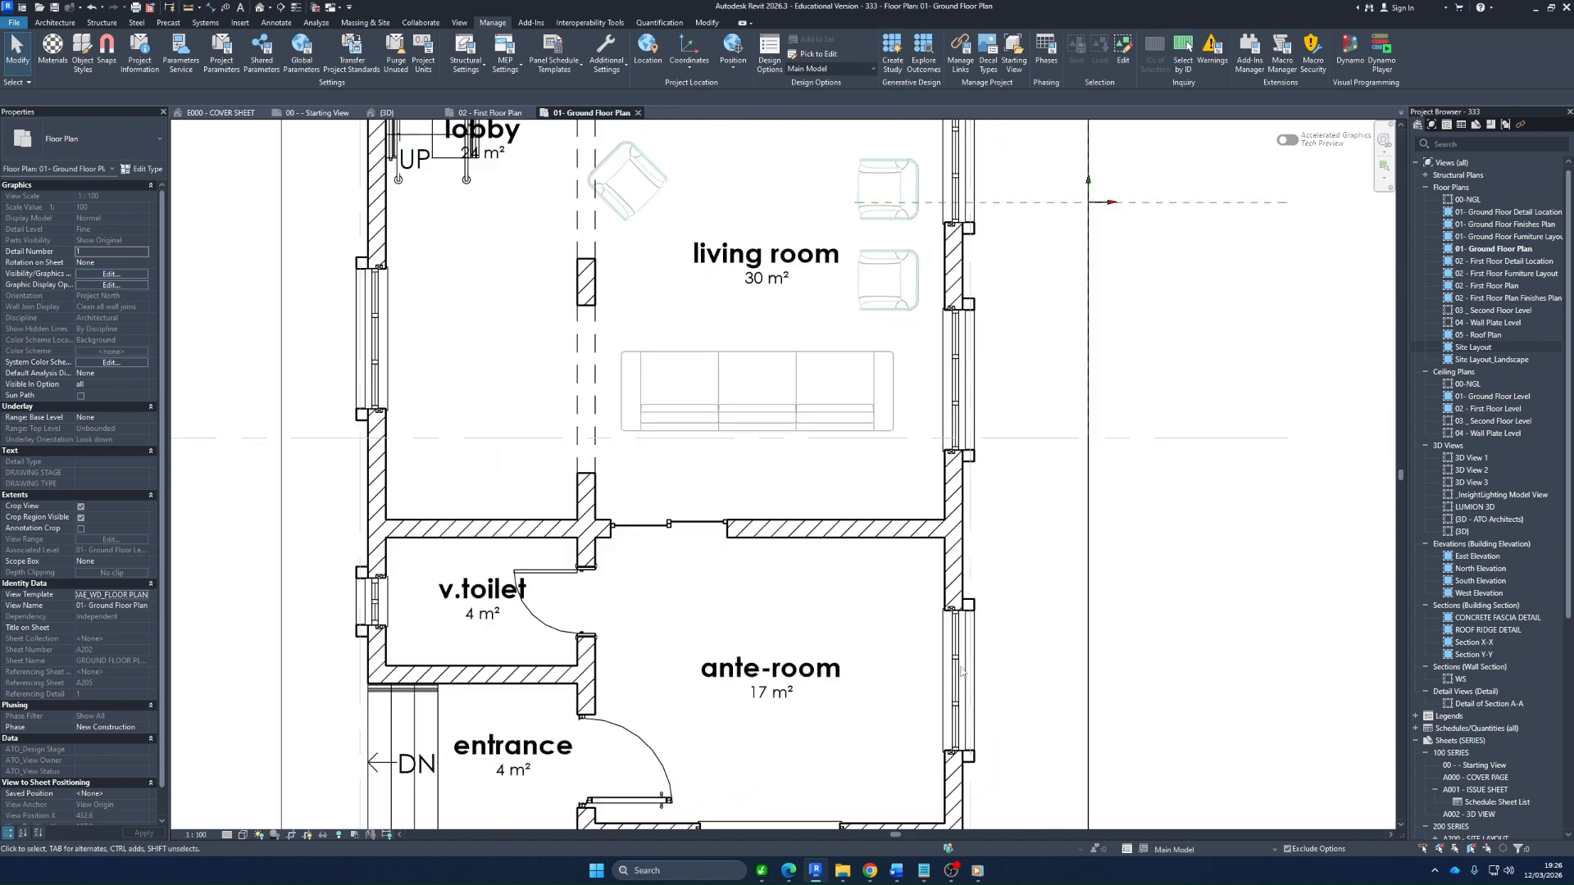
{"action": "scroll", "coordinate": [956, 692], "scroll_direction": "up", "scroll_amount": 2}
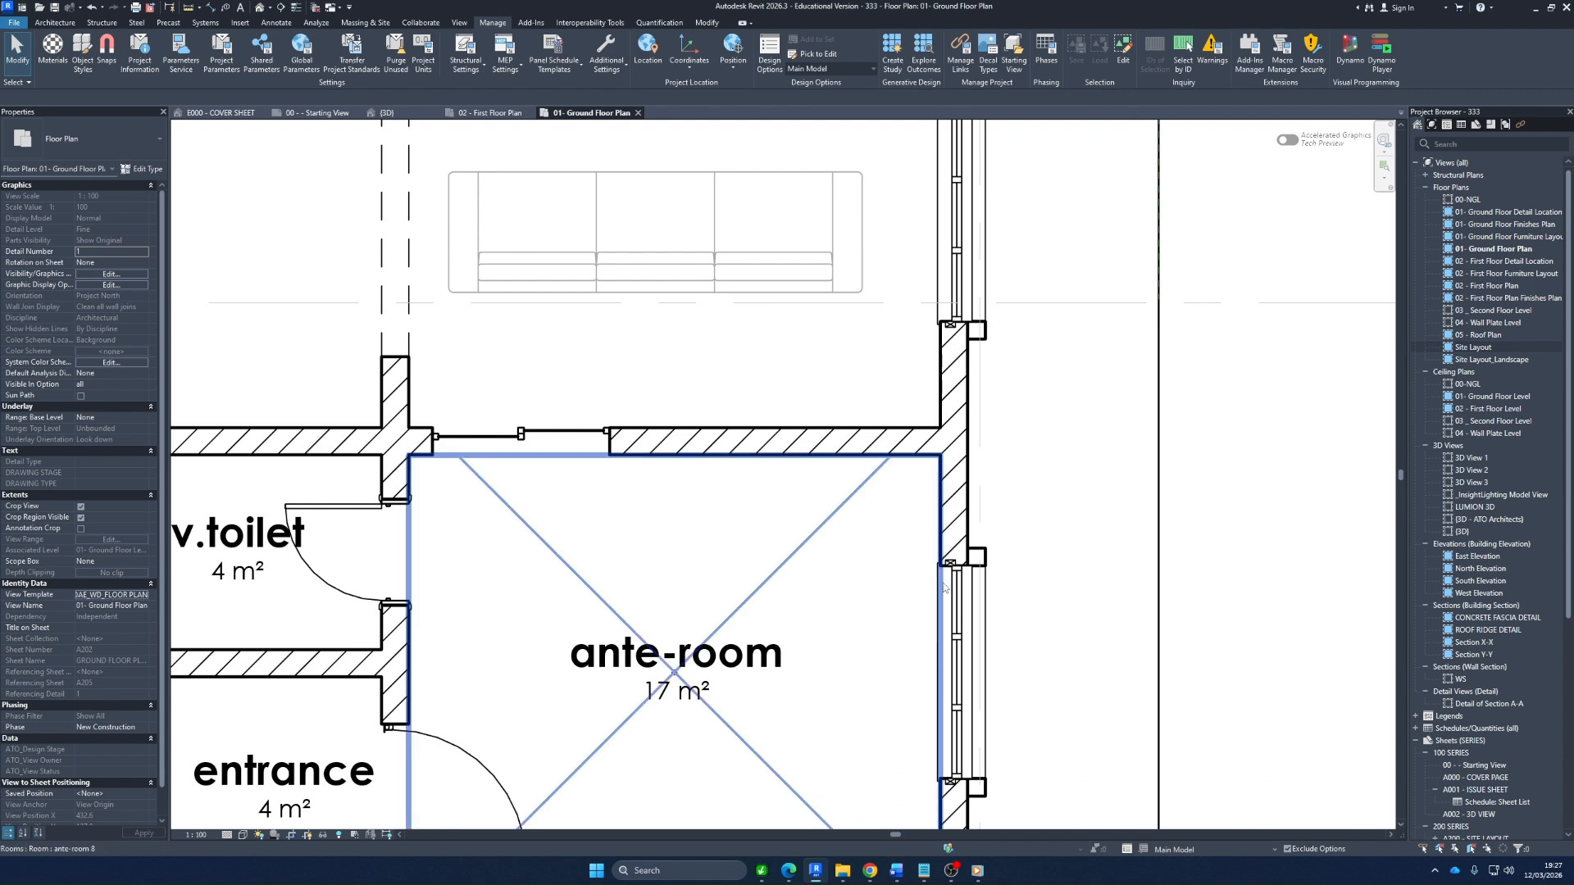
{"action": "scroll", "coordinate": [923, 581], "scroll_direction": "down", "scroll_amount": 2}
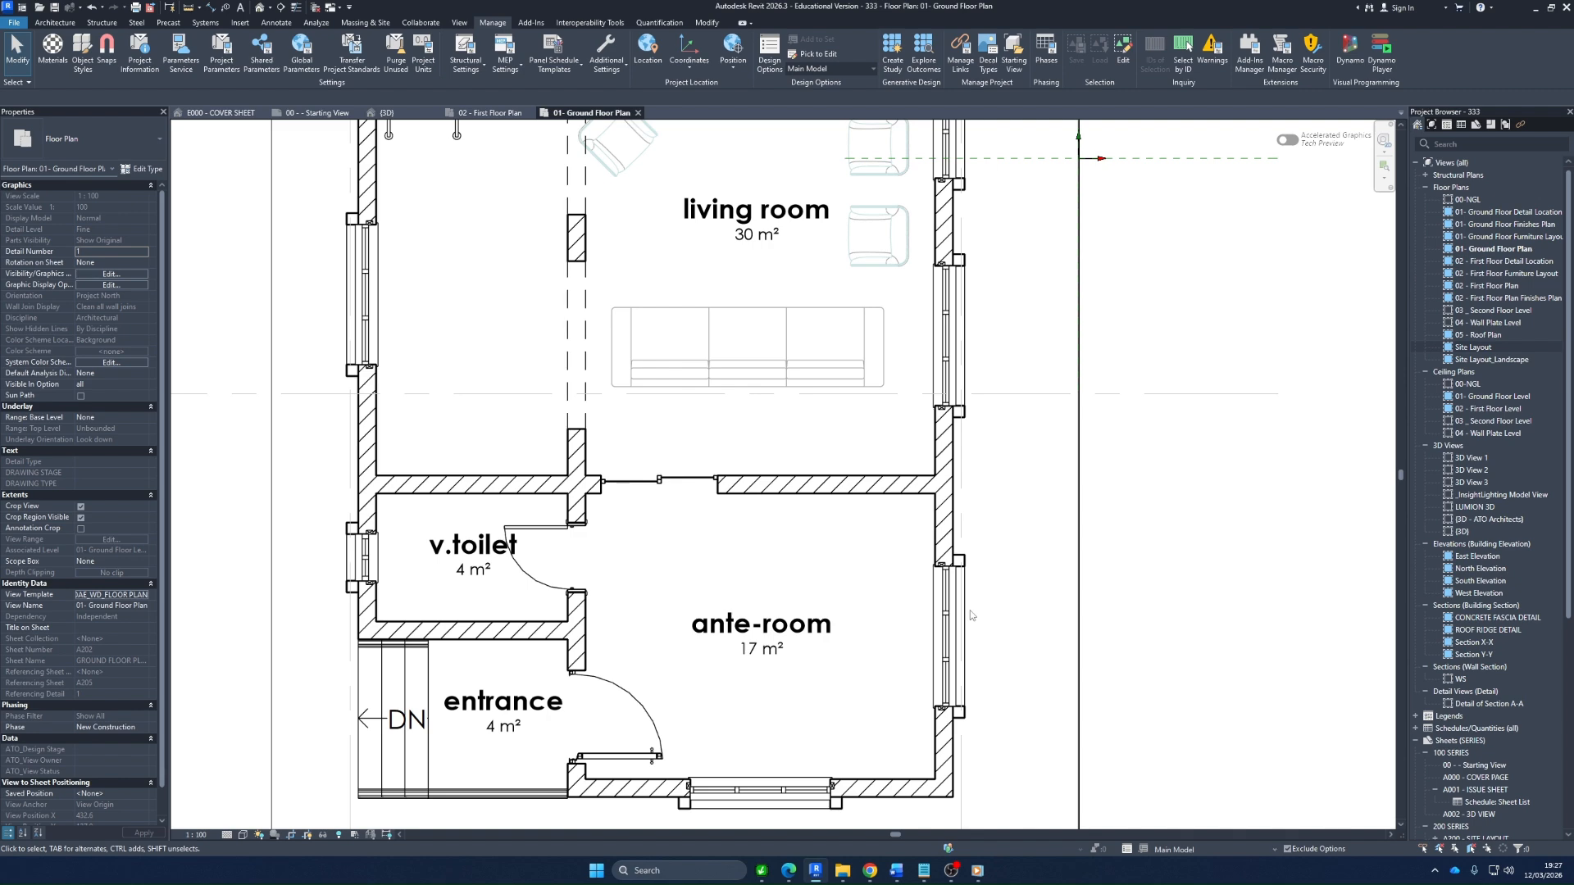
{"action": "scroll", "coordinate": [651, 470], "scroll_direction": "down", "scroll_amount": 3}
{"action": "scroll", "coordinate": [586, 179], "scroll_direction": "up", "scroll_amount": 1}
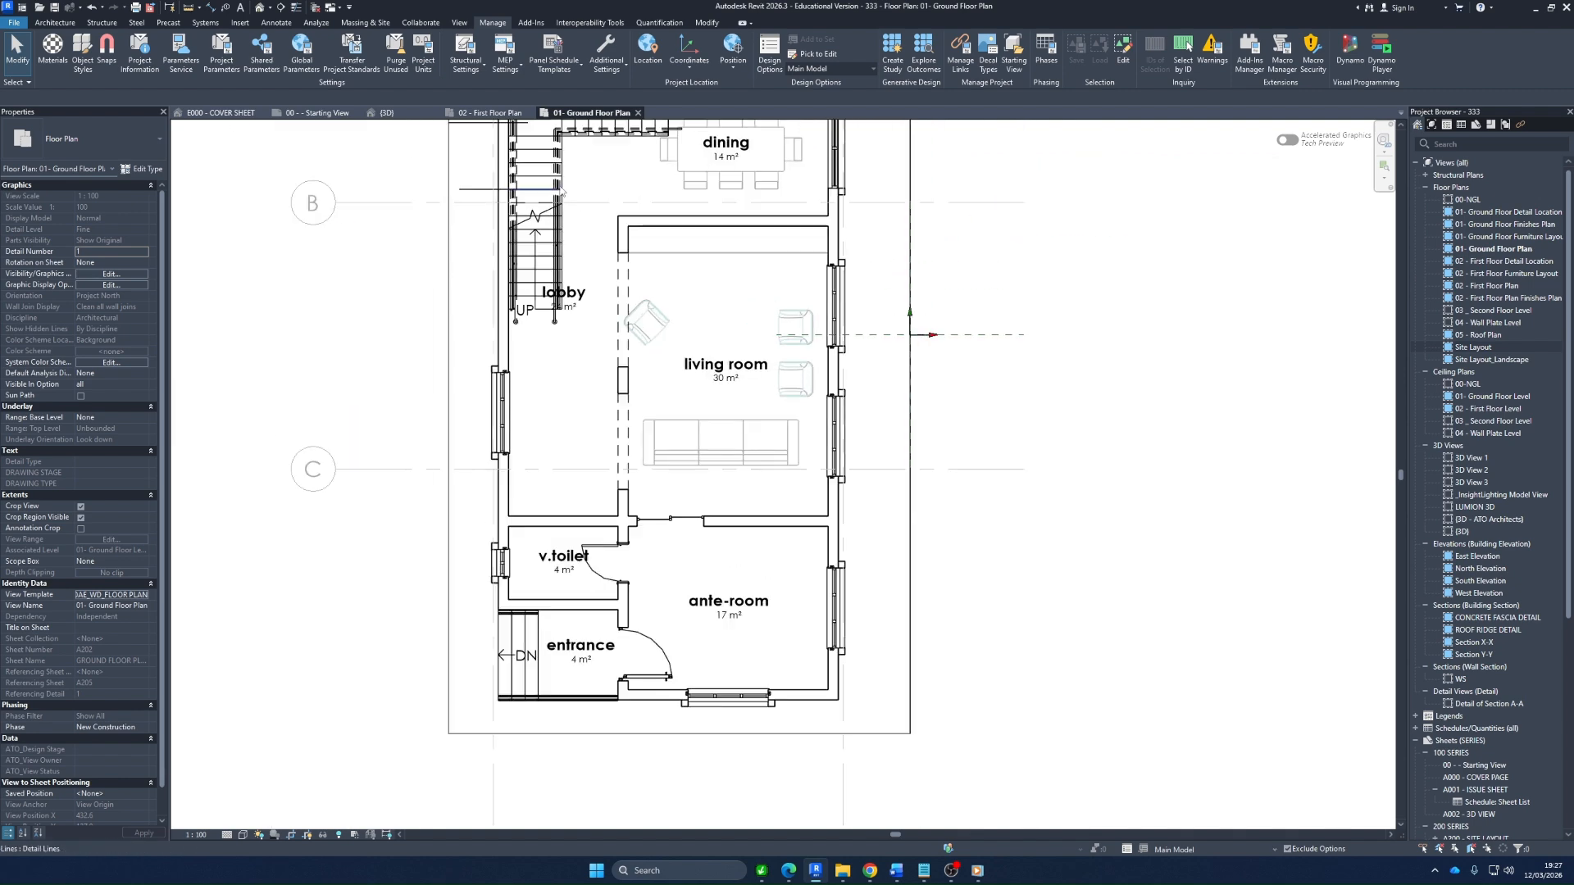
{"action": "scroll", "coordinate": [617, 361], "scroll_direction": "down", "scroll_amount": 2}
{"action": "scroll", "coordinate": [631, 385], "scroll_direction": "up", "scroll_amount": 3}
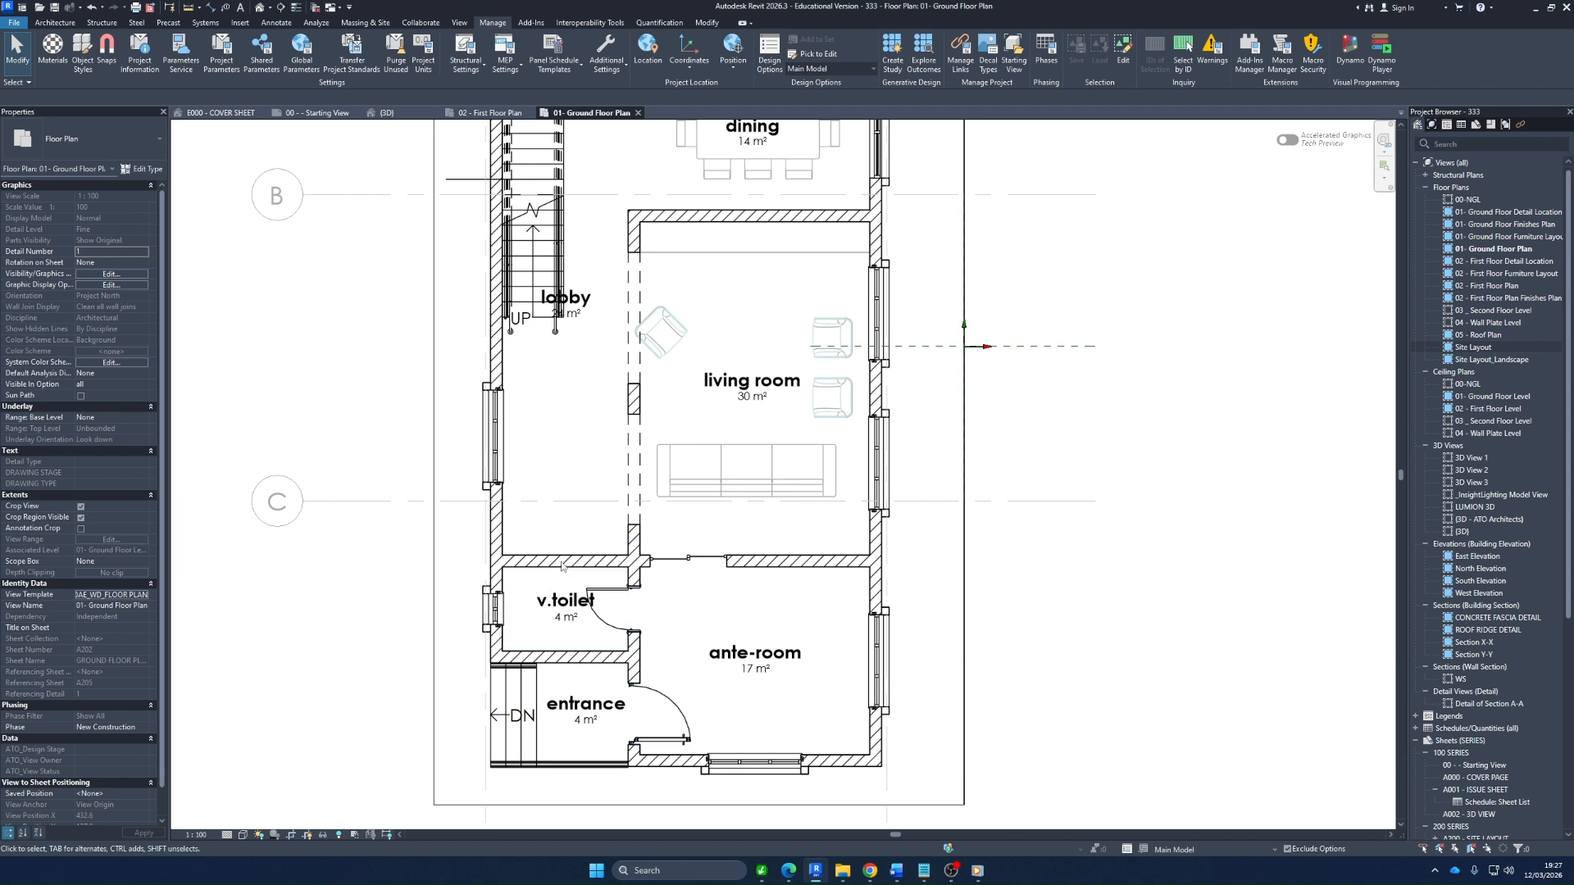
{"action": "left_click", "coordinate": [581, 657]}
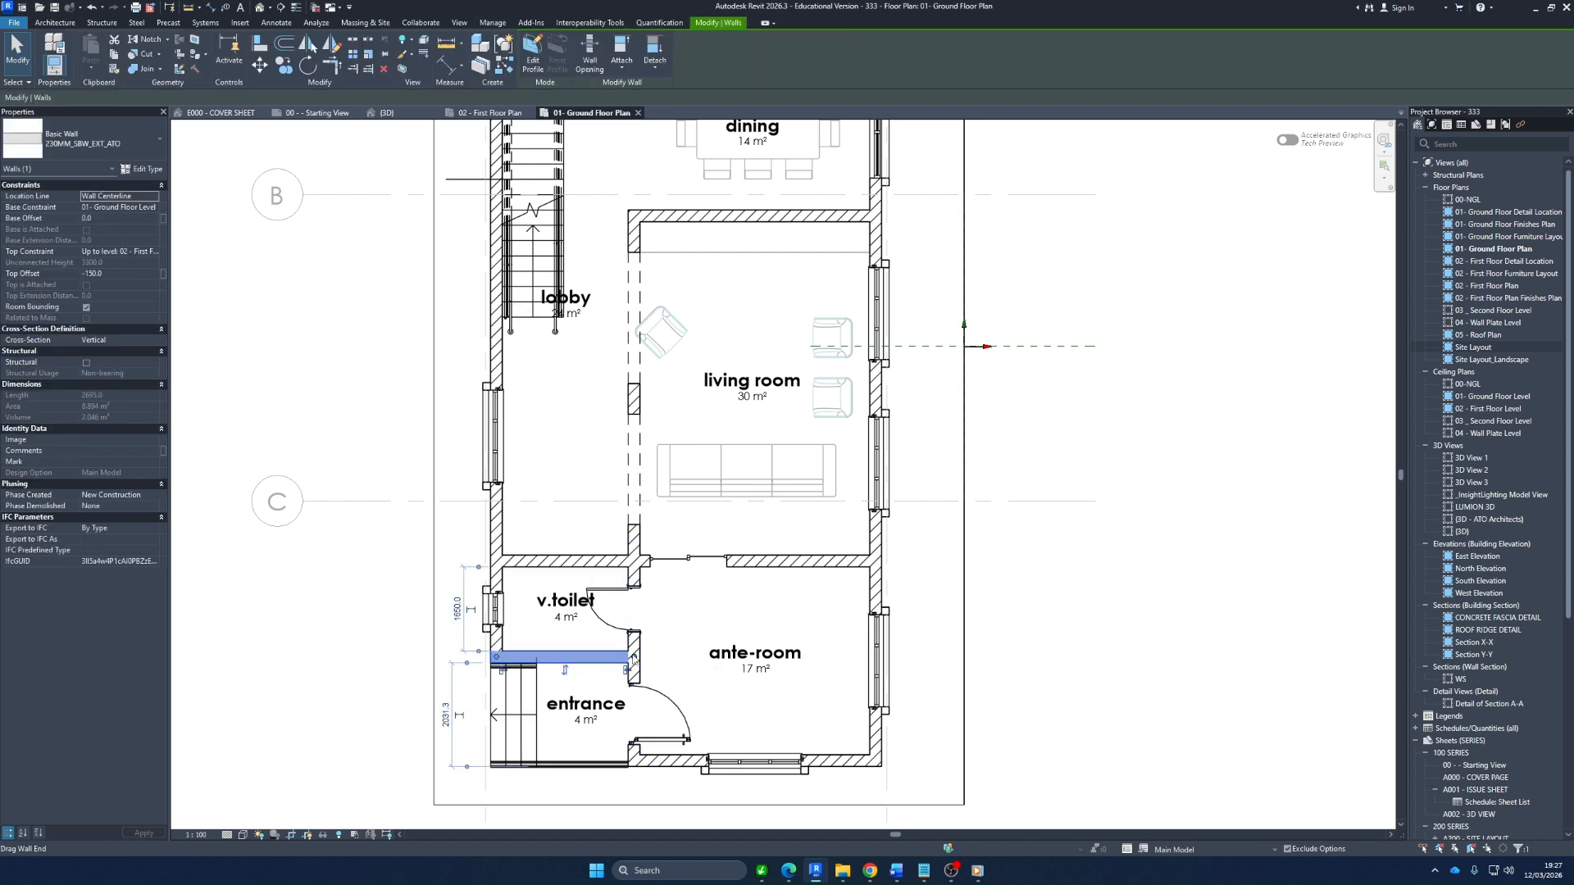
{"action": "left_click", "coordinate": [744, 761]}
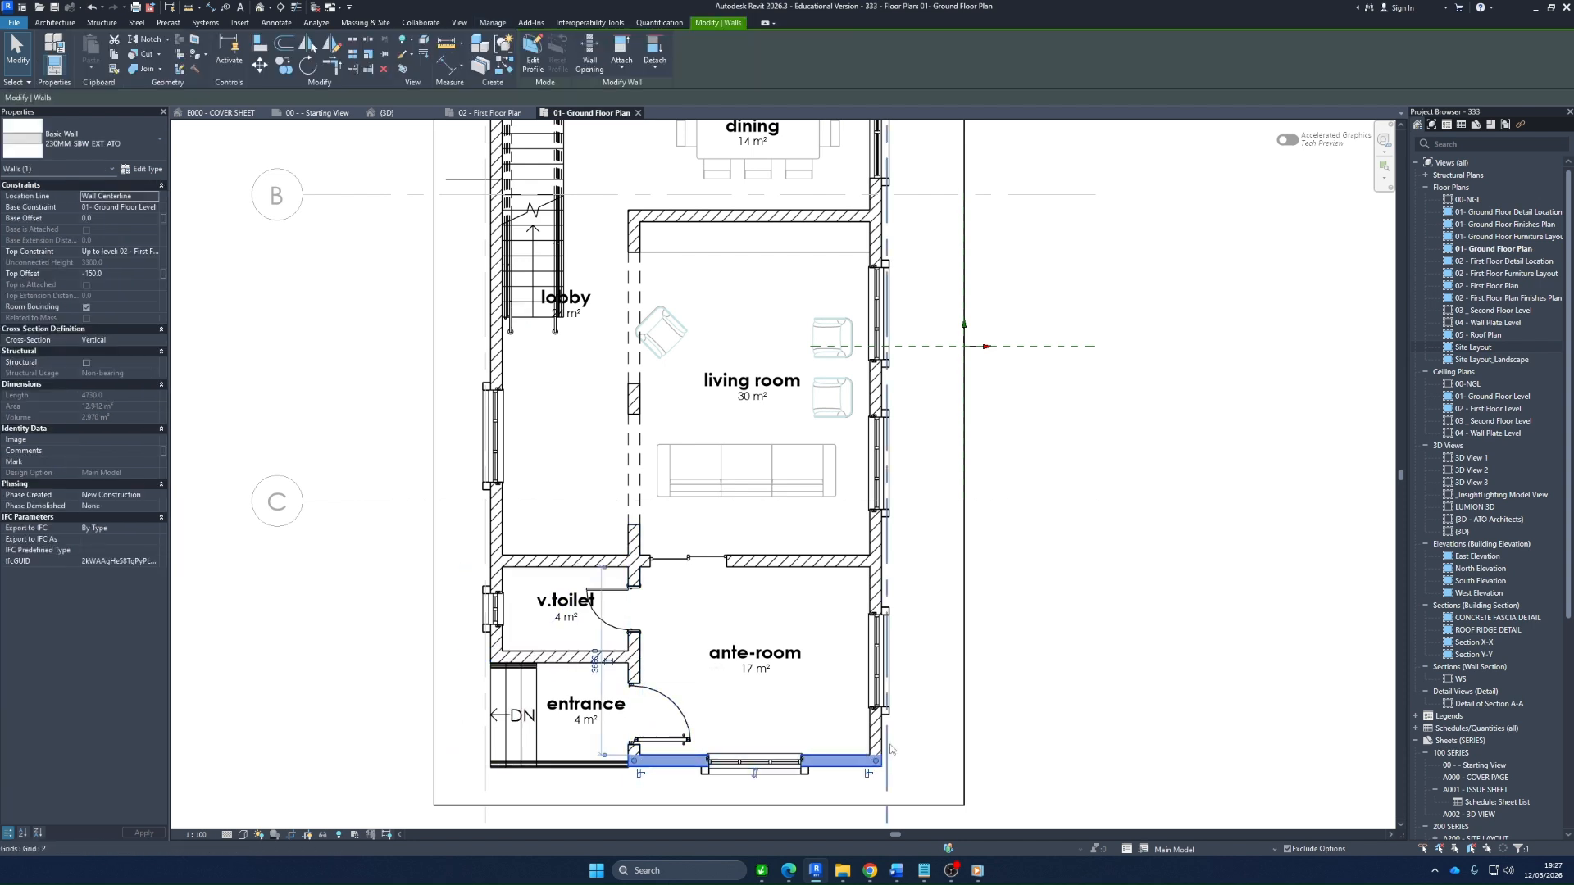
{"action": "key", "text": "Escape"}
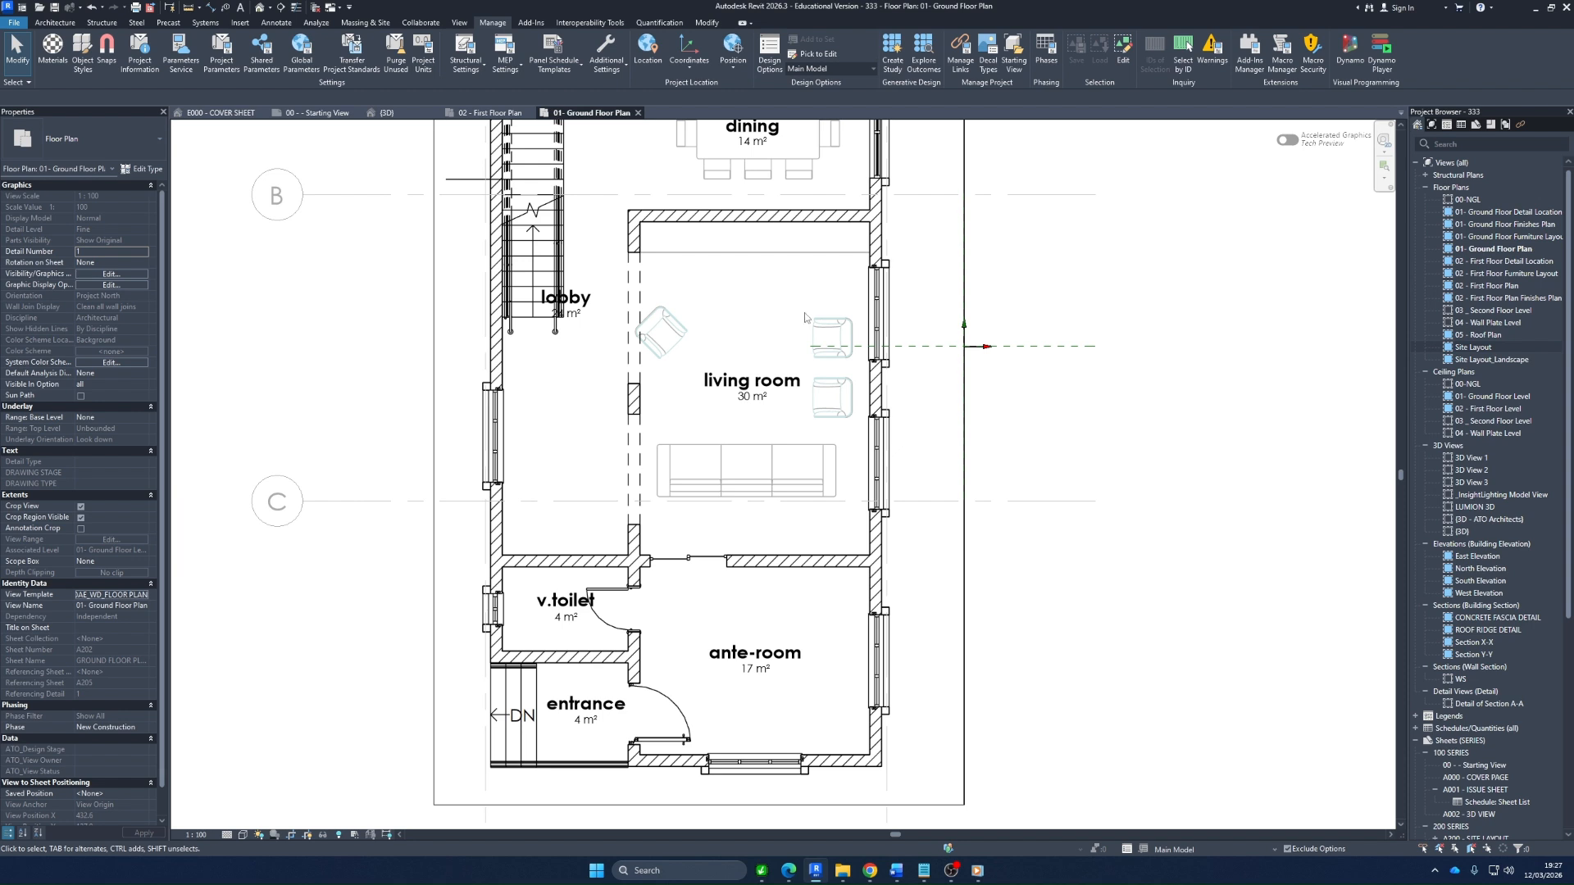
Make Option 1 (primary) of Living Room Layout the active design option and examine which walls belong to it
{"action": "left_click", "coordinate": [863, 68]}
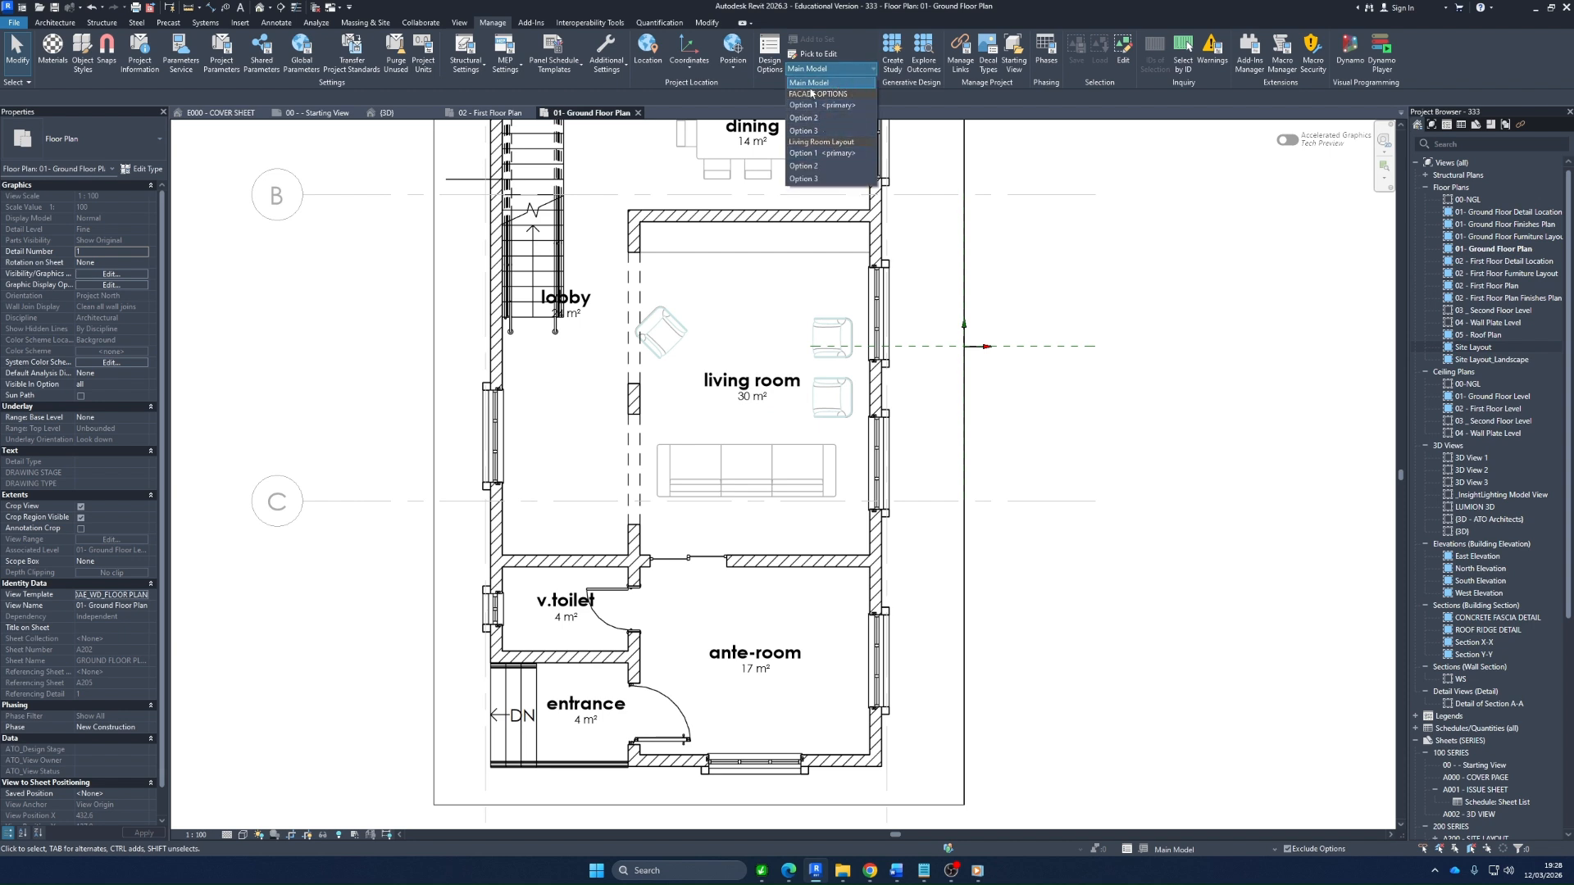
{"action": "left_click", "coordinate": [827, 155]}
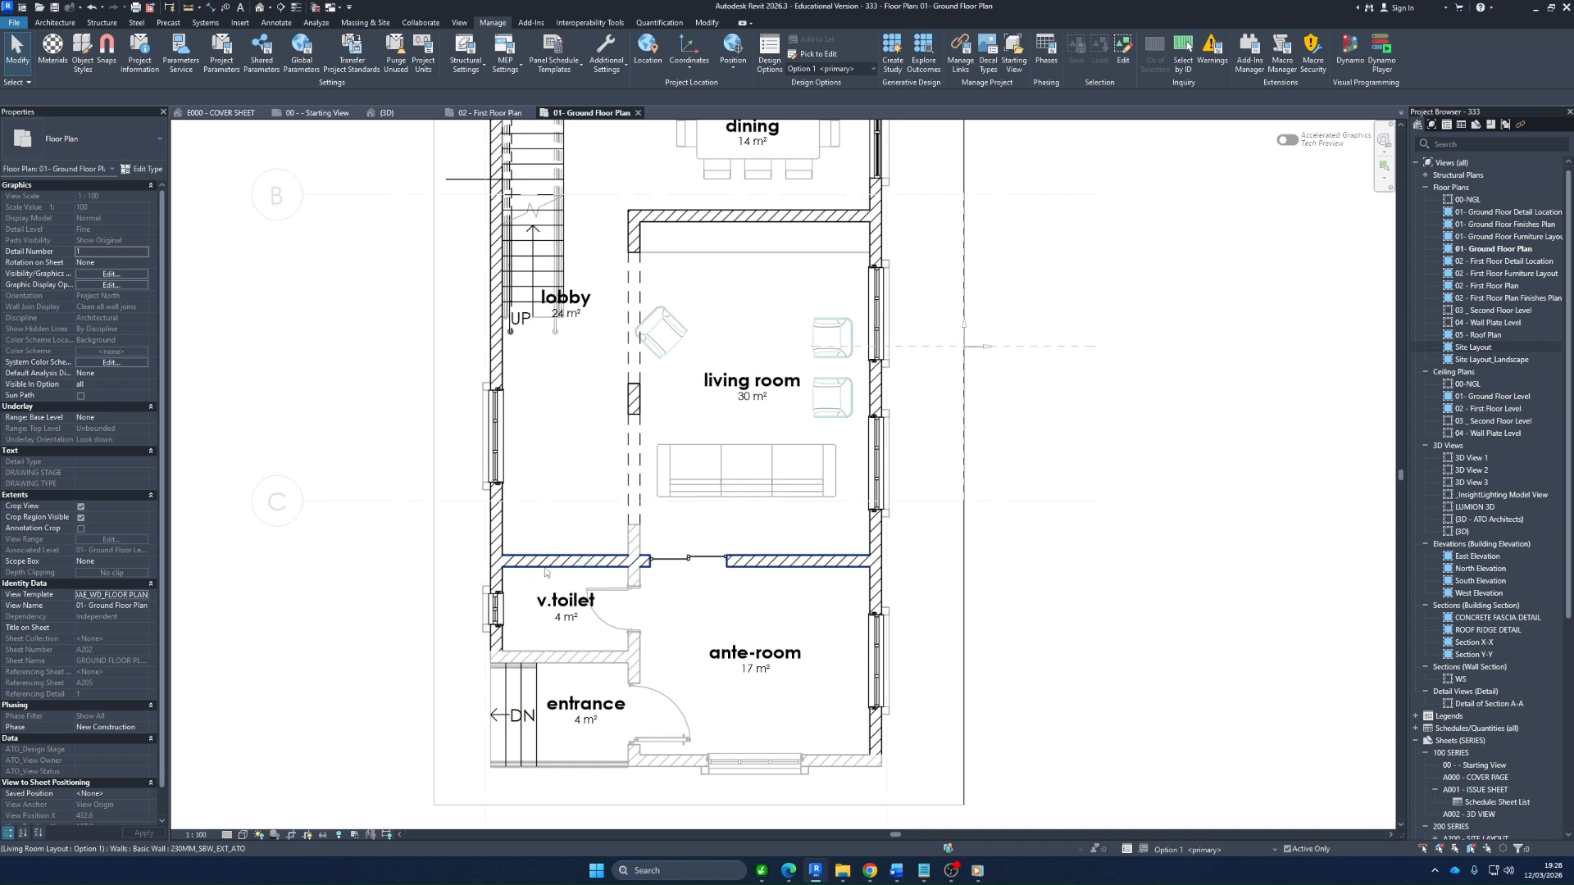
{"action": "scroll", "coordinate": [550, 572], "scroll_direction": "down", "scroll_amount": 2}
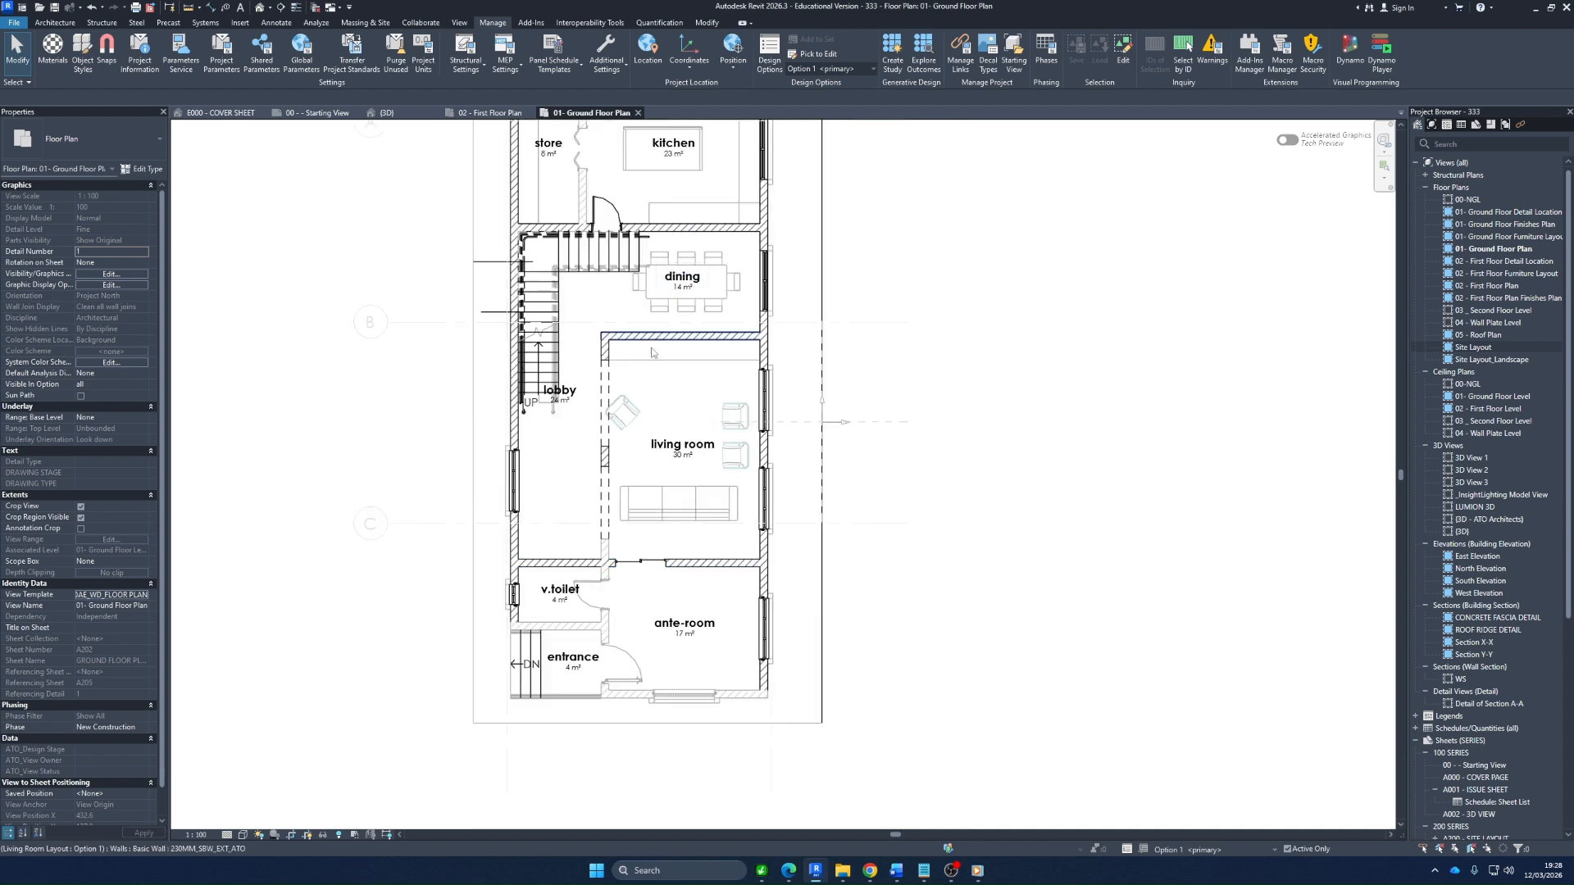
{"action": "scroll", "coordinate": [553, 440], "scroll_direction": "up", "scroll_amount": 1}
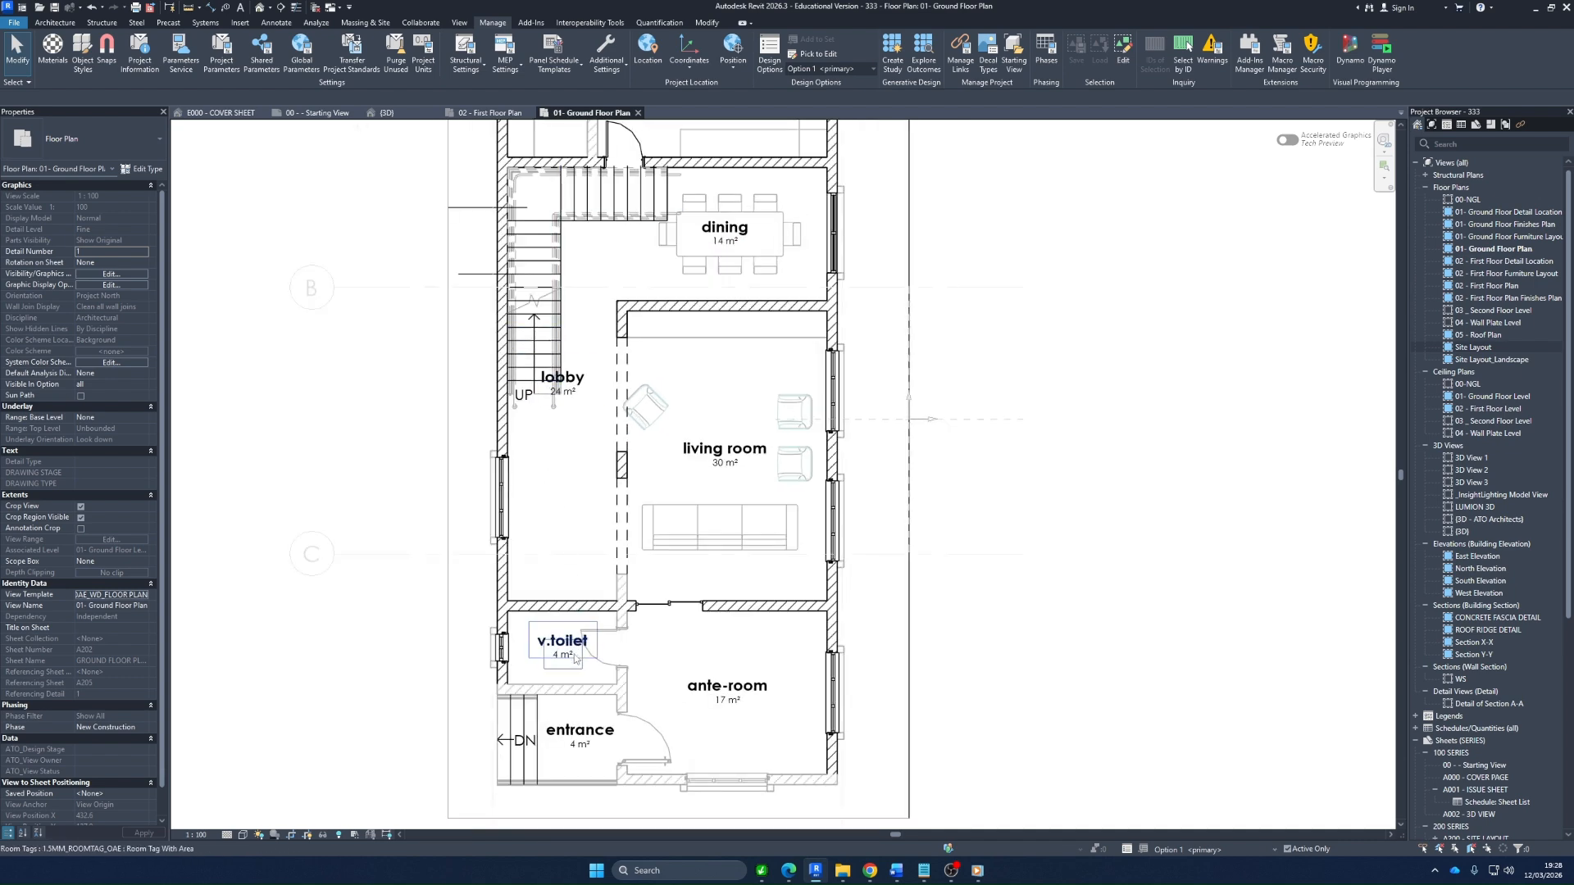
{"action": "scroll", "coordinate": [558, 709], "scroll_direction": "up", "scroll_amount": 2}
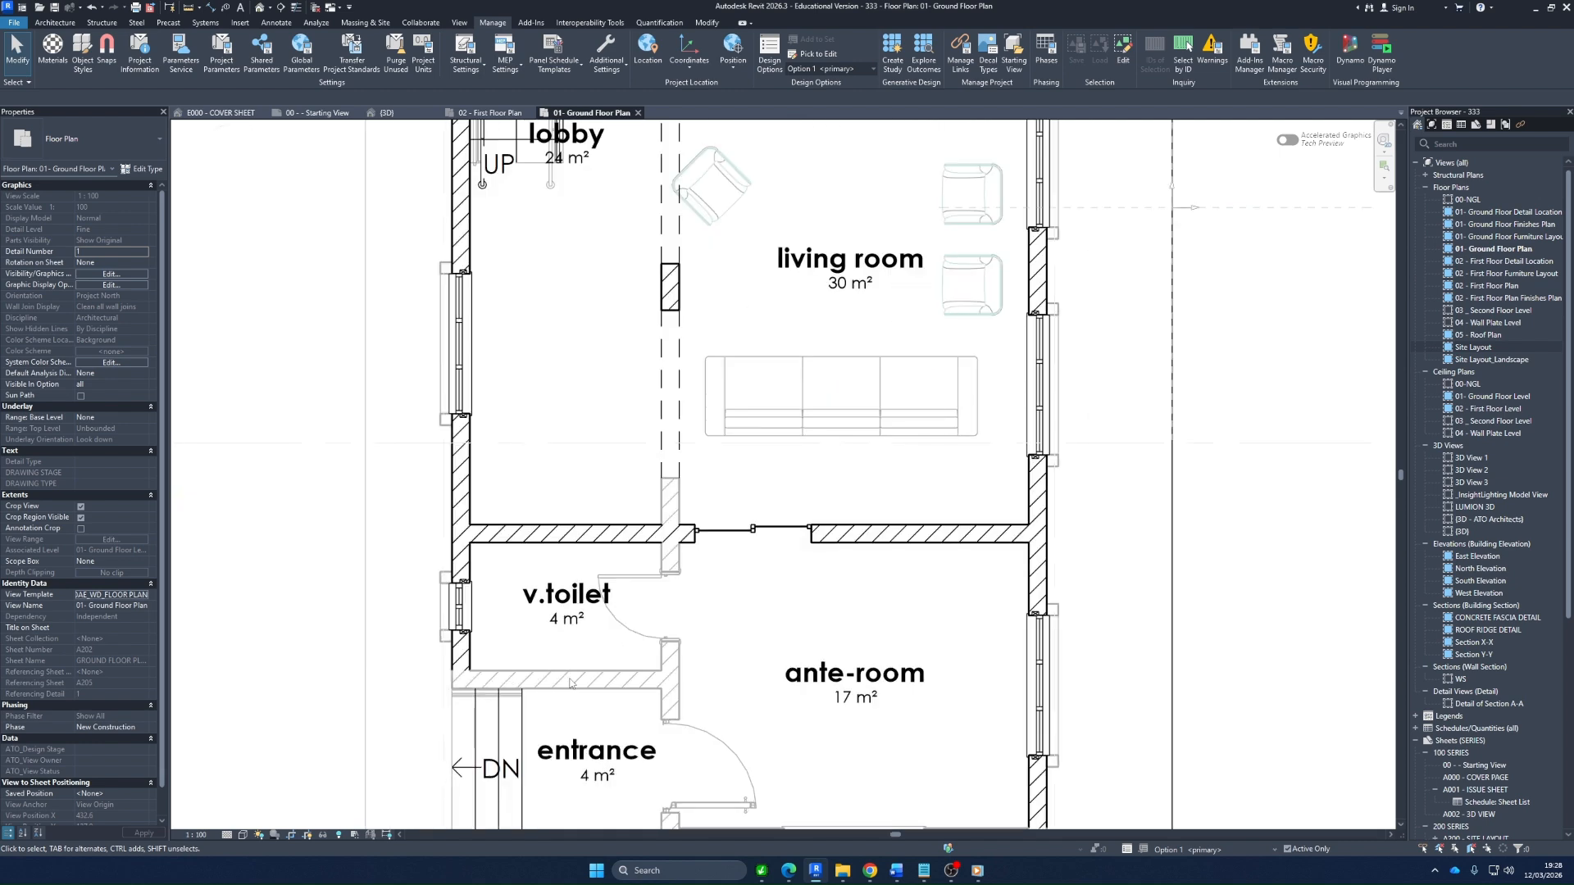
{"action": "scroll", "coordinate": [574, 611], "scroll_direction": "down", "scroll_amount": 1}
{"action": "scroll", "coordinate": [578, 652], "scroll_direction": "up", "scroll_amount": 2}
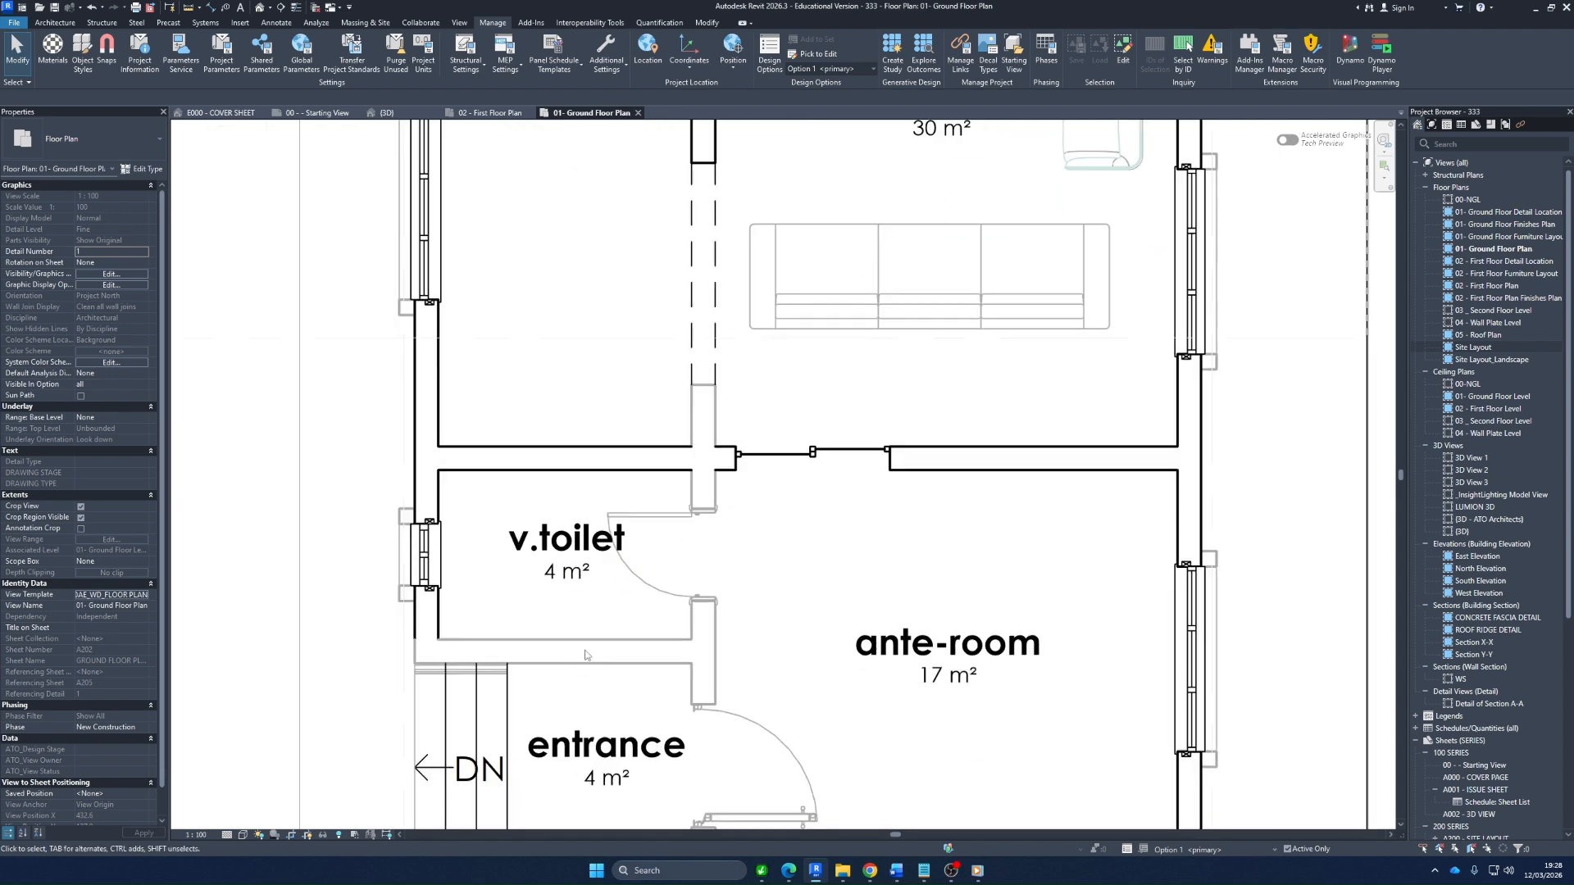
{"action": "scroll", "coordinate": [578, 569], "scroll_direction": "down", "scroll_amount": 2}
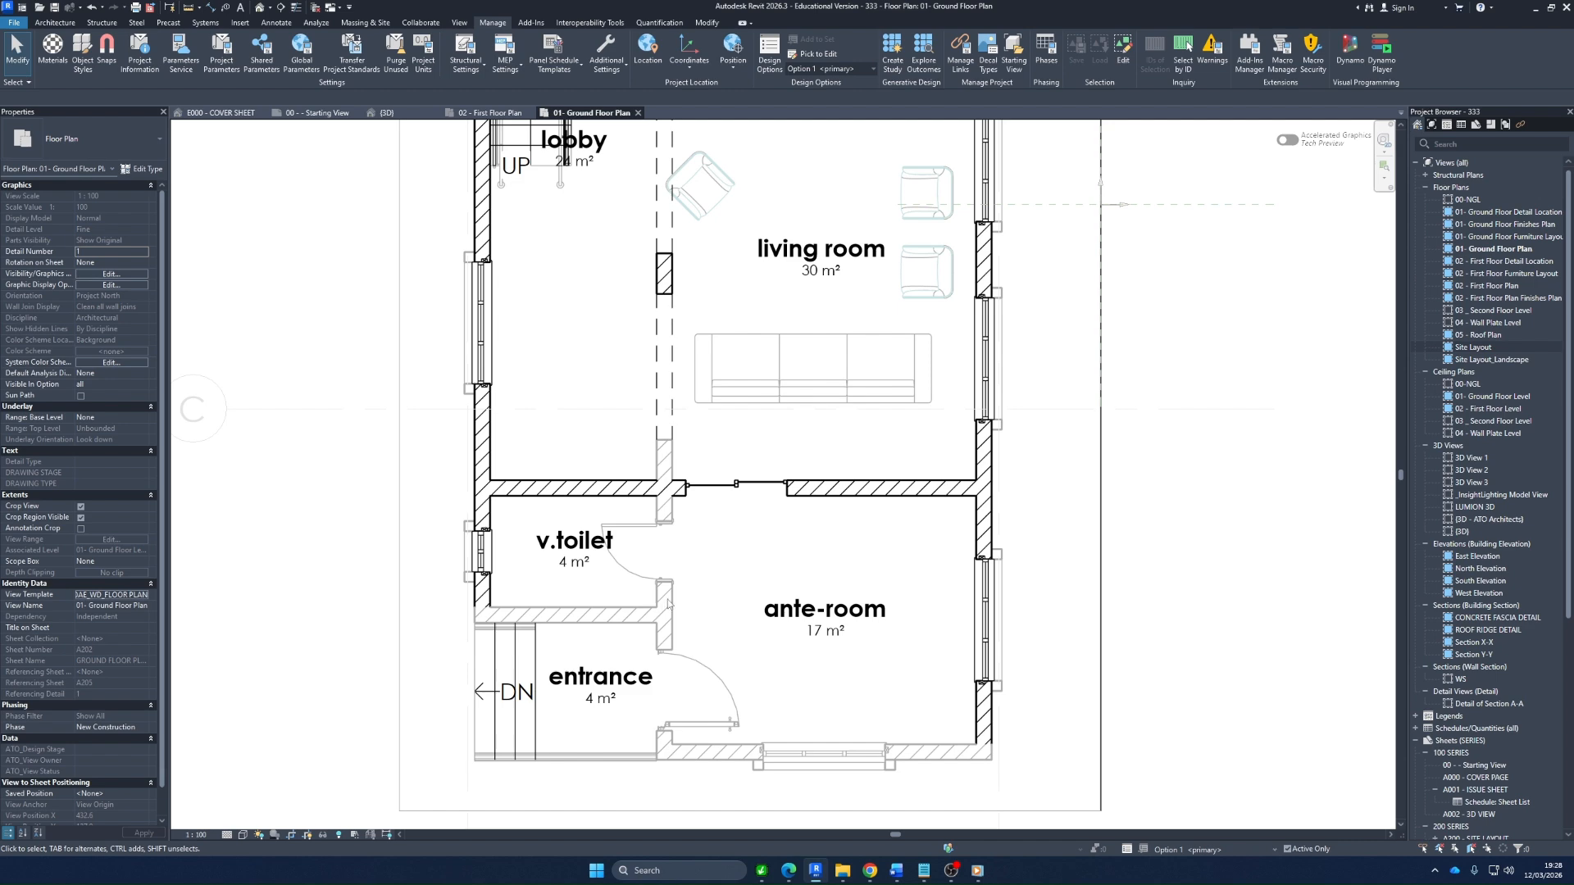
Select the ante-room side window and examine the surrounding ground floor rooms for elements belonging to the active option
{"action": "left_click", "coordinate": [982, 611]}
{"action": "scroll", "coordinate": [874, 594], "scroll_direction": "down", "scroll_amount": 2}
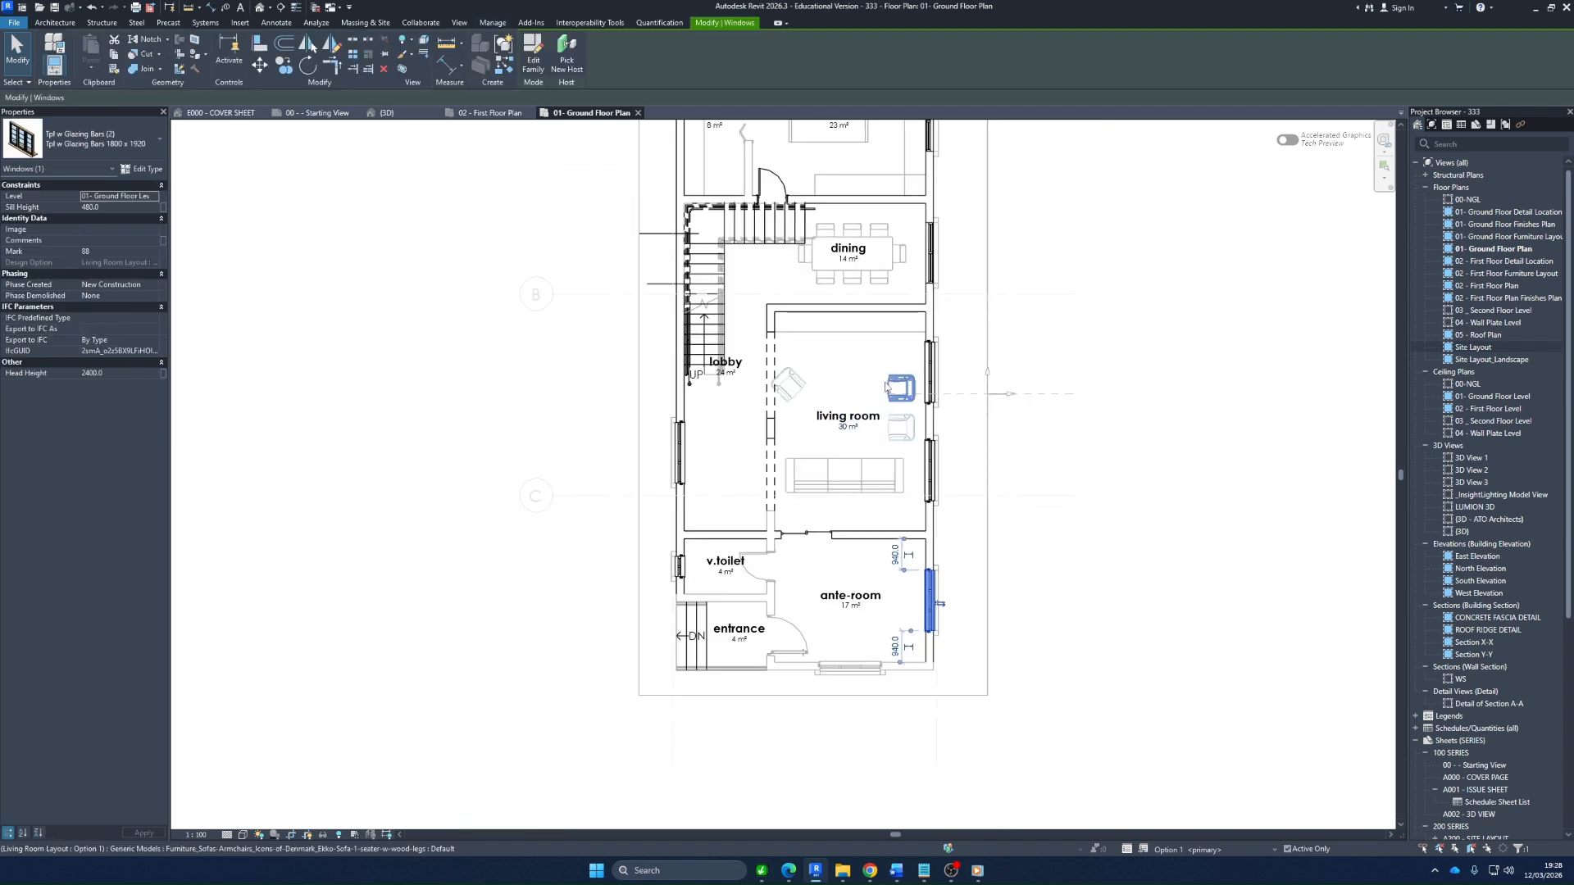
{"action": "scroll", "coordinate": [885, 390], "scroll_direction": "down", "scroll_amount": 2}
{"action": "scroll", "coordinate": [879, 278], "scroll_direction": "up", "scroll_amount": 3}
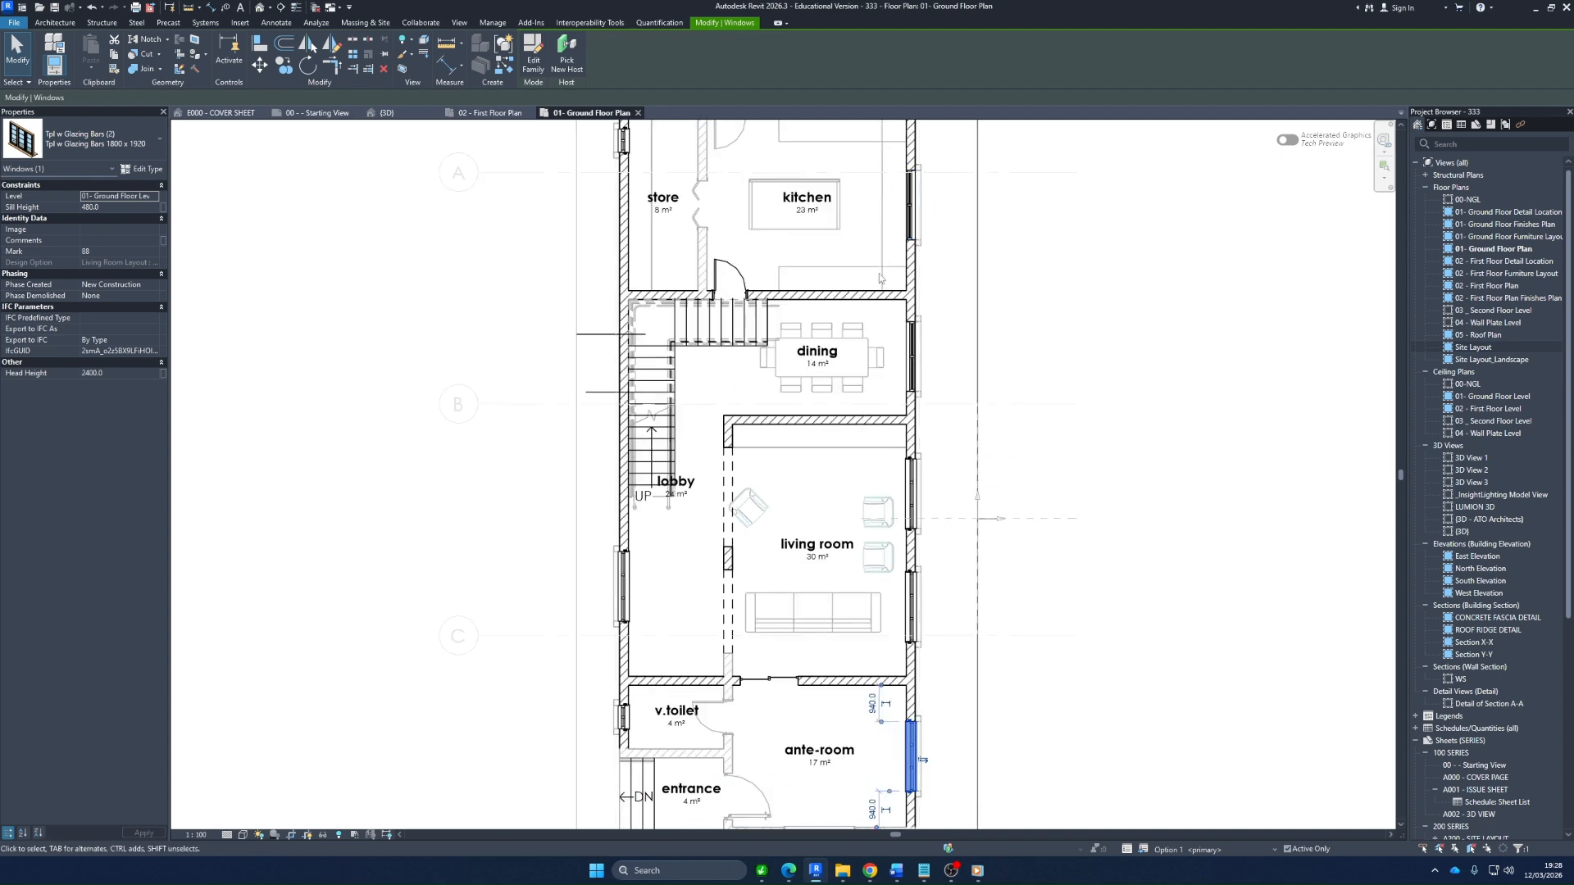
{"action": "scroll", "coordinate": [880, 278], "scroll_direction": "down", "scroll_amount": 2}
{"action": "scroll", "coordinate": [820, 287], "scroll_direction": "up", "scroll_amount": 3}
{"action": "scroll", "coordinate": [713, 300], "scroll_direction": "down", "scroll_amount": 3}
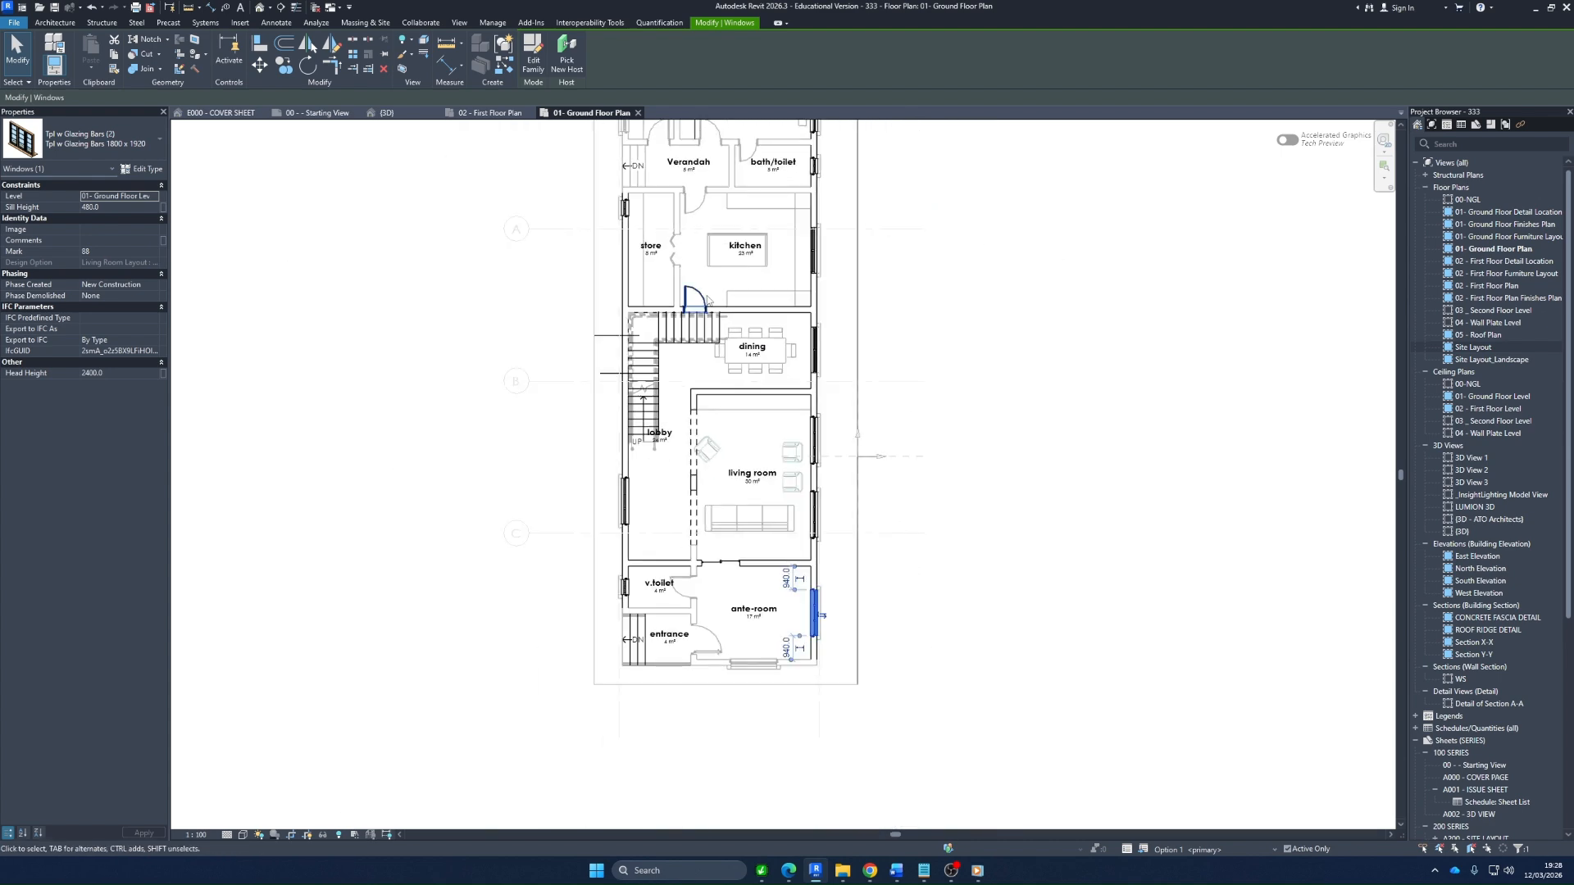
{"action": "scroll", "coordinate": [647, 455], "scroll_direction": "up", "scroll_amount": 2}
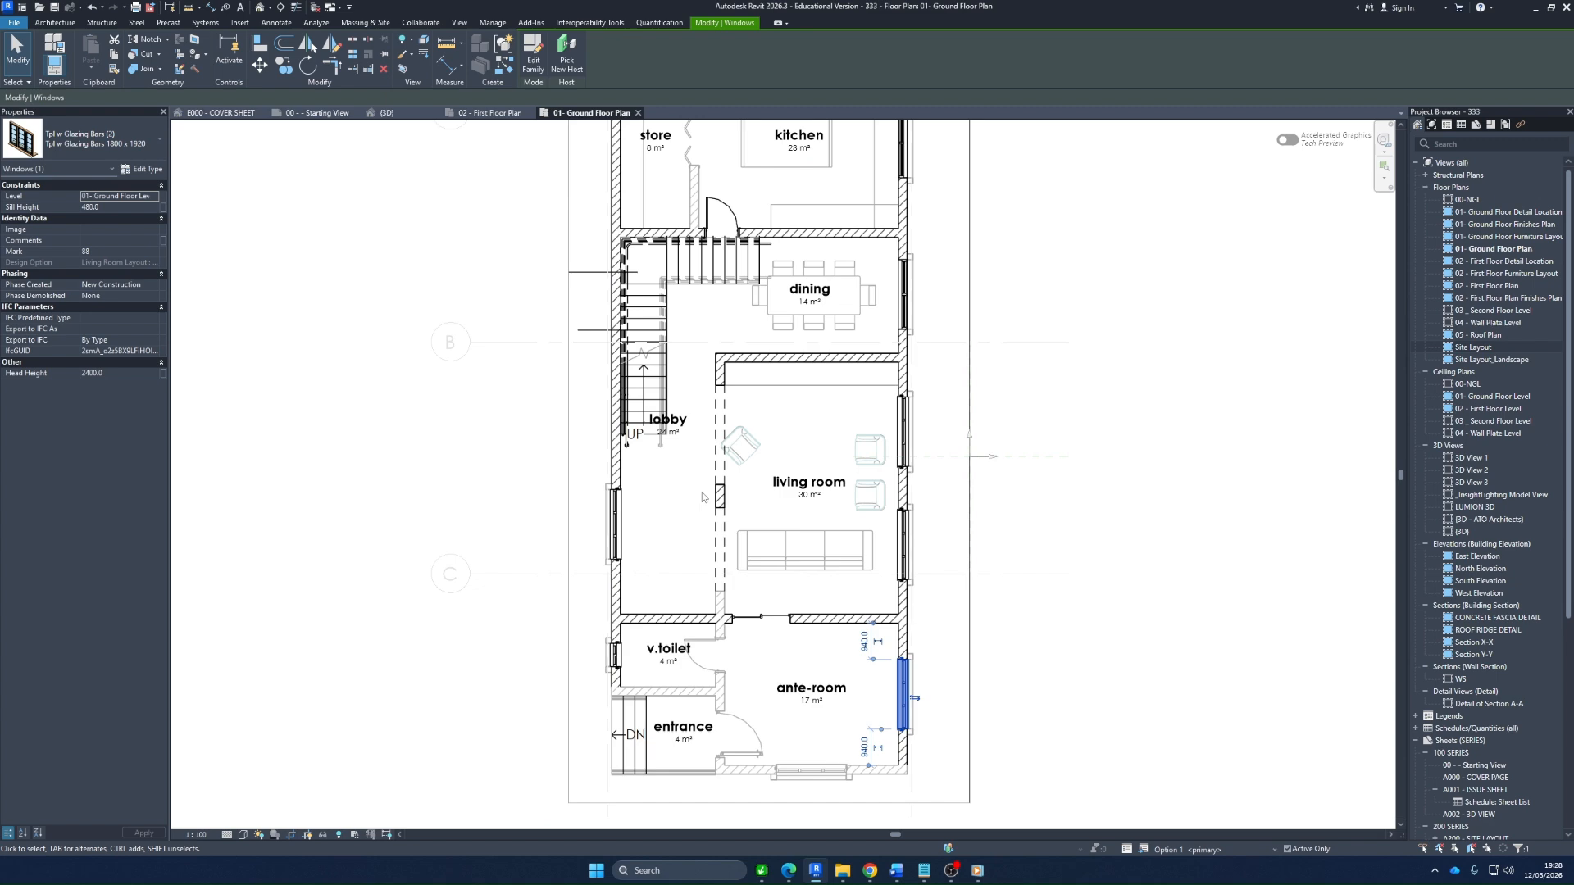
{"action": "scroll", "coordinate": [703, 613], "scroll_direction": "up", "scroll_amount": 2}
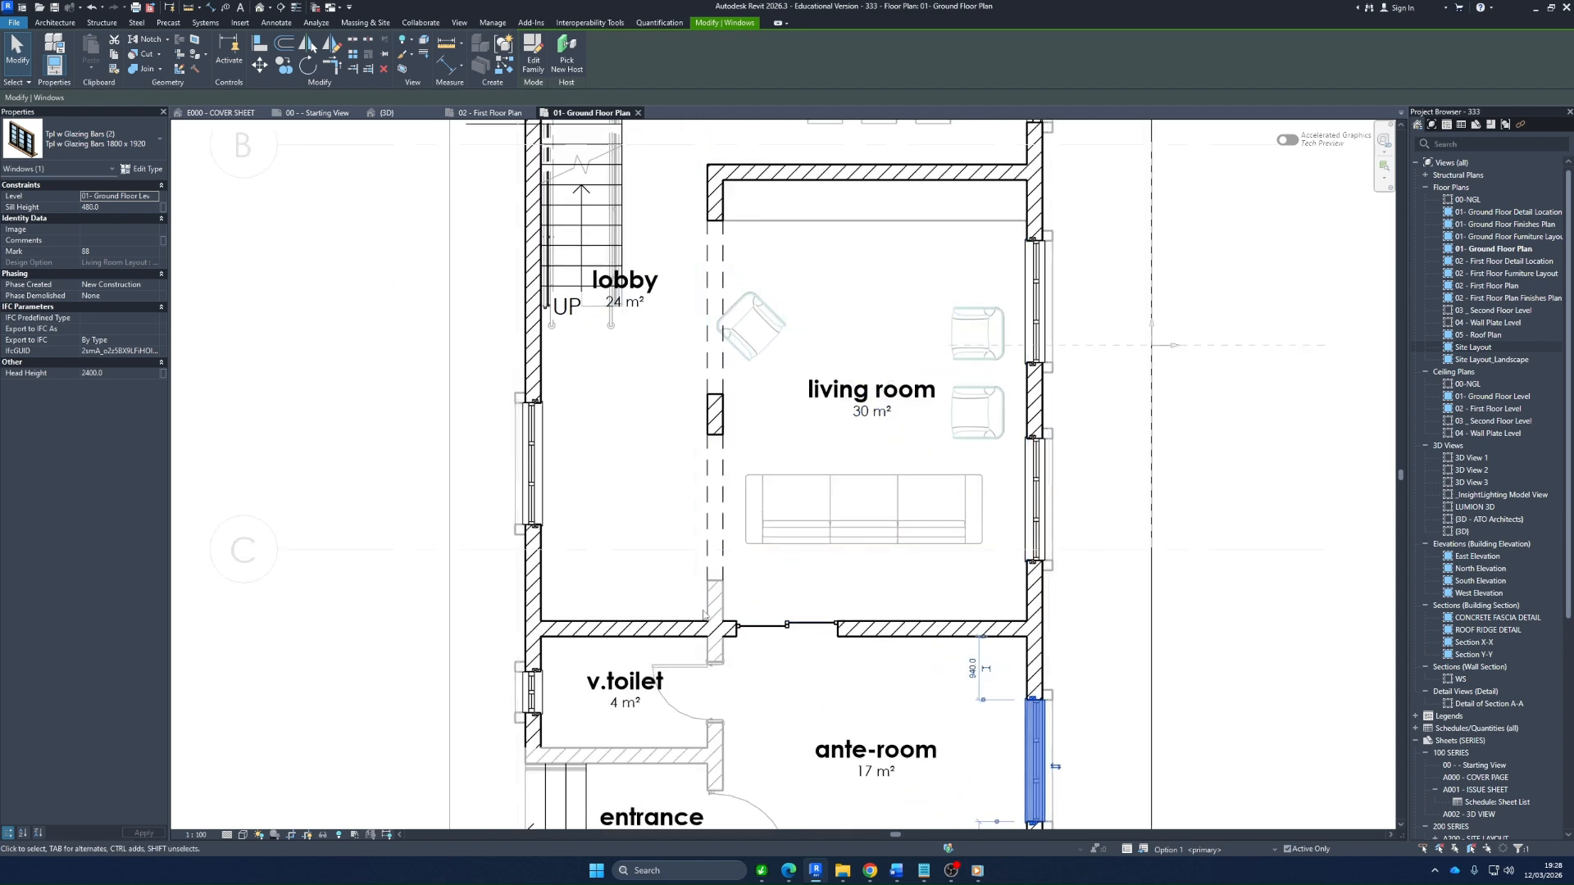
{"action": "scroll", "coordinate": [703, 613], "scroll_direction": "down", "scroll_amount": 1}
{"action": "scroll", "coordinate": [746, 667], "scroll_direction": "up", "scroll_amount": 2}
{"action": "scroll", "coordinate": [746, 667], "scroll_direction": "down", "scroll_amount": 2}
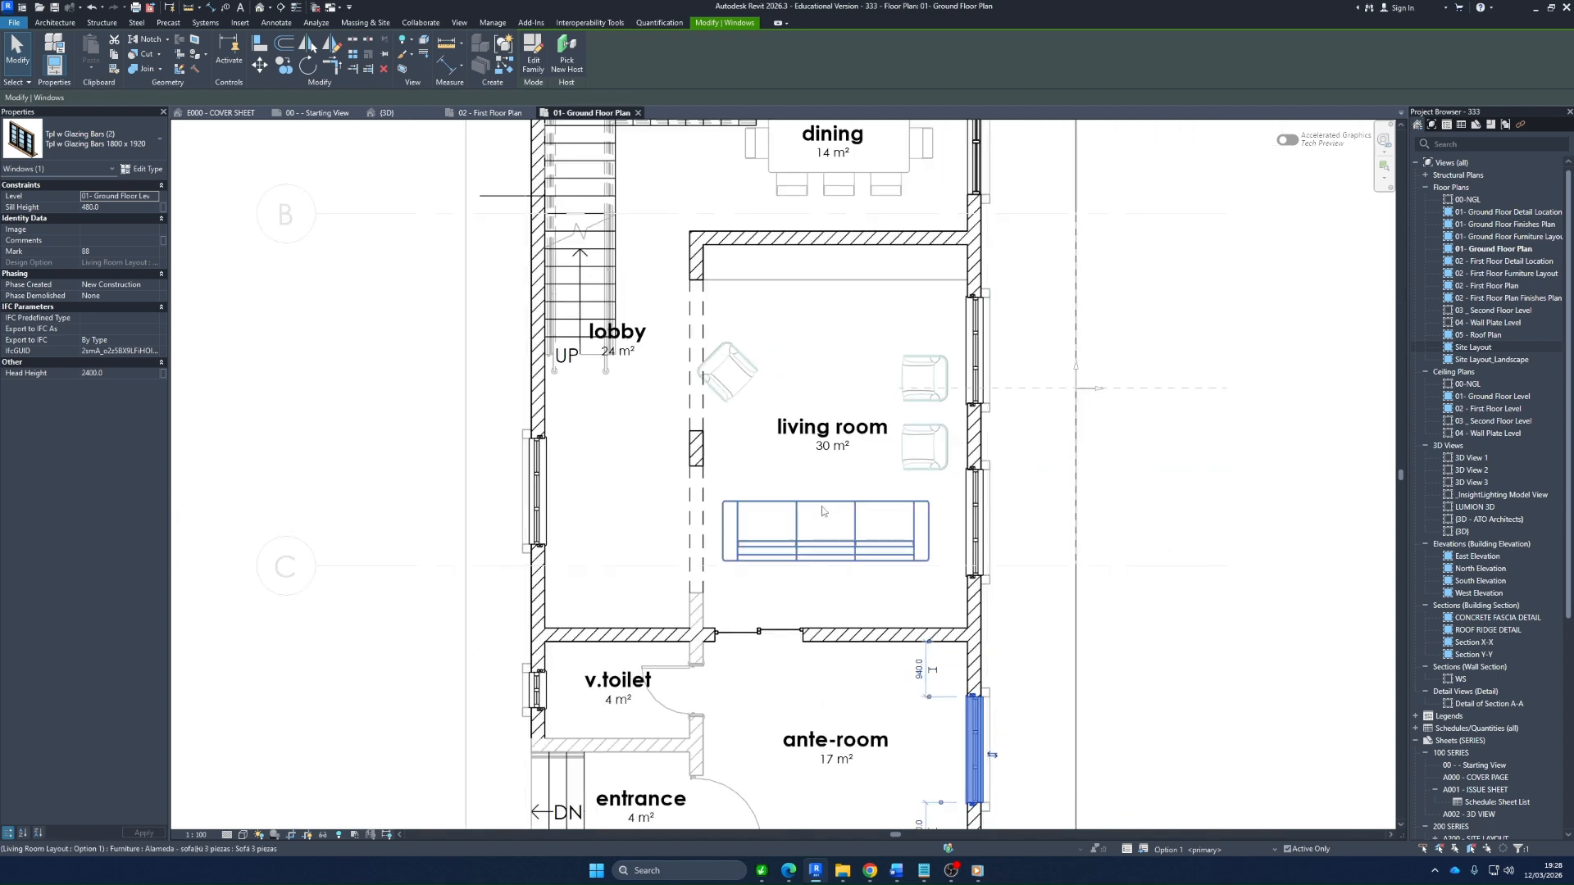
Check that the living room sofa and three armchairs are selectable in Option 1, and clear the selection
{"action": "left_click", "coordinate": [823, 512]}
{"action": "left_click", "coordinate": [727, 371]}
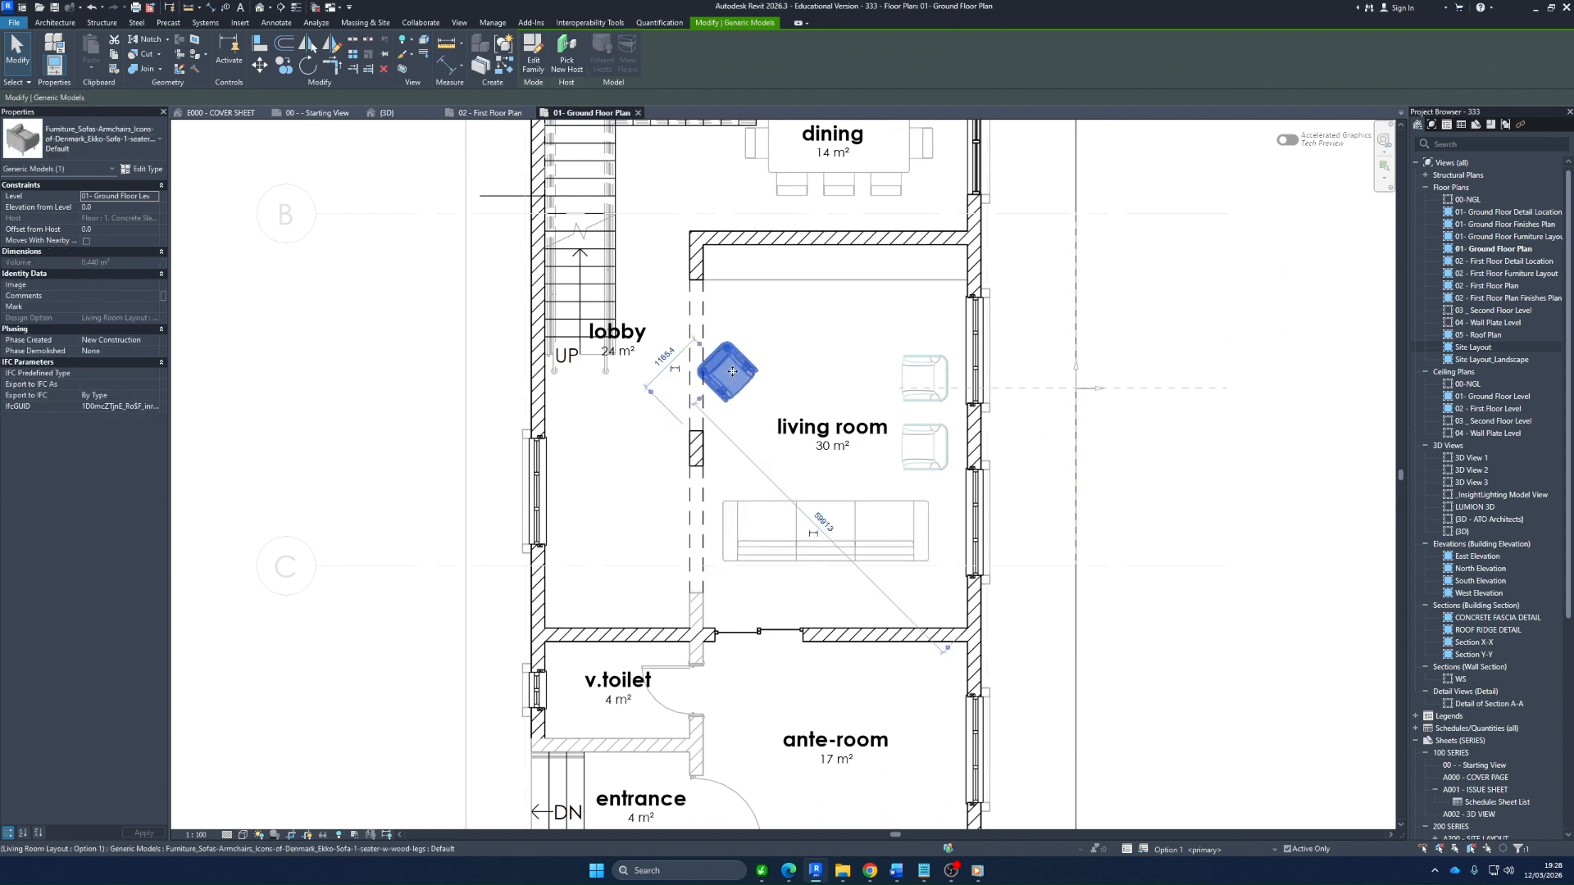
{"action": "left_click", "coordinate": [928, 376]}
{"action": "left_click", "coordinate": [926, 443]}
{"action": "left_click", "coordinate": [839, 307]}
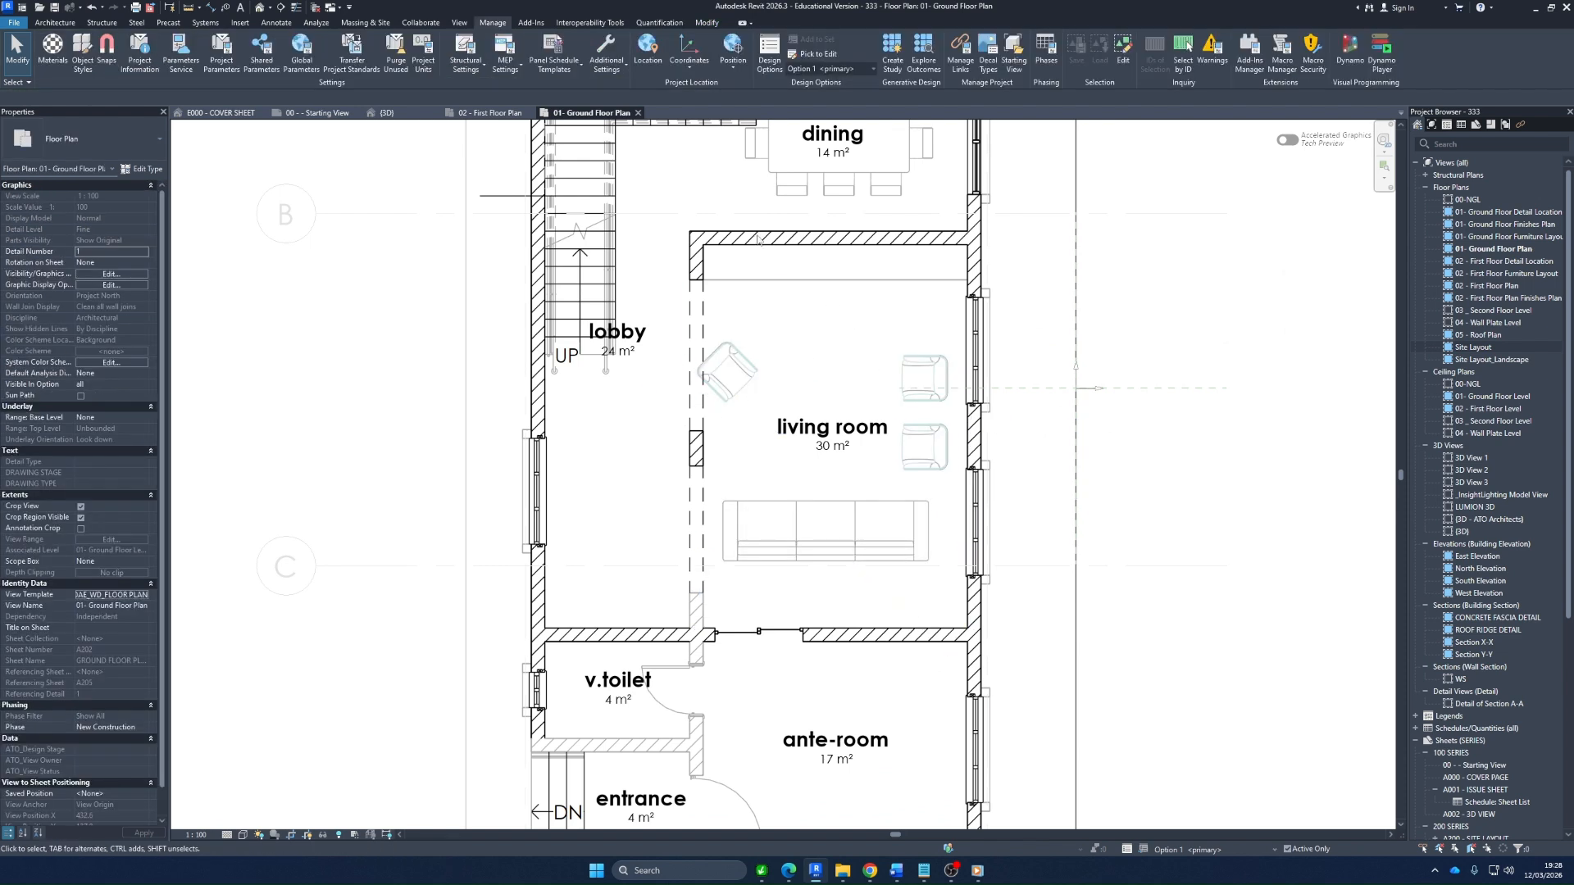
Make Option 2 of Living Room Layout active and check that its armchair, upper living room wall and sofa are selectable
{"action": "left_click", "coordinate": [829, 69]}
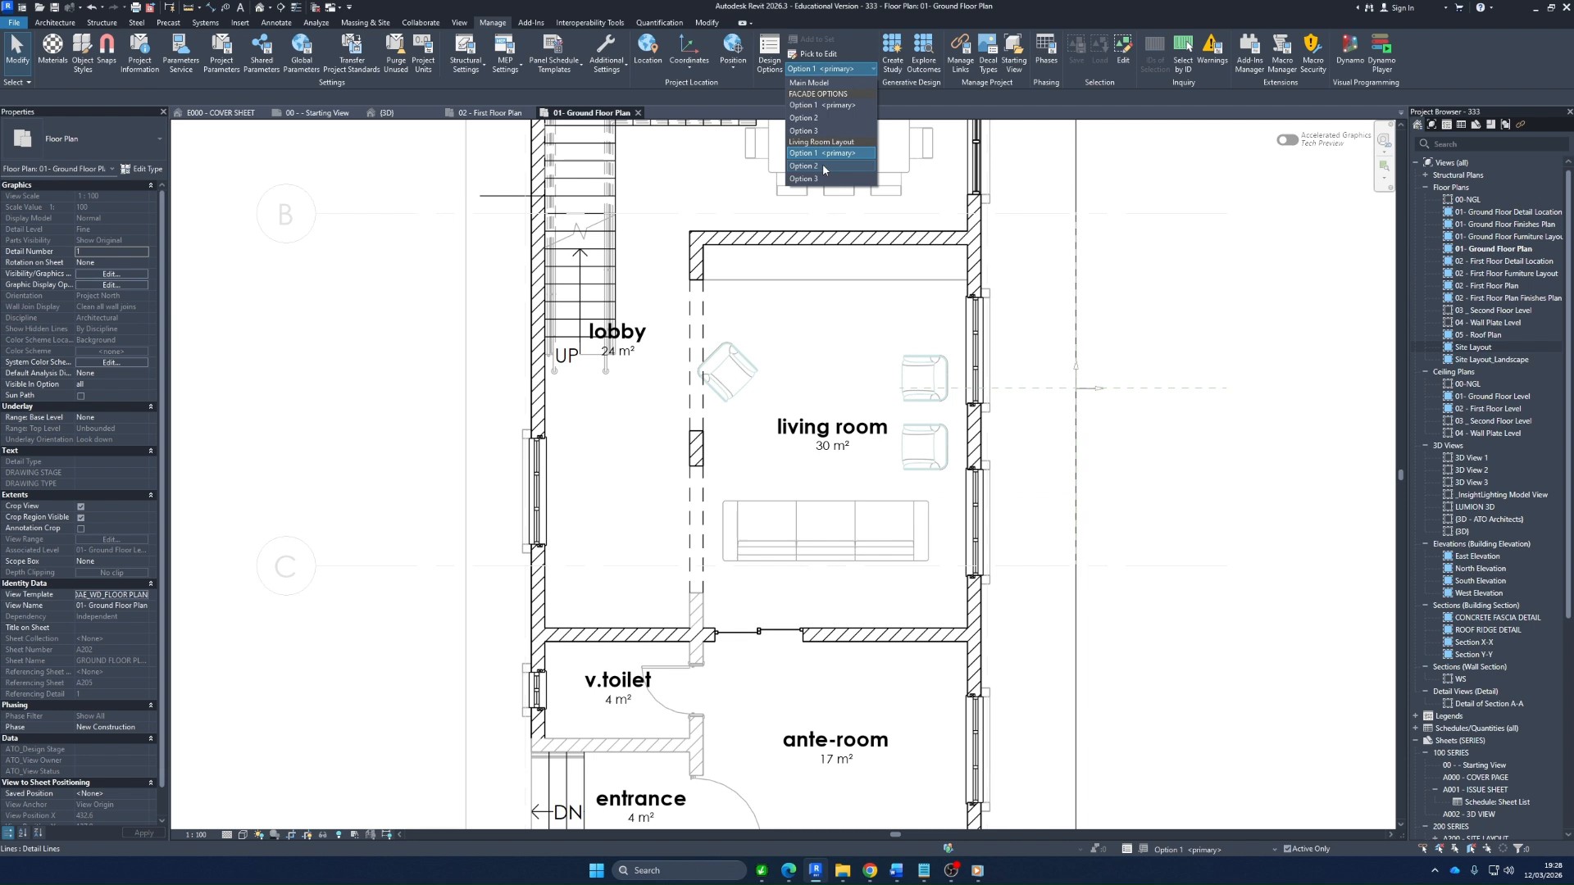
{"action": "left_click", "coordinate": [823, 167]}
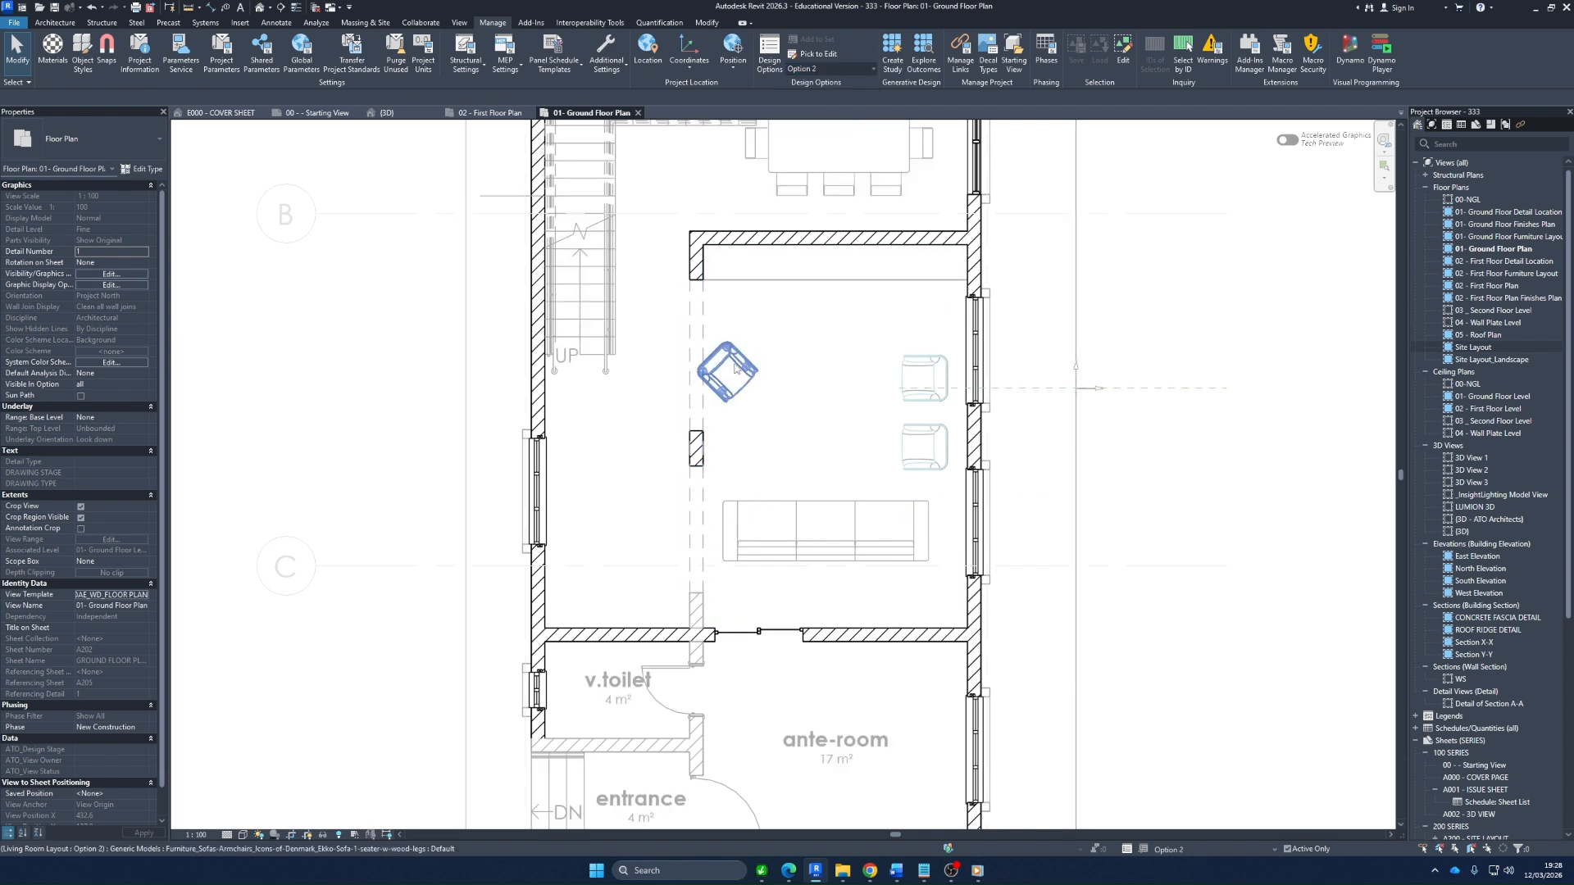
{"action": "left_click", "coordinate": [734, 368]}
{"action": "left_click", "coordinate": [694, 243]}
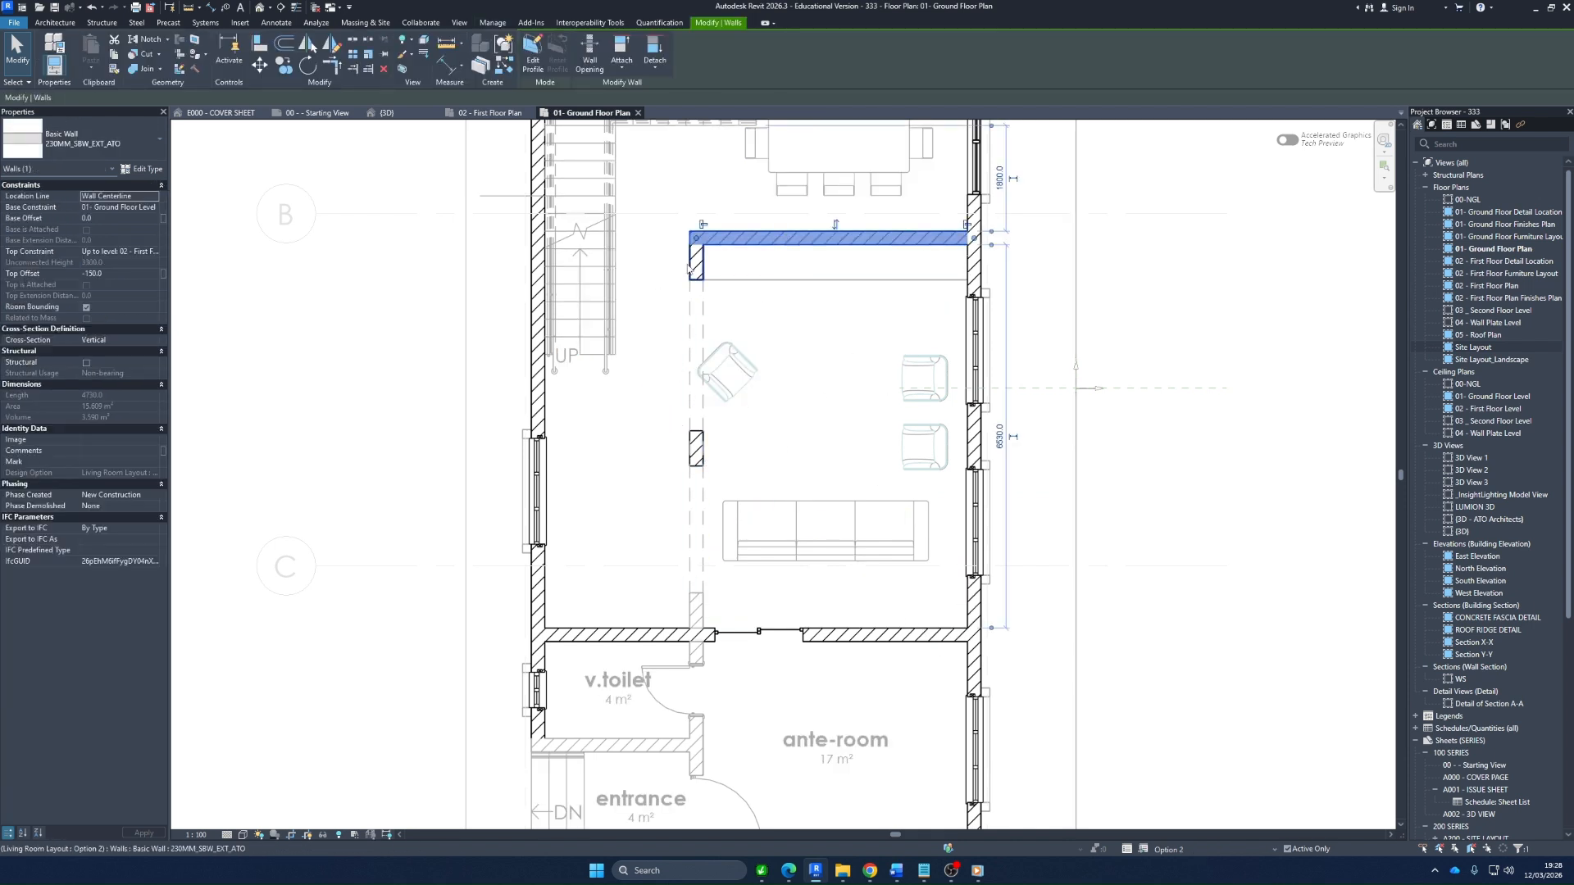
{"action": "left_click", "coordinate": [727, 551]}
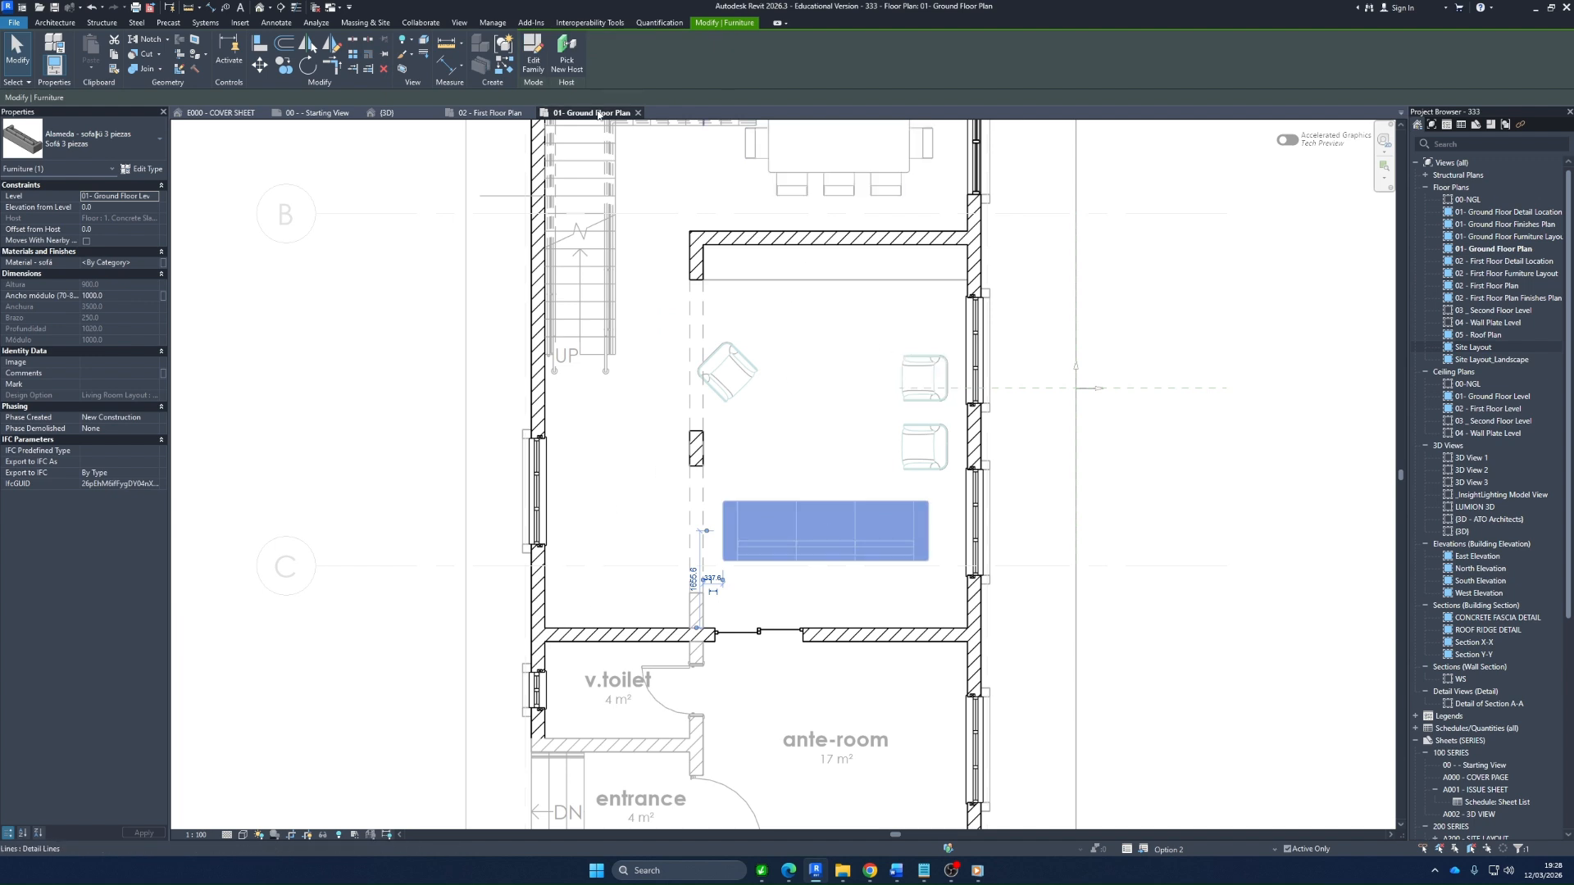
{"action": "key", "text": "Escape"}
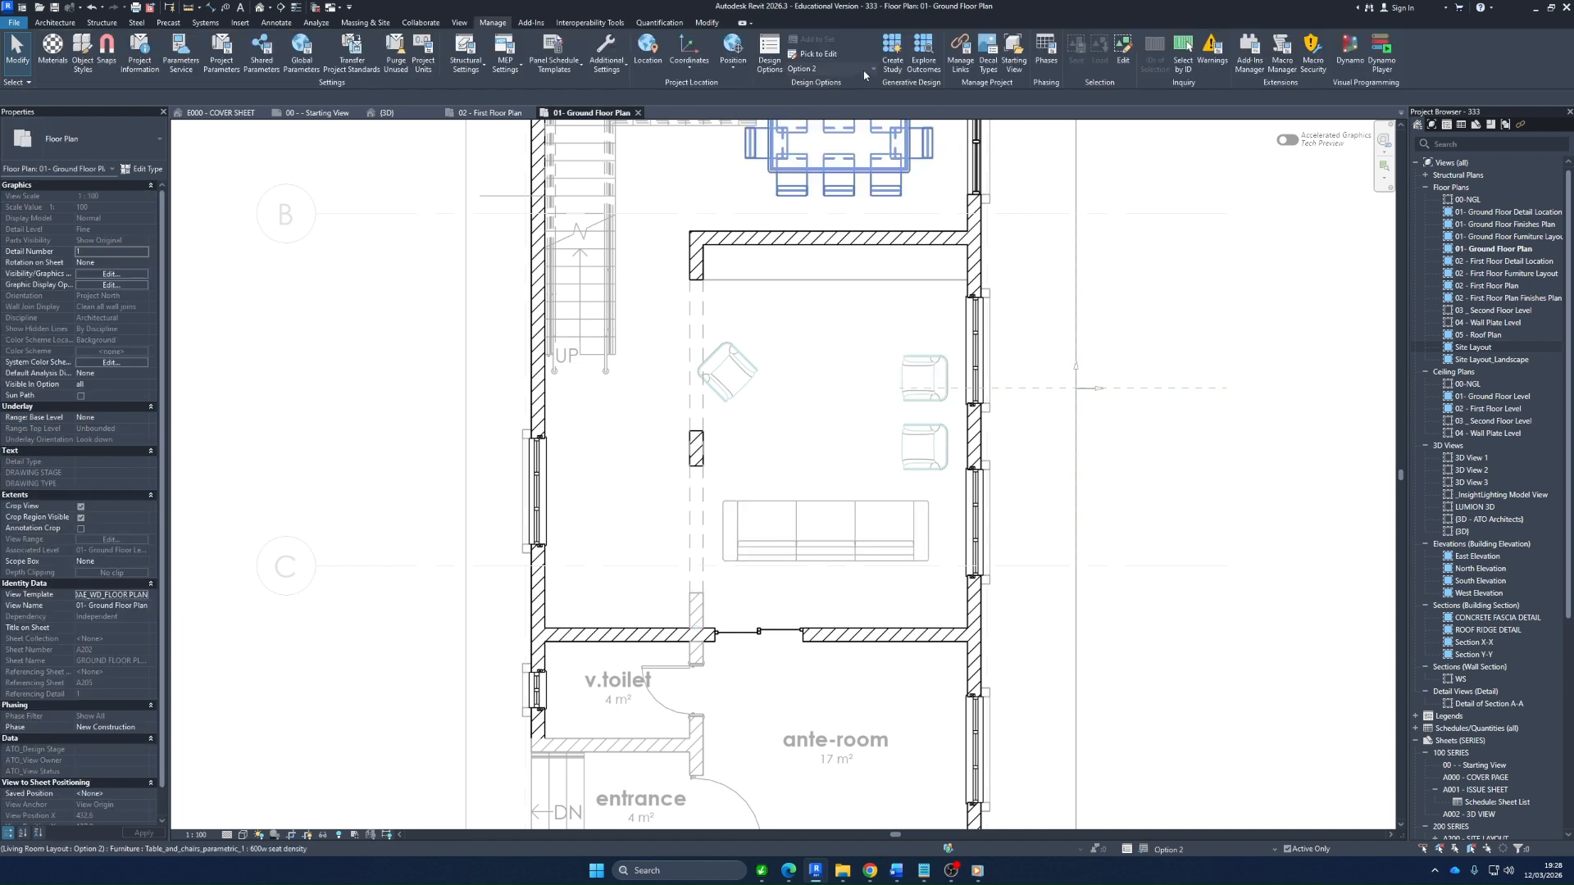
Return to Option 1 (primary) of Living Room Layout and examine its ground floor arrangement
{"action": "left_click", "coordinate": [865, 71]}
{"action": "left_click", "coordinate": [832, 155]}
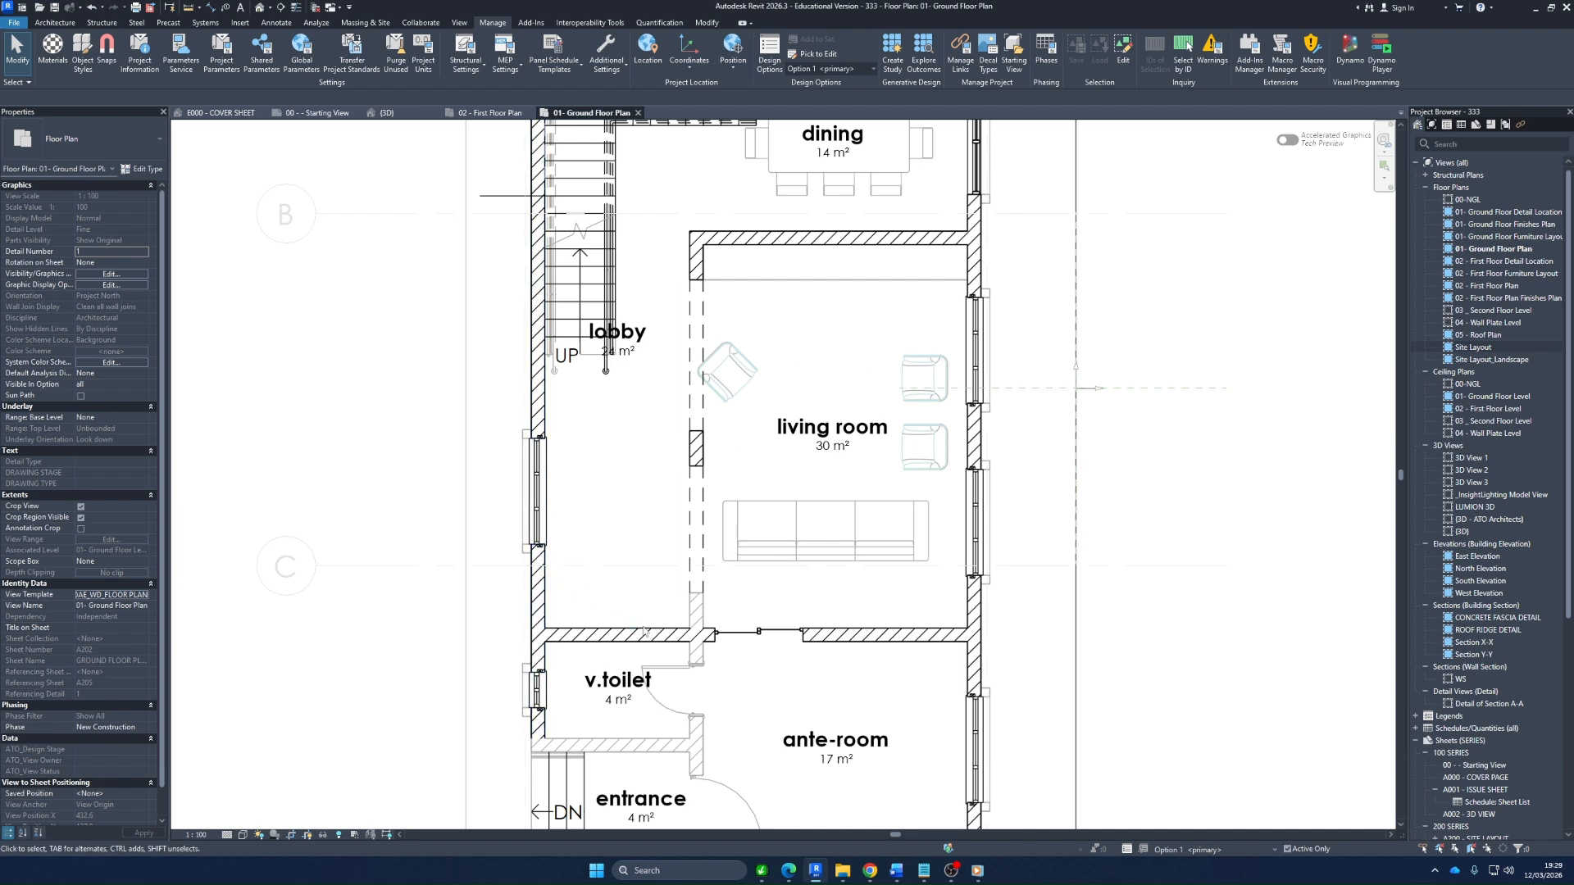
{"action": "scroll", "coordinate": [695, 423], "scroll_direction": "down", "scroll_amount": 2}
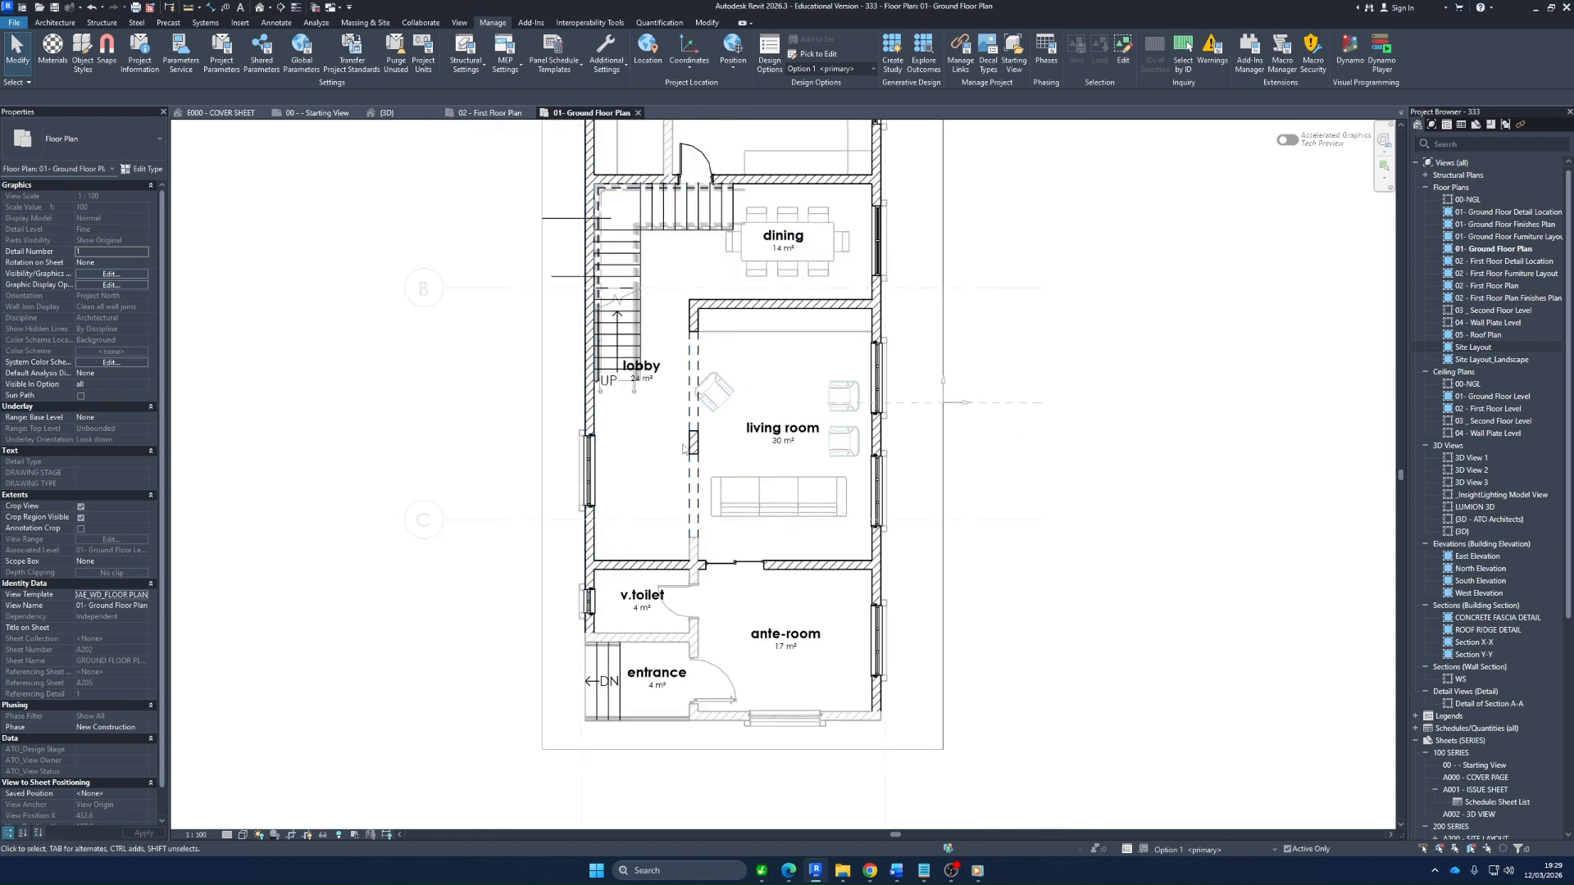
Make Option 2 of Living Room Layout the active design option for editing
{"action": "left_click", "coordinate": [844, 69]}
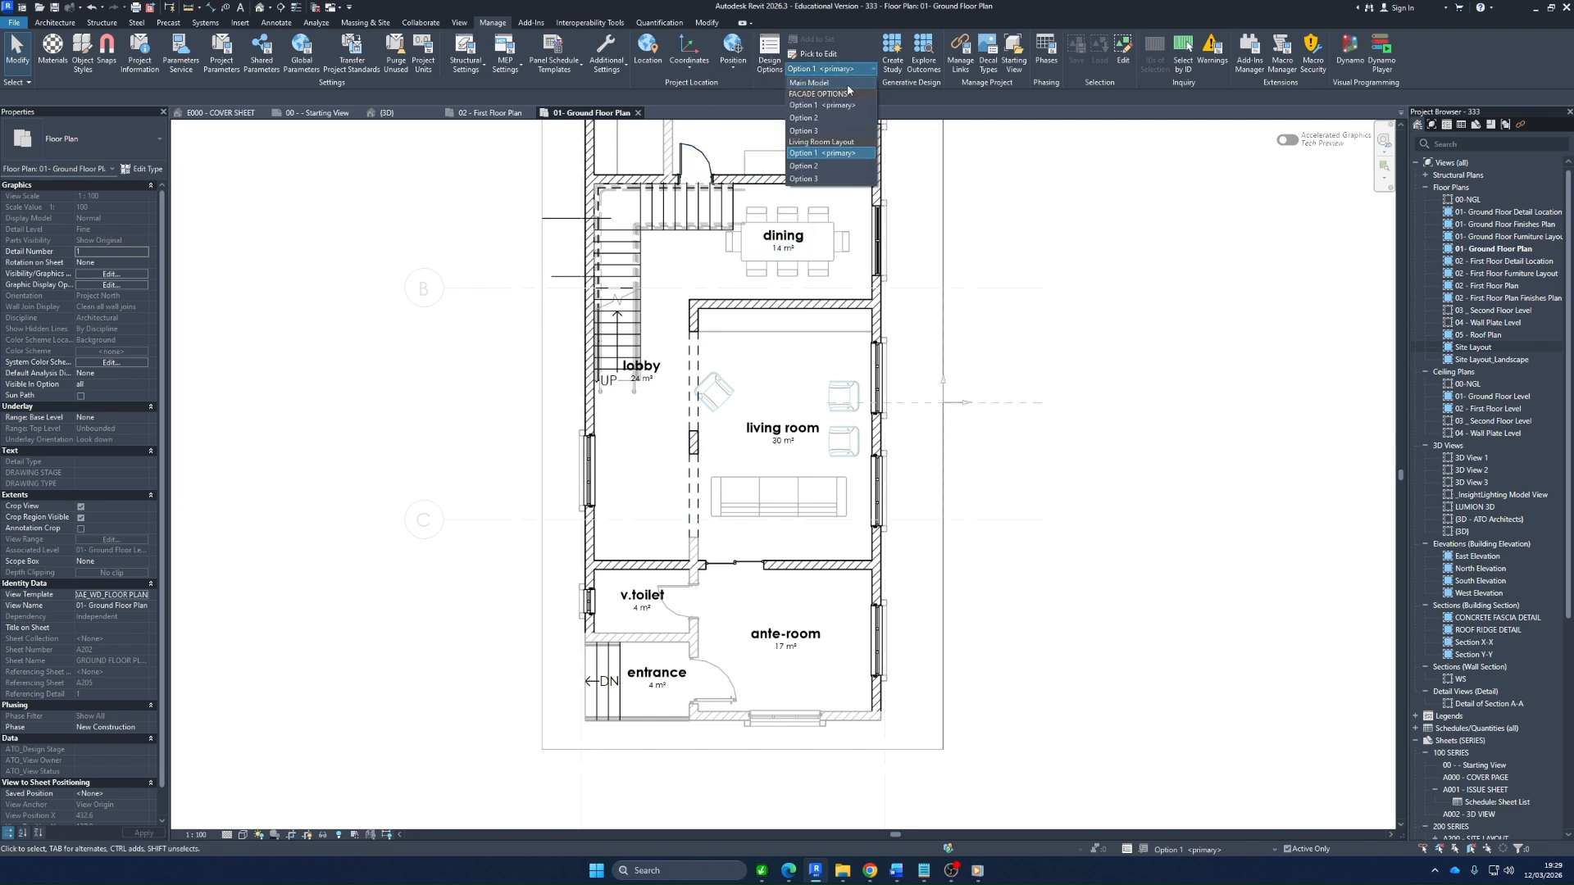
{"action": "left_click", "coordinate": [820, 166]}
{"action": "scroll", "coordinate": [658, 468], "scroll_direction": "up", "scroll_amount": 2}
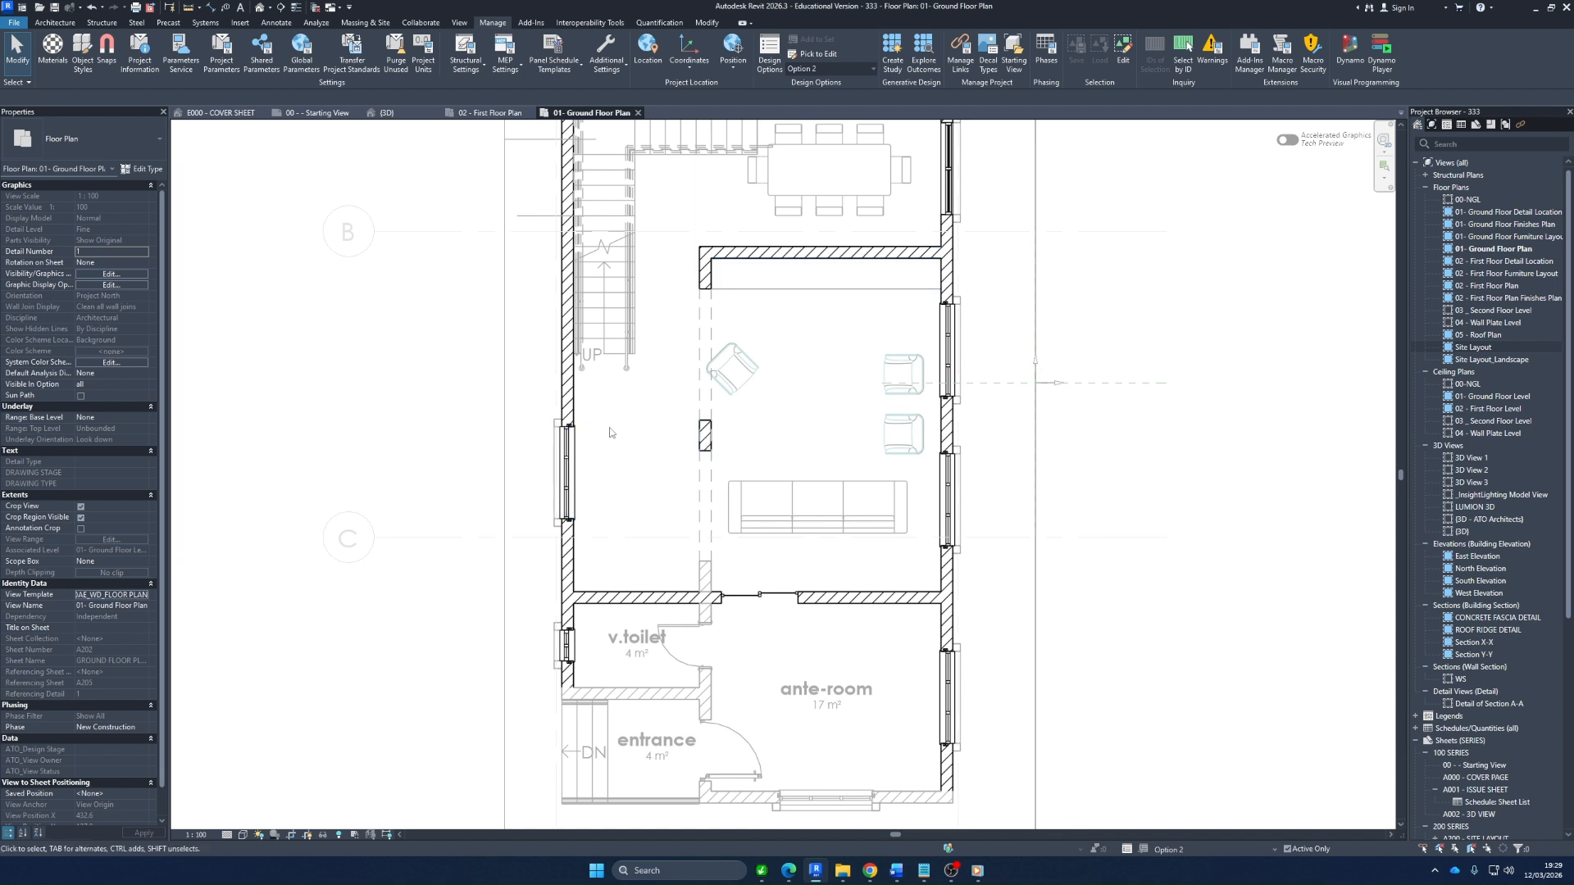
Draw a wall about 2700 mm long from the central pier across the lobby to the side wall, matching the living–dining wall's type
{"action": "left_click", "coordinate": [799, 253]}
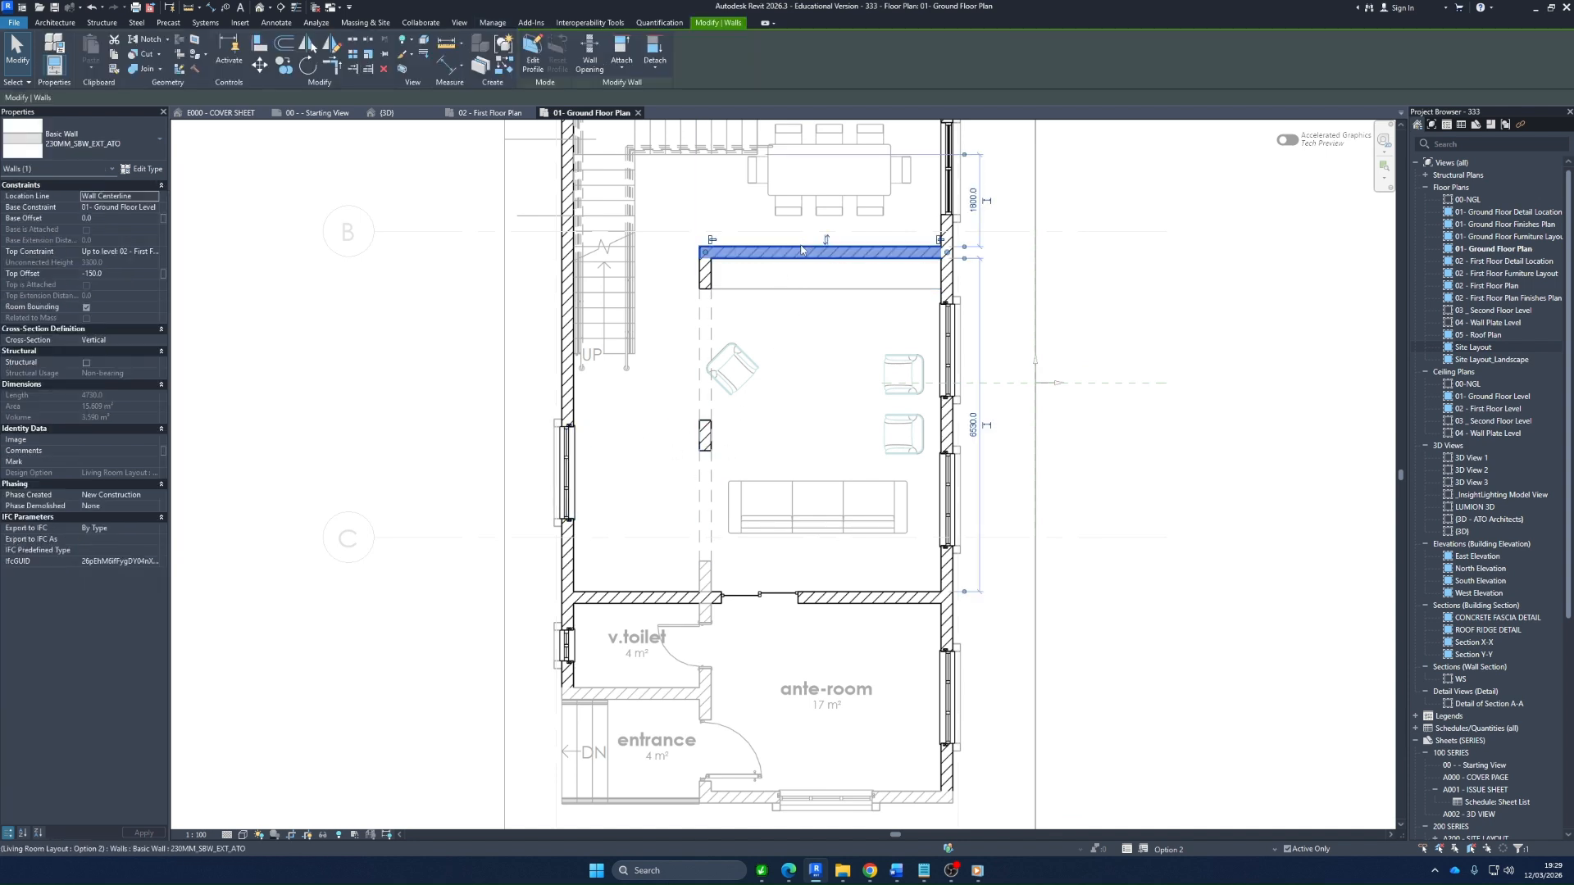
{"action": "right_click", "coordinate": [801, 247]}
{"action": "left_click", "coordinate": [853, 397]}
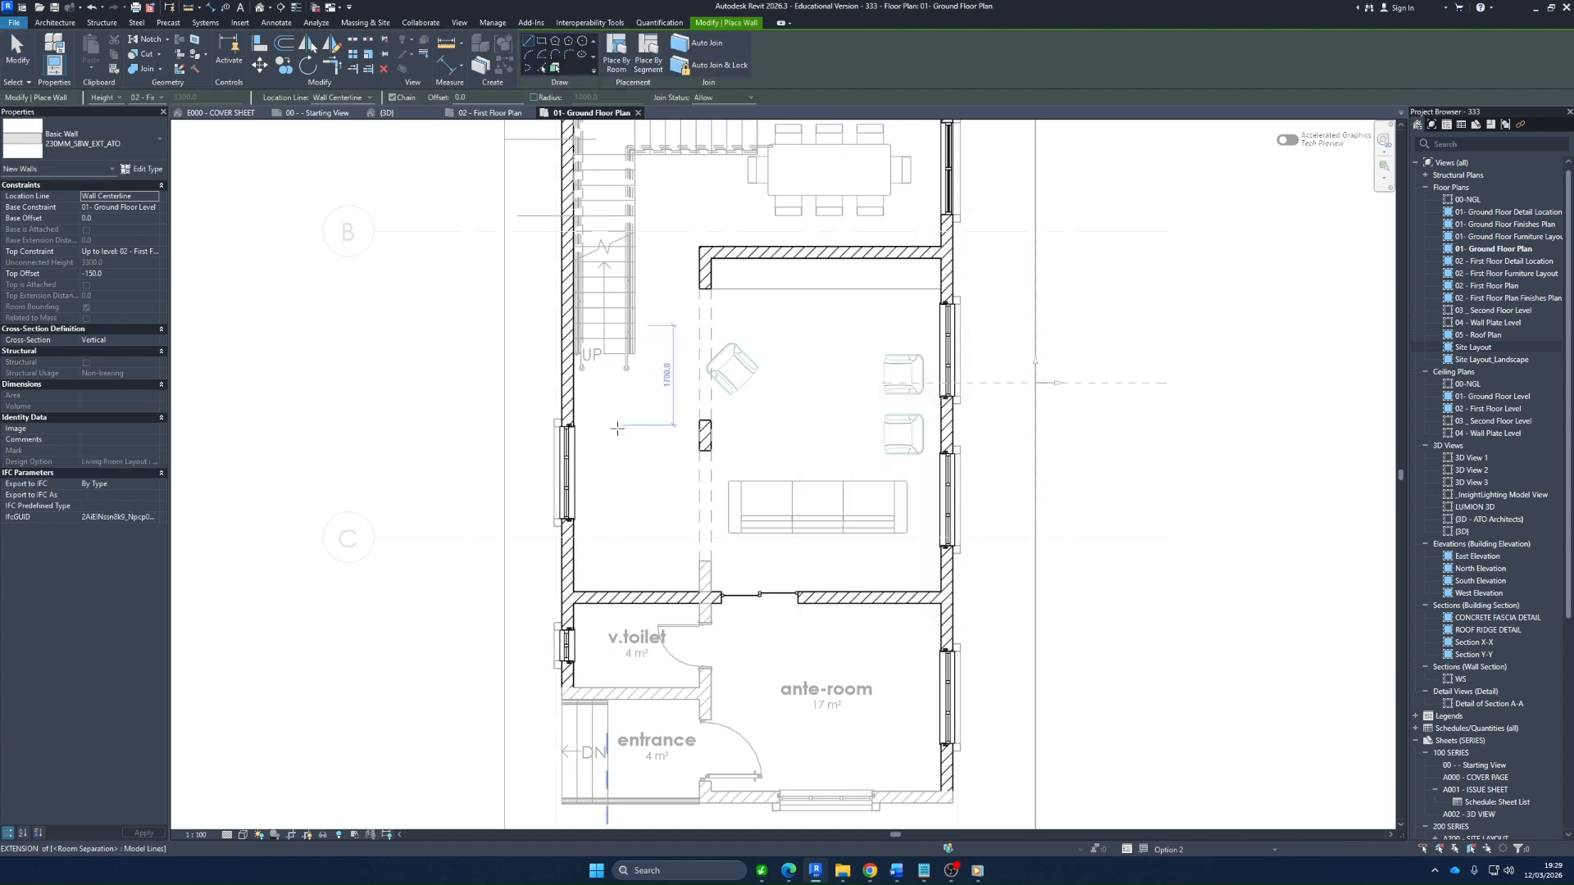
{"action": "scroll", "coordinate": [707, 433], "scroll_direction": "up", "scroll_amount": 1}
{"action": "left_click", "coordinate": [711, 434]}
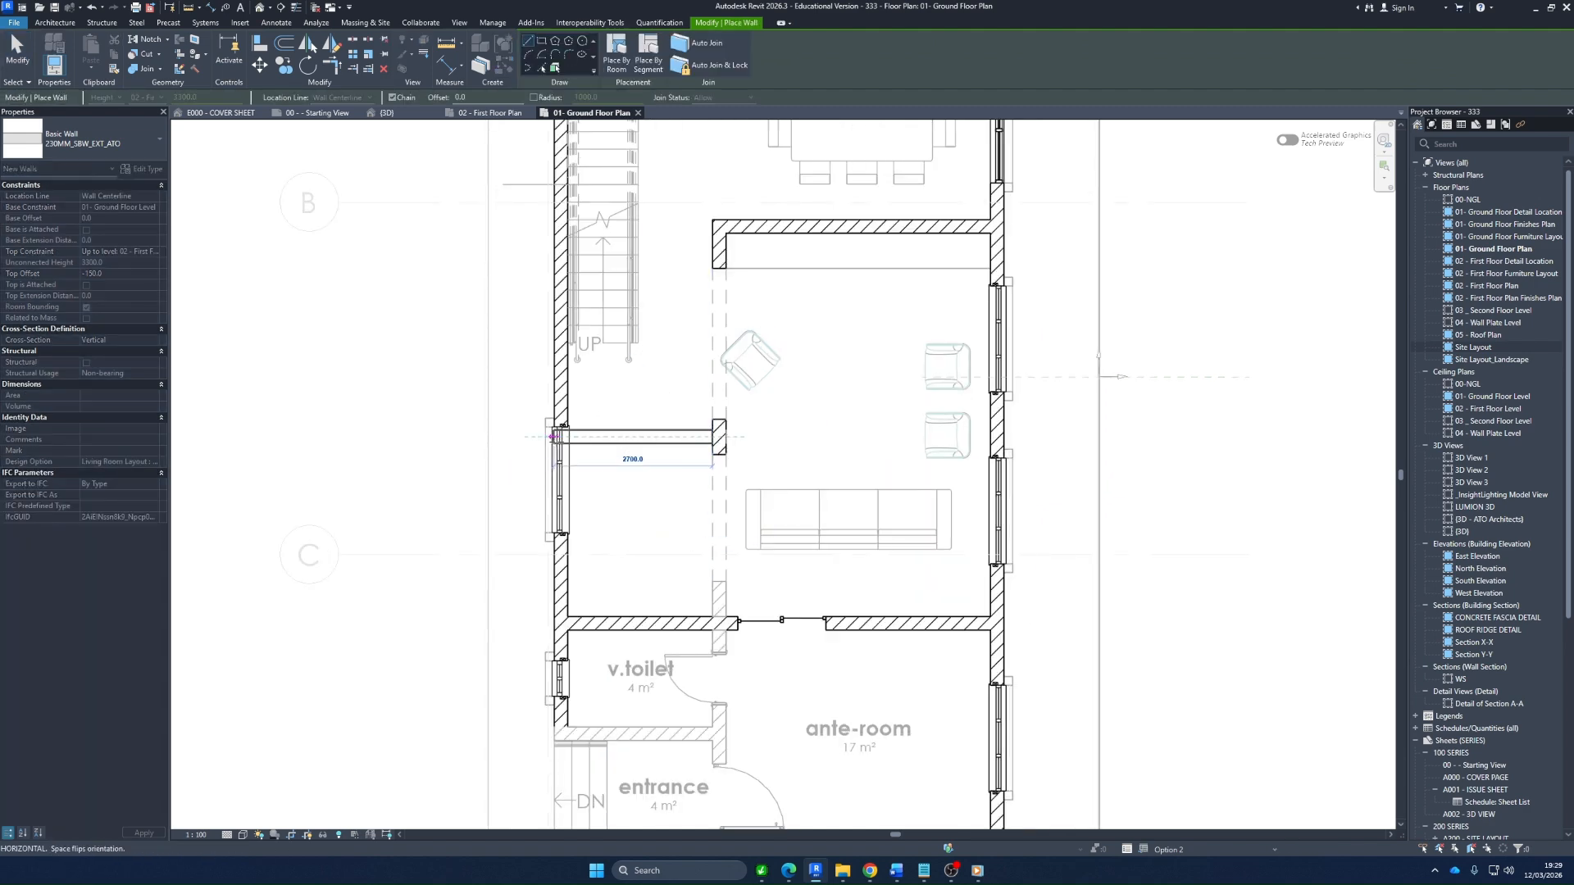
{"action": "left_click", "coordinate": [561, 437]}
{"action": "key", "text": "Escape"}
{"action": "key", "text": "Escape"}
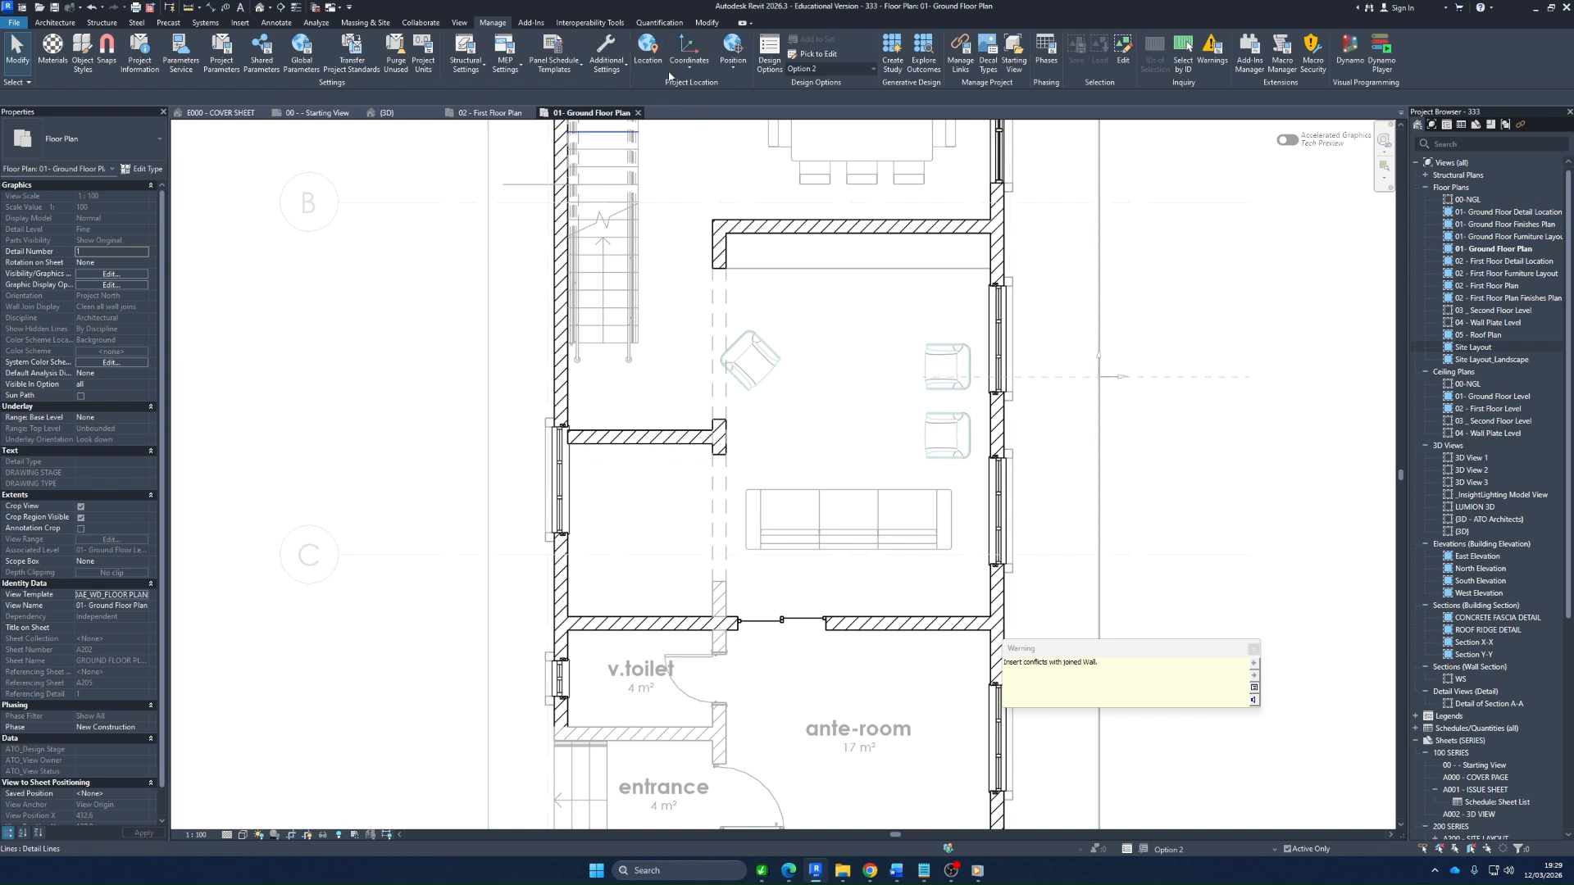
Place an aligned dimension between the stair's first riser and the near face of the new lobby wall
{"action": "key", "text": "i"}
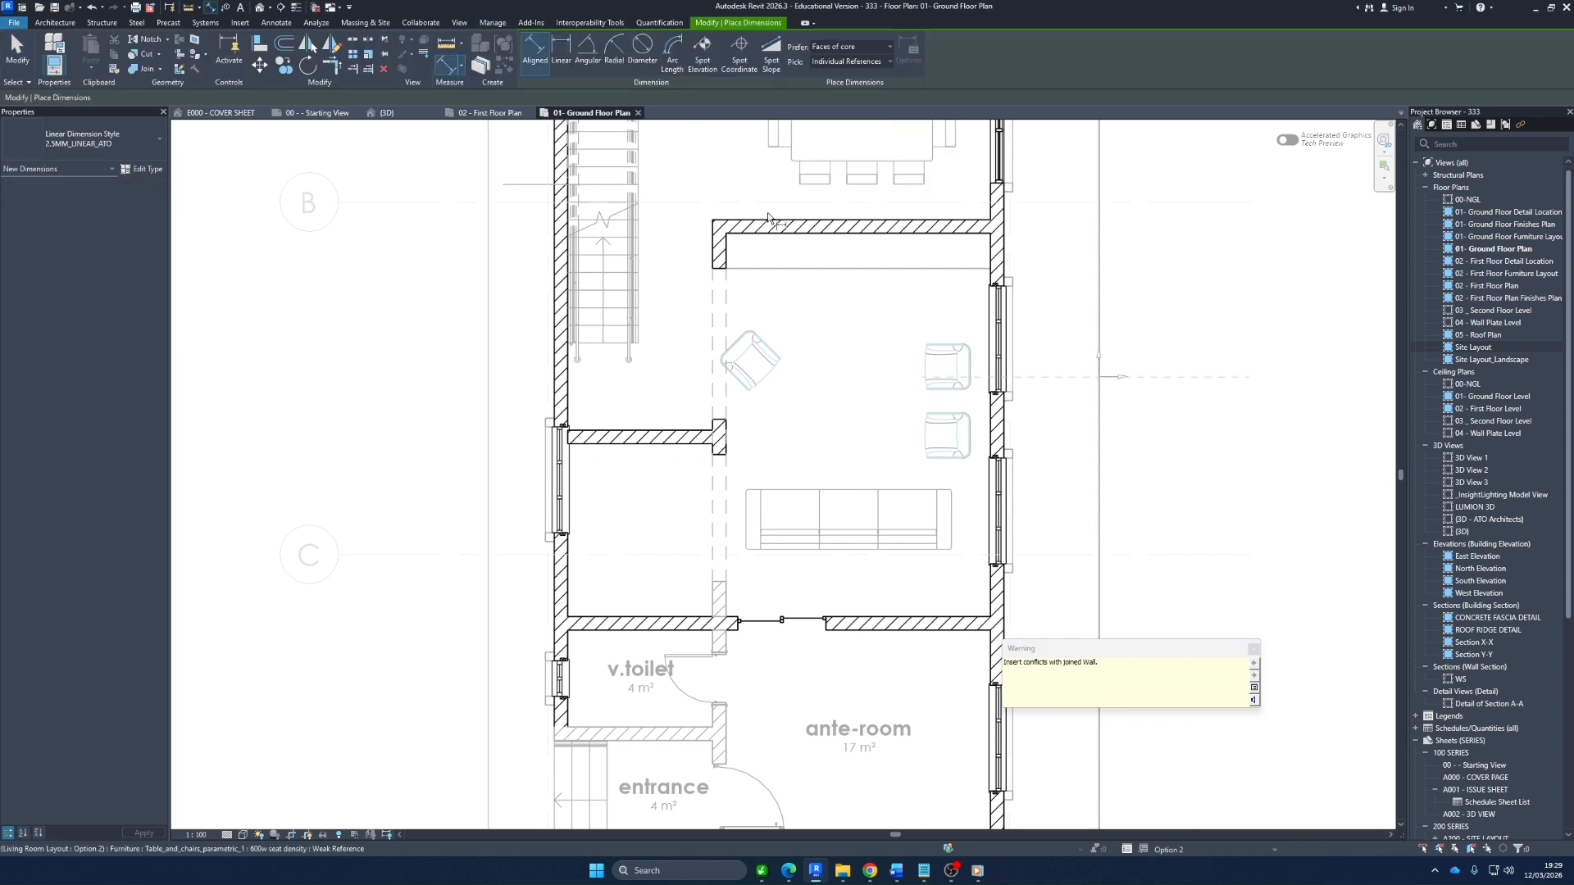
{"action": "left_click", "coordinate": [625, 431]}
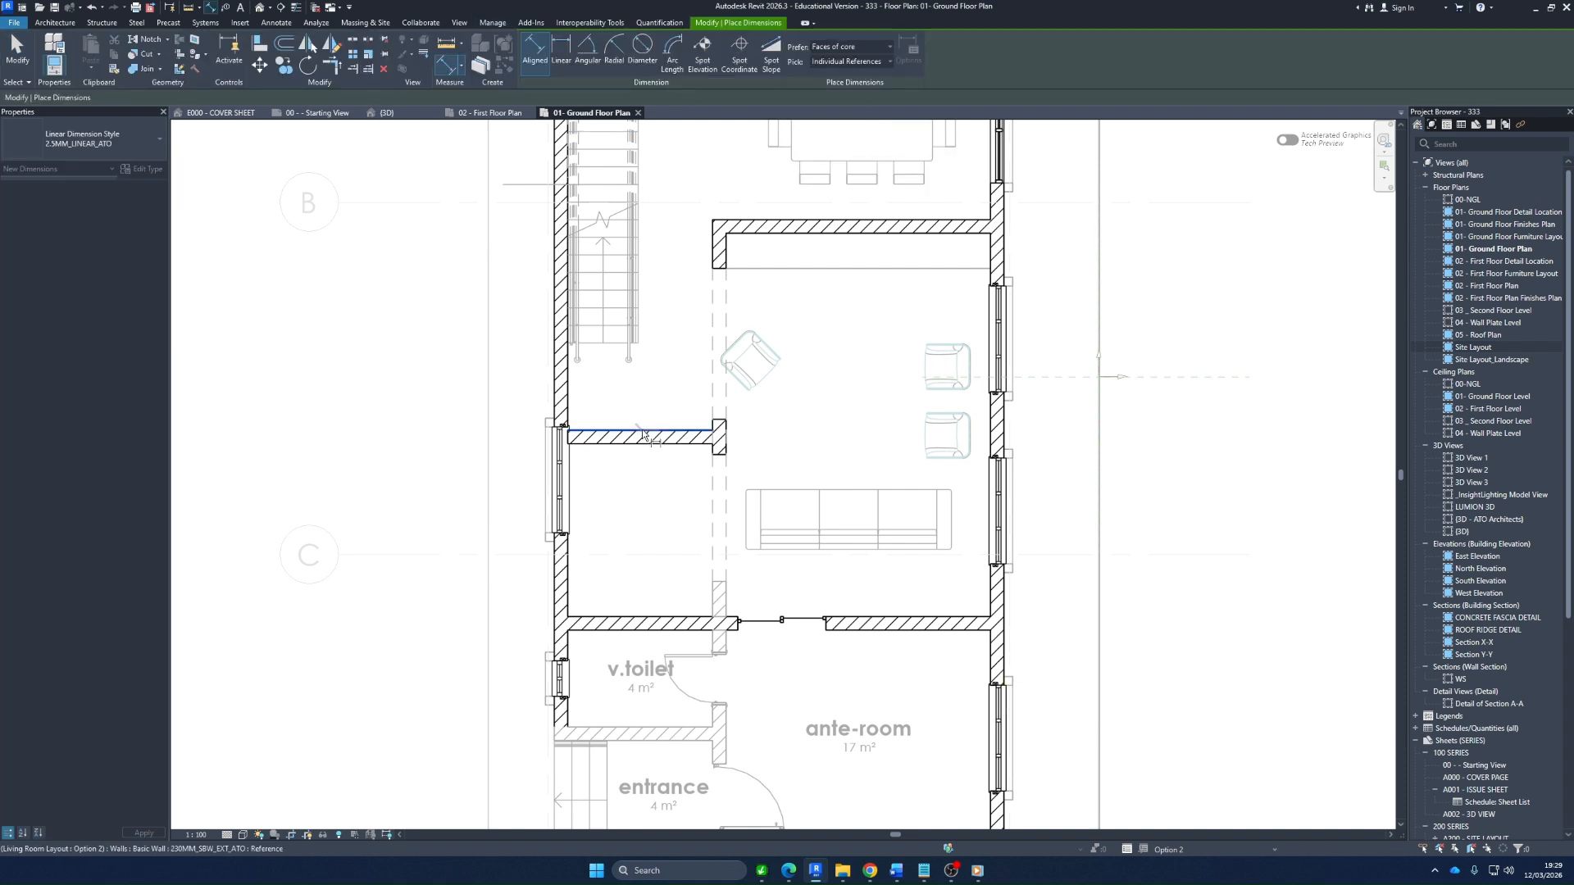
{"action": "left_click", "coordinate": [614, 344]}
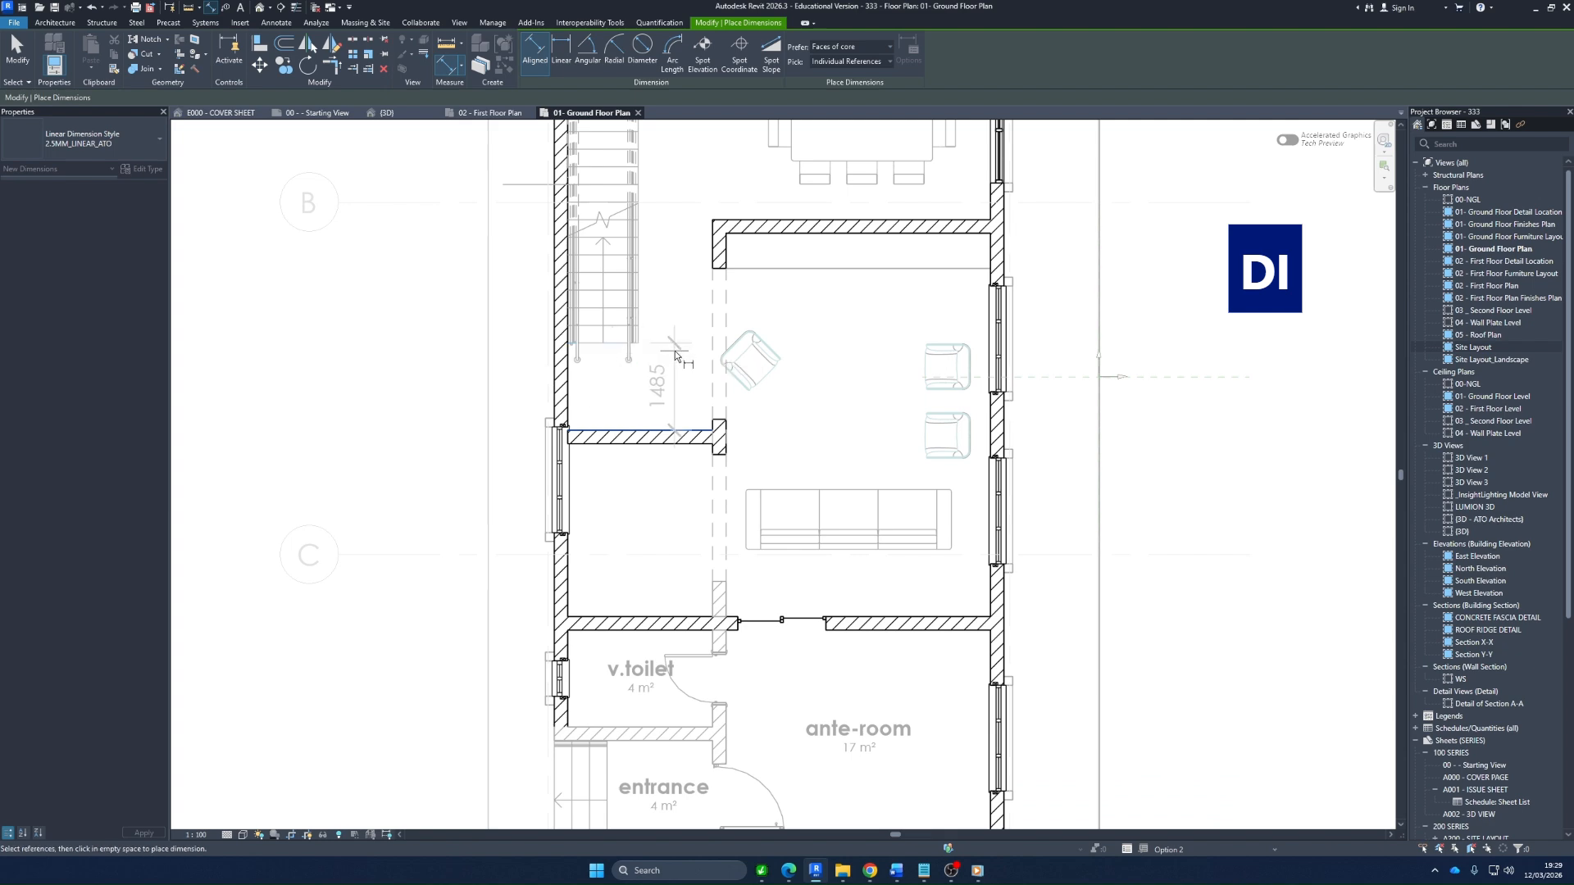
{"action": "left_click", "coordinate": [674, 352]}
Move the new lobby wall by setting its distance from the stair to 1350 mm
{"action": "scroll", "coordinate": [633, 481], "scroll_direction": "up", "scroll_amount": 2}
{"action": "key", "text": "Escape"}
{"action": "left_click", "coordinate": [639, 429]}
{"action": "left_click", "coordinate": [675, 357]}
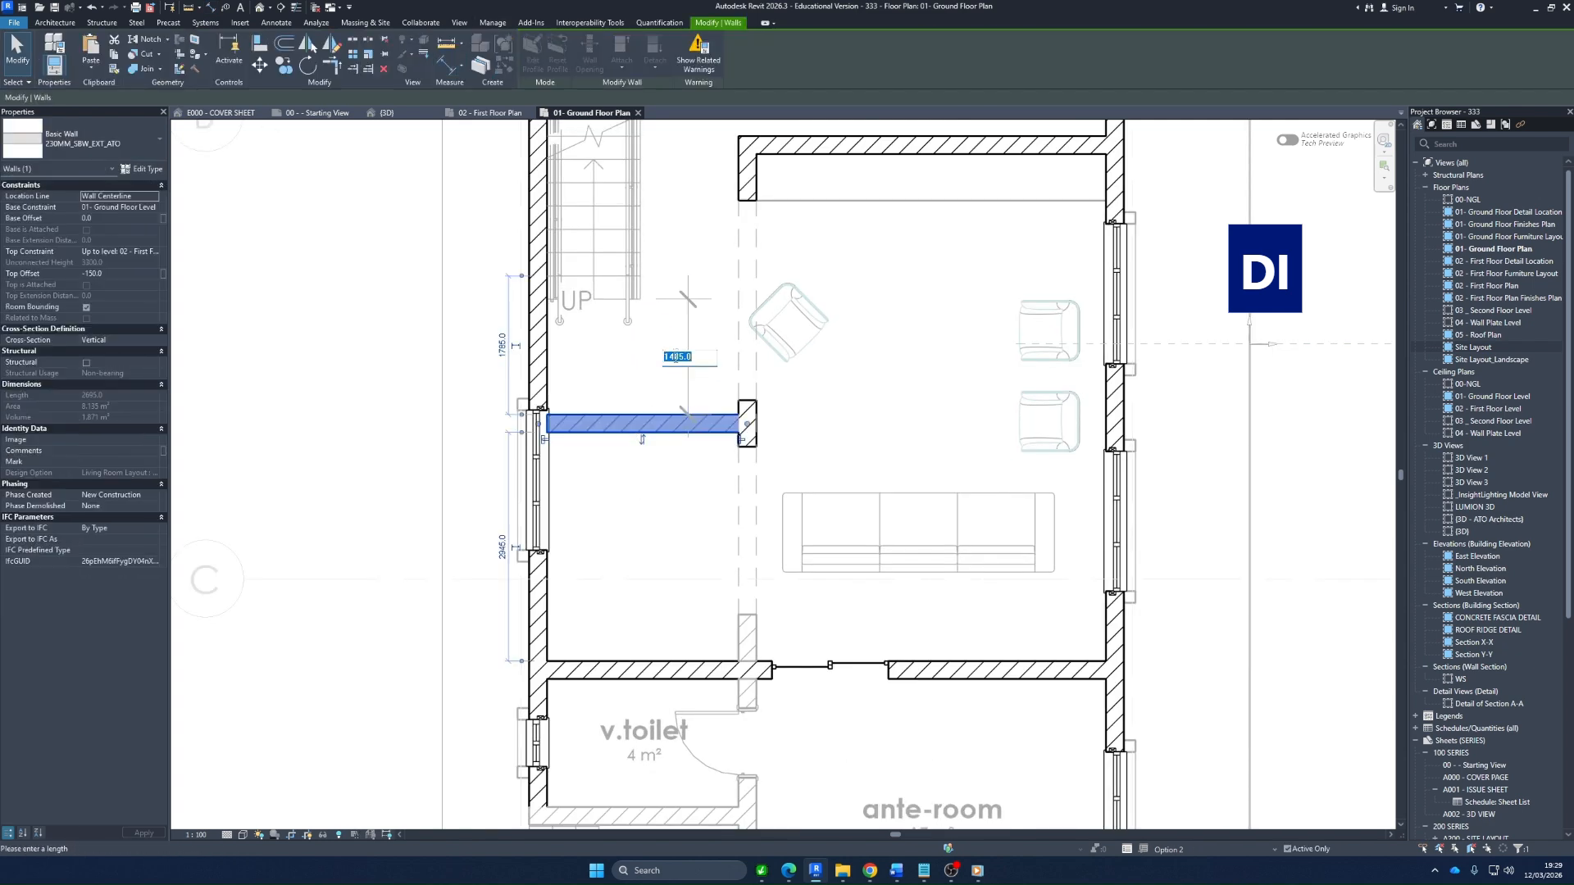
{"action": "type", "text": "1"}
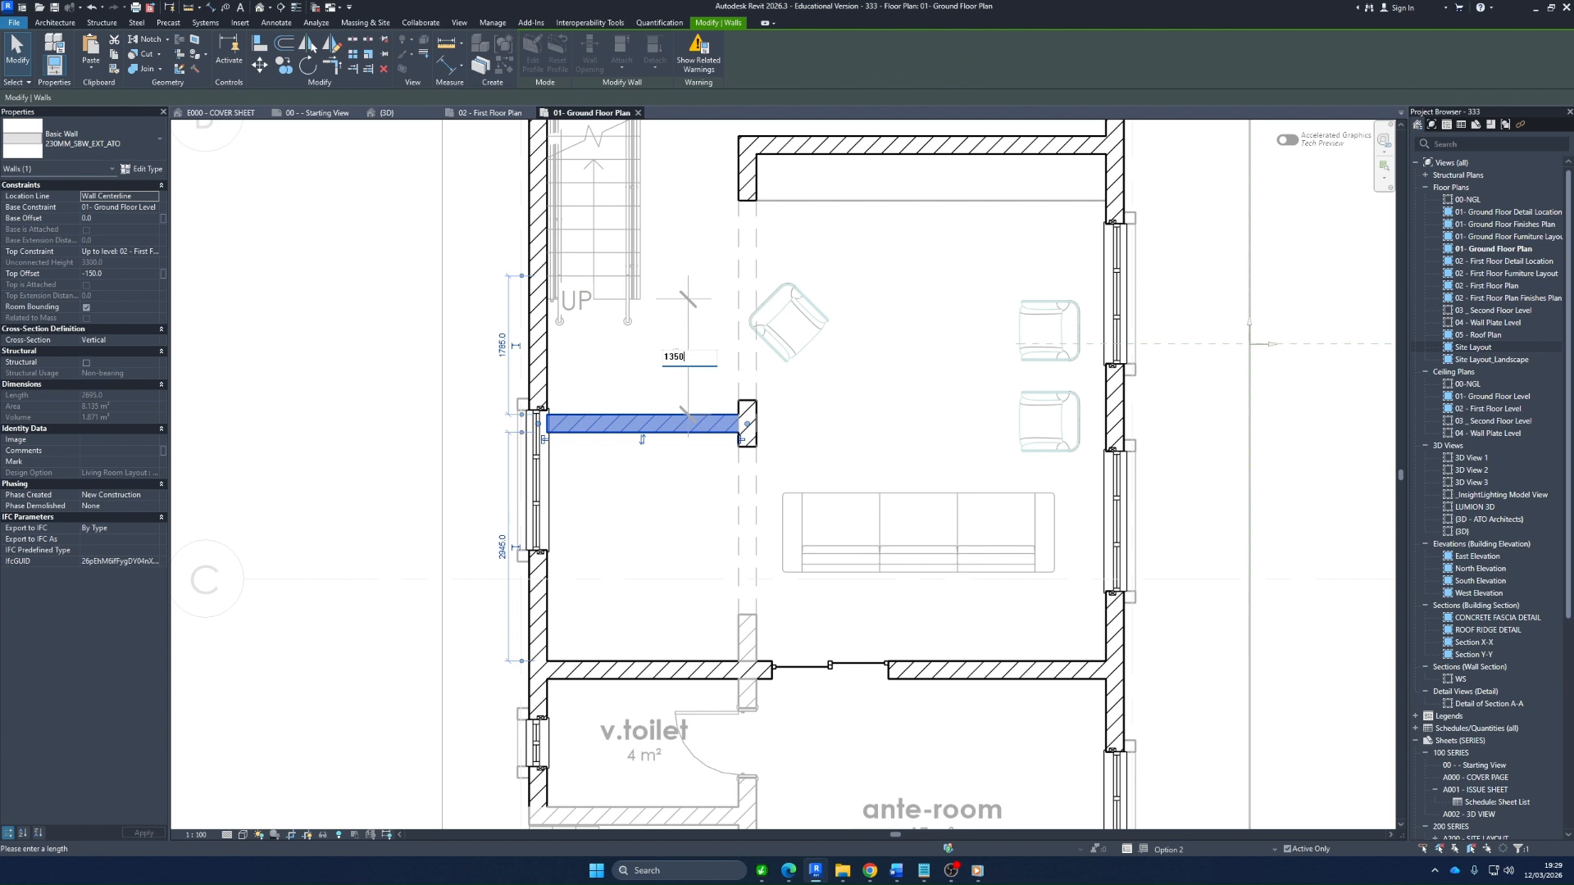
{"action": "type", "text": "350"}
{"action": "key", "text": "Return"}
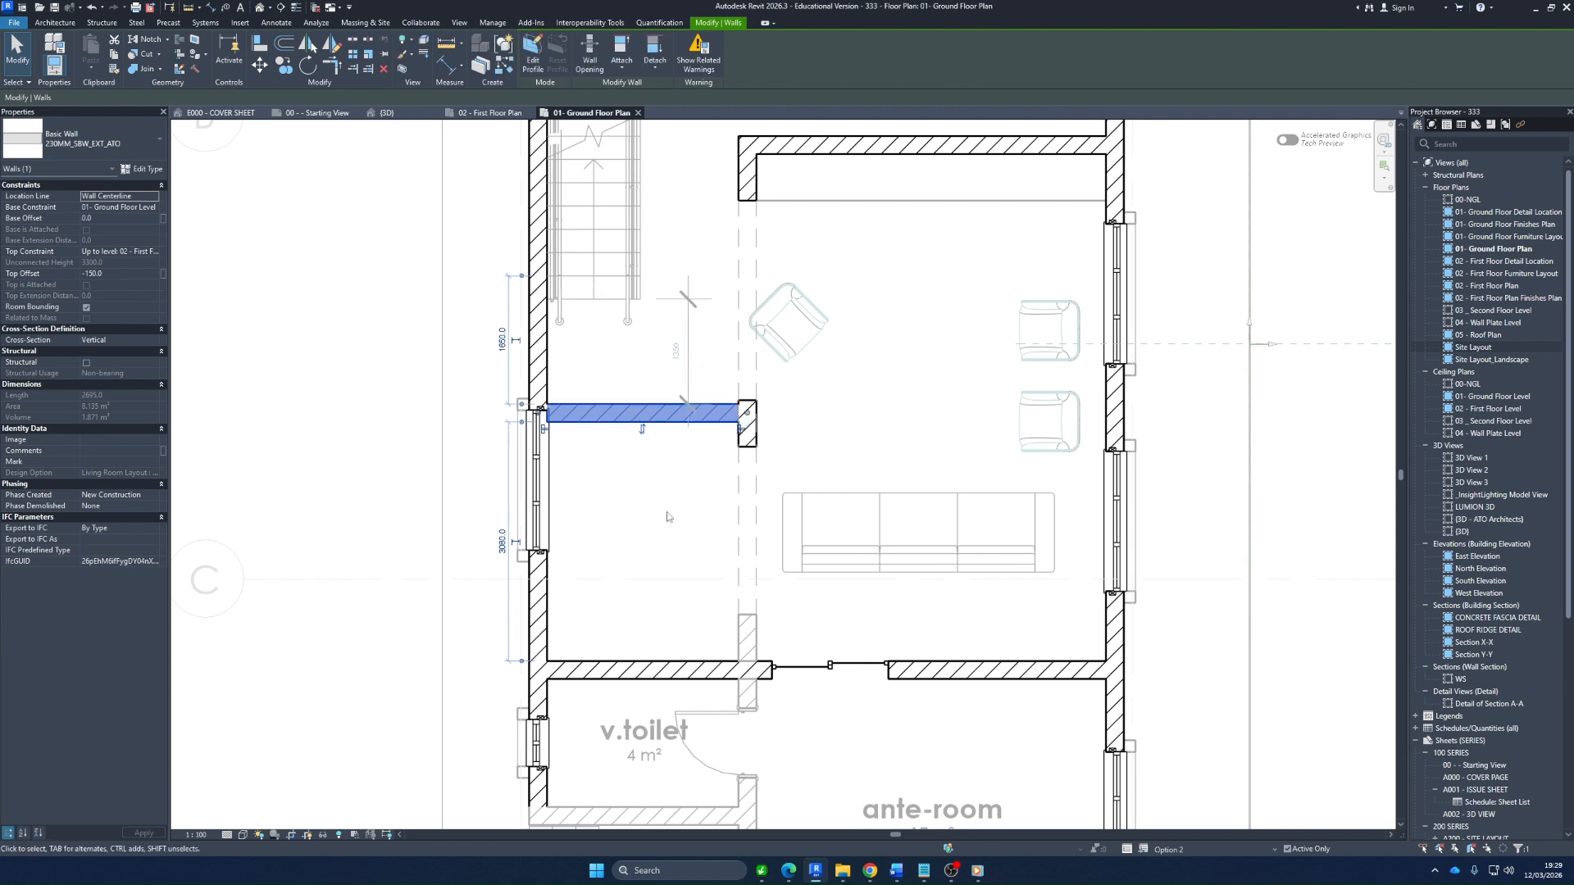
{"action": "key", "text": "Escape"}
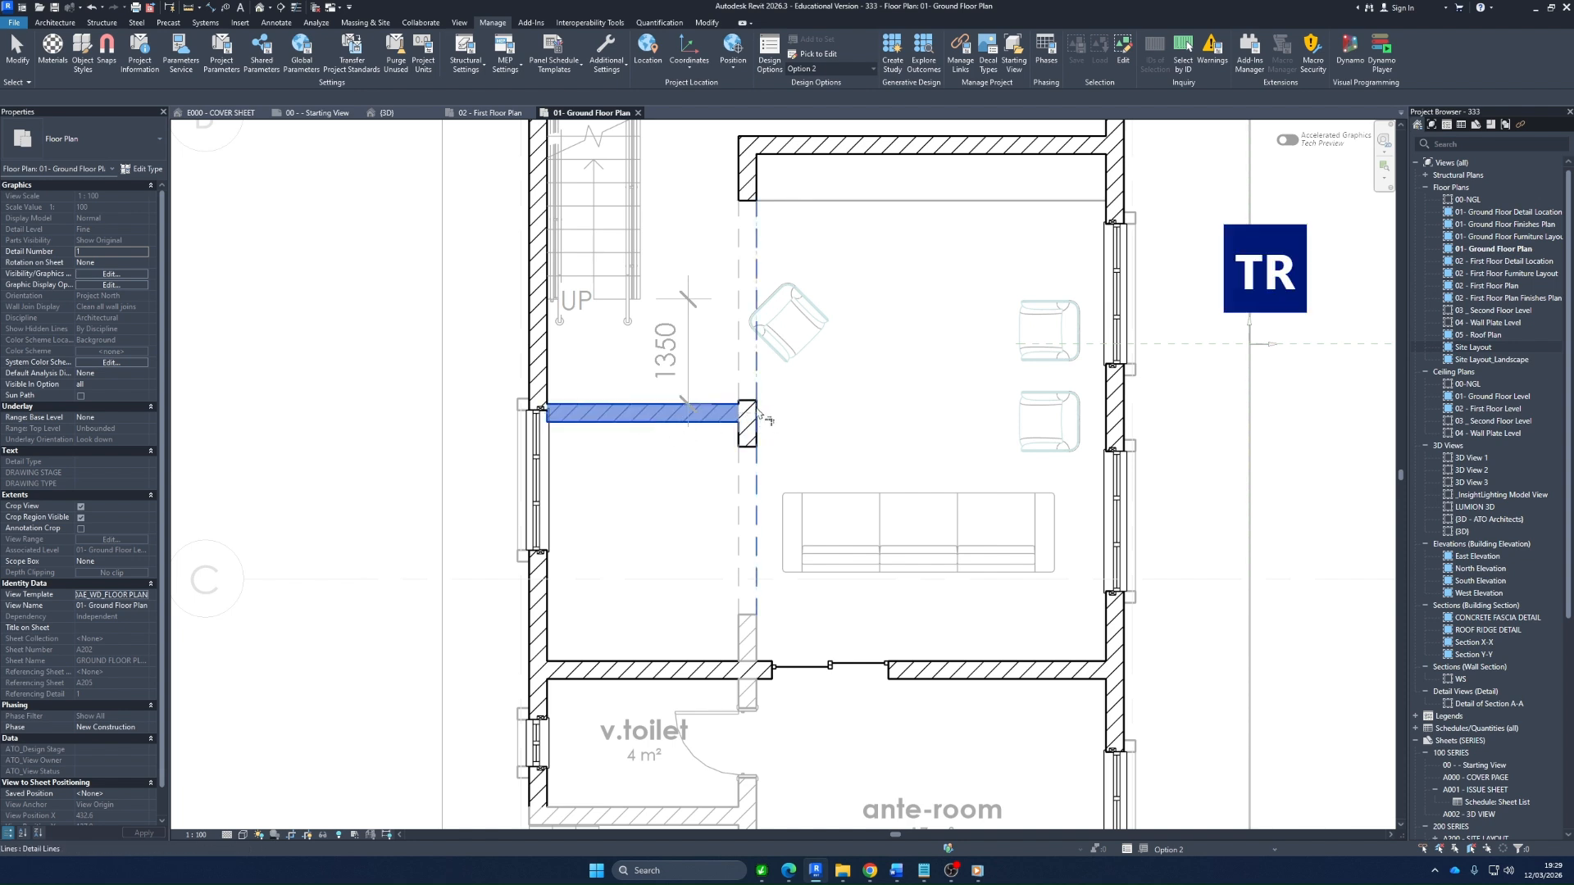
Use Trim/Extend to Corner to join the upper wall stub and the pier into a continuous wall meeting the new lobby wall
{"action": "left_click", "coordinate": [745, 180]}
{"action": "left_click", "coordinate": [747, 406]}
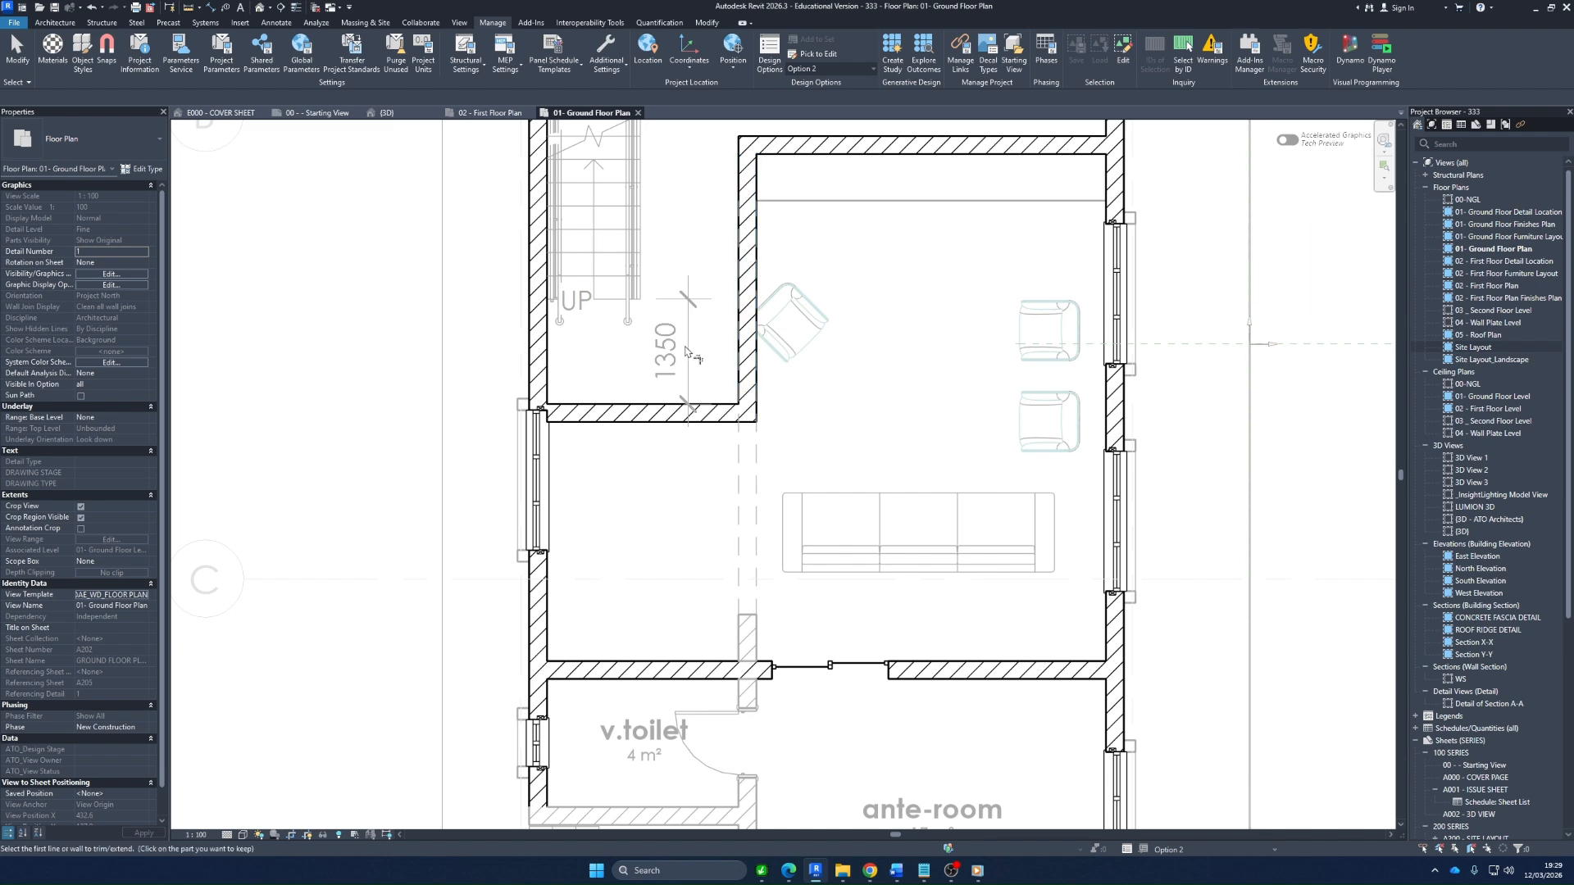
{"action": "scroll", "coordinate": [752, 436], "scroll_direction": "down", "scroll_amount": 3}
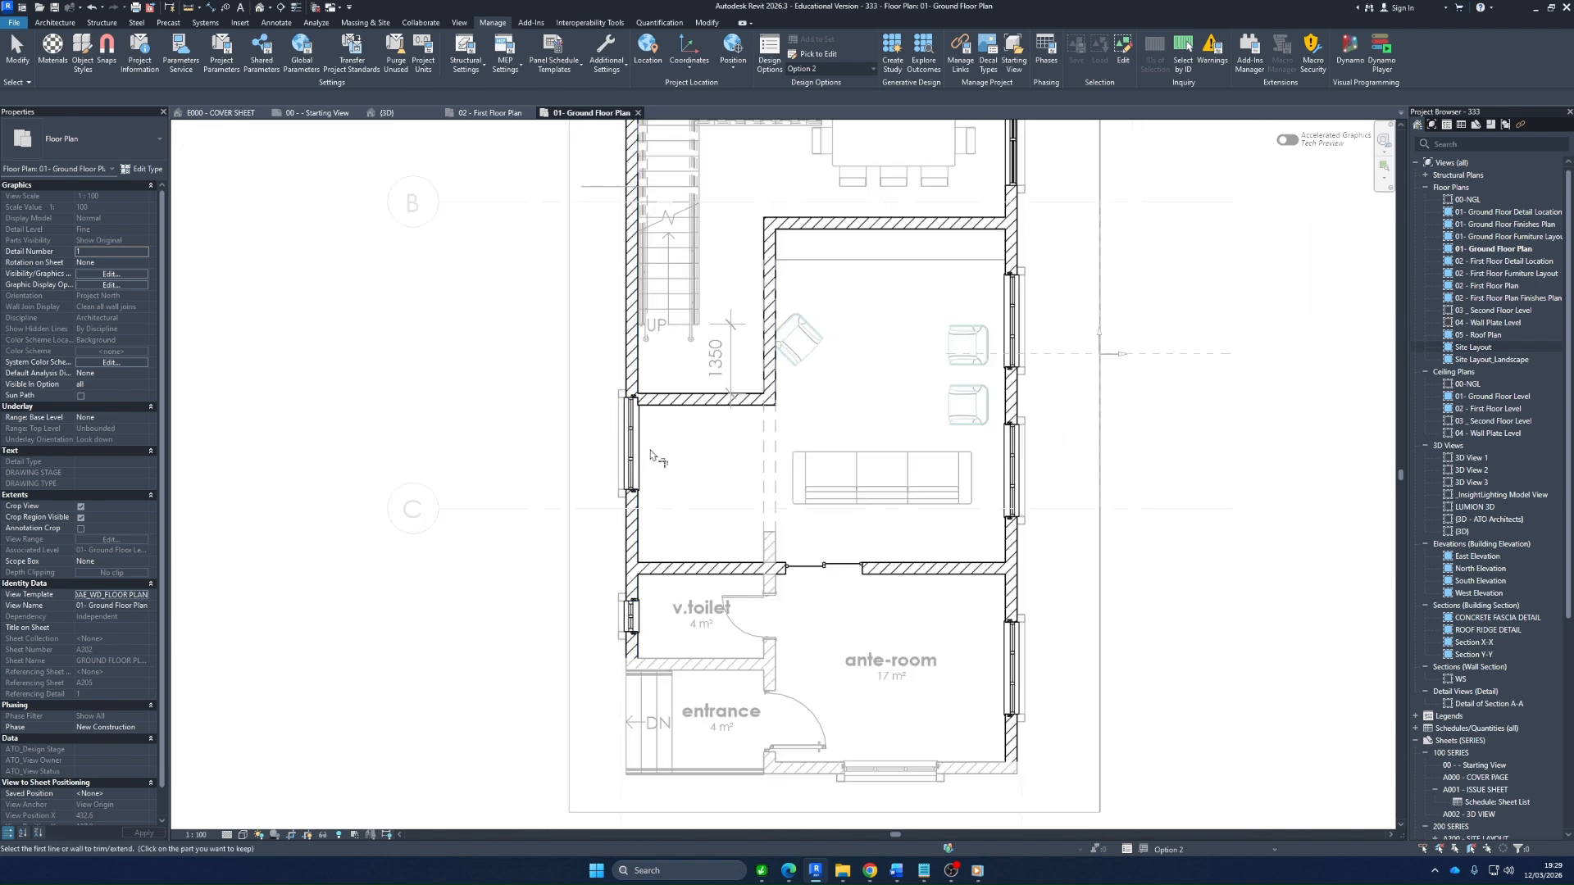
{"action": "key", "text": "Escape"}
Slide the lobby side window along its wall to sit about 580 mm clear of the new lobby wall
{"action": "scroll", "coordinate": [625, 422], "scroll_direction": "up", "scroll_amount": 3}
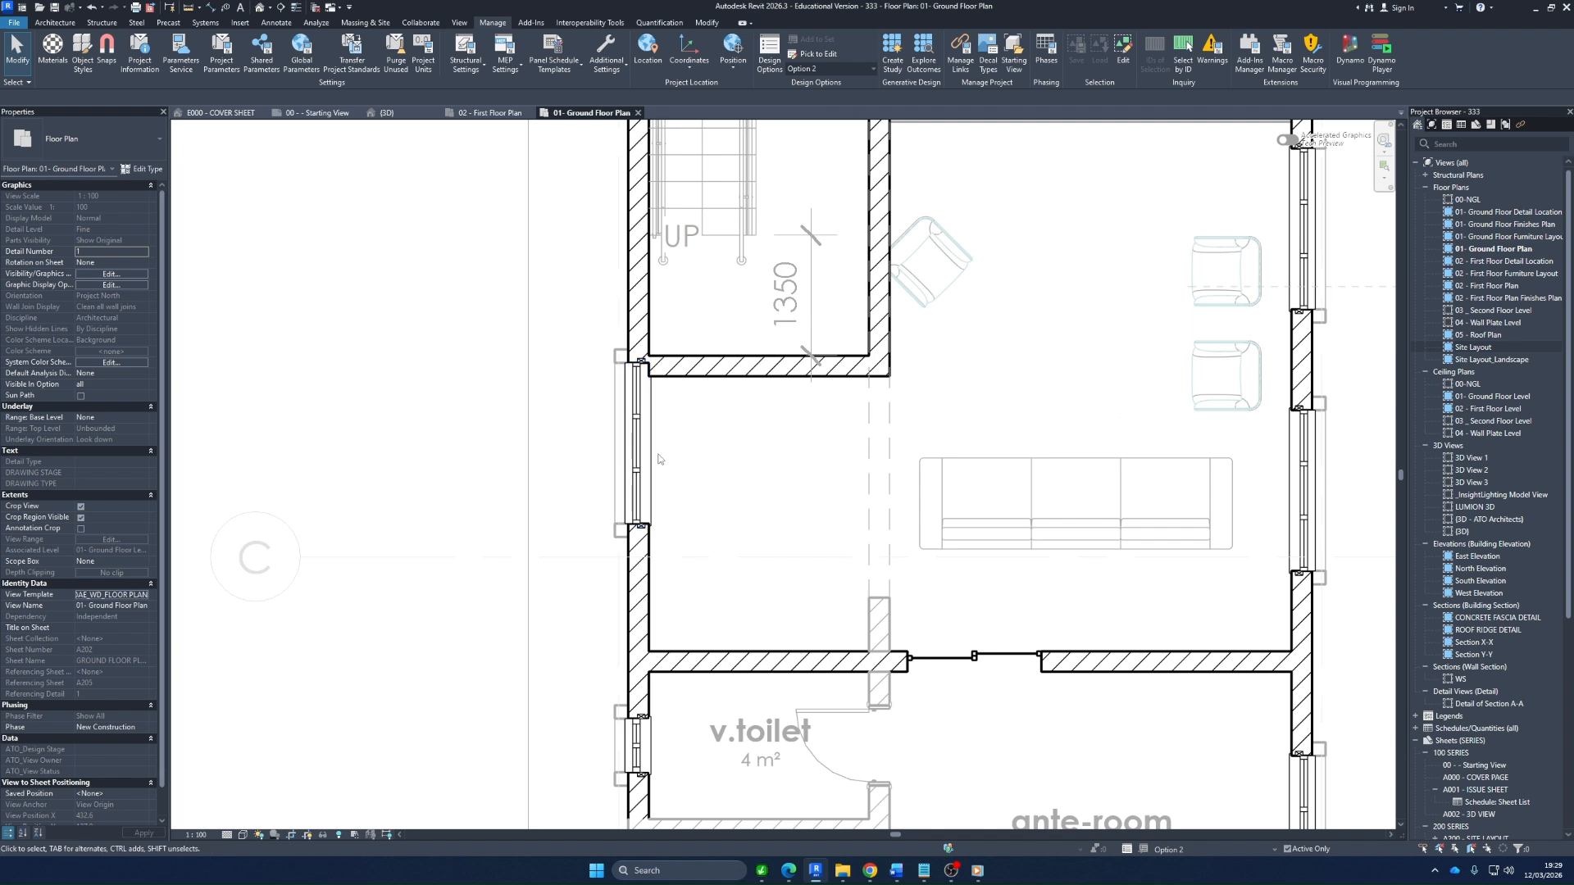
{"action": "left_click", "coordinate": [652, 435]}
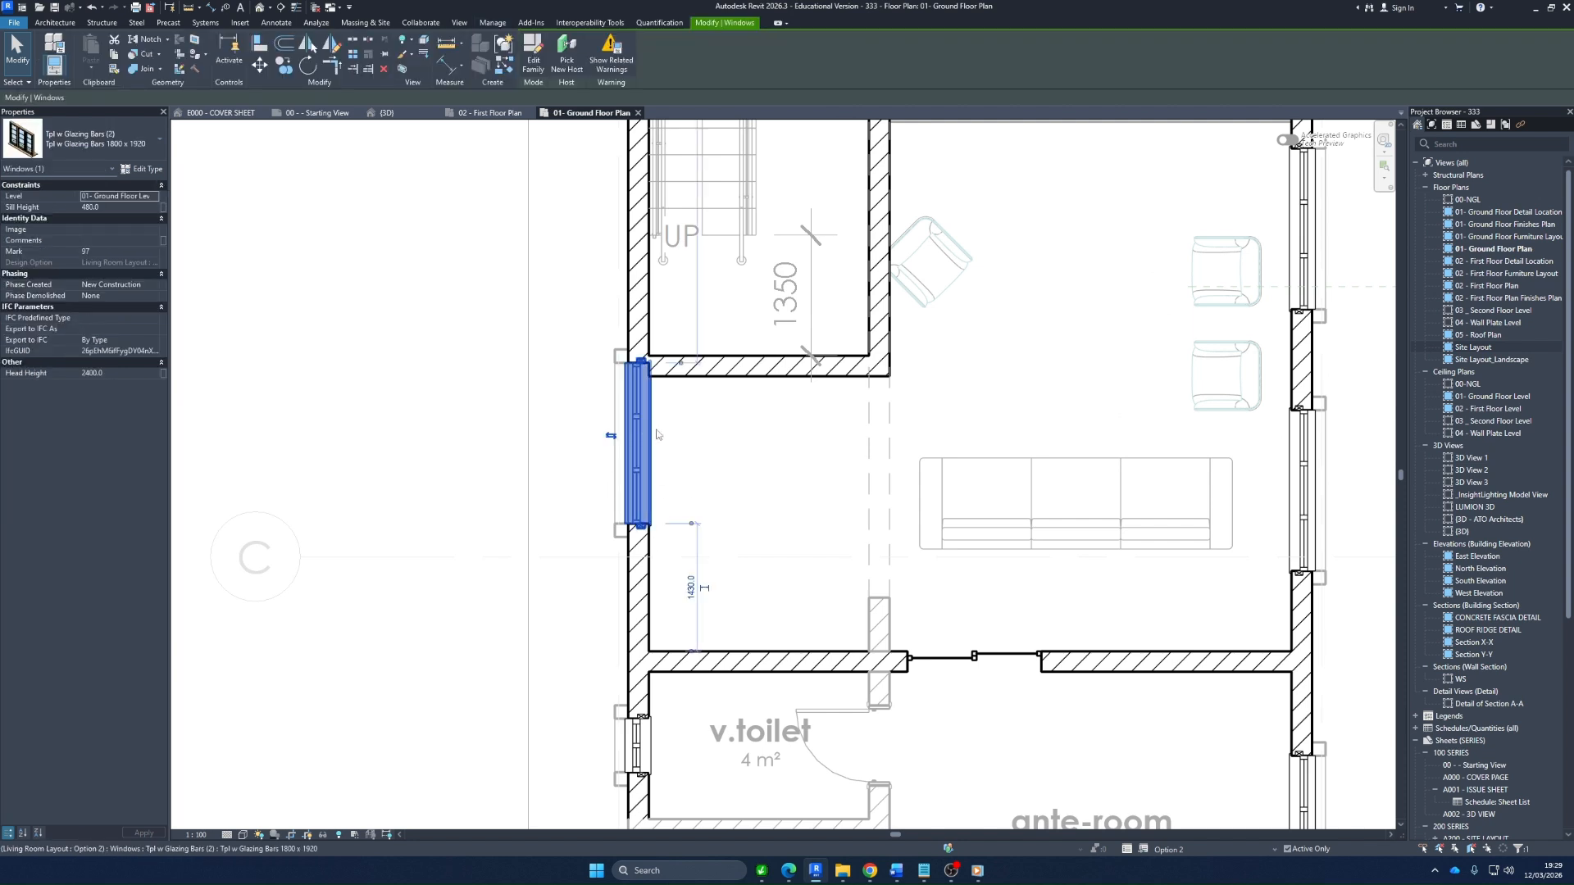
{"action": "left_click_drag", "start_coordinate": [643, 414], "coordinate": [643, 477]}
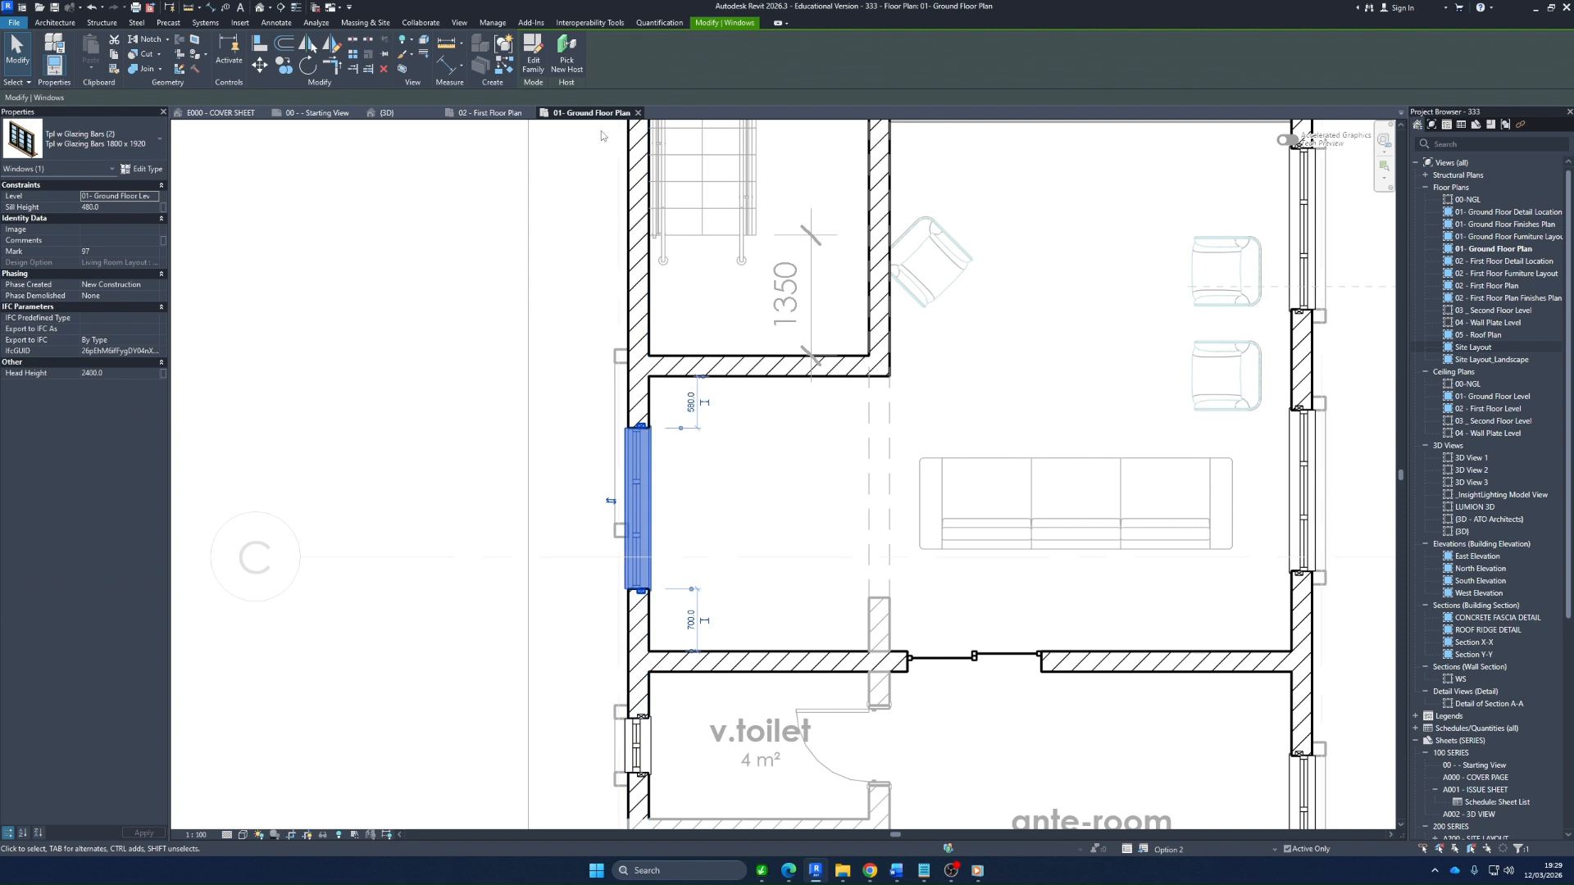
Centre the side window between the new lobby wall and the v.toilet wall with an equality dimension, and delete that dimension
{"action": "left_click", "coordinate": [448, 65]}
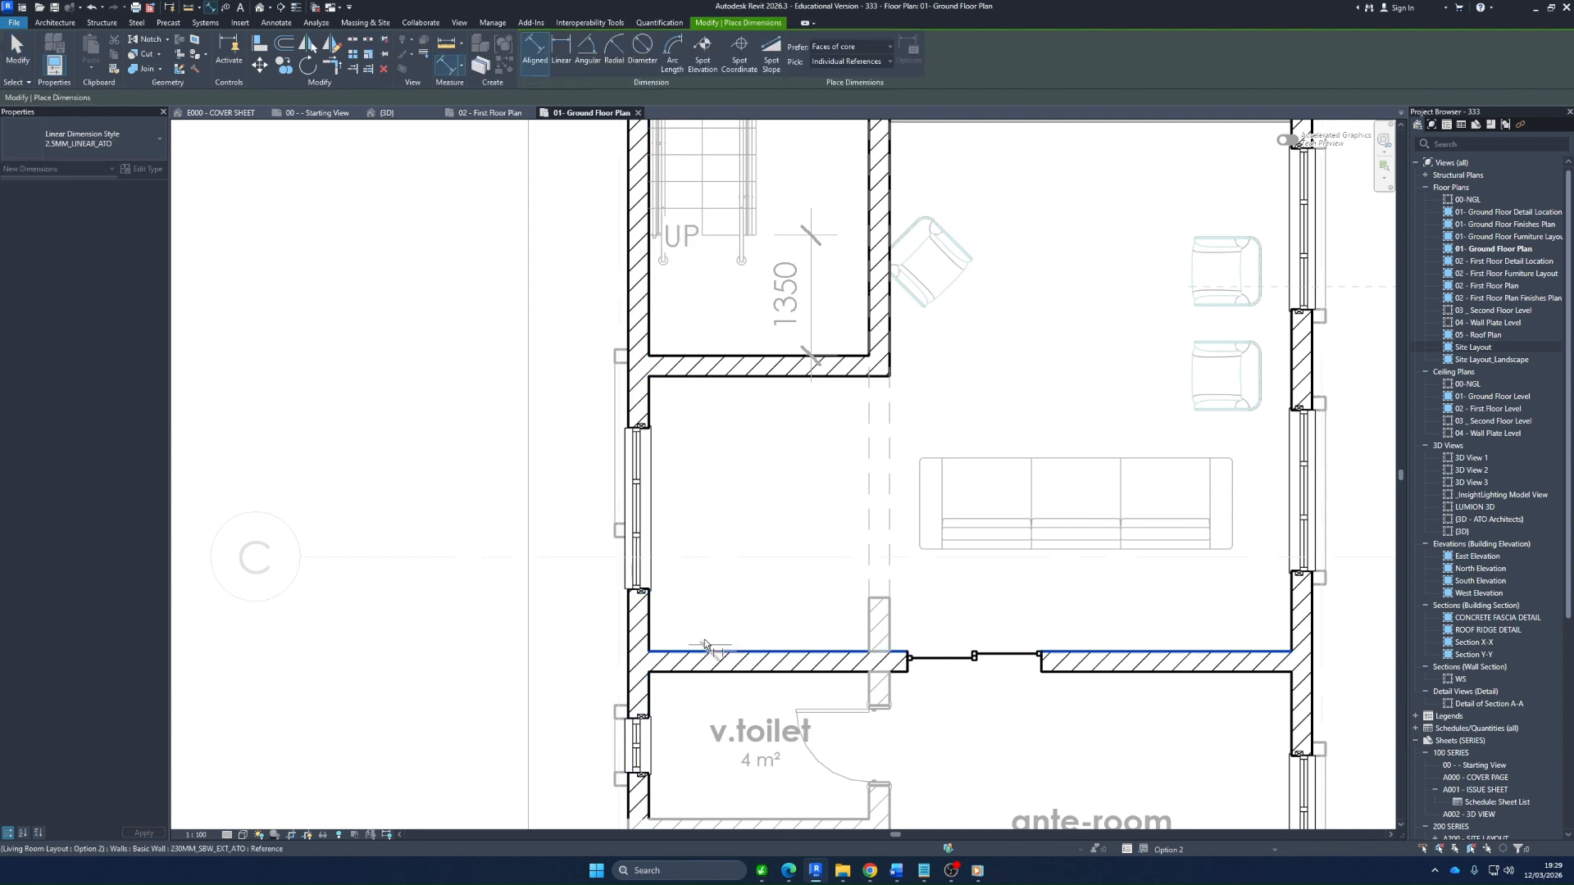
{"action": "left_click", "coordinate": [640, 509]}
{"action": "left_click", "coordinate": [758, 376]}
{"action": "left_click", "coordinate": [760, 456]}
{"action": "left_click", "coordinate": [769, 538]}
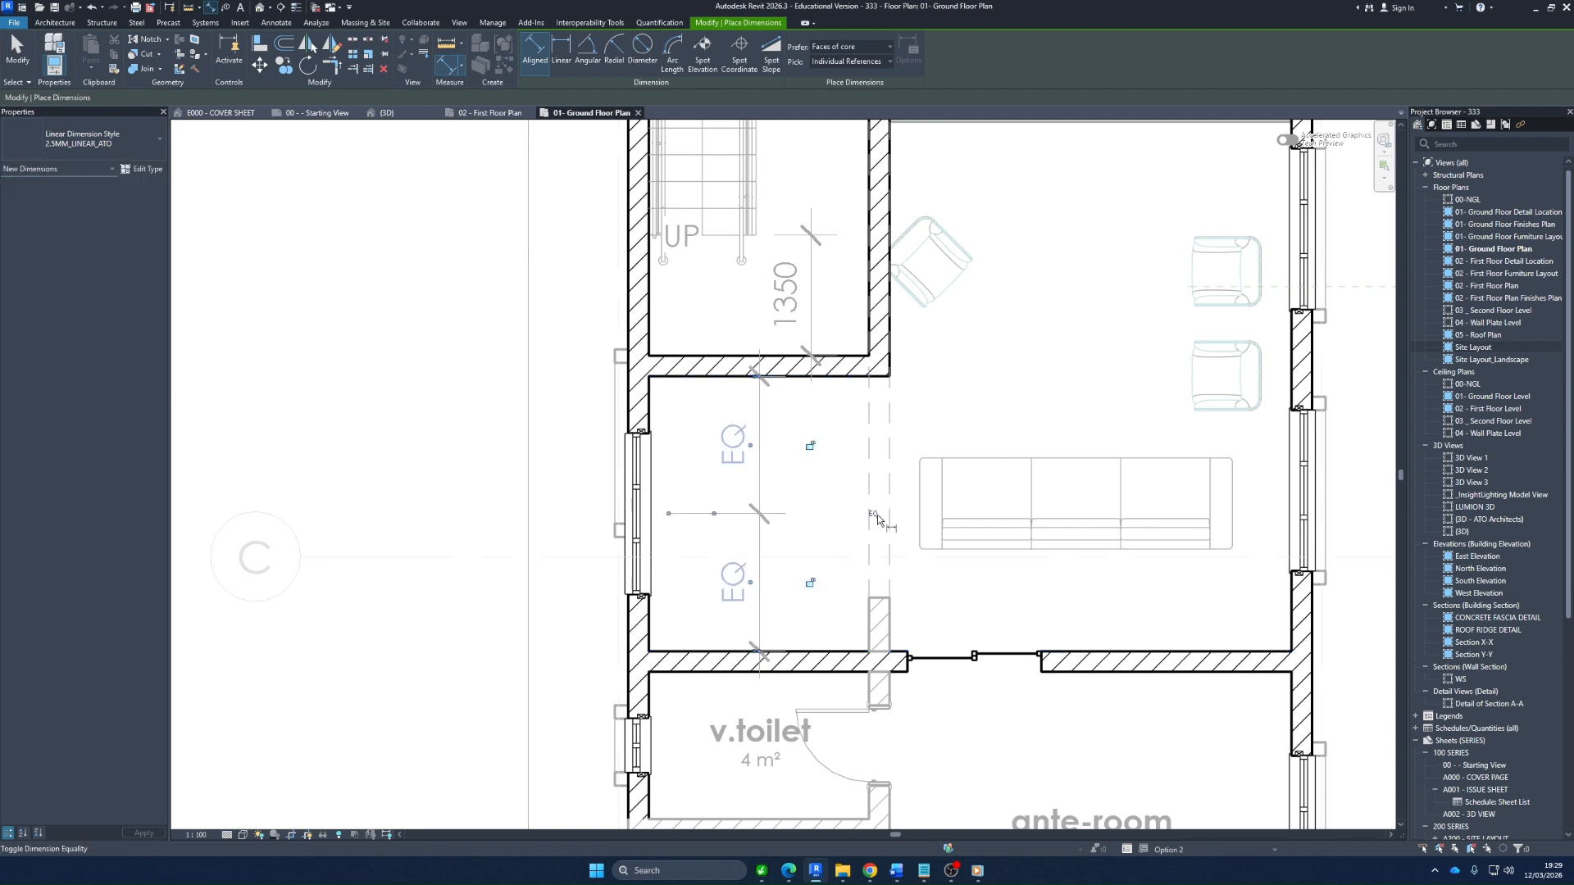
{"action": "key", "text": "Escape"}
{"action": "left_click", "coordinate": [762, 502]}
{"action": "key", "text": "Delete"}
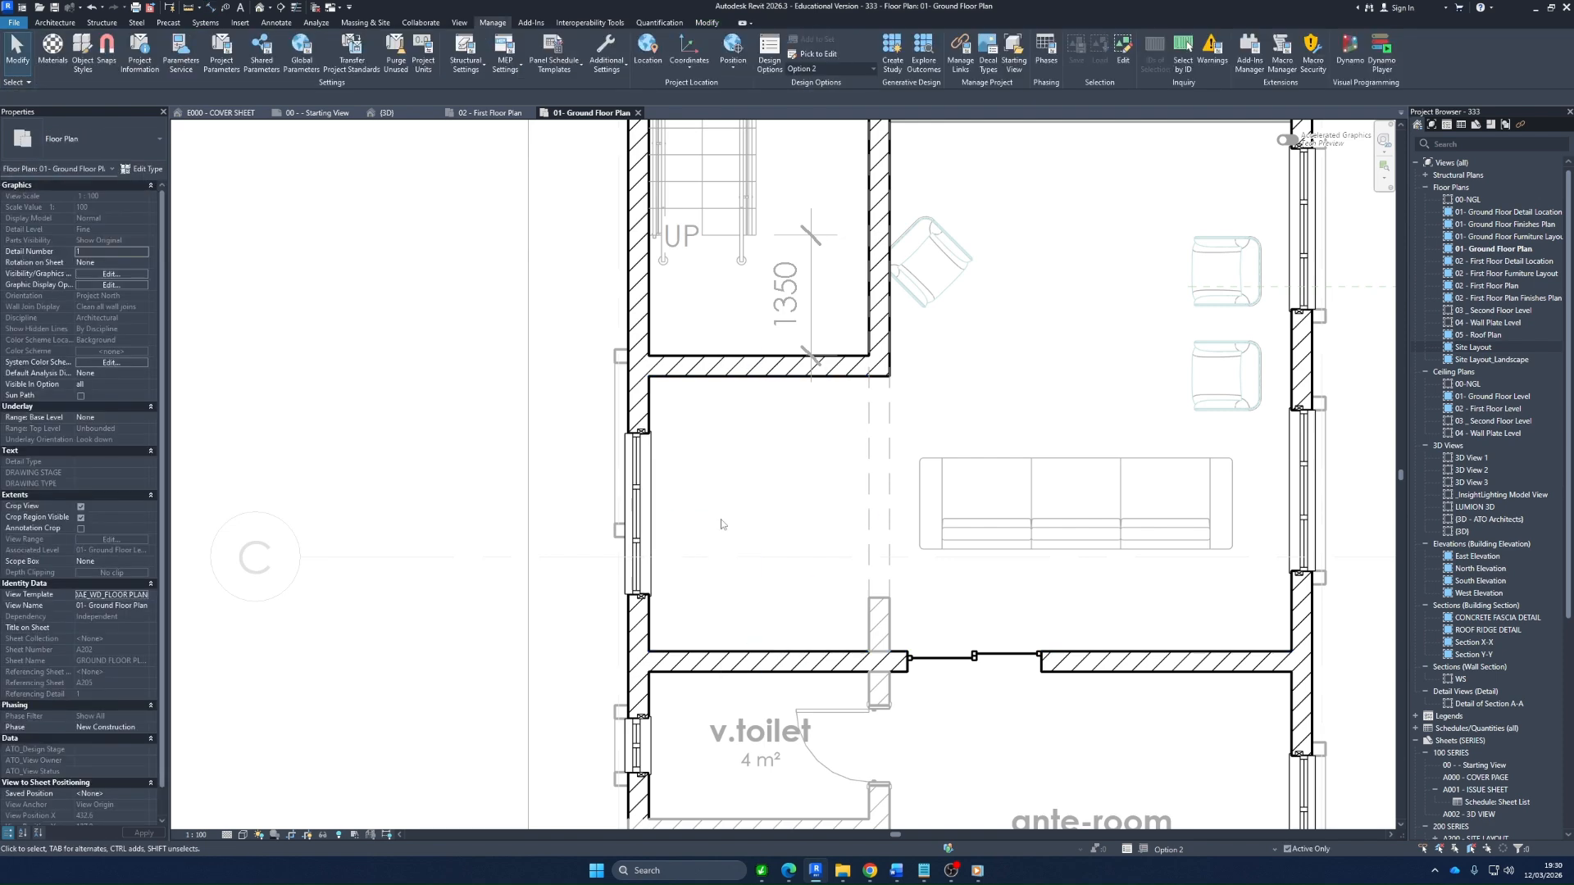
Place a 900 x 2400 mm interior timber door in the new lobby wall, opening towards the stair, 150 mm from the adjacent wall
{"action": "scroll", "coordinate": [682, 570], "scroll_direction": "down", "scroll_amount": 2}
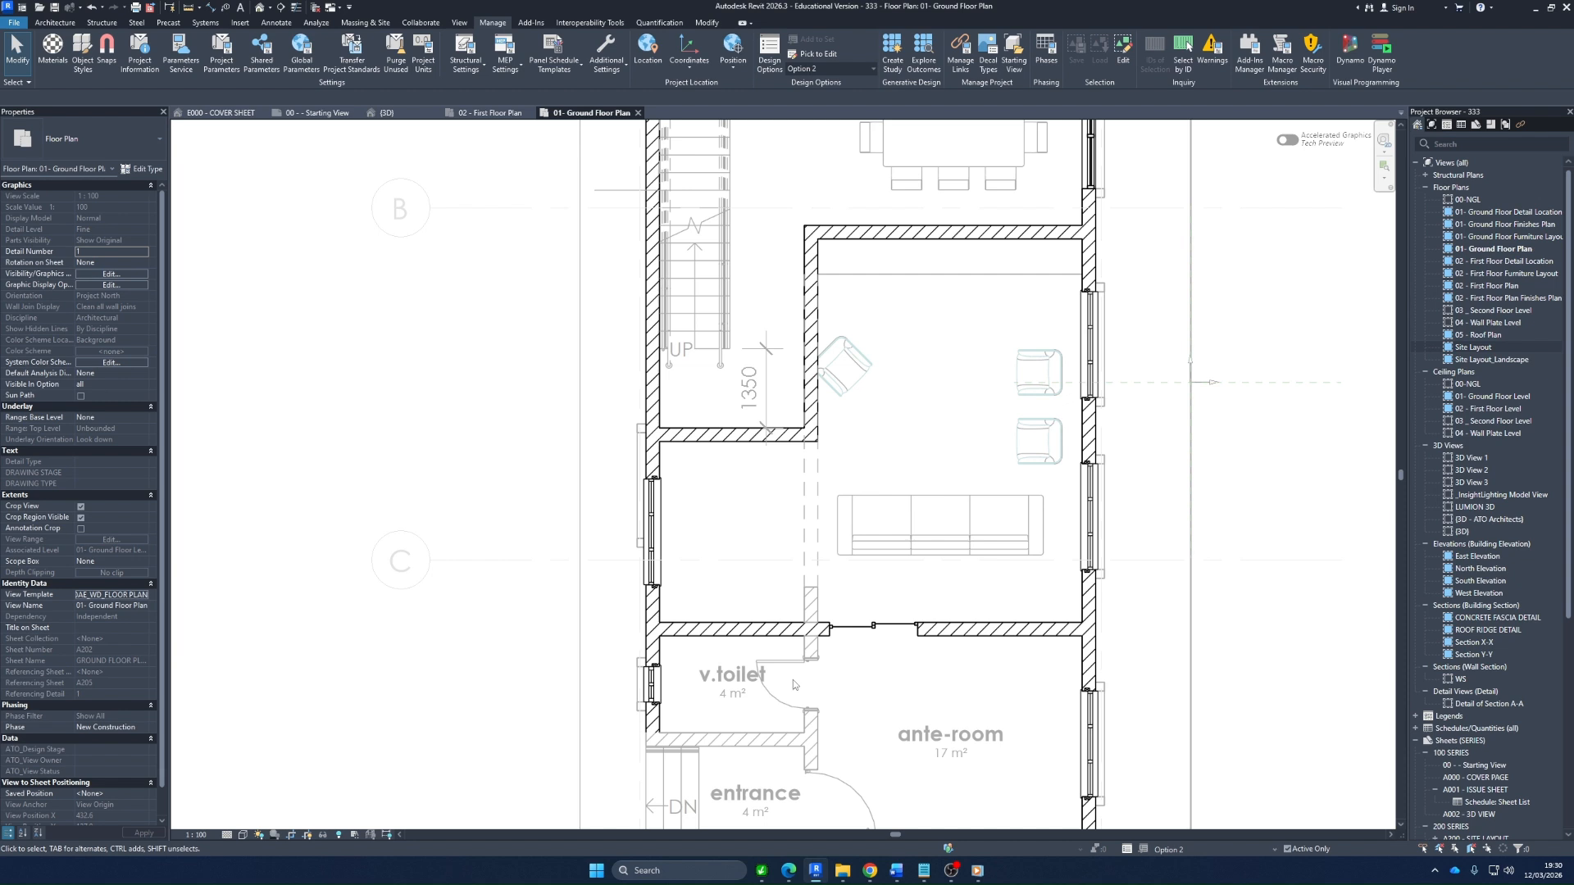
{"action": "scroll", "coordinate": [792, 360], "scroll_direction": "up", "scroll_amount": 1}
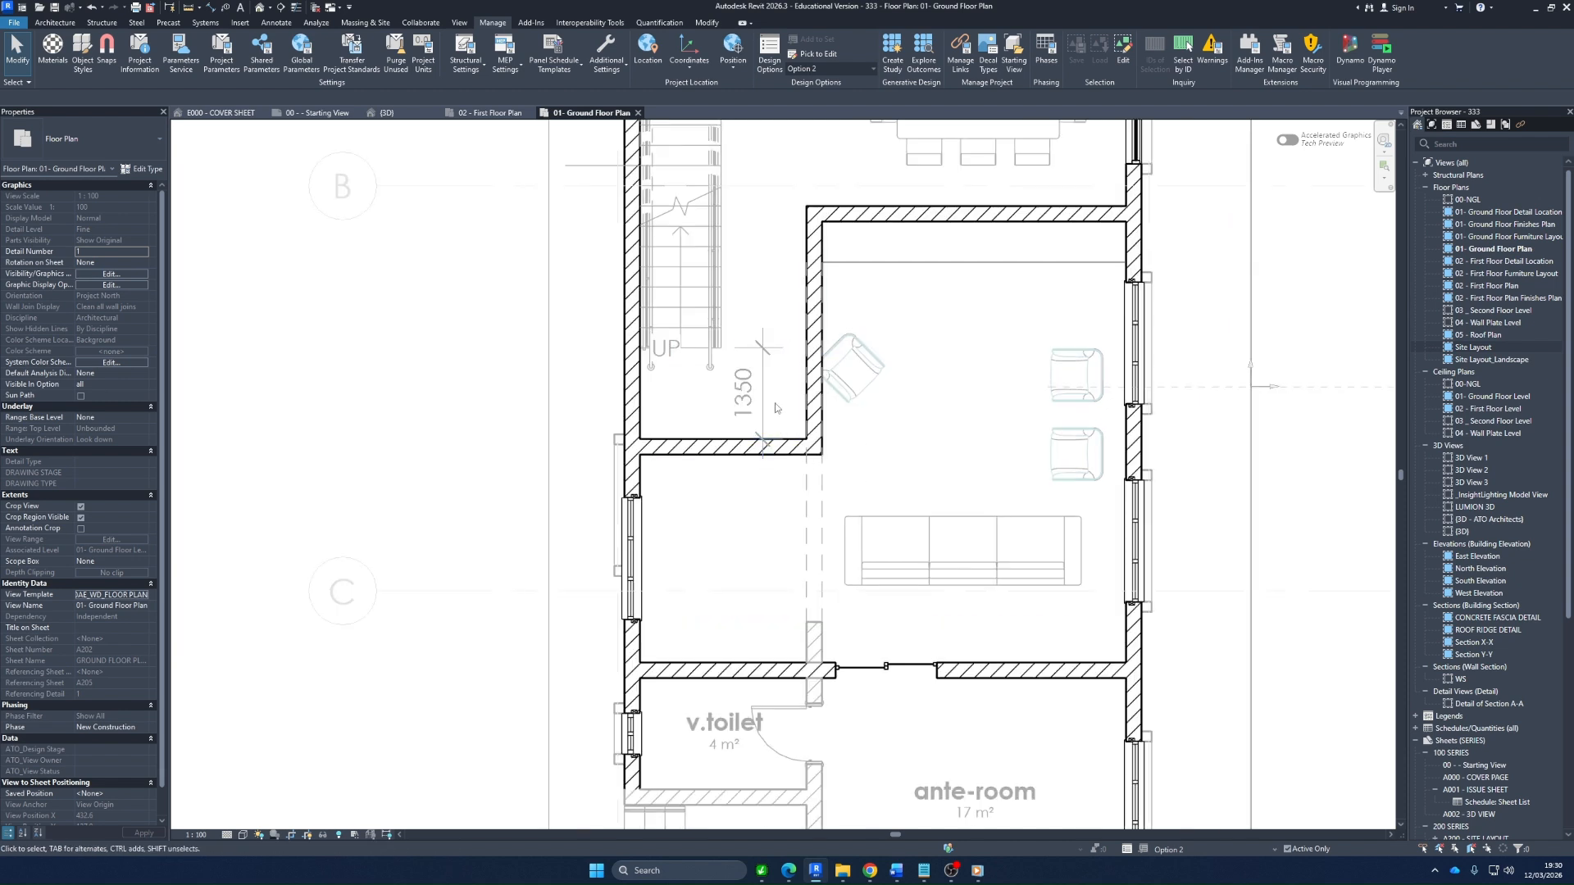
{"action": "key", "text": "r"}
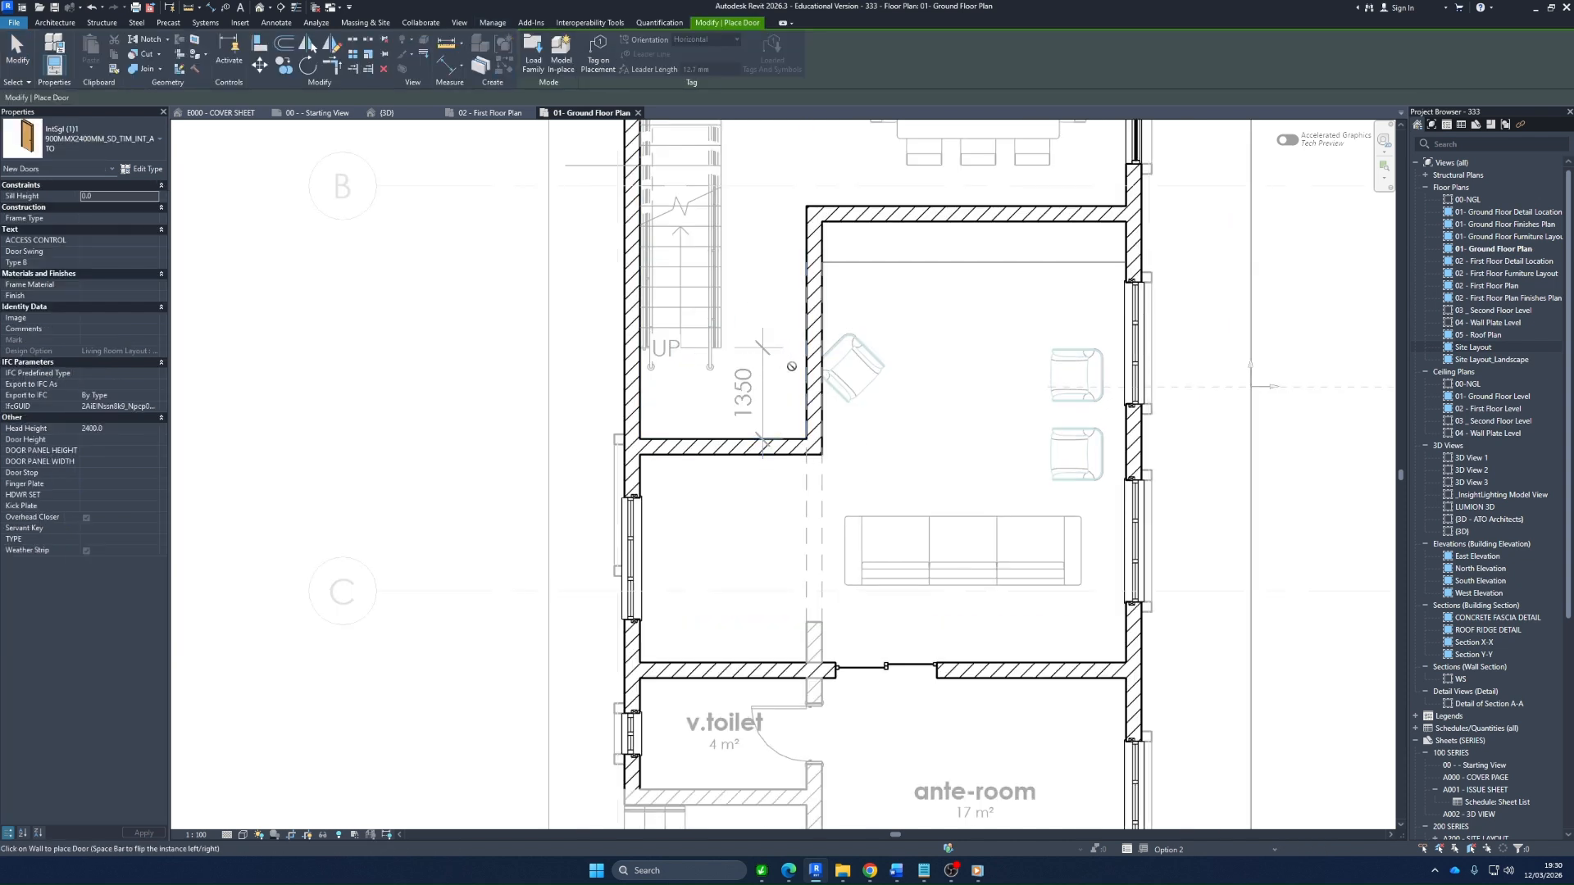
{"action": "left_click", "coordinate": [762, 443]}
{"action": "key", "text": "Escape"}
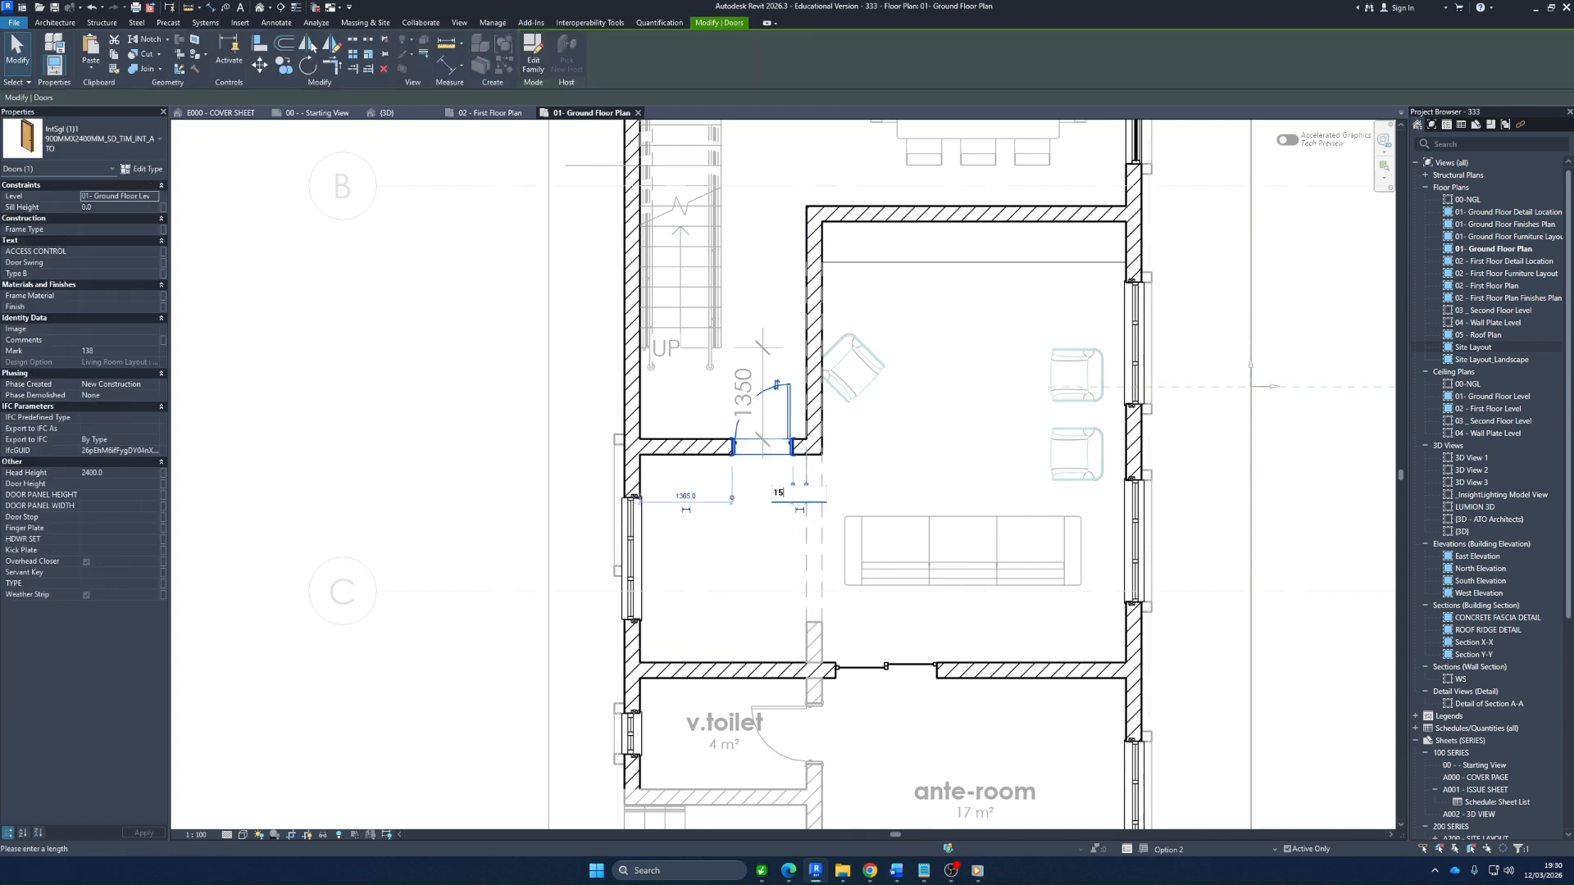
{"action": "type", "text": "0"}
{"action": "key", "text": "Return"}
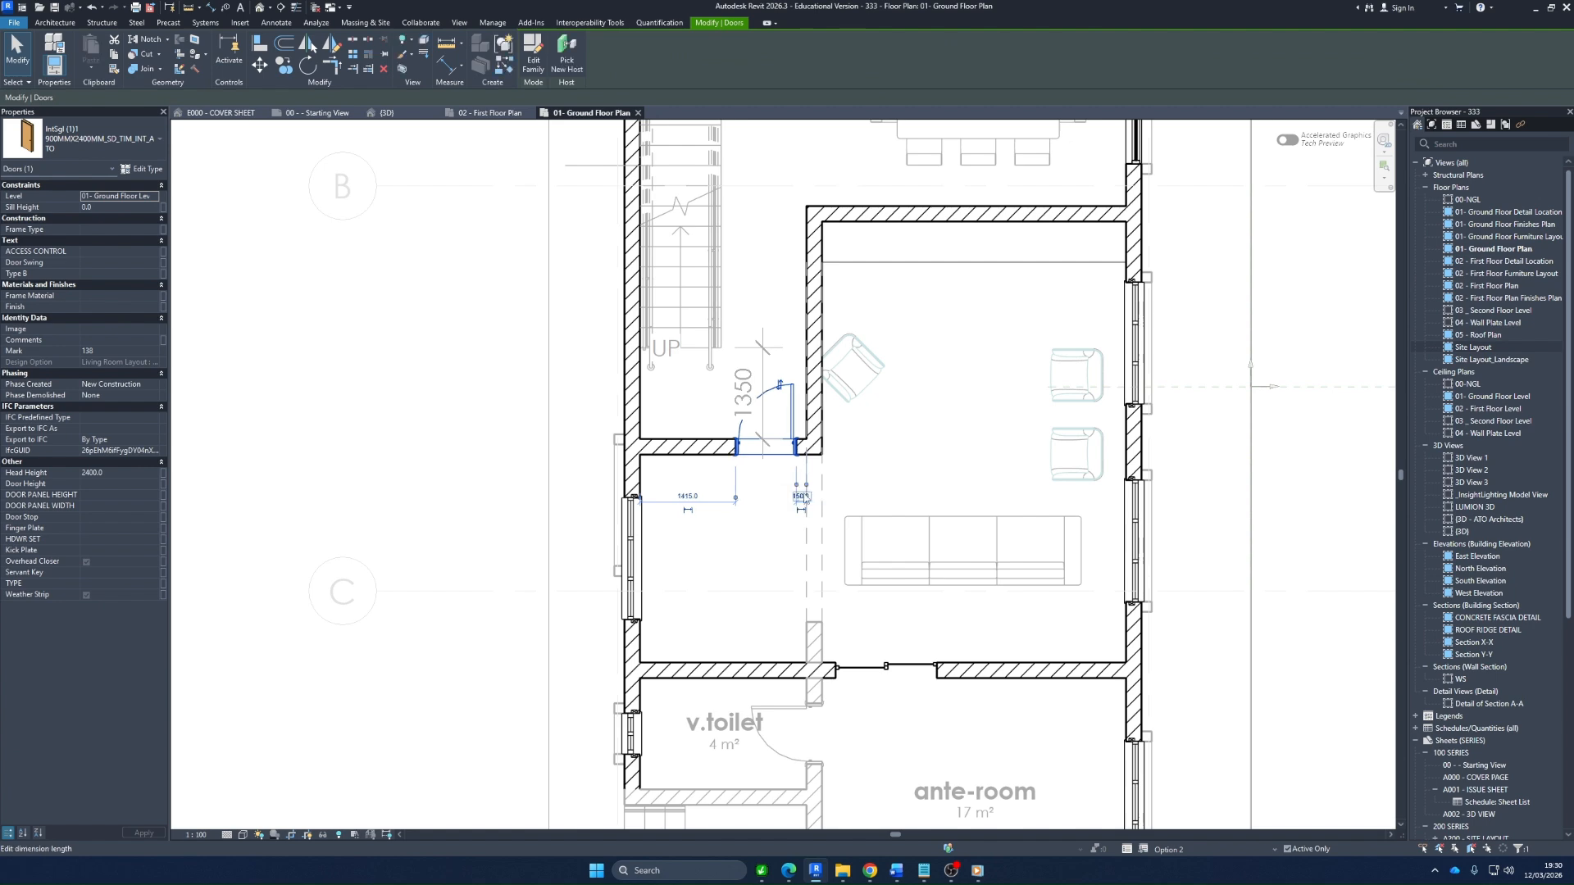
{"action": "left_click", "coordinate": [773, 572]}
Select the 1350 mm dimension between the stair and the new lobby wall, and clear the selection
{"action": "left_click", "coordinate": [759, 377]}
{"action": "key", "text": "Escape"}
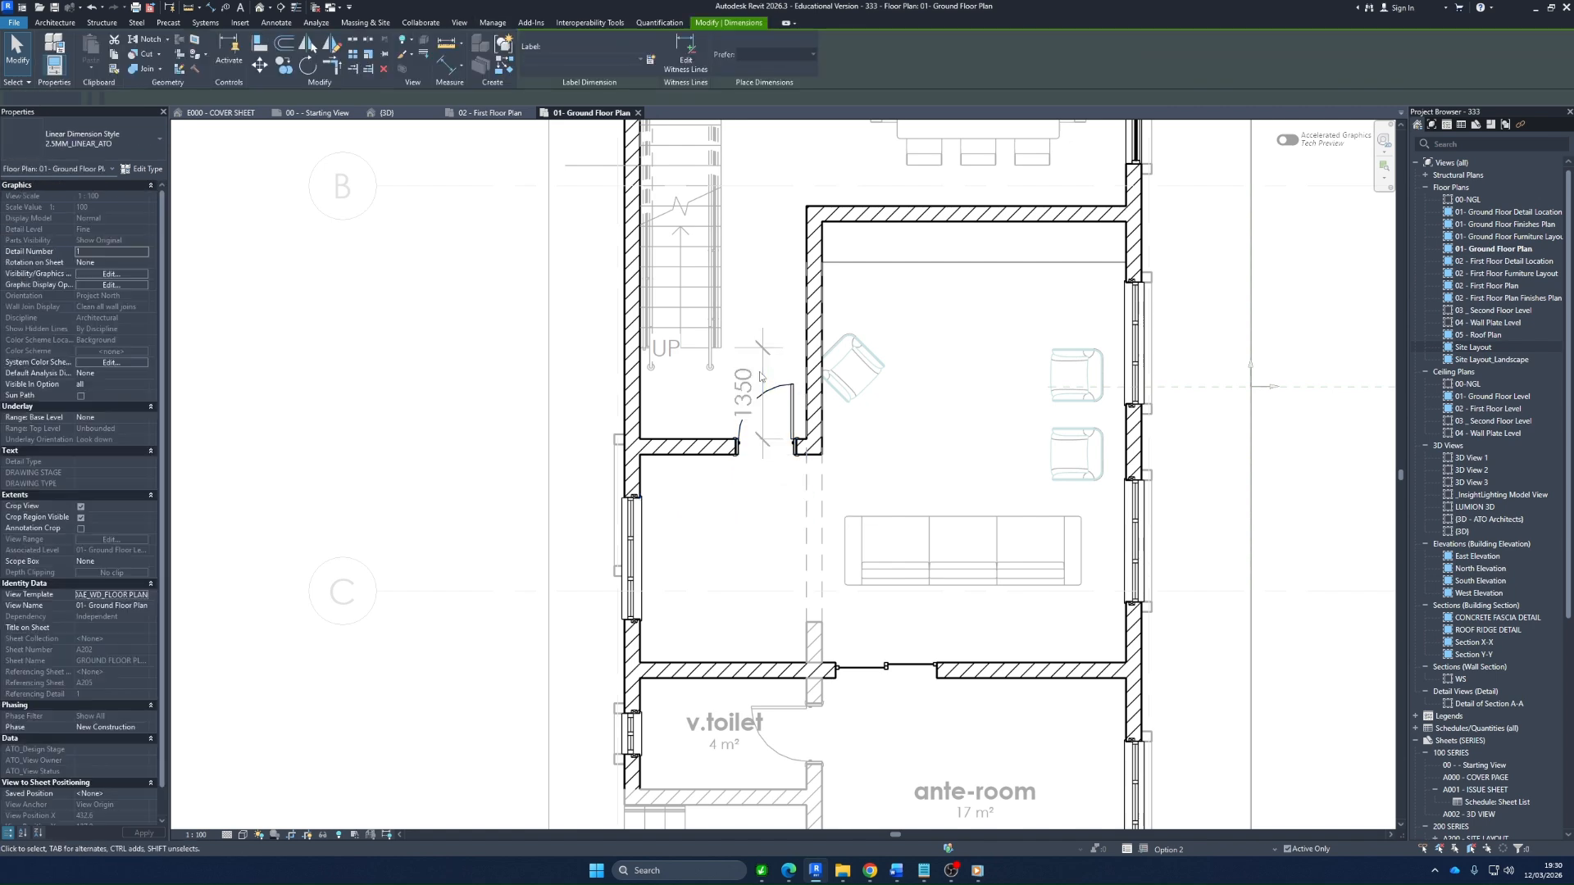
{"action": "key", "text": "Escape"}
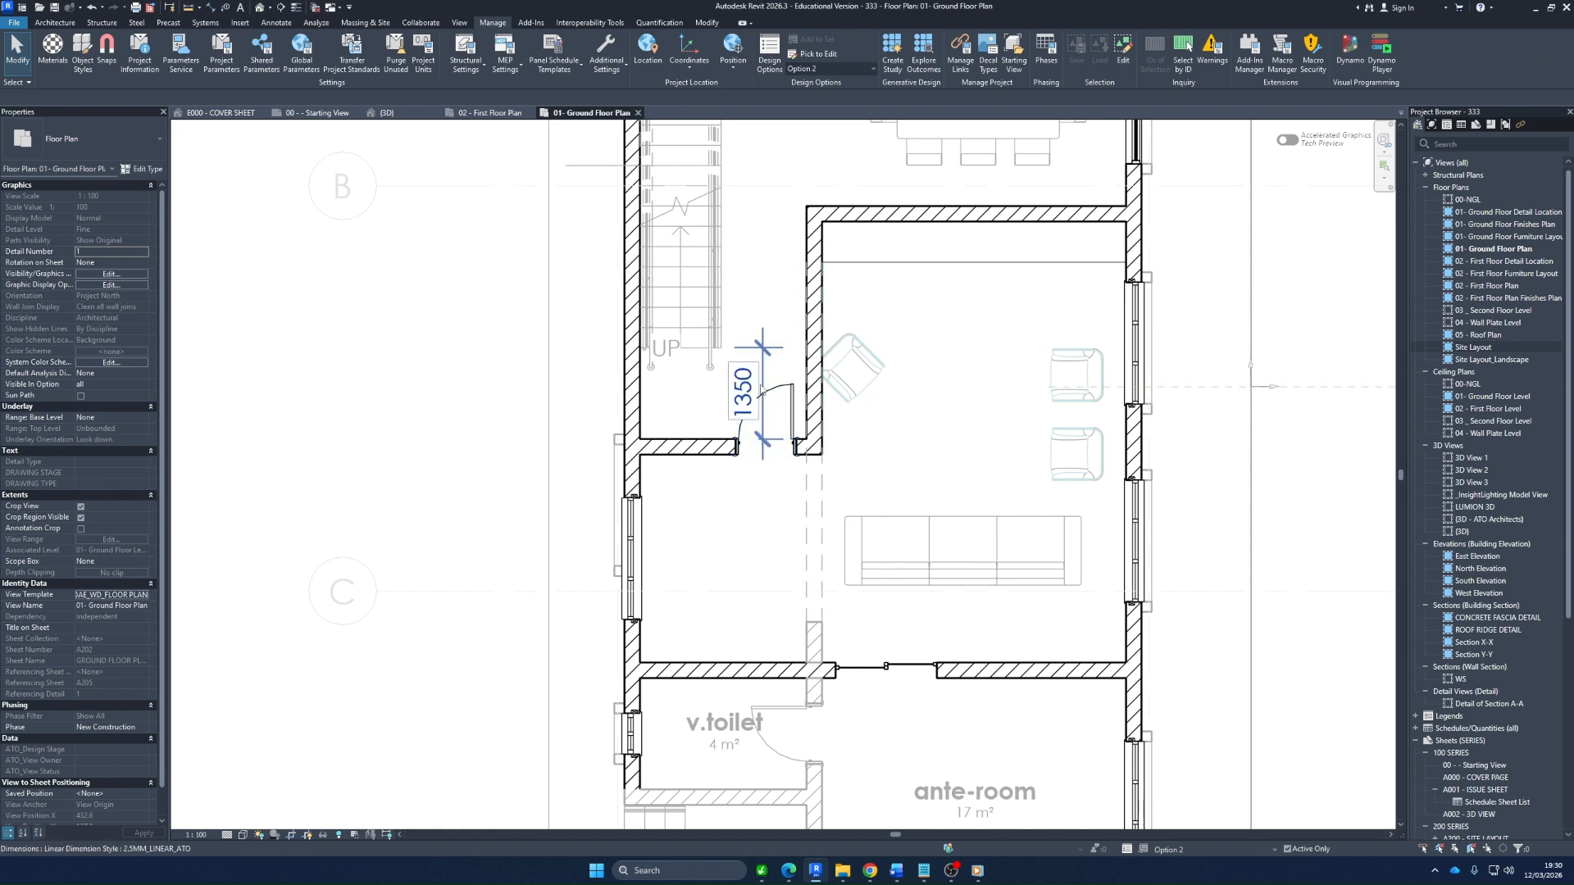
Delete the 1350 mm dimension between the stair and the new lobby wall
{"action": "left_click", "coordinate": [761, 373]}
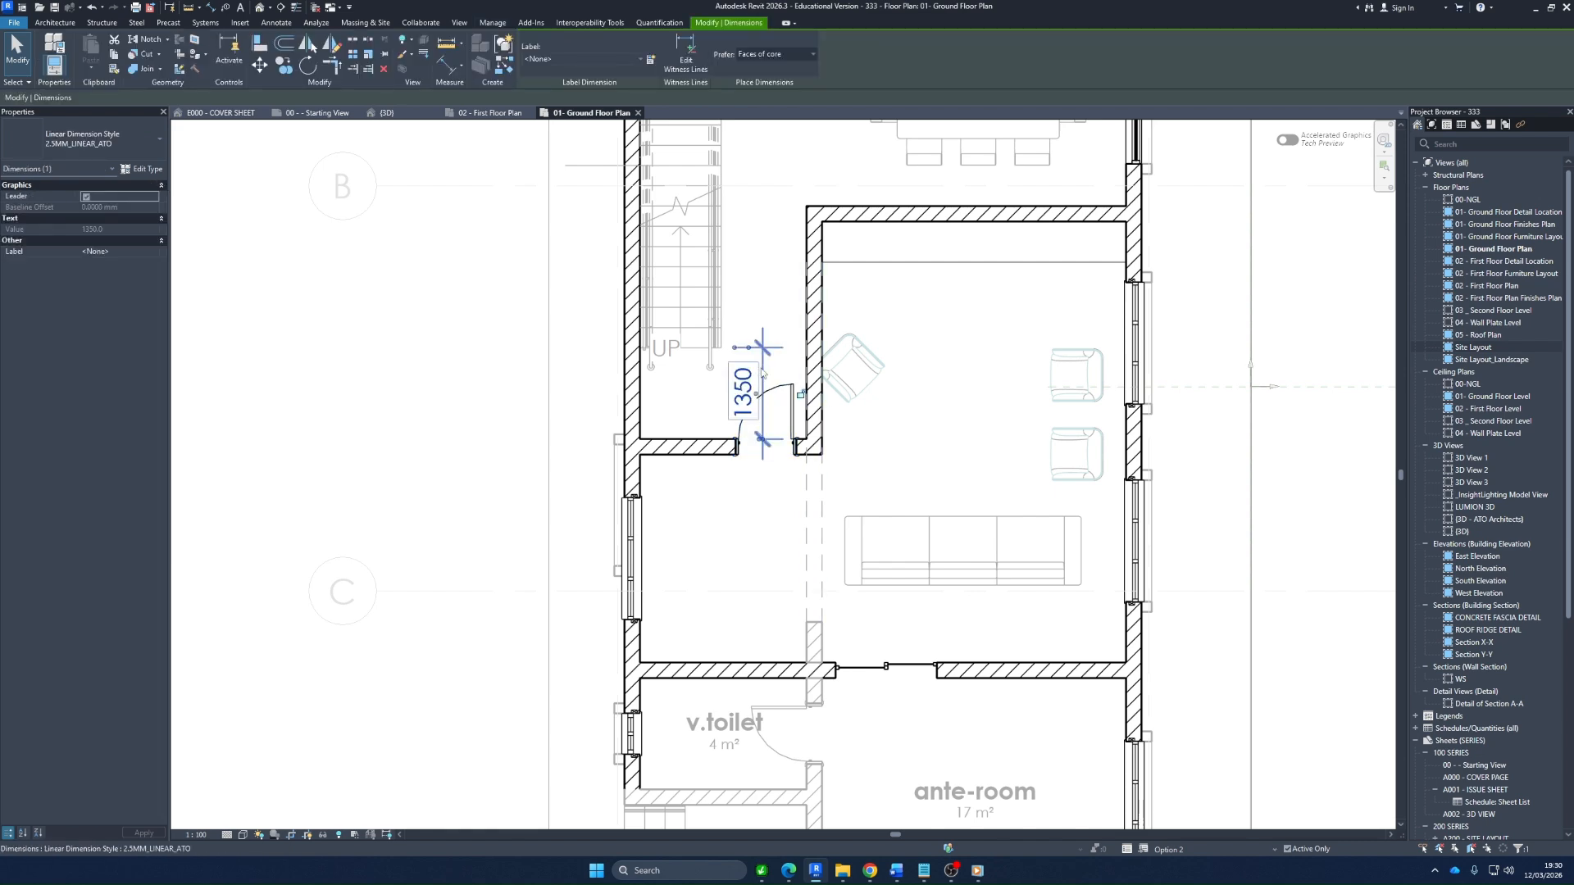
{"action": "left_click", "coordinate": [754, 571]}
{"action": "scroll", "coordinate": [656, 571], "scroll_direction": "down", "scroll_amount": 3}
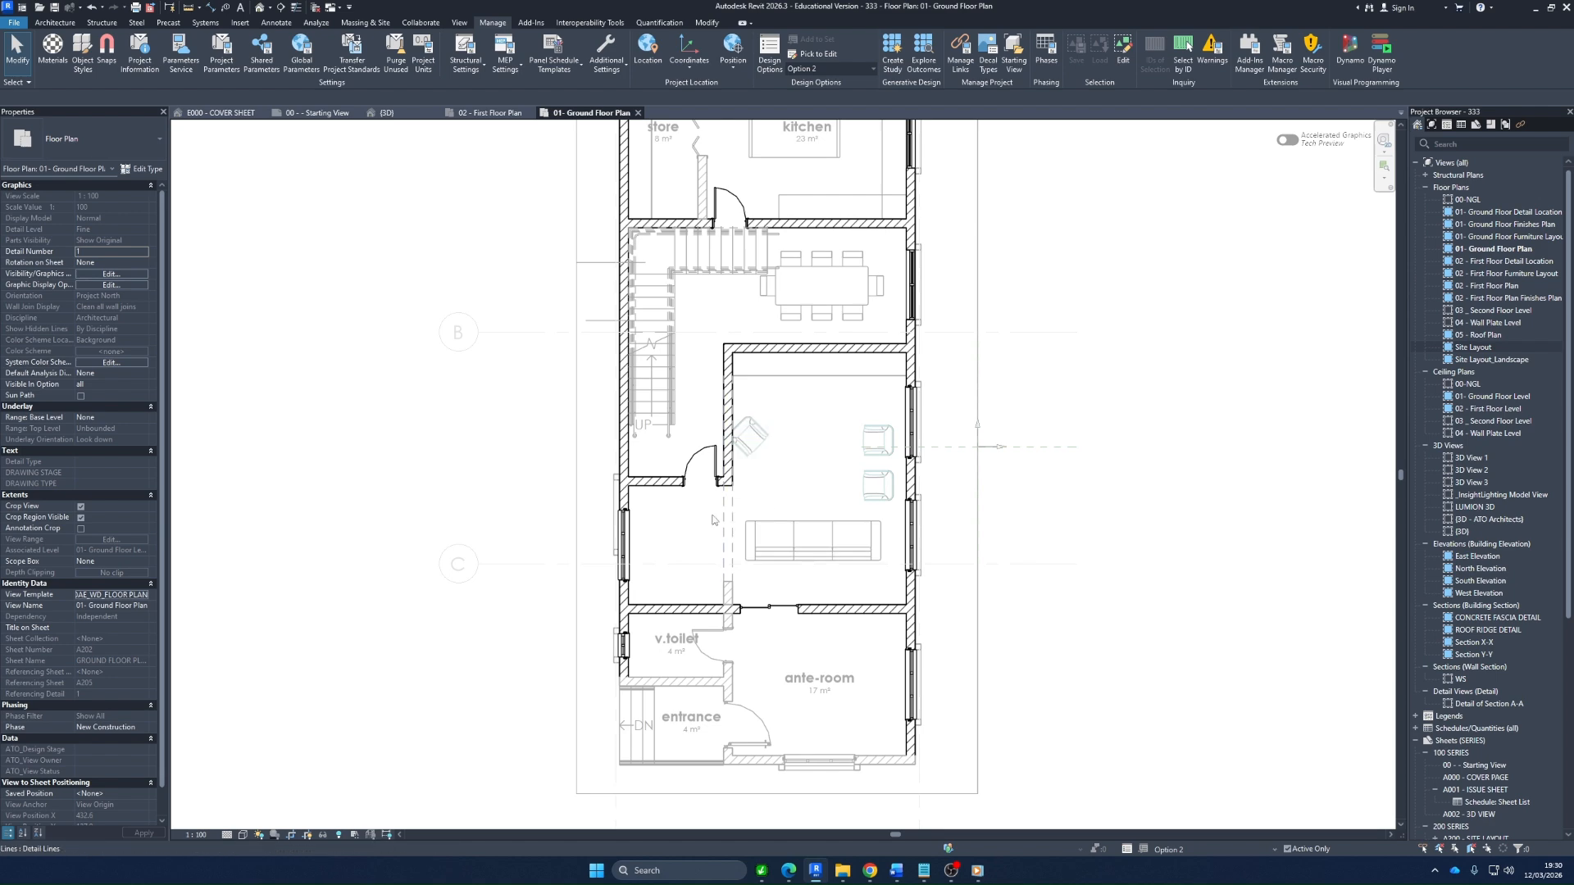
Create a similar component from the three-seat sofa, switch it to the corner type Sofá rincón, and place it beside the side window
{"action": "scroll", "coordinate": [668, 590], "scroll_direction": "up", "scroll_amount": 3}
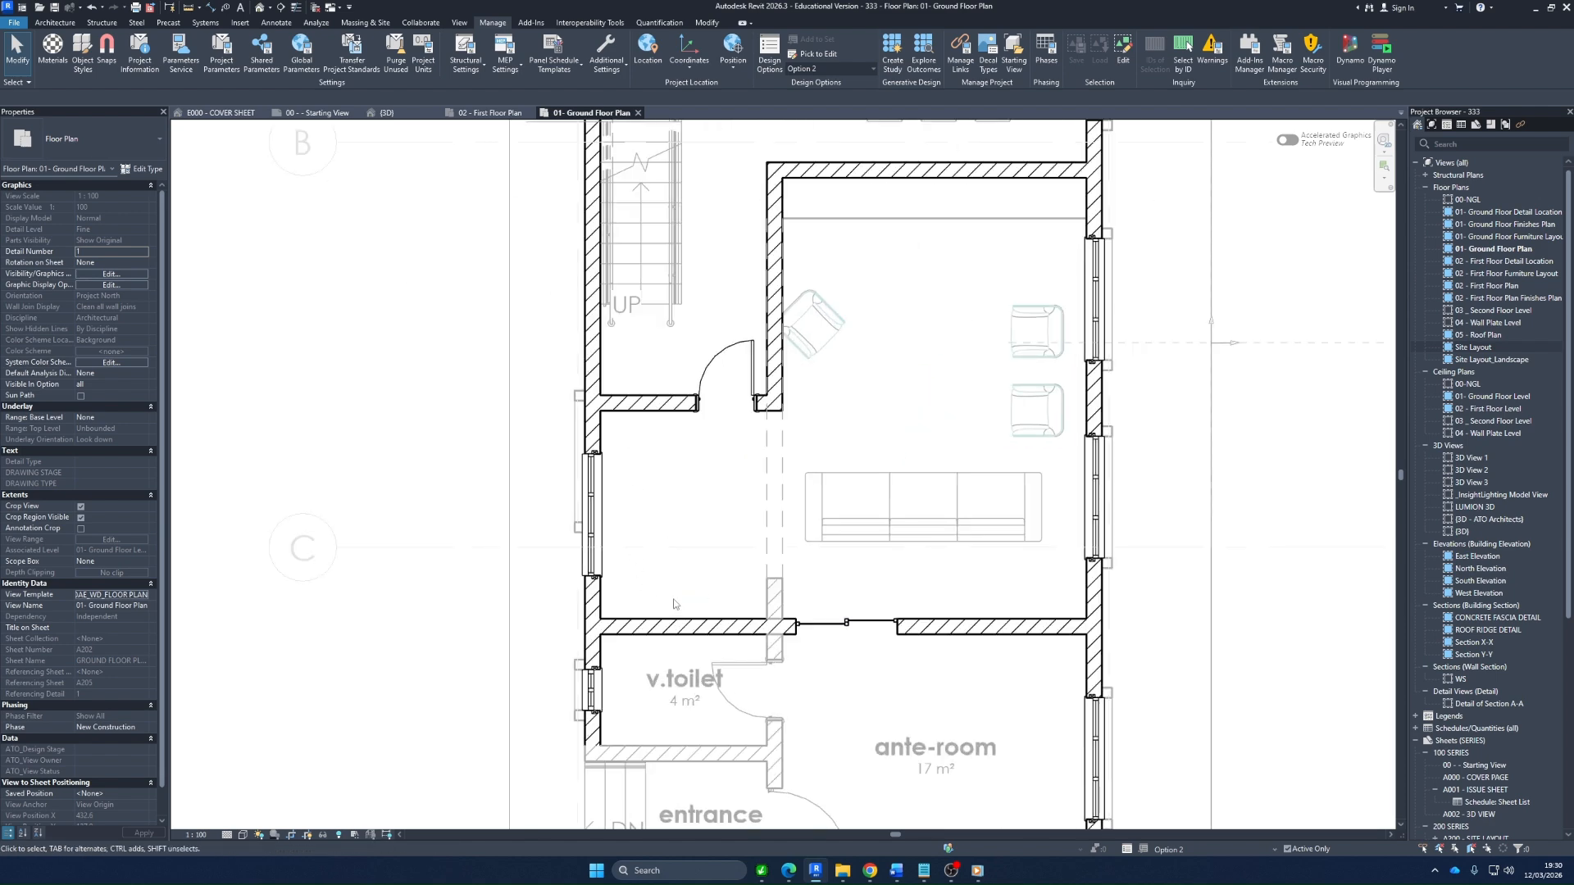
{"action": "right_click", "coordinate": [876, 525]}
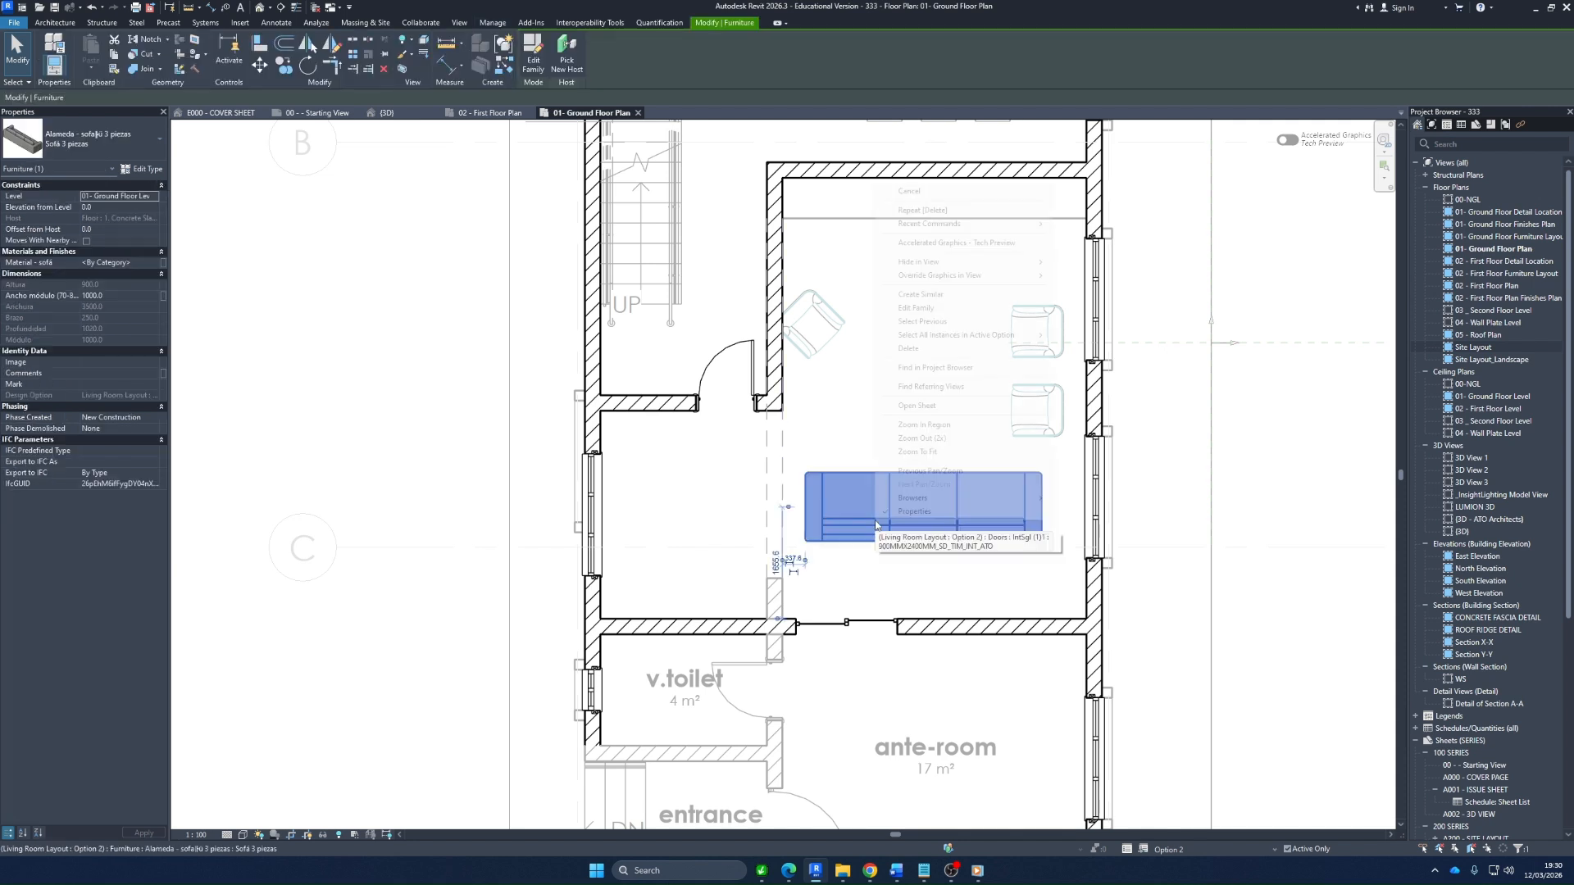
{"action": "left_click", "coordinate": [926, 294]}
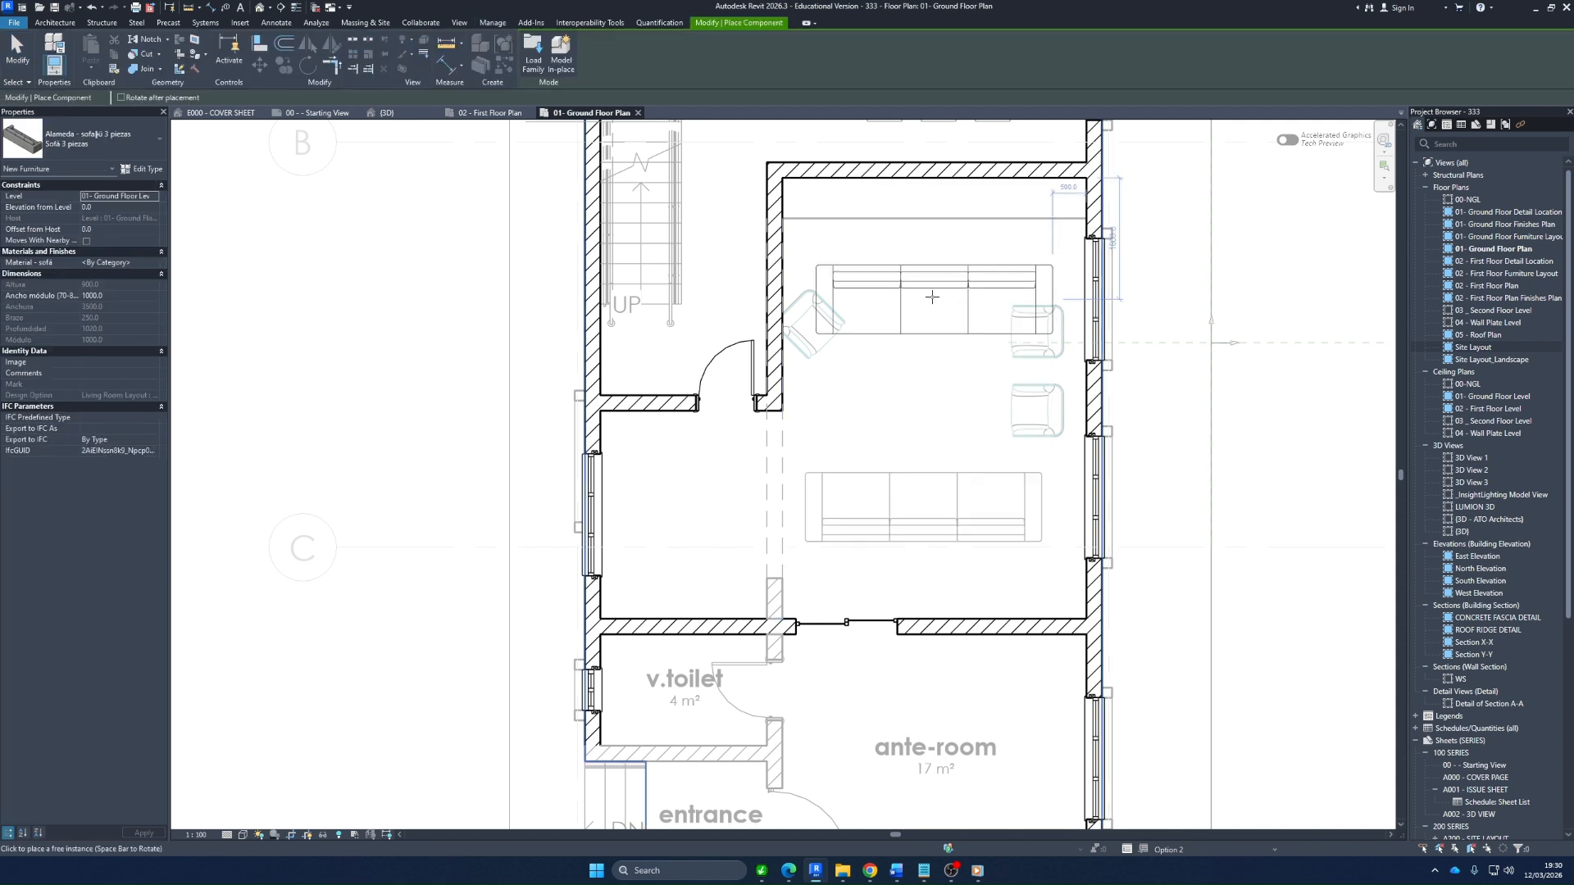
{"action": "left_click", "coordinate": [114, 131]}
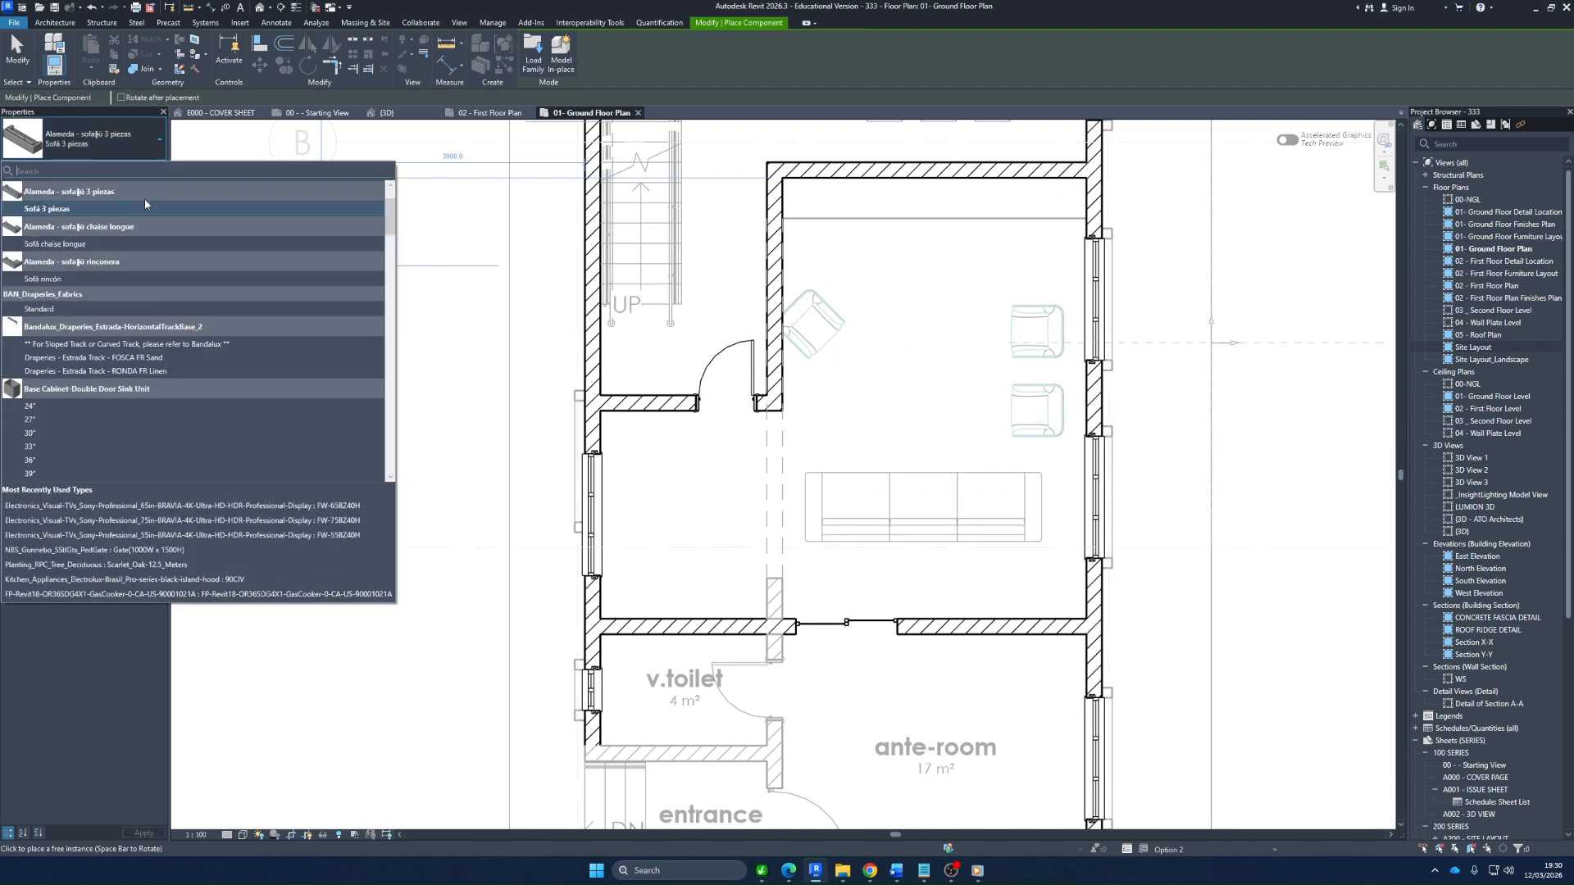
{"action": "left_click", "coordinate": [49, 279]}
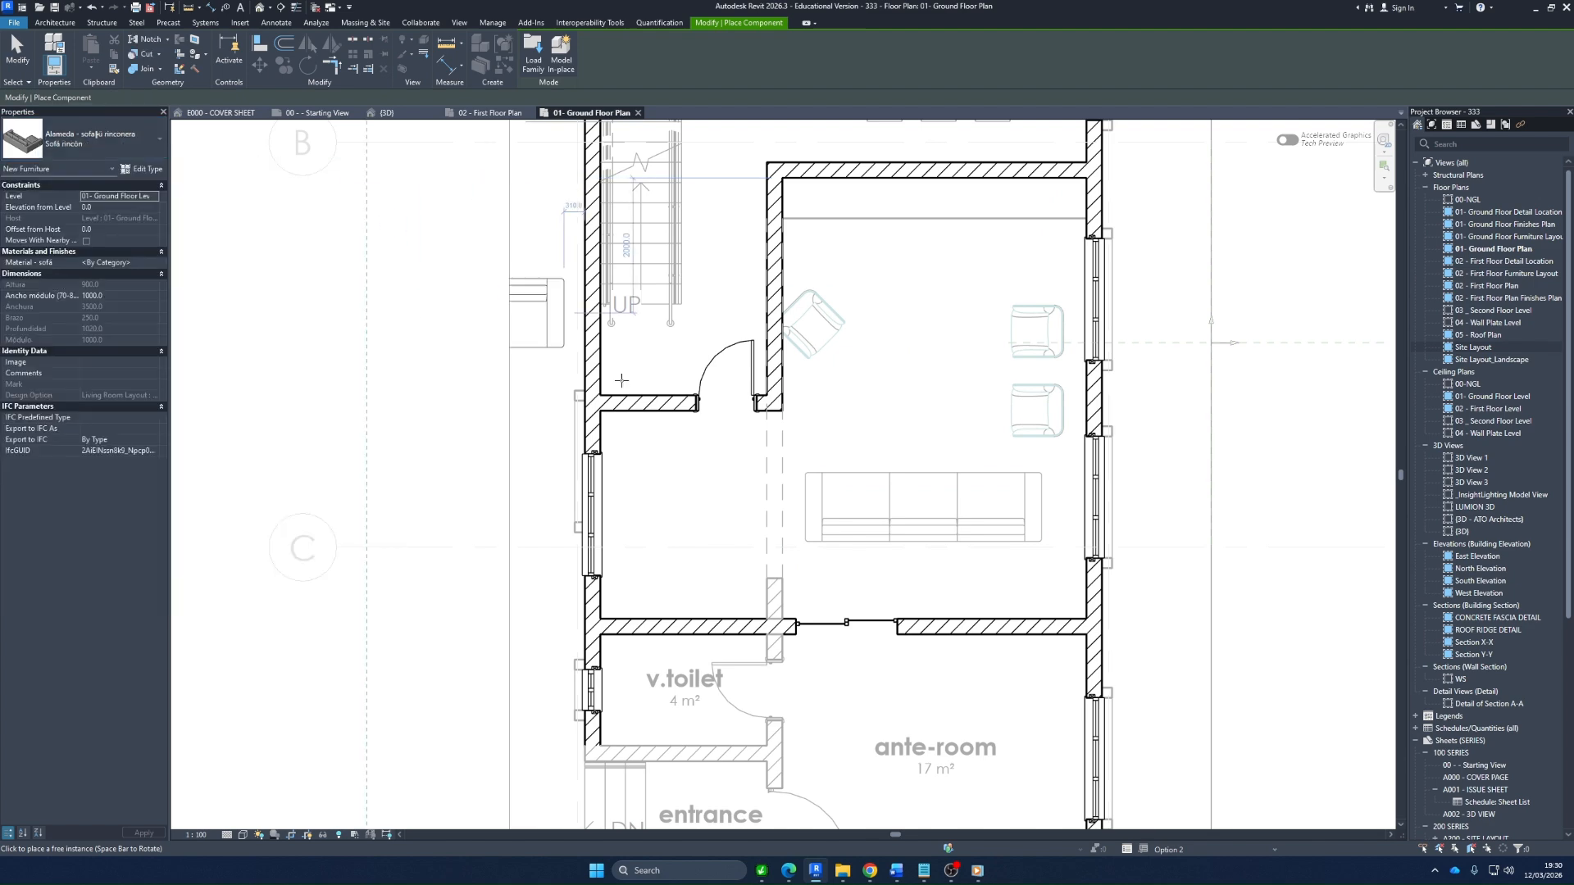
{"action": "left_click", "coordinate": [719, 487]}
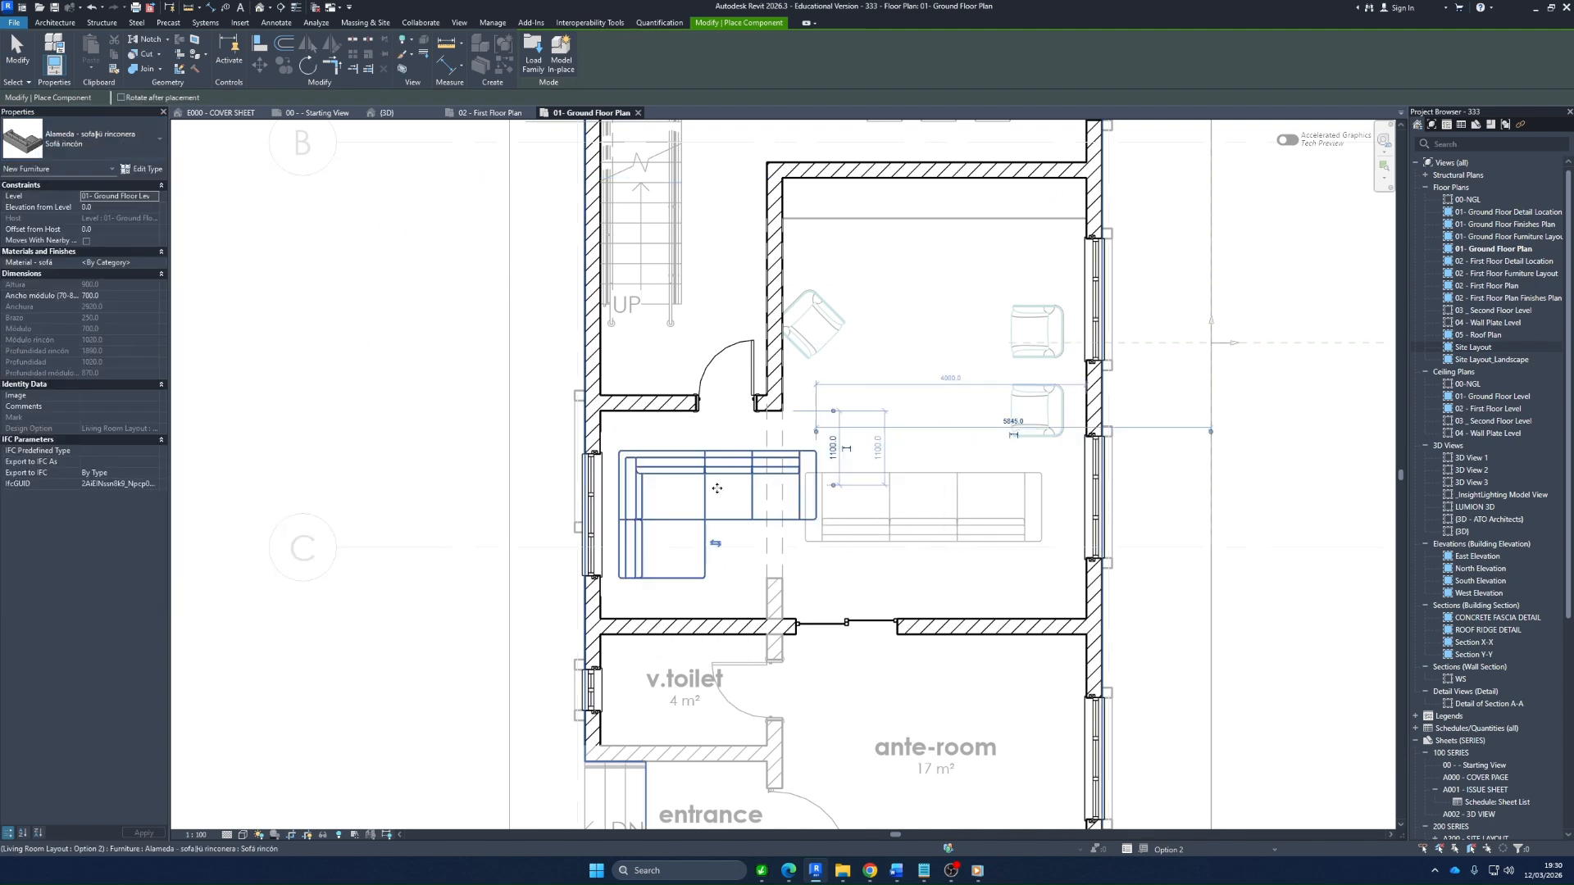
{"action": "key", "text": "Escape"}
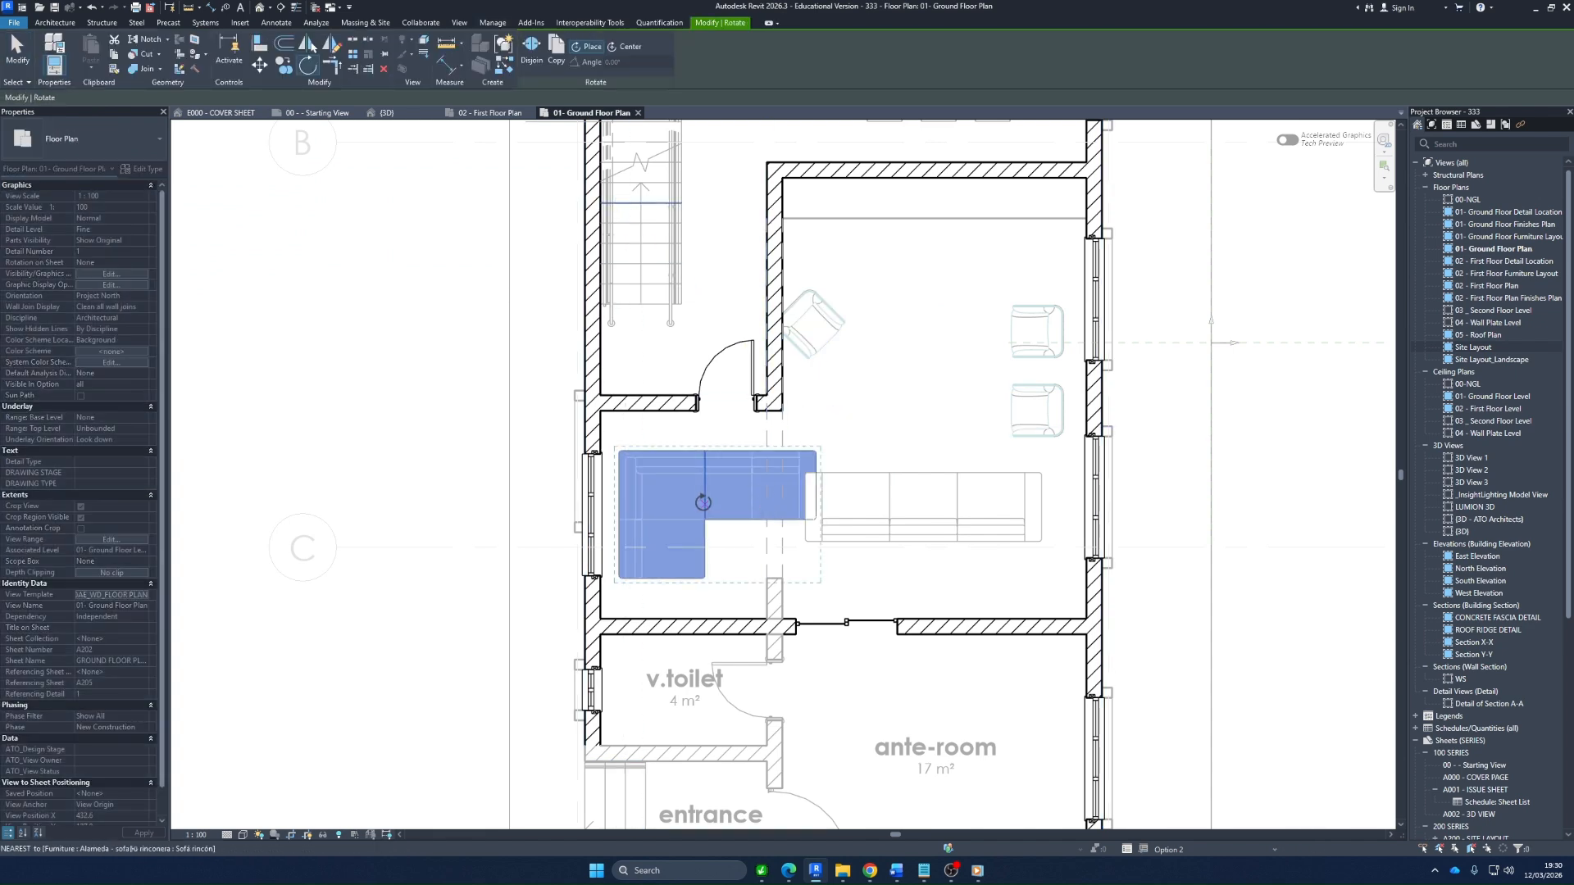
Rotate the corner sofa 90 degrees about its centre and move it against the side window wall
{"action": "key", "text": "r"}
{"action": "key", "text": "o"}
{"action": "left_click", "coordinate": [624, 47]}
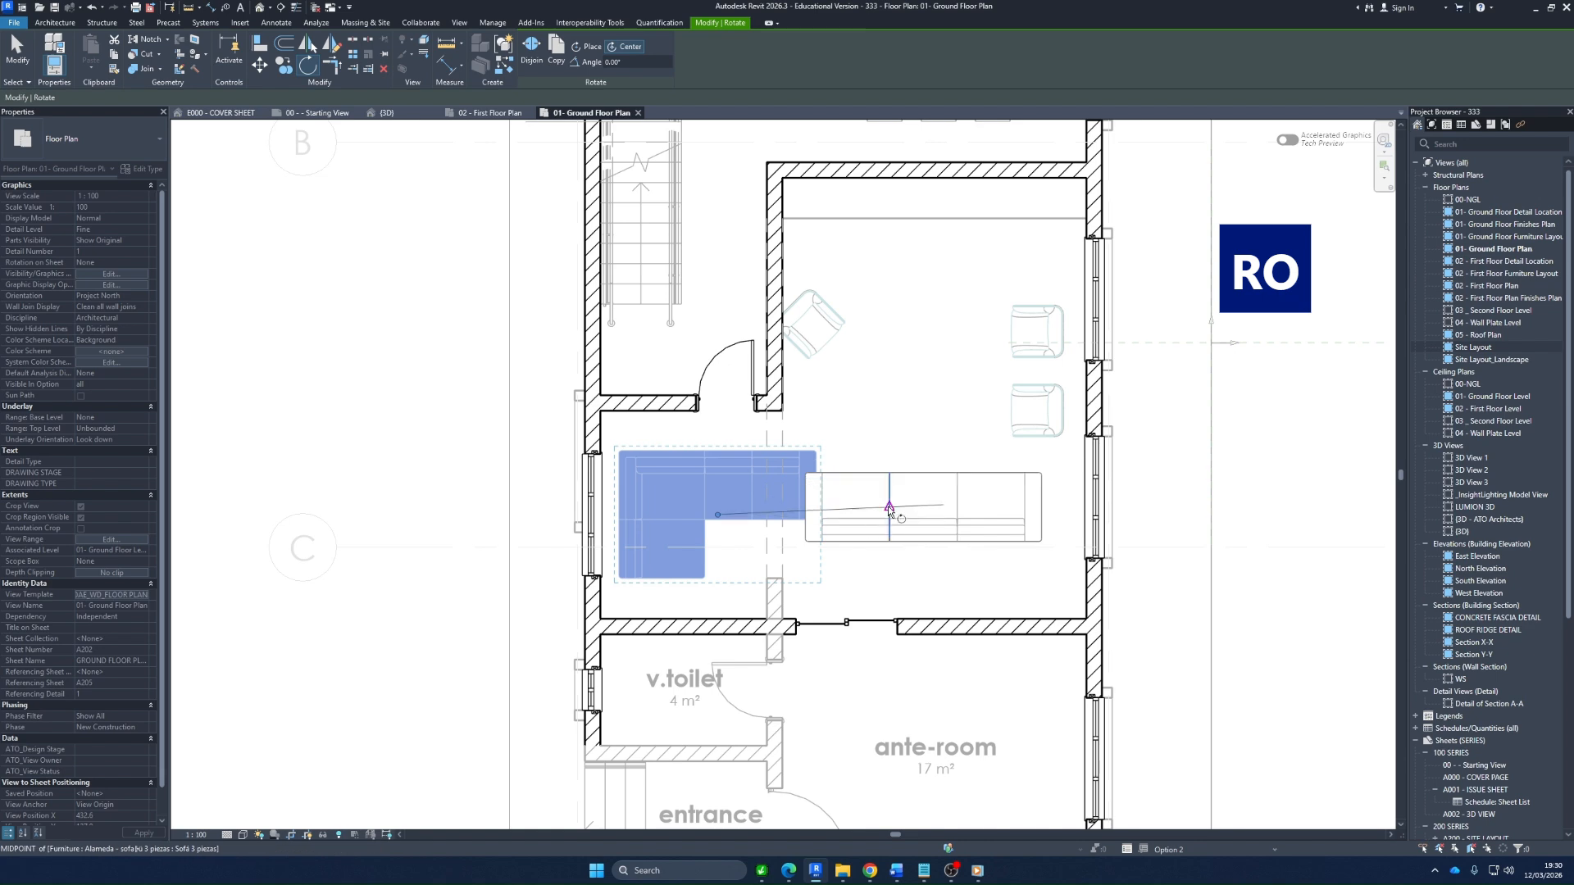
{"action": "scroll", "coordinate": [916, 518], "scroll_direction": "up", "scroll_amount": 2}
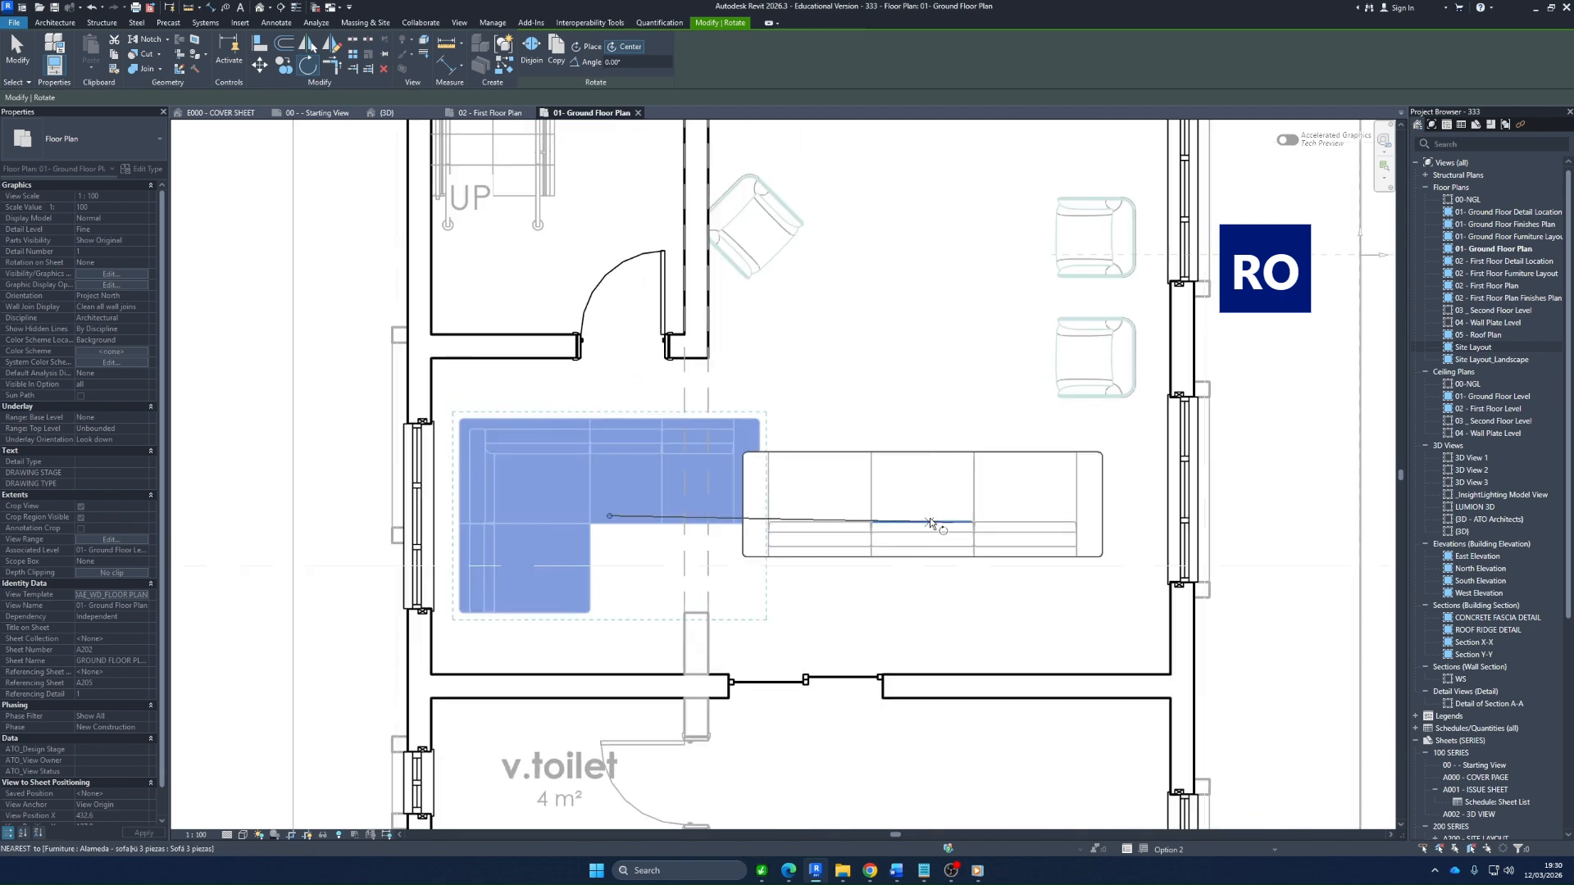
{"action": "scroll", "coordinate": [702, 499], "scroll_direction": "up", "scroll_amount": 2}
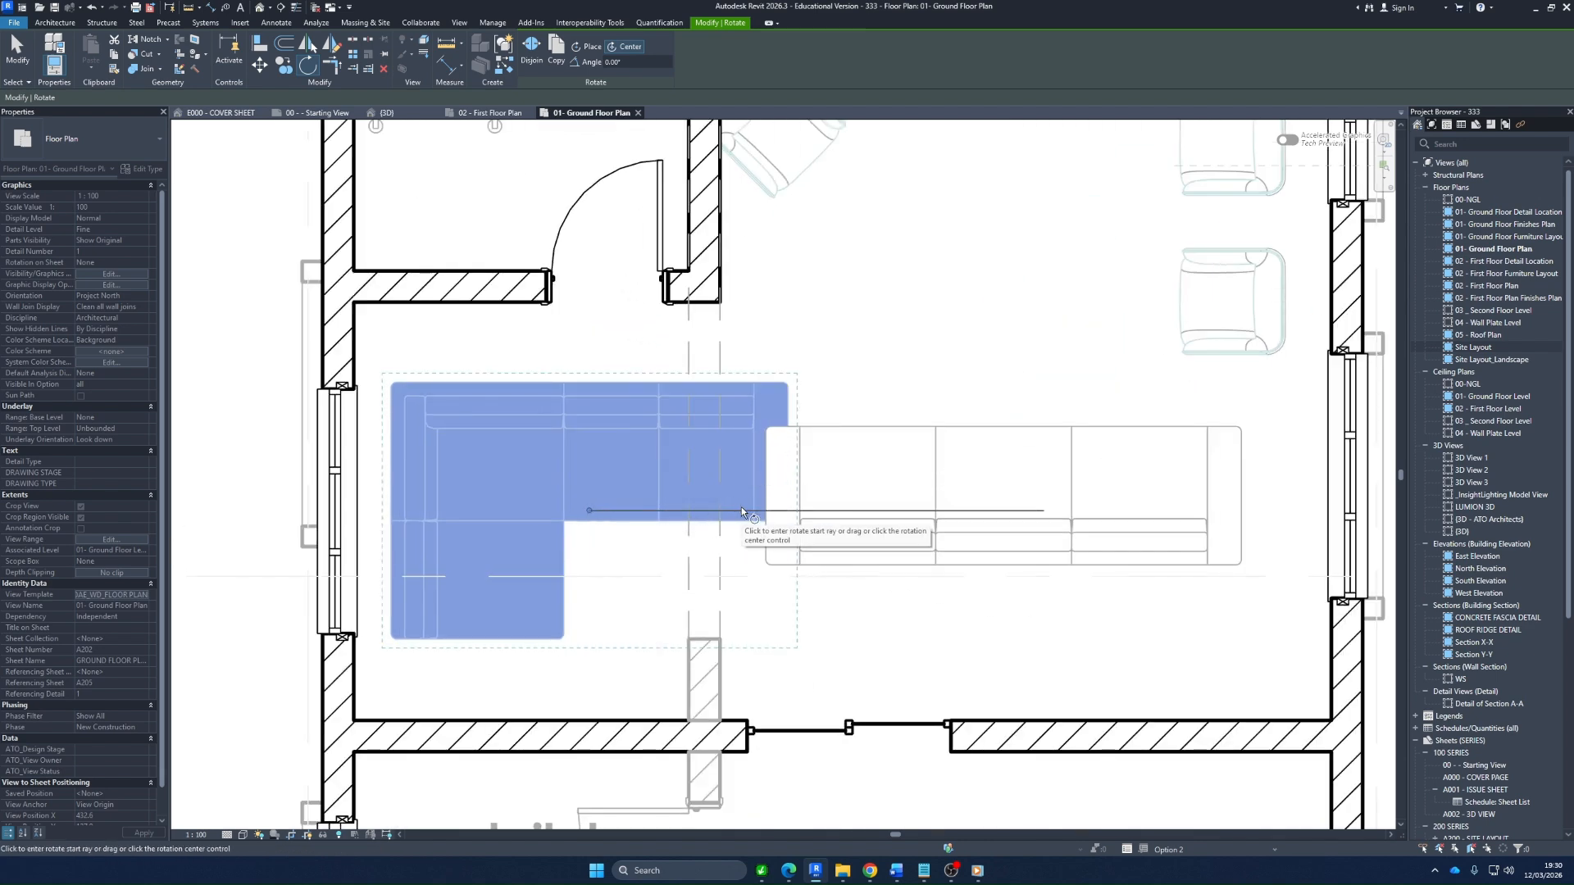
{"action": "left_click", "coordinate": [736, 509]}
{"action": "type", "text": "90"}
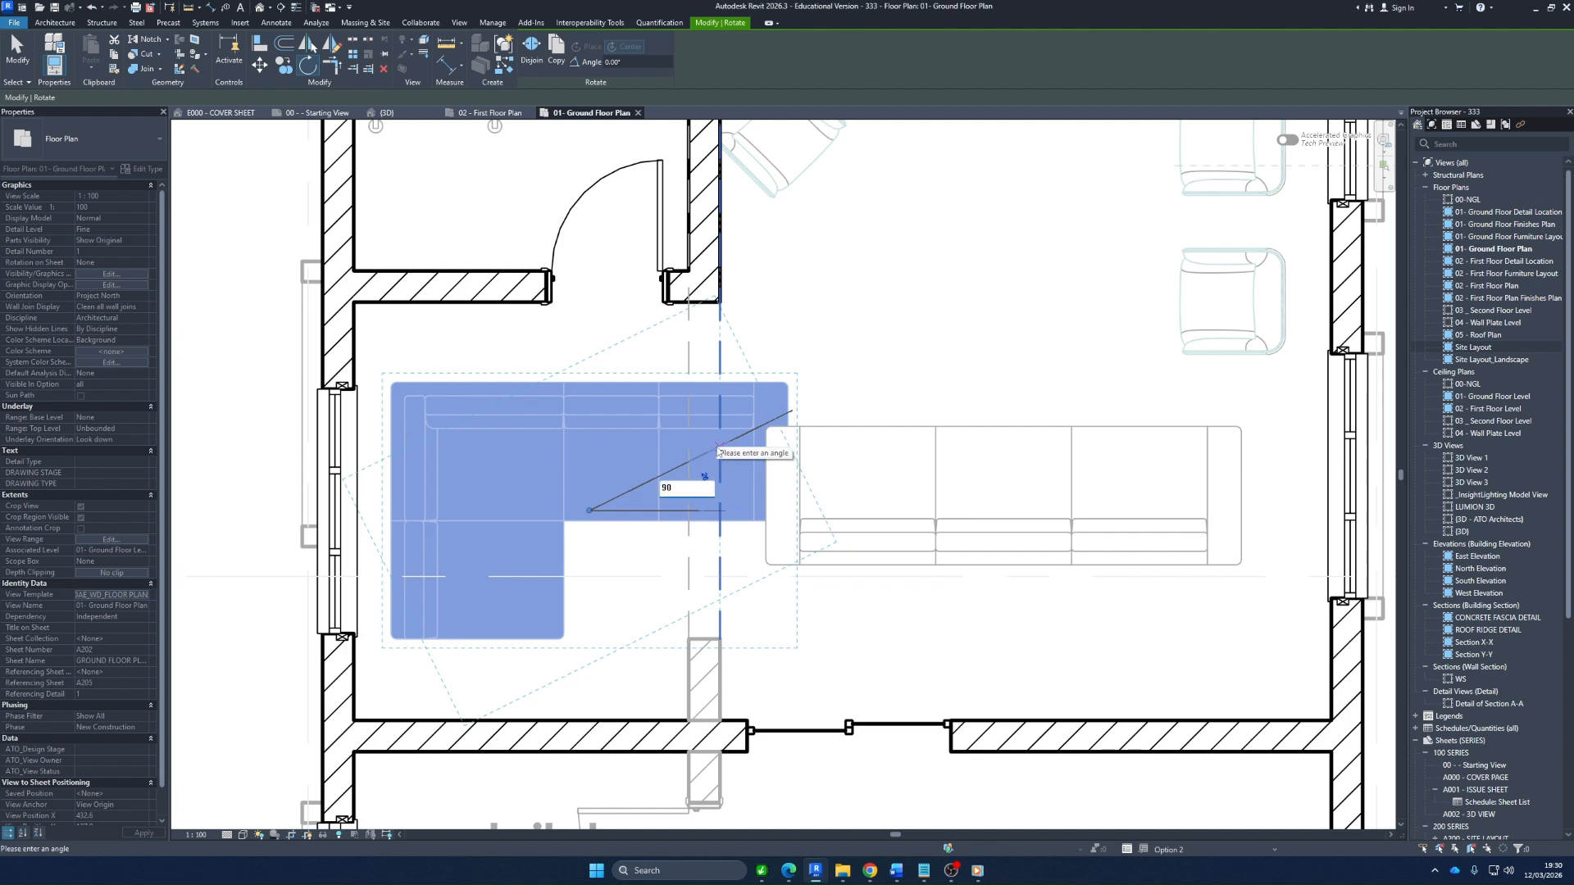
{"action": "key", "text": "Return"}
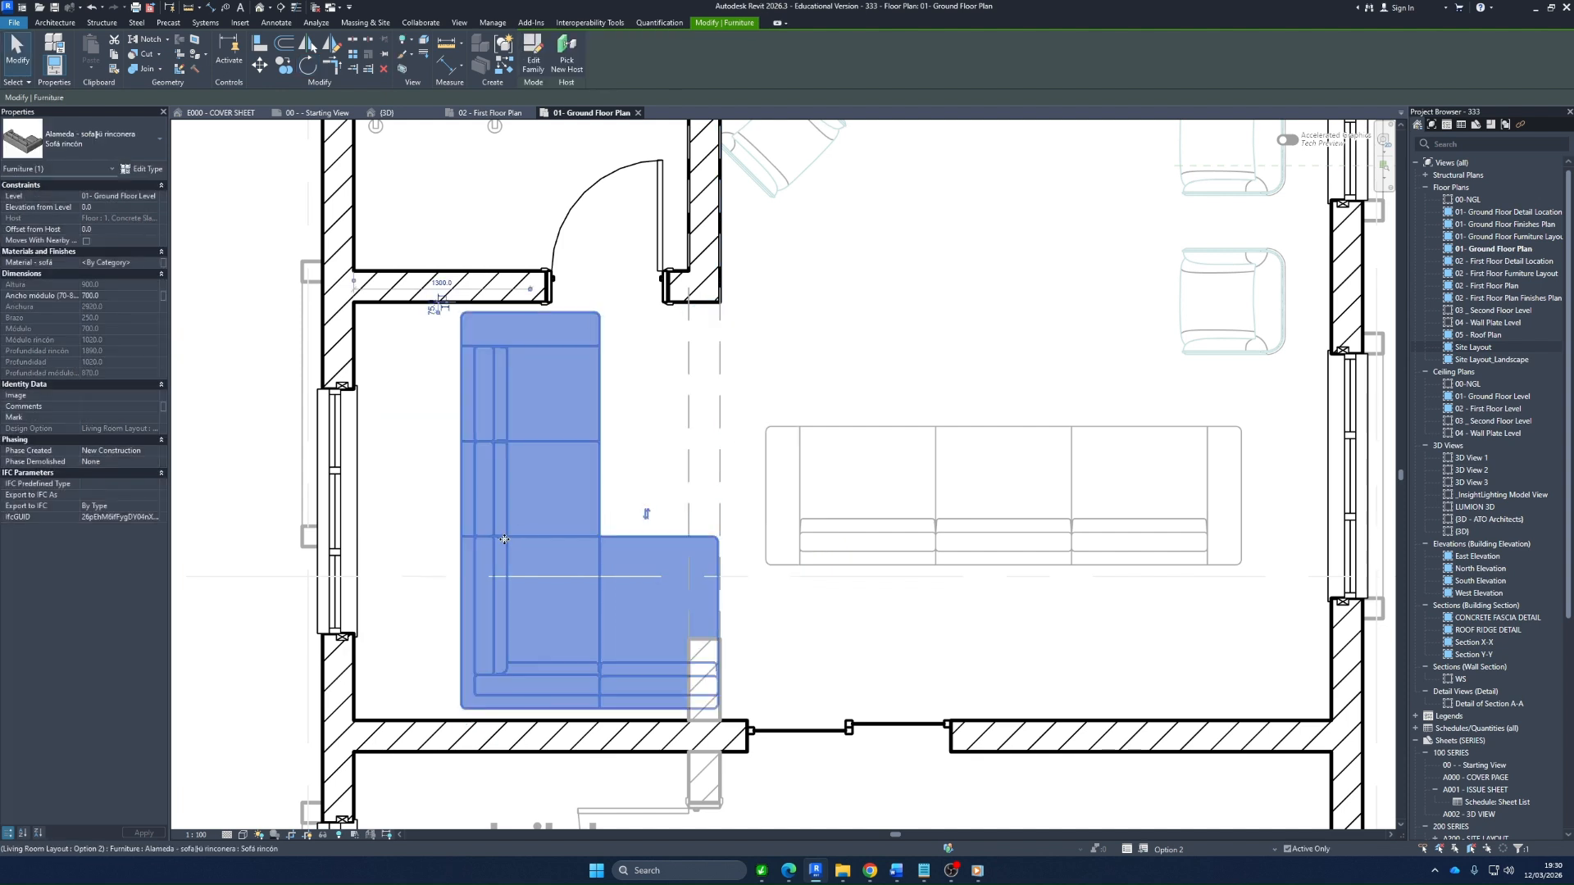
{"action": "left_click_drag", "start_coordinate": [500, 538], "coordinate": [408, 538]}
{"action": "key", "text": "Escape"}
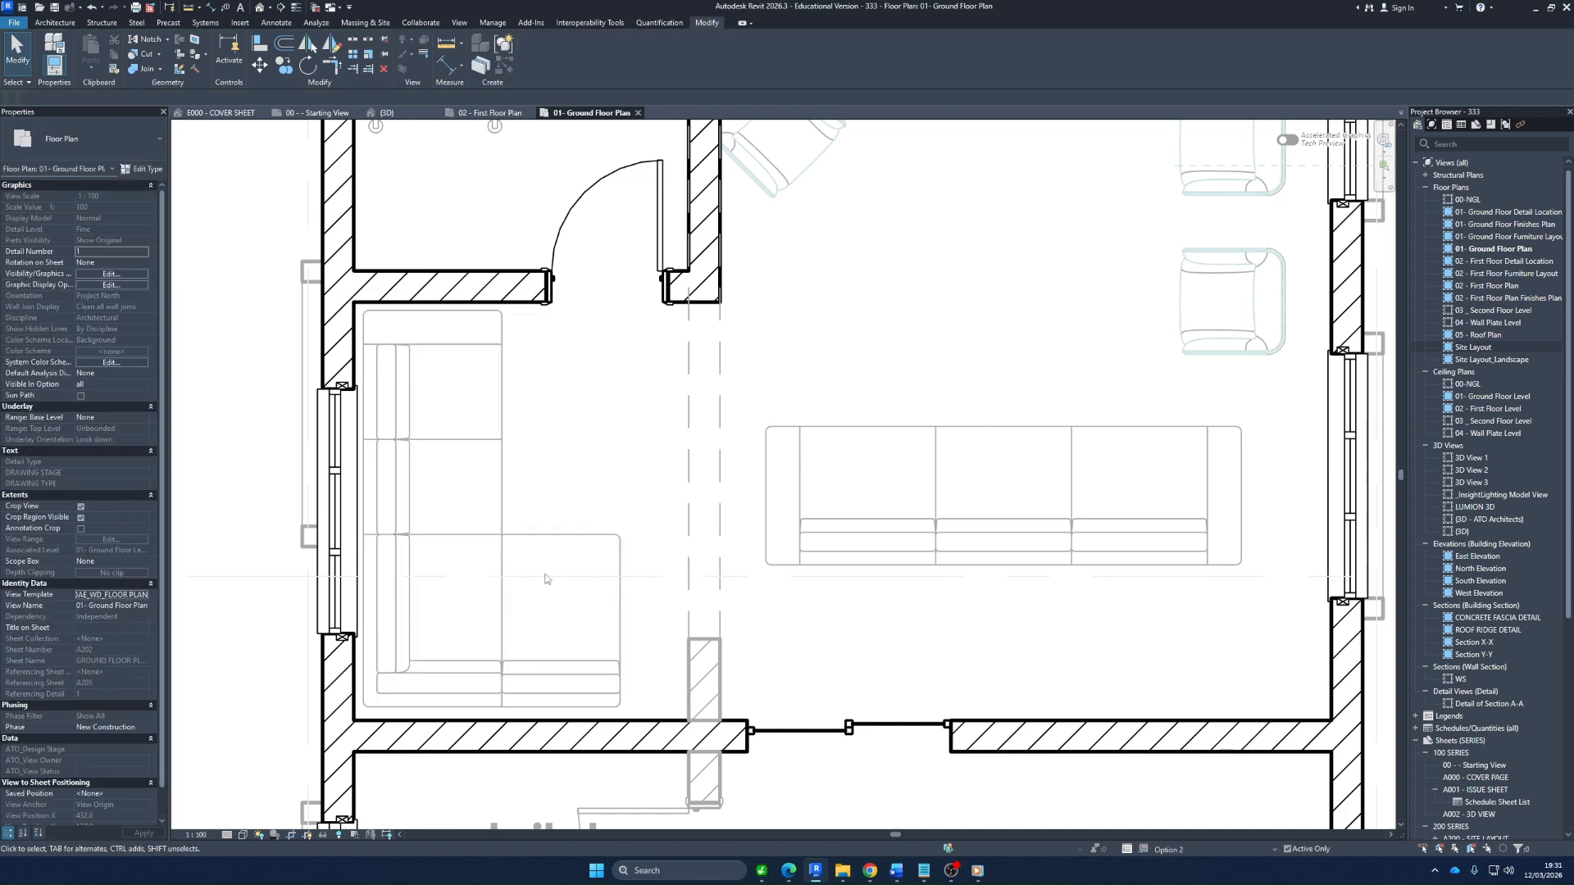
Dimension the distance between the back of the three-seat sofa and the wall with the sliding door
{"action": "scroll", "coordinate": [545, 574], "scroll_direction": "down", "scroll_amount": 2}
{"action": "scroll", "coordinate": [565, 574], "scroll_direction": "down", "scroll_amount": 2}
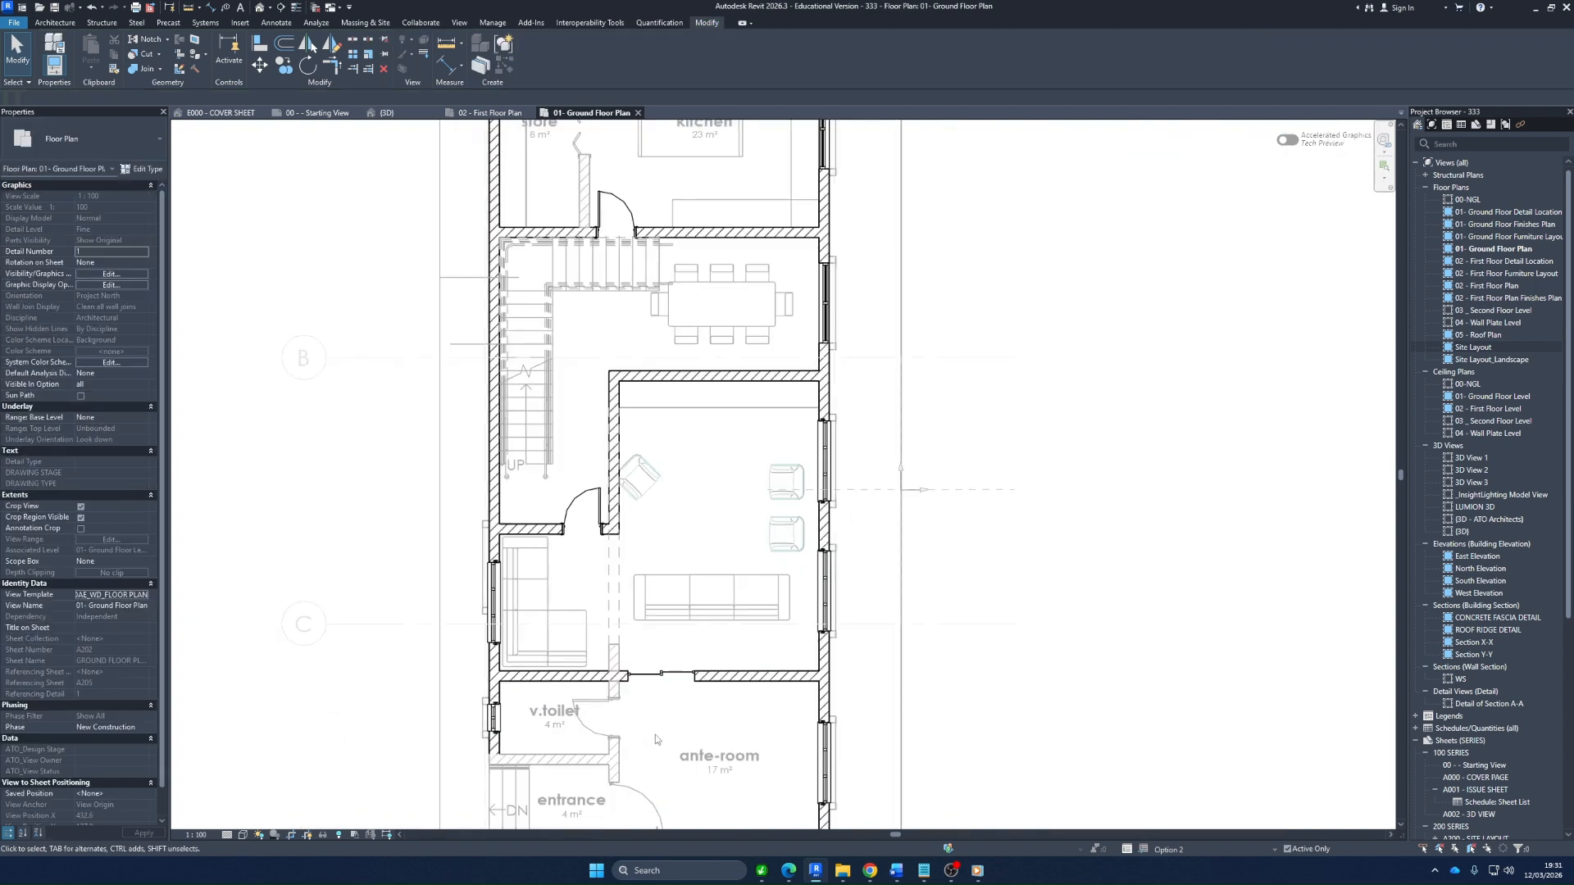
{"action": "scroll", "coordinate": [744, 675], "scroll_direction": "up", "scroll_amount": 1}
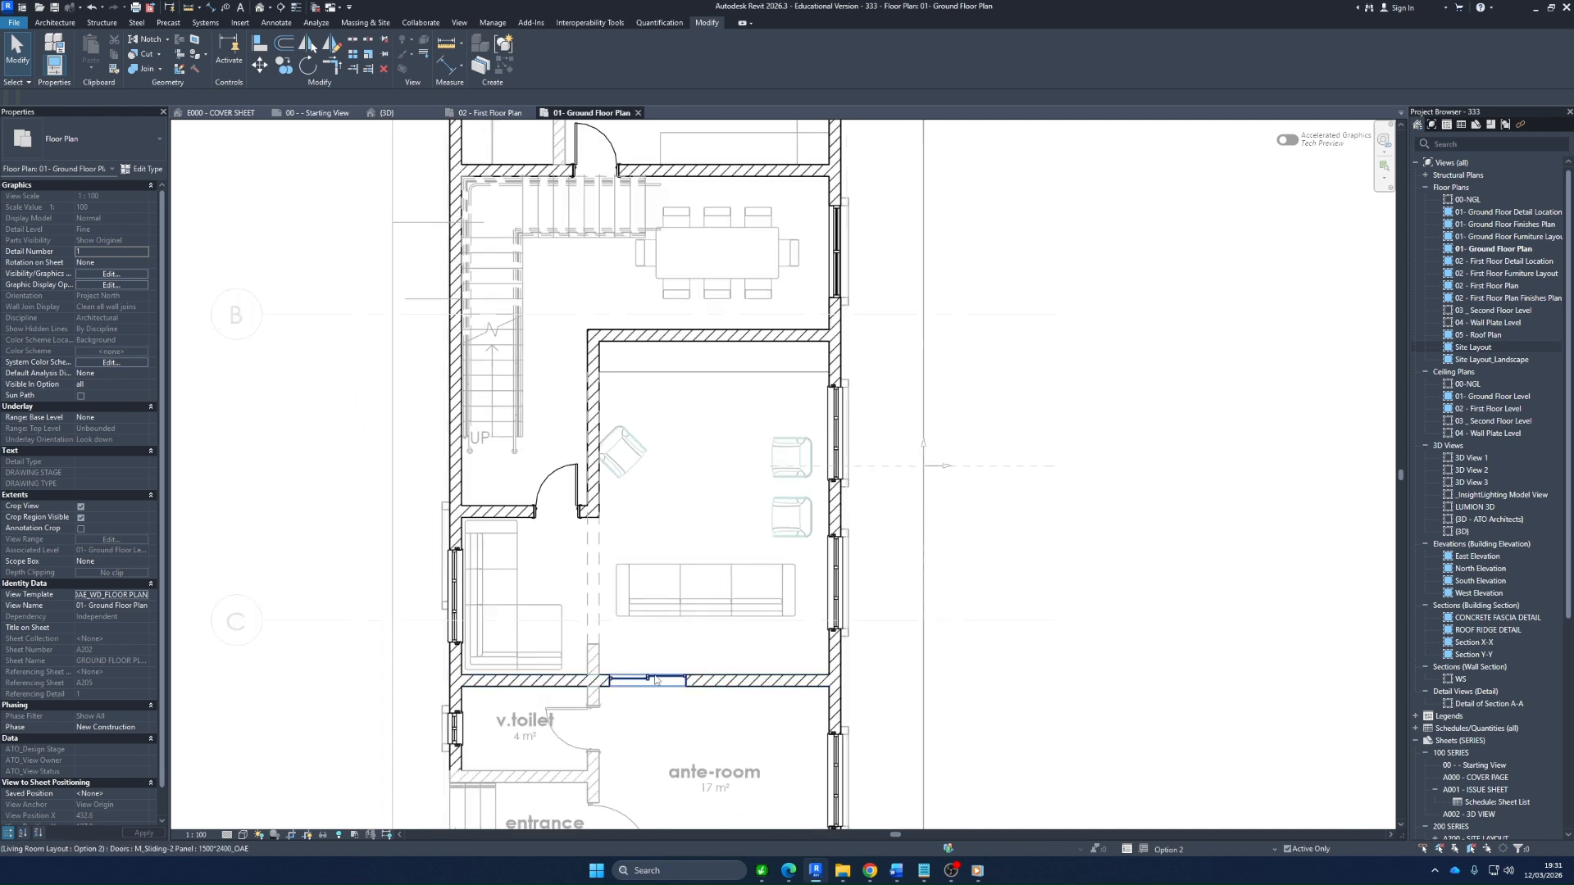
{"action": "scroll", "coordinate": [744, 674], "scroll_direction": "up", "scroll_amount": 1}
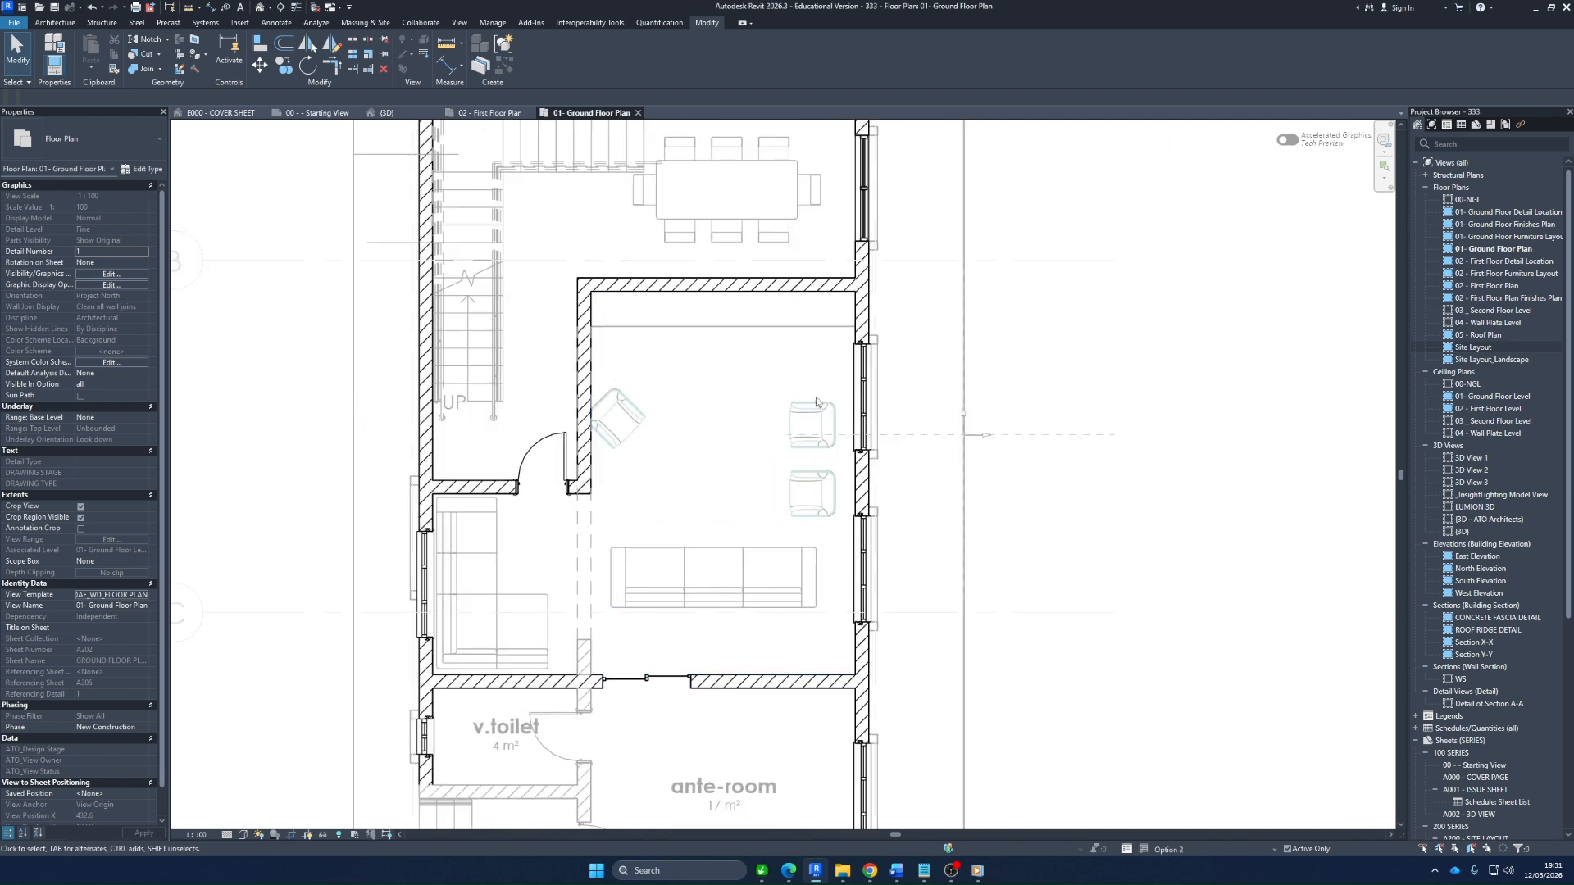
{"action": "key", "text": "d"}
{"action": "key", "text": "i"}
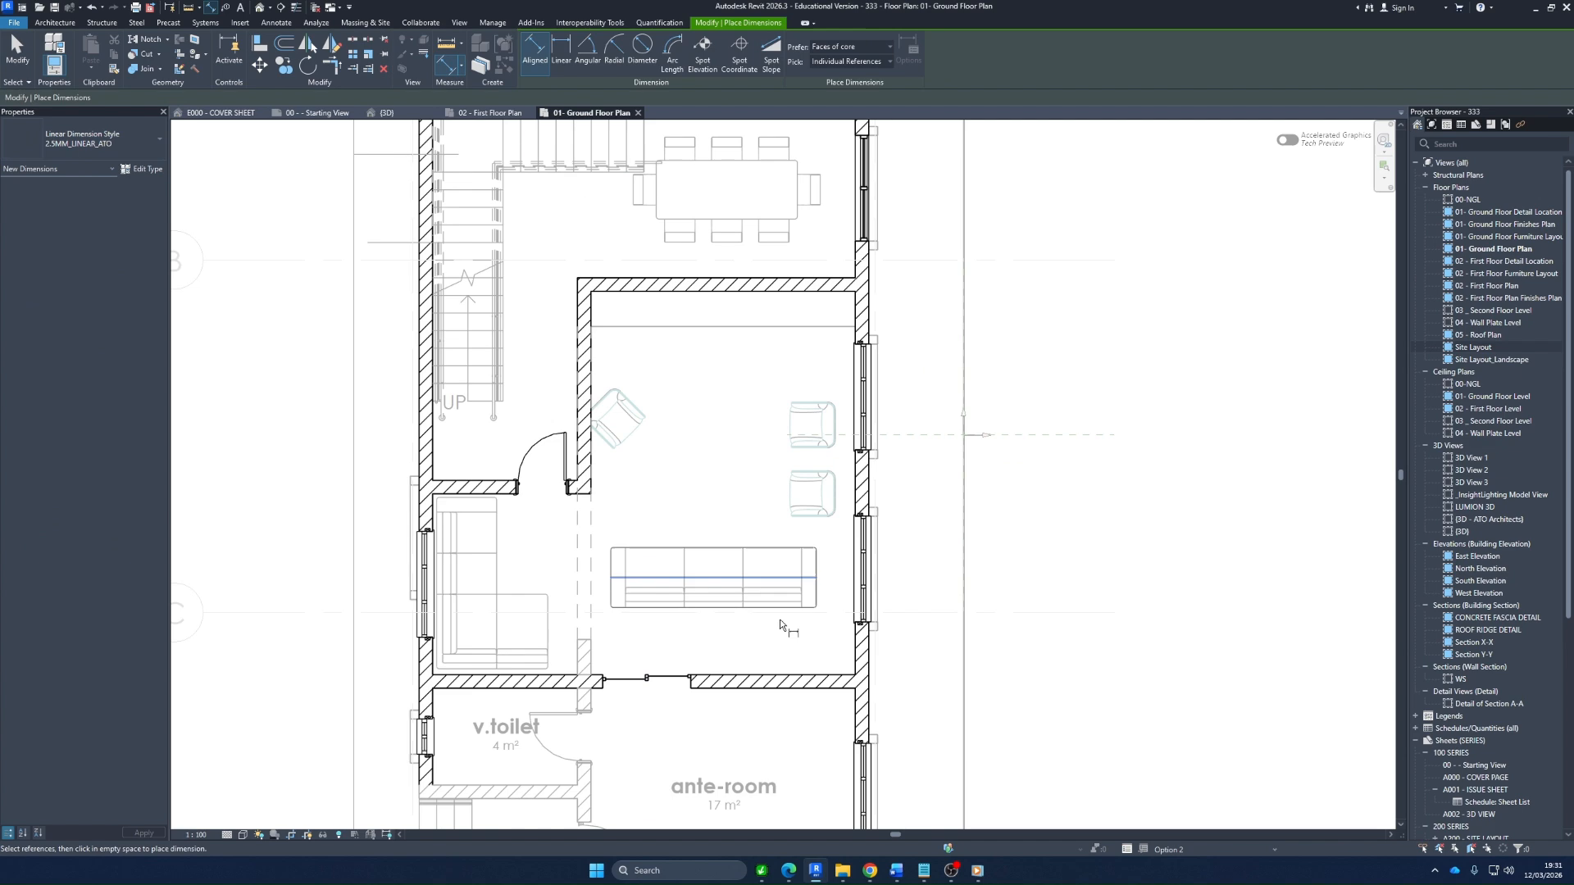
{"action": "left_click", "coordinate": [779, 676]}
{"action": "left_click", "coordinate": [674, 610]}
{"action": "scroll", "coordinate": [653, 630], "scroll_direction": "up", "scroll_amount": 1}
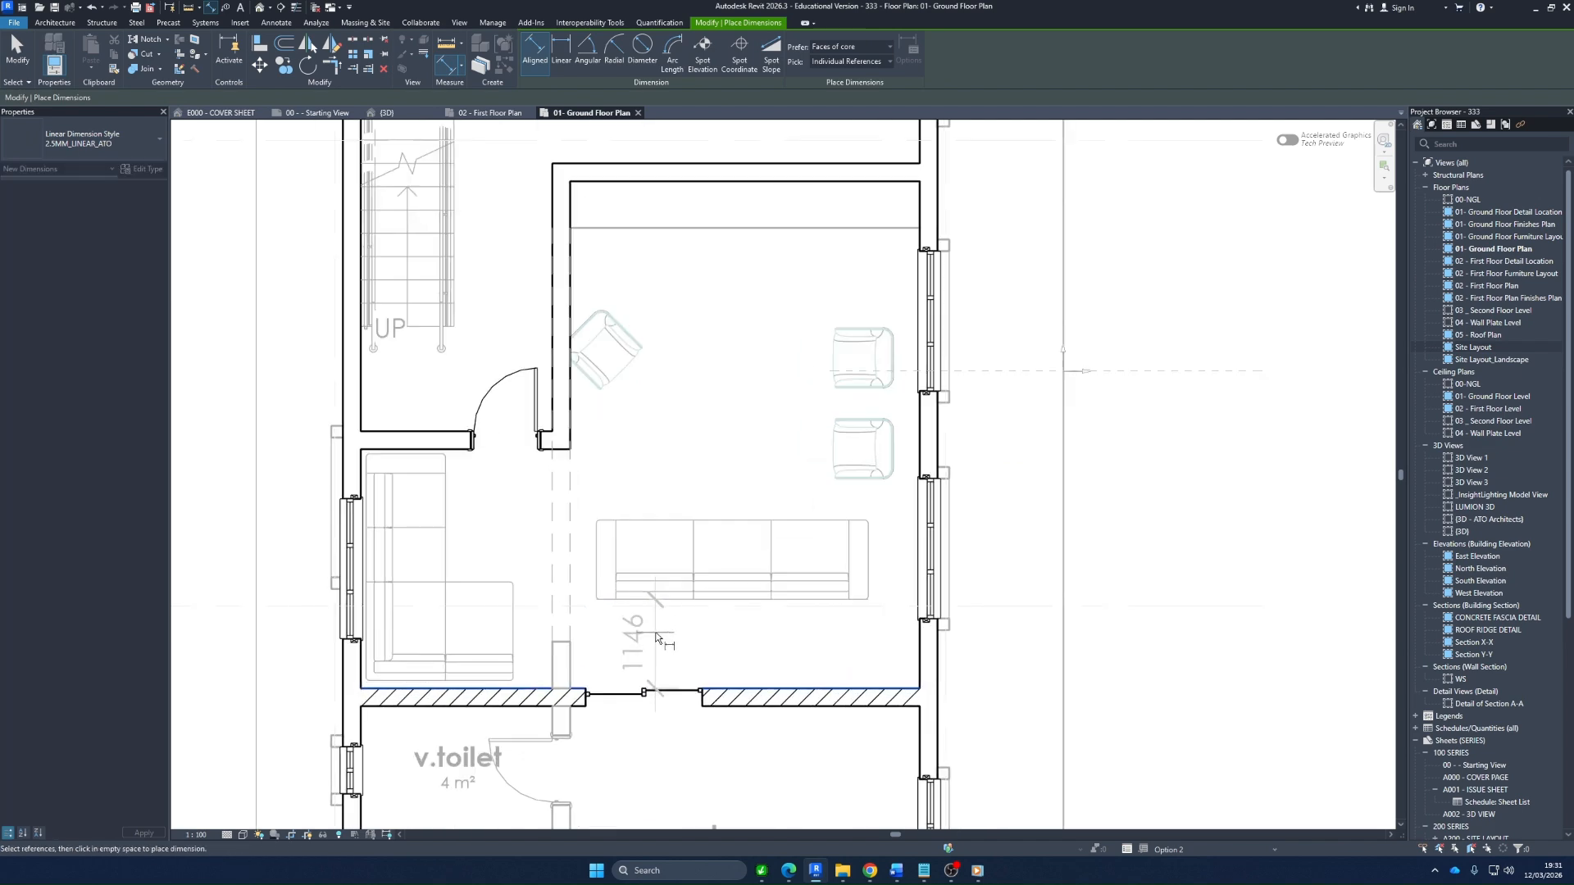
{"action": "left_click", "coordinate": [701, 626]}
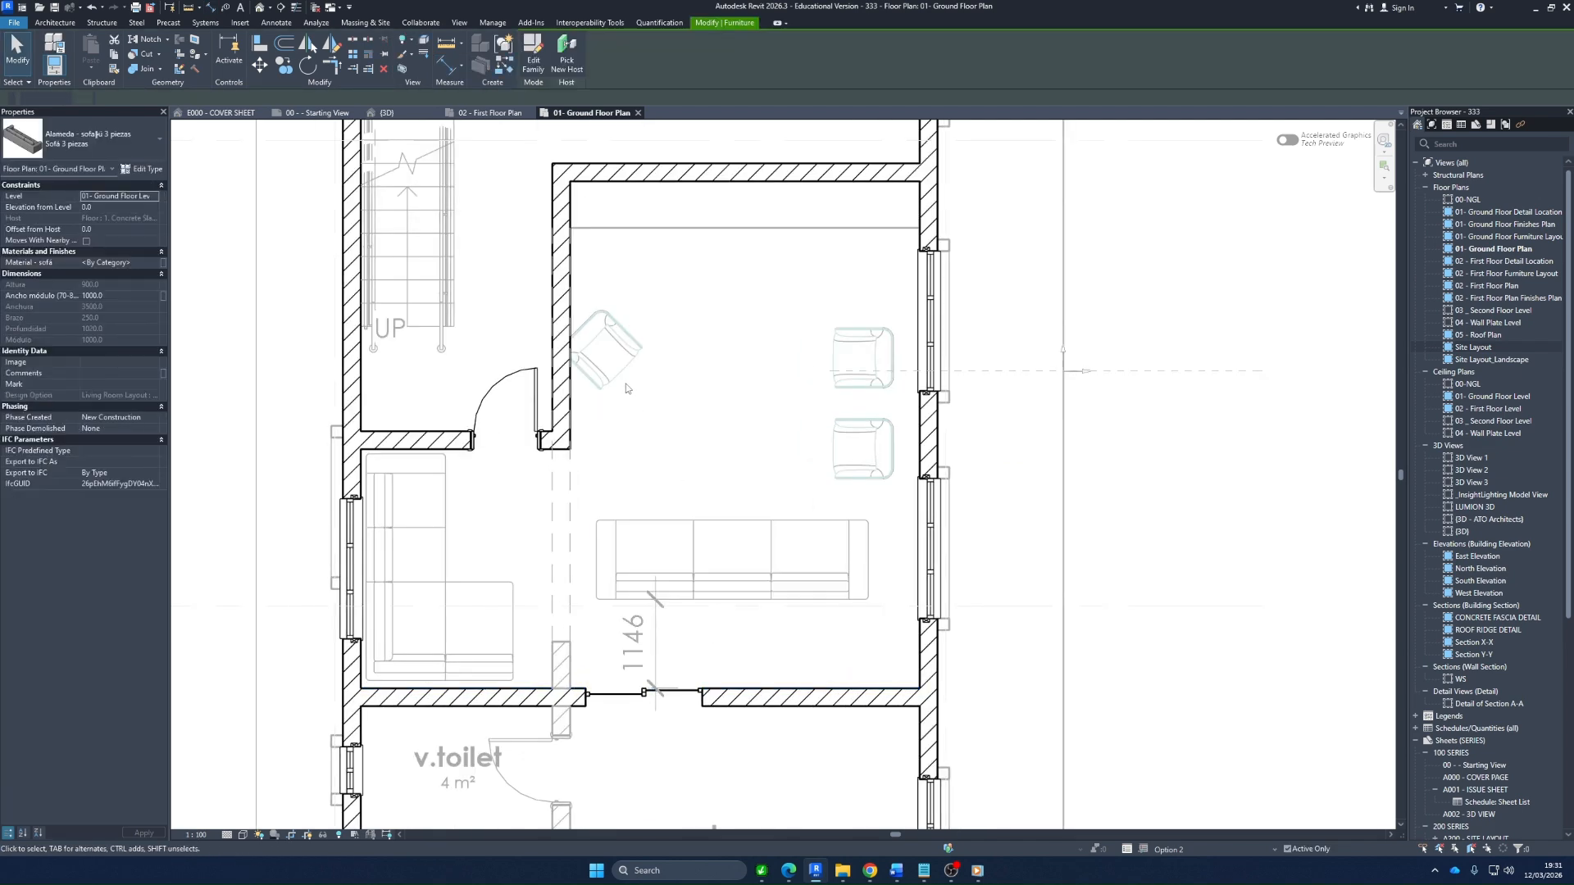
{"action": "key", "text": "Escape"}
{"action": "key", "text": "Escape"}
Shift the angled armchair slightly off its wall, and nudge all three armchairs and the three-seat sofa together away from the sliding-door wall
{"action": "left_click", "coordinate": [619, 381]}
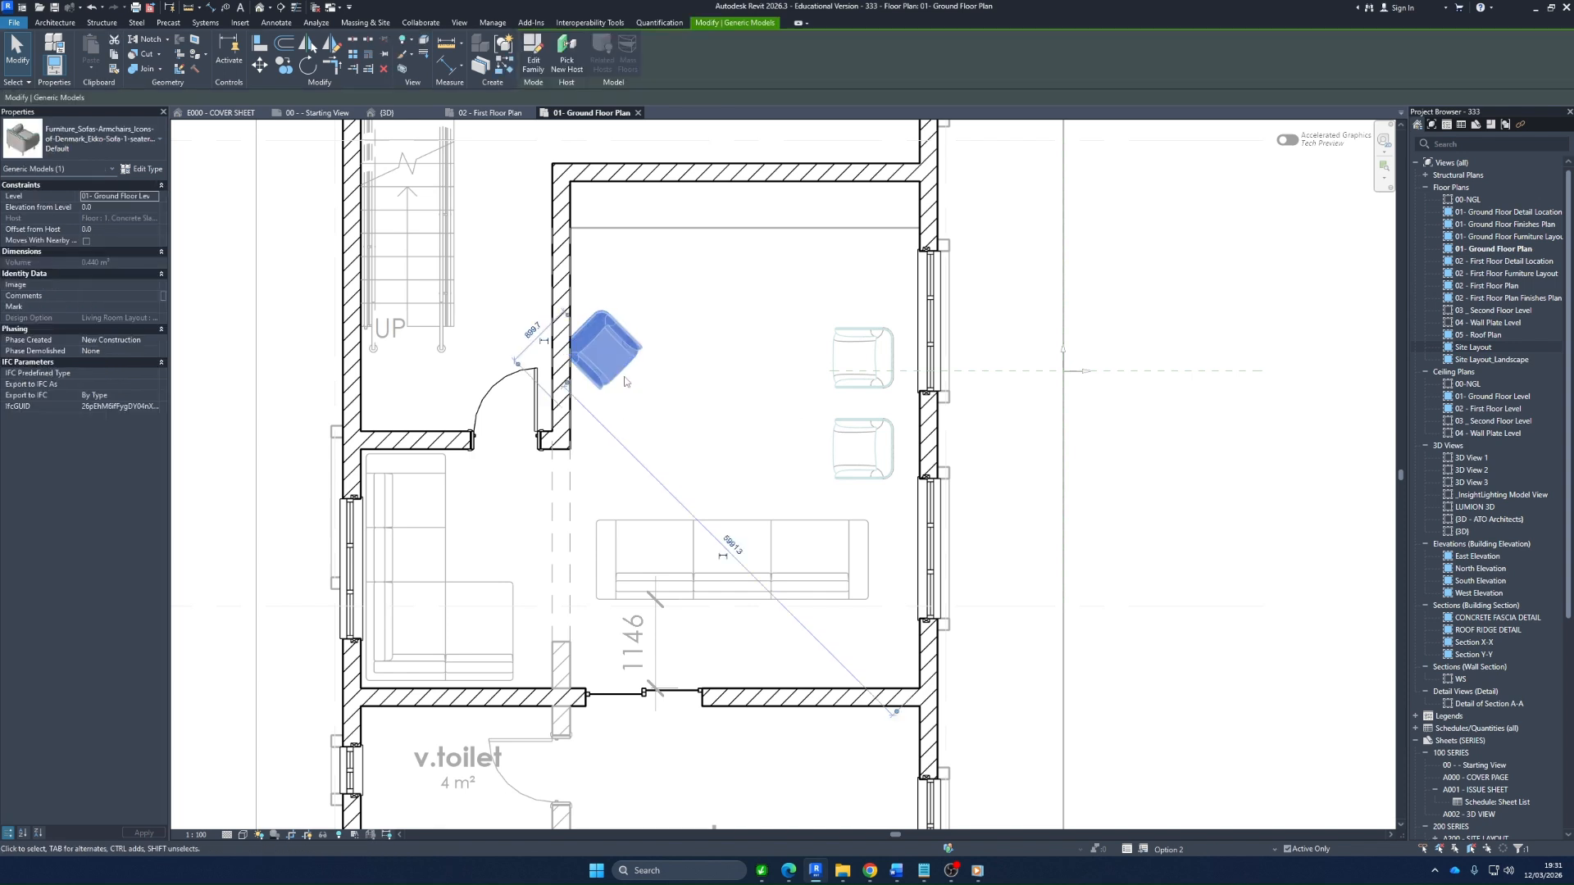
{"action": "left_click_drag", "start_coordinate": [625, 376], "coordinate": [630, 376]}
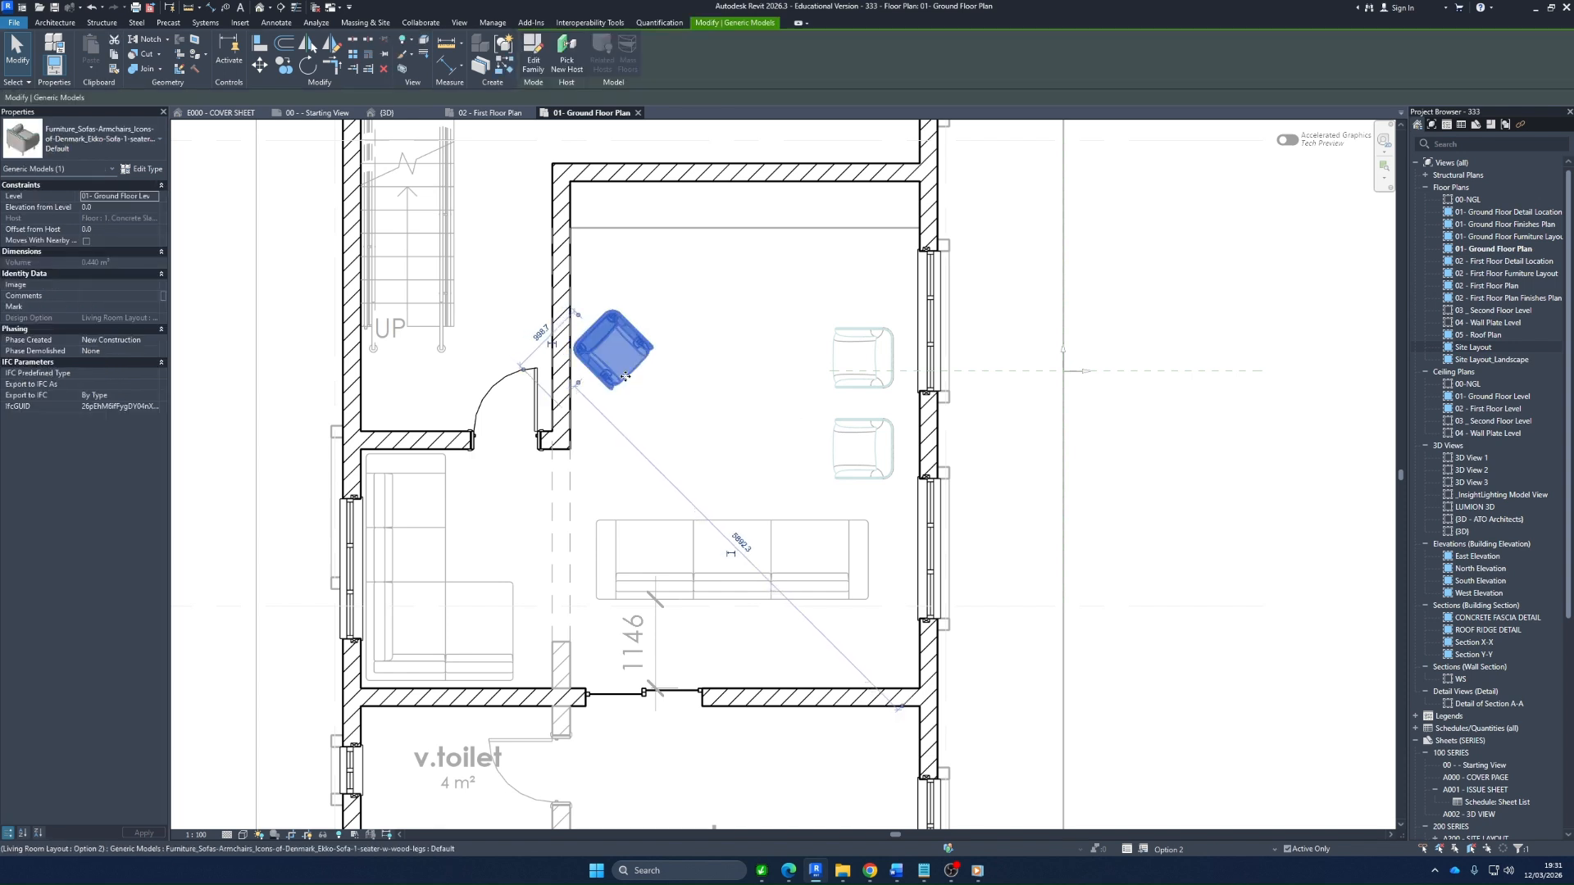
{"action": "left_click", "coordinate": [856, 463], "text": "ctrl"}
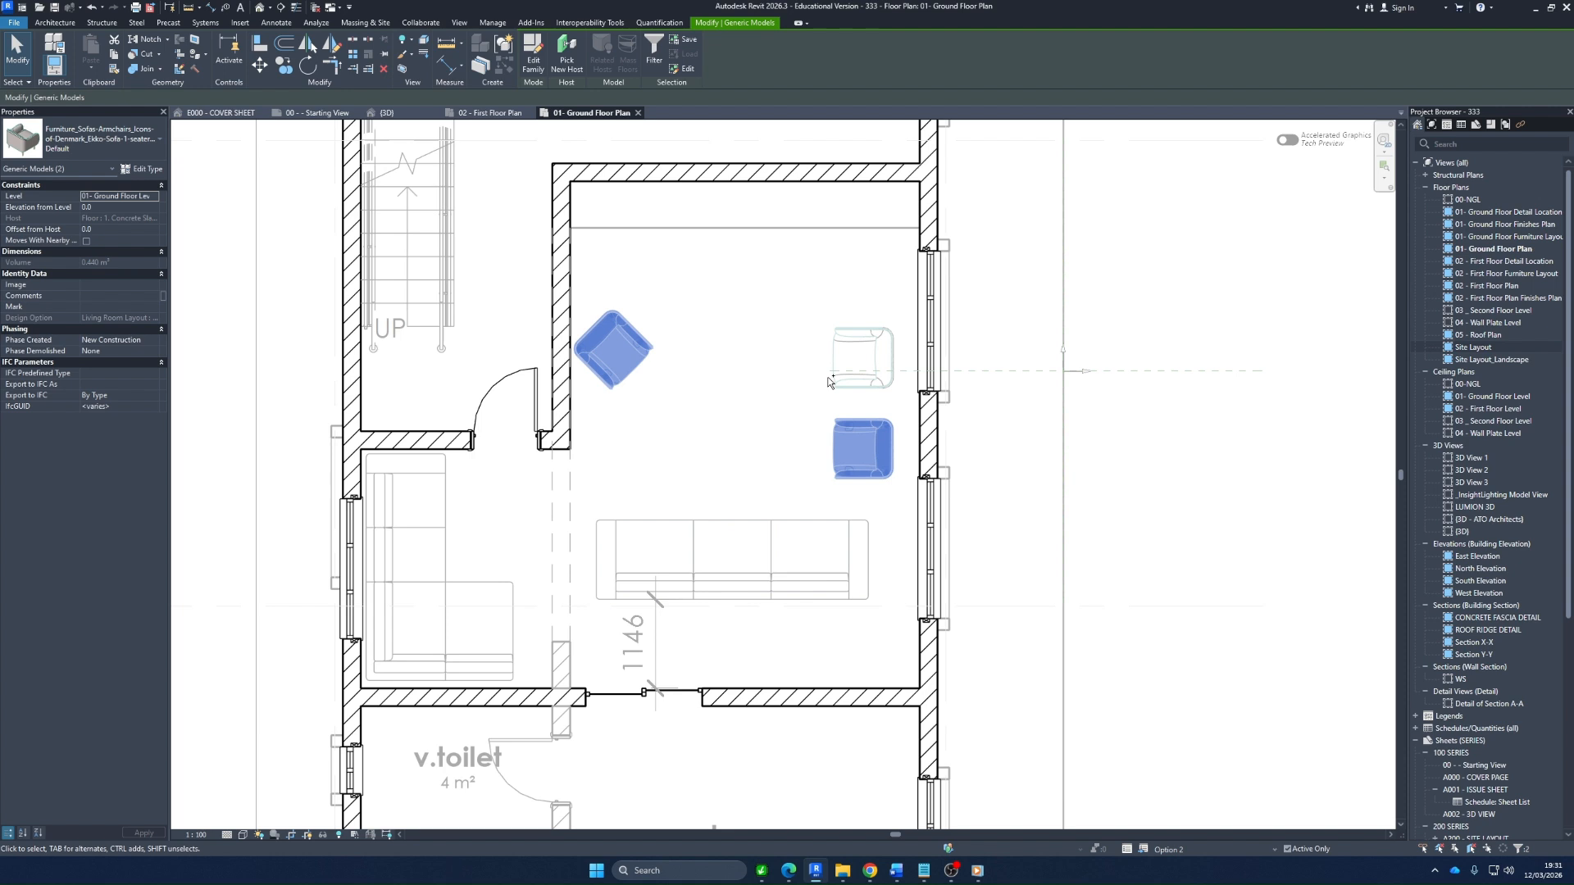
{"action": "left_click", "coordinate": [860, 361], "text": "ctrl"}
{"action": "left_click", "coordinate": [787, 564], "text": "ctrl"}
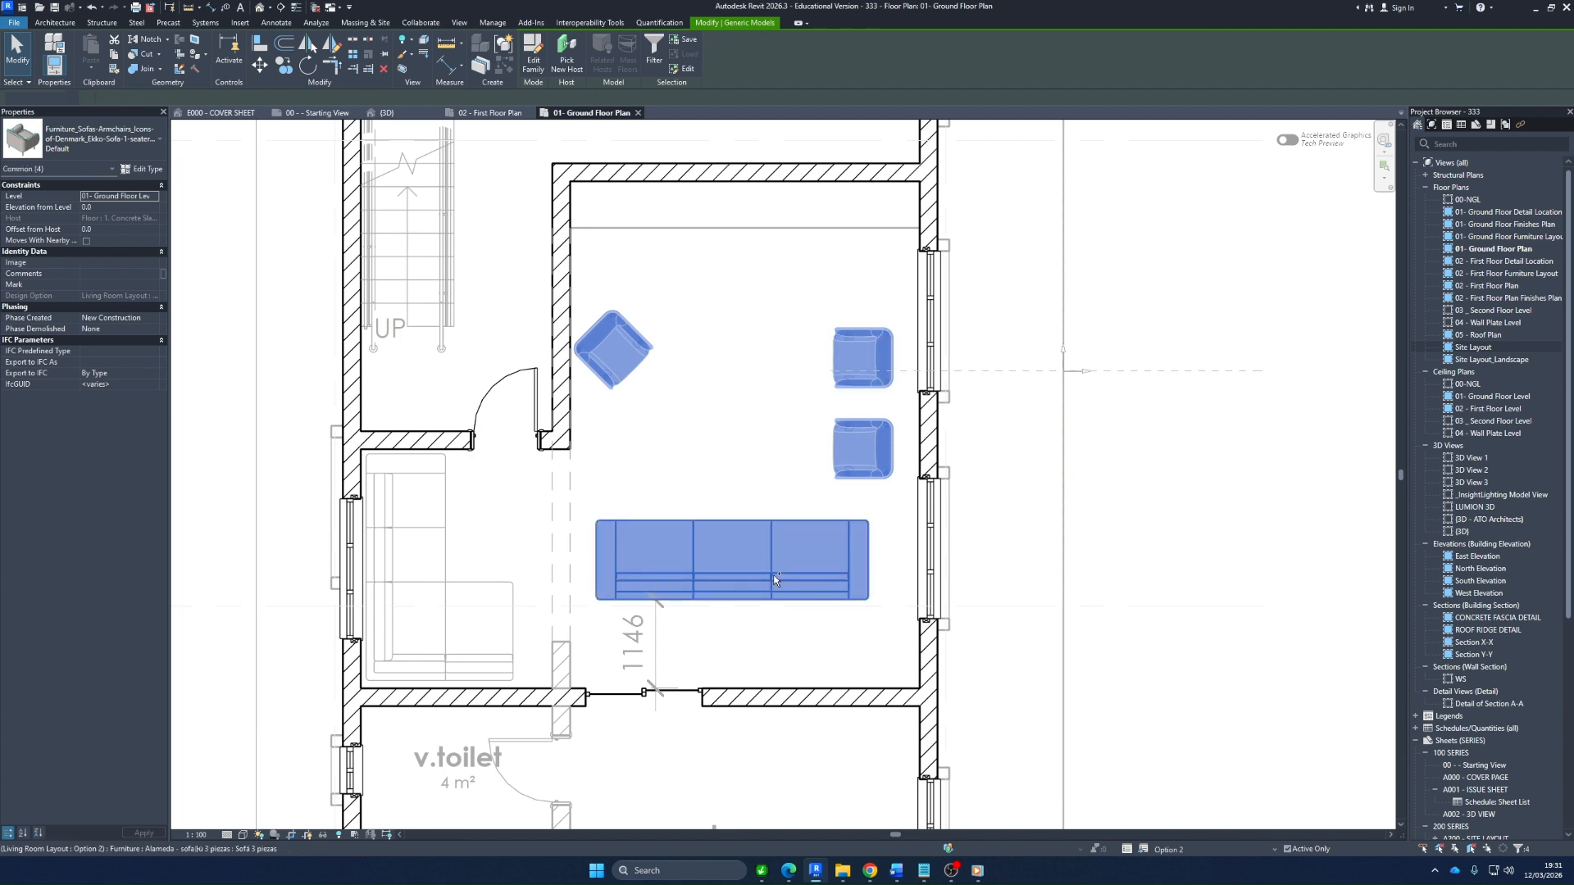
{"action": "key", "text": "Up"}
{"action": "key", "text": "Up"}
{"action": "key", "text": "Up"}
{"action": "key", "text": "Up"}
{"action": "key", "text": "Up"}
{"action": "key", "text": "Up"}
{"action": "key", "text": "Up"}
{"action": "key", "text": "Up"}
{"action": "key", "text": "Up"}
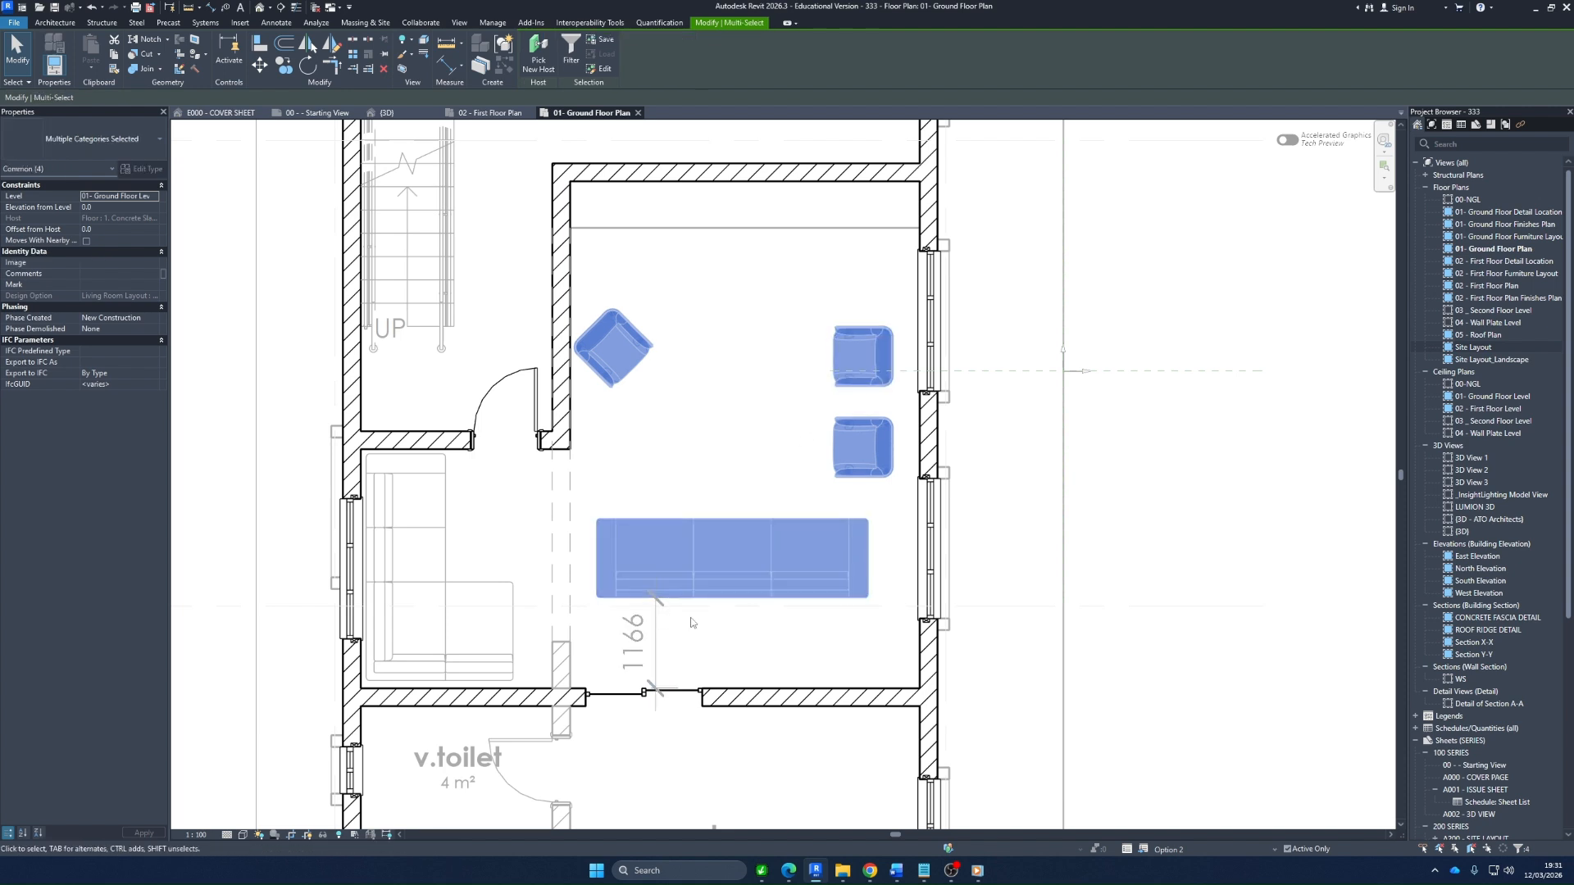
{"action": "key", "text": "Up"}
{"action": "key", "text": "Up"}
{"action": "key", "text": "Up"}
{"action": "key", "text": "Up"}
{"action": "key", "text": "Up"}
{"action": "key", "text": "Up"}
{"action": "key", "text": "Up"}
{"action": "key", "text": "Up"}
{"action": "key", "text": "Up"}
{"action": "key", "text": "Up"}
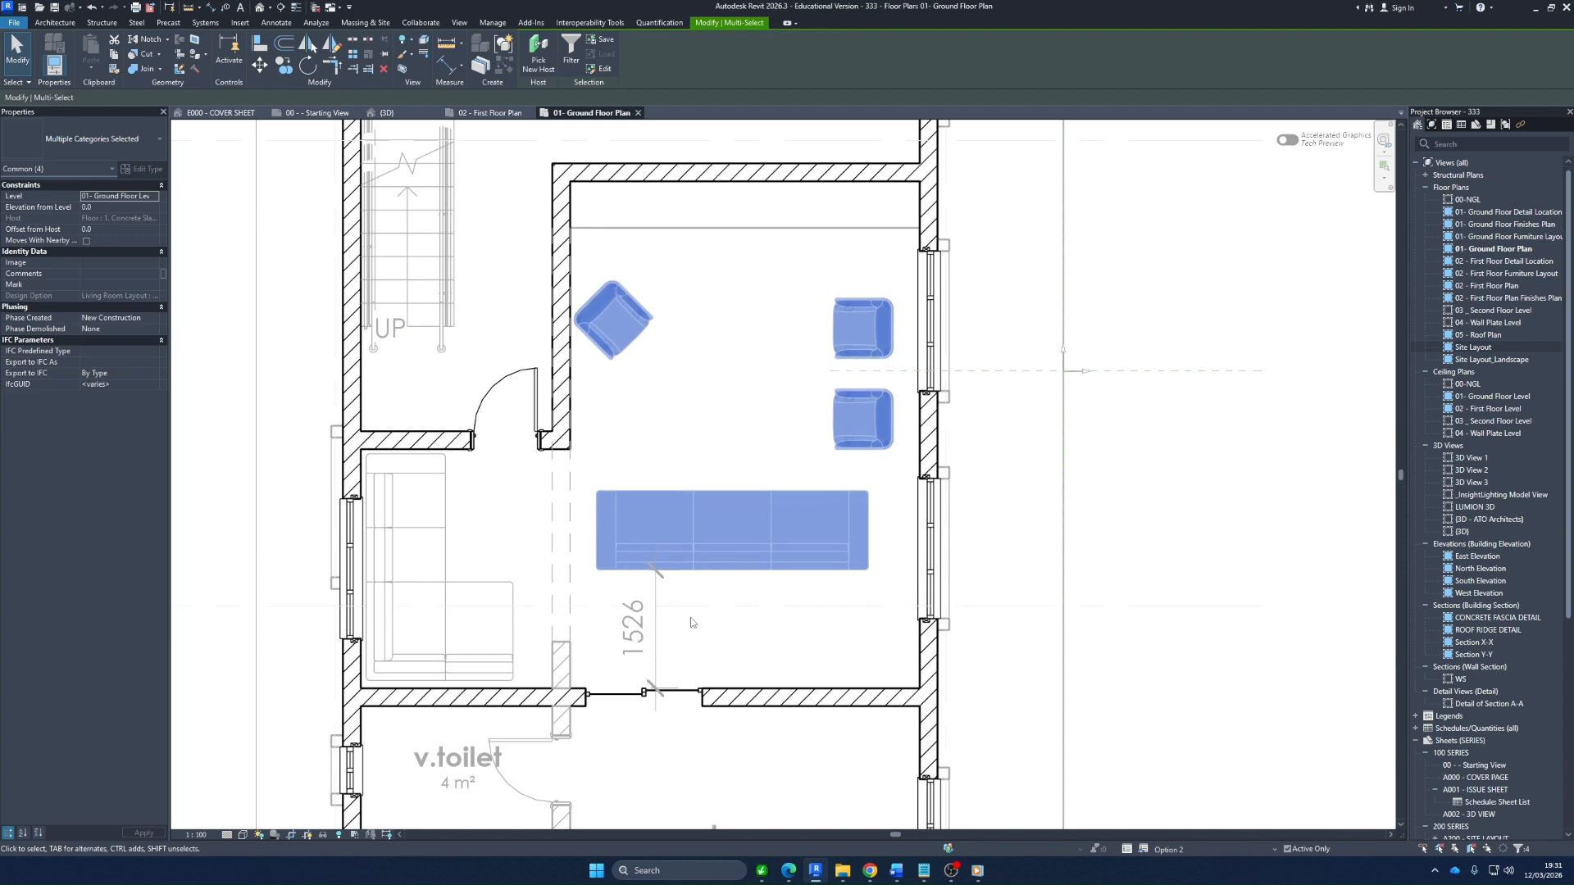
Set the distance from the sliding-door wall to the three-seat sofa to 1500 mm, moving the three armchairs with it
{"action": "left_click", "coordinate": [229, 50]}
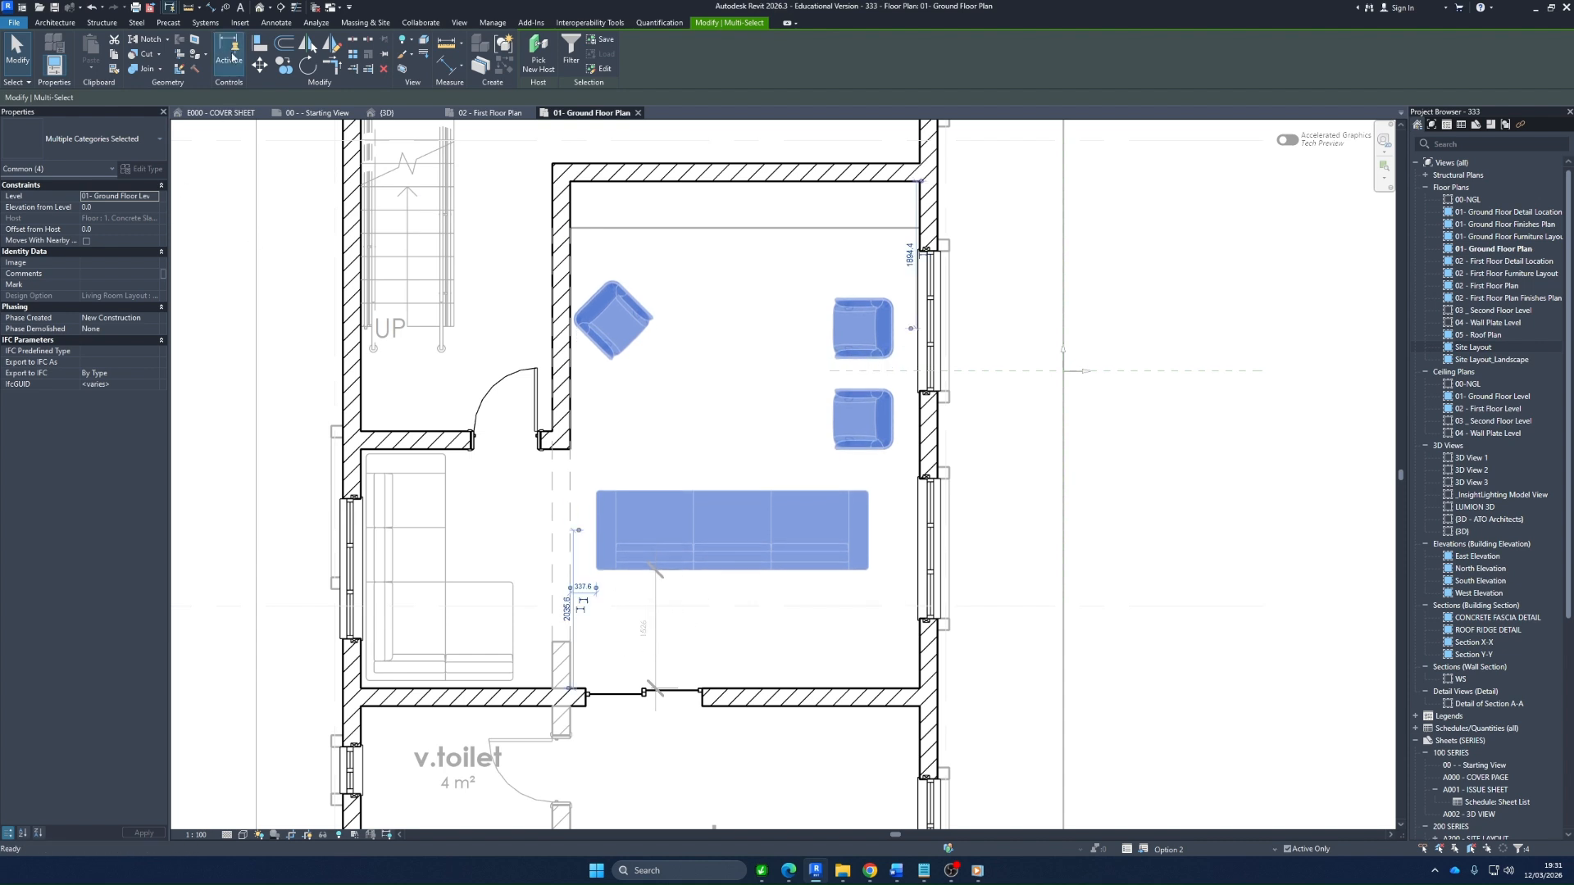
{"action": "left_click", "coordinate": [638, 624]}
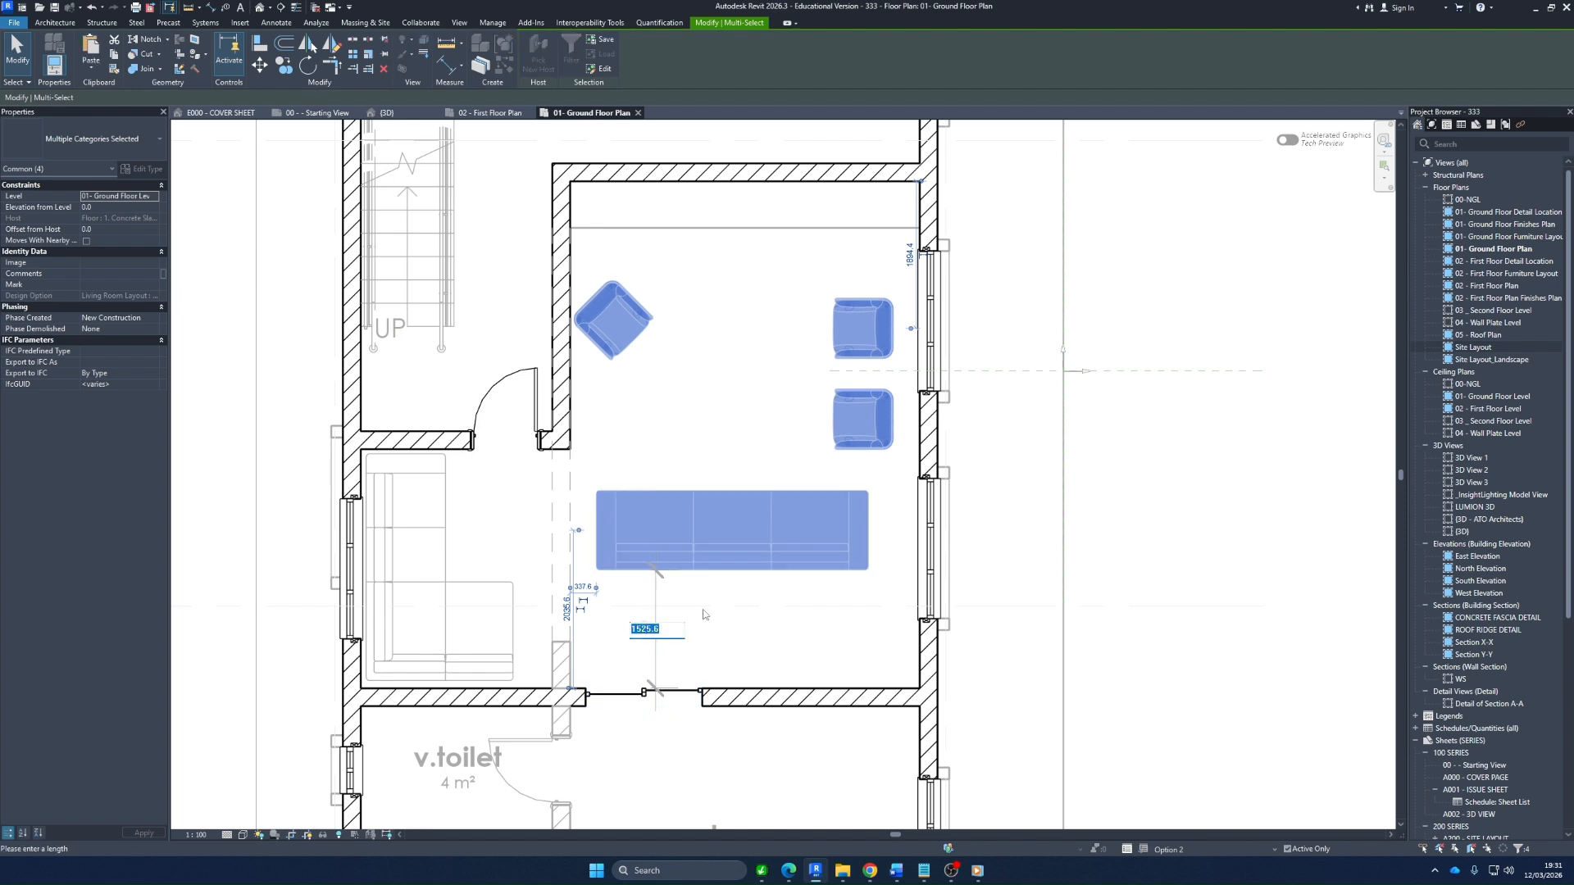
{"action": "key", "text": "Return"}
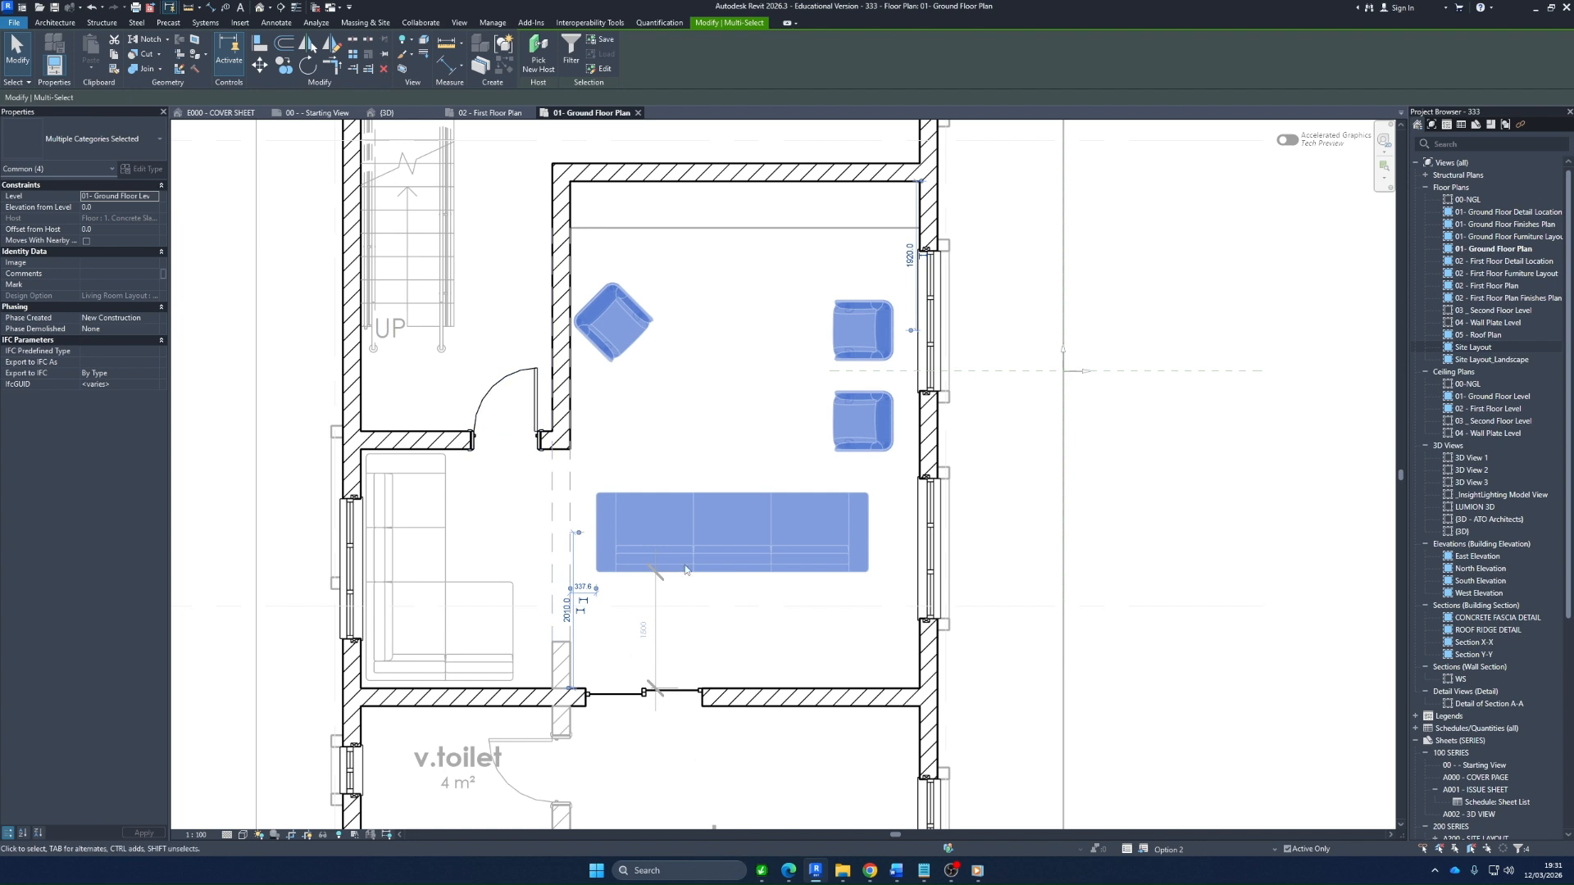
{"action": "key", "text": "Escape"}
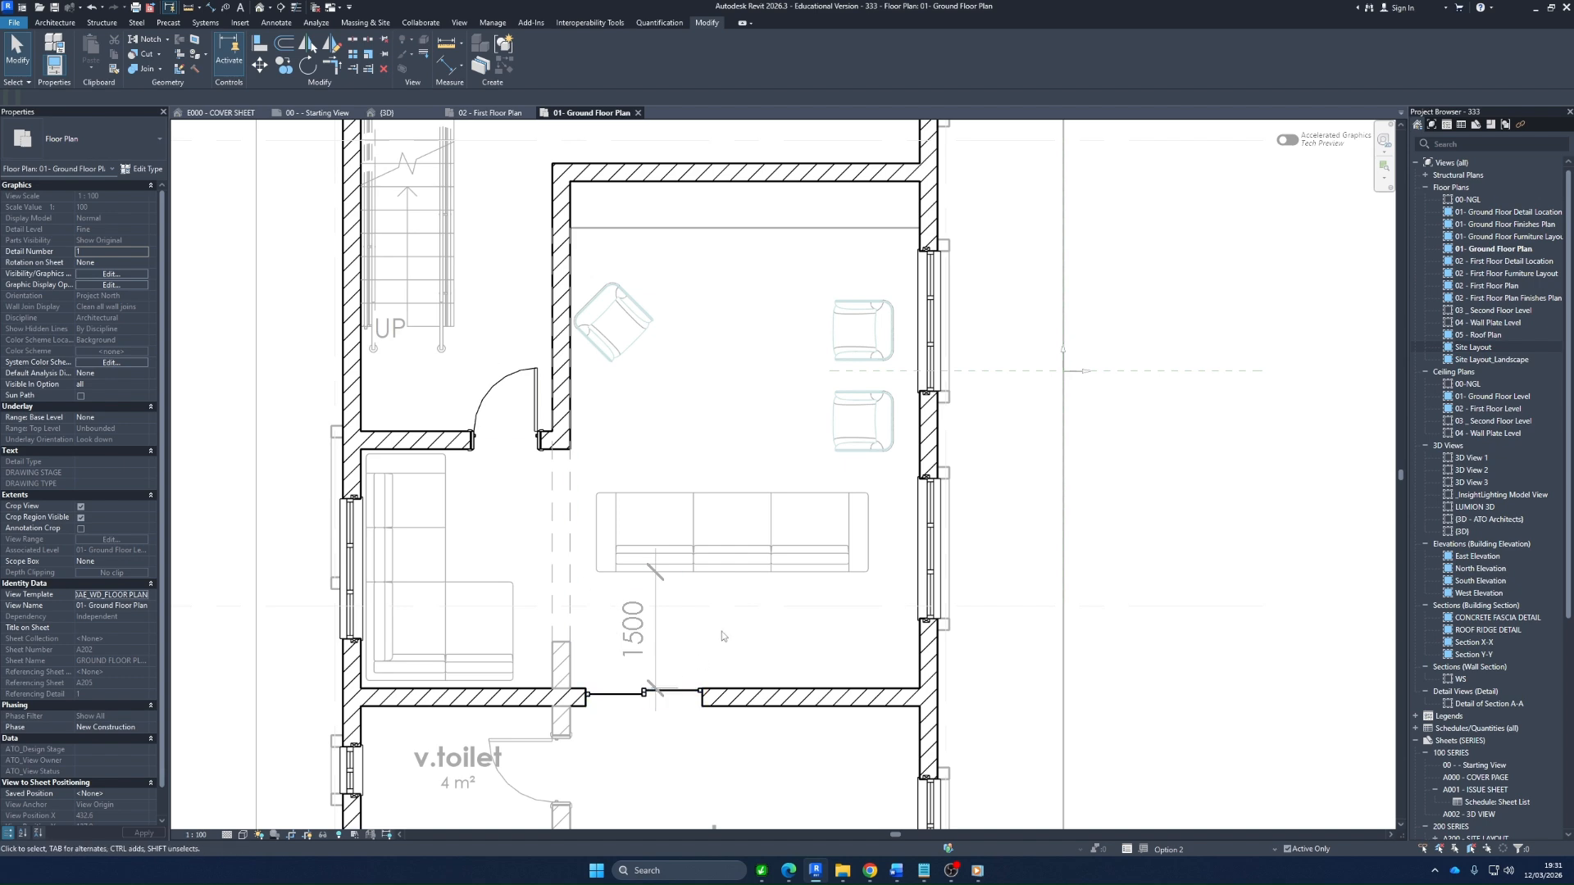
Switch the active design option to Option 3 of the Living Room Layout set
{"action": "scroll", "coordinate": [722, 631], "scroll_direction": "down", "scroll_amount": 4}
{"action": "scroll", "coordinate": [724, 550], "scroll_direction": "up", "scroll_amount": 3}
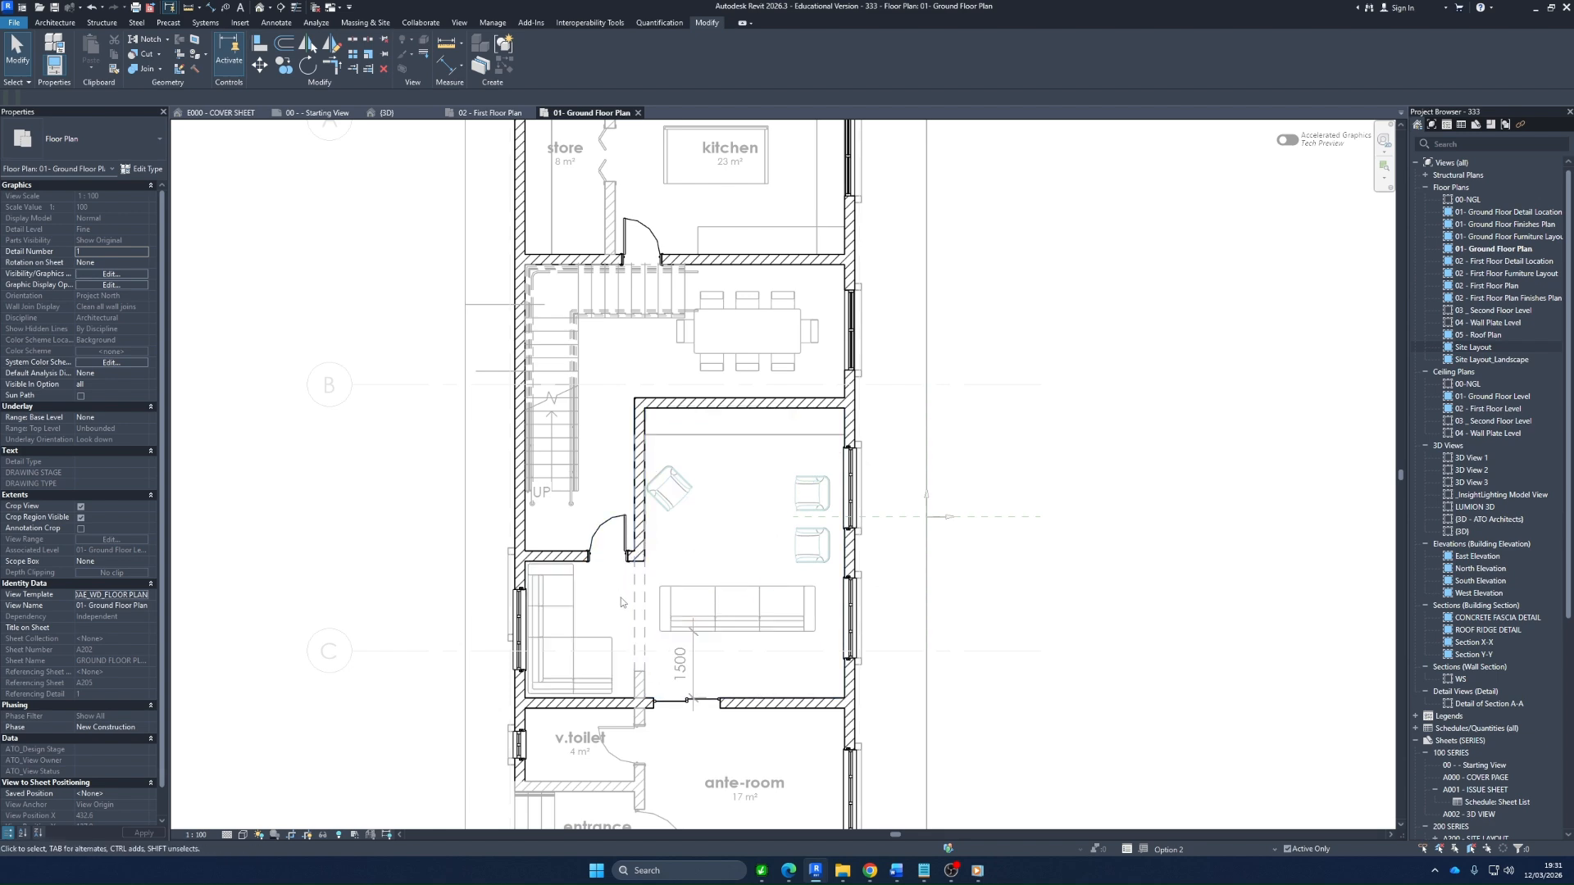
{"action": "scroll", "coordinate": [656, 665], "scroll_direction": "up", "scroll_amount": 3}
{"action": "scroll", "coordinate": [574, 541], "scroll_direction": "down", "scroll_amount": 2}
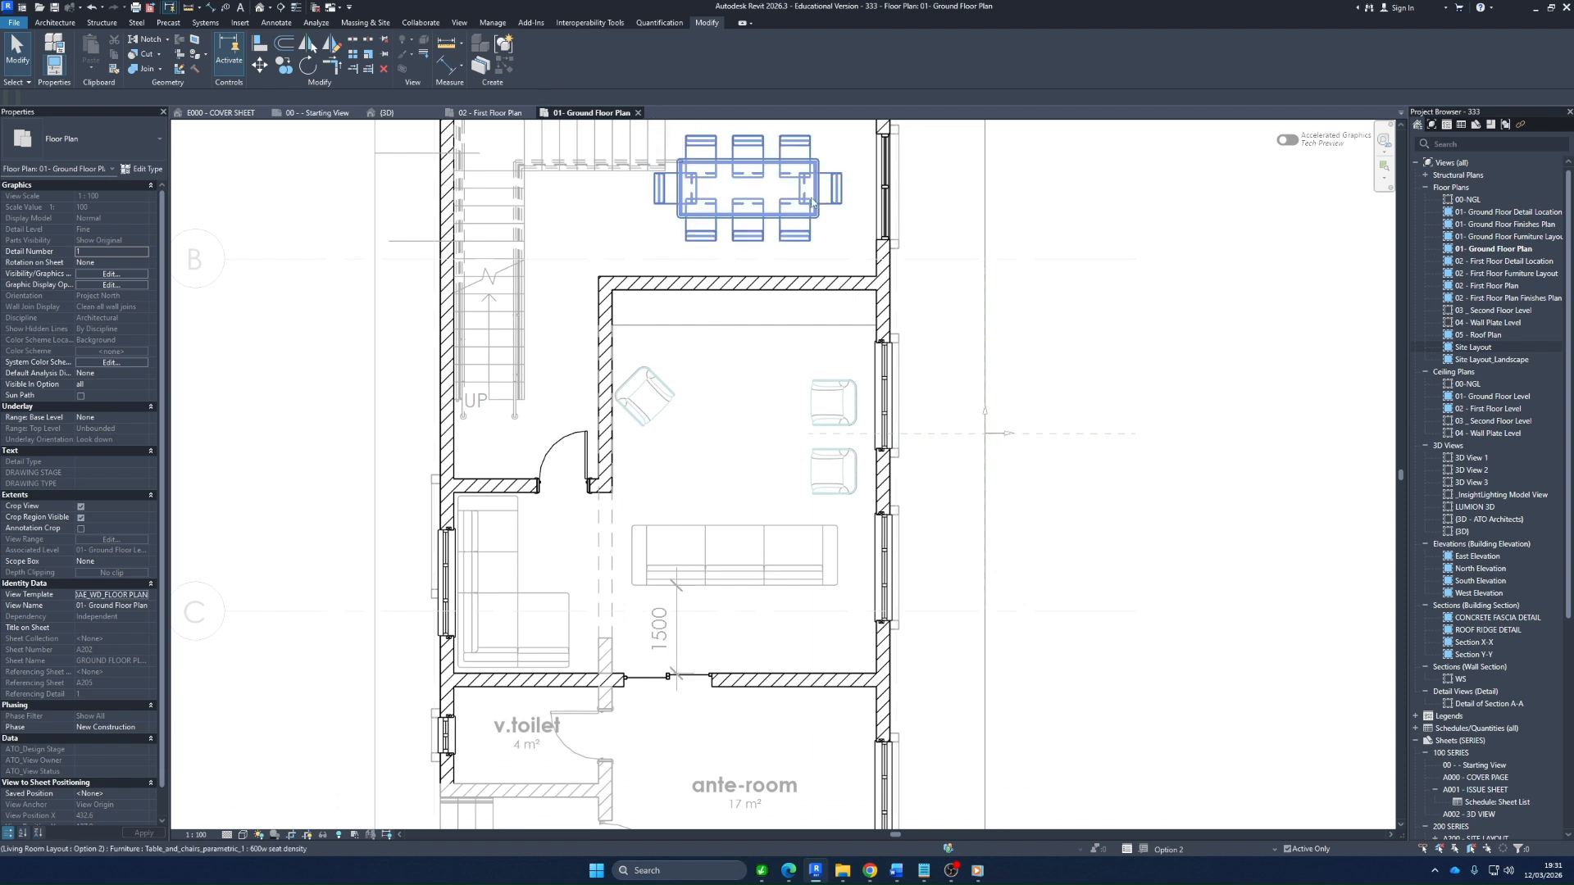
{"action": "left_click", "coordinate": [492, 22]}
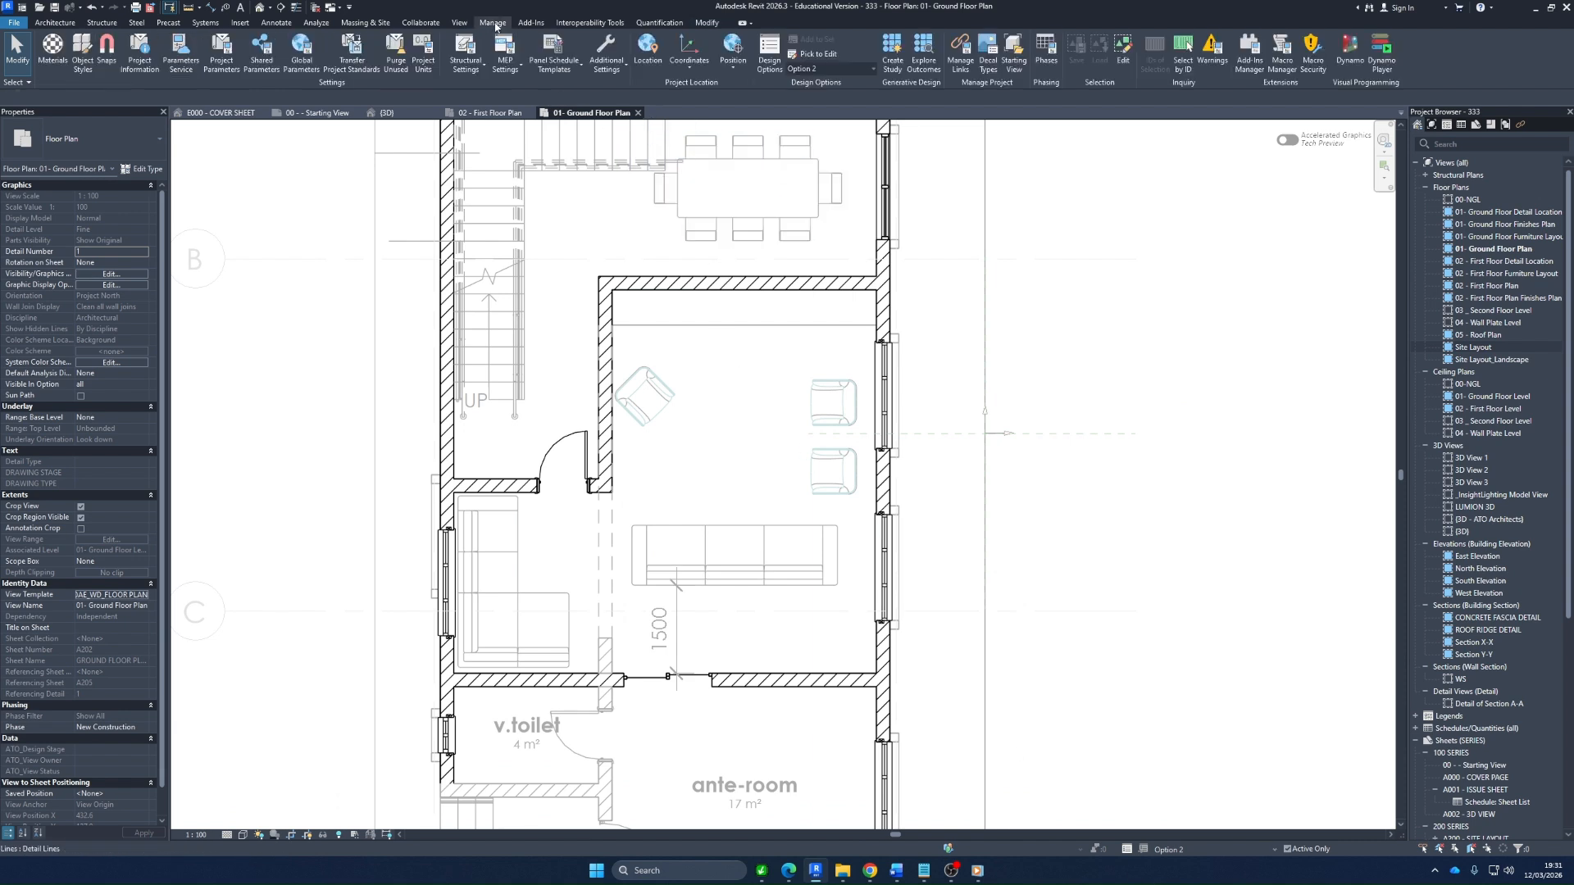
{"action": "left_click", "coordinate": [861, 68]}
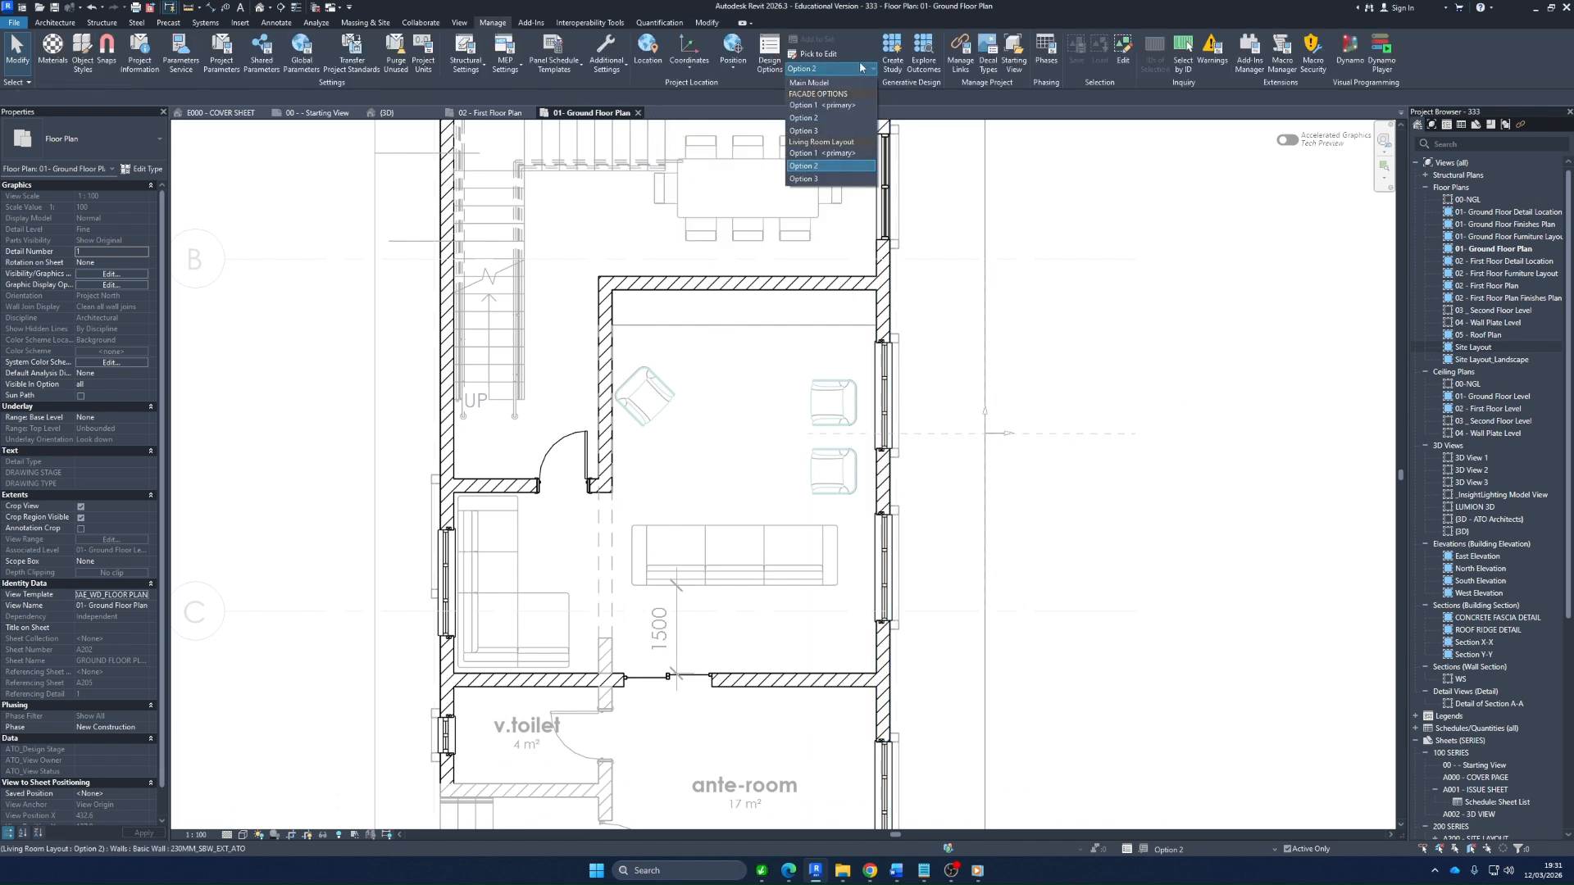
{"action": "left_click", "coordinate": [817, 178]}
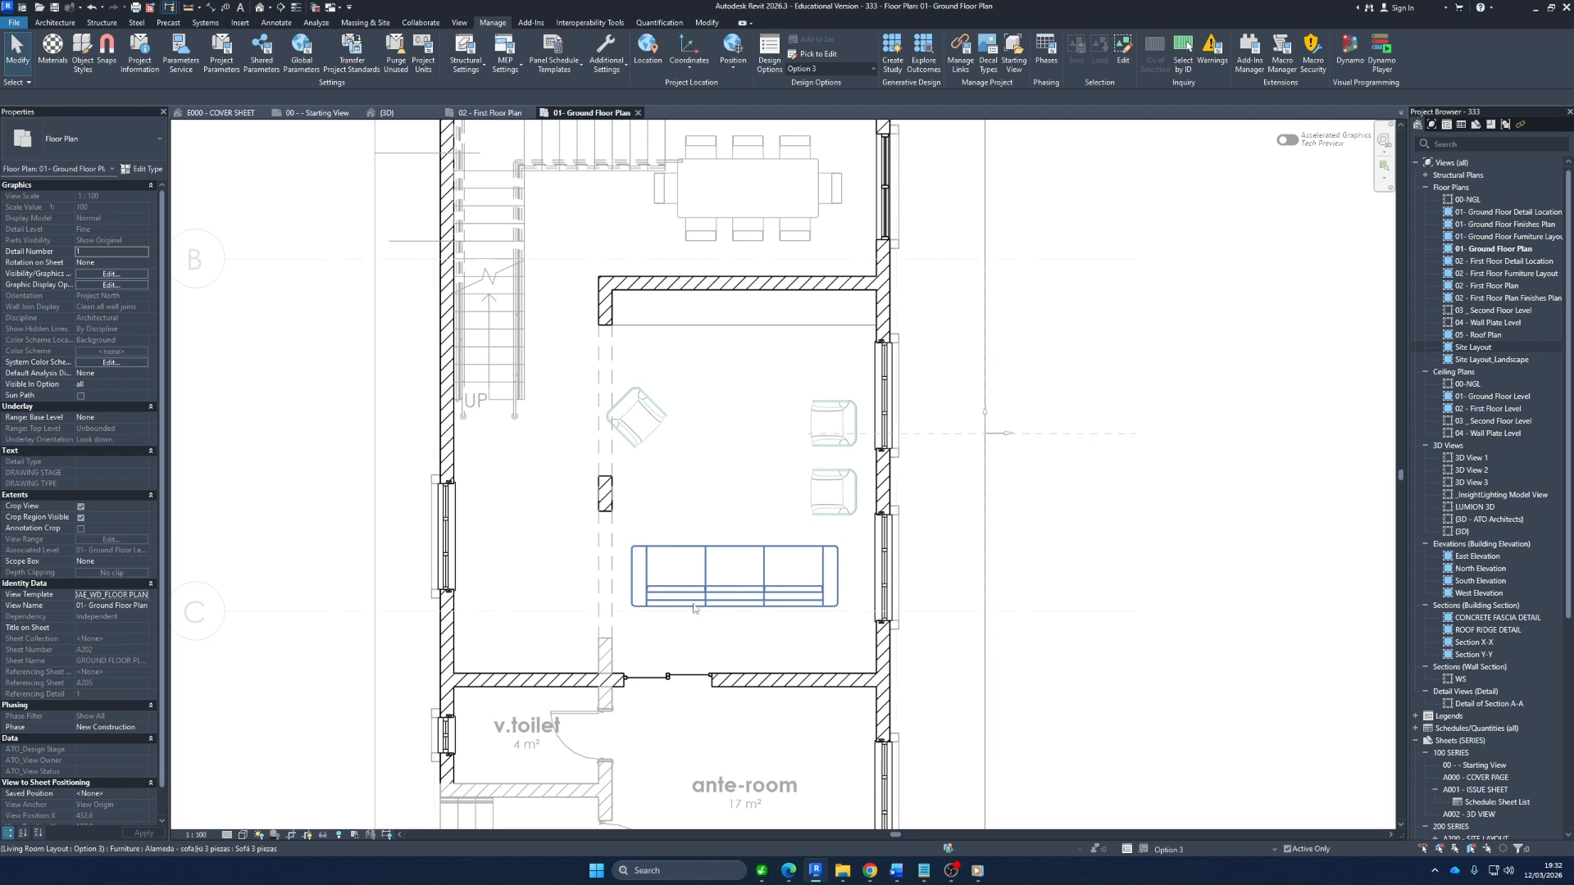
Turn the three-seat sofa a quarter turn so it faces the window wall with the armchairs, and move it beside the short freestanding wall piece
{"action": "left_click", "coordinate": [730, 601]}
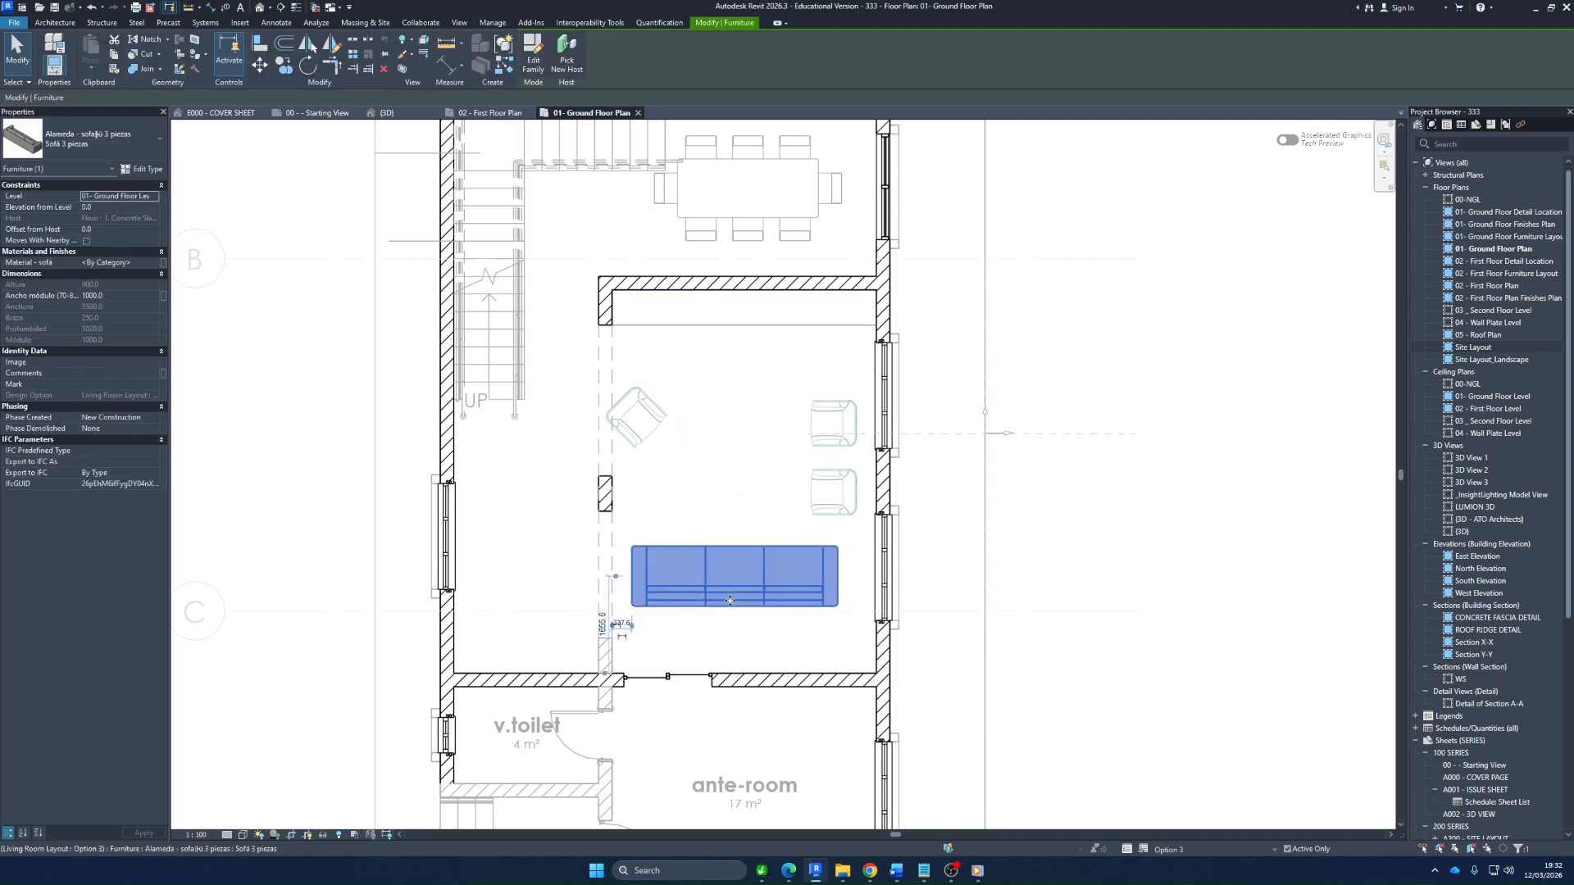
{"action": "key", "text": "space"}
{"action": "key", "text": "space"}
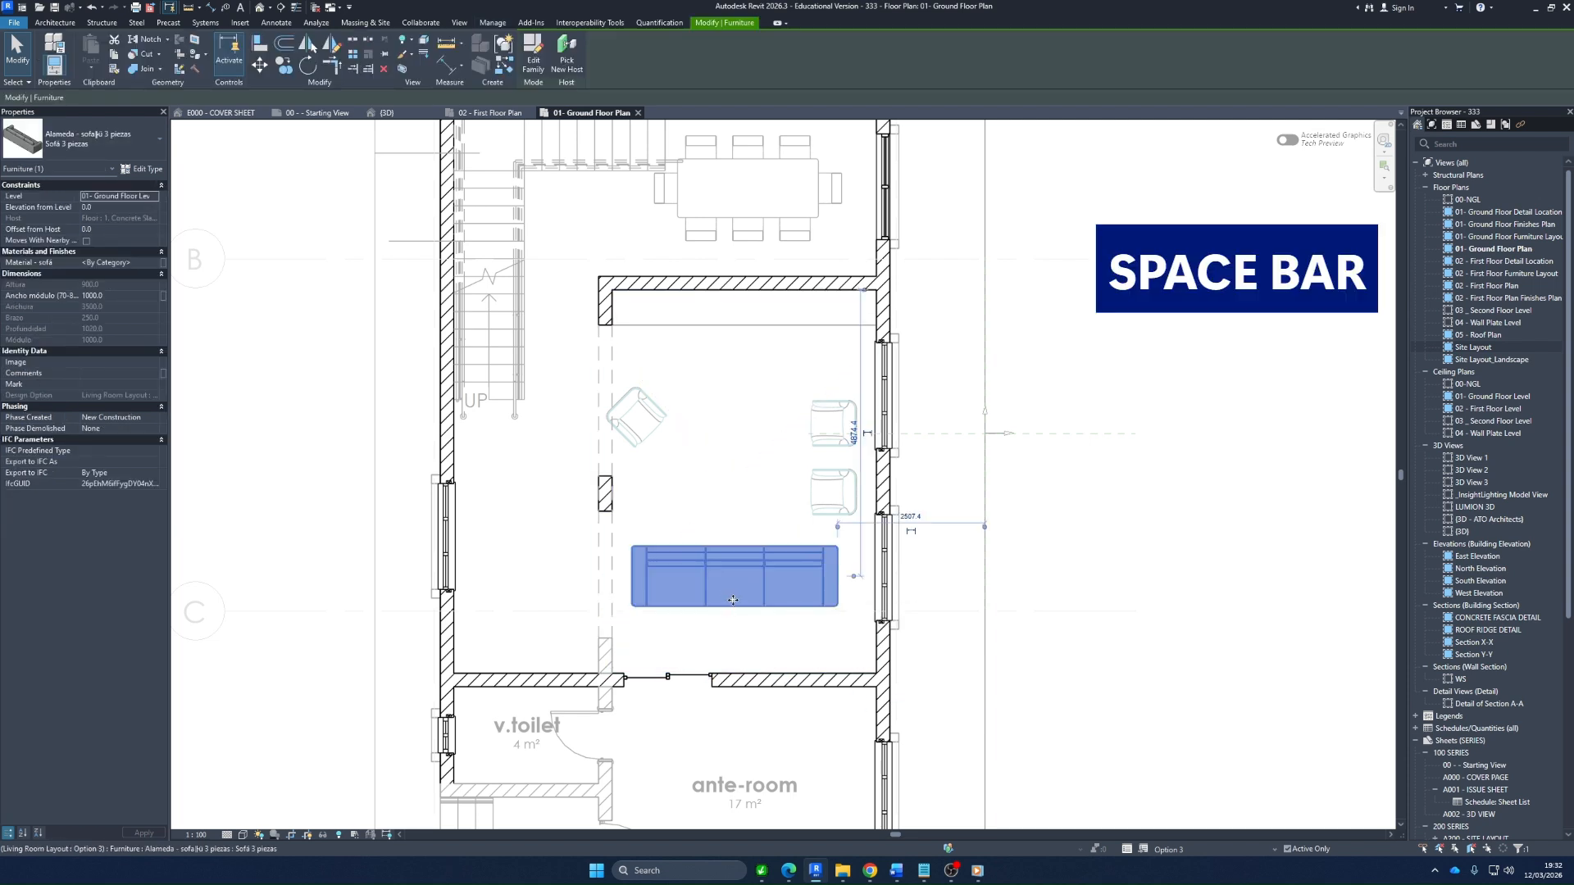
{"action": "key", "text": "space"}
{"action": "key", "text": "space"}
{"action": "key", "text": "space"}
{"action": "key", "text": "space"}
{"action": "key", "text": "space"}
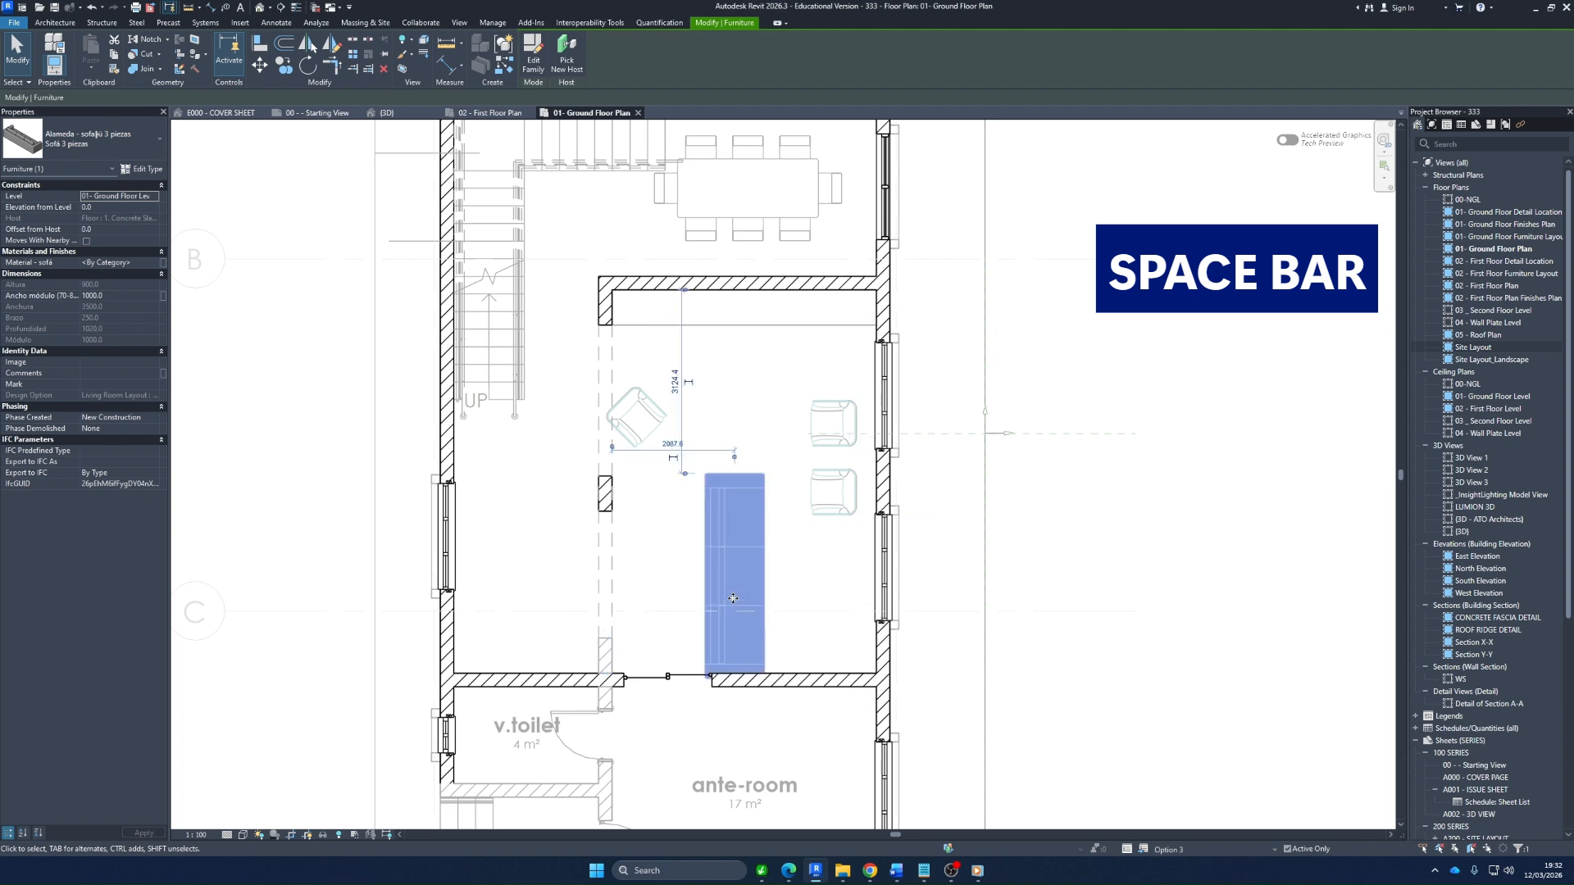
{"action": "key", "text": "space"}
{"action": "key", "text": "space"}
{"action": "key", "text": "space"}
{"action": "key", "text": "space"}
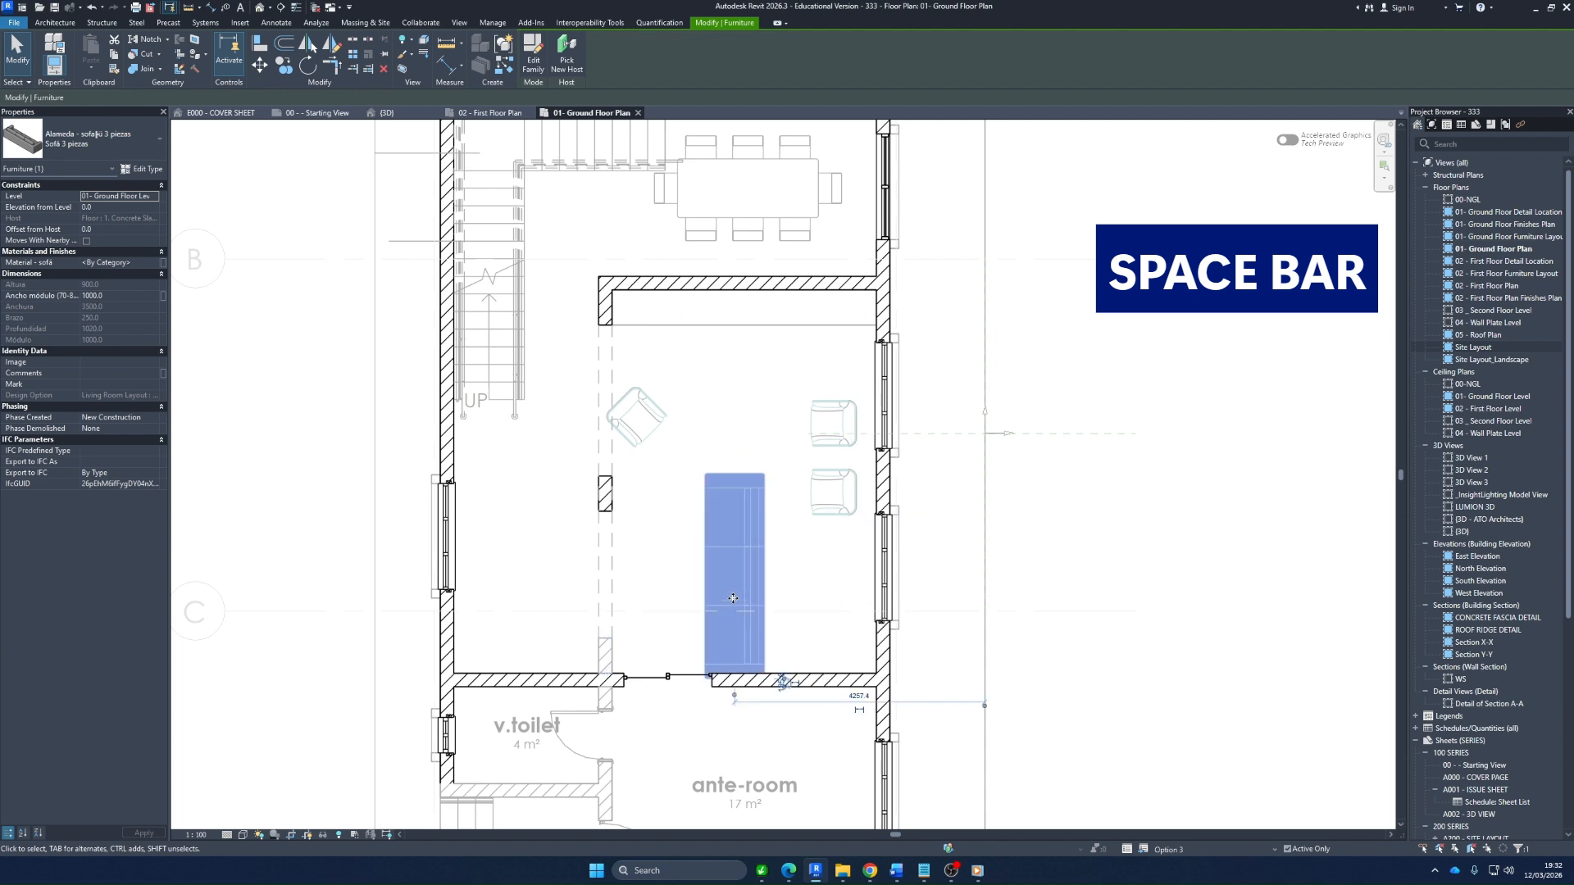
{"action": "key", "text": "space"}
{"action": "key", "text": "space"}
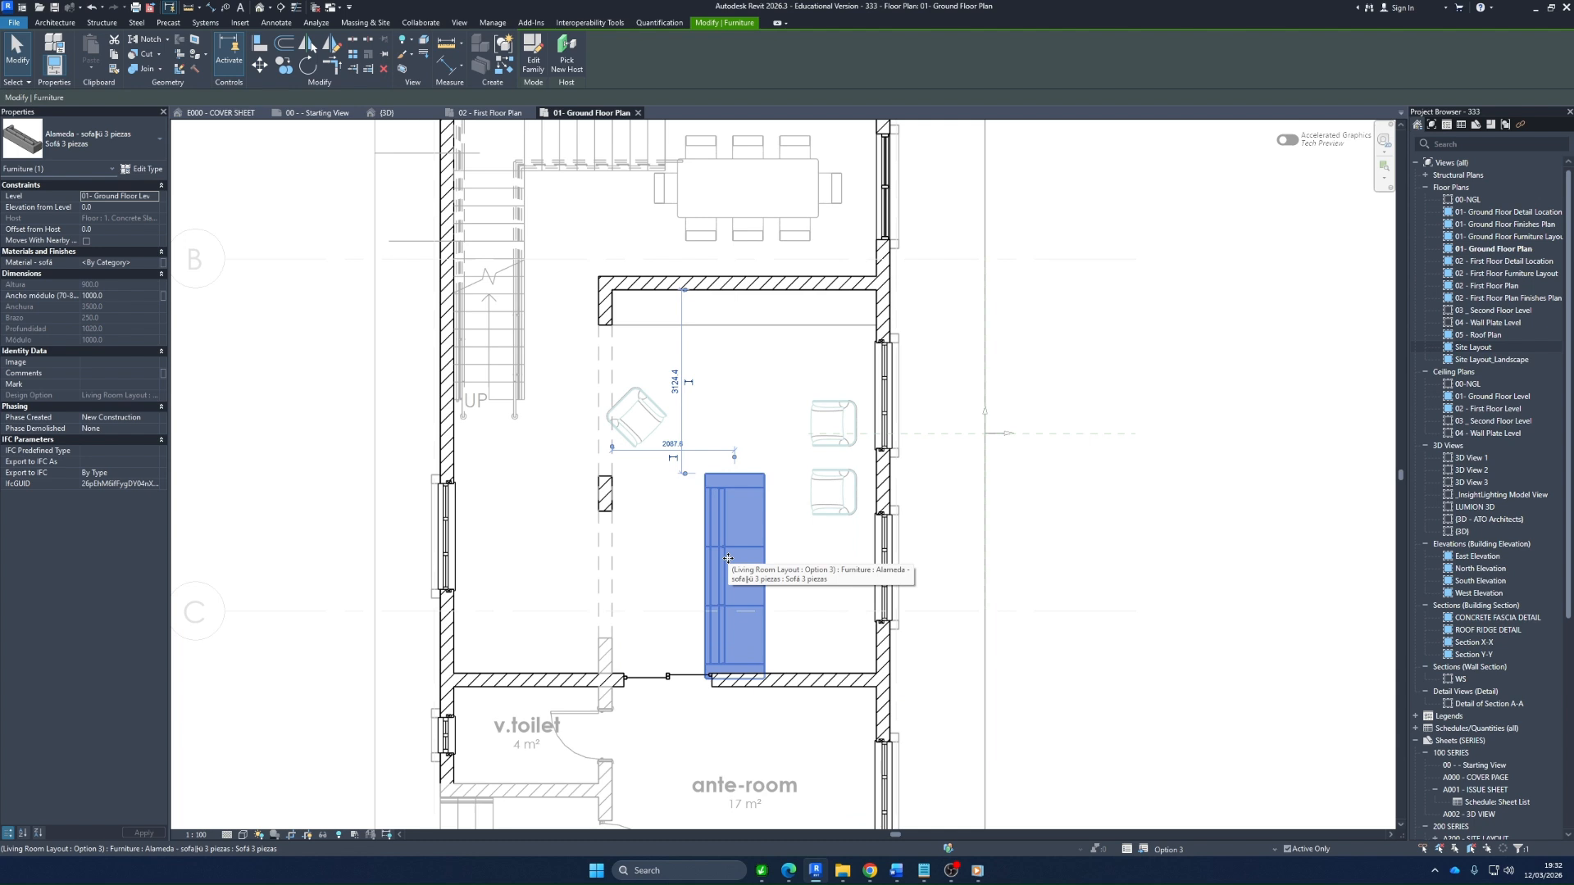
{"action": "left_click_drag", "start_coordinate": [728, 558], "coordinate": [638, 445]}
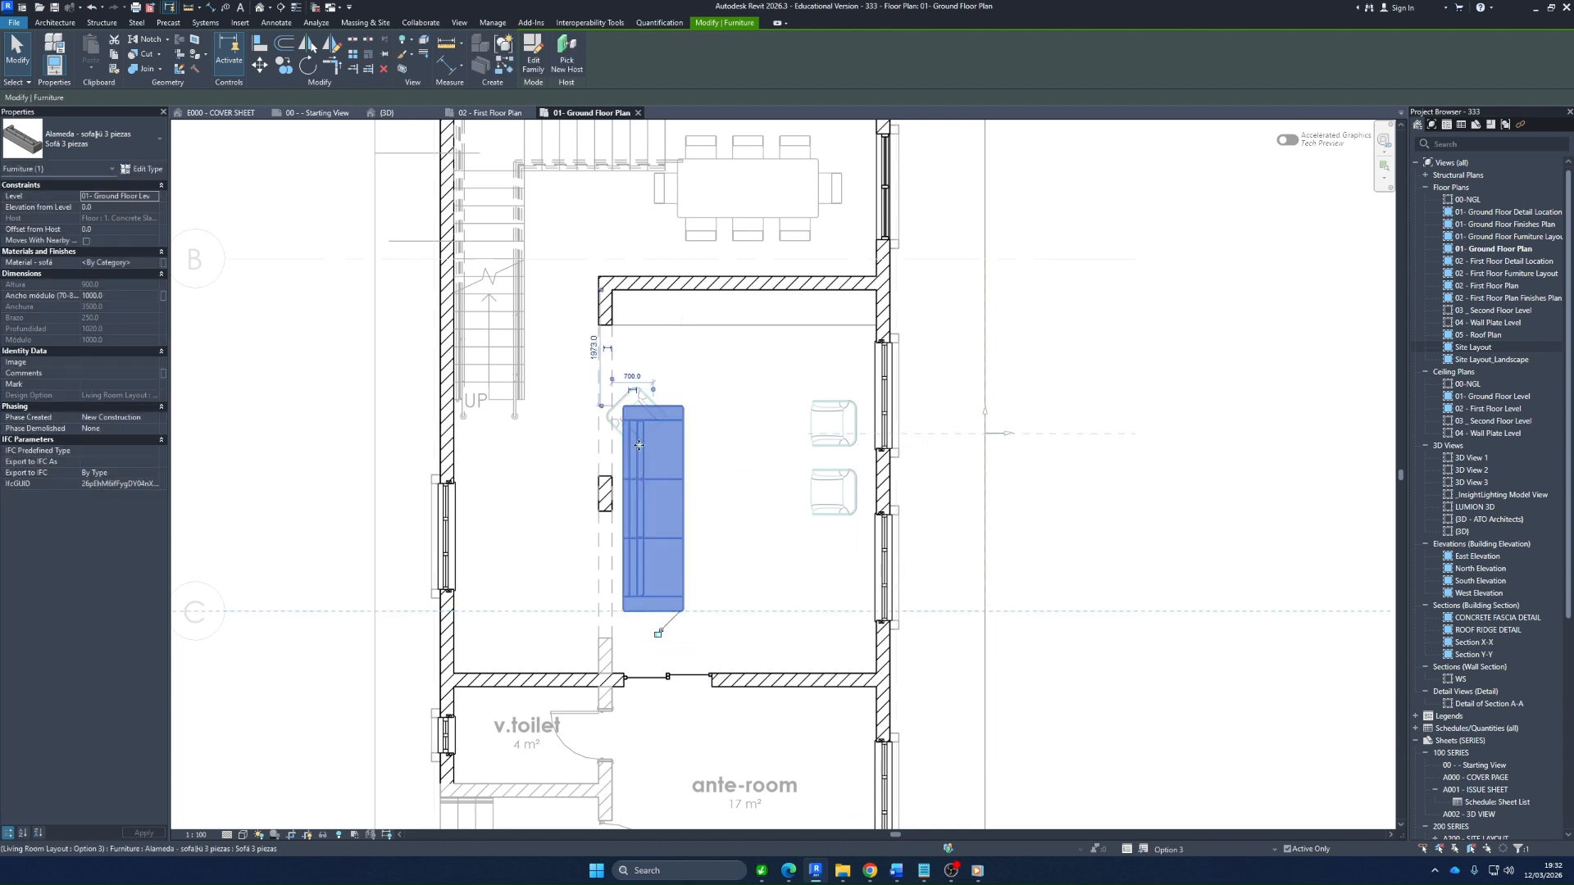
Move the angled armchair off the sofa to the window side of the room, near the other two armchairs
{"action": "scroll", "coordinate": [647, 395], "scroll_direction": "up", "scroll_amount": 2}
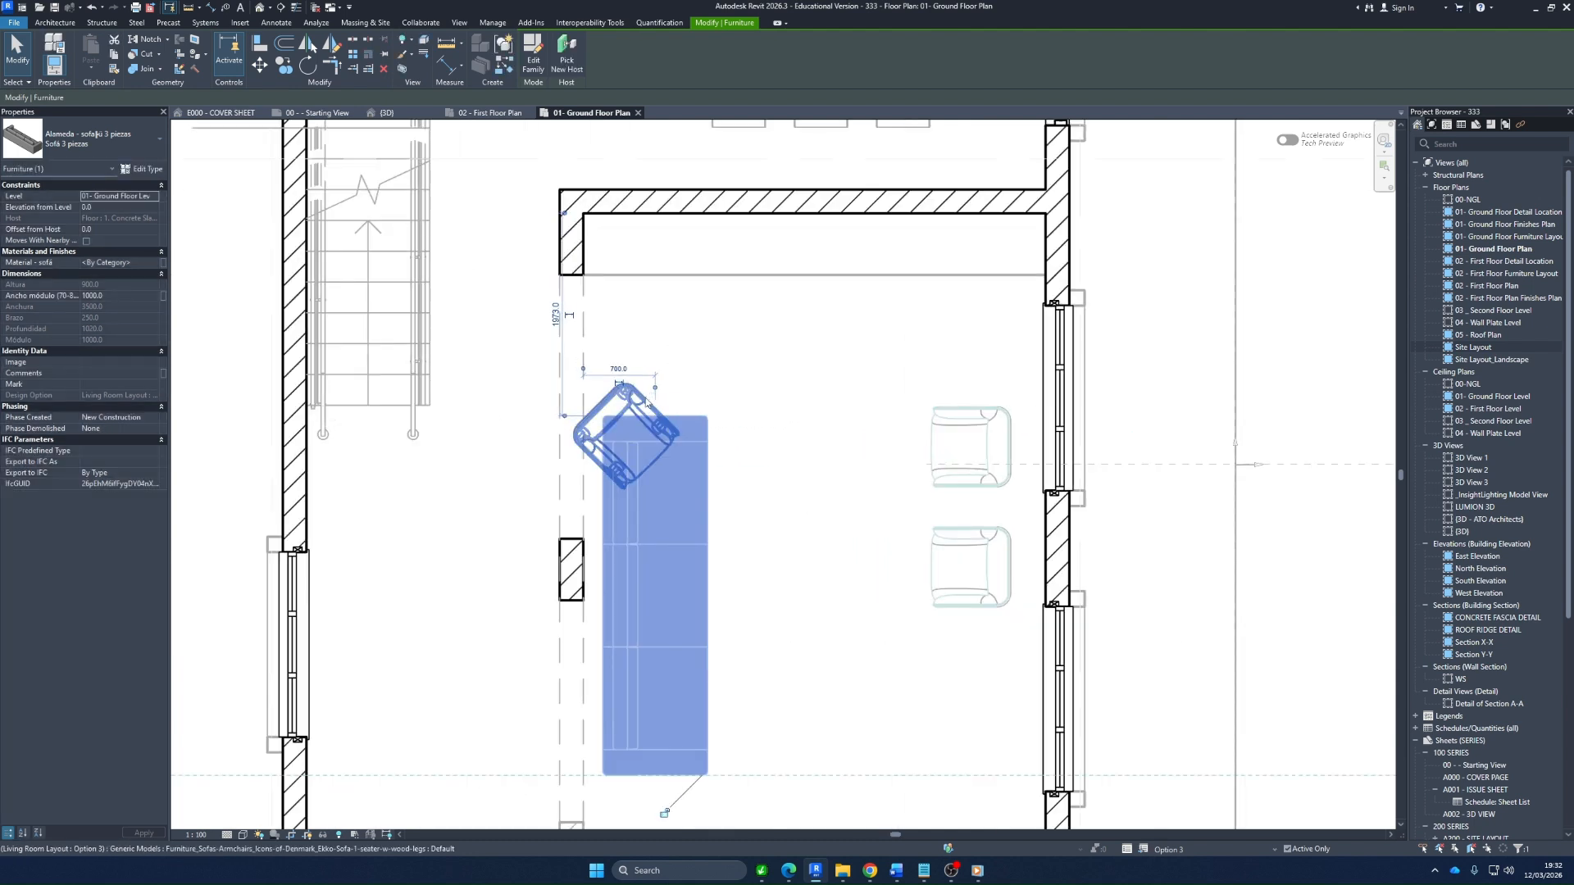
{"action": "left_click", "coordinate": [645, 400]}
{"action": "left_click_drag", "start_coordinate": [641, 399], "coordinate": [867, 323]}
{"action": "scroll", "coordinate": [985, 408], "scroll_direction": "down", "scroll_amount": 2}
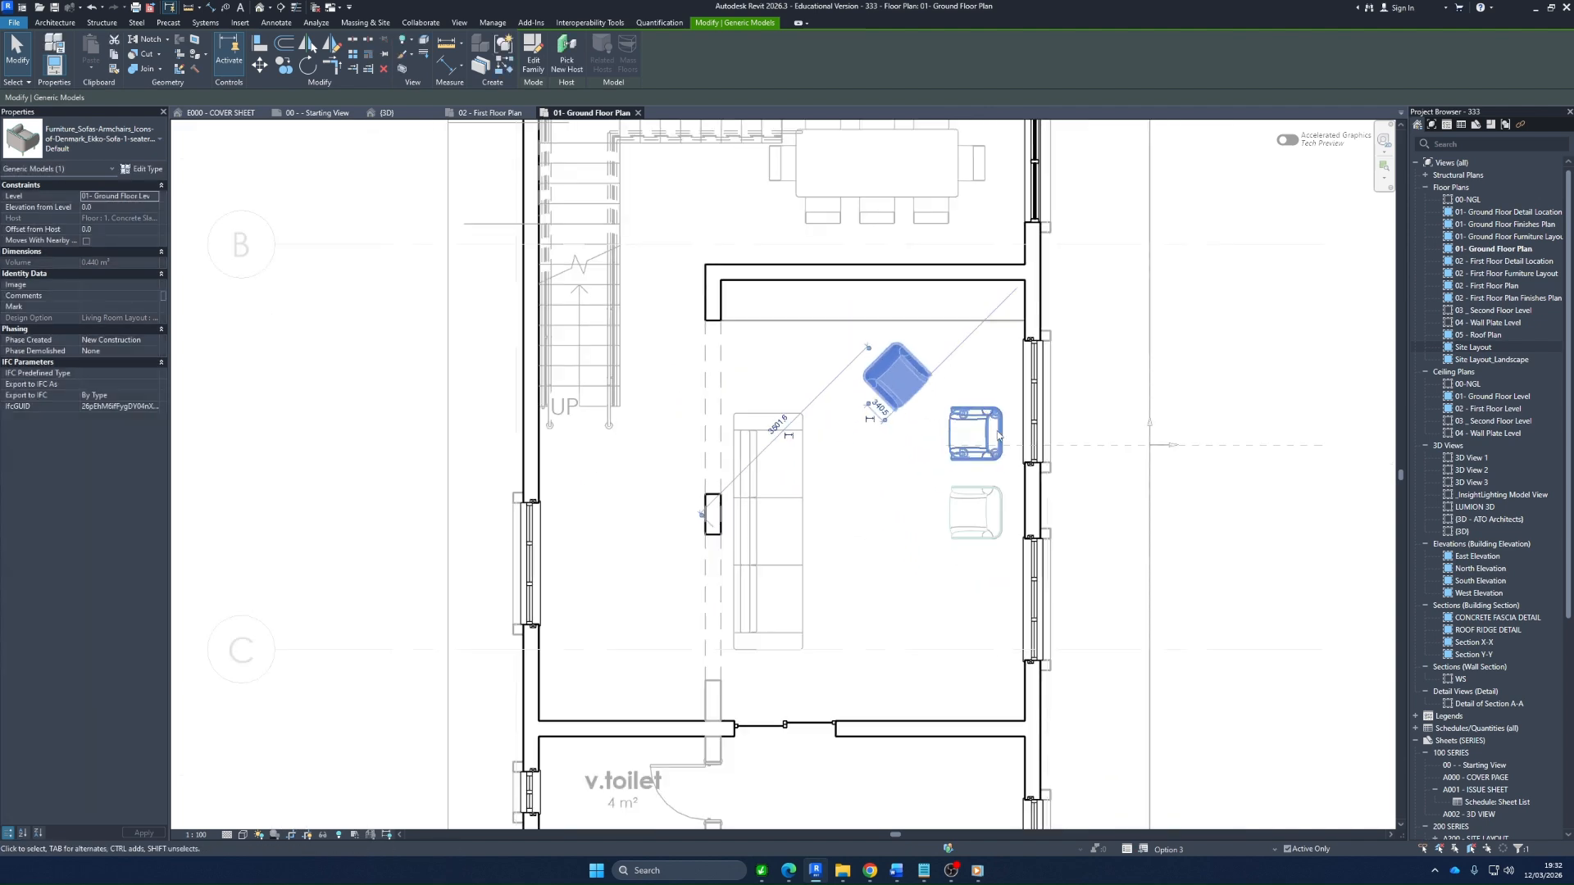
{"action": "scroll", "coordinate": [998, 435], "scroll_direction": "down", "scroll_amount": 2}
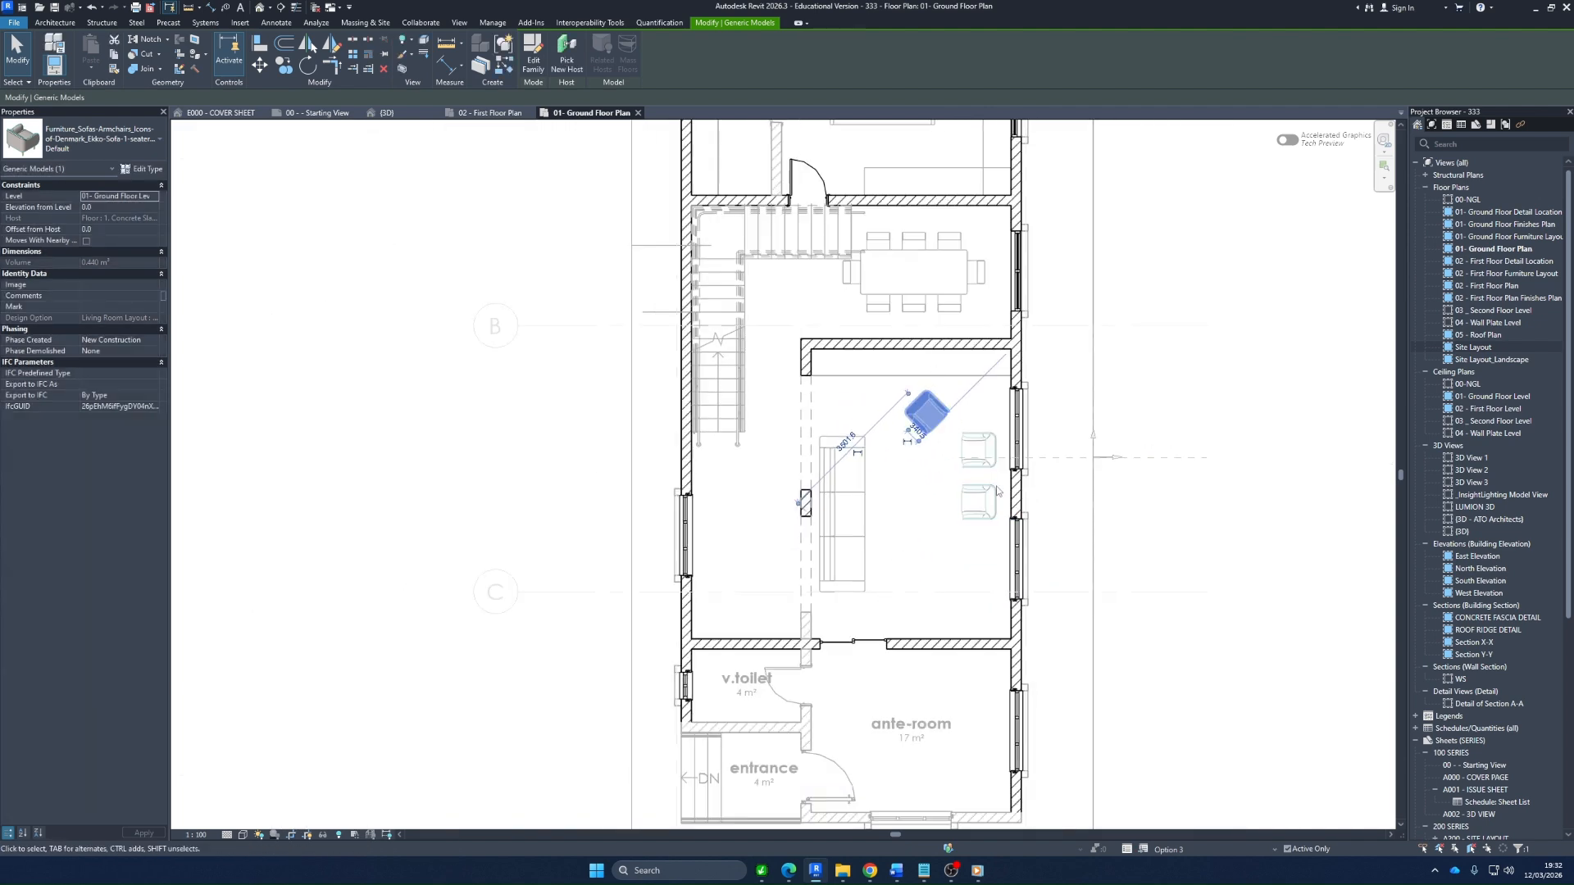
Dimension the sofa's centre to the sliding-door wall and the opposite wall, and equalise the dimension to centre the sofa between them
{"action": "scroll", "coordinate": [967, 492], "scroll_direction": "up", "scroll_amount": 3}
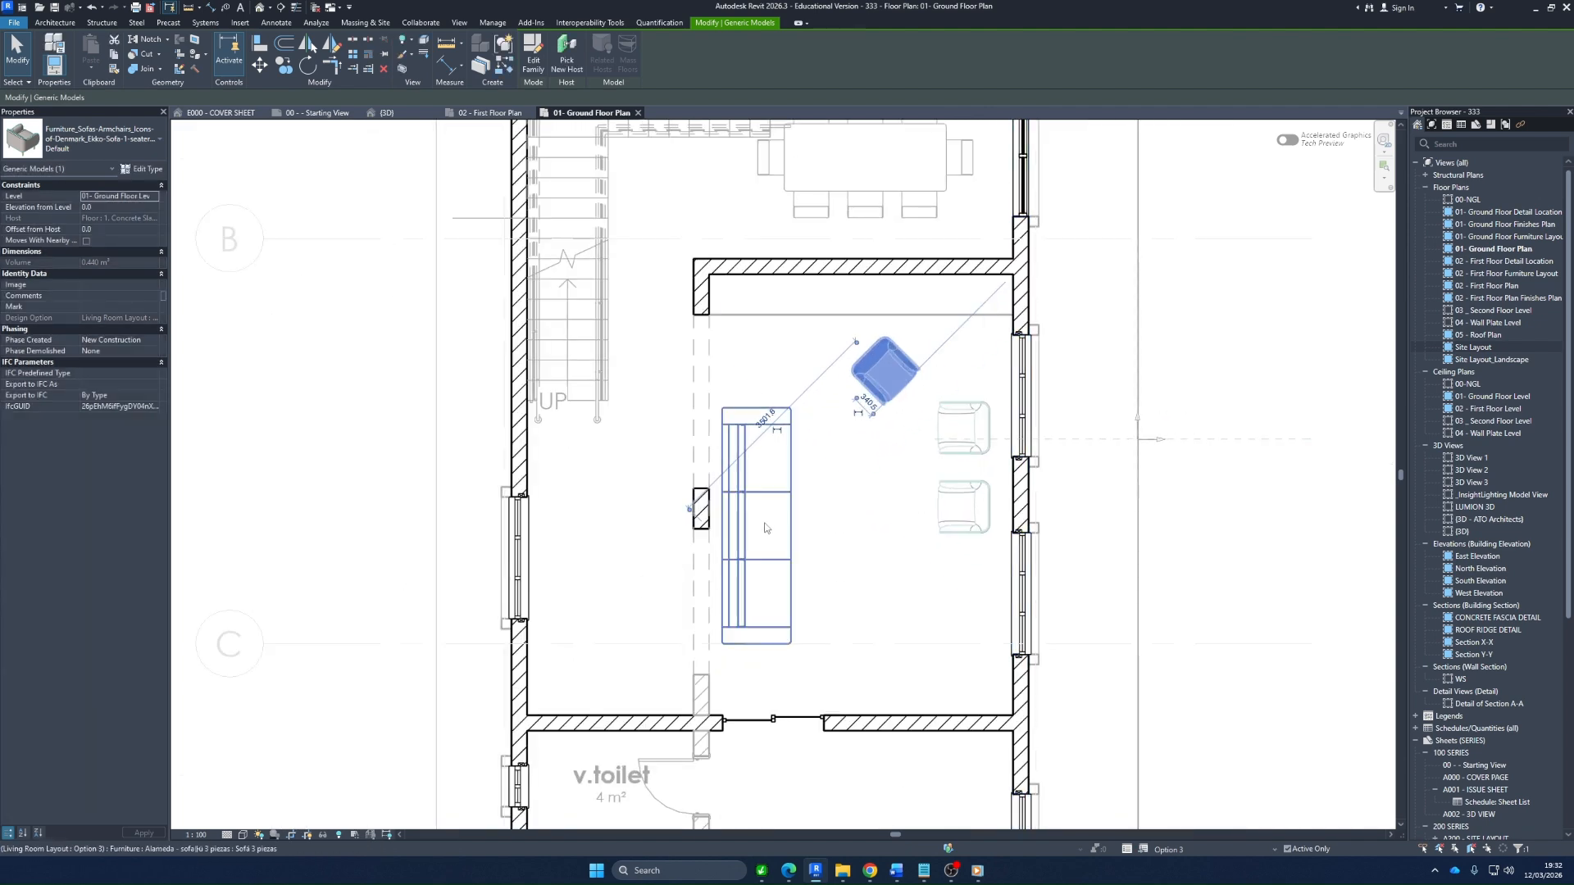
{"action": "left_click", "coordinate": [449, 70]}
{"action": "left_click", "coordinate": [982, 746]}
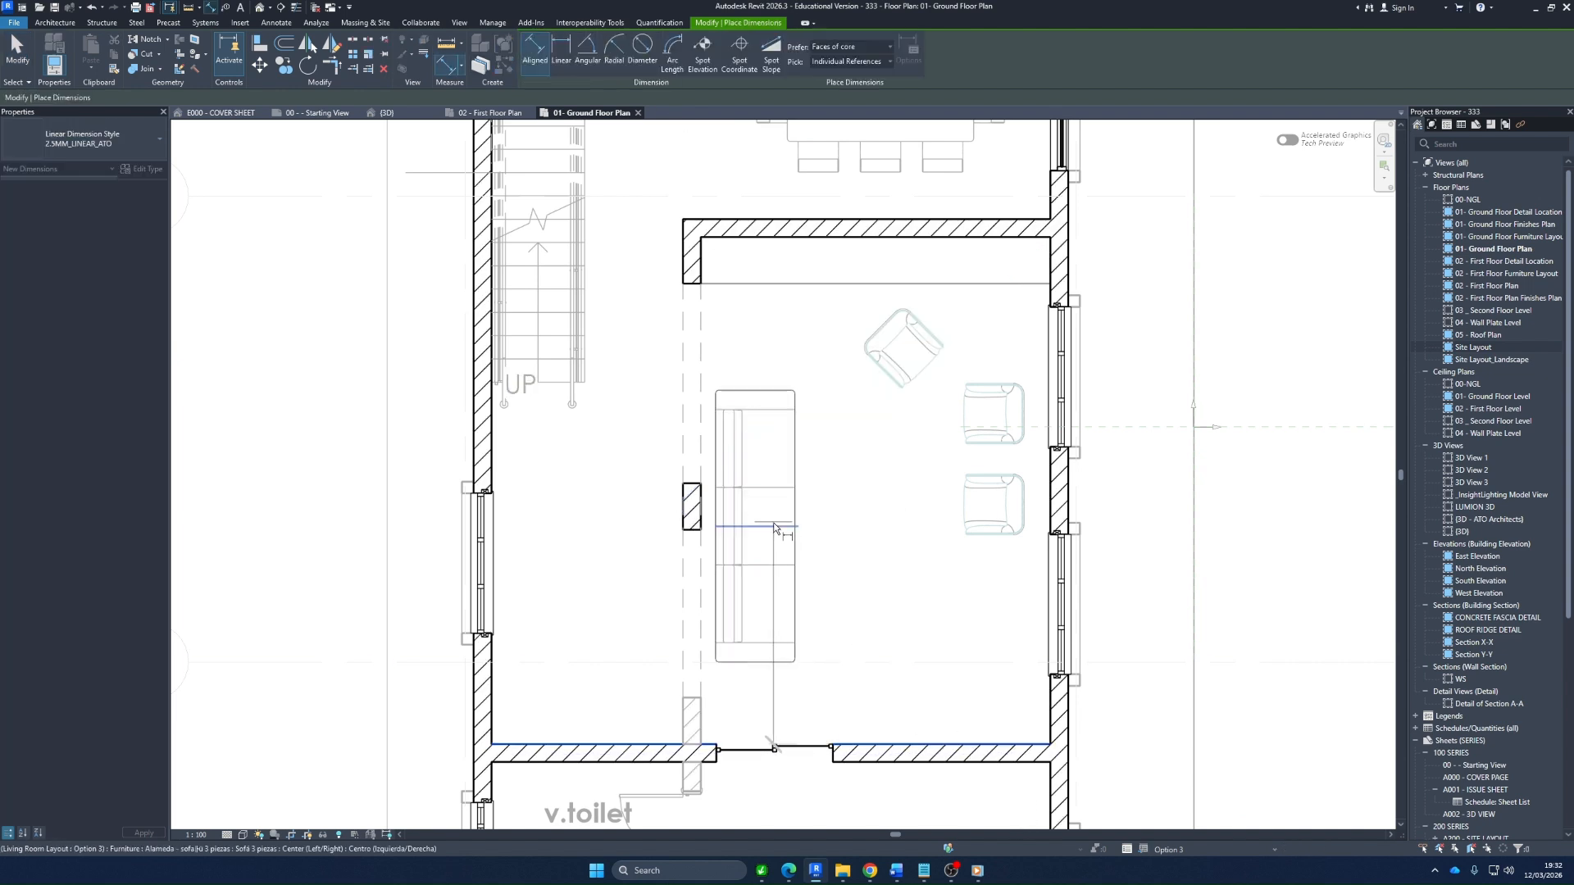
{"action": "left_click", "coordinate": [725, 239]}
{"action": "left_click", "coordinate": [633, 420]}
{"action": "left_click", "coordinate": [732, 490]}
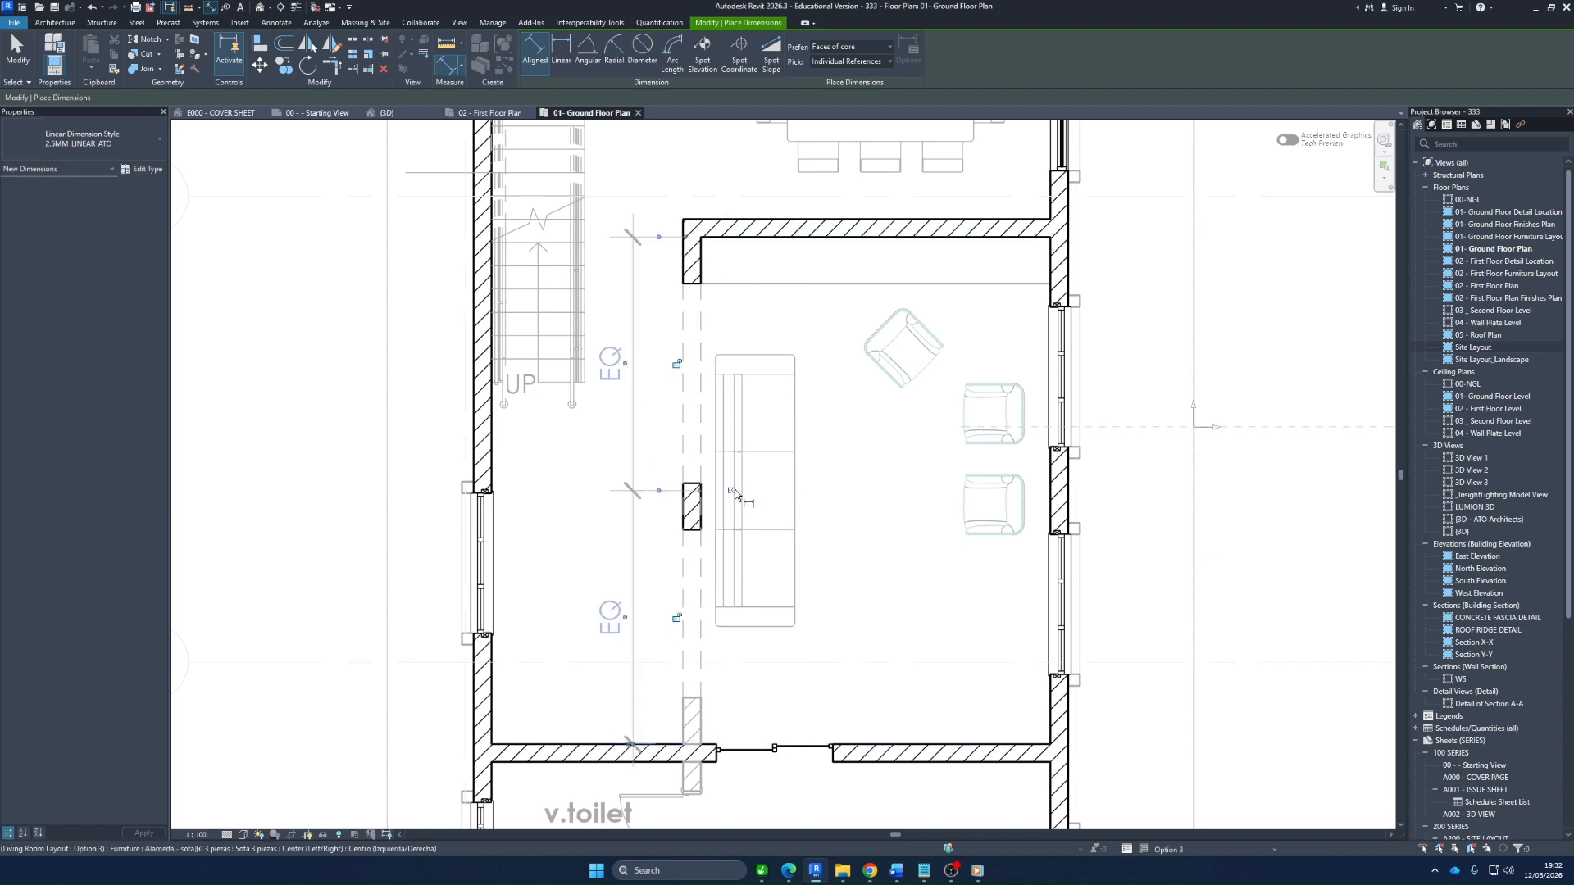
{"action": "key", "text": "Escape"}
{"action": "scroll", "coordinate": [799, 516], "scroll_direction": "down", "scroll_amount": 2}
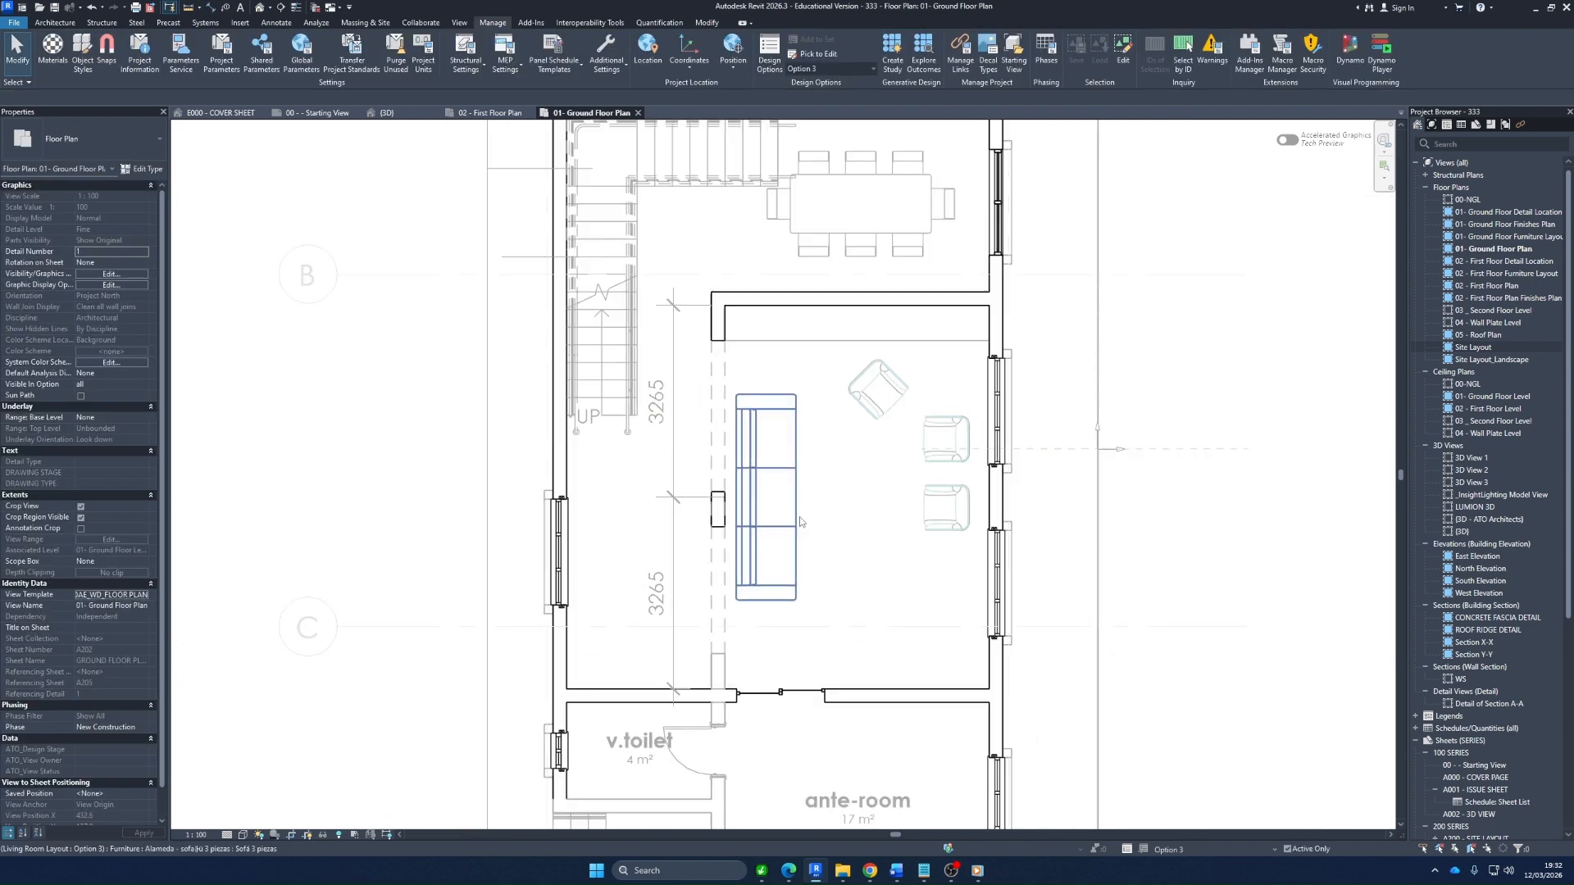
Move the long FUR REP unit off the wall by the dining area into the middle of the living room
{"action": "scroll", "coordinate": [799, 516], "scroll_direction": "down", "scroll_amount": 1}
{"action": "scroll", "coordinate": [924, 524], "scroll_direction": "up", "scroll_amount": 2}
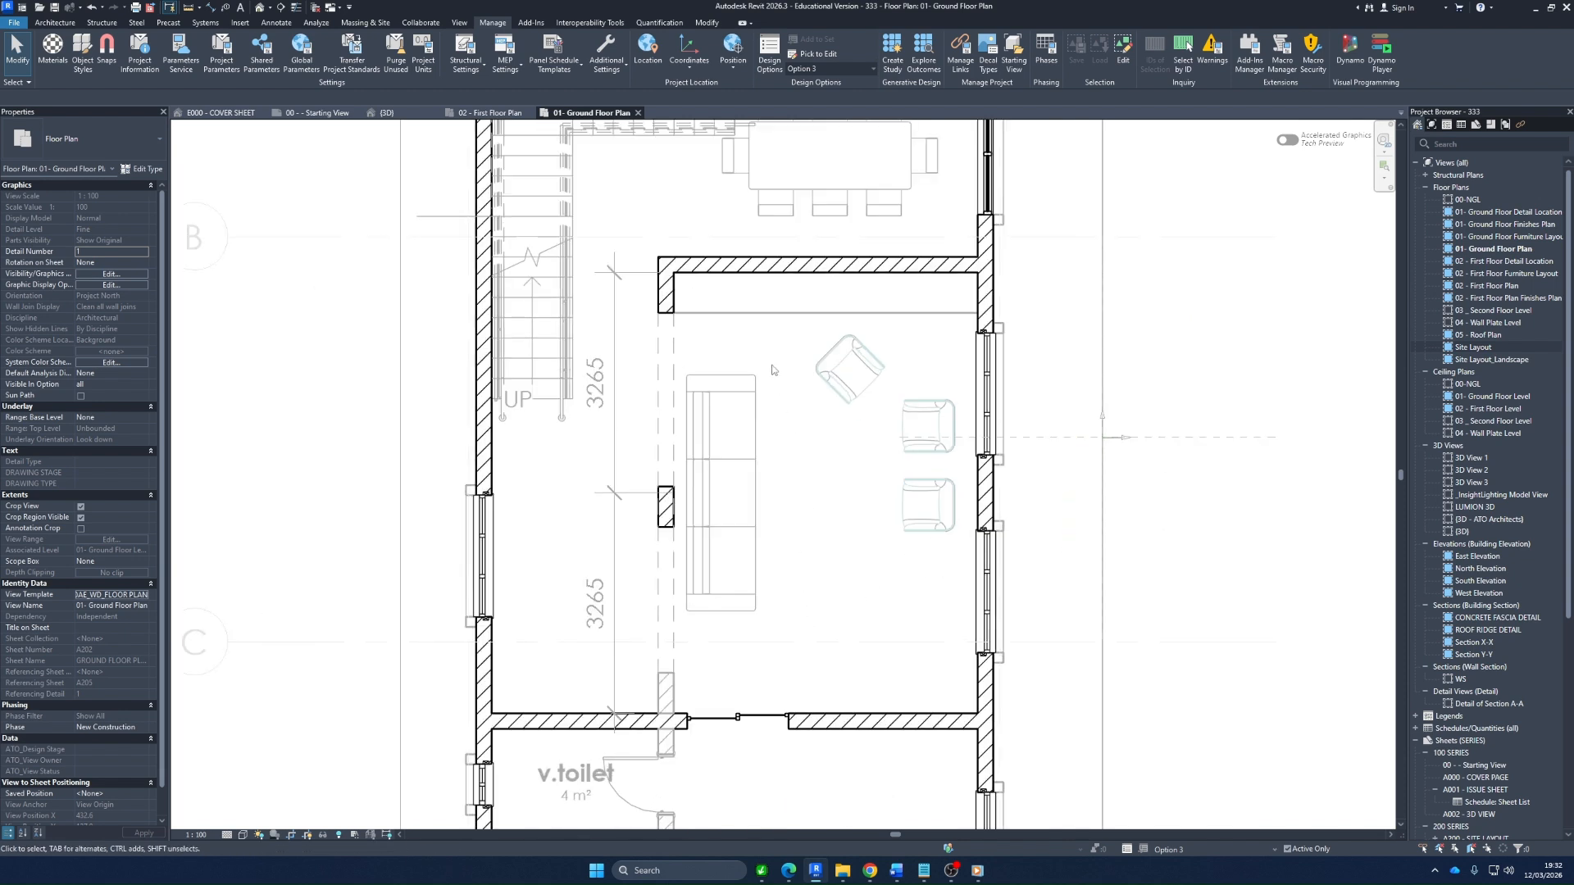
{"action": "left_click", "coordinate": [889, 312]}
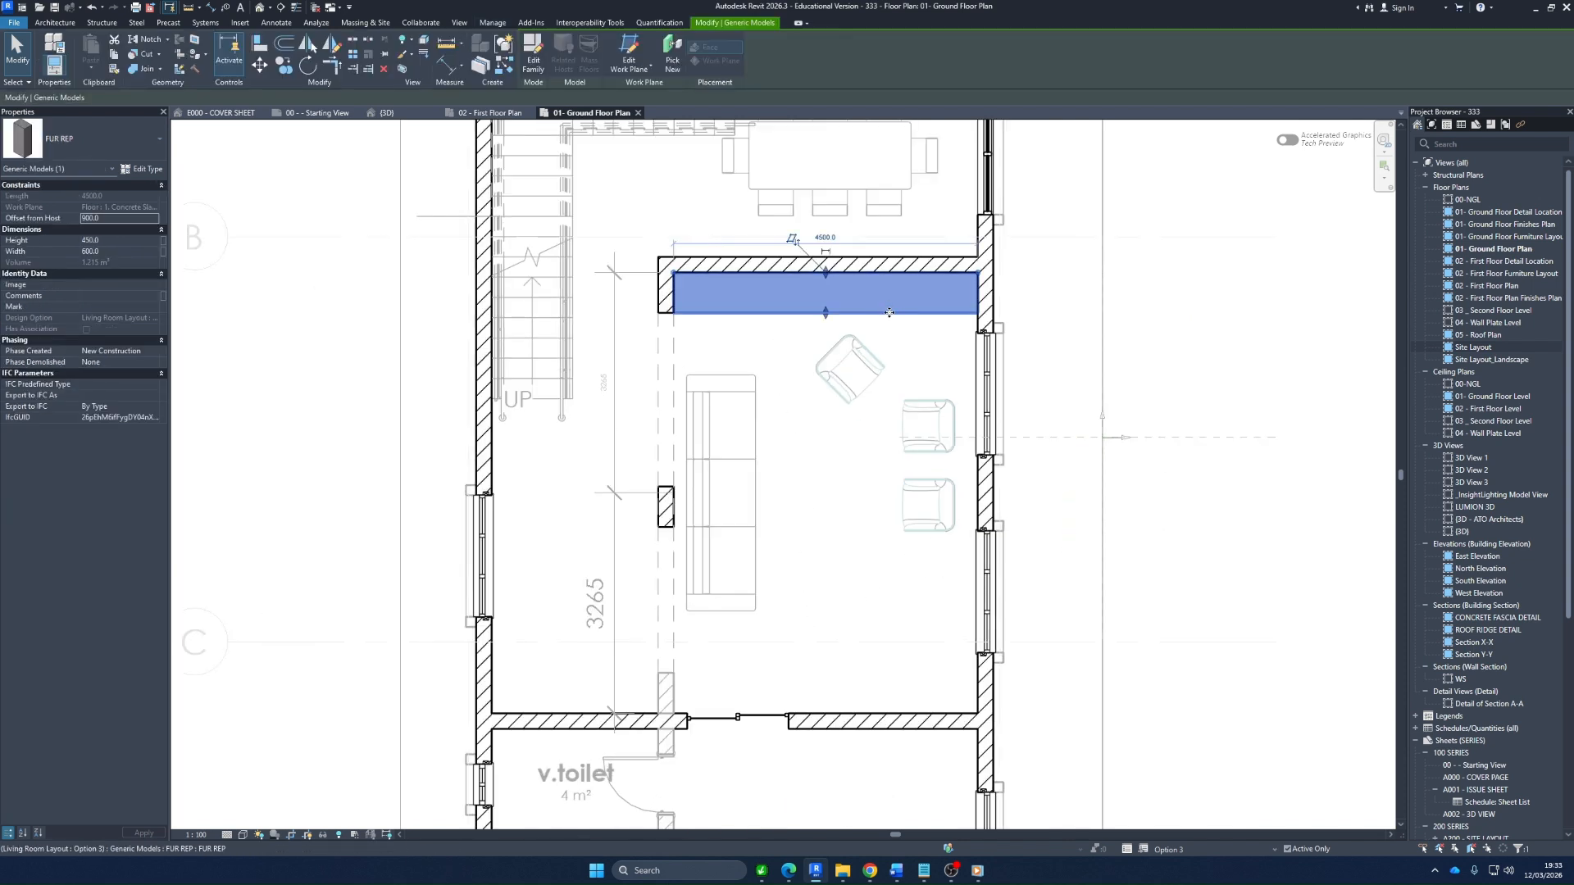
{"action": "left_click_drag", "start_coordinate": [890, 313], "coordinate": [860, 554]}
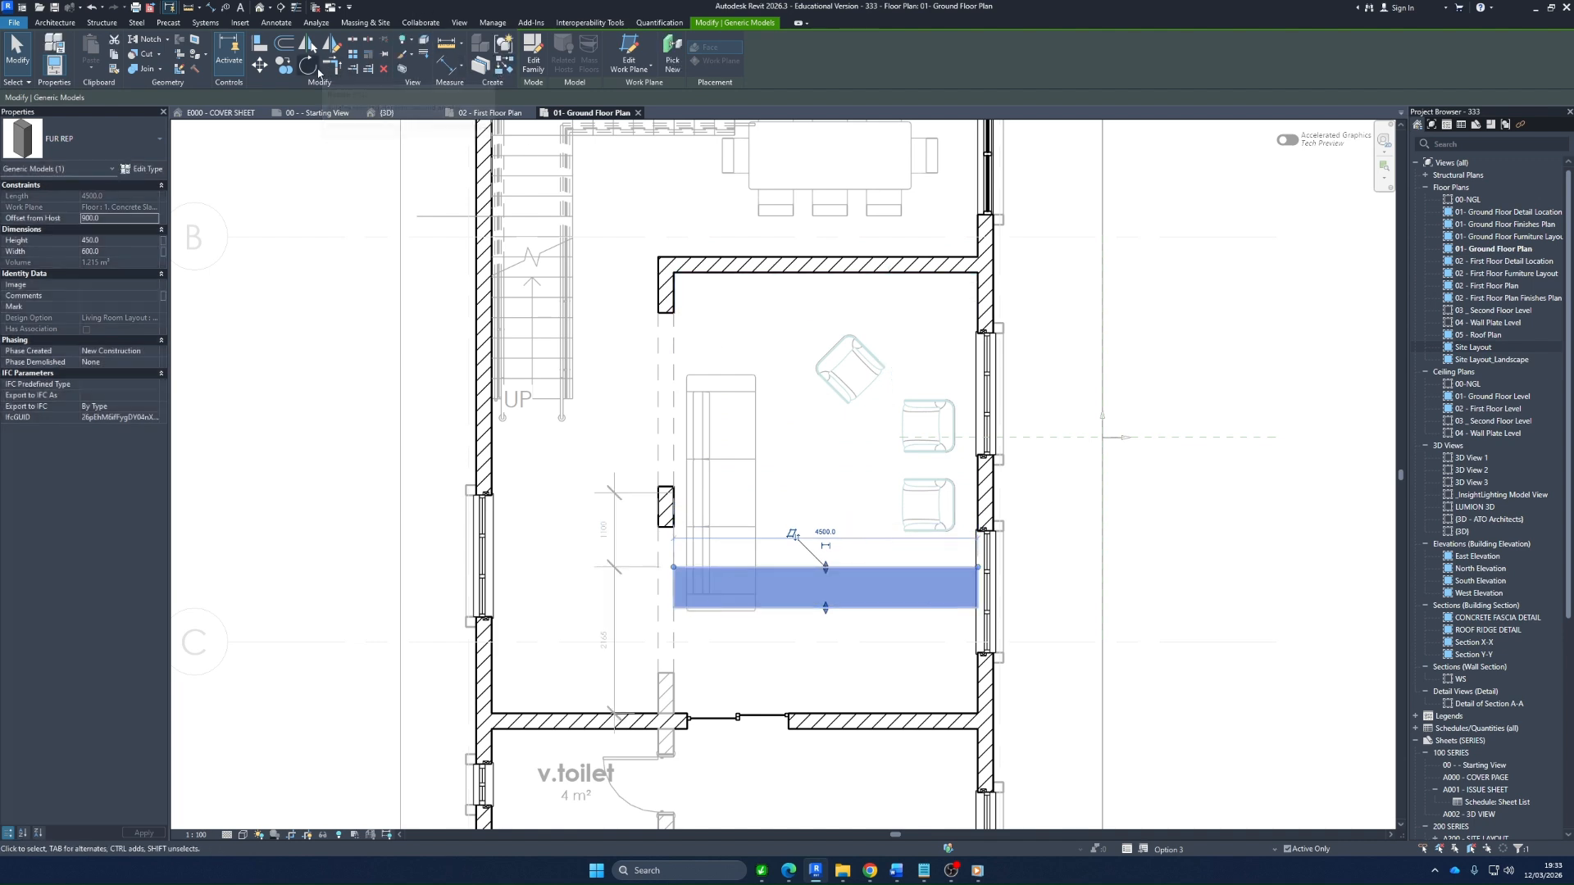
Rotate the FUR REP unit 90 degrees about its centre, removing the invalid dimension reference, and move it over the two armchairs near the window wall
{"action": "left_click", "coordinate": [308, 66]}
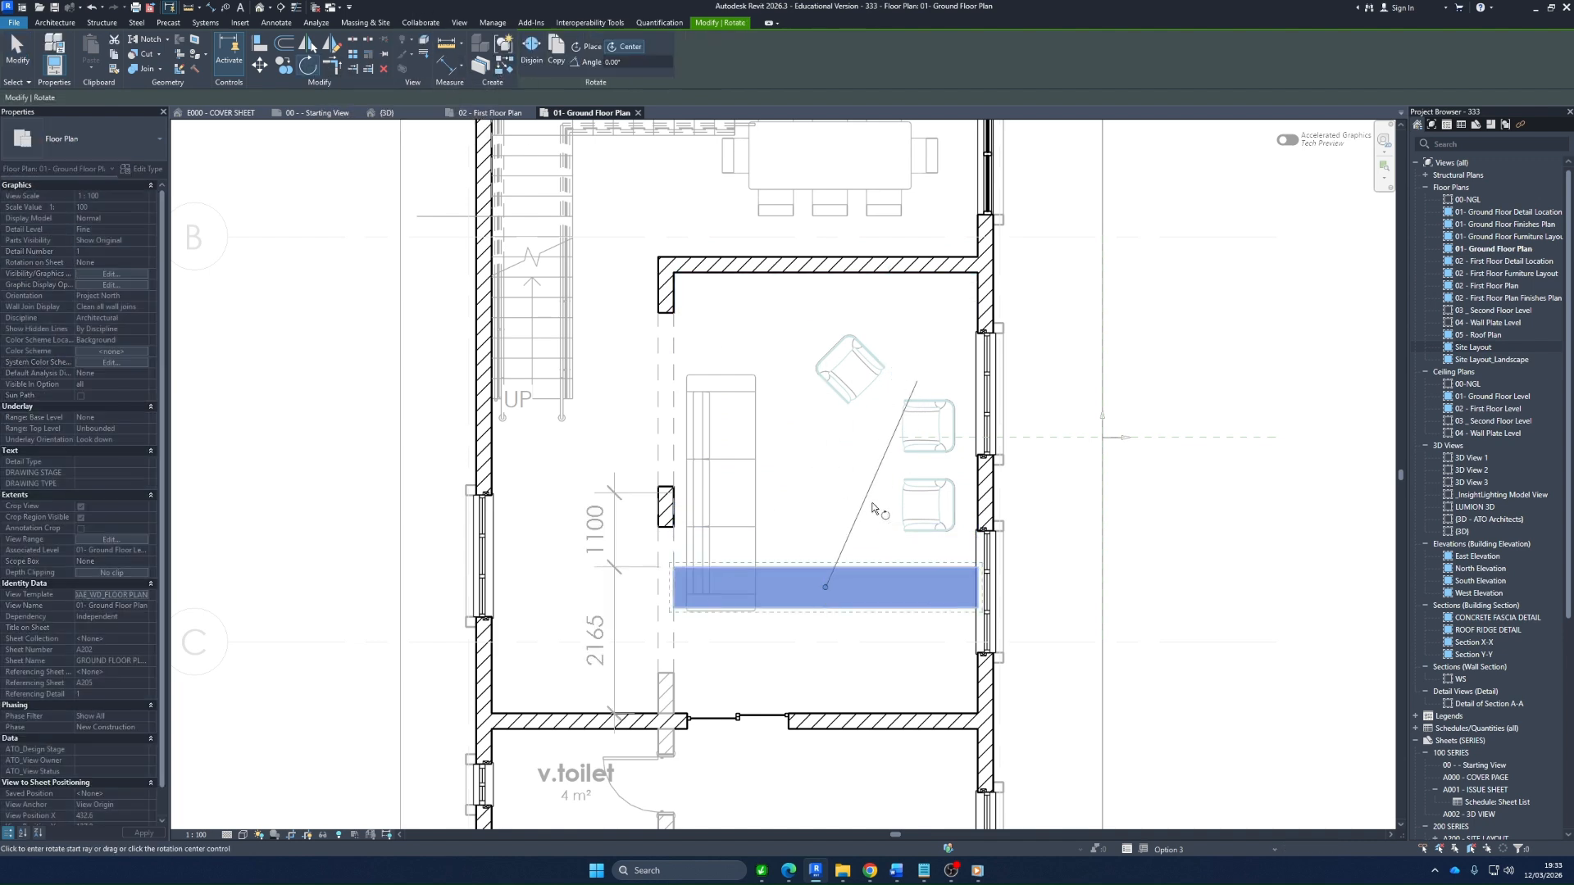
{"action": "left_click", "coordinate": [840, 454]}
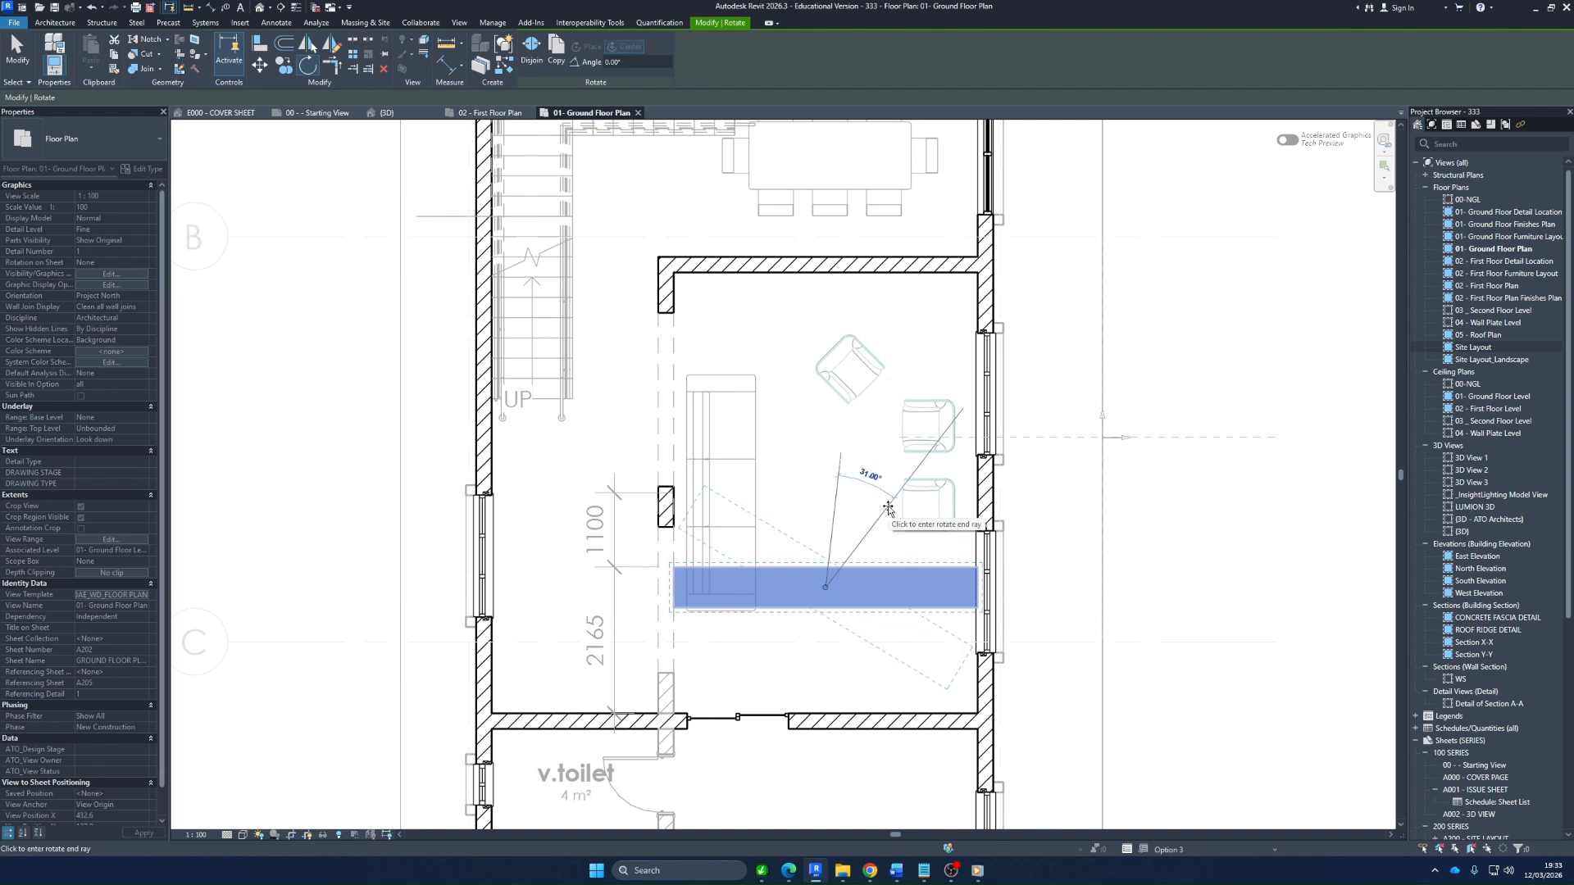
{"action": "type", "text": "90"}
{"action": "key", "text": "Return"}
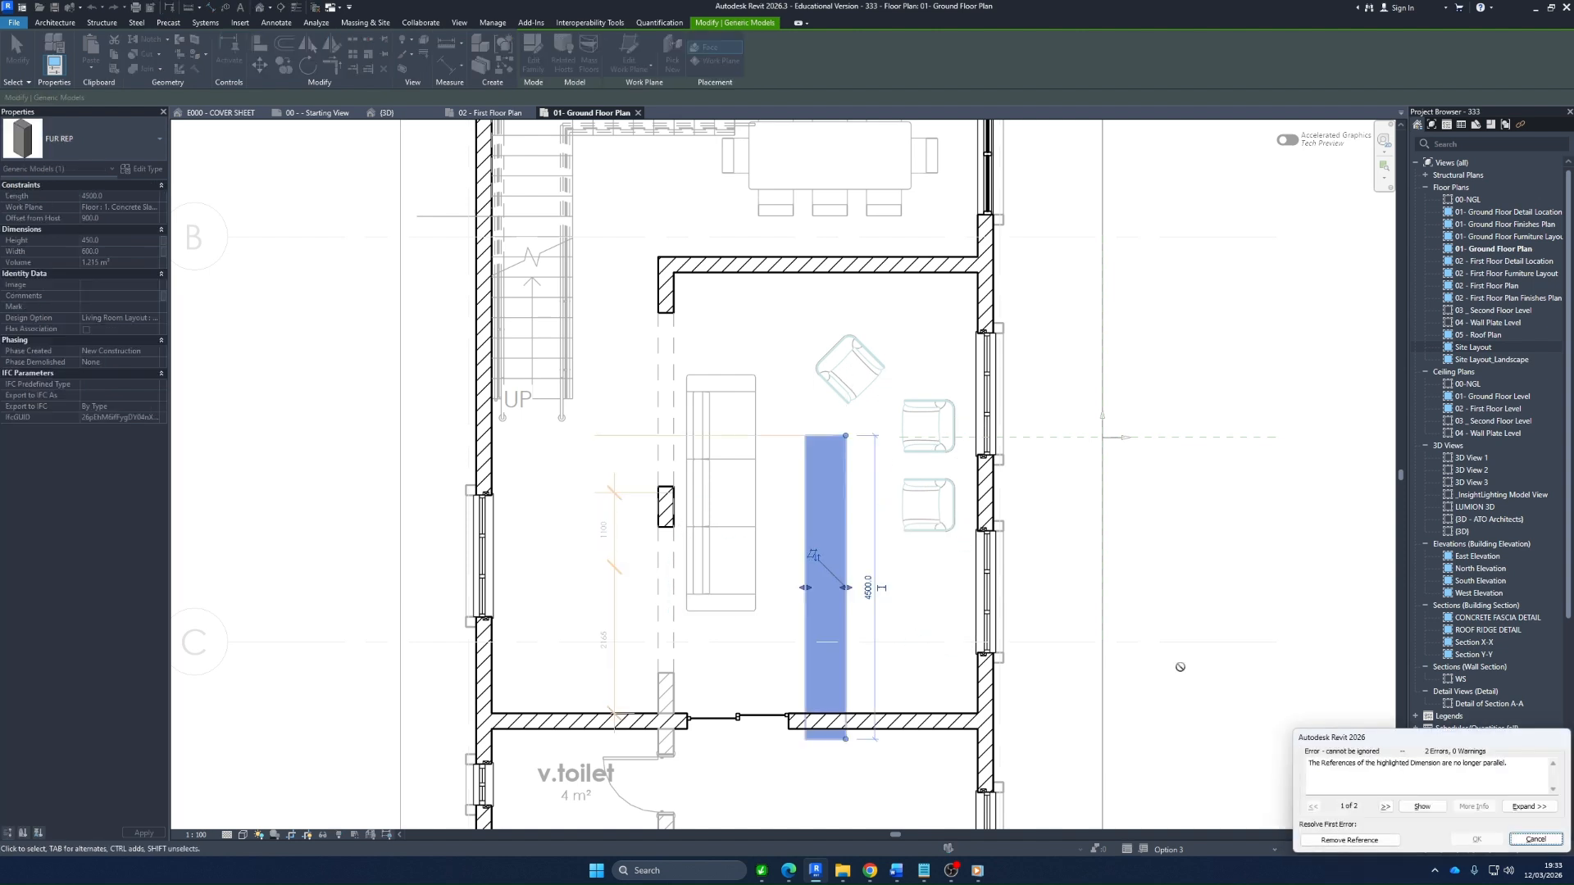
{"action": "left_click", "coordinate": [1349, 840]}
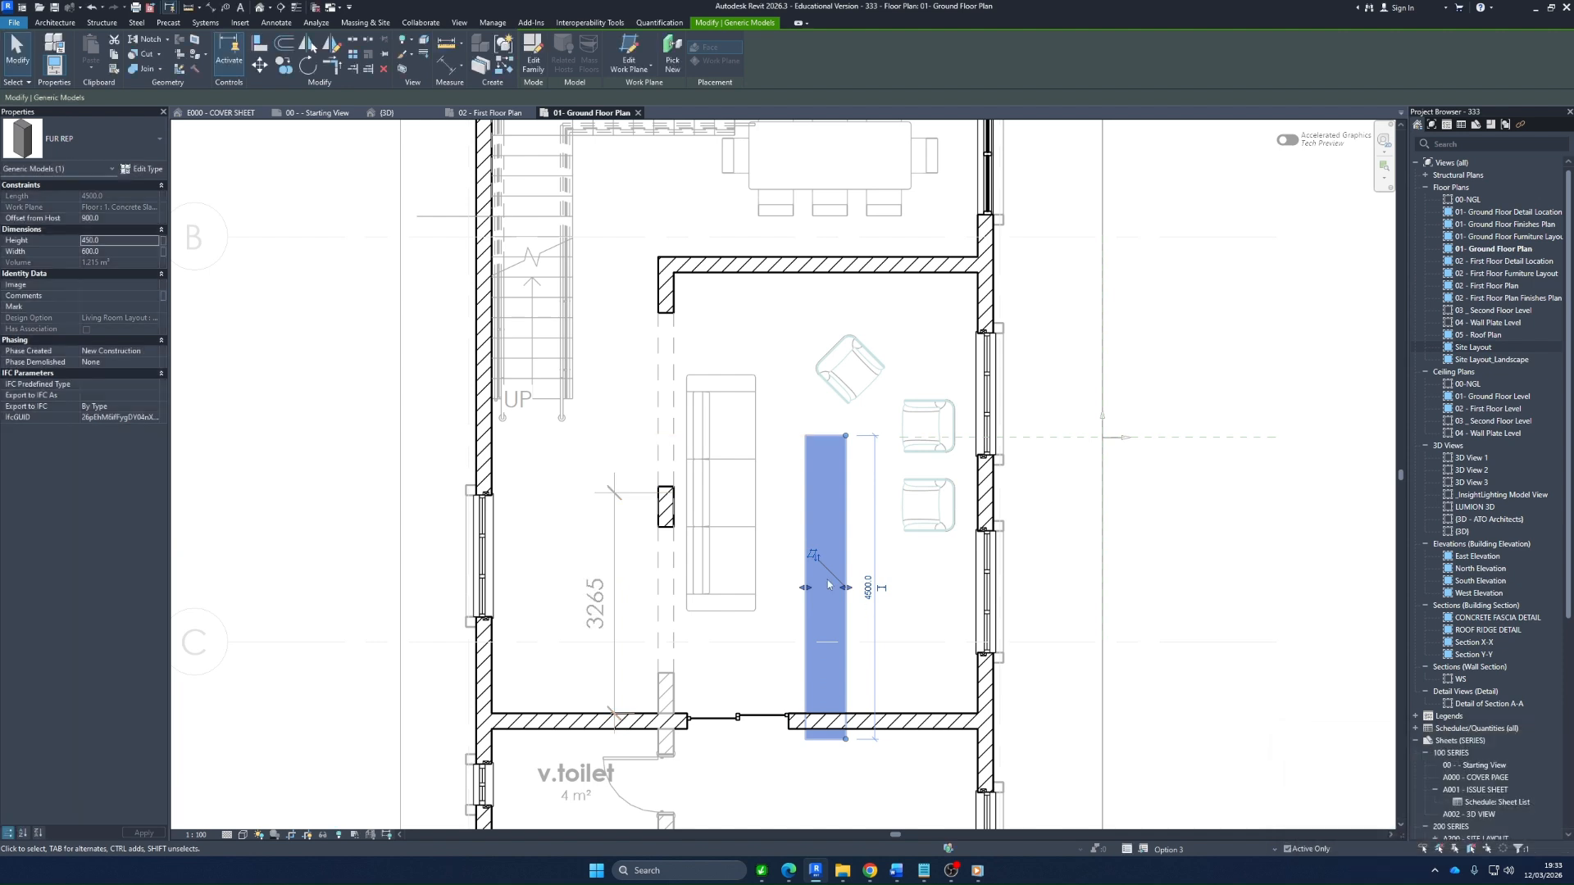
{"action": "left_click_drag", "start_coordinate": [849, 638], "coordinate": [954, 556]}
{"action": "left_click", "coordinate": [924, 576]}
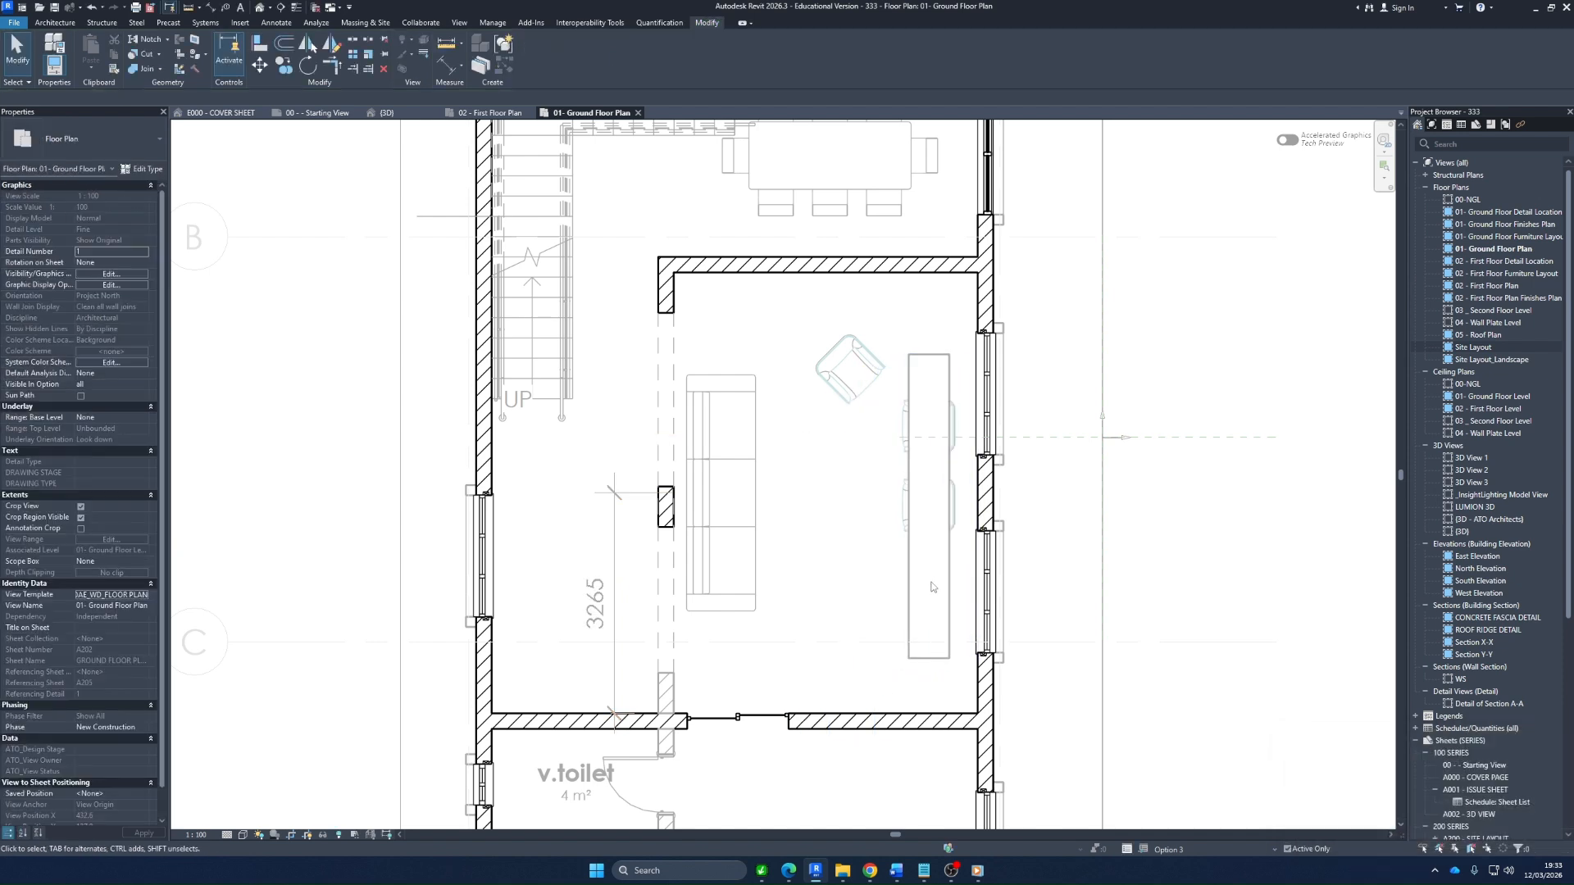
{"action": "key", "text": "d"}
{"action": "key", "text": "l"}
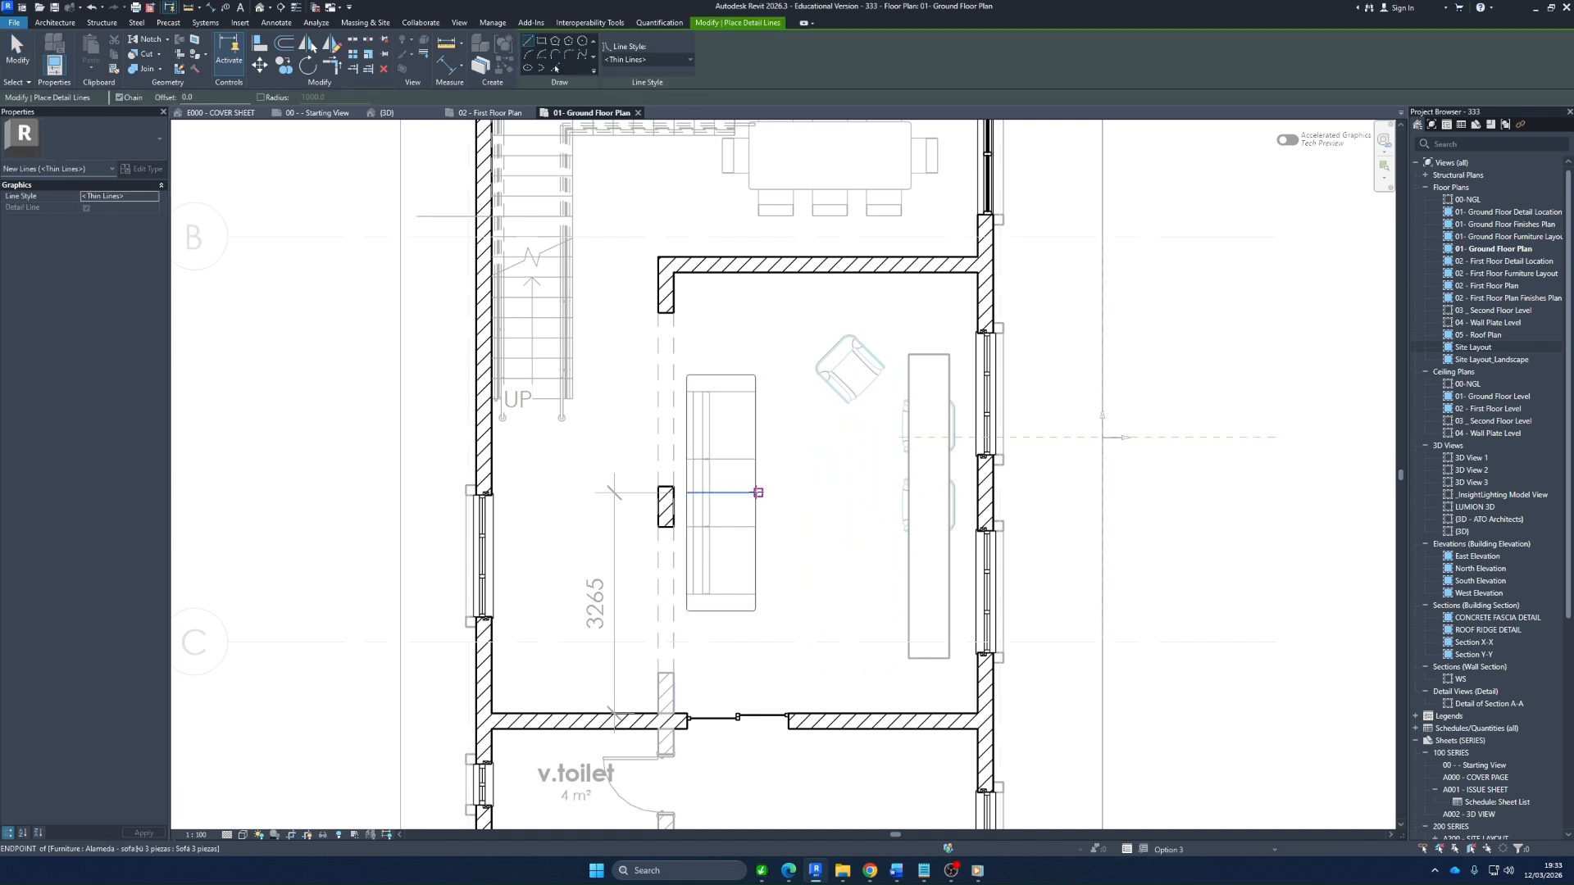
{"action": "key", "text": "Escape"}
{"action": "key", "text": "Escape"}
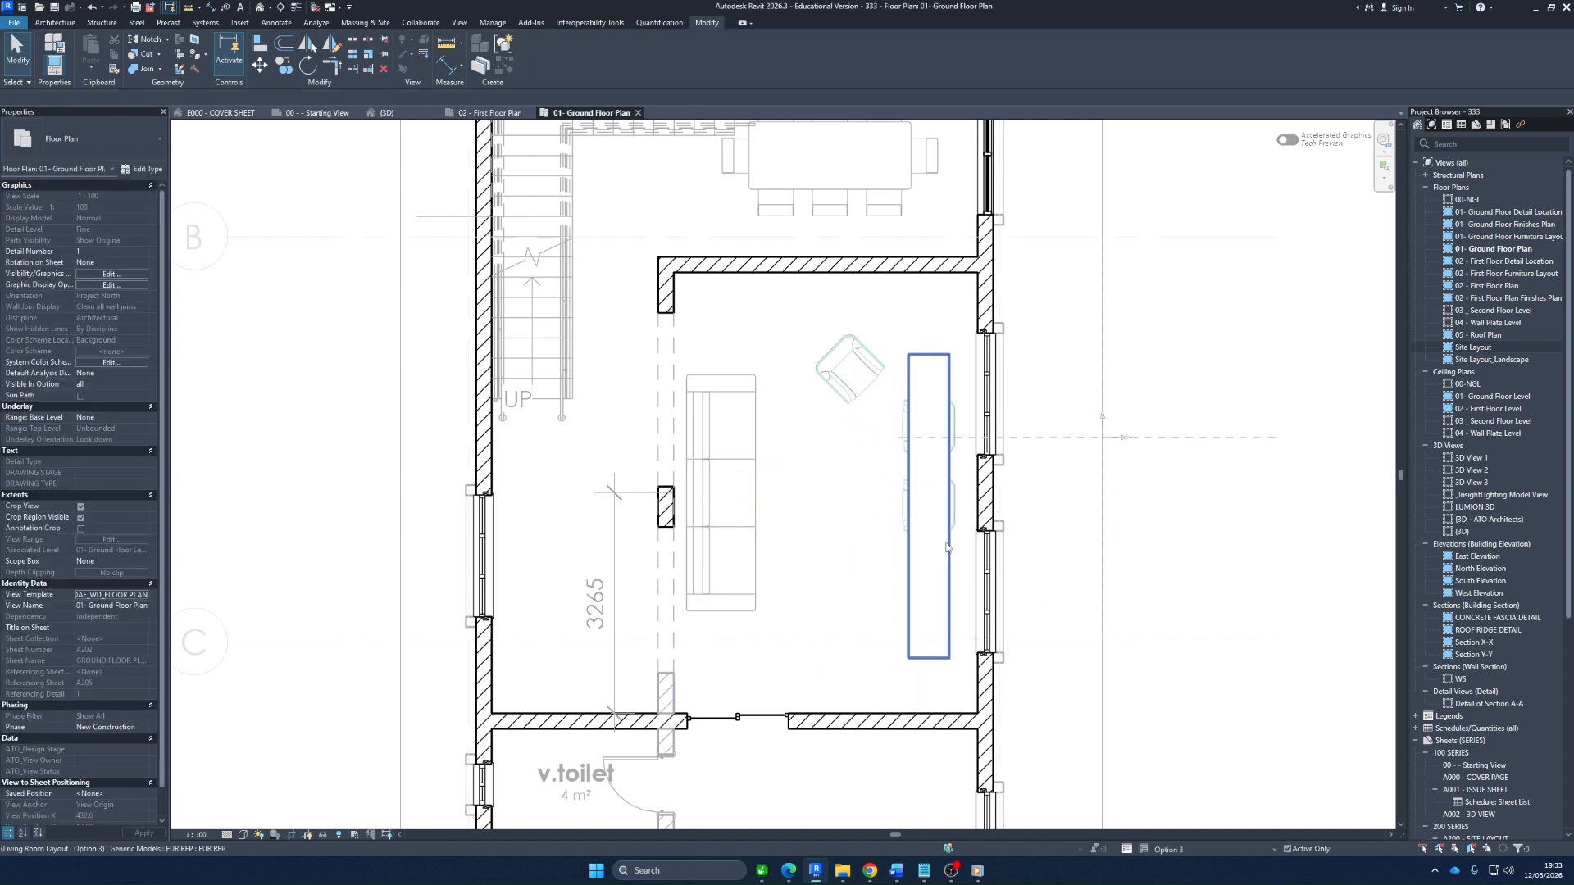
Draw a horizontal thin detail line about 4100 mm long from the middle of the sofa's front edge through the window wall
{"action": "key", "text": "d"}
{"action": "key", "text": "l"}
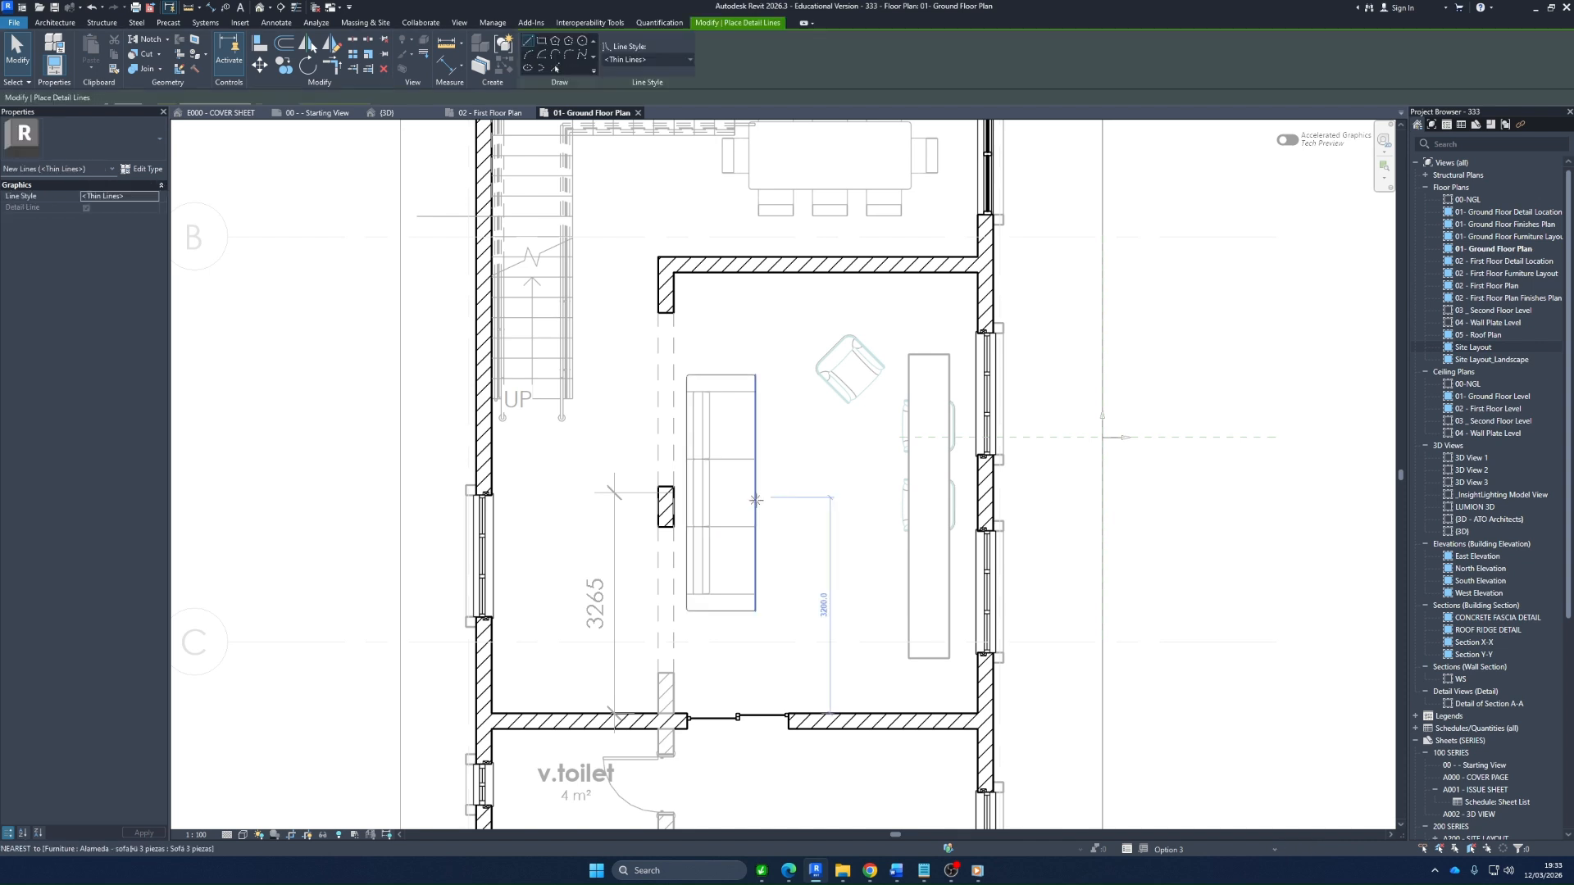
{"action": "left_click", "coordinate": [755, 497]}
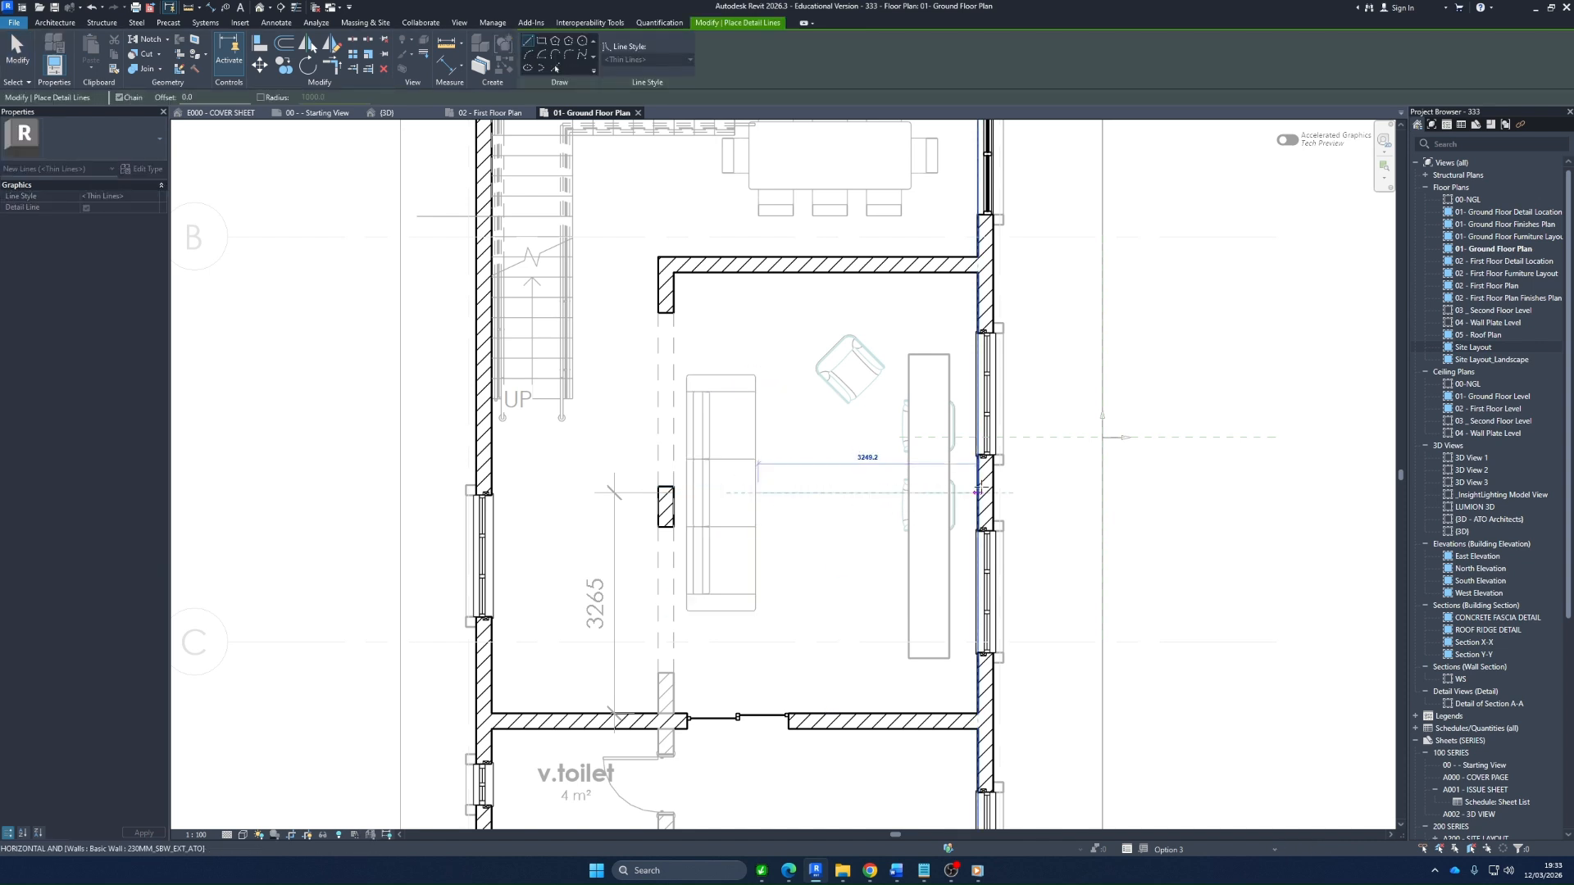
{"action": "left_click", "coordinate": [1033, 493]}
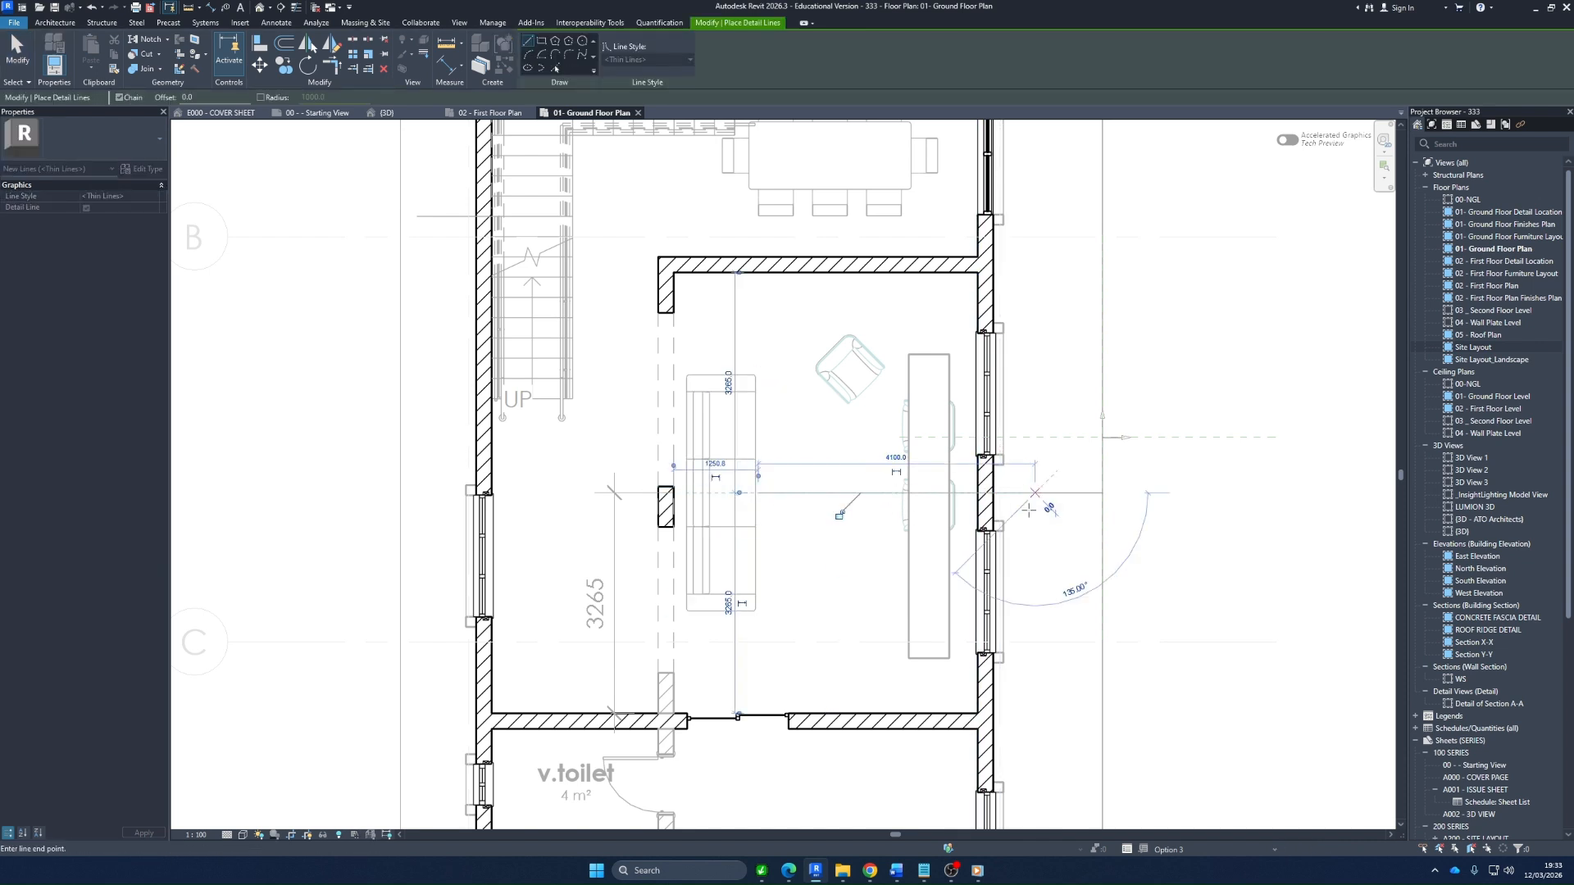
{"action": "key", "text": "Escape"}
{"action": "key", "text": "Escape"}
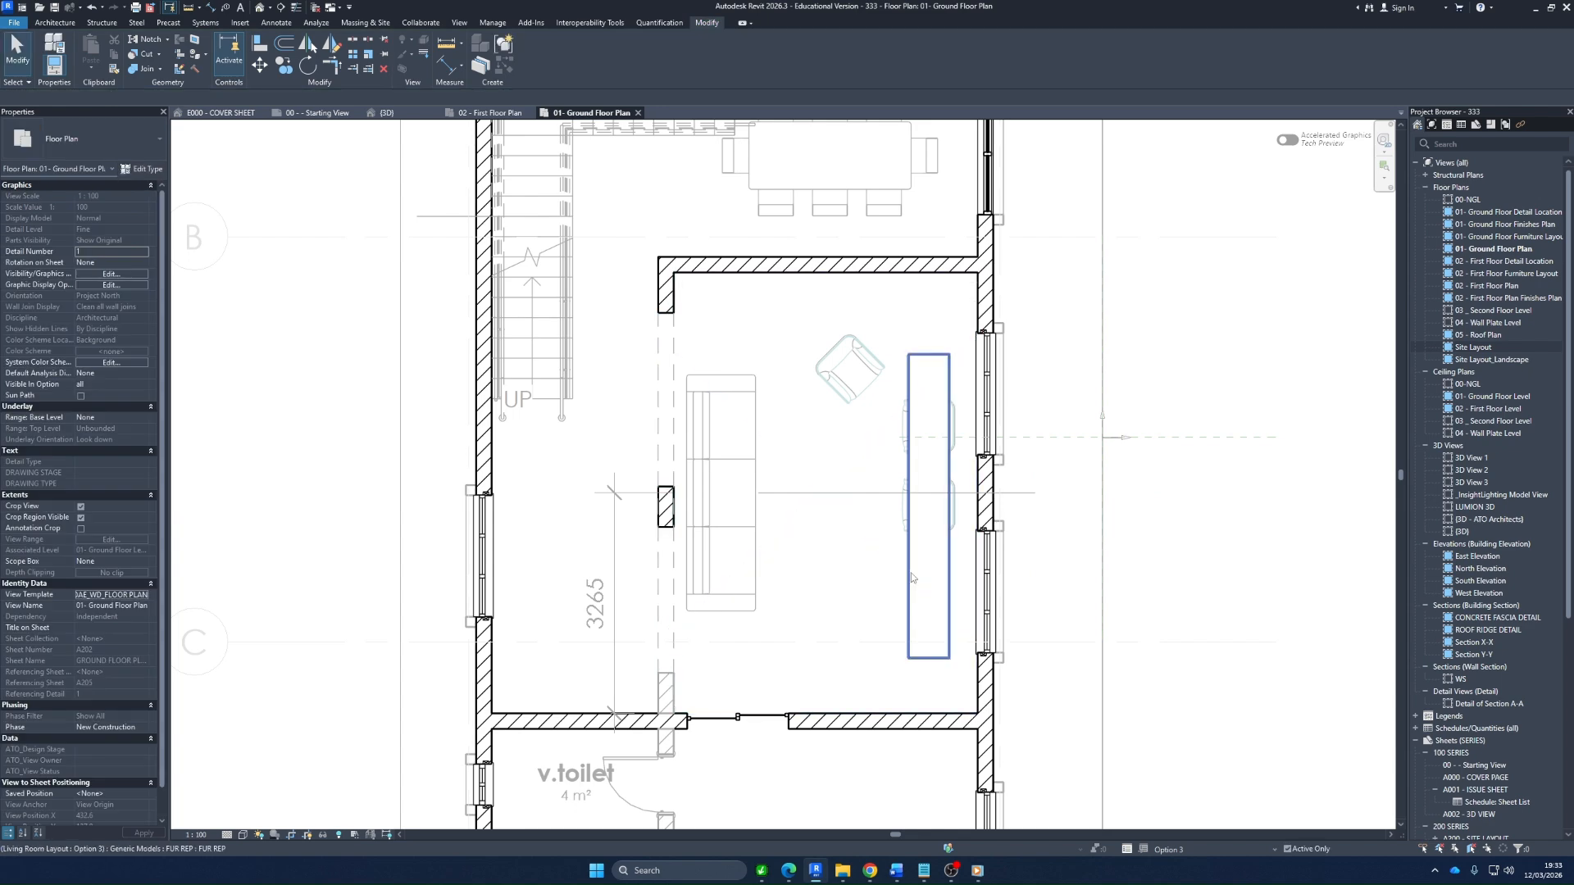
Move the FUR REP unit from its long side's midpoint onto the window wall's inner face
{"action": "left_click", "coordinate": [914, 574]}
{"action": "left_click", "coordinate": [259, 66]}
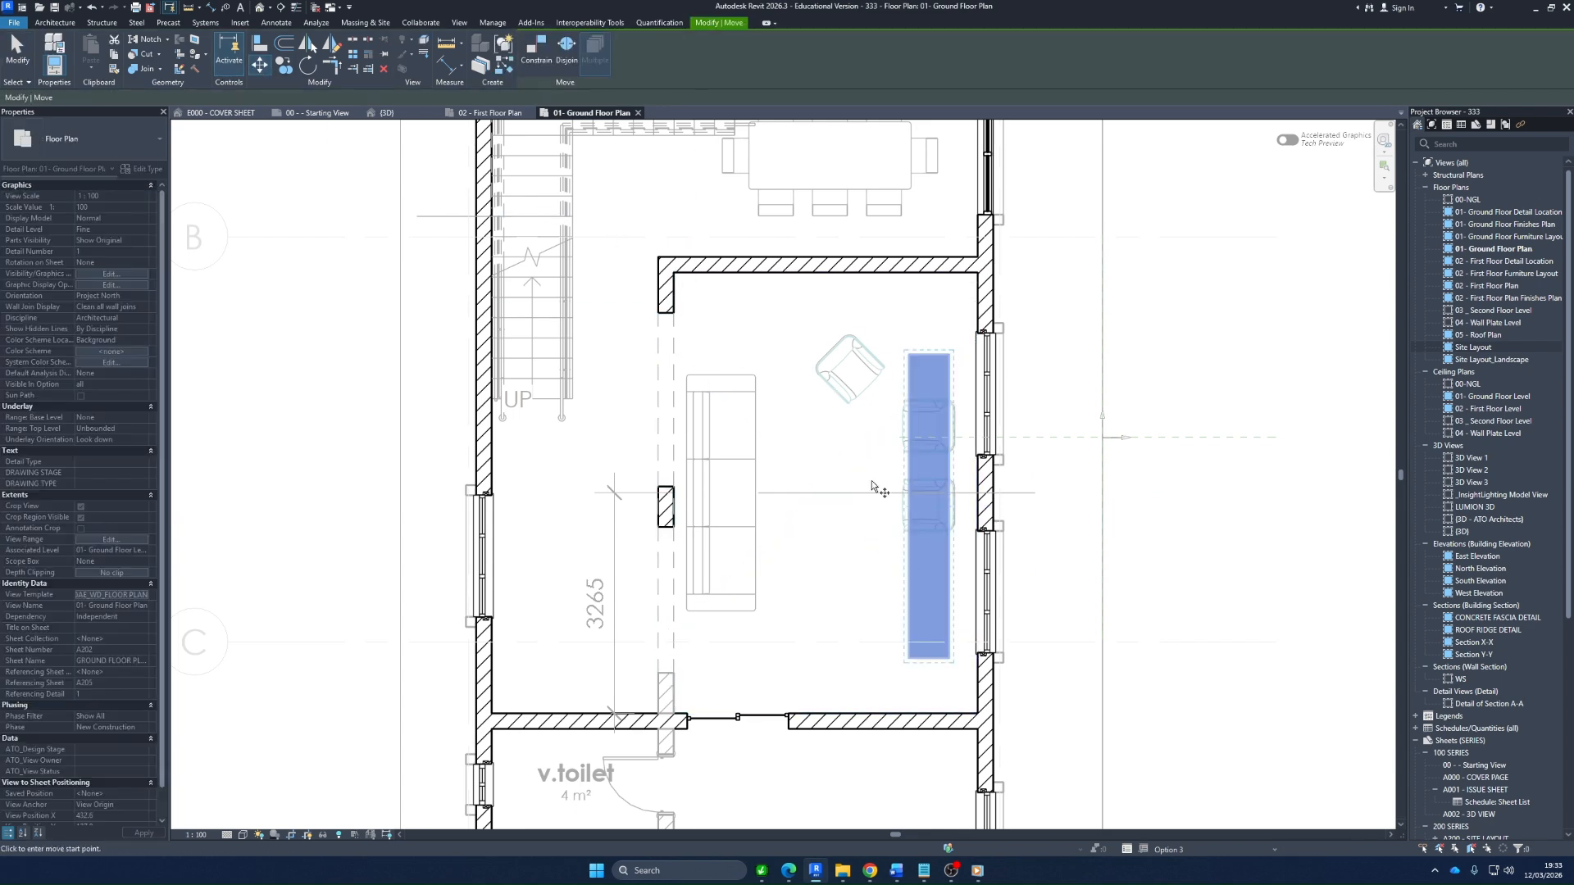
{"action": "scroll", "coordinate": [872, 481], "scroll_direction": "up", "scroll_amount": 3}
{"action": "left_click", "coordinate": [1026, 533]}
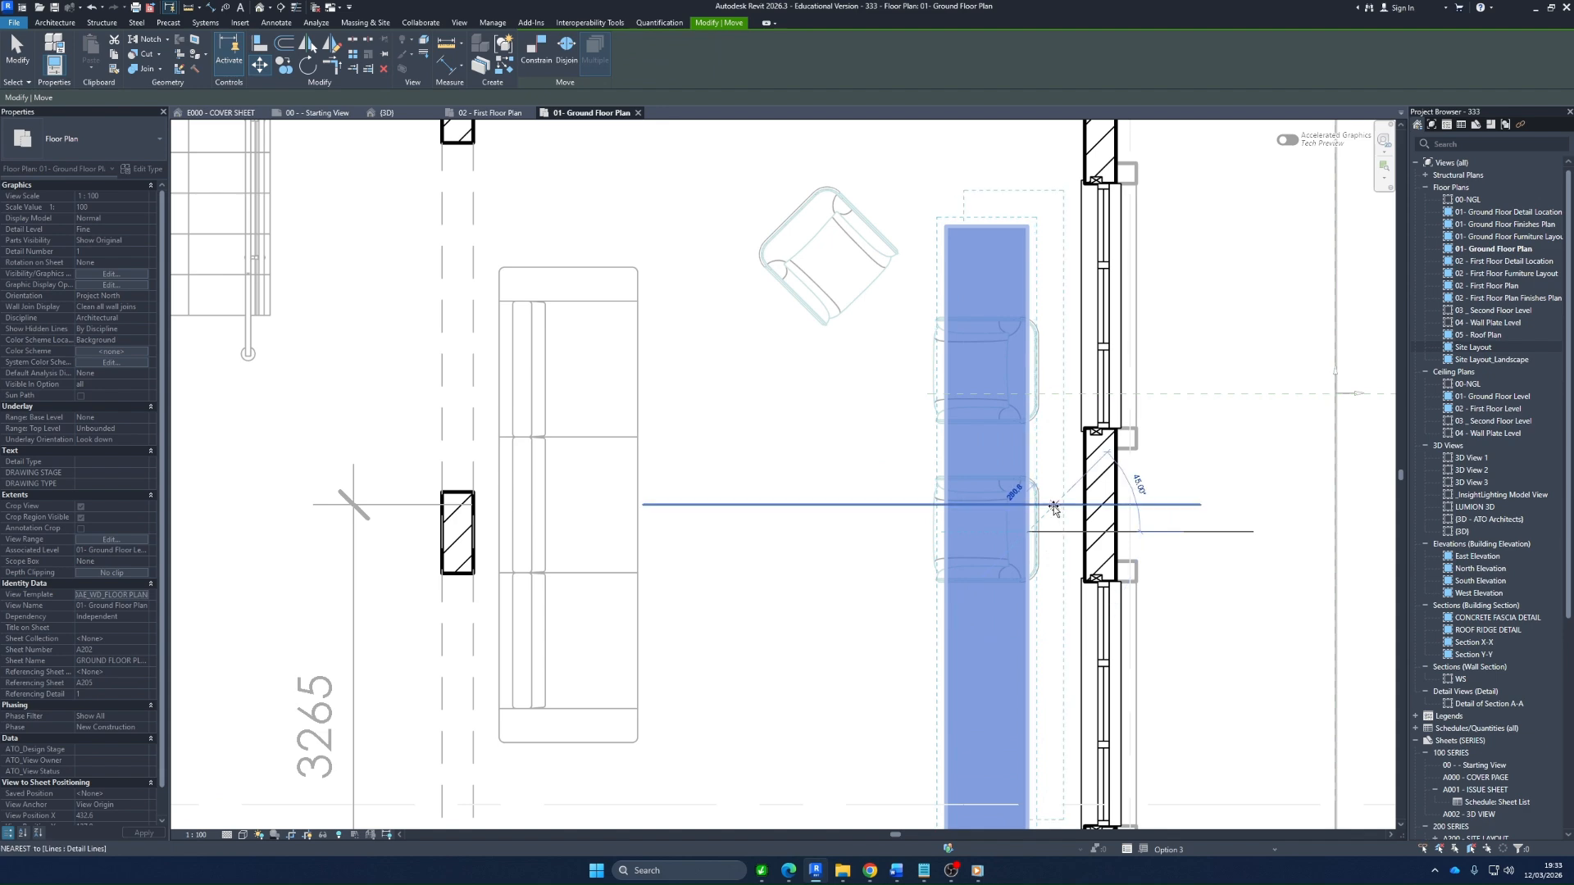
{"action": "left_click", "coordinate": [1080, 533]}
{"action": "scroll", "coordinate": [1034, 524], "scroll_direction": "down", "scroll_amount": 2}
{"action": "key", "text": "Escape"}
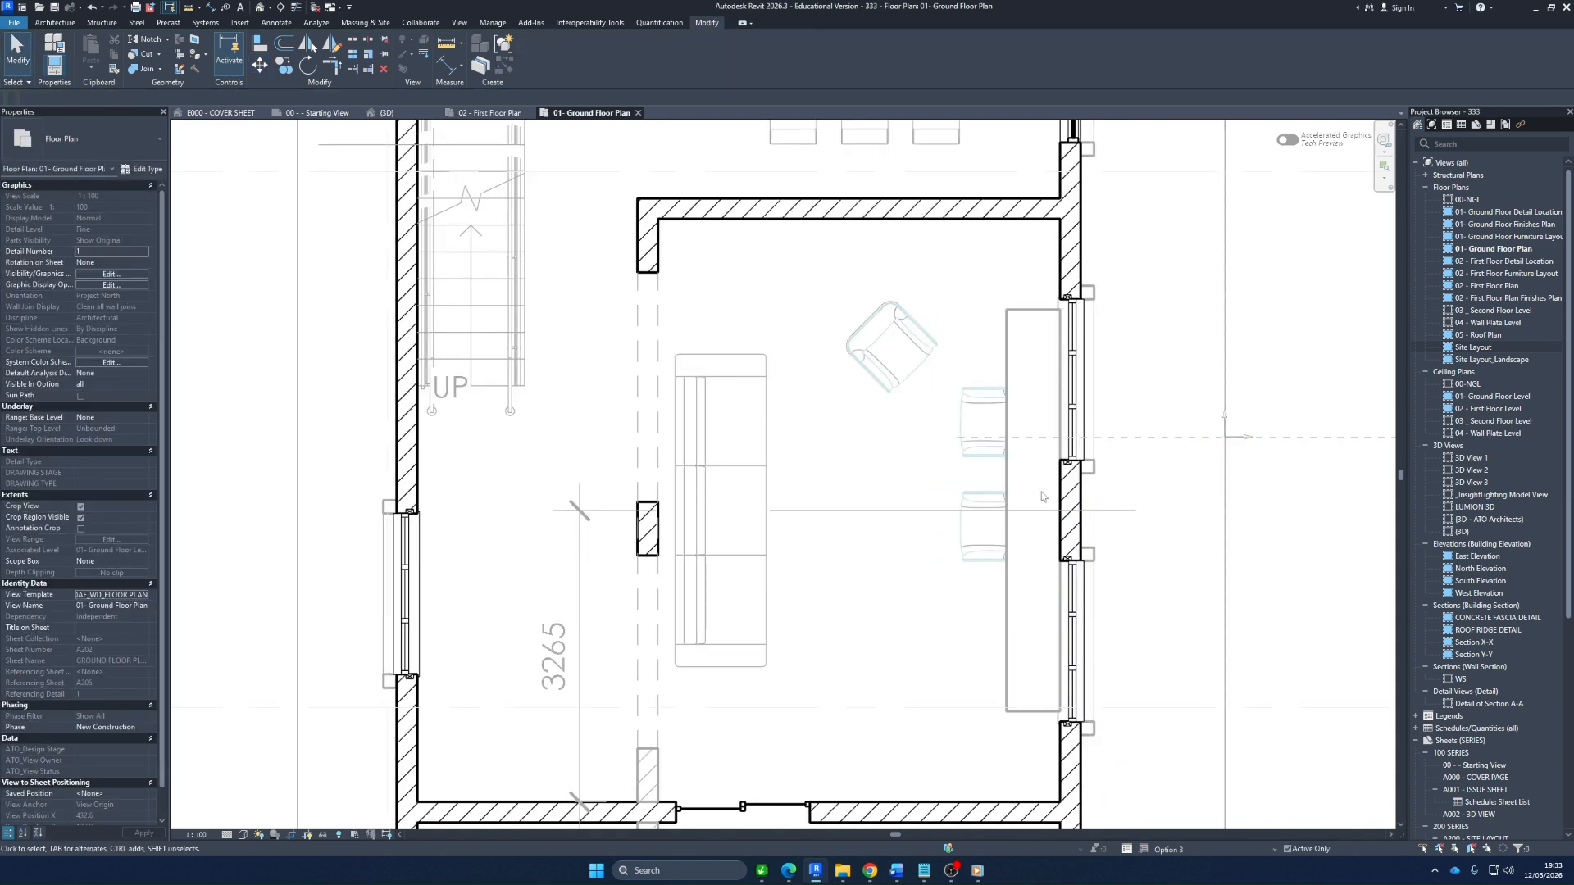
Set the length of the FUR REP unit against the window wall to 2100 mm
{"action": "left_click", "coordinate": [1010, 315]}
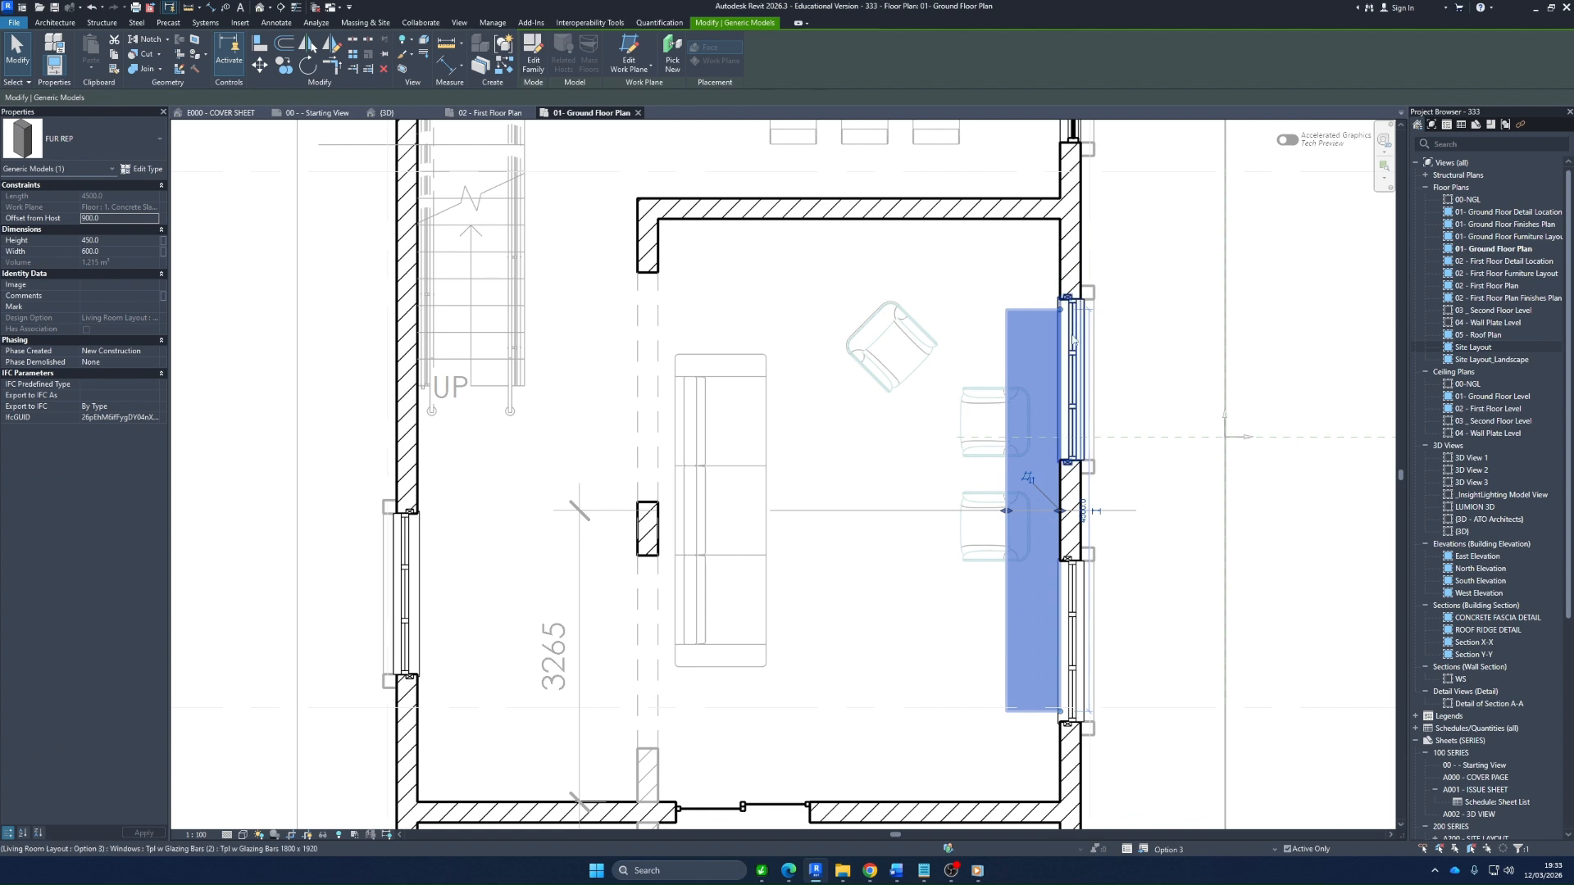
{"action": "left_click", "coordinate": [1083, 502]}
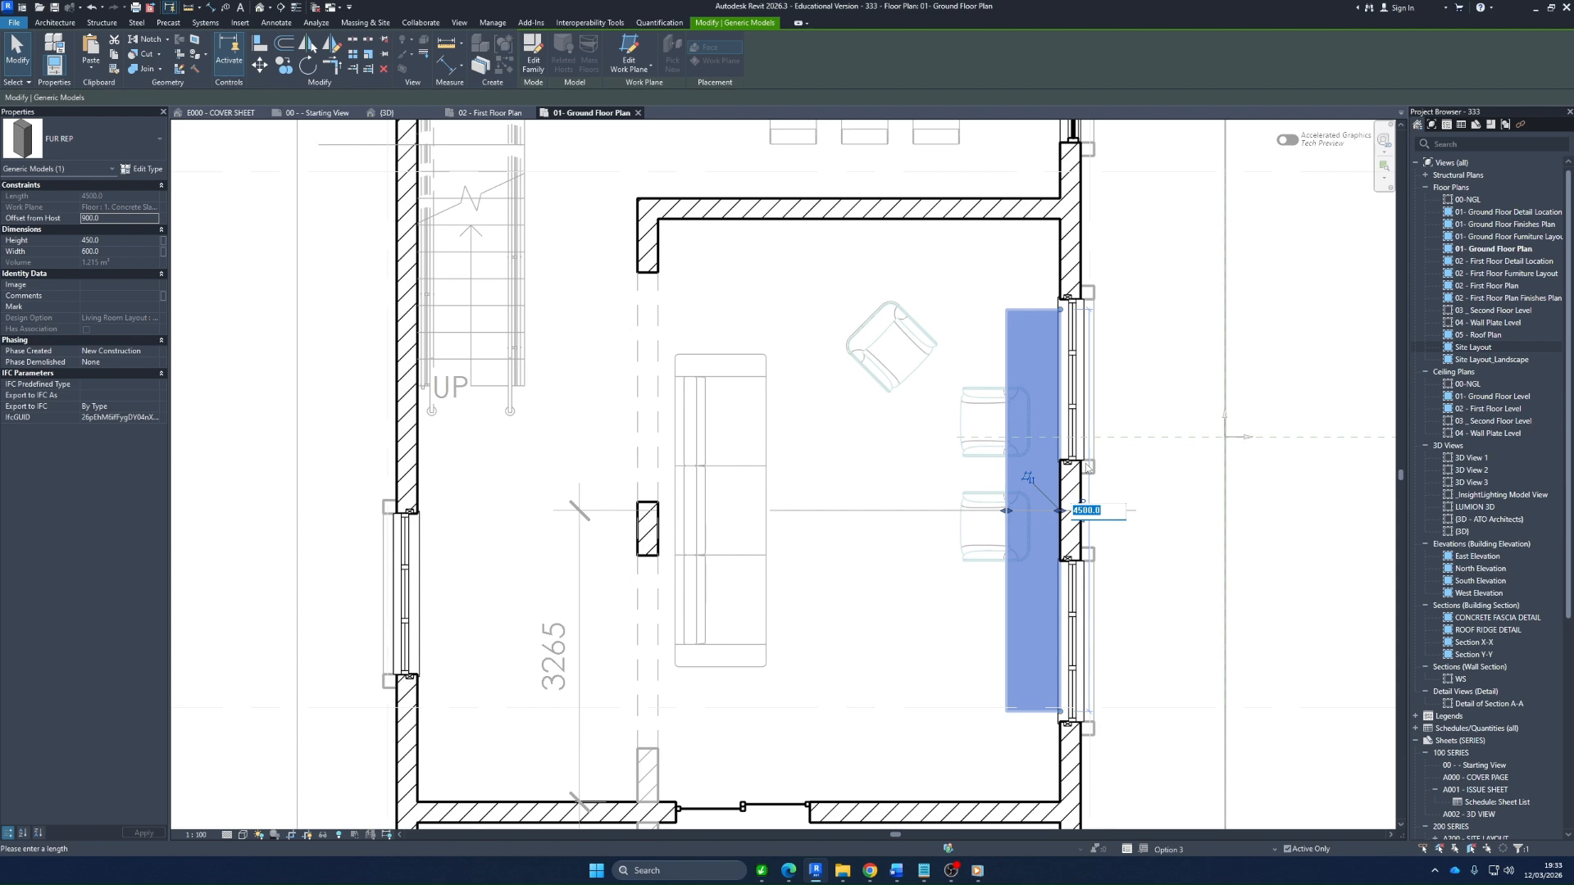
{"action": "key", "text": "Return"}
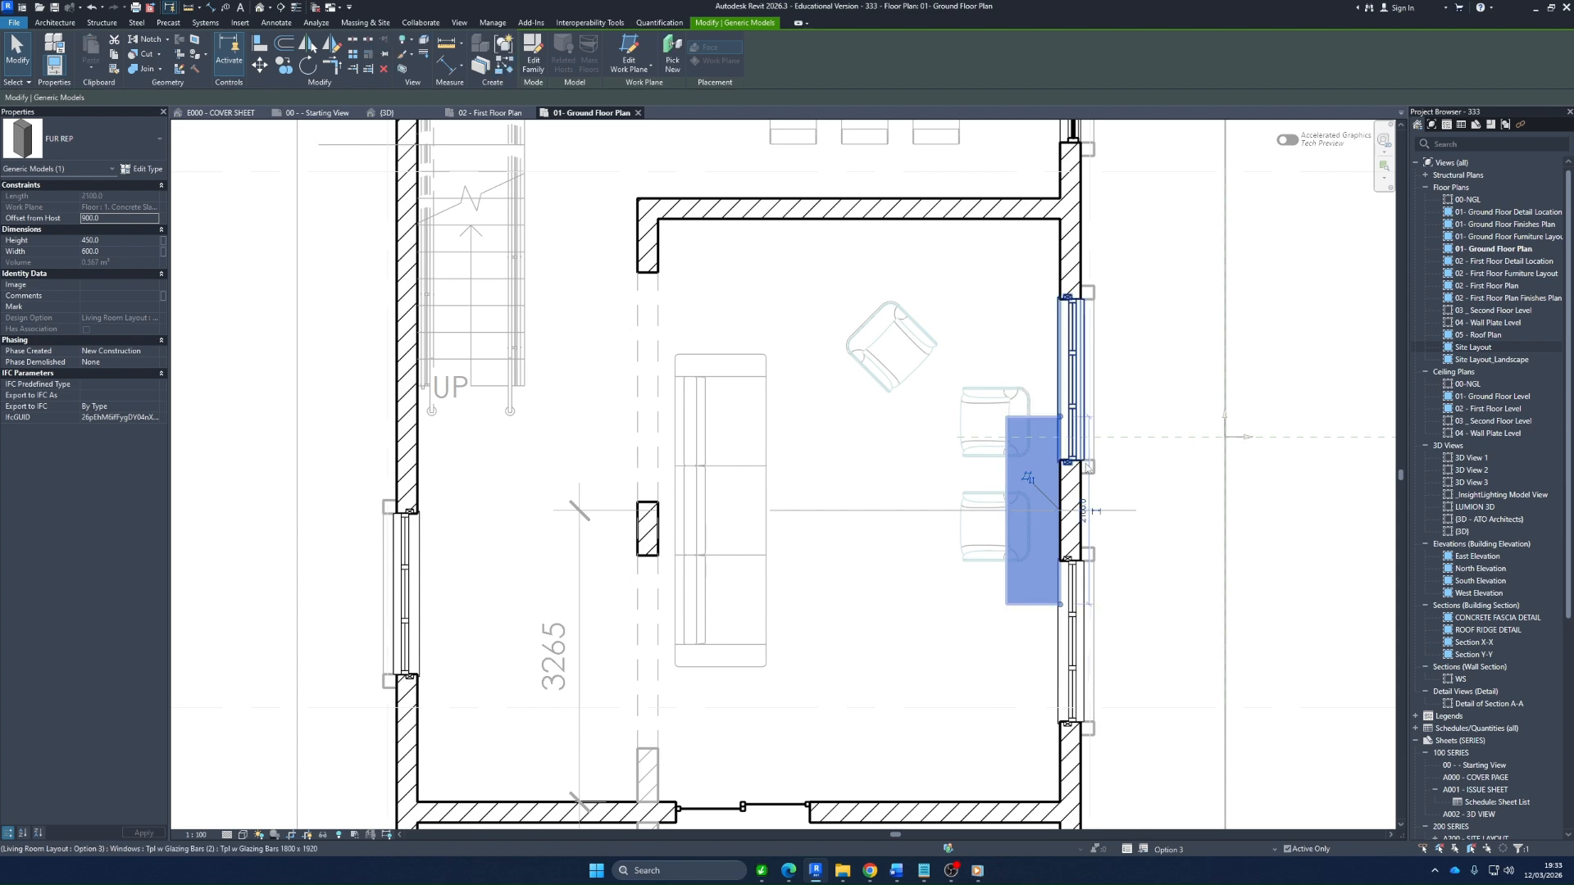
{"action": "key", "text": "Escape"}
Create a similar sofa using the Alameda Sofá 2 piezas type and place it near the dining-side wall, over the angled armchair
{"action": "left_click", "coordinate": [967, 549]}
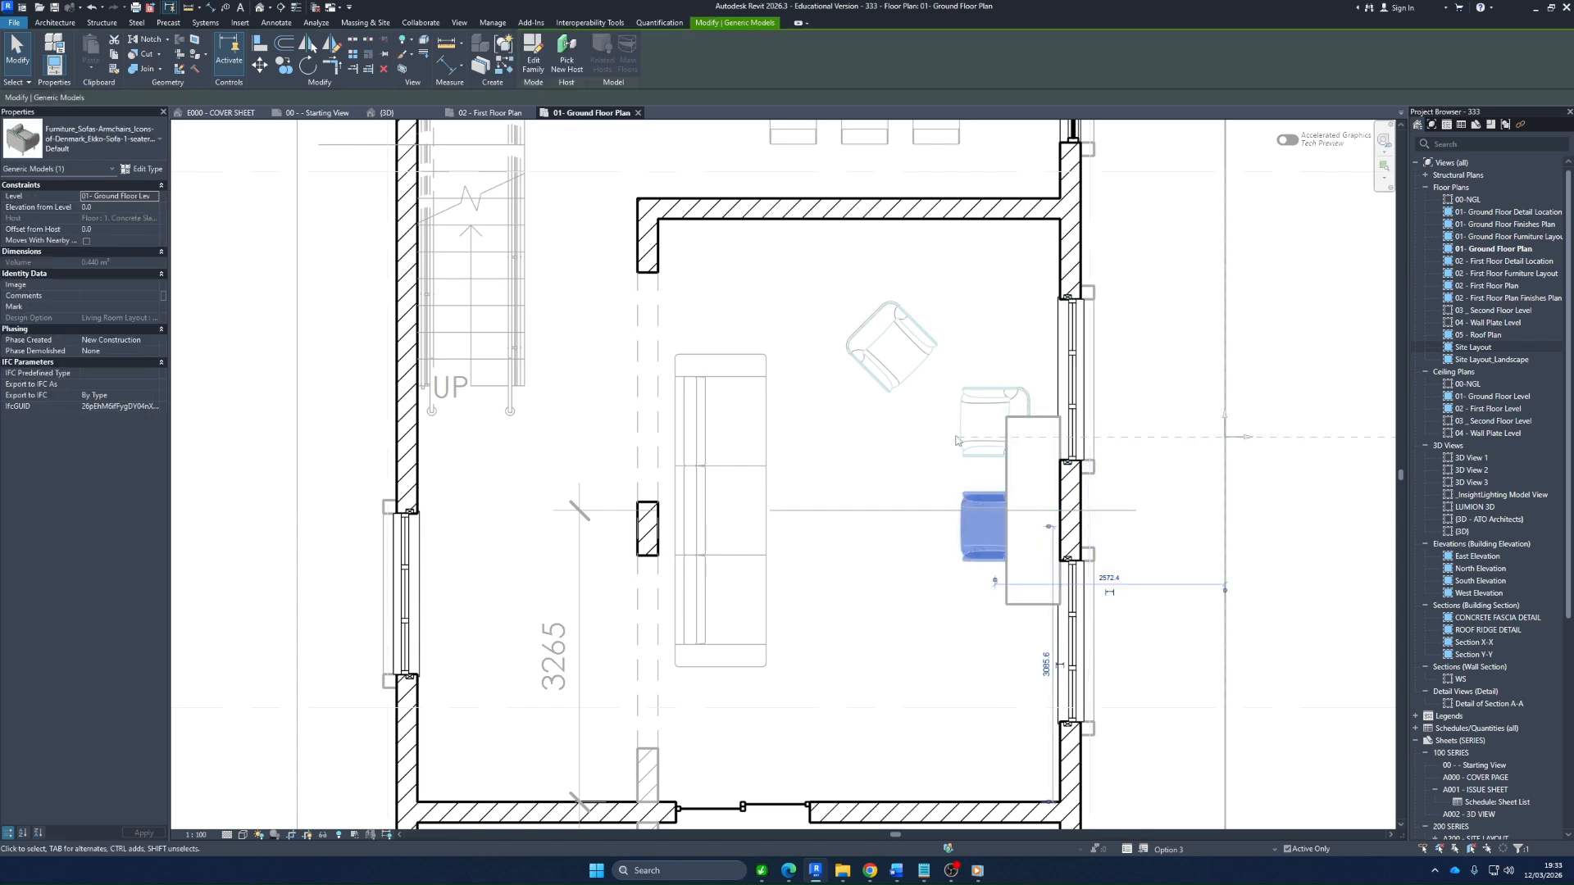
{"action": "scroll", "coordinate": [955, 440], "scroll_direction": "down", "scroll_amount": 2}
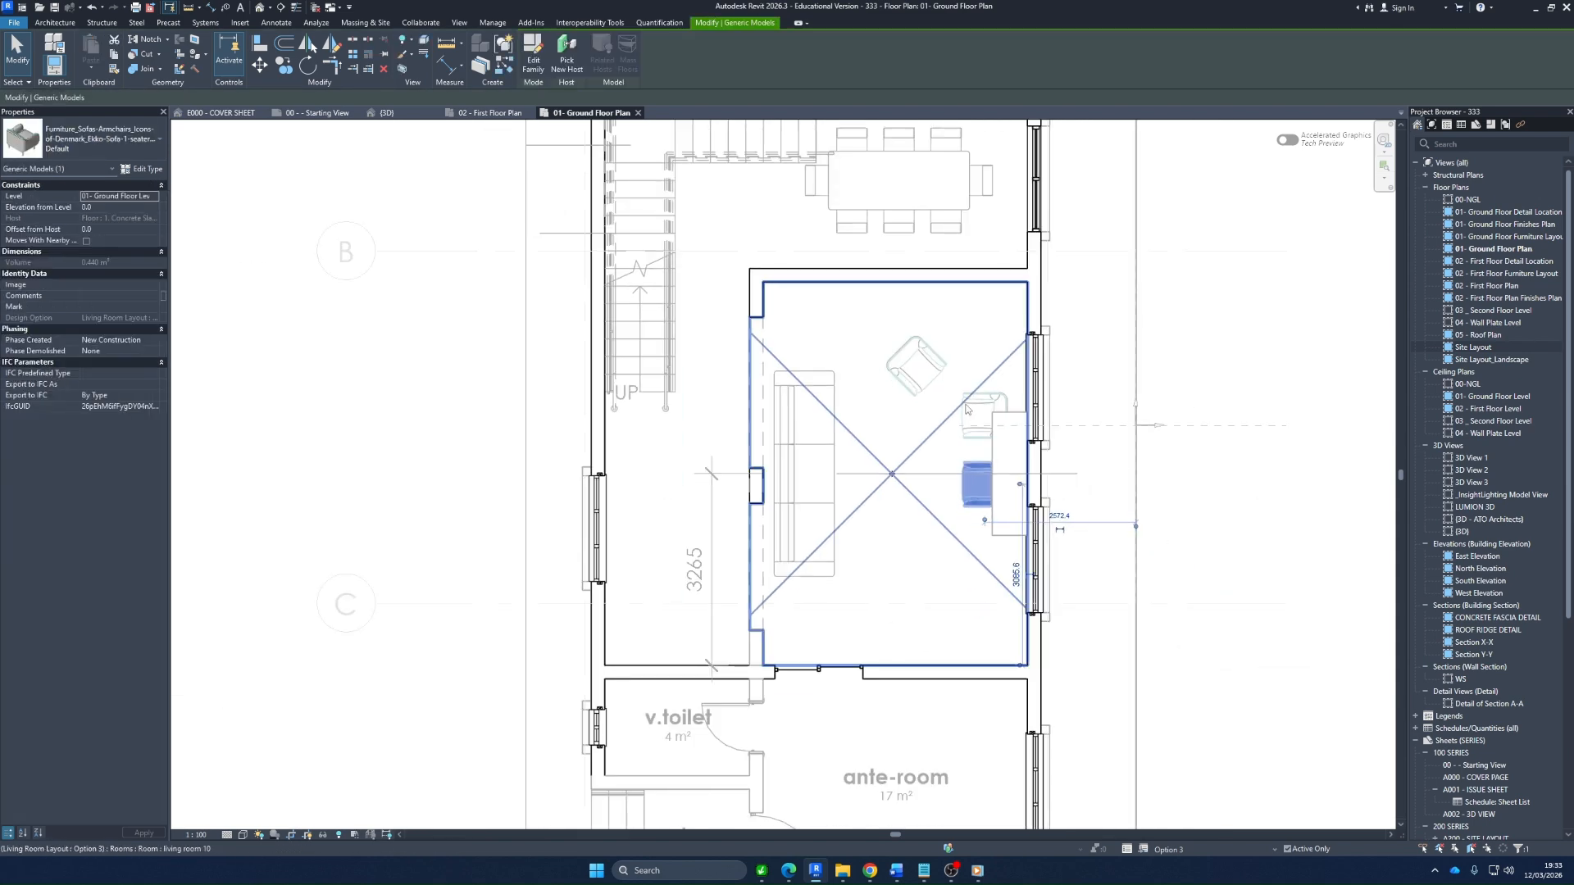
{"action": "left_click", "coordinate": [830, 406]}
{"action": "right_click", "coordinate": [836, 407]}
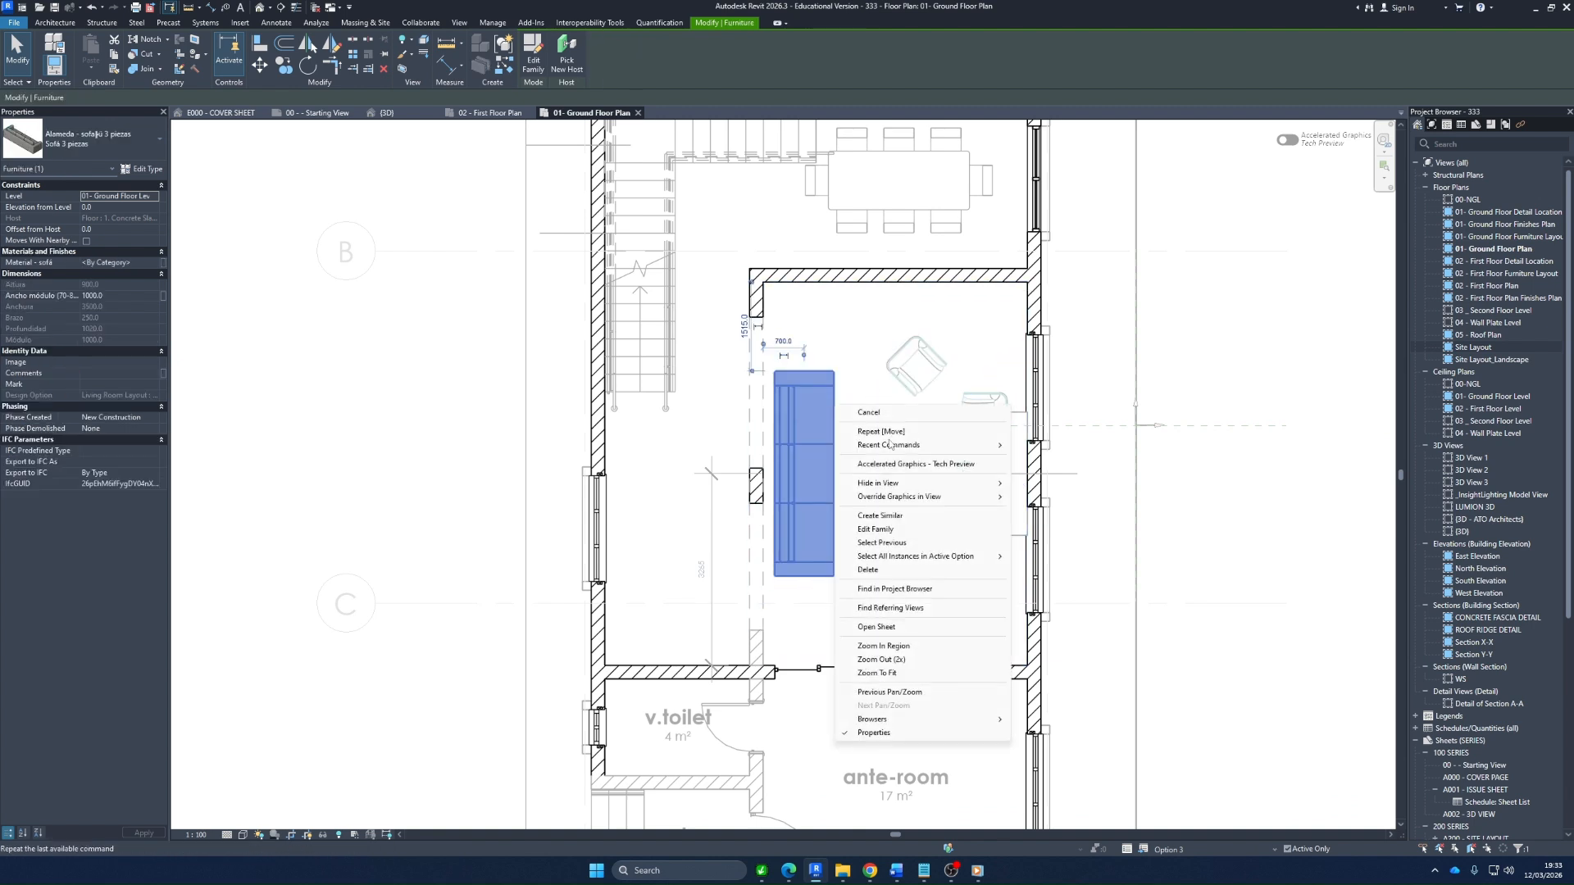
{"action": "left_click", "coordinate": [880, 516]}
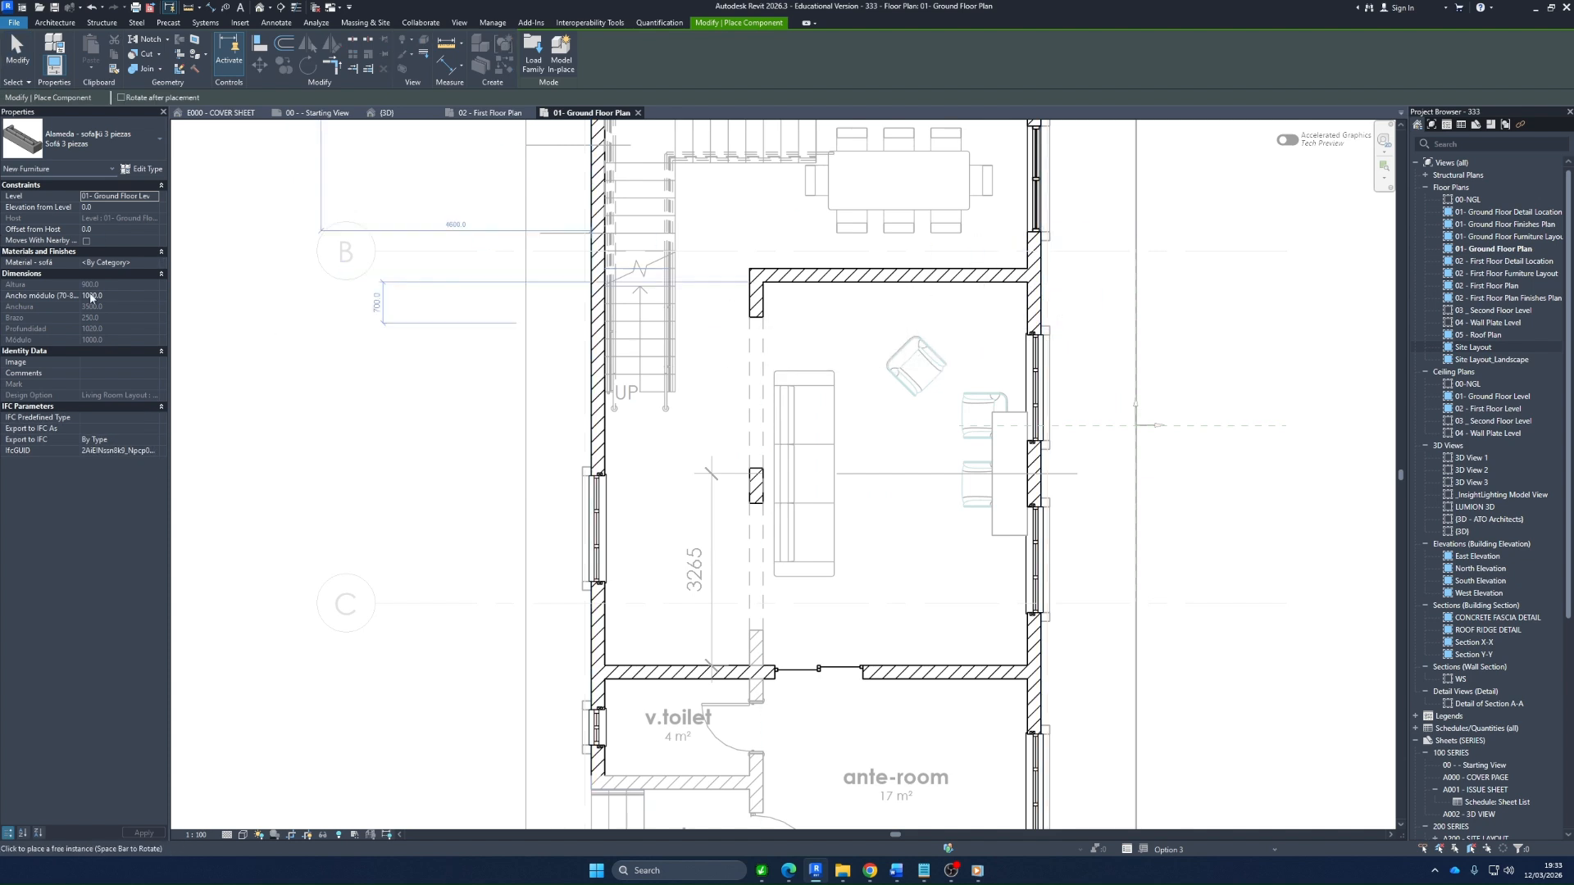
{"action": "left_click", "coordinate": [107, 144]}
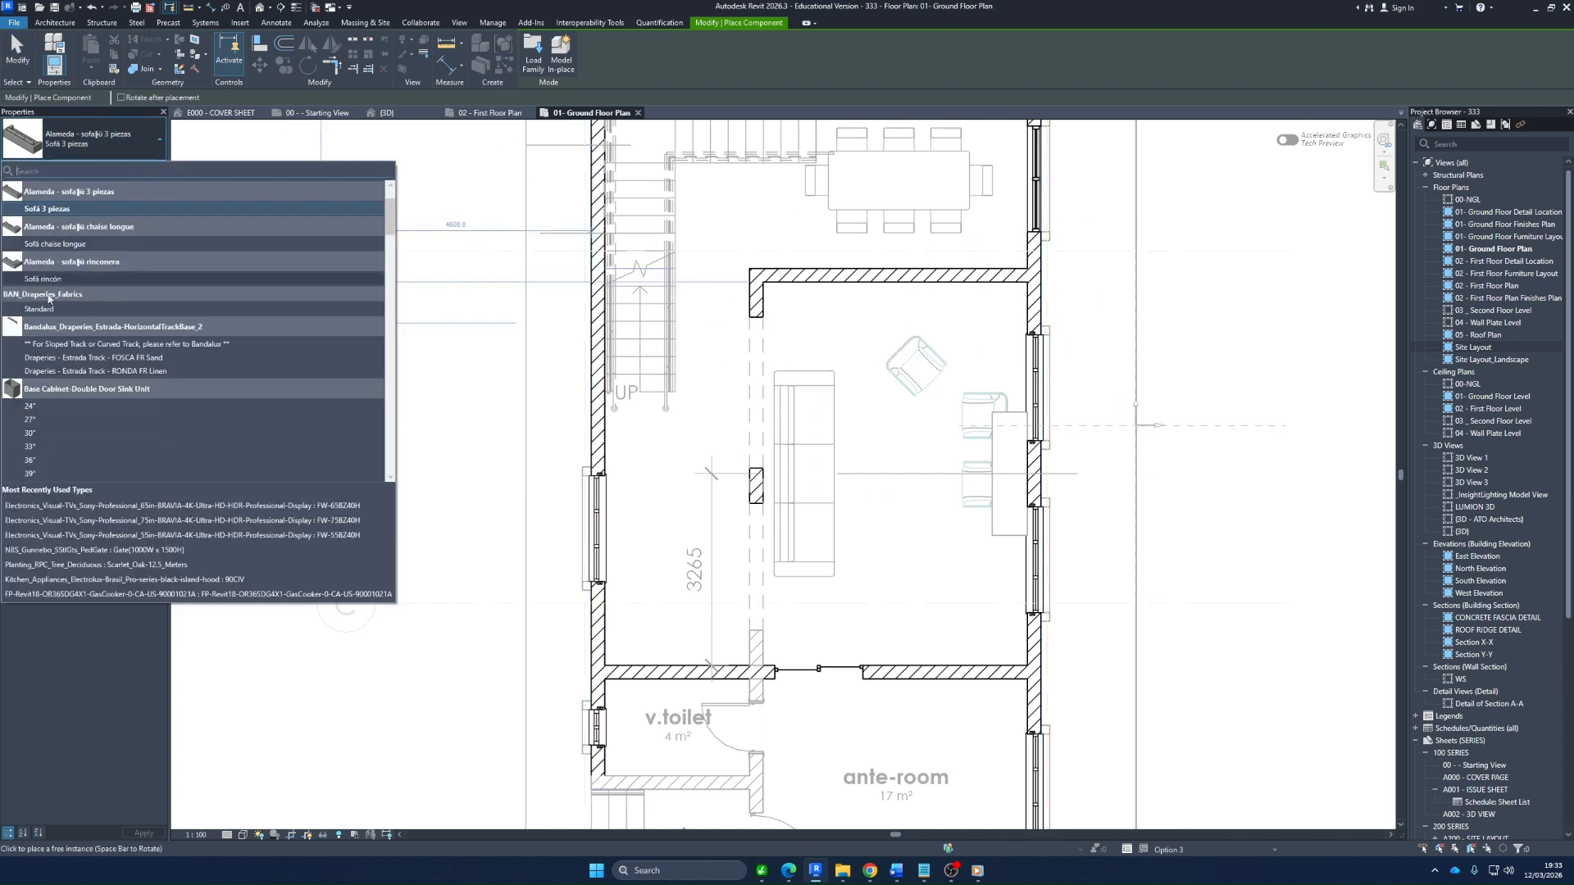
{"action": "scroll", "coordinate": [48, 299], "scroll_direction": "up", "scroll_amount": 2}
{"action": "left_click", "coordinate": [57, 246]}
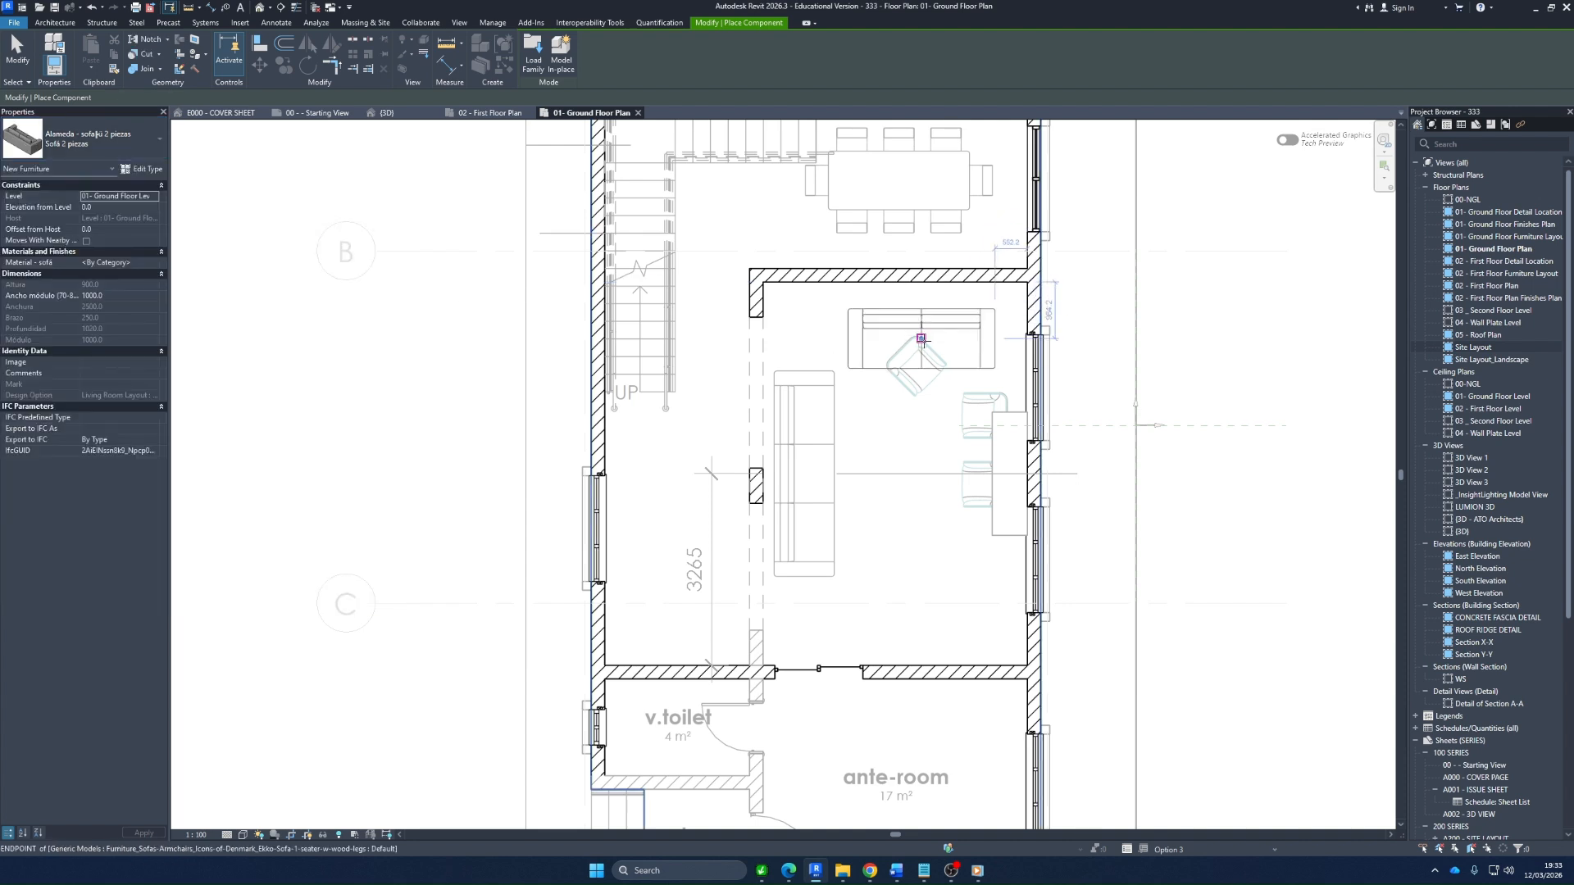
{"action": "key", "text": "Escape"}
{"action": "key", "text": "Escape"}
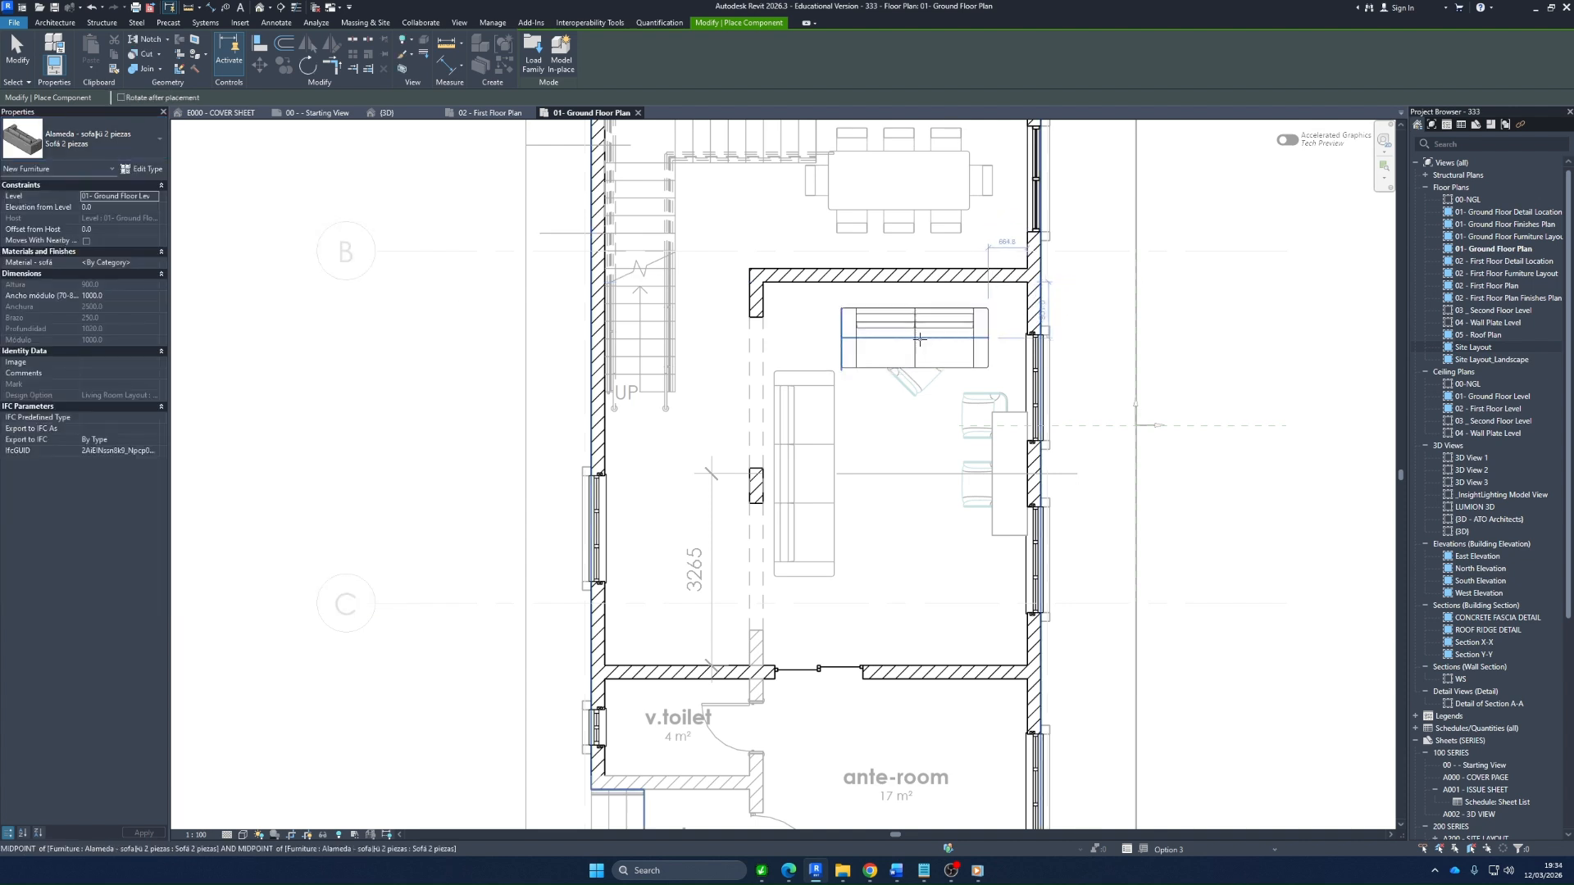
Delete the angled armchair by the two-piece sofa and move the other two armchairs to the open floor near the ante-room wall
{"action": "left_click", "coordinate": [912, 392]}
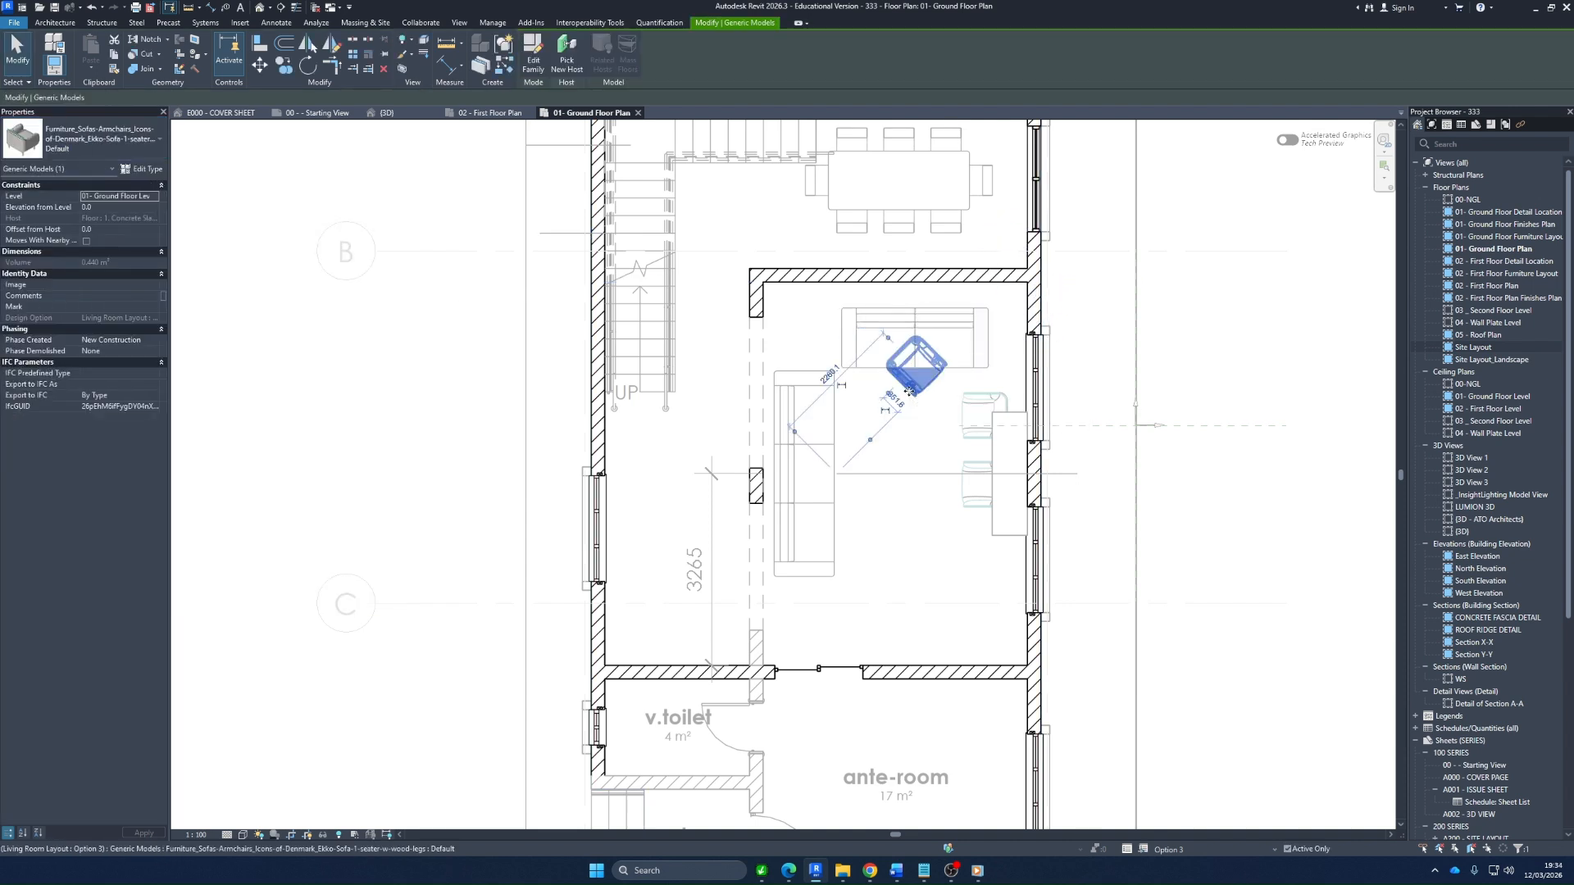
{"action": "left_click_drag", "start_coordinate": [908, 392], "coordinate": [976, 441]}
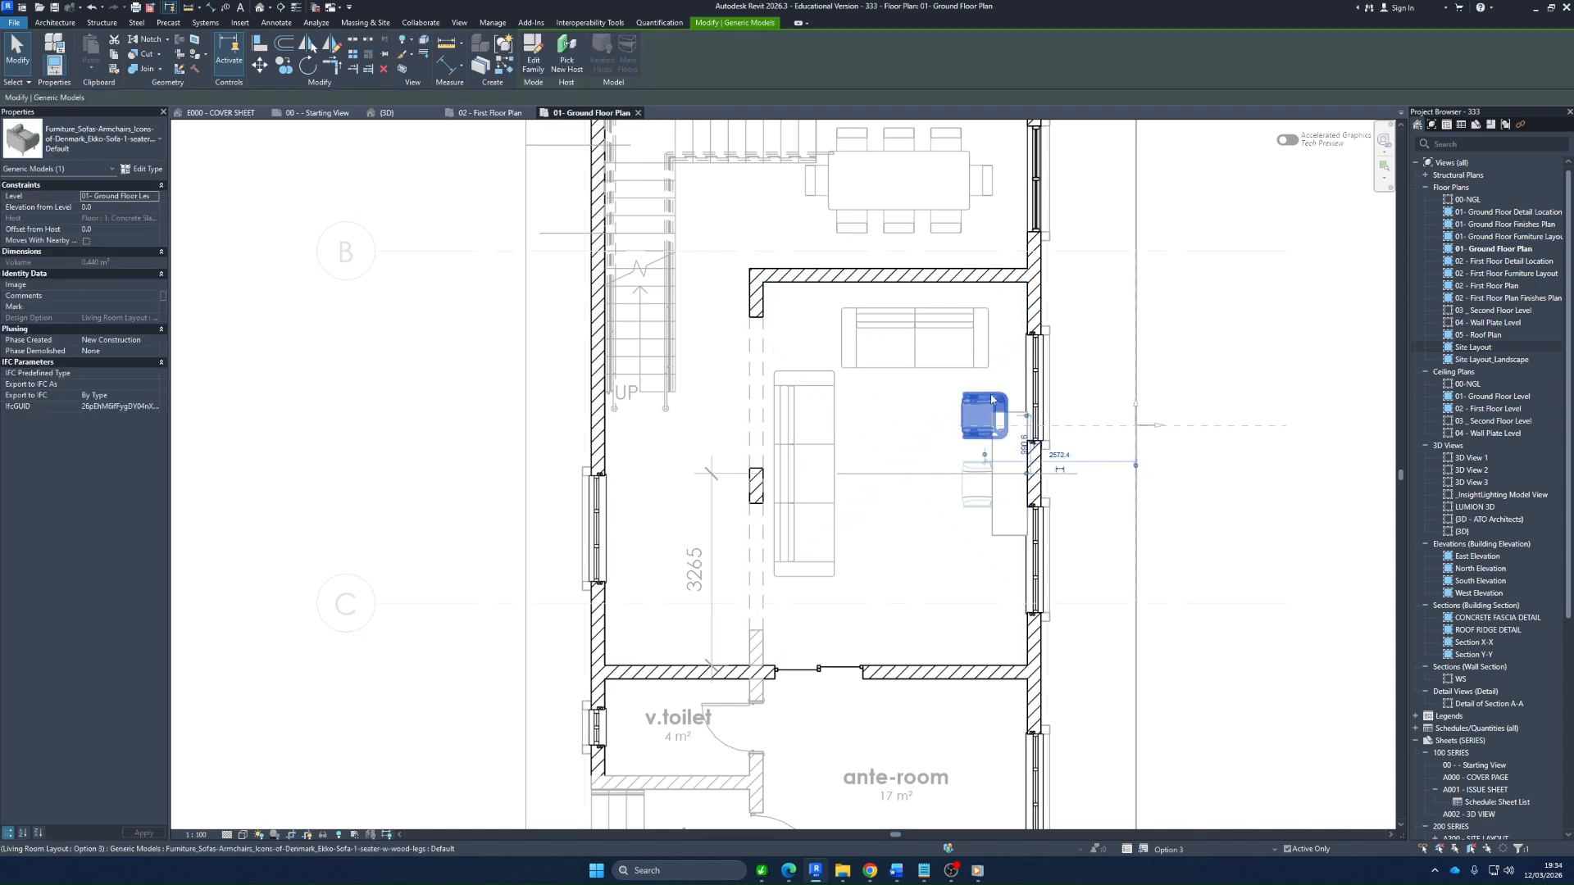
{"action": "left_click", "coordinate": [978, 506], "text": "ctrl"}
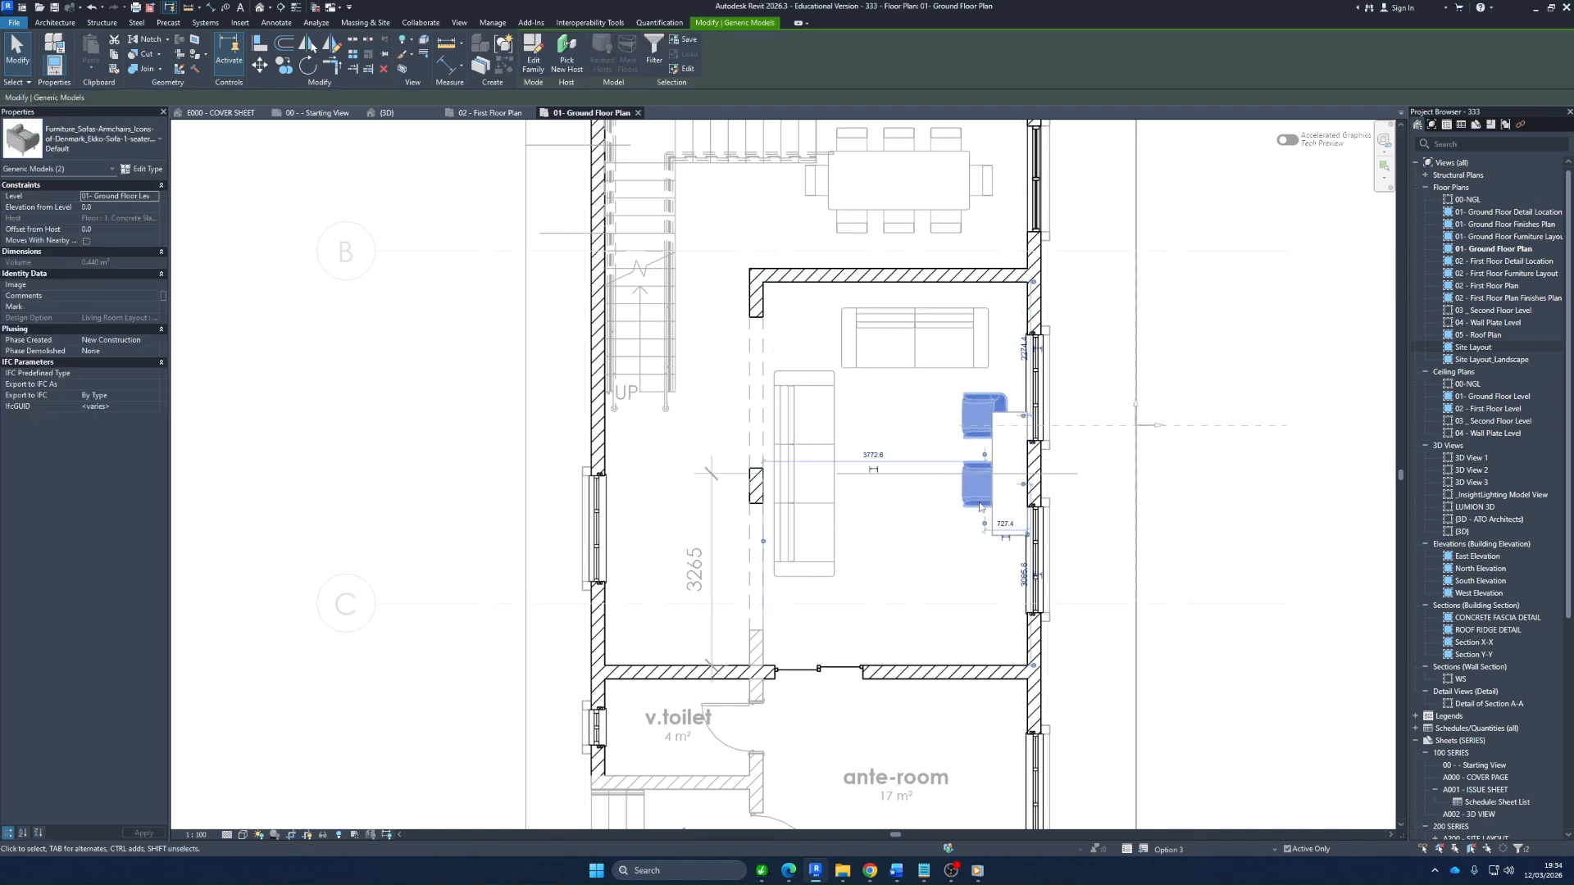
{"action": "left_click", "coordinate": [947, 548]}
{"action": "left_click", "coordinate": [942, 547]}
{"action": "key", "text": "Escape"}
{"action": "left_click", "coordinate": [975, 500]}
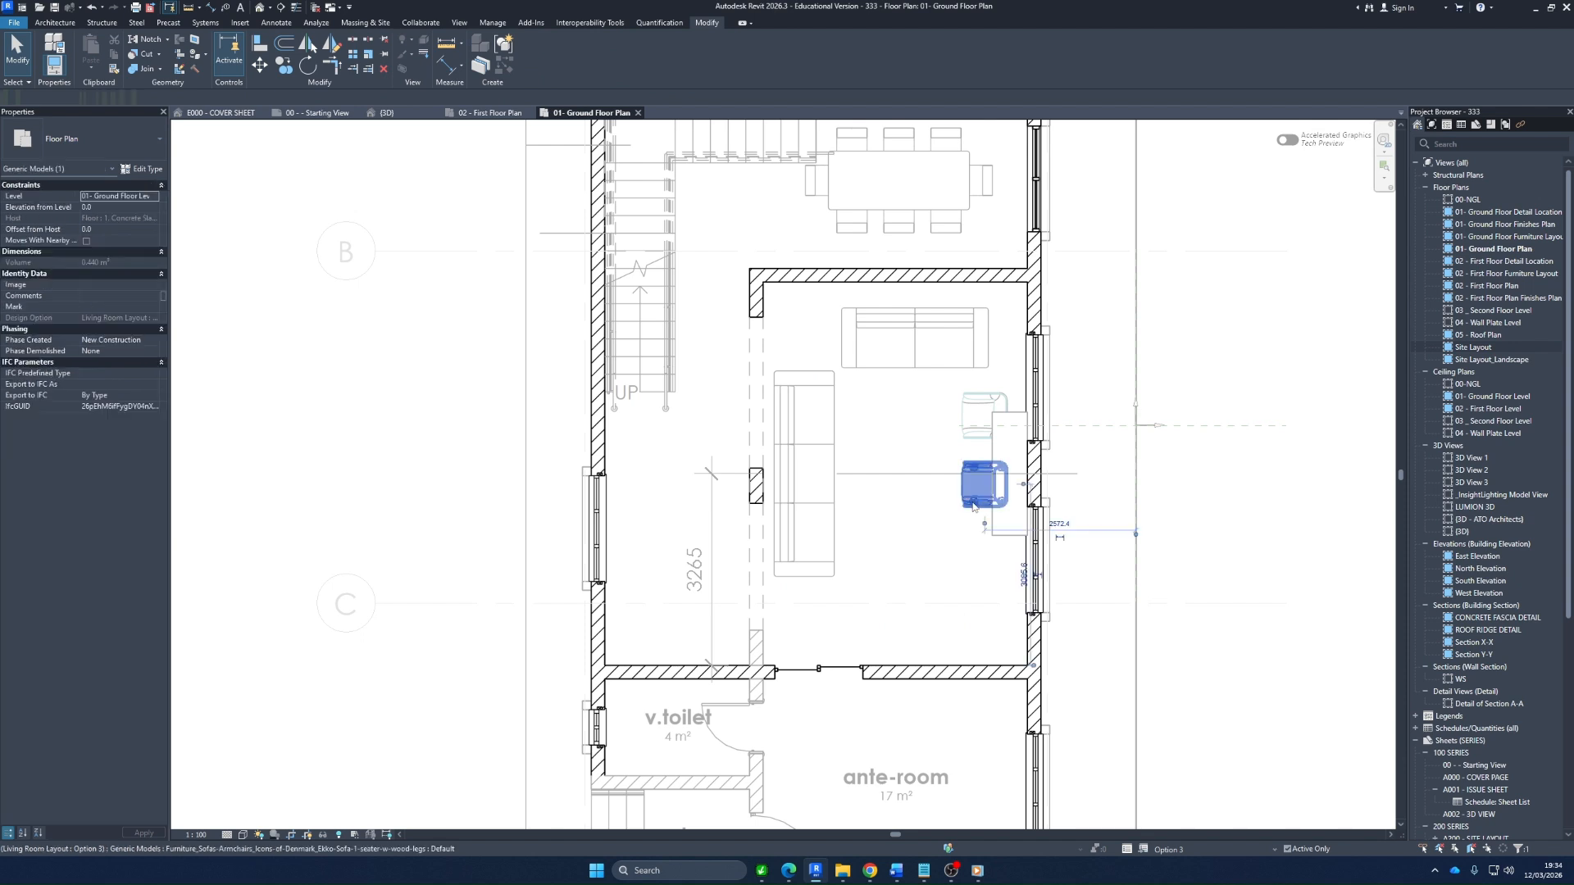
{"action": "left_click", "coordinate": [972, 434], "text": "ctrl"}
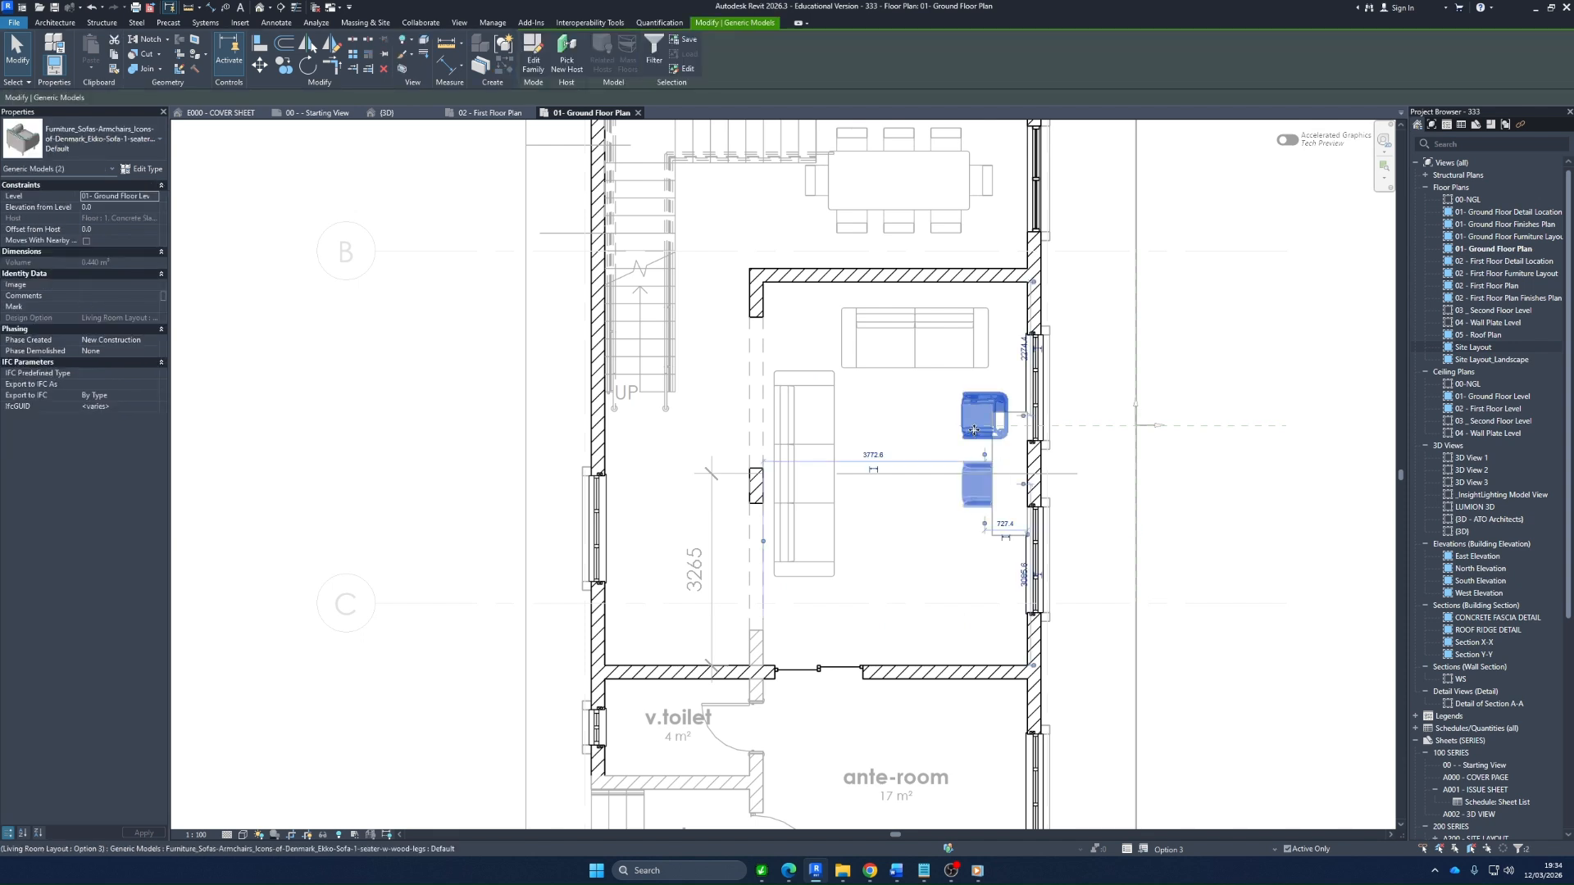
{"action": "left_click_drag", "start_coordinate": [973, 434], "coordinate": [898, 571]}
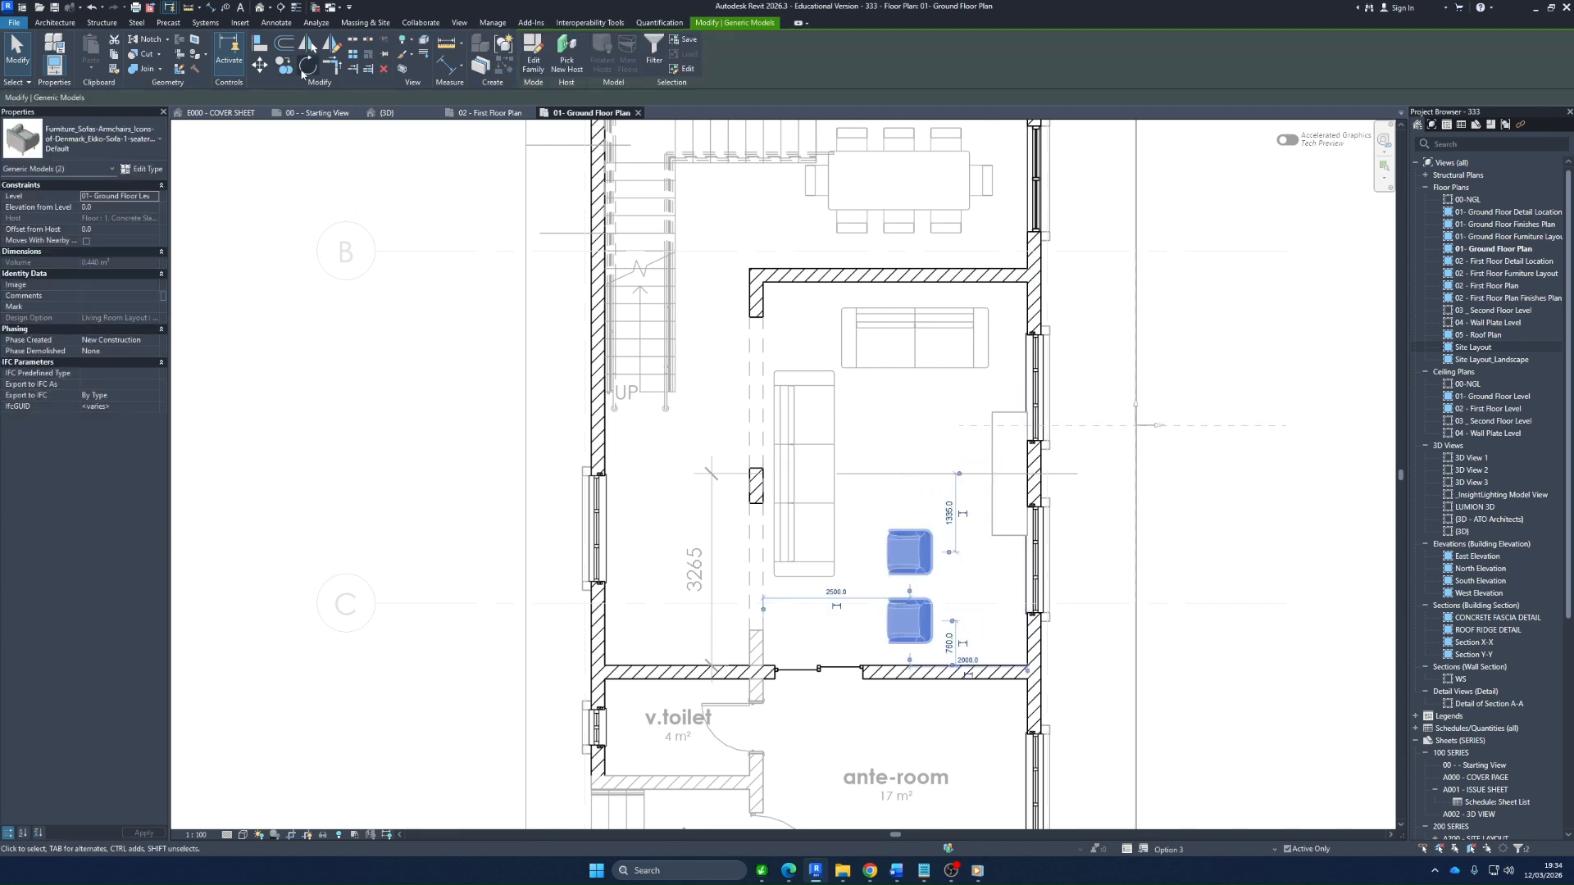
Rotate the two armchairs together by 90 degrees and position them 1200 mm from the window wall and 1400 mm from the ante-room wall
{"action": "left_click", "coordinate": [307, 66]}
{"action": "left_click", "coordinate": [1100, 484]}
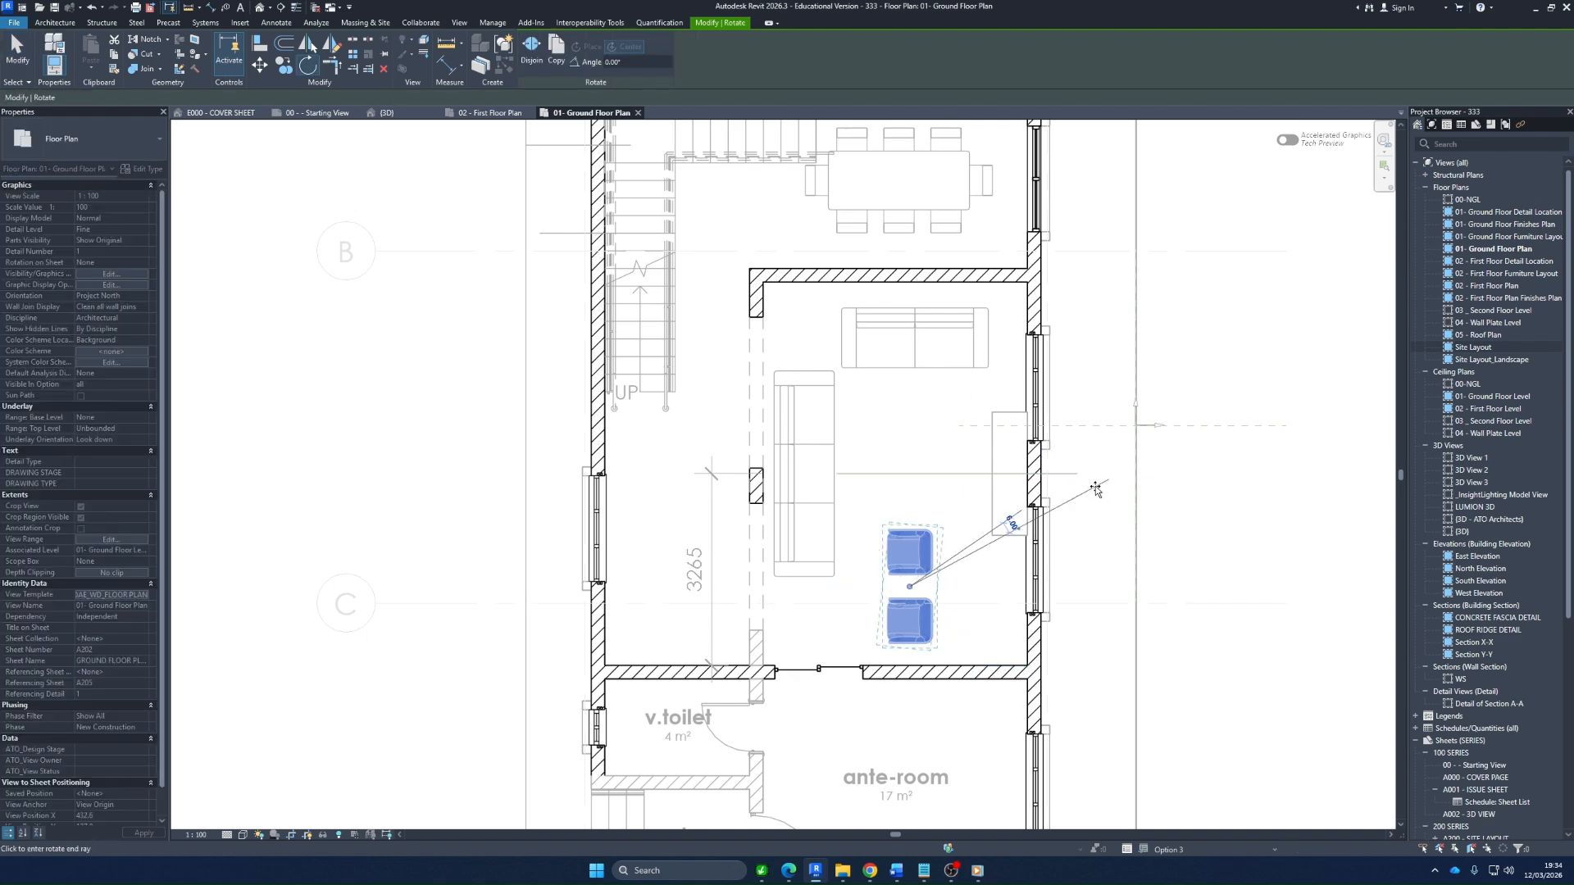
{"action": "left_click", "coordinate": [1097, 490]}
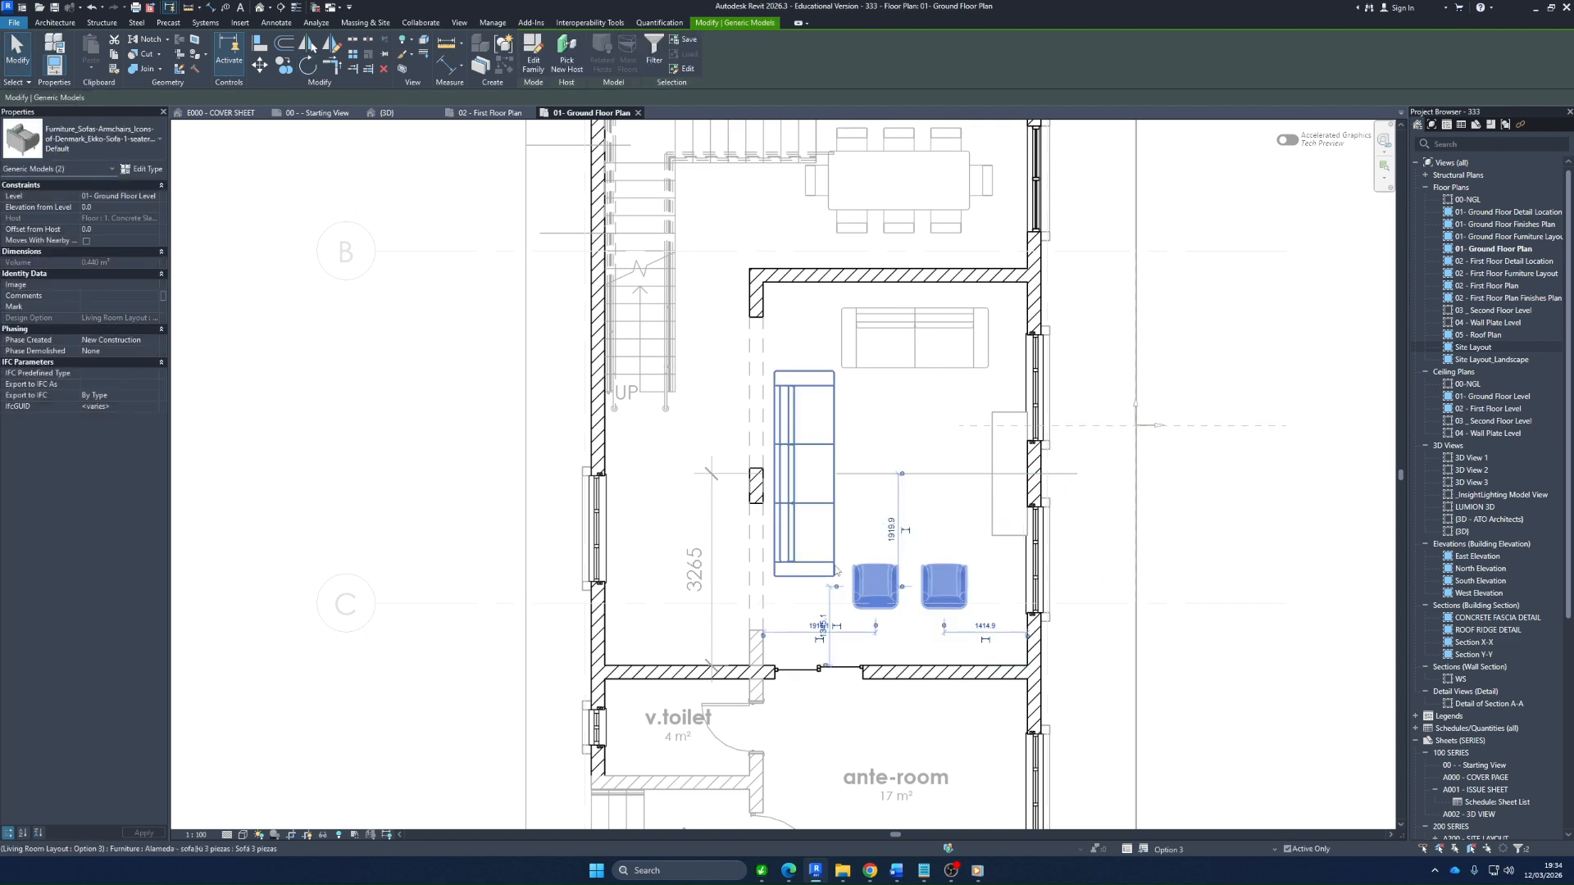
{"action": "scroll", "coordinate": [964, 575], "scroll_direction": "up", "scroll_amount": 2}
{"action": "left_click_drag", "start_coordinate": [969, 573], "coordinate": [988, 569]}
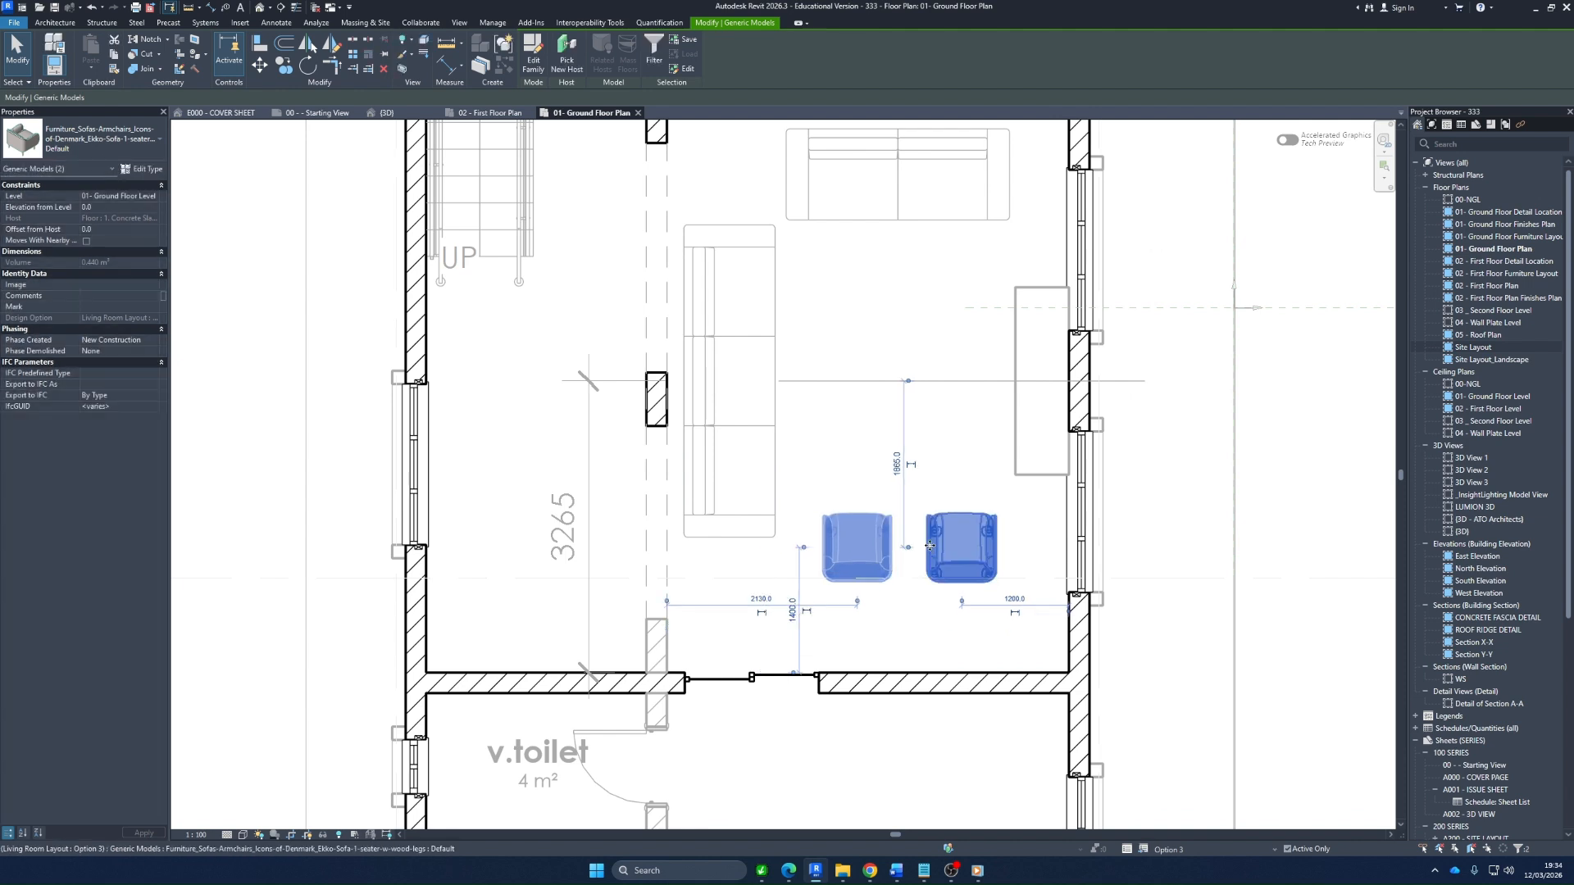
Delete the horizontal detail line running from the long sofa through the window wall
{"action": "scroll", "coordinate": [885, 565], "scroll_direction": "down", "scroll_amount": 2}
{"action": "scroll", "coordinate": [900, 299], "scroll_direction": "up", "scroll_amount": 1}
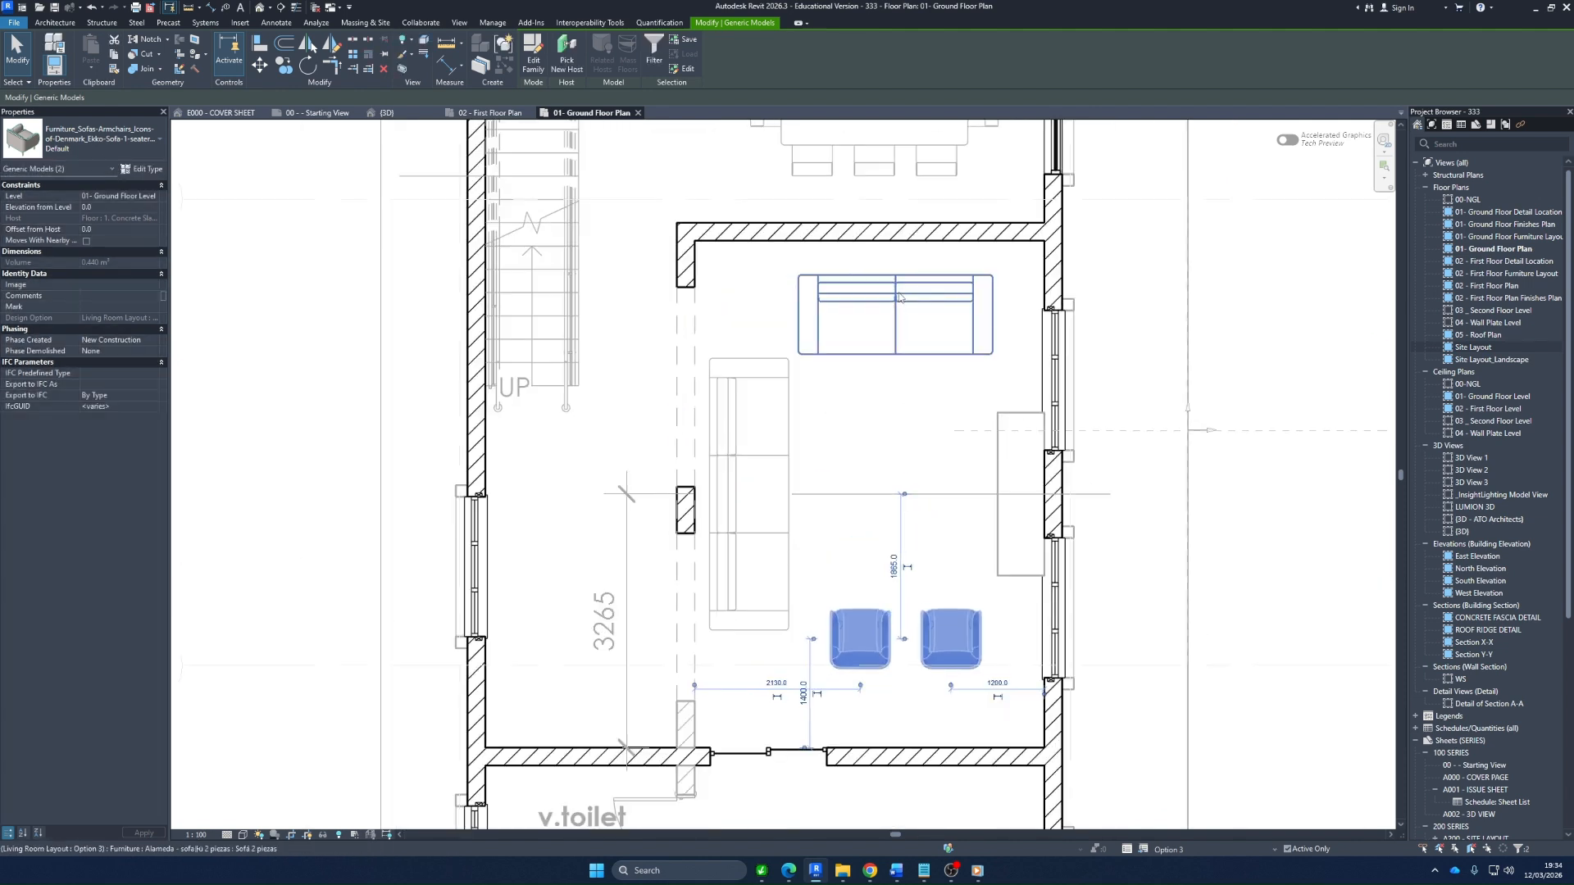
{"action": "scroll", "coordinate": [864, 369], "scroll_direction": "down", "scroll_amount": 2}
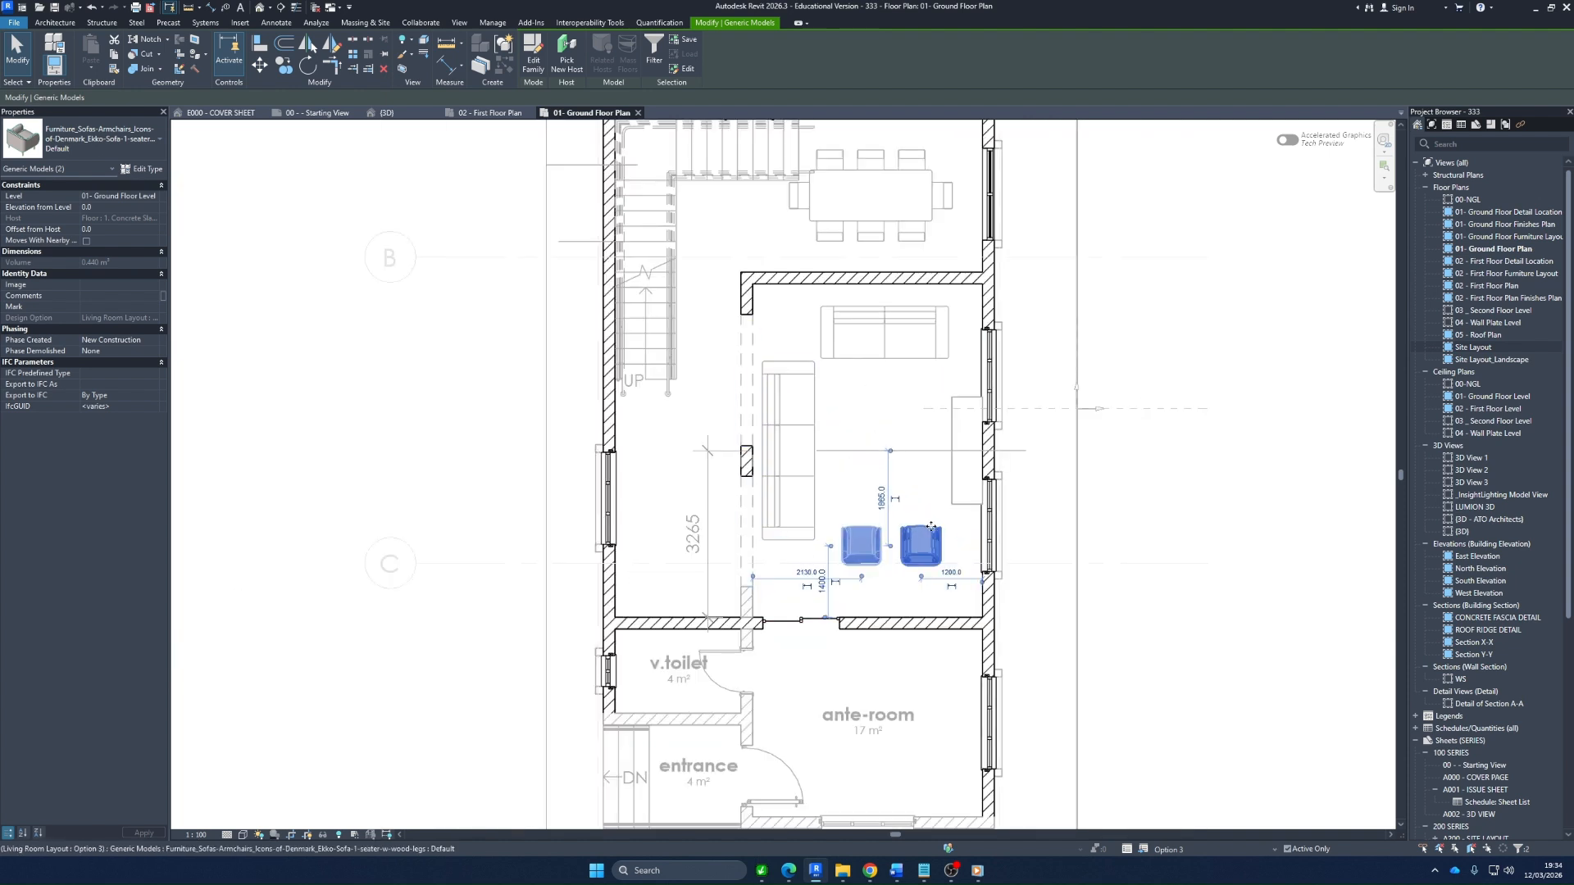
{"action": "left_click", "coordinate": [1114, 494]}
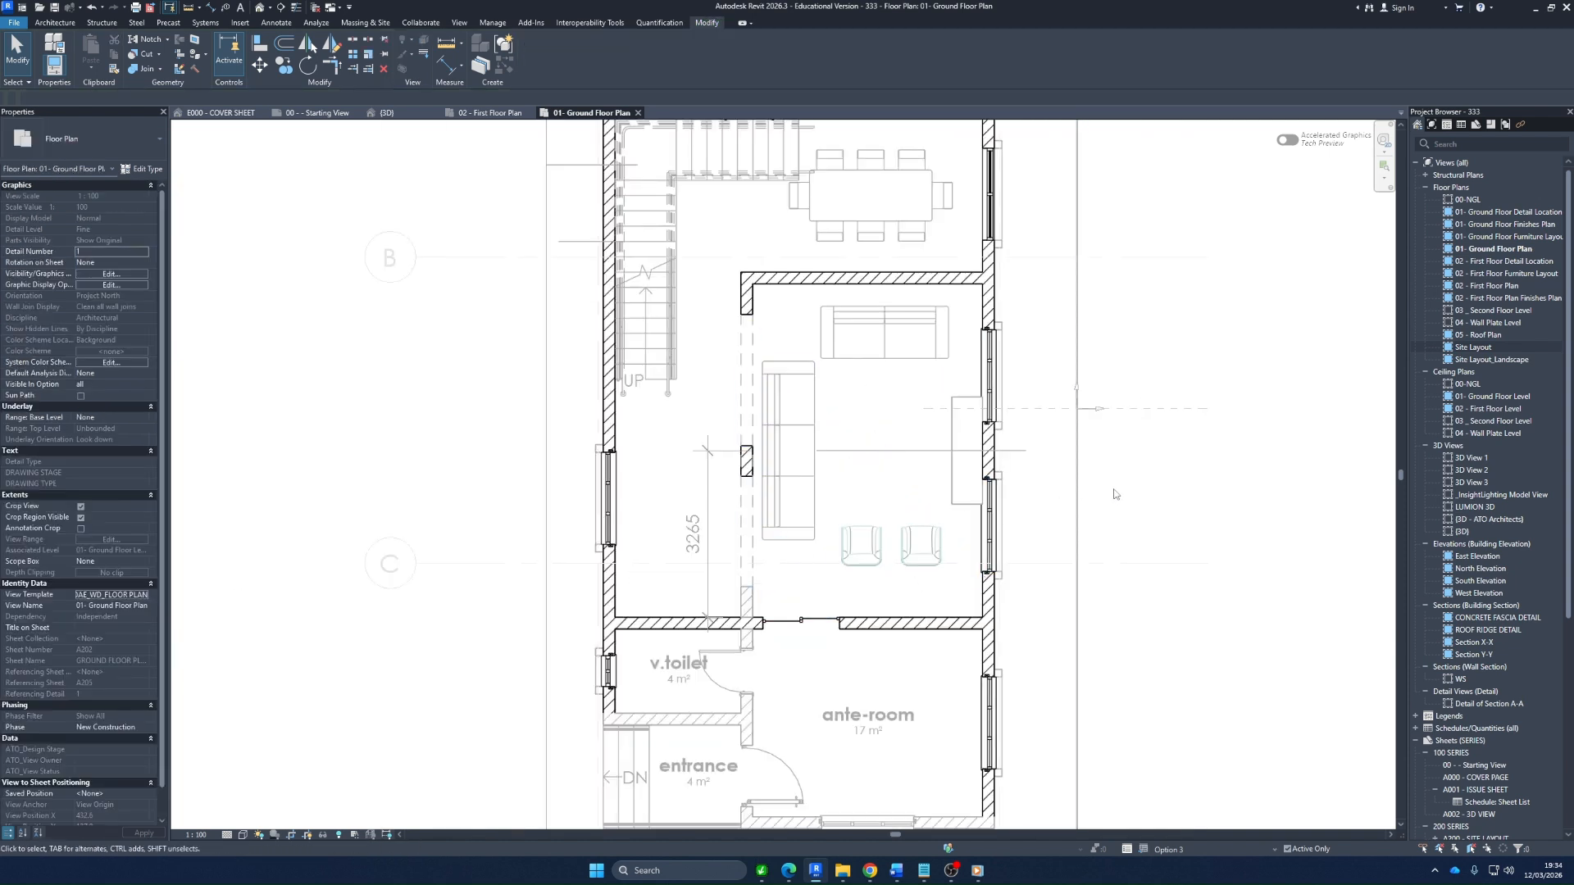
{"action": "left_click", "coordinate": [857, 452]}
{"action": "key", "text": "Delete"}
Place a Sony Professional 55in BRAVIA display, type FW-55BZ40H, between the long sofa and the FUR REP unit, facing along the room's width
{"action": "left_click", "coordinate": [54, 22]}
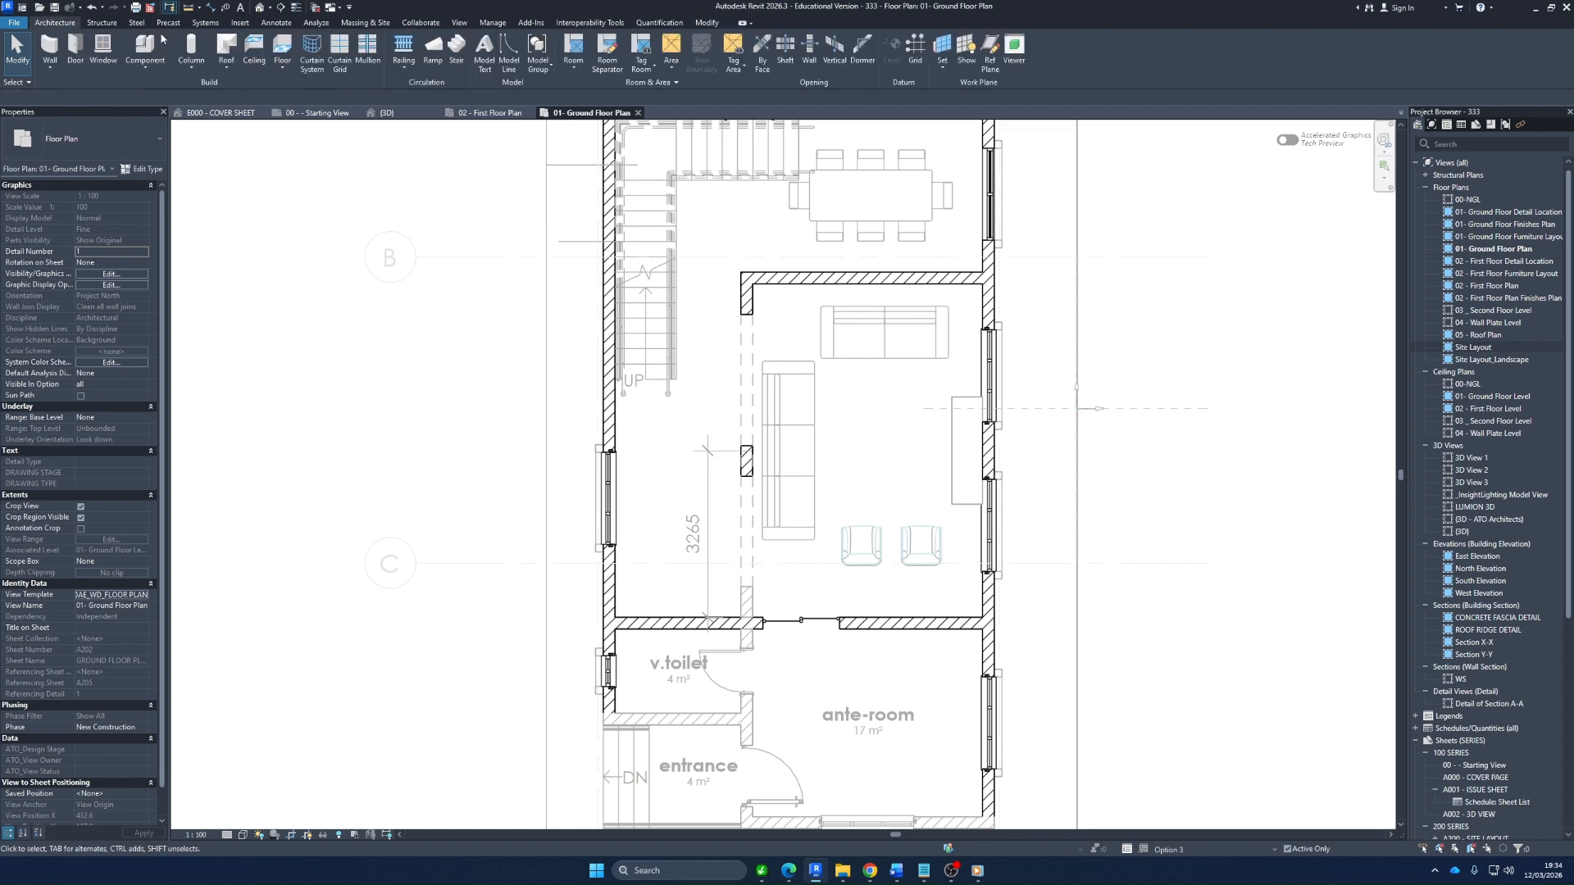
{"action": "left_click", "coordinate": [137, 45]}
{"action": "left_click", "coordinate": [129, 143]}
{"action": "scroll", "coordinate": [136, 248], "scroll_direction": "down", "scroll_amount": 6}
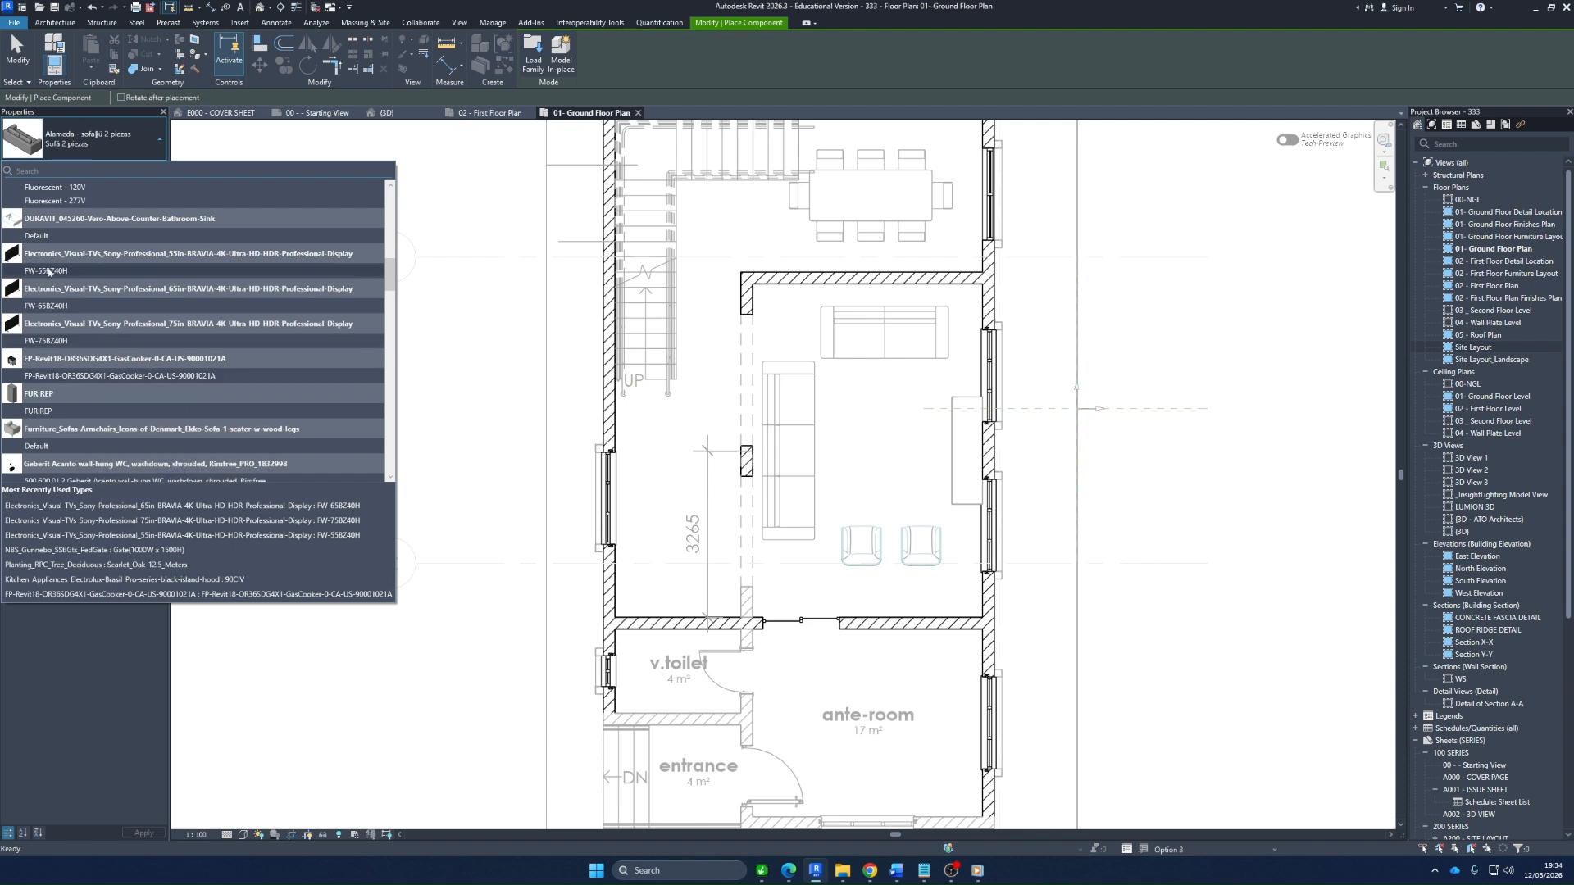
{"action": "left_click", "coordinate": [116, 271]}
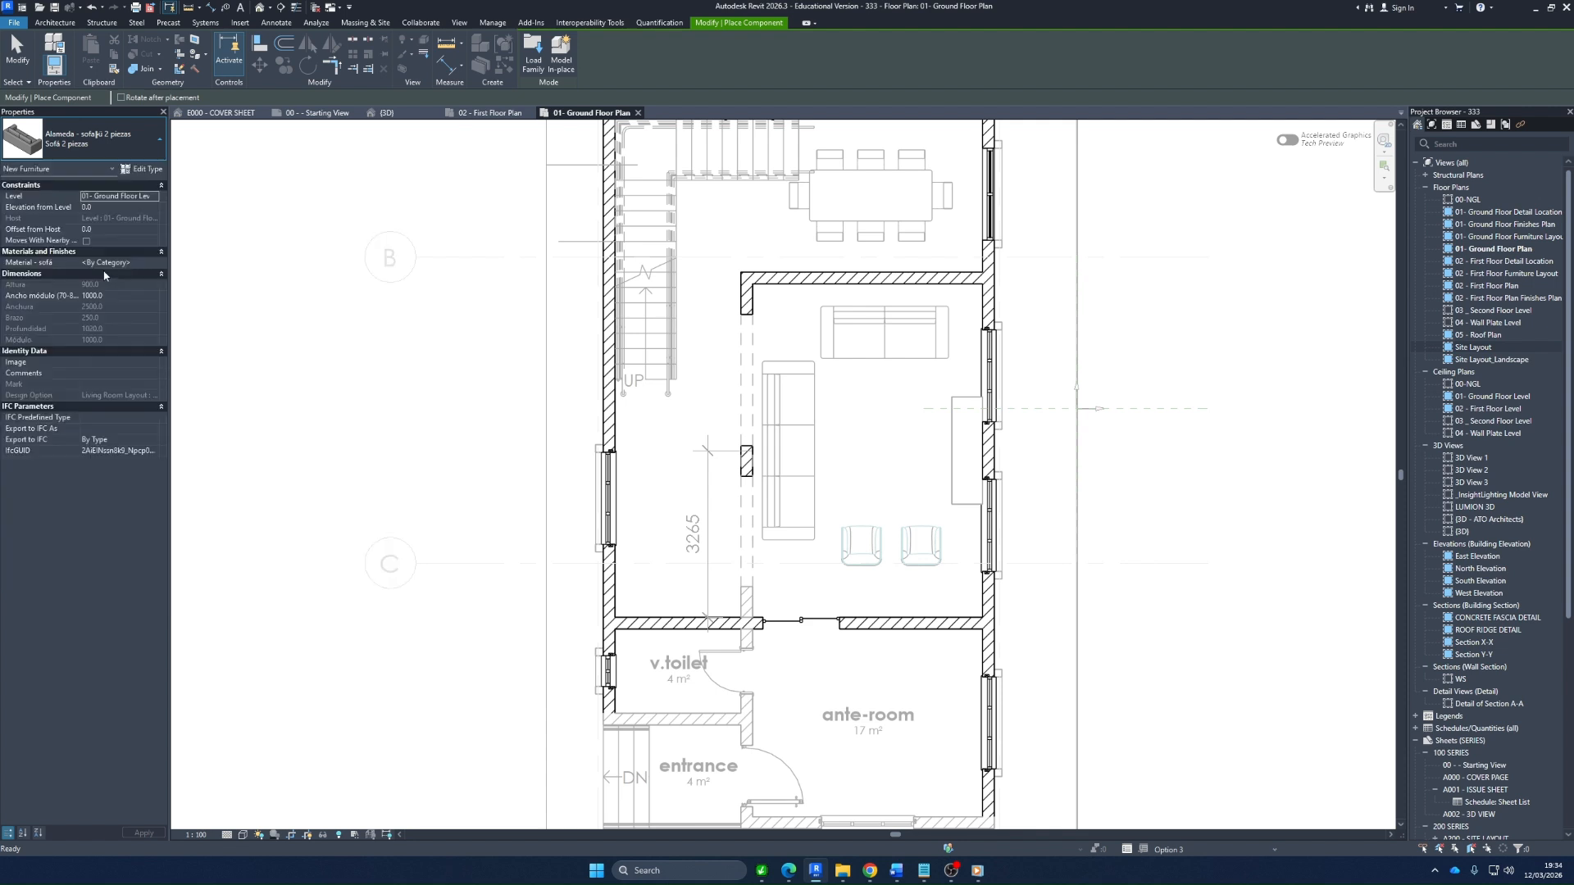
{"action": "scroll", "coordinate": [958, 445], "scroll_direction": "up", "scroll_amount": 2}
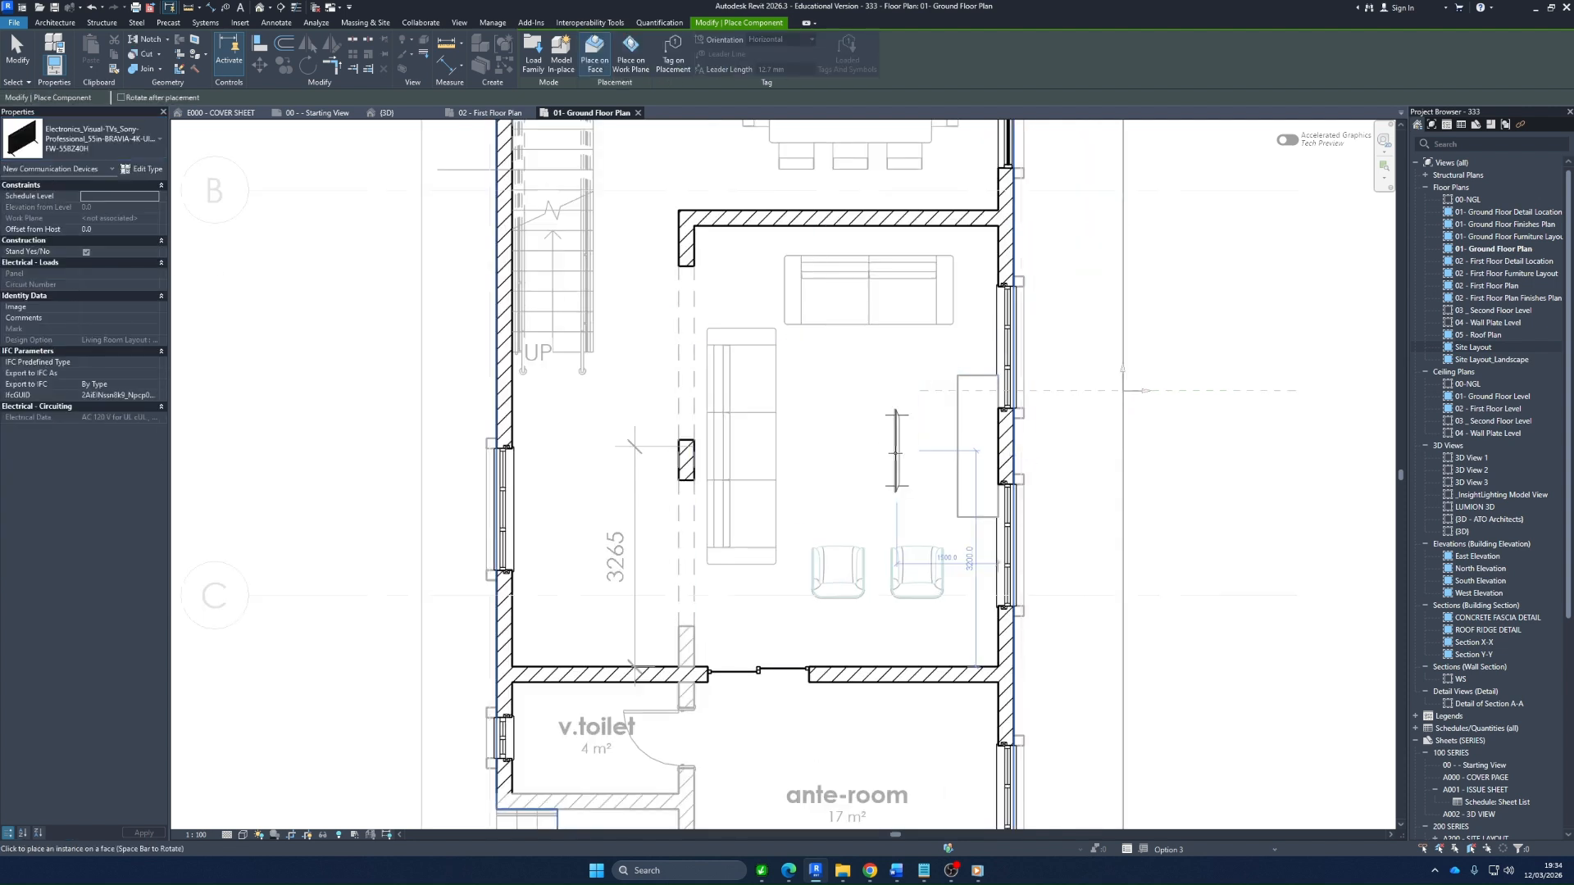
{"action": "scroll", "coordinate": [942, 448], "scroll_direction": "up", "scroll_amount": 1}
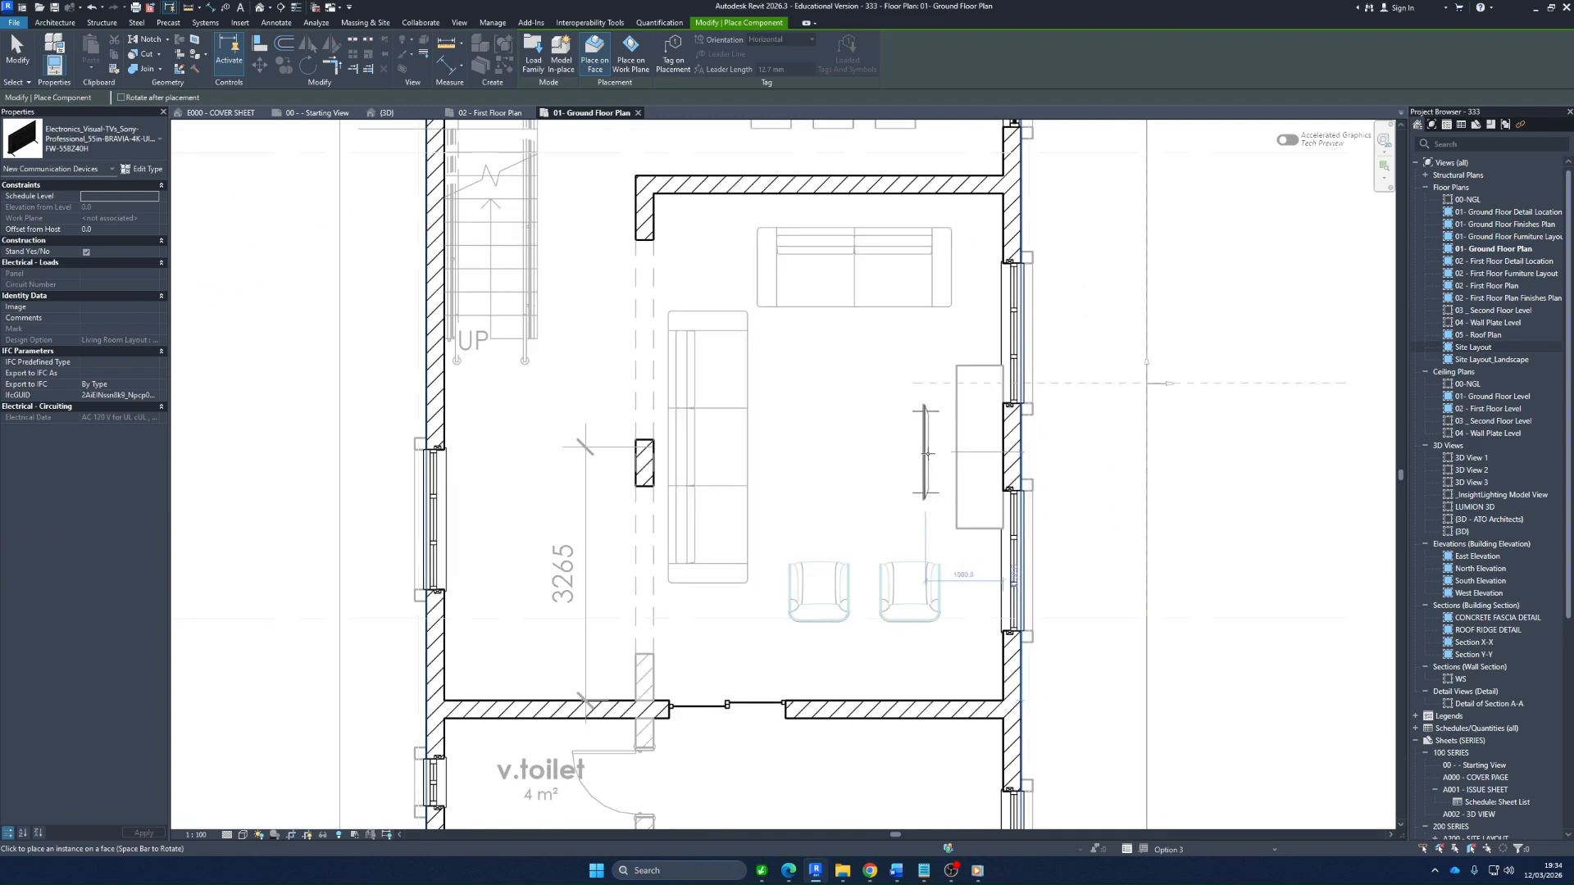
{"action": "left_click", "coordinate": [927, 453]}
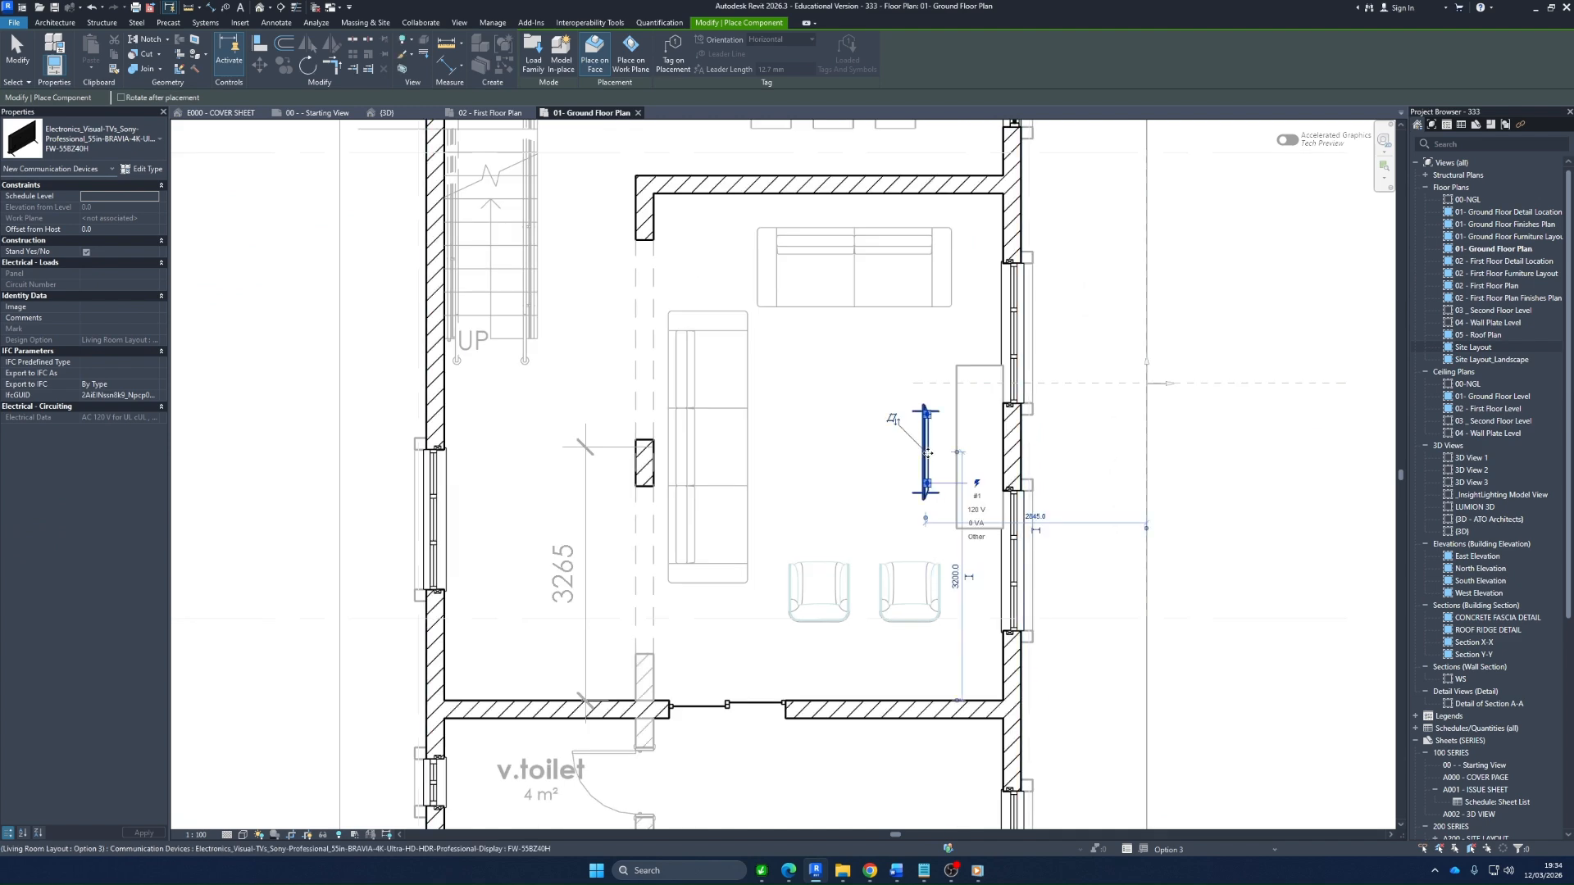
{"action": "key", "text": "Escape"}
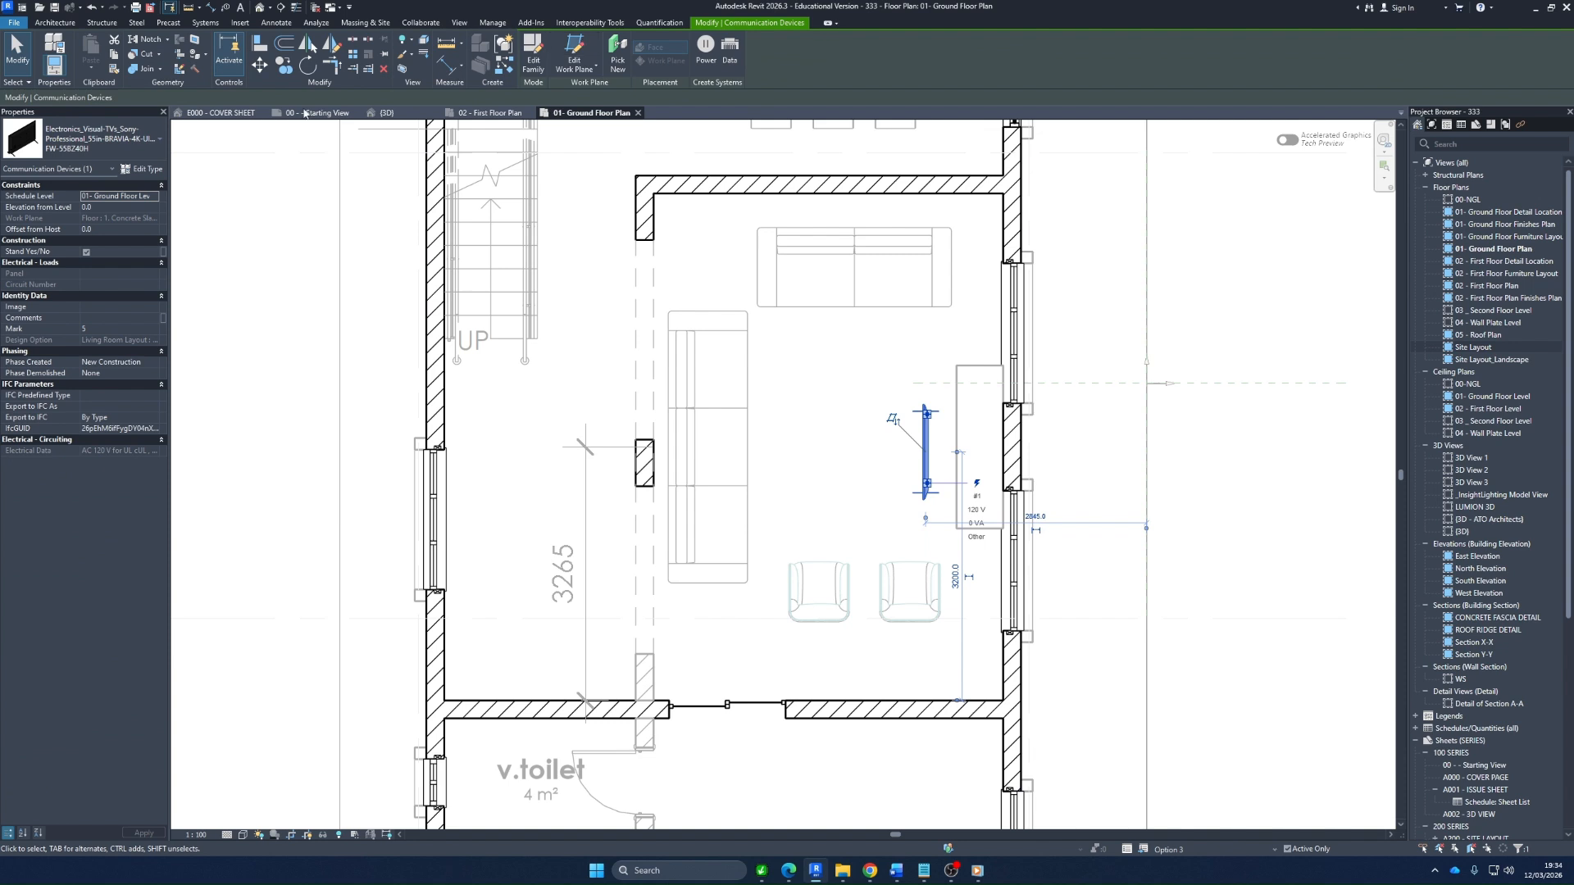
Set the TV's elevation from level to 900 mm and move it over the FUR REP unit, close to the wall pier between the windows
{"action": "left_click", "coordinate": [118, 207]}
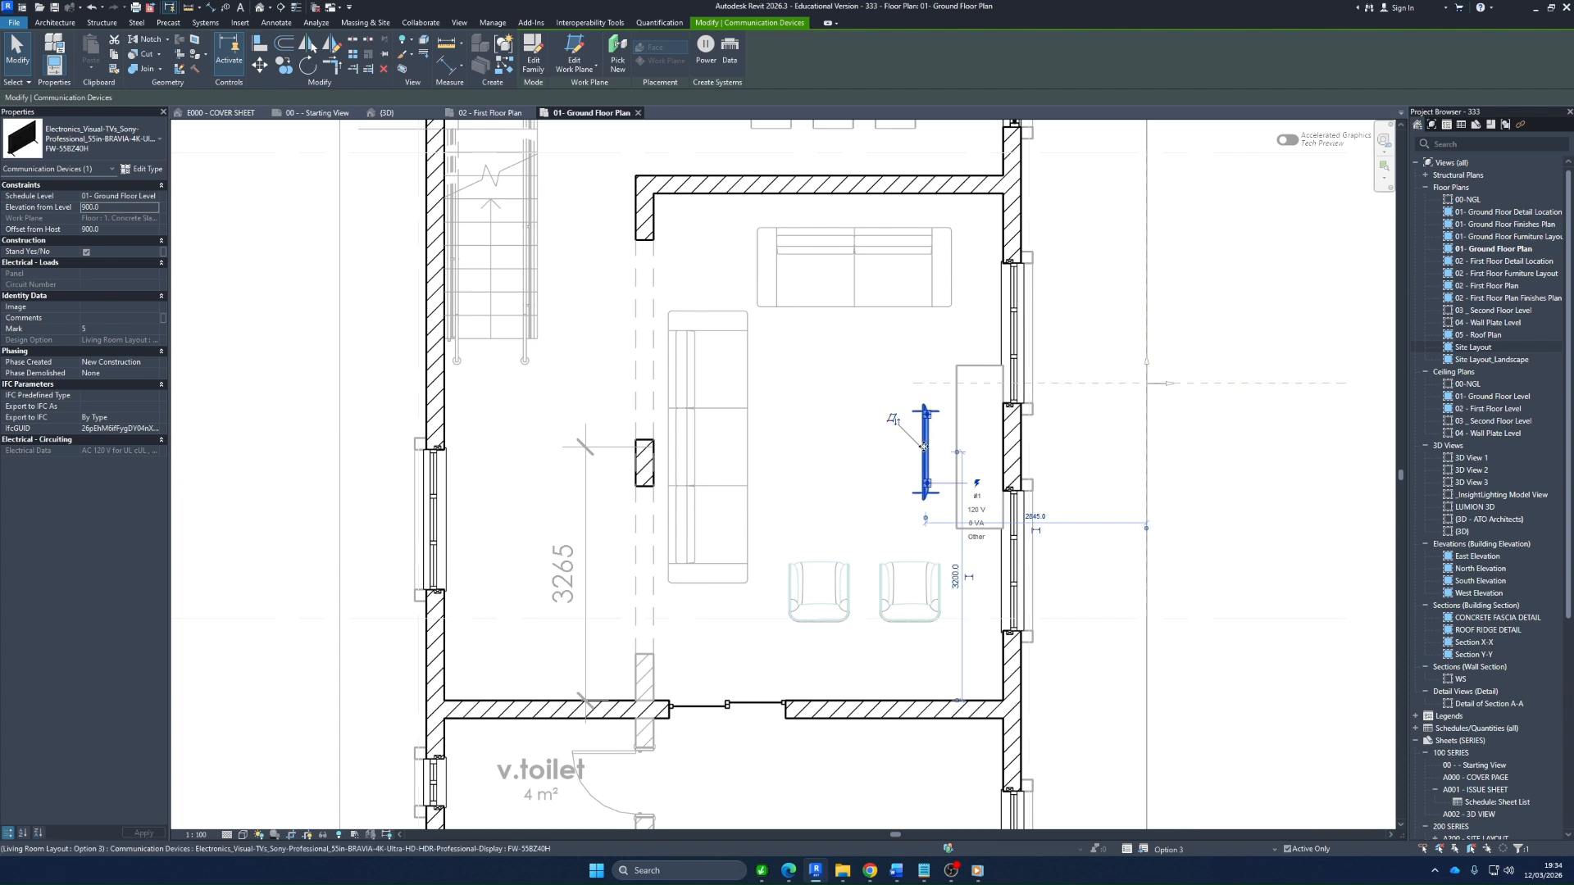
{"action": "left_click_drag", "start_coordinate": [923, 447], "coordinate": [972, 450]}
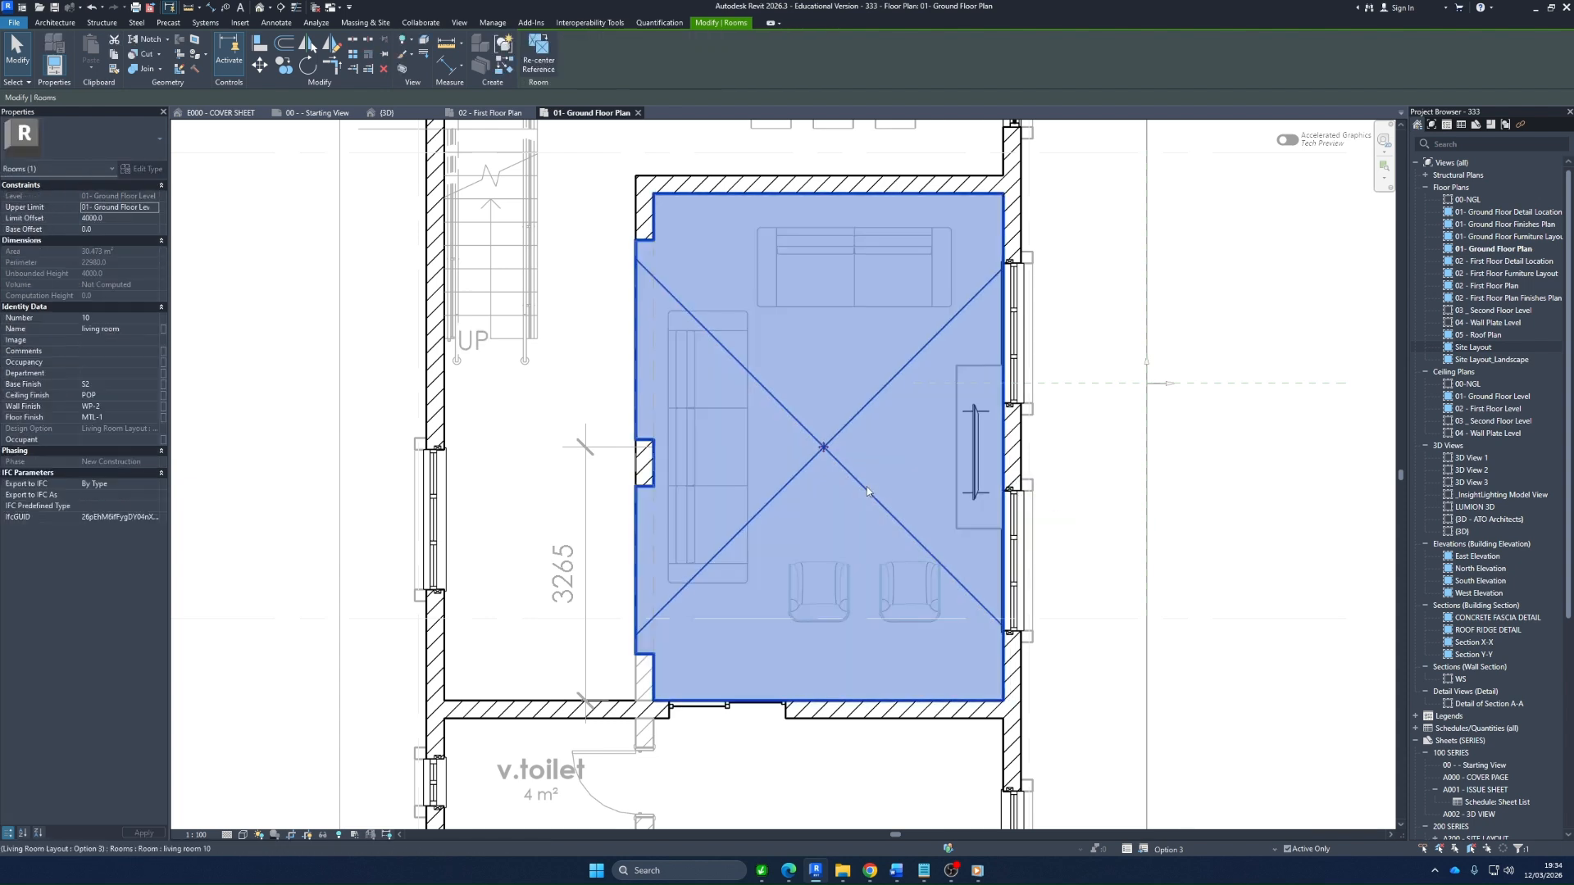
{"action": "left_click", "coordinate": [1119, 466]}
{"action": "left_click", "coordinate": [975, 449]}
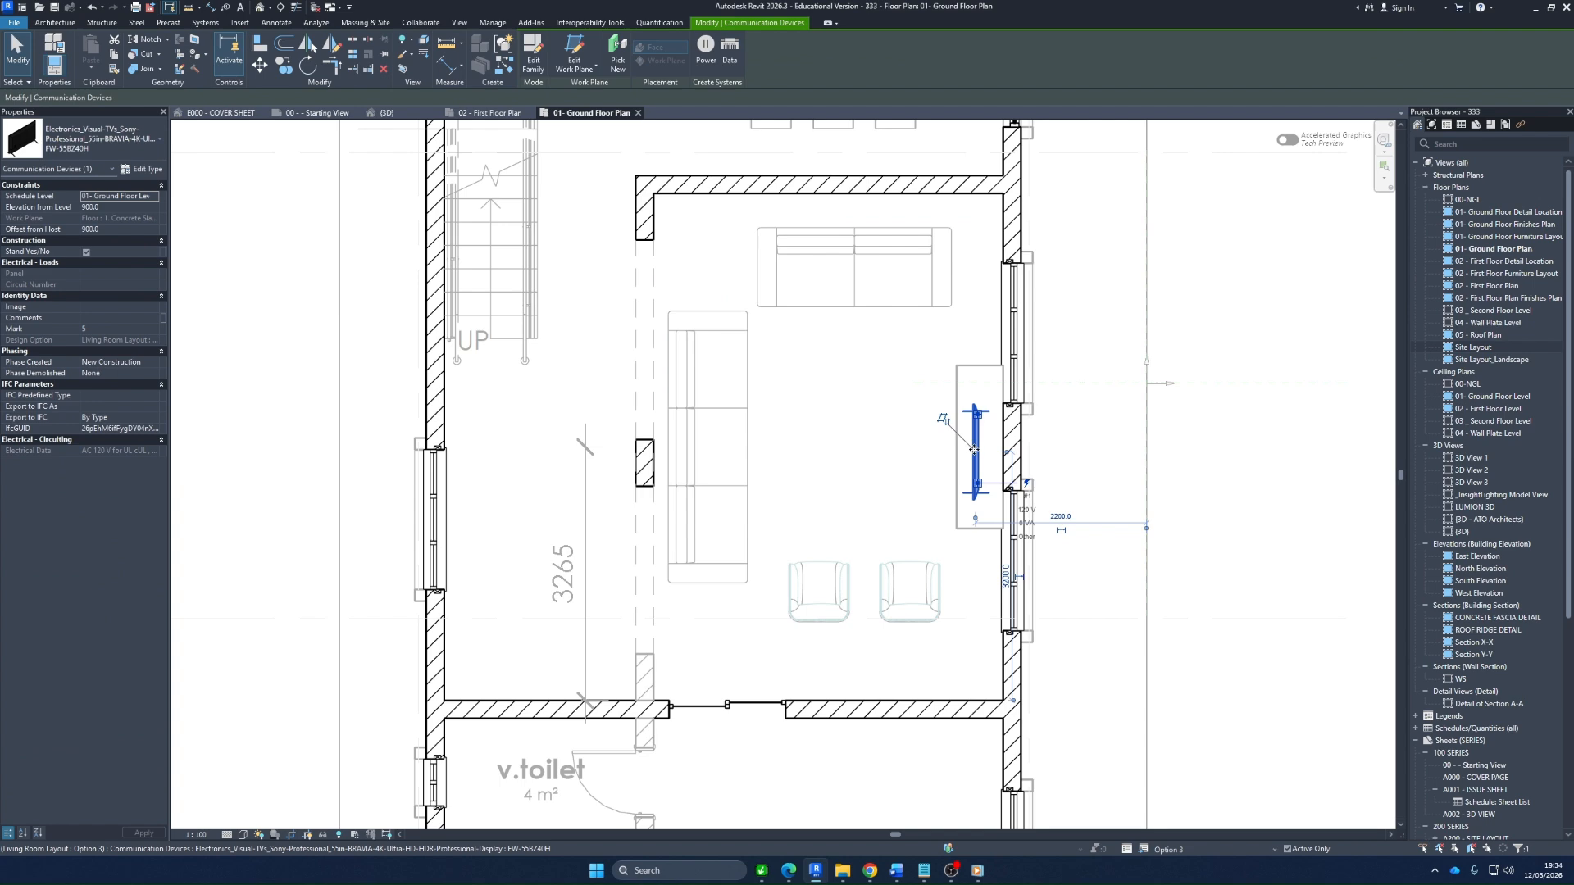
{"action": "scroll", "coordinate": [975, 450], "scroll_direction": "up", "scroll_amount": 3}
{"action": "left_click_drag", "start_coordinate": [1014, 445], "coordinate": [1017, 445]}
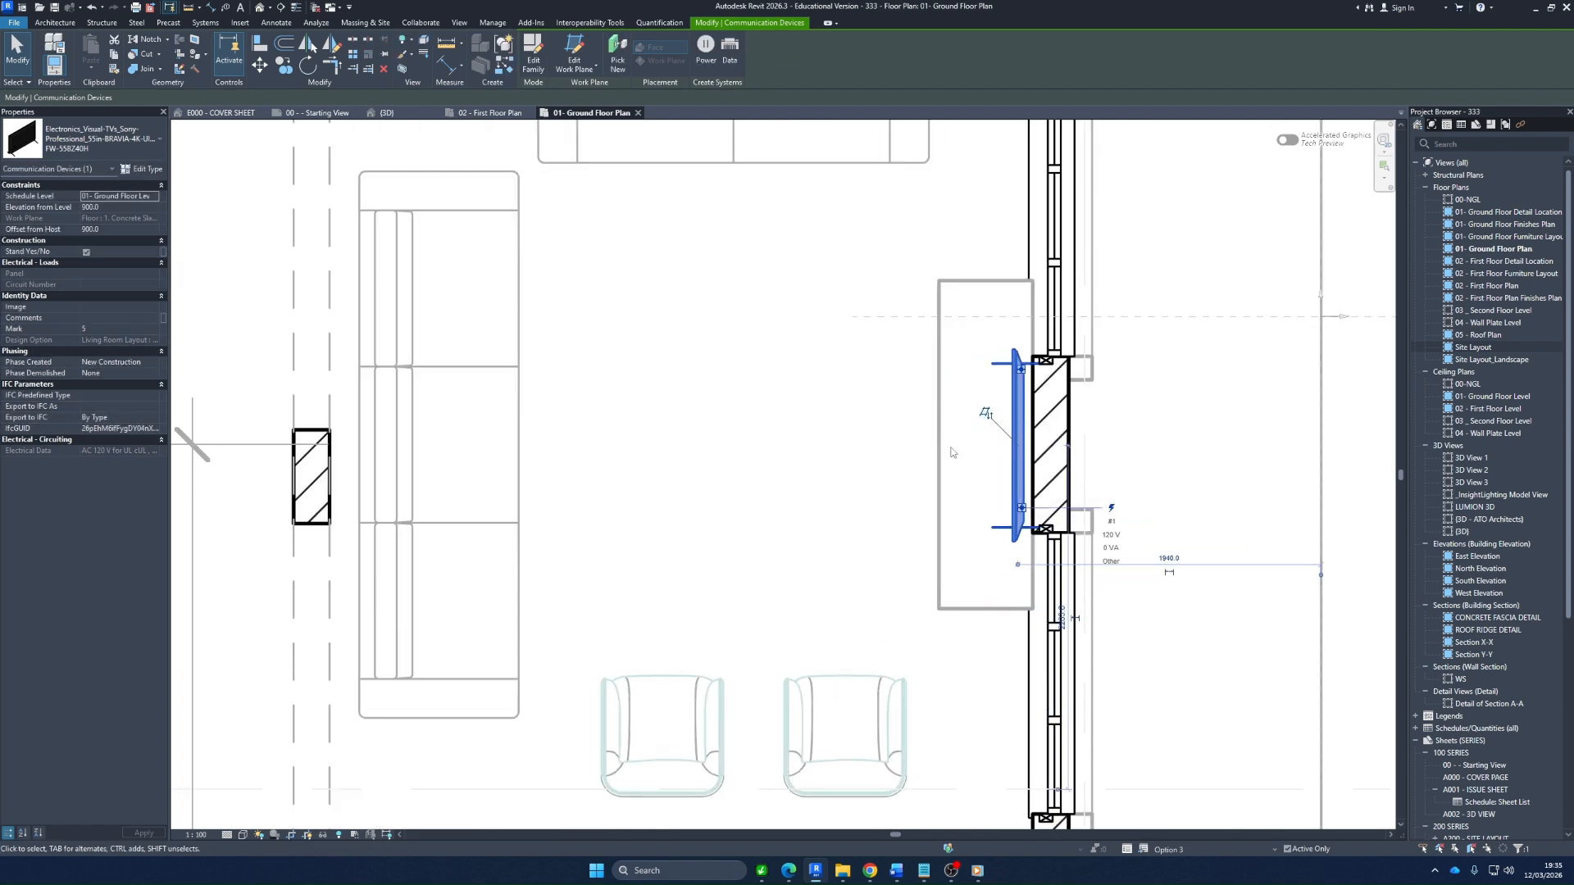
{"action": "scroll", "coordinate": [949, 451], "scroll_direction": "down", "scroll_amount": 2}
{"action": "scroll", "coordinate": [942, 343], "scroll_direction": "down", "scroll_amount": 3}
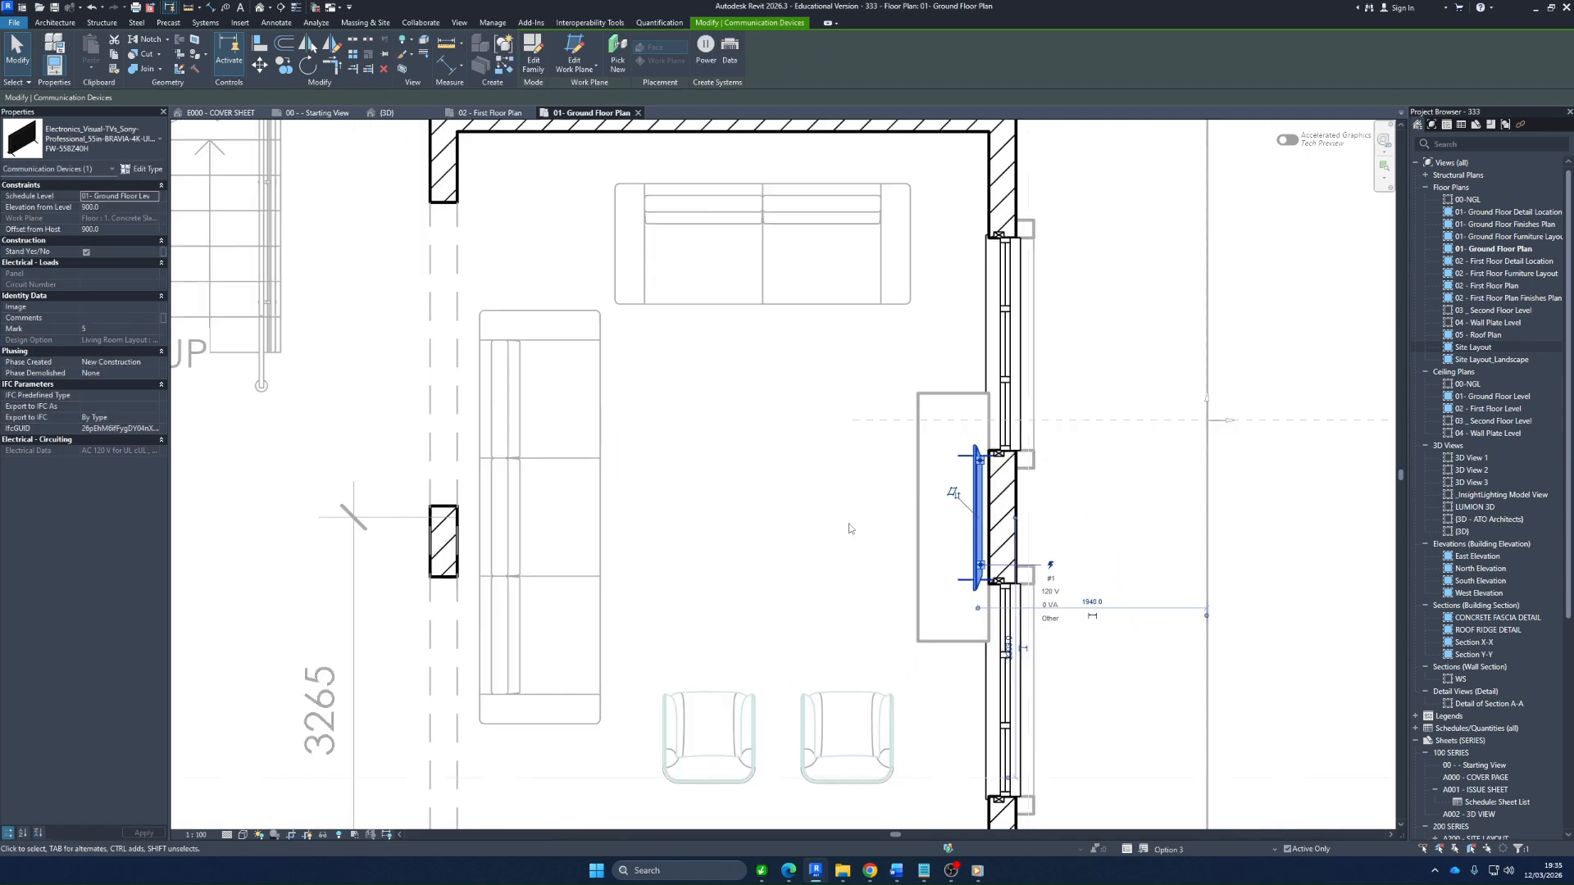
Move the living room window nearest the dining area to 300 mm from the dining-side partition
{"action": "left_click", "coordinate": [941, 399]}
{"action": "scroll", "coordinate": [937, 454], "scroll_direction": "up", "scroll_amount": 1}
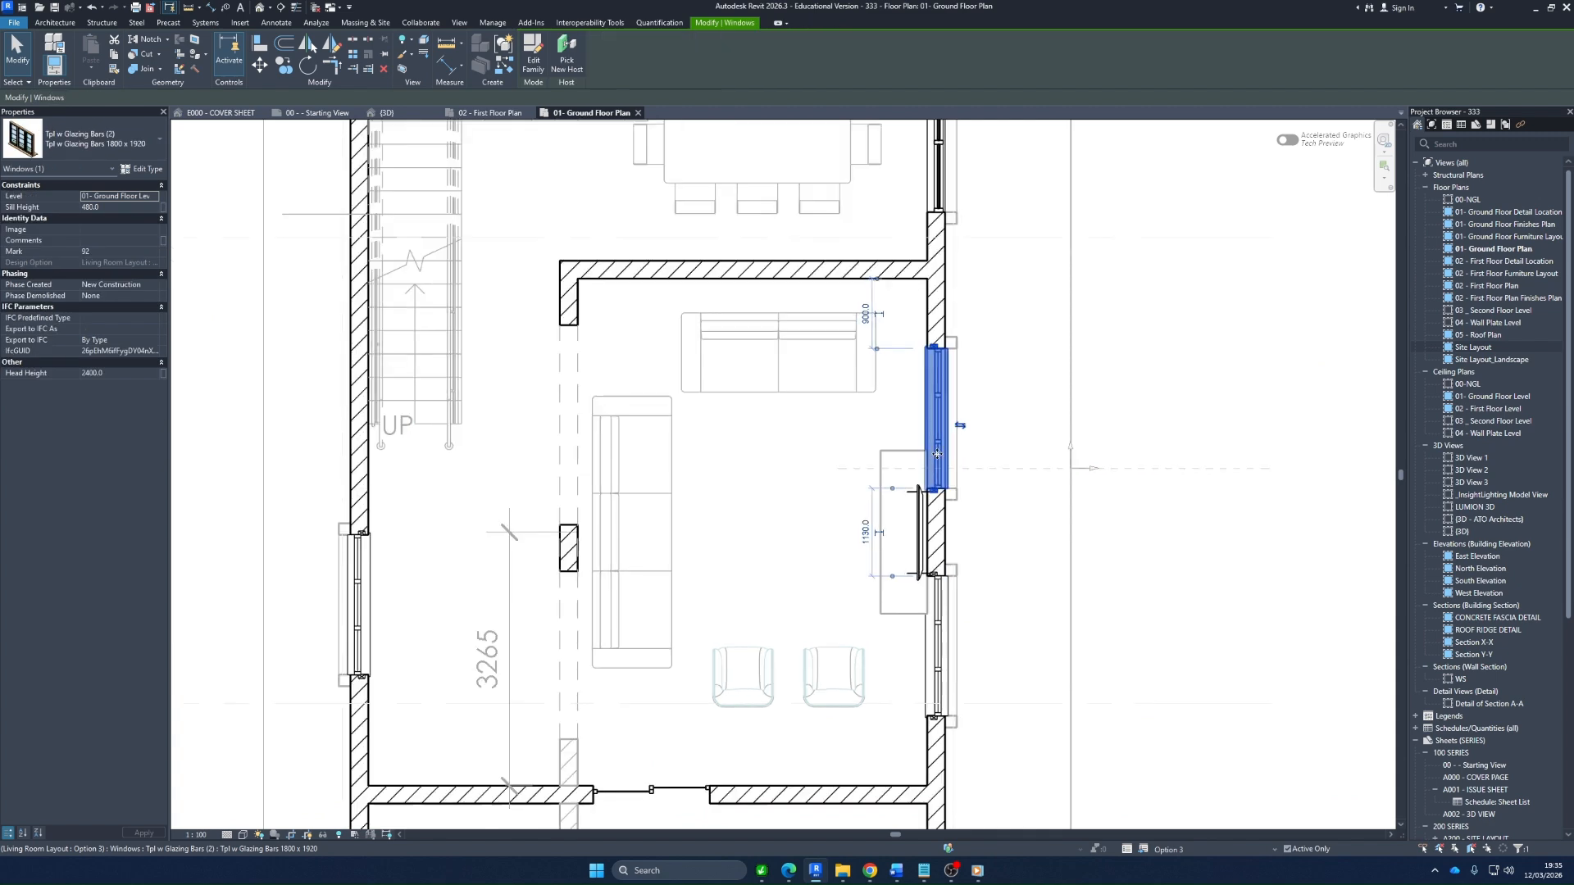
{"action": "left_click", "coordinate": [937, 643], "text": "ctrl"}
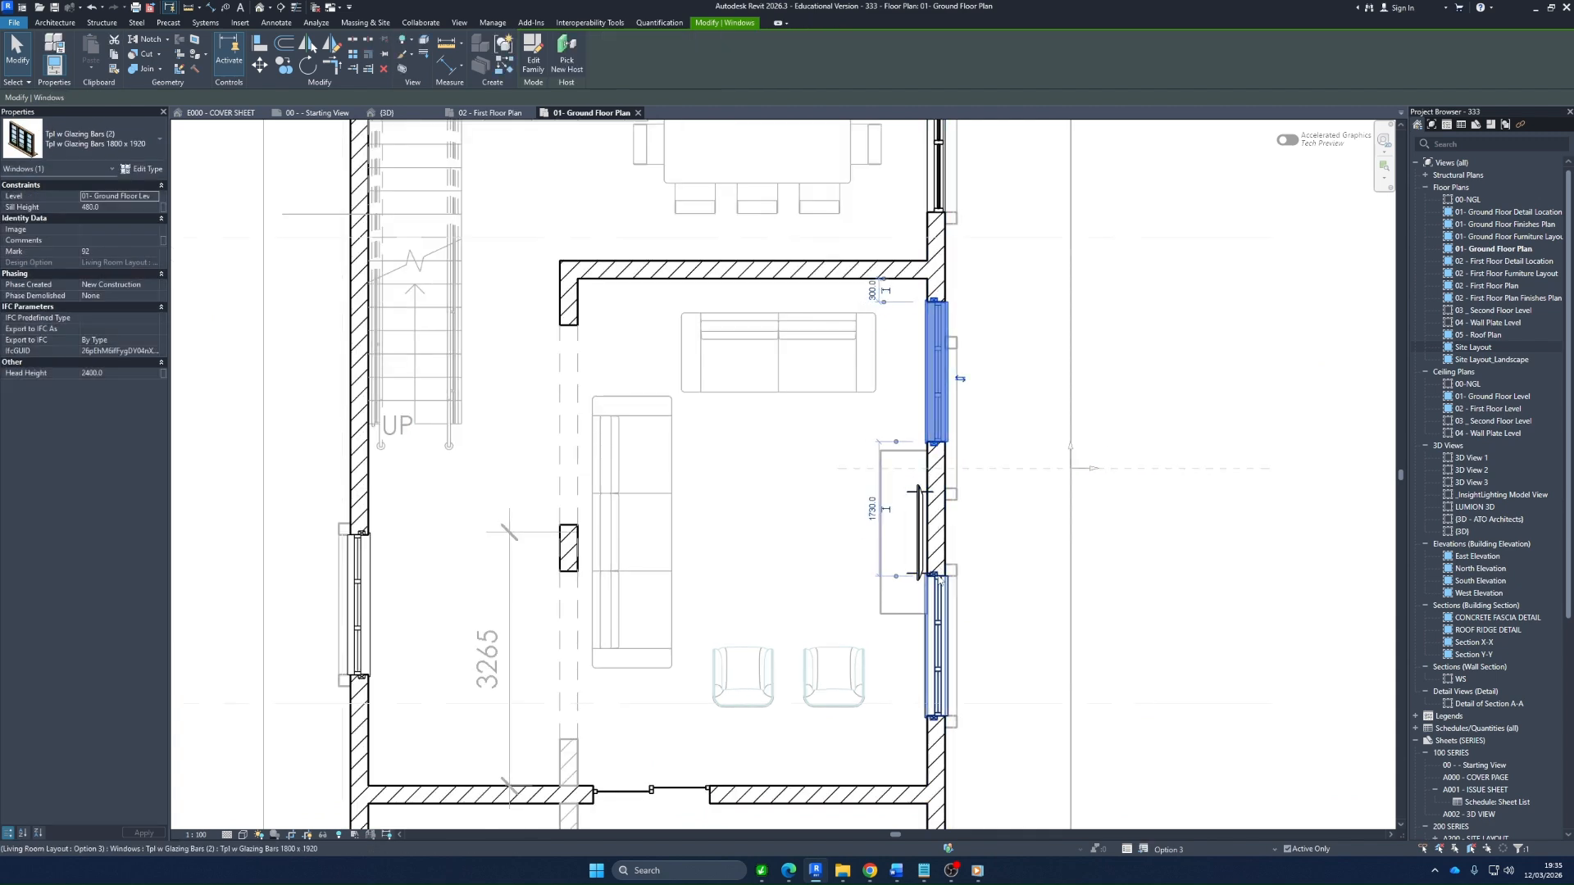
Move the other window beside the TV along the same wall to 300 mm from the ante-room wall
{"action": "scroll", "coordinate": [937, 639], "scroll_direction": "down", "scroll_amount": 1}
{"action": "left_click", "coordinate": [936, 635]}
{"action": "scroll", "coordinate": [937, 635], "scroll_direction": "up", "scroll_amount": 4}
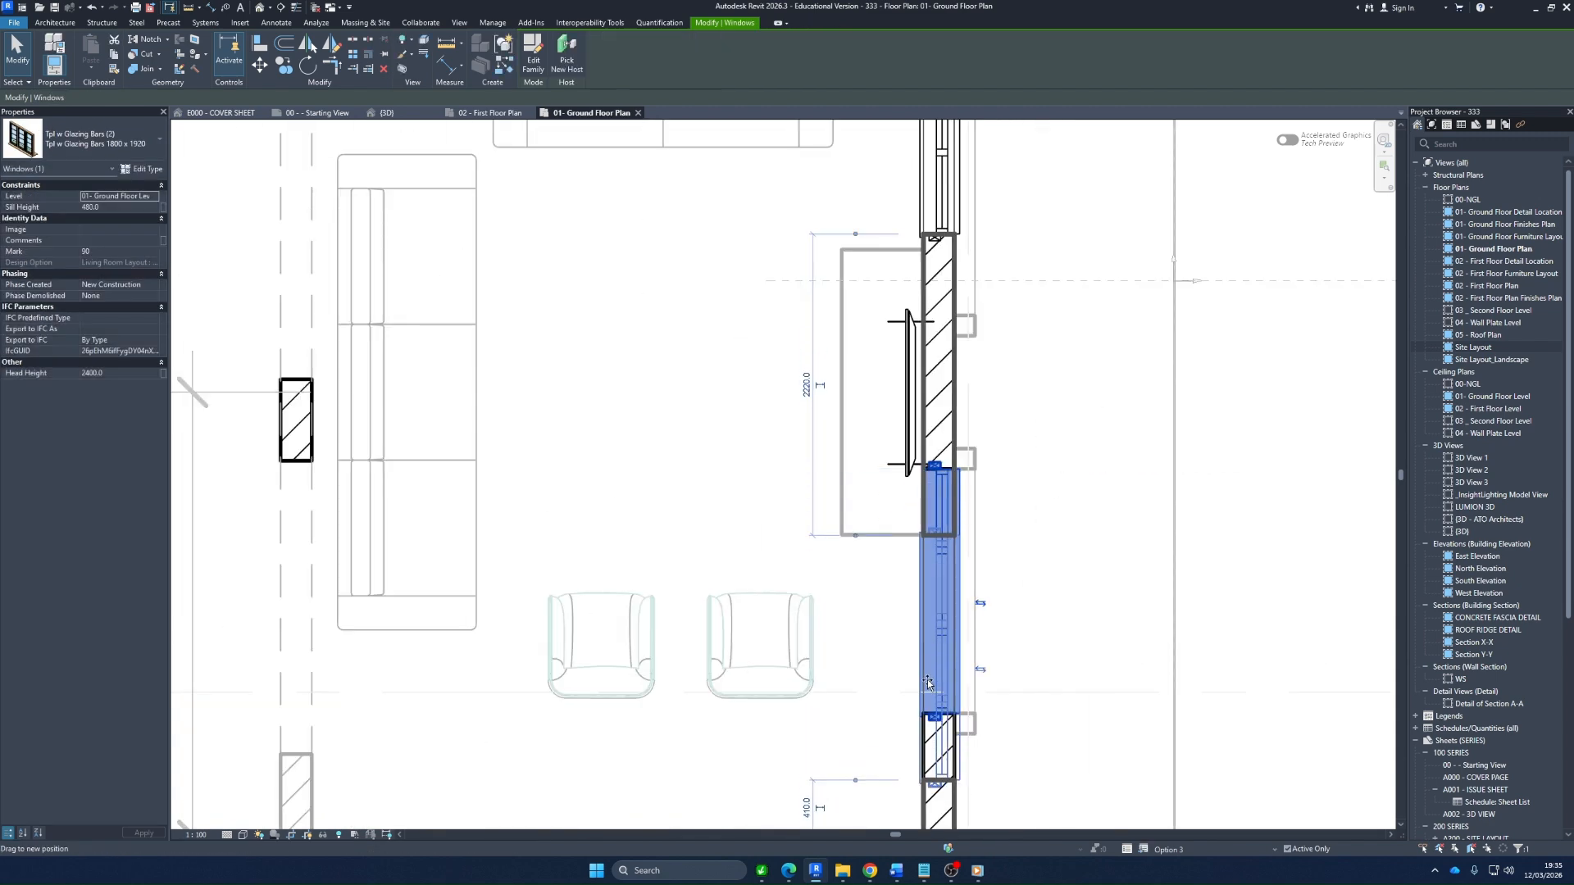
{"action": "scroll", "coordinate": [930, 702], "scroll_direction": "down", "scroll_amount": 4}
{"action": "scroll", "coordinate": [868, 656], "scroll_direction": "up", "scroll_amount": 4}
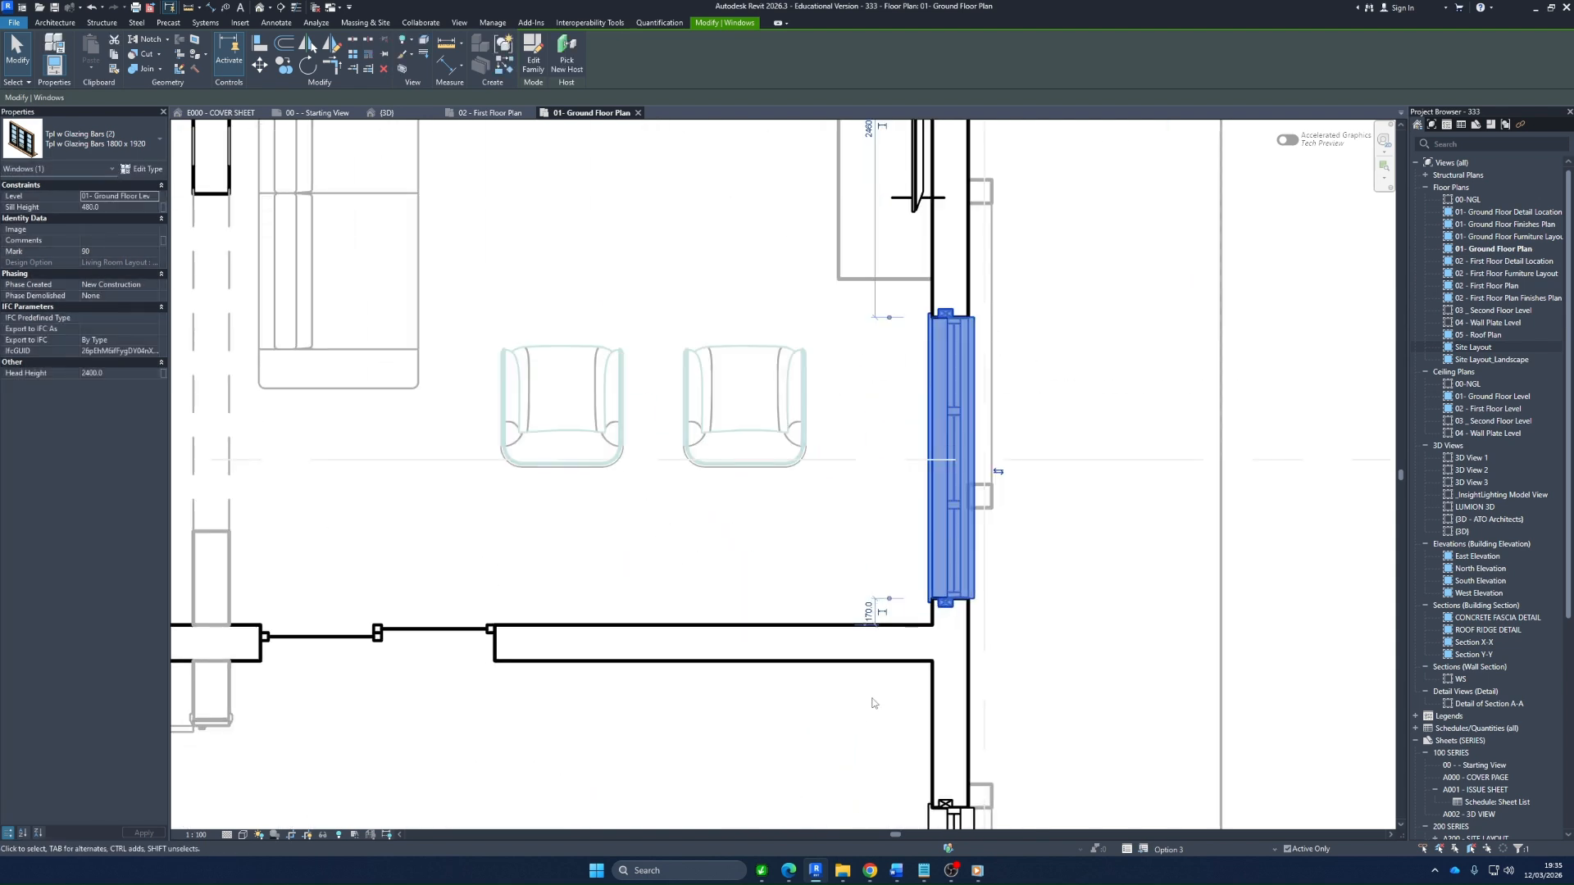
{"action": "left_click", "coordinate": [869, 617]}
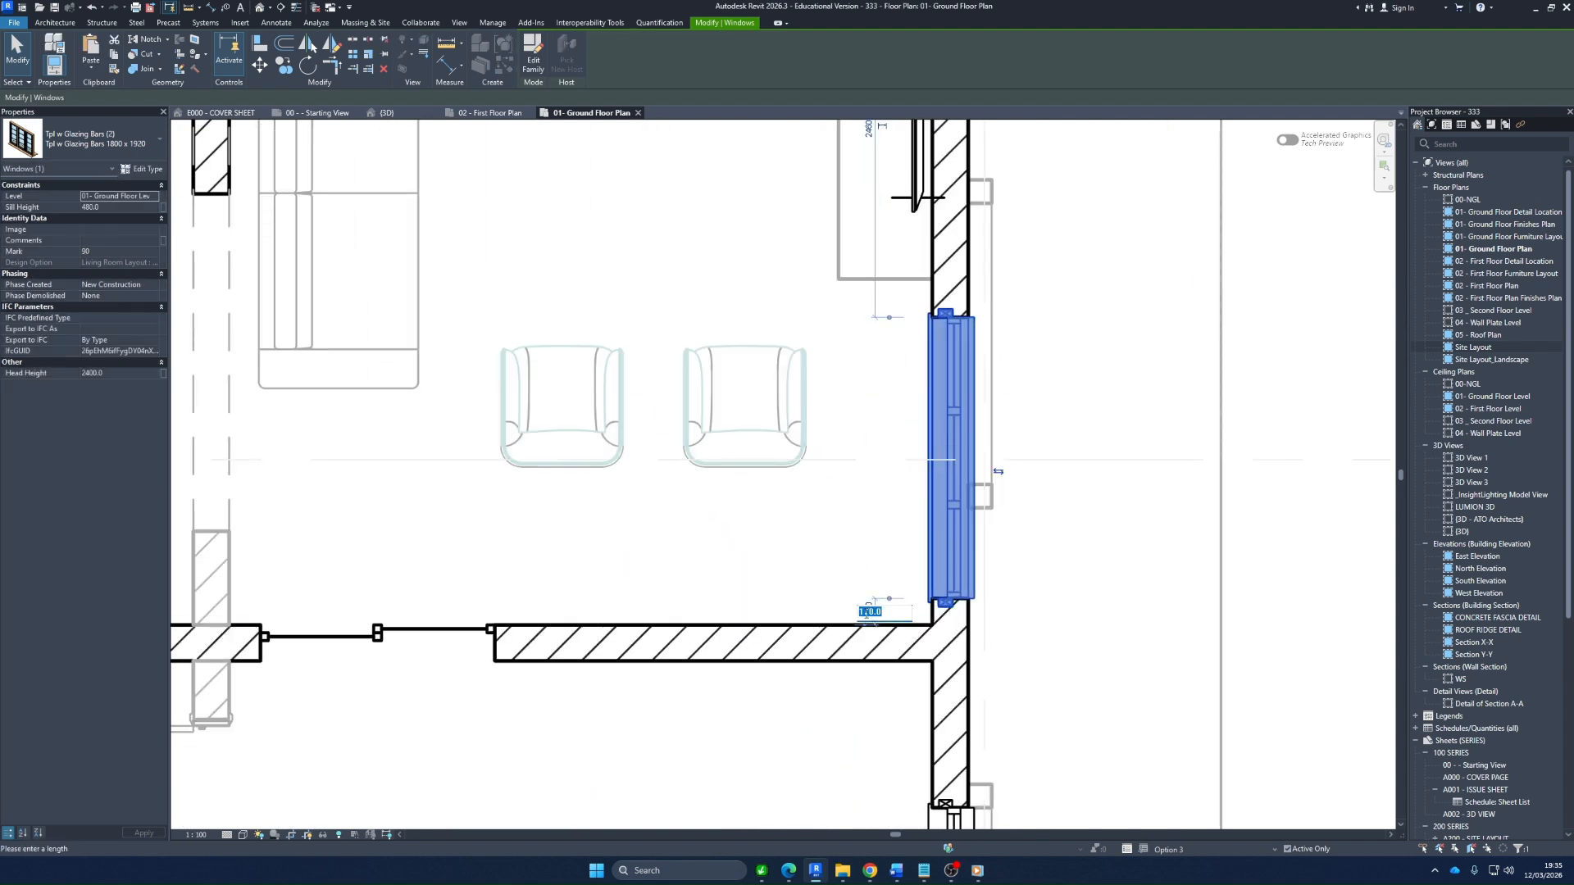
{"action": "key", "text": "Return"}
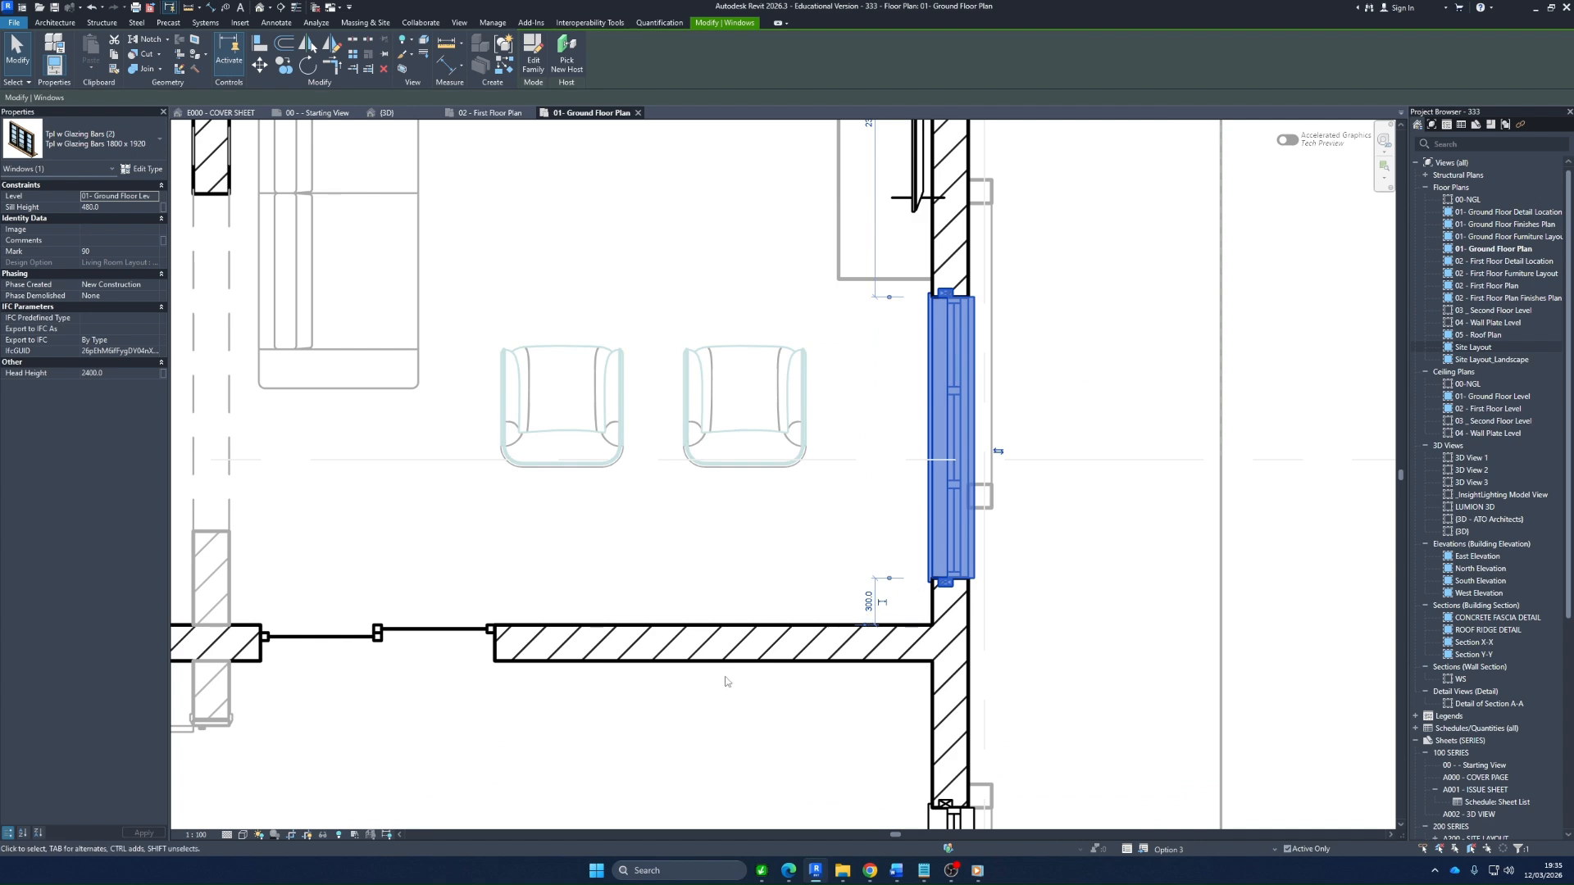
Nudge the TV slightly away from the window wall, toward the middle of the FUR REP unit's depth
{"action": "scroll", "coordinate": [770, 622], "scroll_direction": "down", "scroll_amount": 5}
{"action": "scroll", "coordinate": [793, 520], "scroll_direction": "up", "scroll_amount": 3}
{"action": "left_click", "coordinate": [815, 404]}
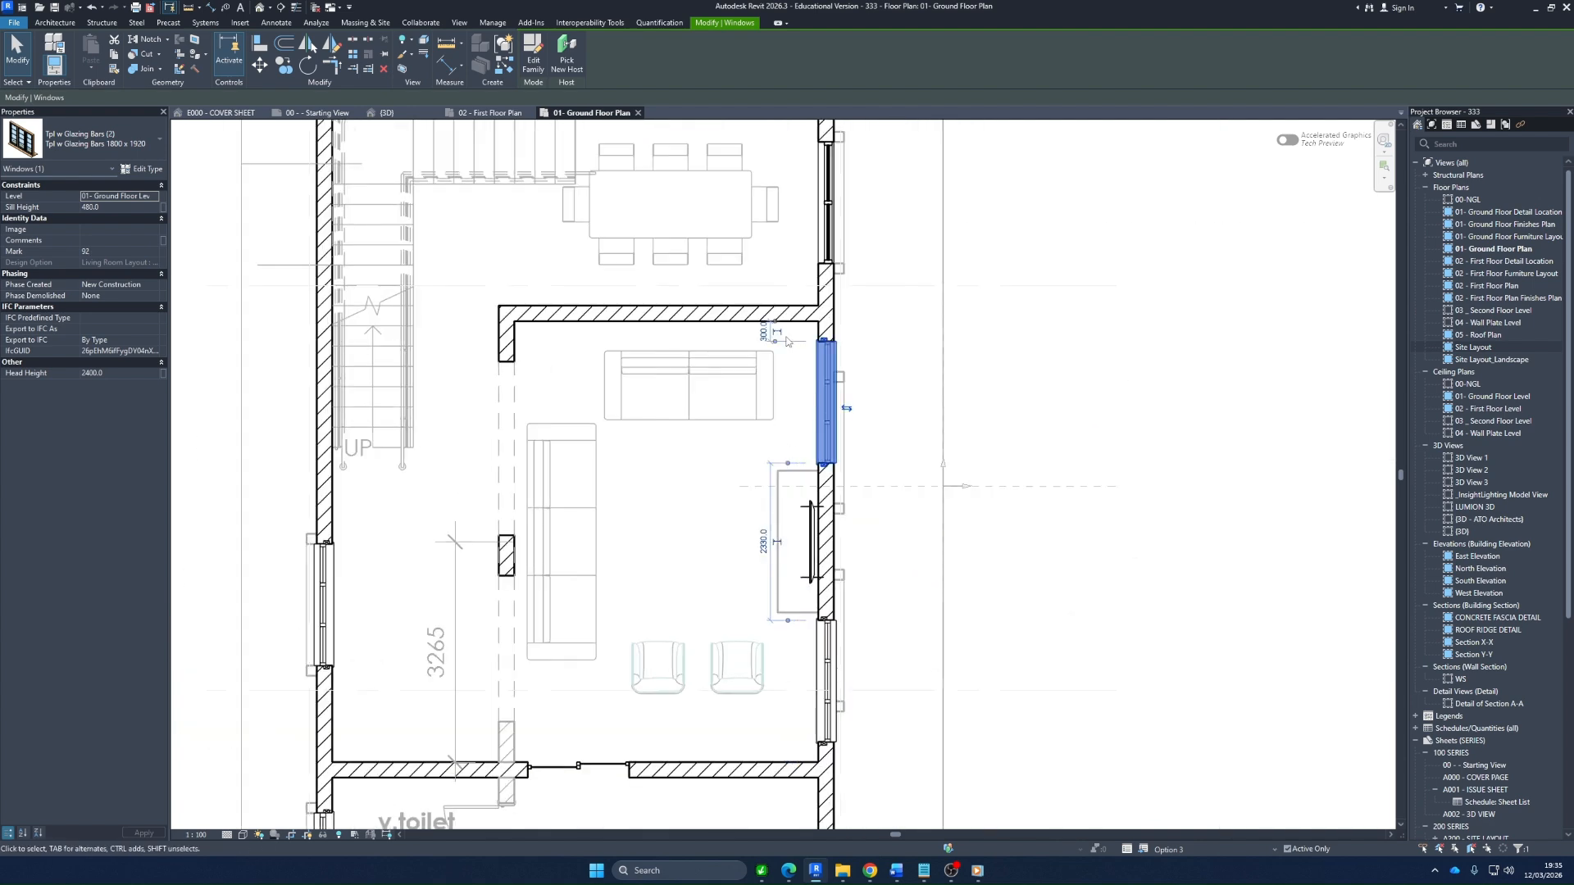
{"action": "scroll", "coordinate": [864, 389], "scroll_direction": "down", "scroll_amount": 2}
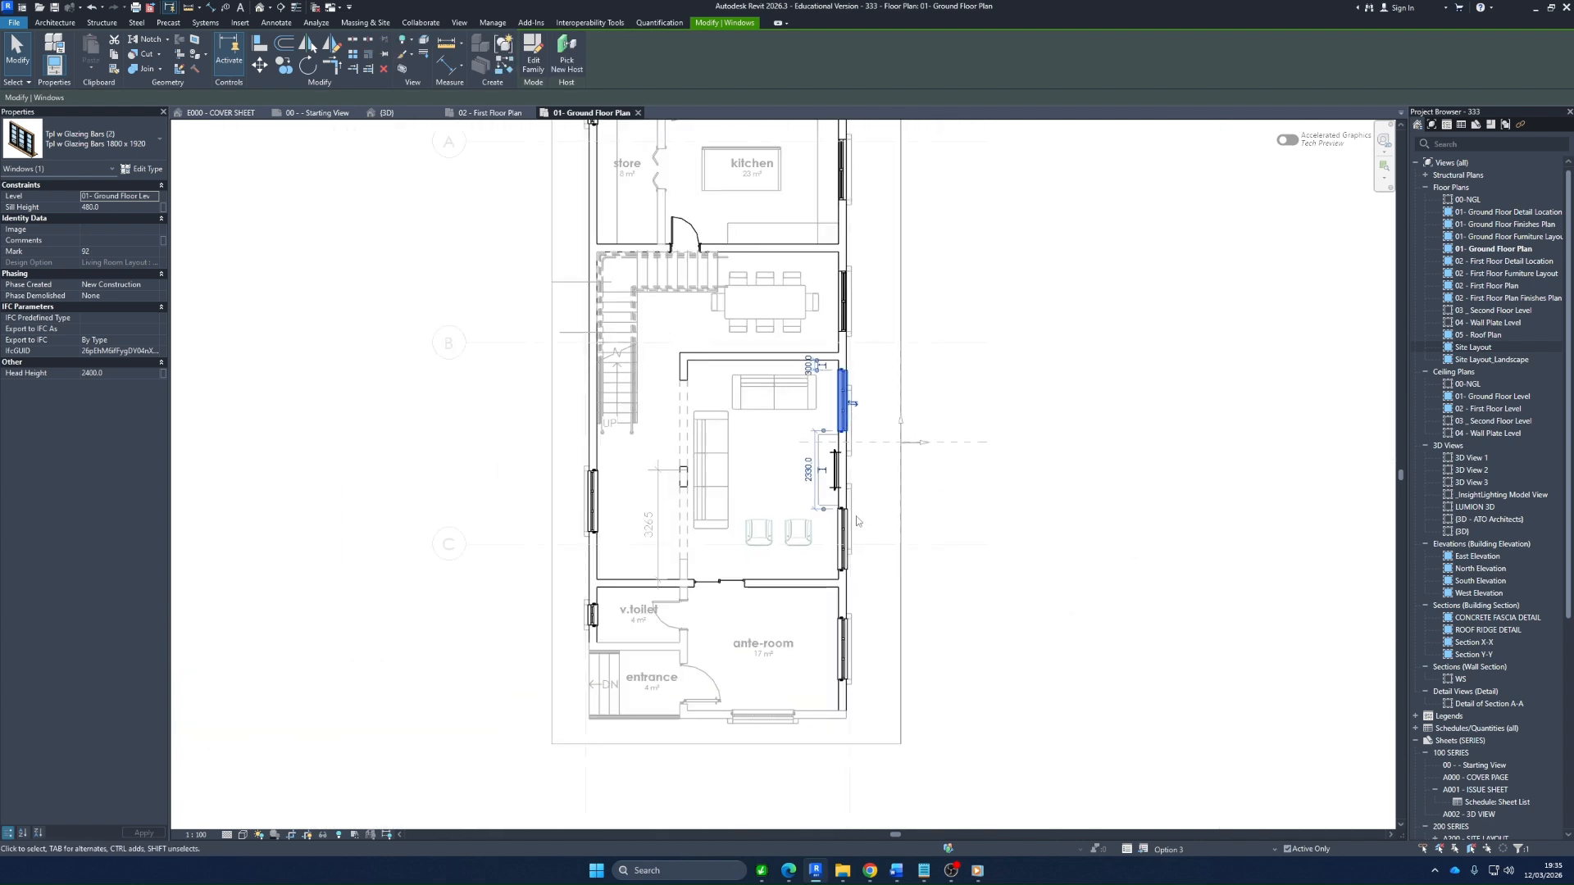
{"action": "left_click", "coordinate": [857, 520]}
{"action": "scroll", "coordinate": [814, 474], "scroll_direction": "up", "scroll_amount": 2}
{"action": "left_click", "coordinate": [860, 473]}
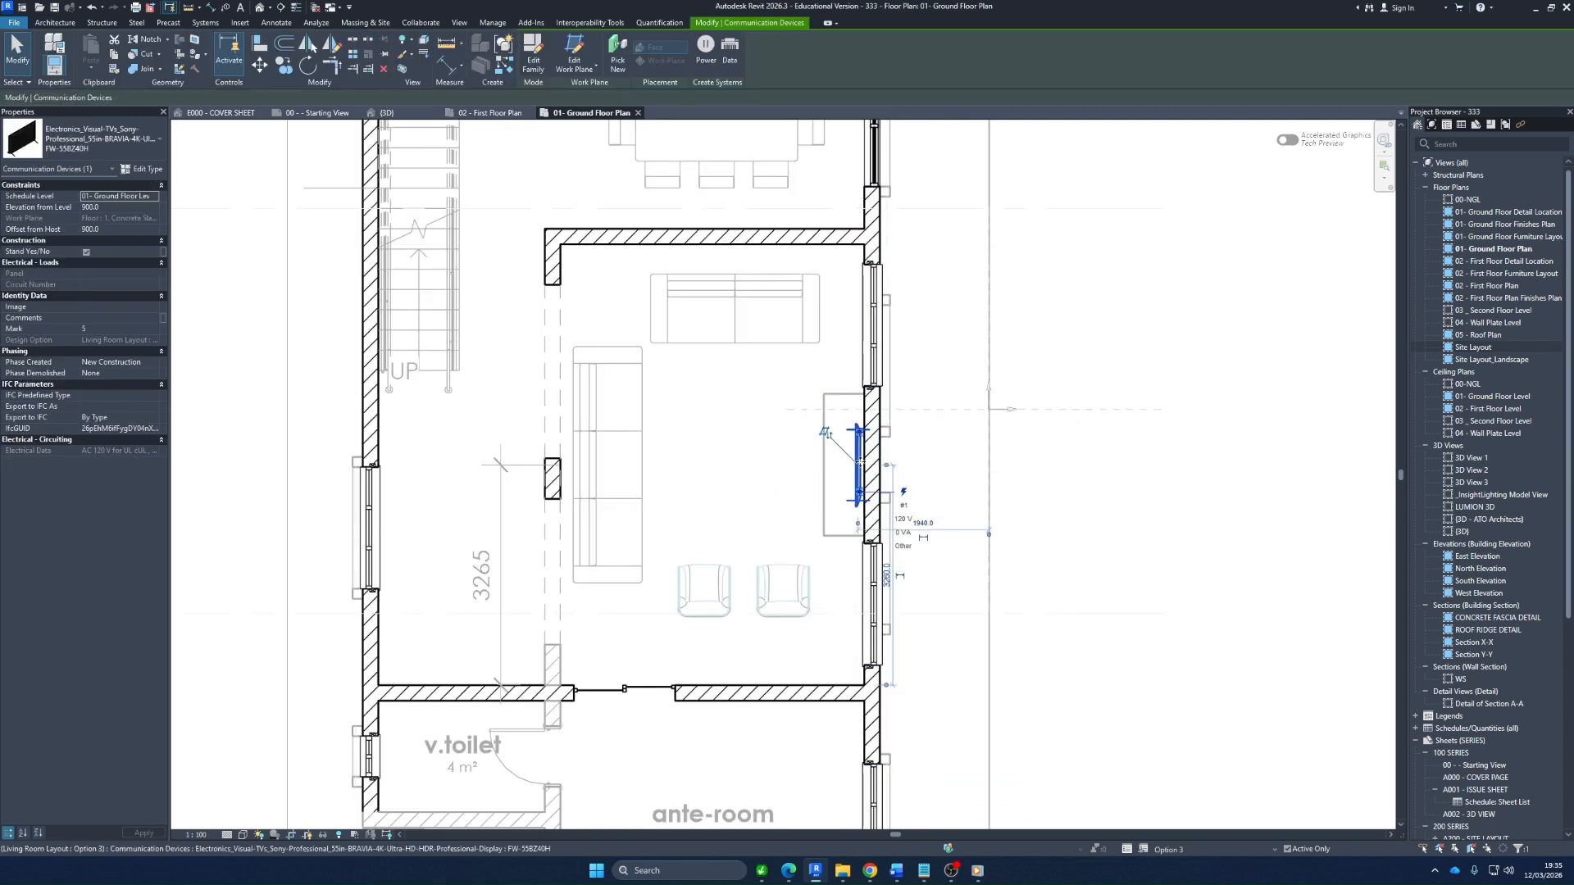
{"action": "key", "text": "Left"}
{"action": "key", "text": "Left"}
{"action": "key", "text": "Left"}
{"action": "key", "text": "Left"}
{"action": "key", "text": "Left"}
{"action": "key", "text": "Left"}
{"action": "key", "text": "Left"}
{"action": "key", "text": "Left"}
{"action": "left_click", "coordinate": [930, 459]}
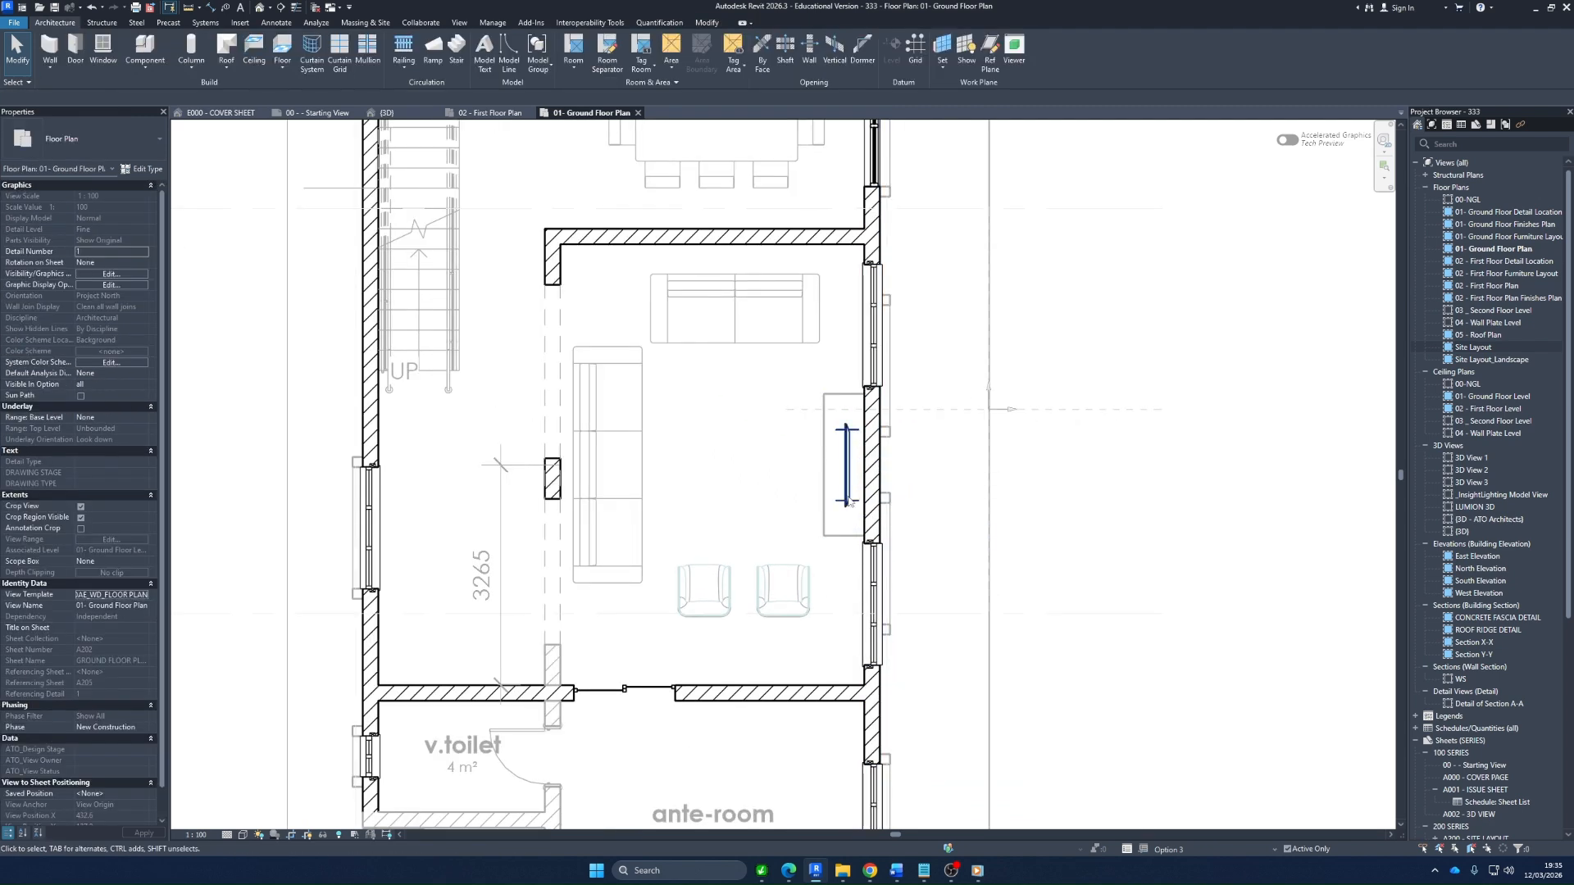
Compare the living room layouts by making Option 2 active, followed by Option 1 (primary)
{"action": "scroll", "coordinate": [931, 459], "scroll_direction": "down", "scroll_amount": 2}
{"action": "scroll", "coordinate": [844, 456], "scroll_direction": "up", "scroll_amount": 1}
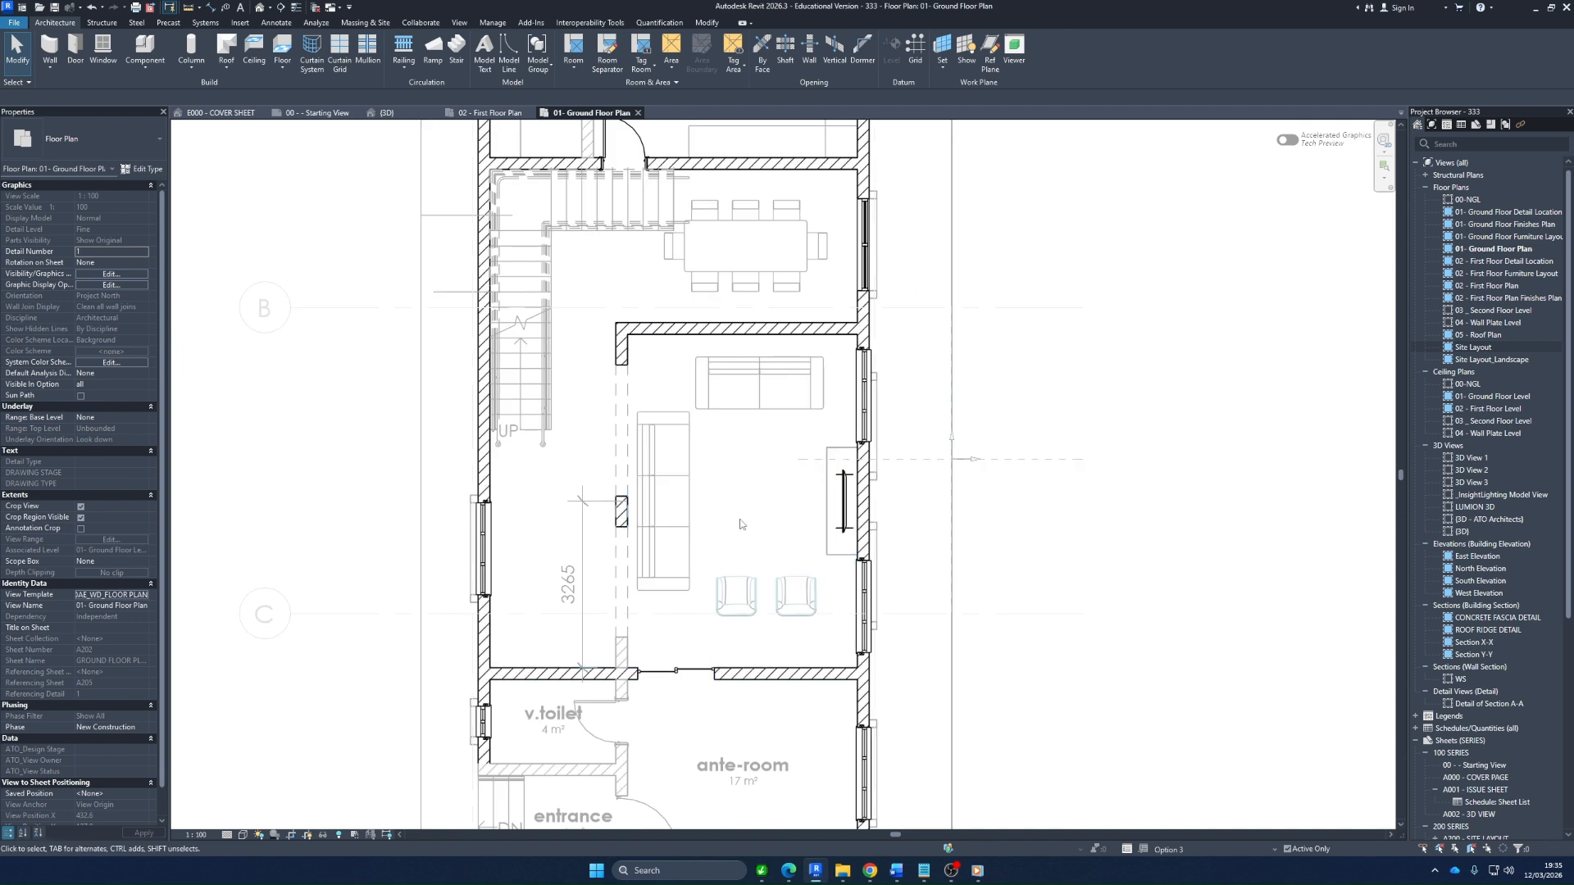
{"action": "scroll", "coordinate": [725, 517], "scroll_direction": "down", "scroll_amount": 2}
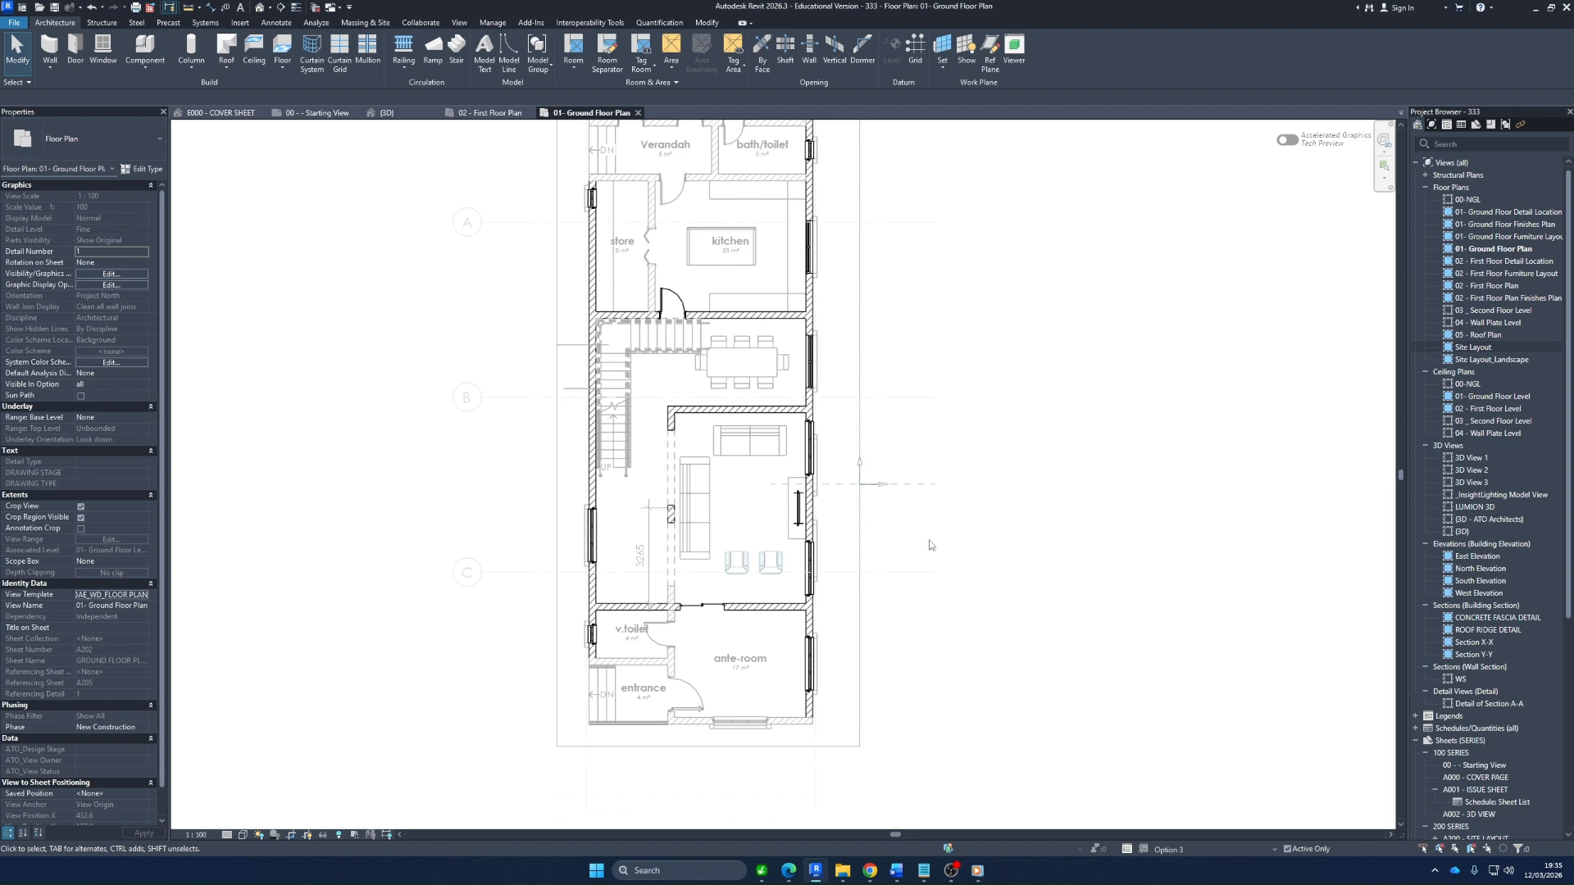
{"action": "scroll", "coordinate": [705, 509], "scroll_direction": "up", "scroll_amount": 2}
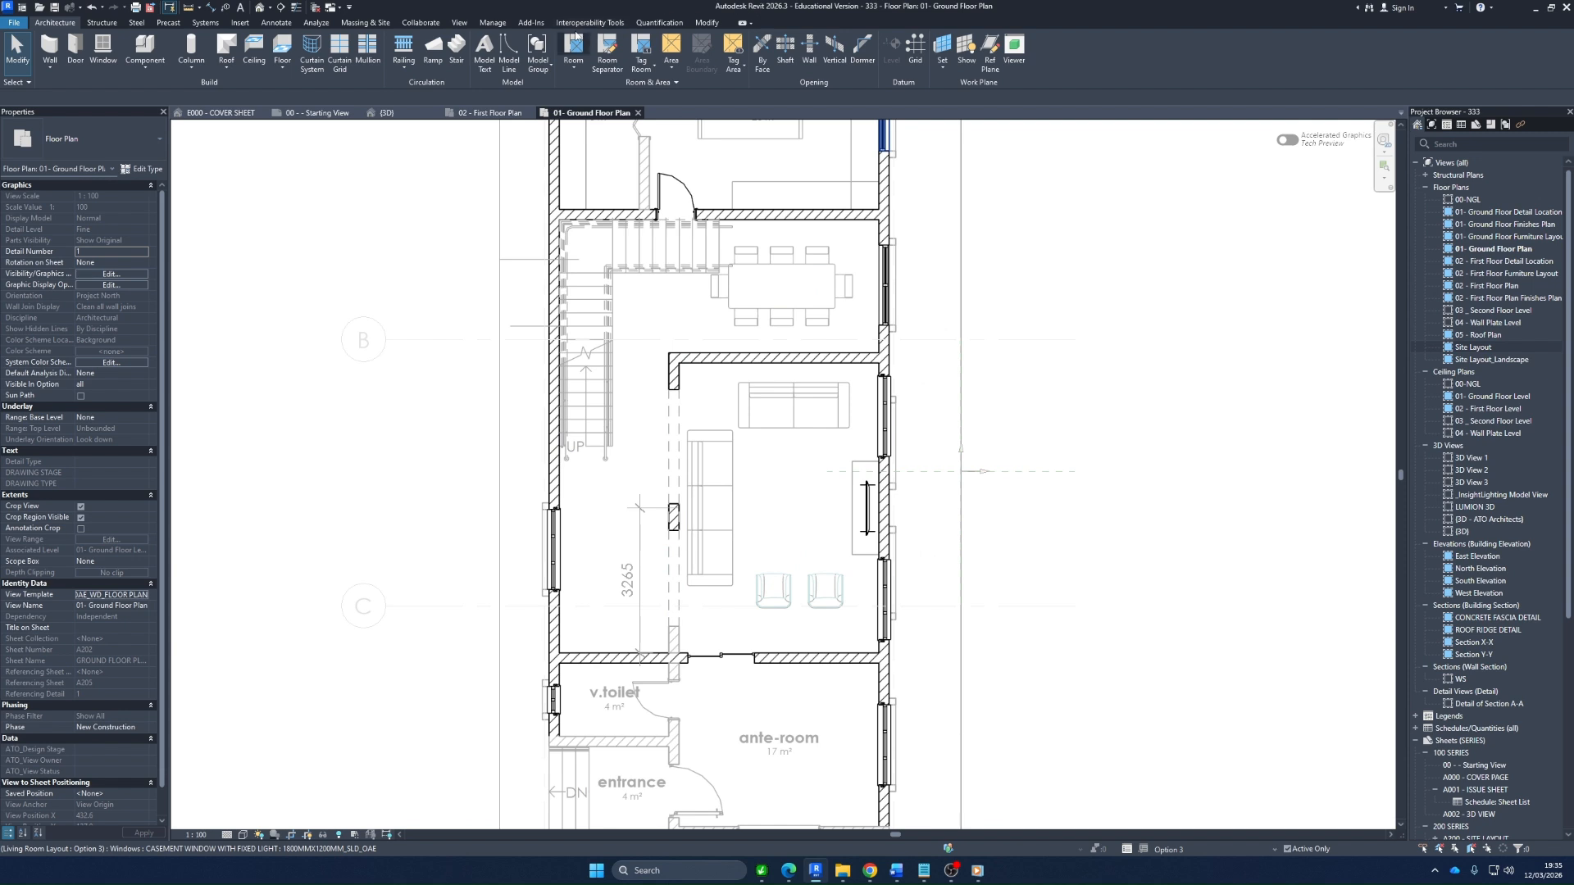
{"action": "left_click", "coordinate": [492, 22]}
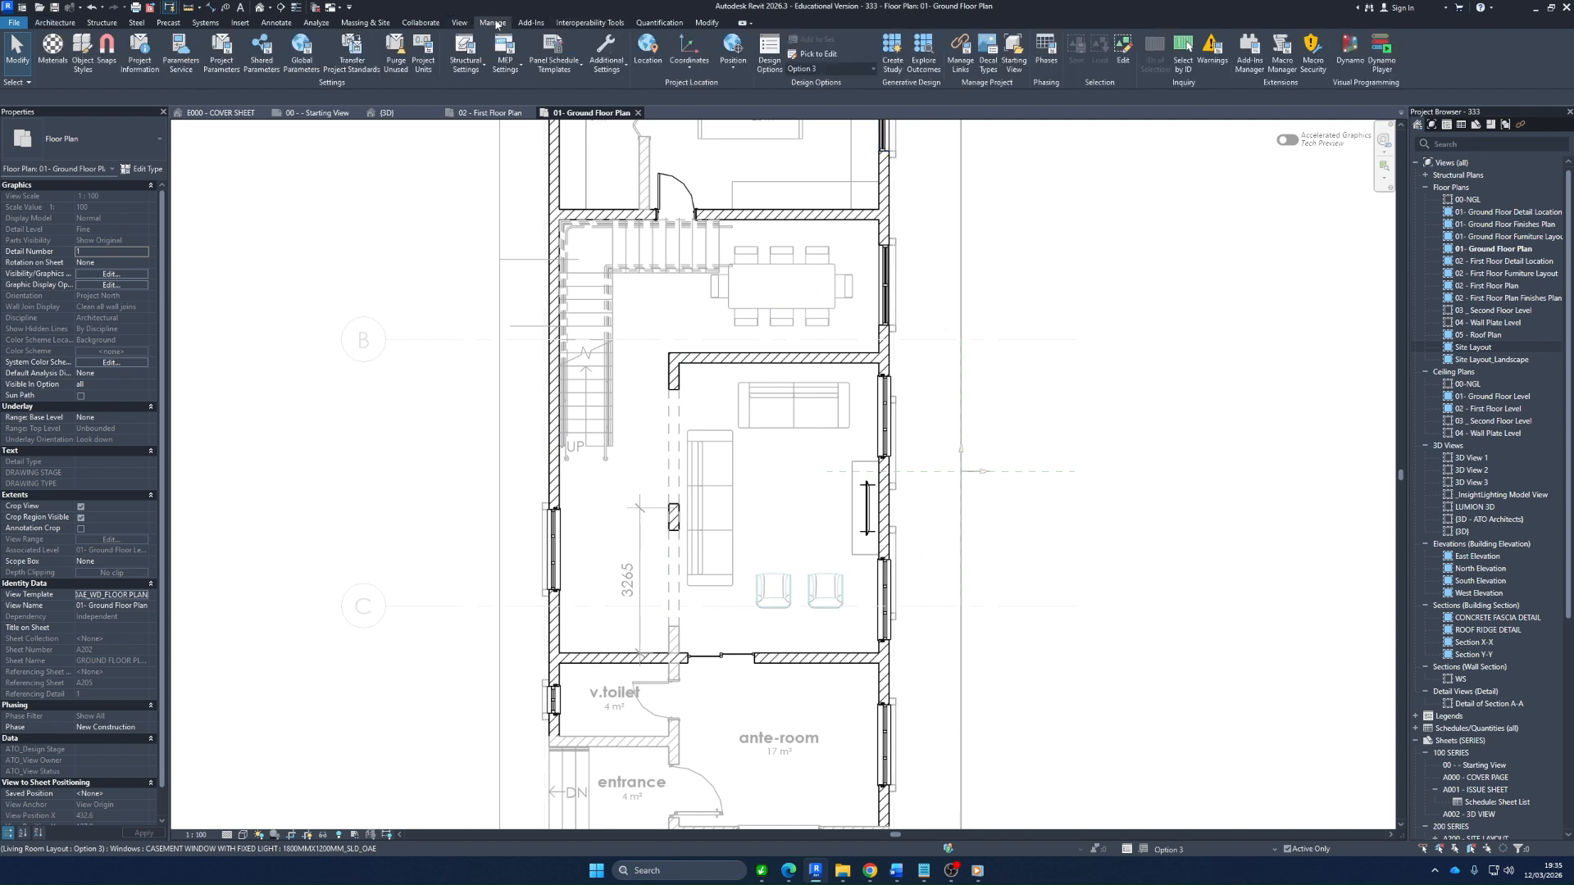
{"action": "left_click", "coordinate": [871, 70]}
{"action": "left_click", "coordinate": [839, 162]}
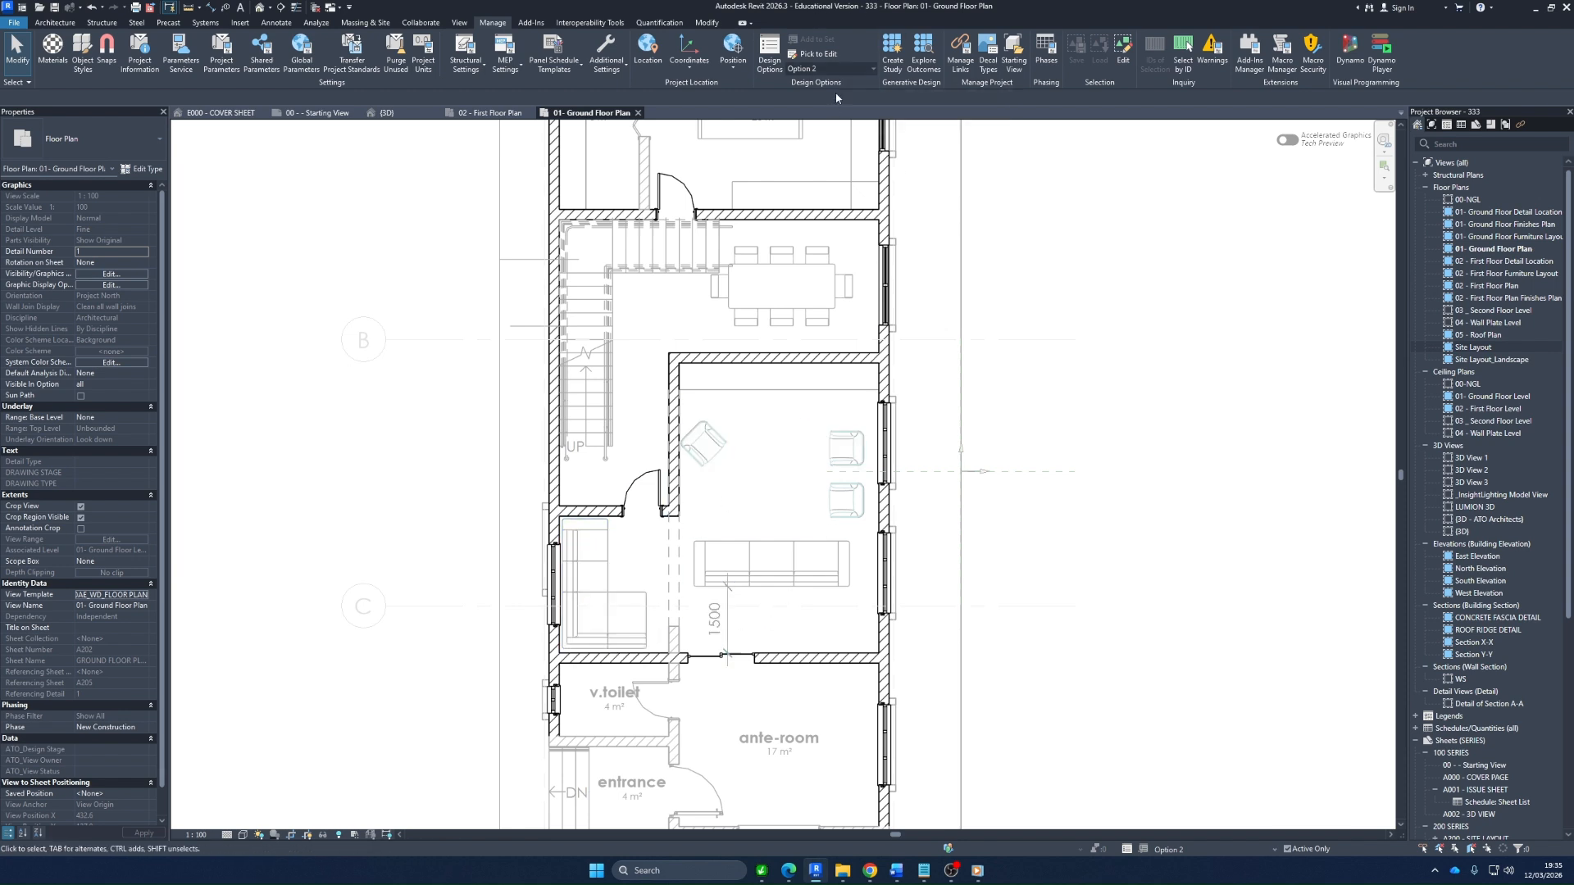
{"action": "left_click", "coordinate": [871, 70]}
{"action": "left_click", "coordinate": [836, 153]}
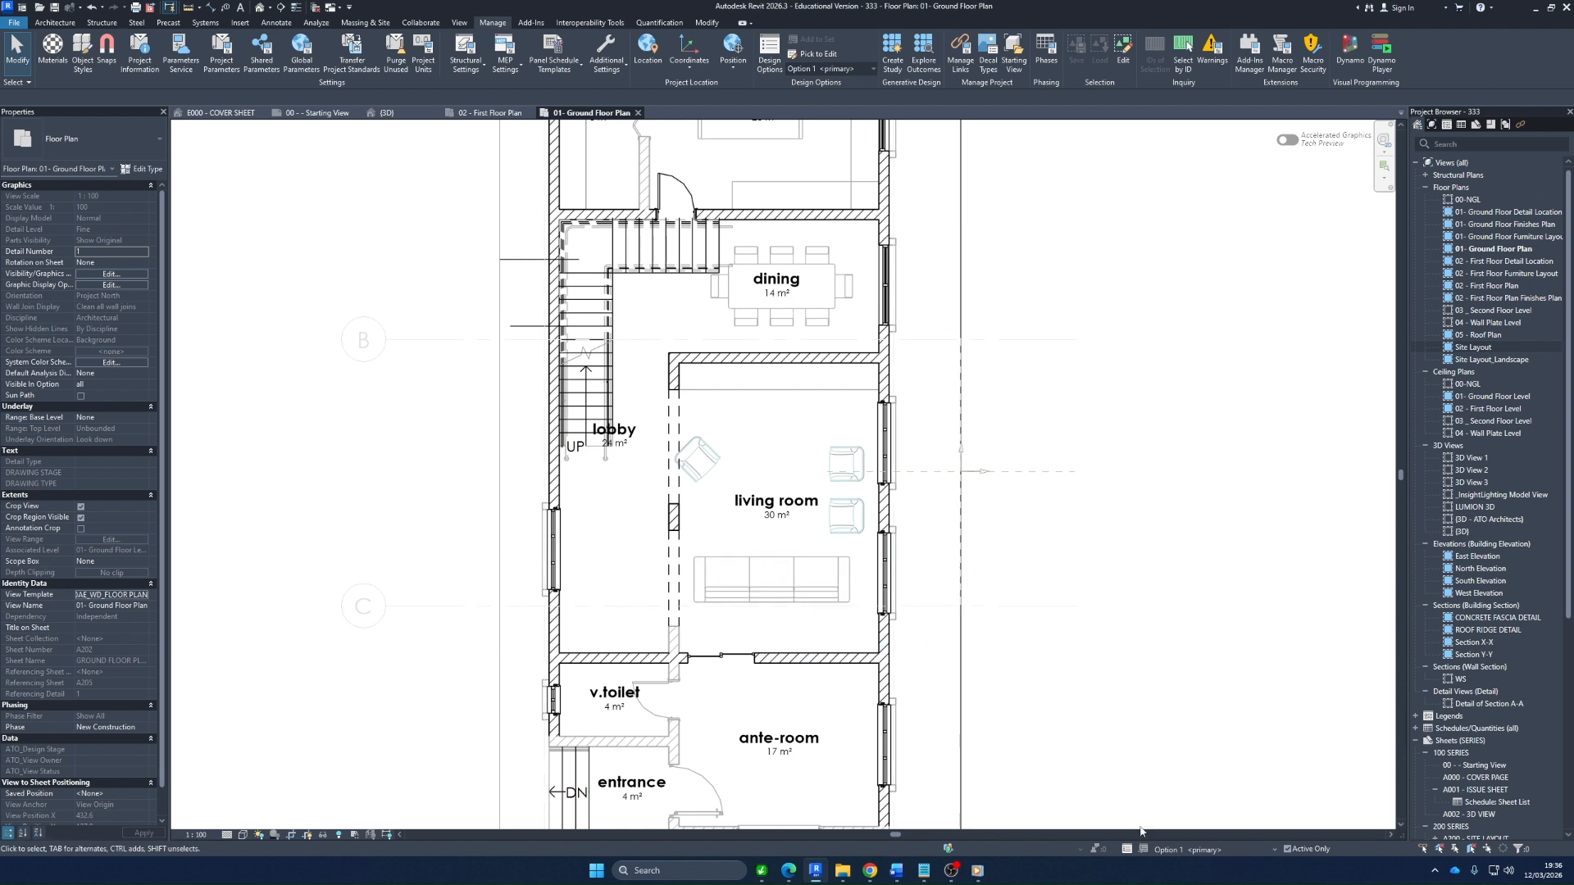
Compare the alternative living room layouts by making Option 2 active, followed by Option 3
{"action": "left_click", "coordinate": [1127, 850]}
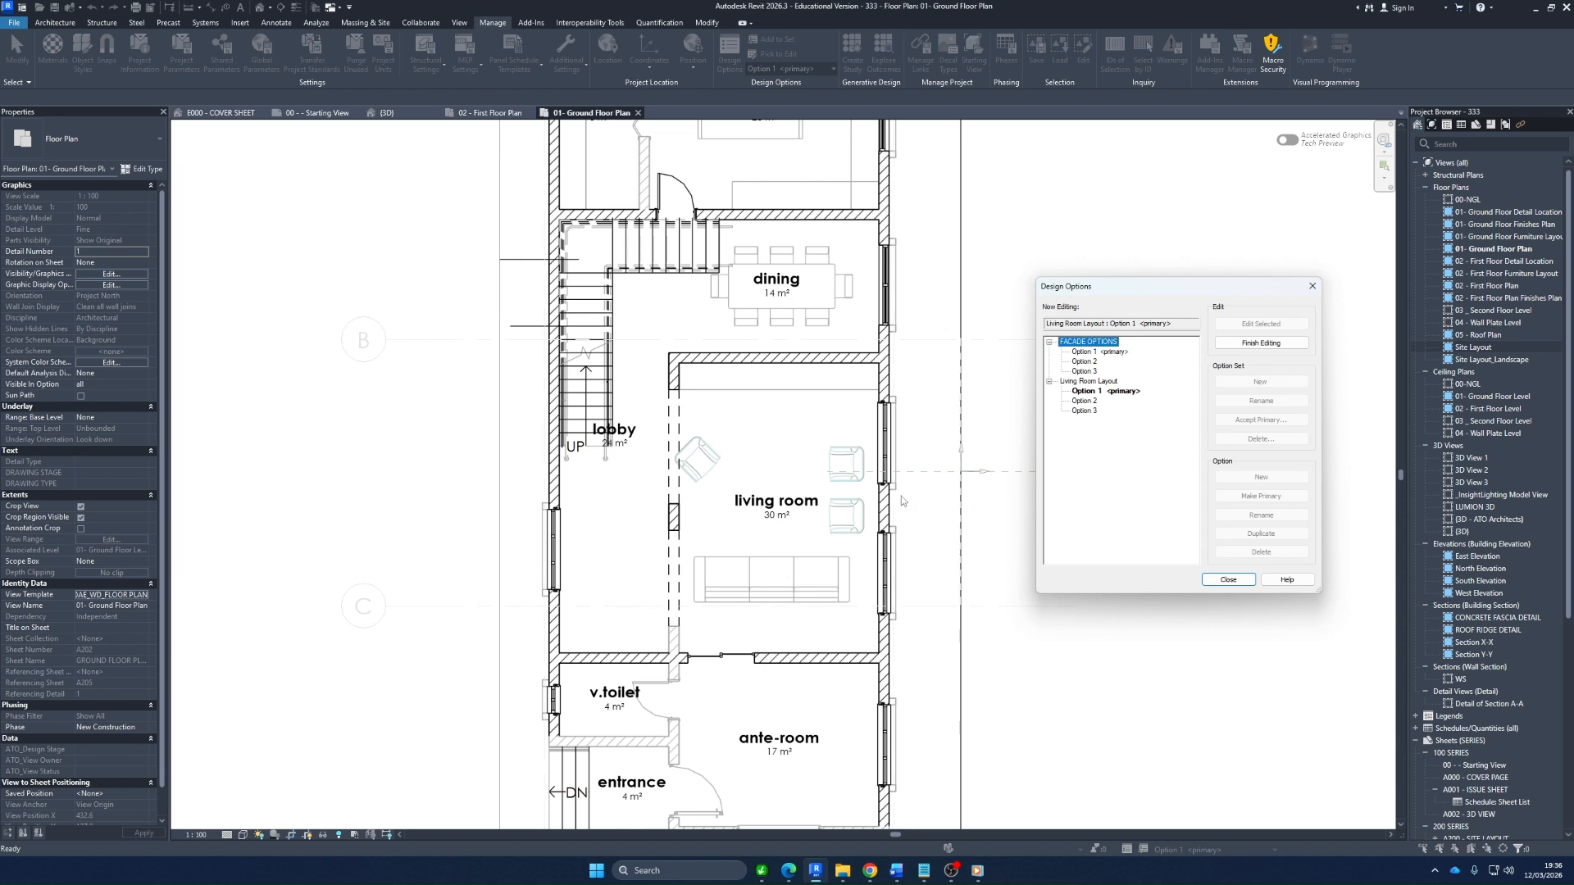
{"action": "left_click", "coordinate": [1221, 580]}
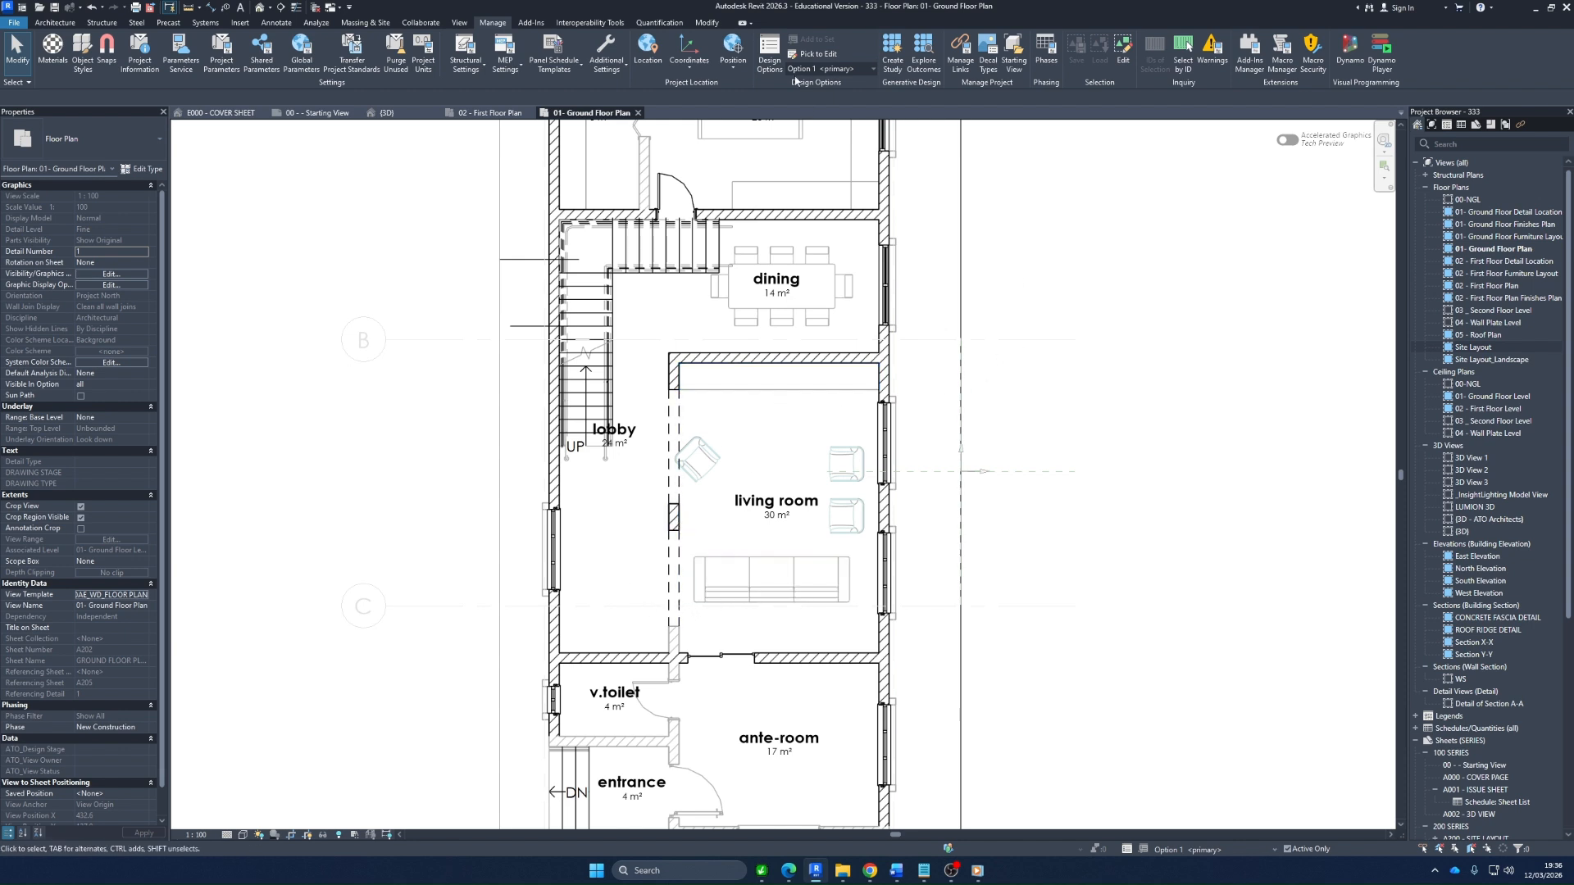
{"action": "left_click", "coordinate": [848, 68]}
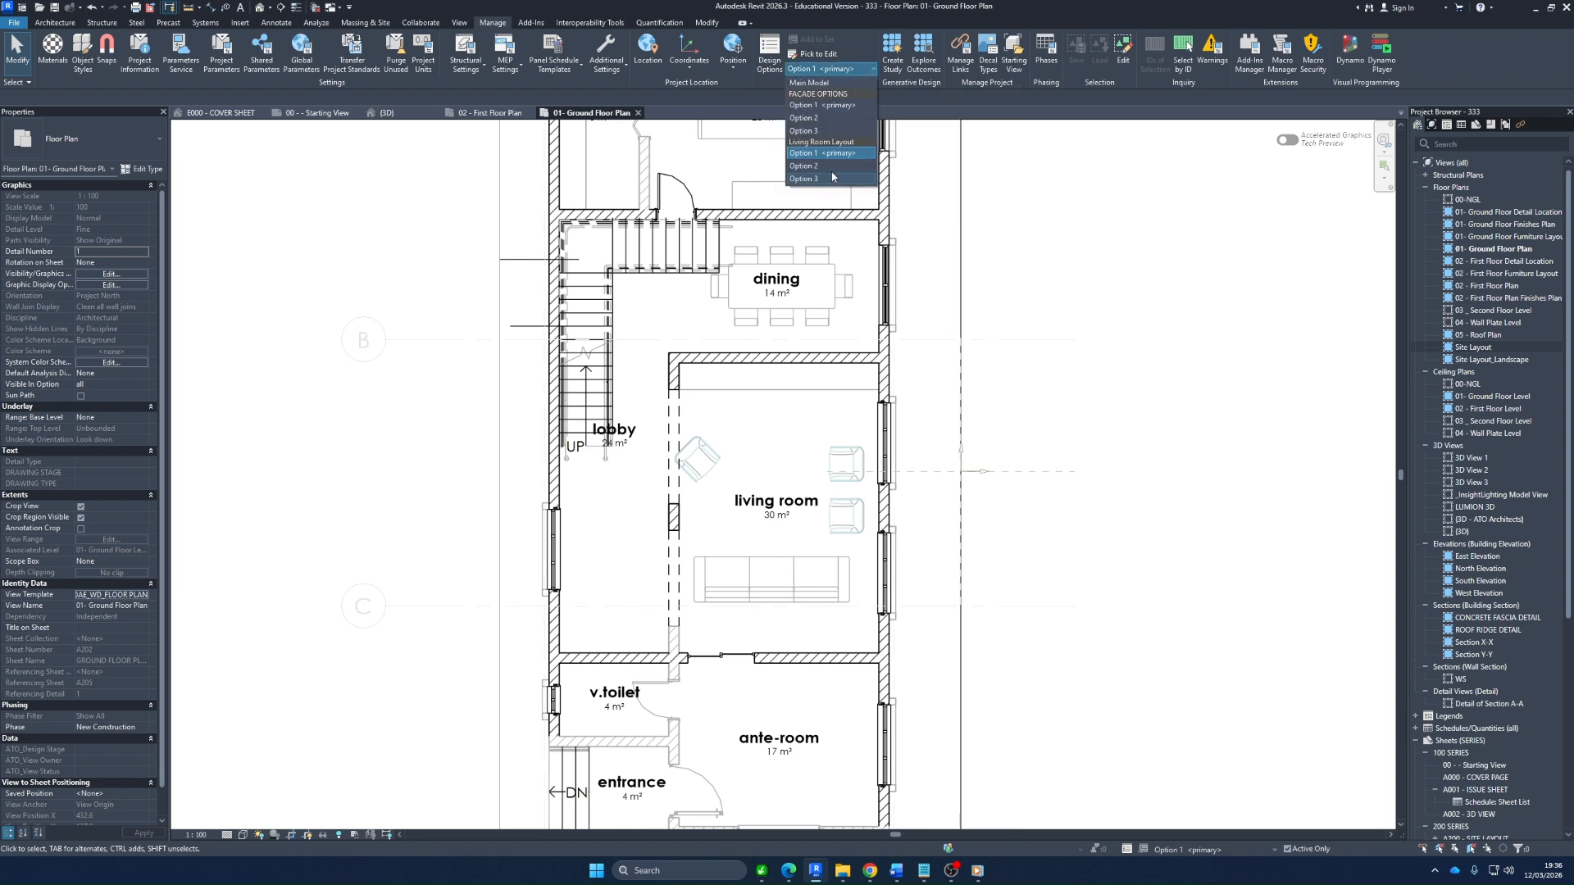
{"action": "left_click", "coordinate": [833, 169]}
{"action": "left_click", "coordinate": [848, 71]}
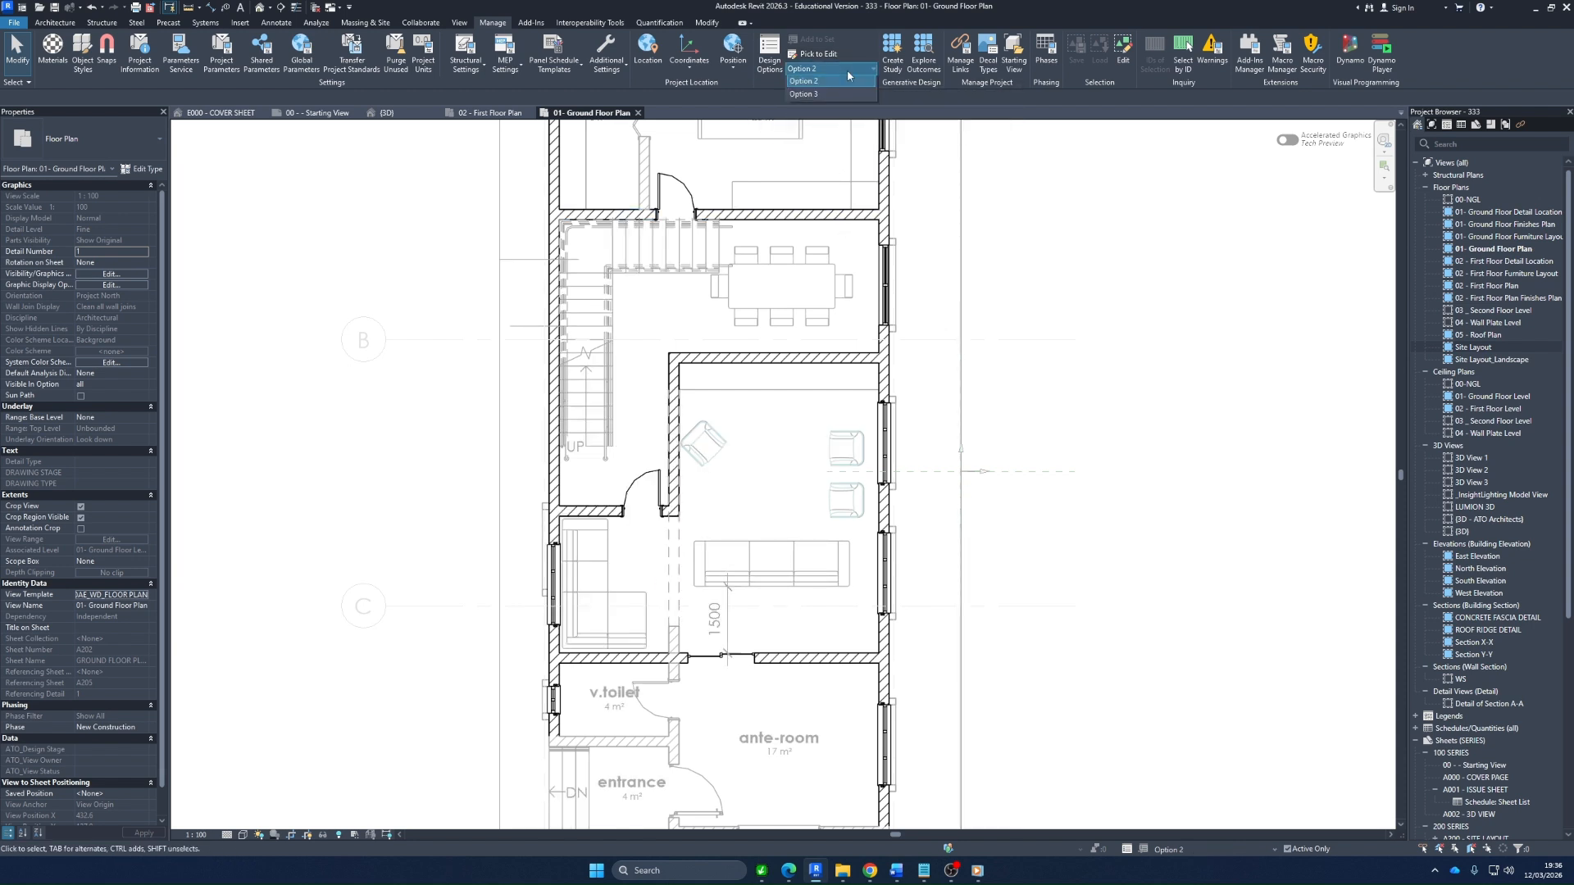
{"action": "left_click", "coordinate": [842, 179]}
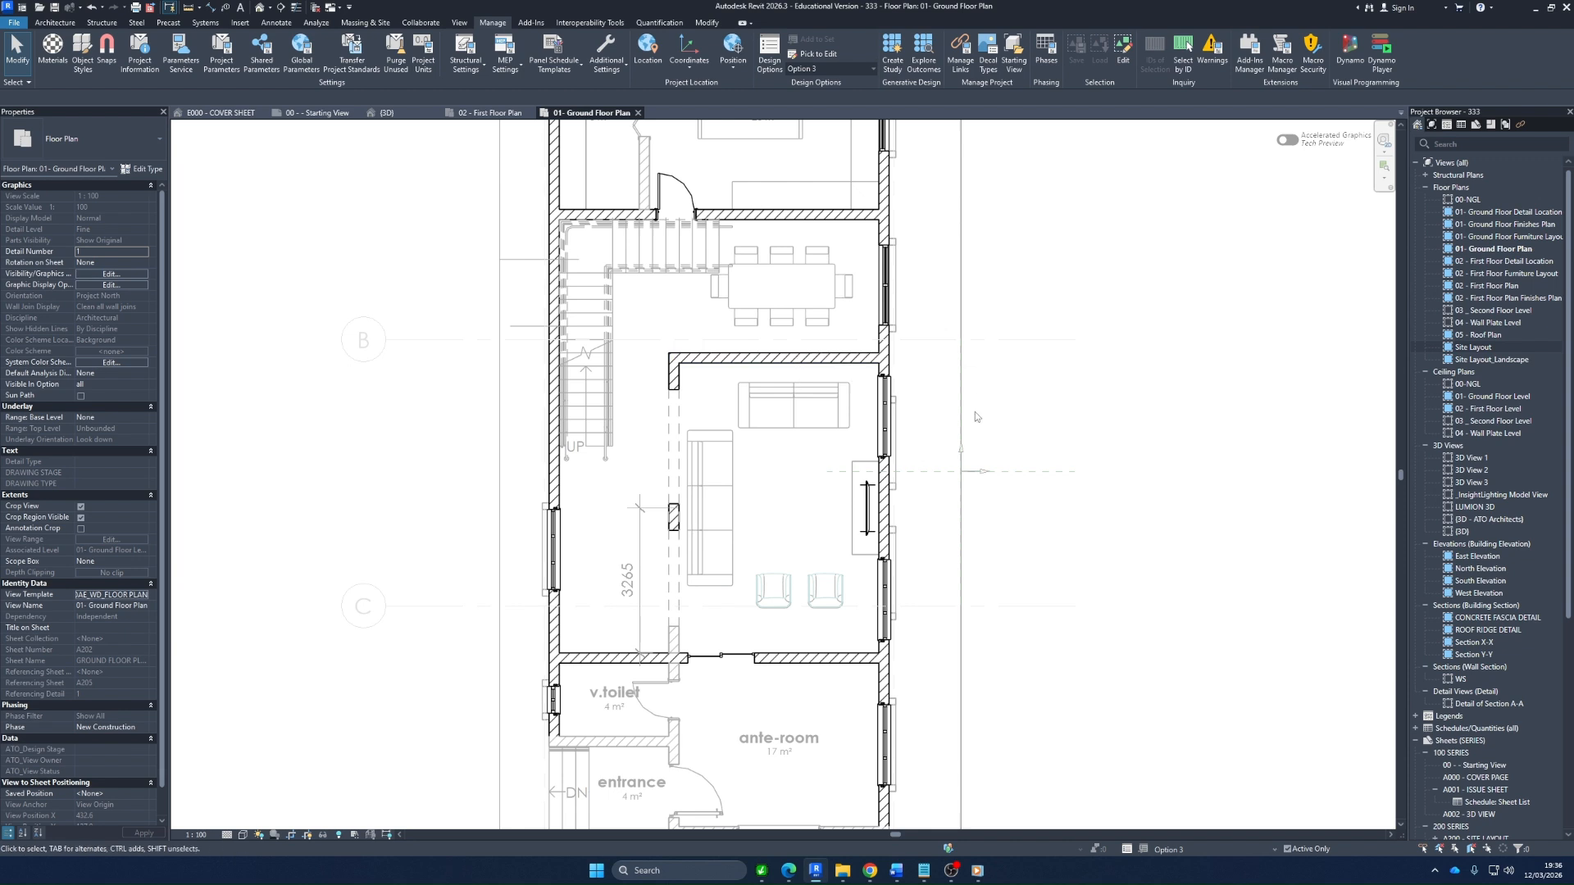
Finish editing Option 3 of the Living Room Layout set and return to the main model
{"action": "left_click", "coordinate": [769, 51]}
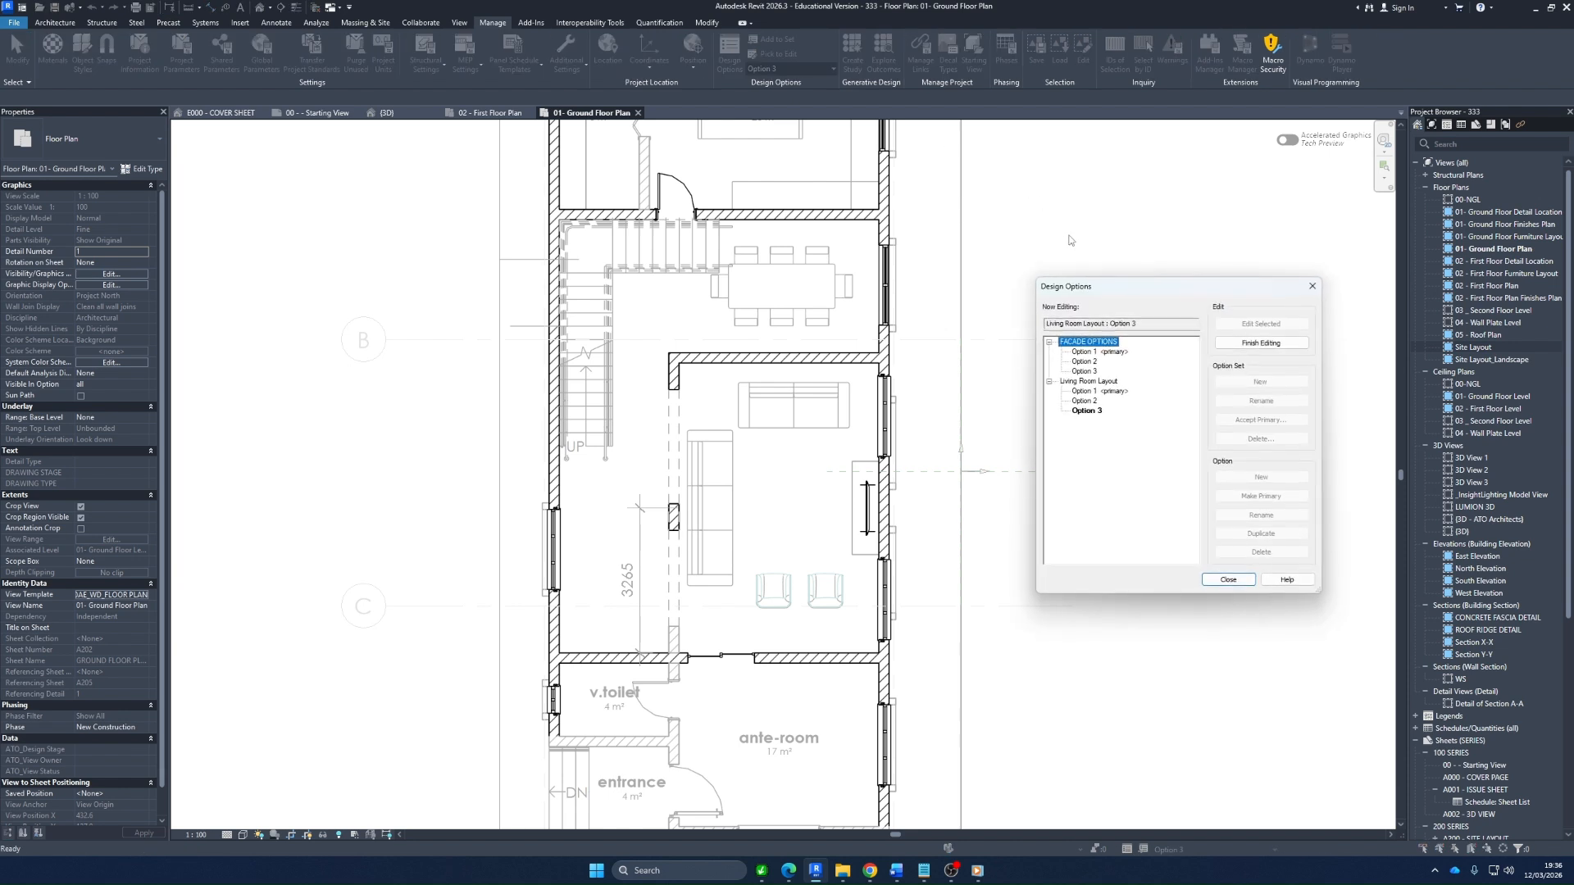
{"action": "left_click_drag", "start_coordinate": [1118, 288], "coordinate": [1043, 296]}
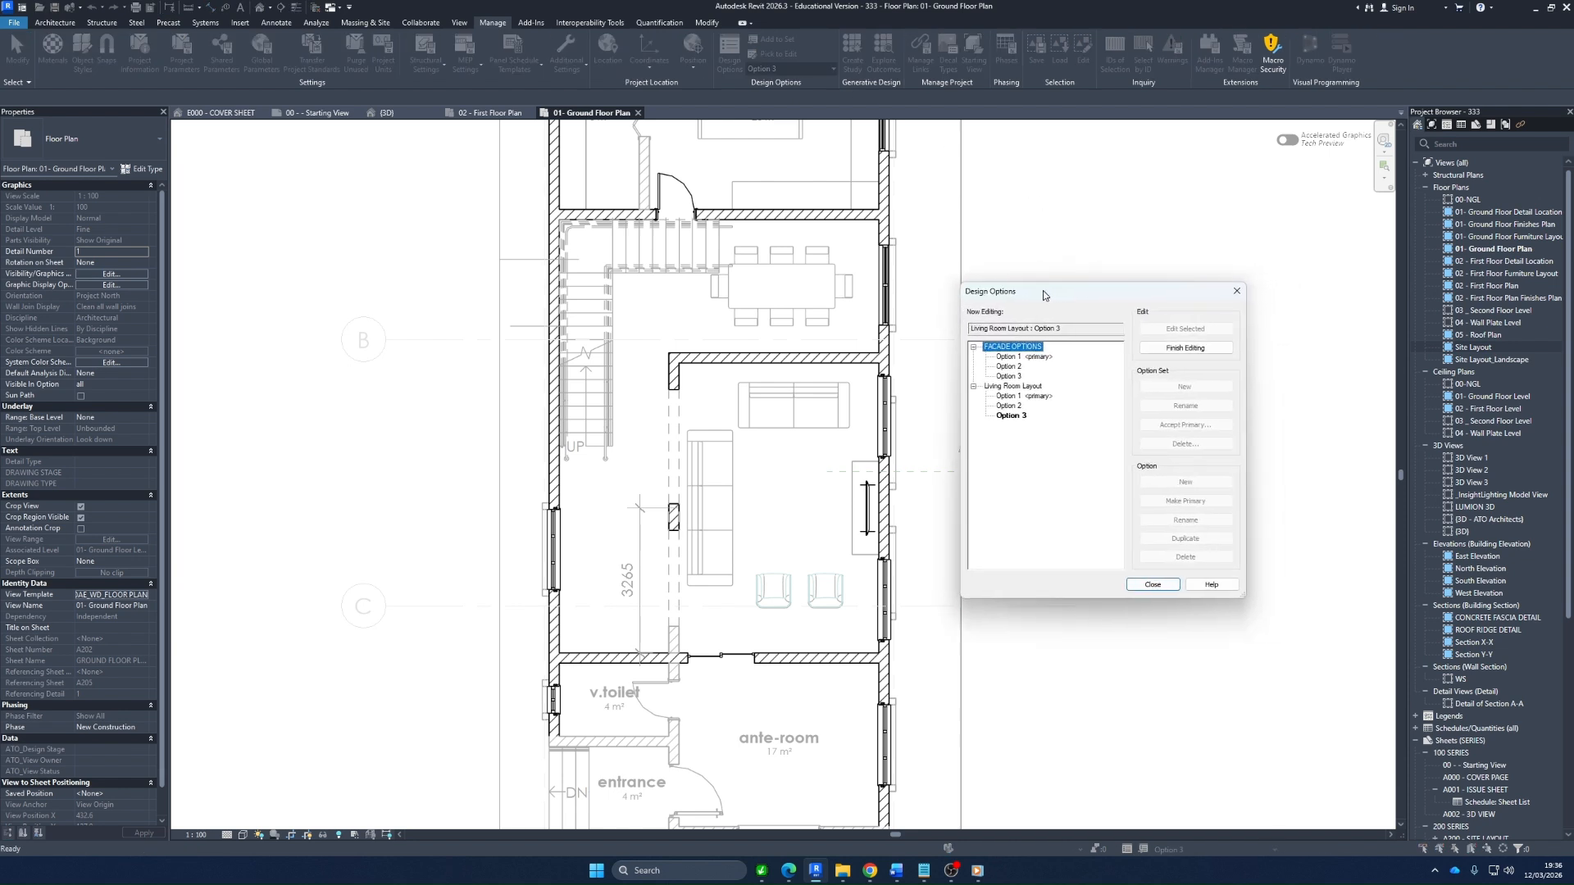
{"action": "left_click", "coordinate": [1025, 396]}
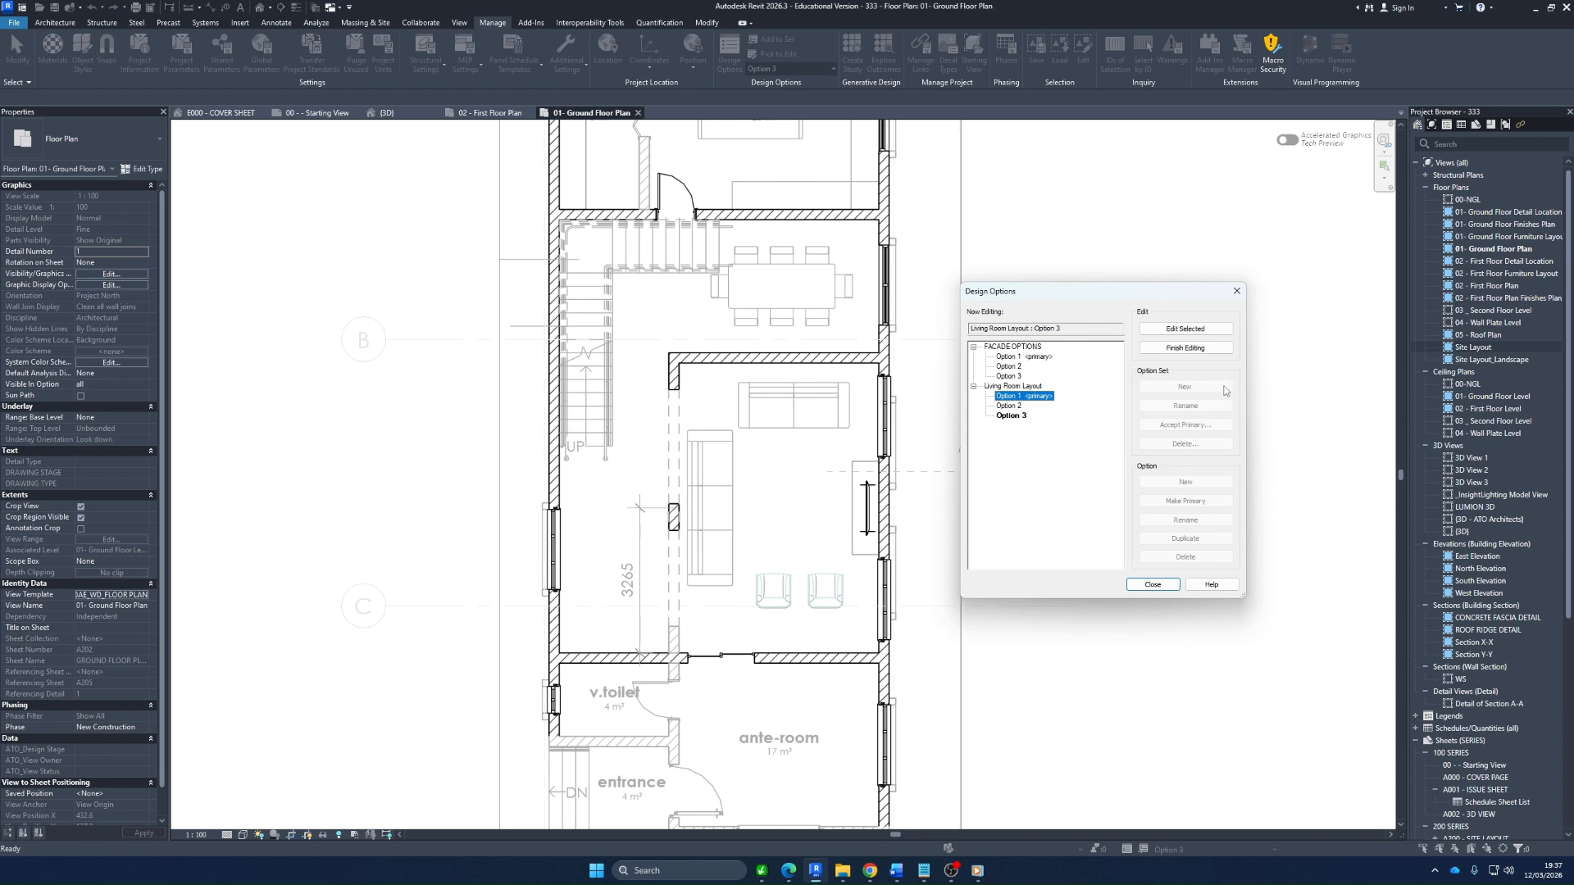
{"action": "left_click", "coordinate": [1198, 348]}
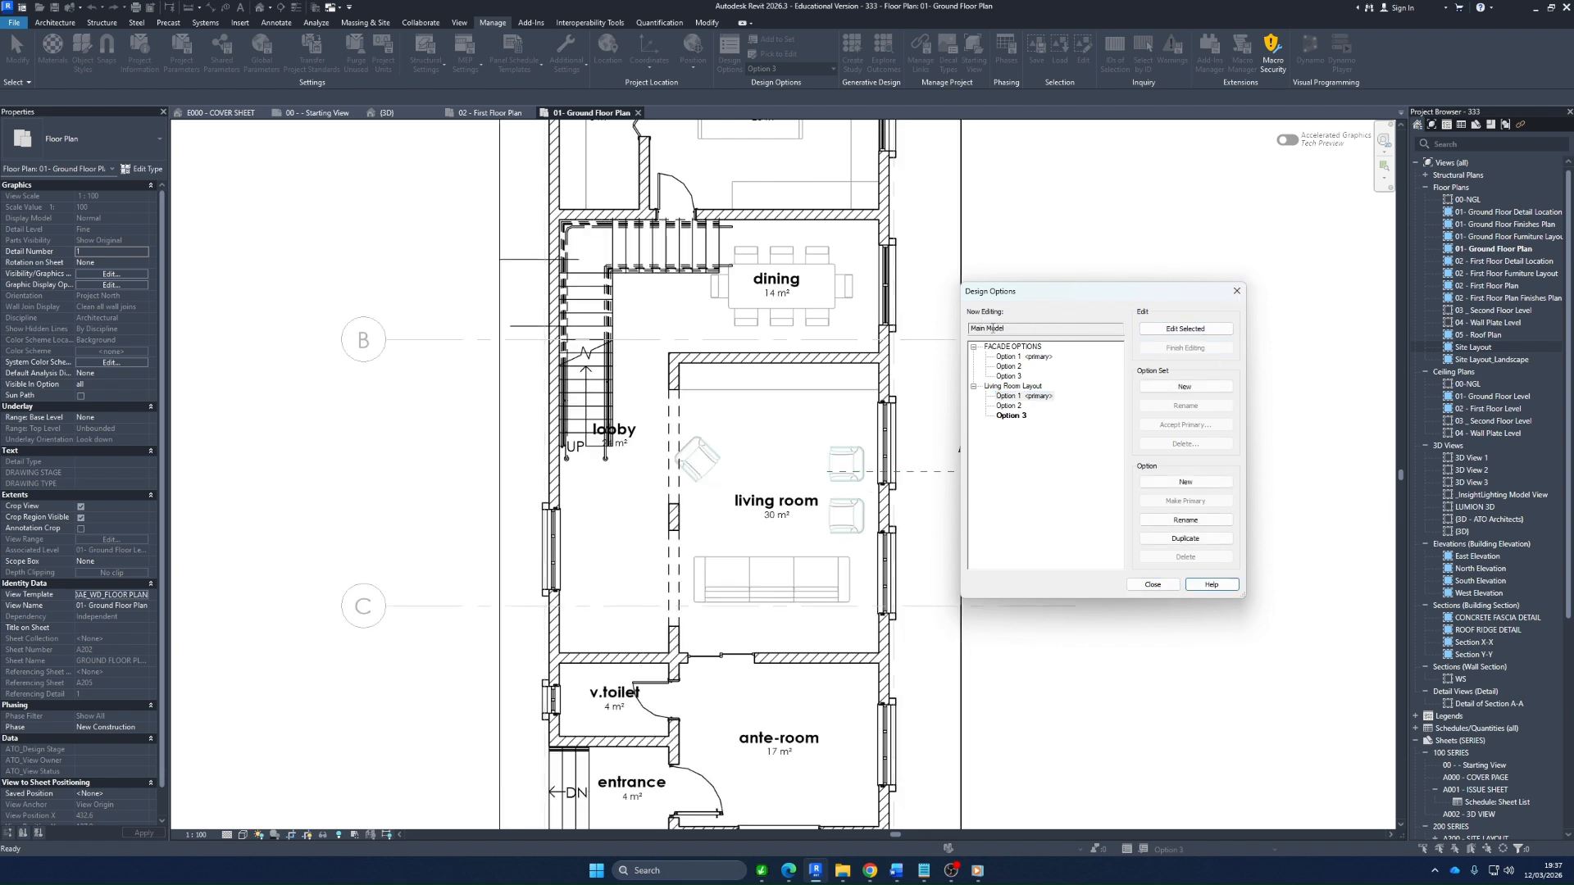
{"action": "left_click", "coordinate": [1014, 329]}
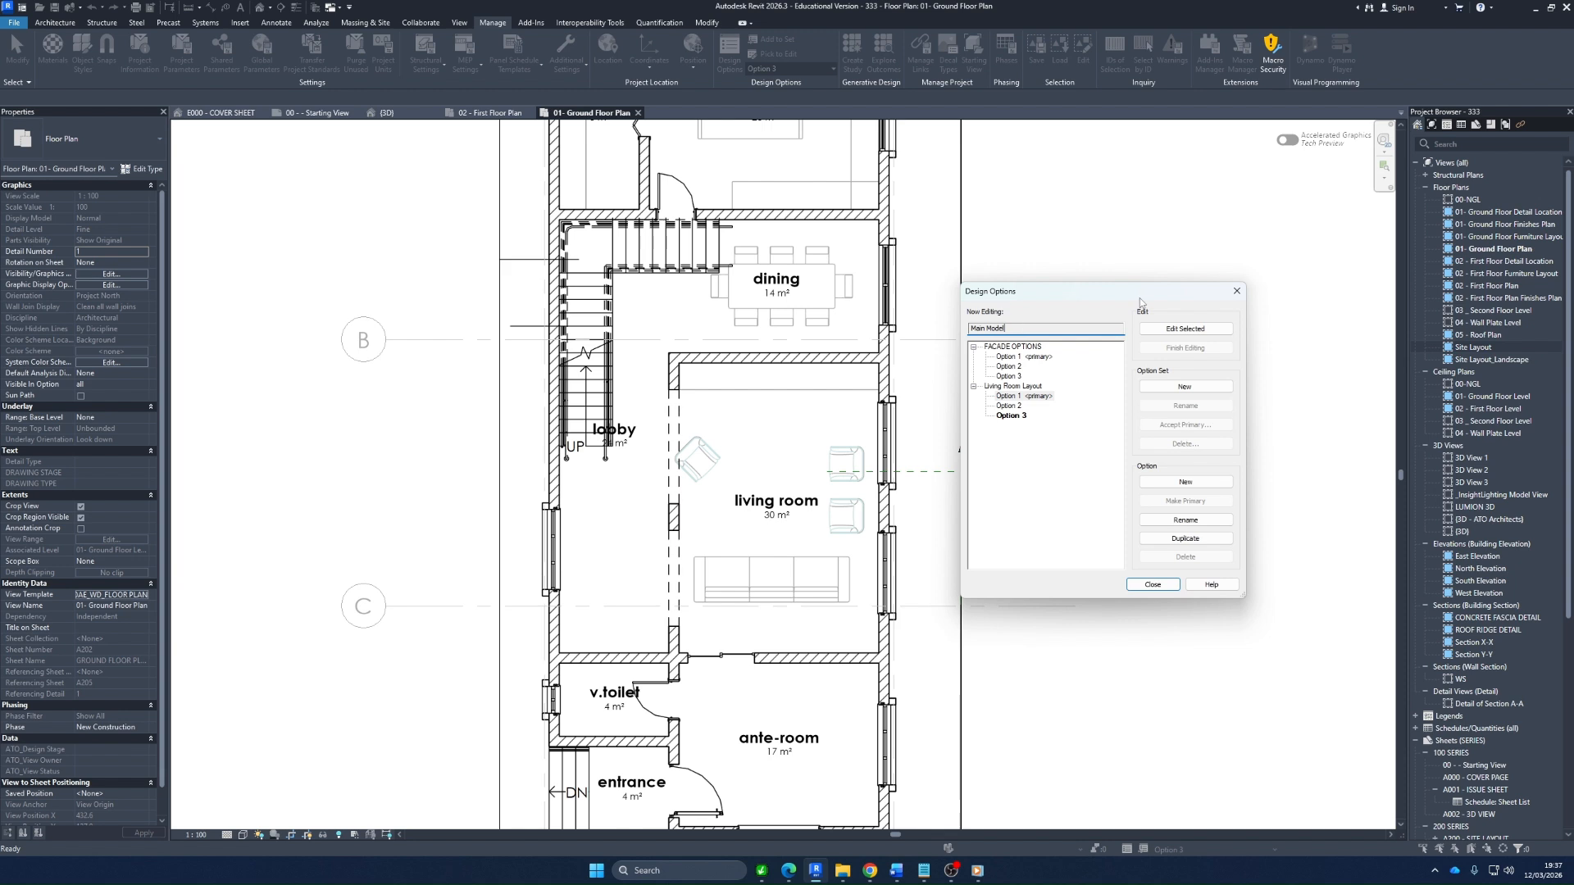
{"action": "left_click", "coordinate": [1235, 289]}
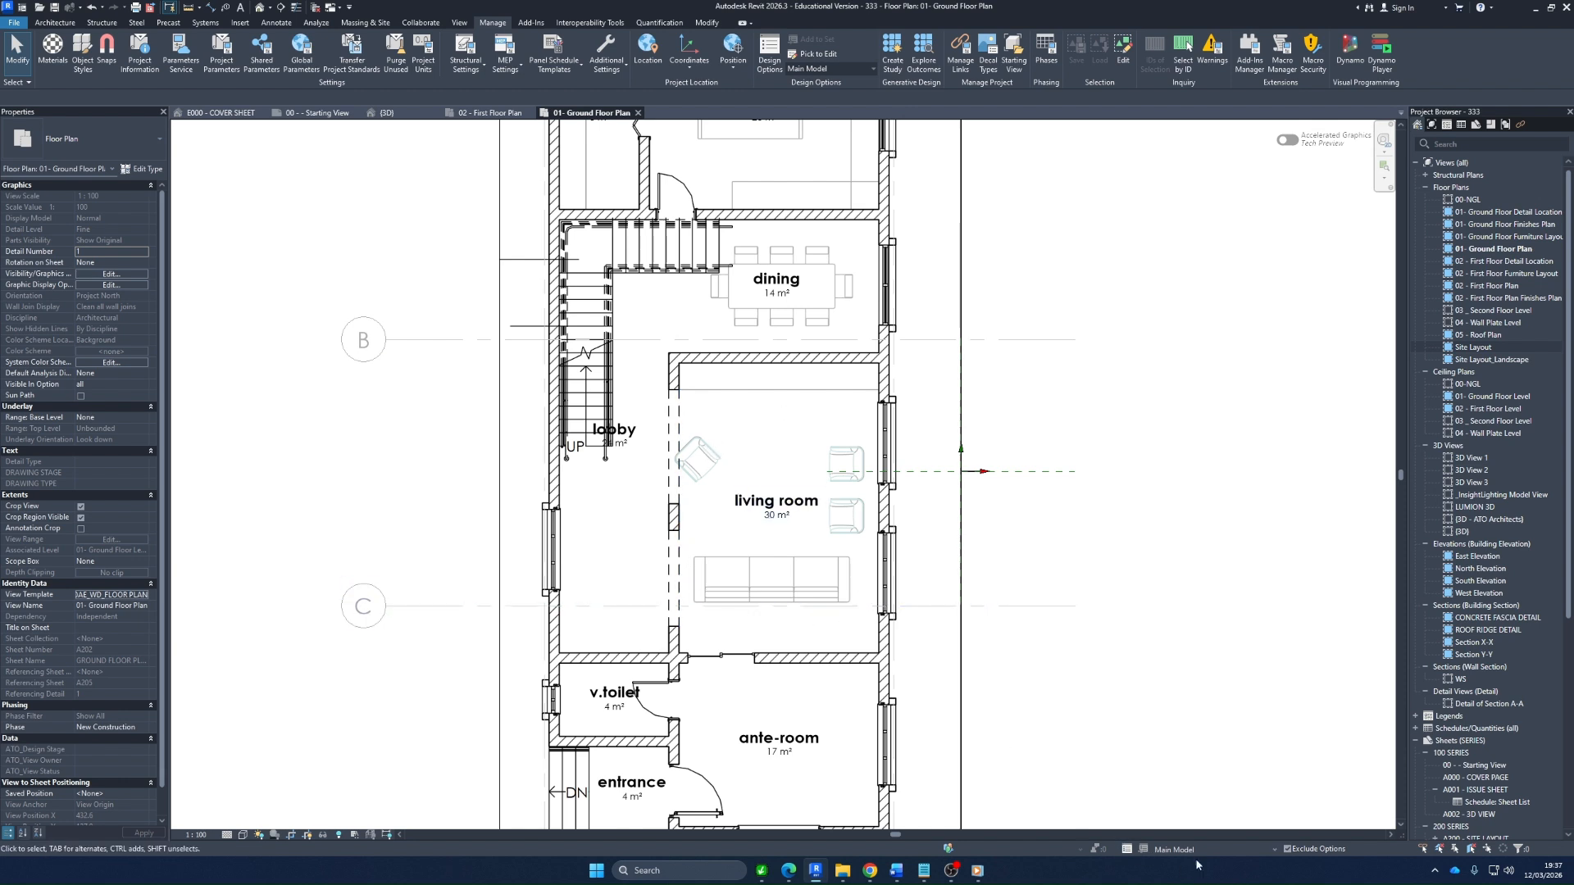
Inspect the main model walls by selecting the toilet–entrance partition and the ante-room's outer wall beside the entrance
{"action": "left_click", "coordinate": [635, 750]}
{"action": "scroll", "coordinate": [656, 762], "scroll_direction": "down", "scroll_amount": 3}
{"action": "scroll", "coordinate": [689, 778], "scroll_direction": "up", "scroll_amount": 4}
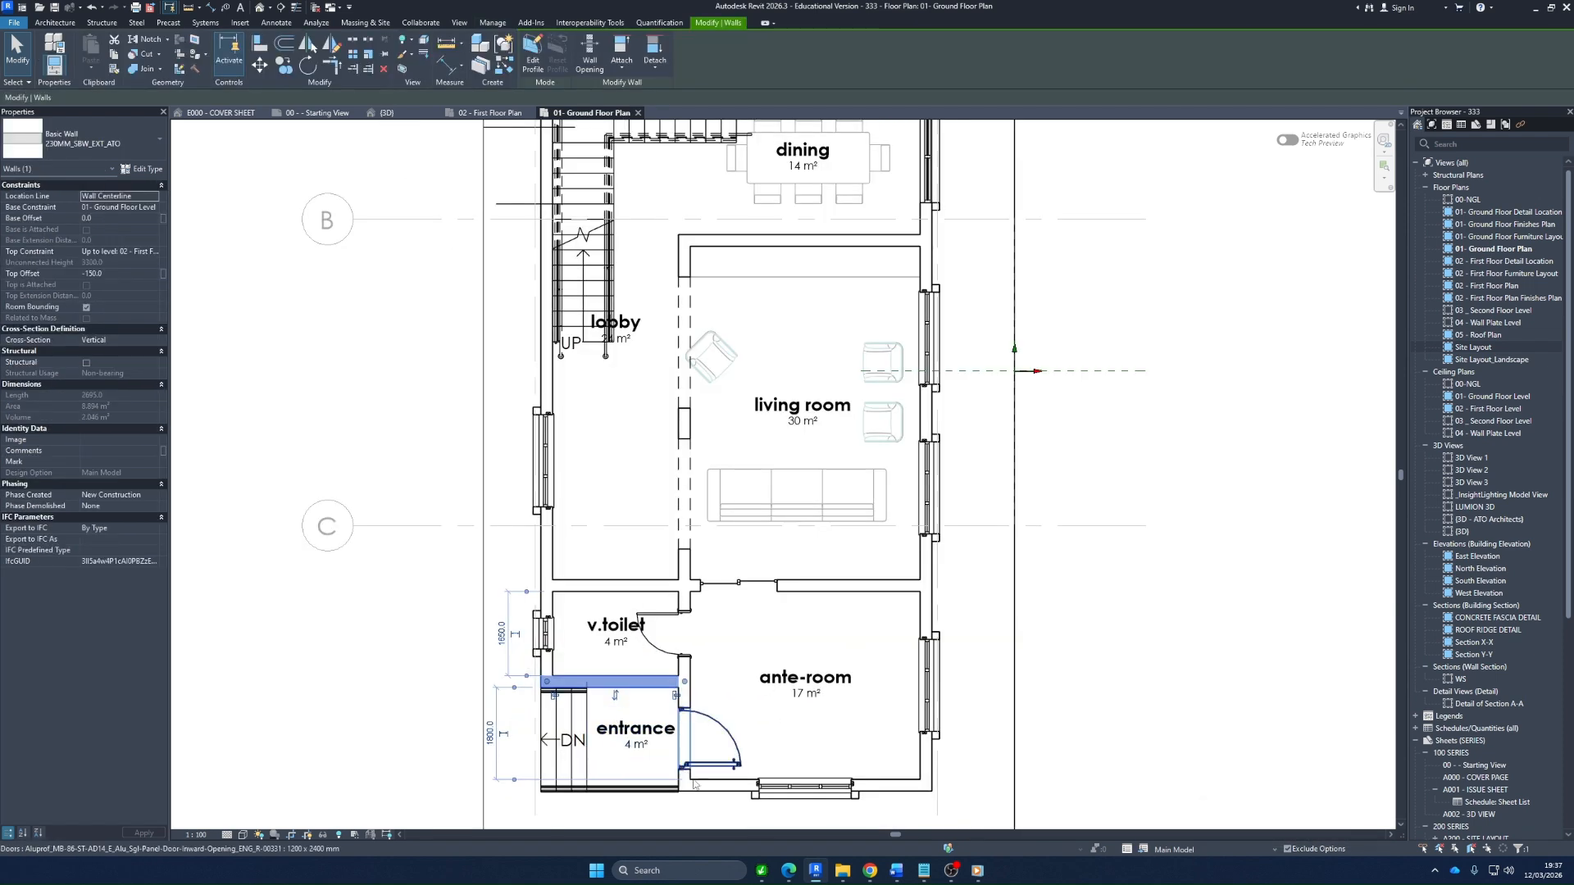
{"action": "left_click", "coordinate": [695, 785]}
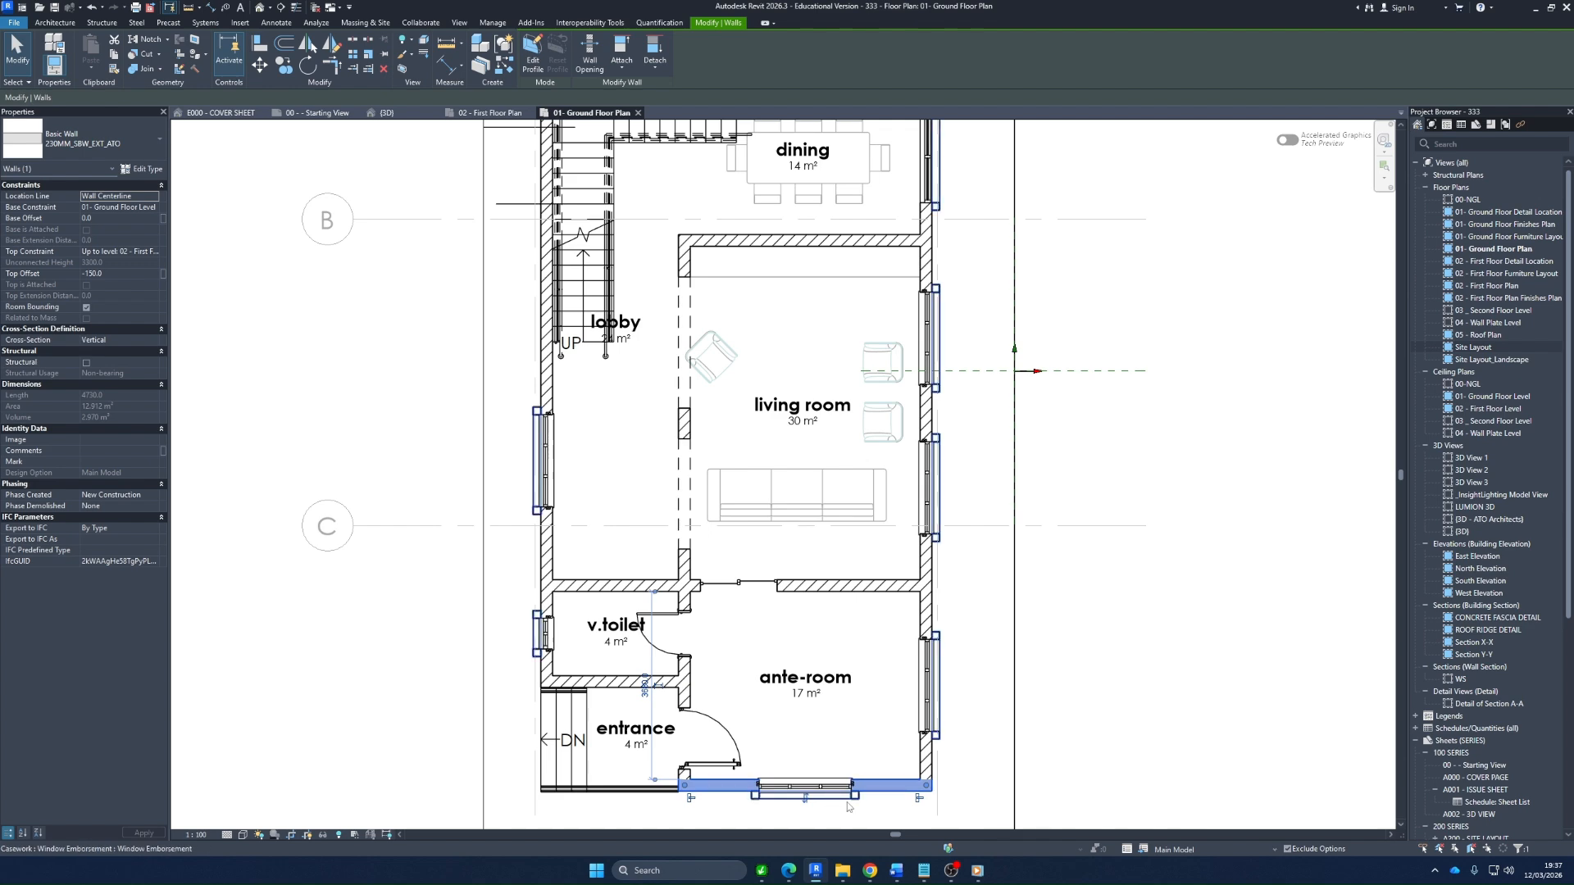
{"action": "left_click", "coordinate": [616, 492]}
{"action": "scroll", "coordinate": [615, 484], "scroll_direction": "down", "scroll_amount": 1}
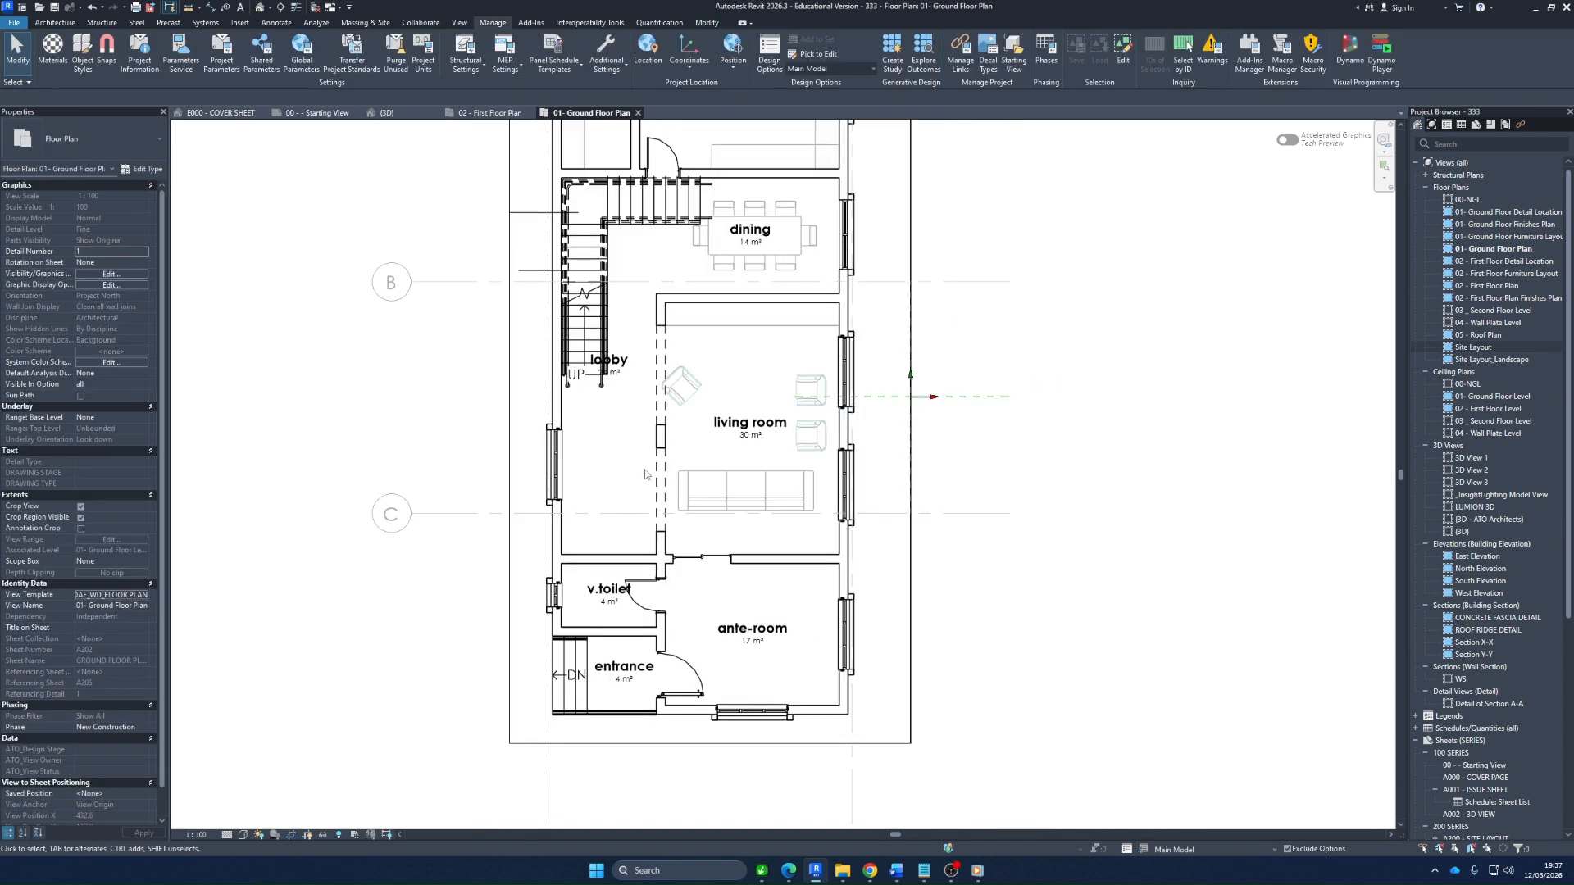
{"action": "scroll", "coordinate": [693, 441], "scroll_direction": "up", "scroll_amount": 1}
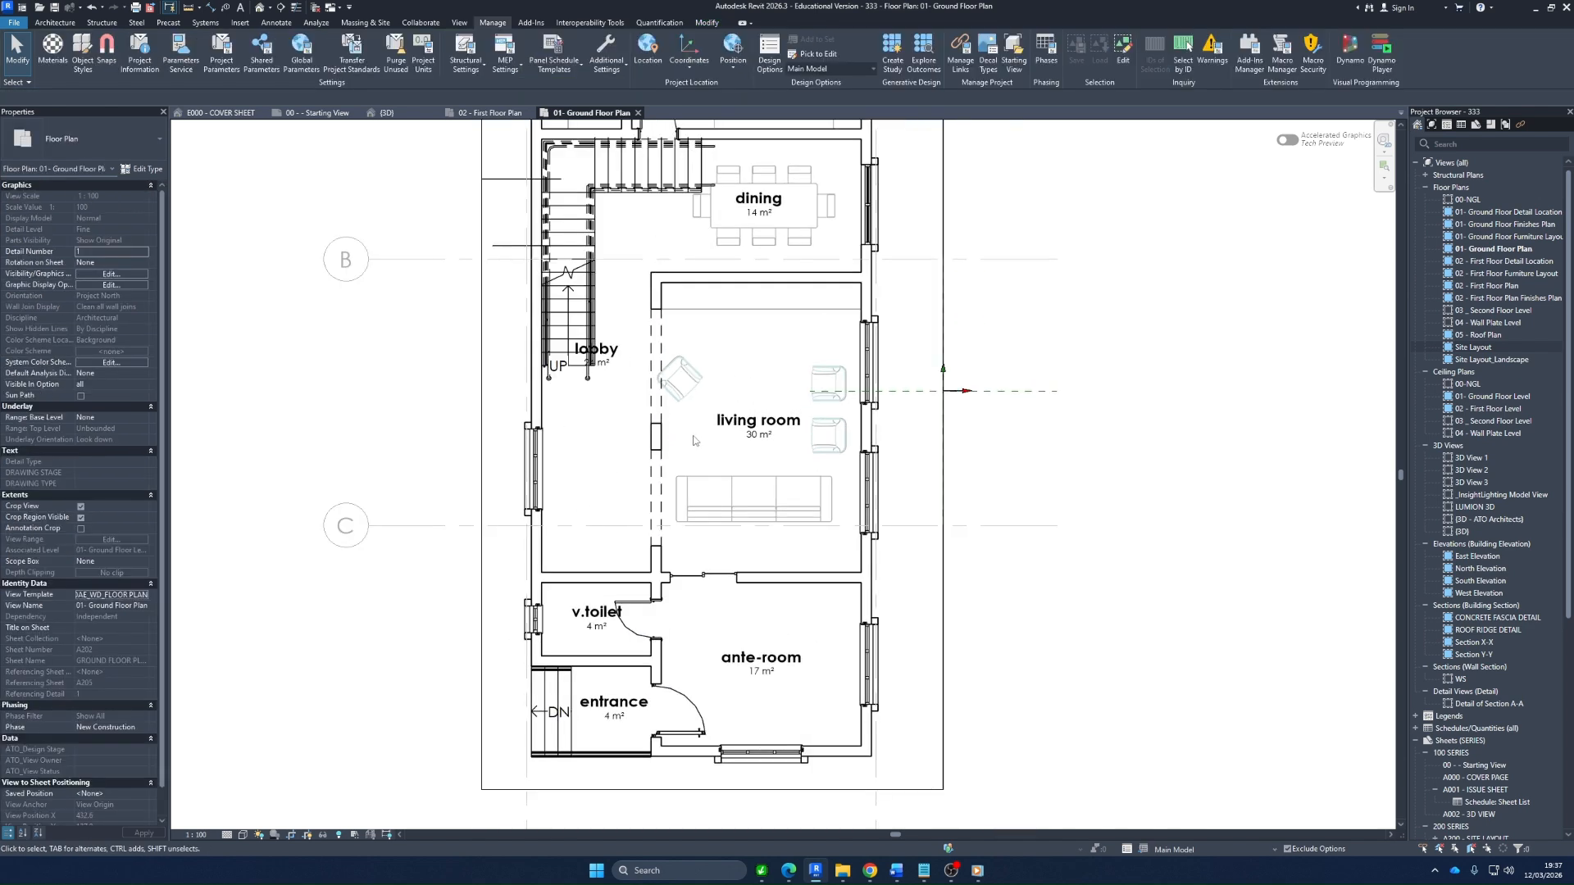
Make Living Room Layout Option 2 active and inspect the window behind its corner sofa
{"action": "left_click", "coordinate": [1219, 851]}
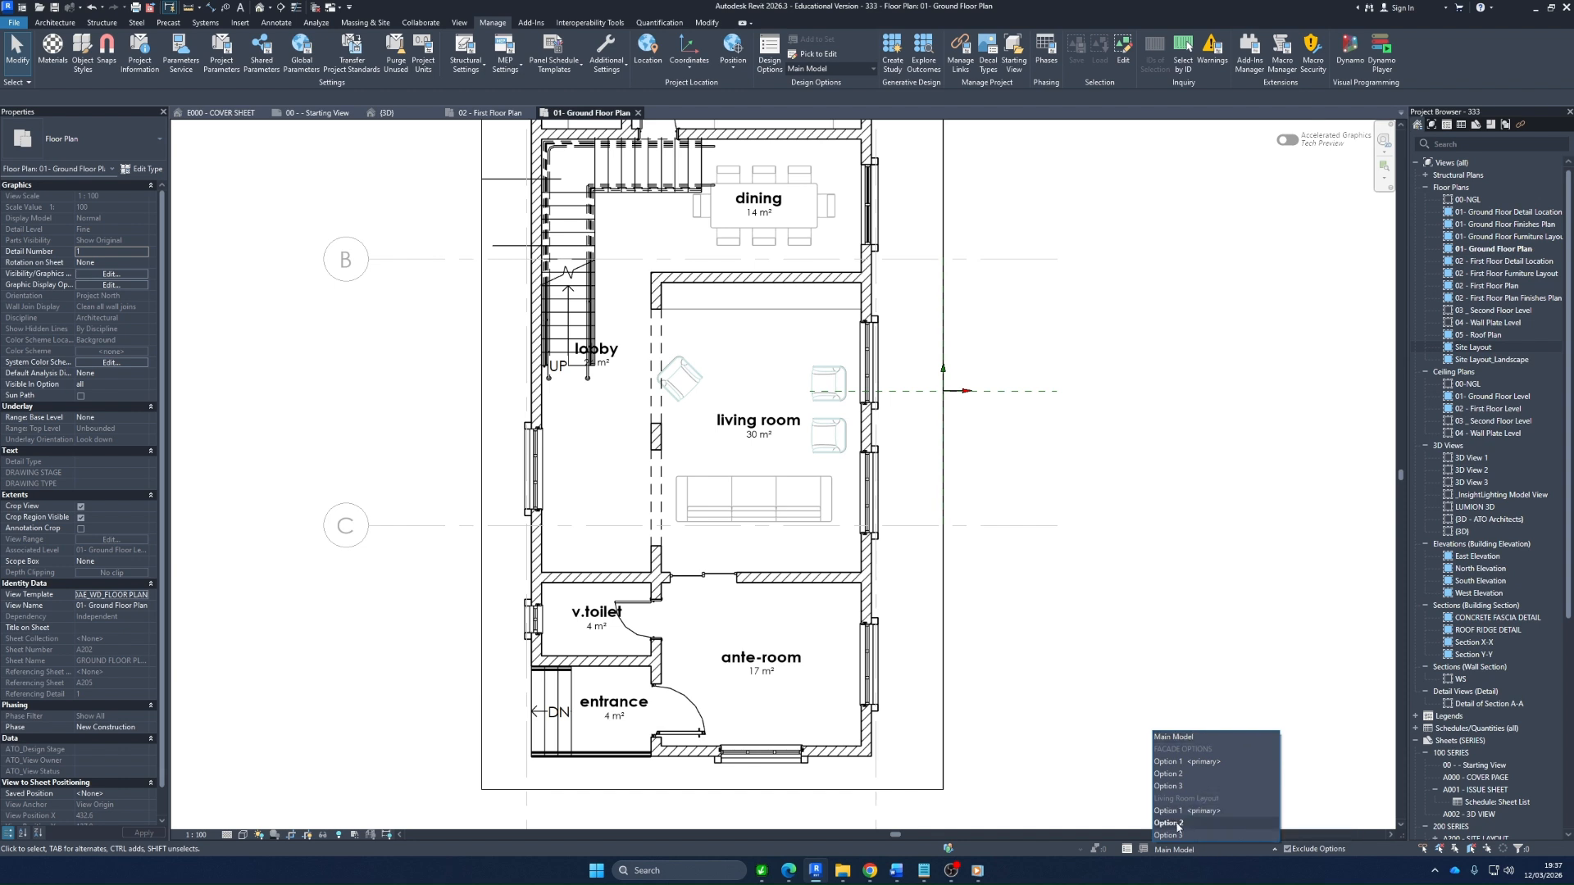
{"action": "left_click", "coordinate": [1178, 823]}
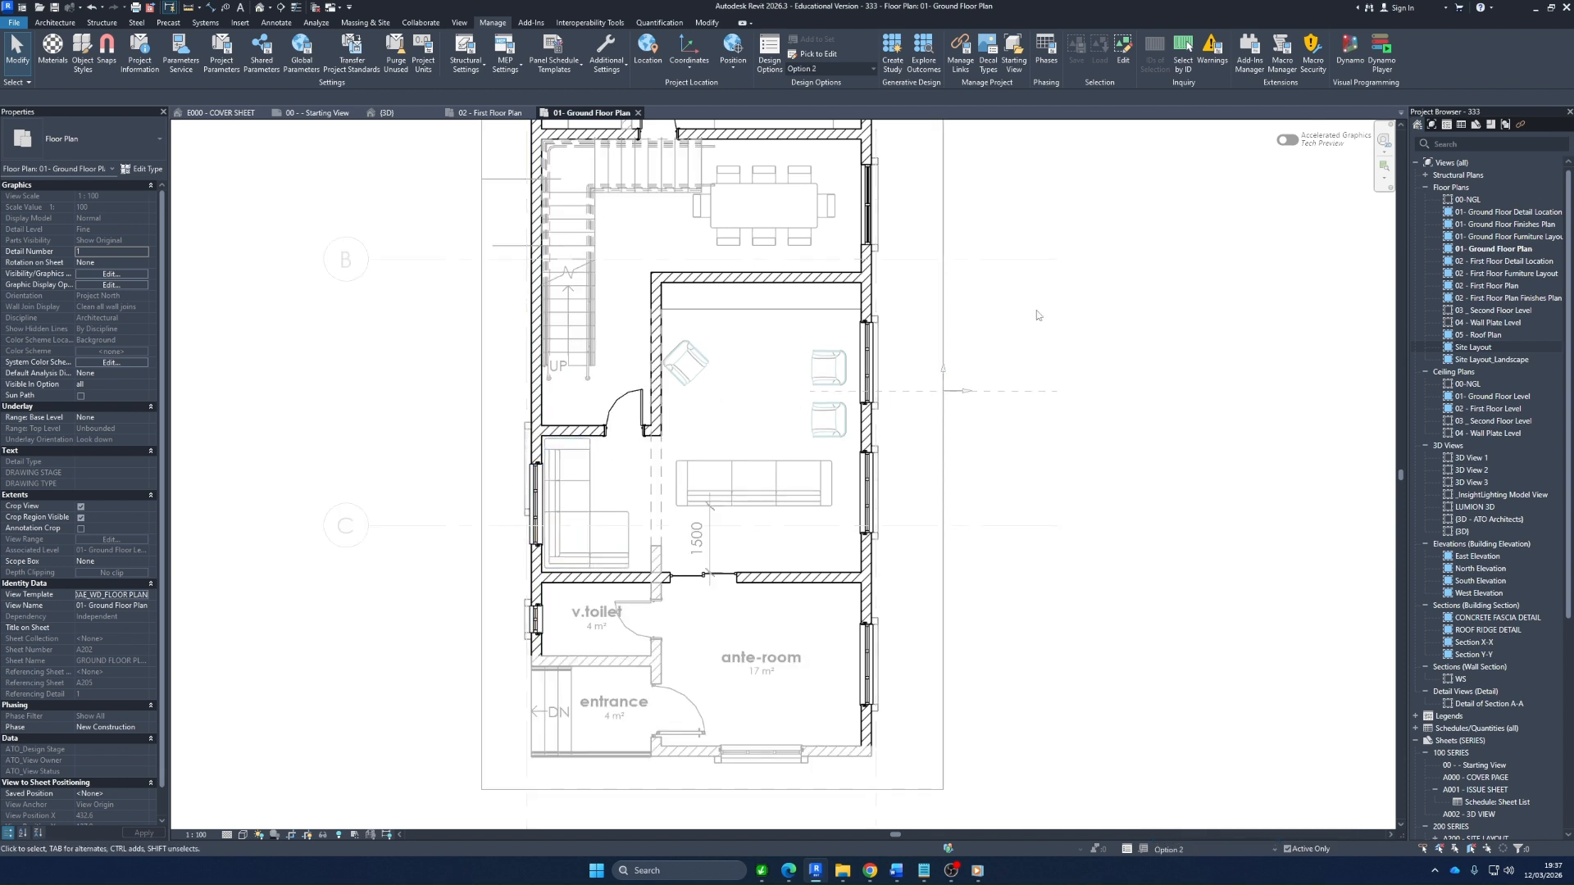
{"action": "left_click", "coordinate": [535, 500]}
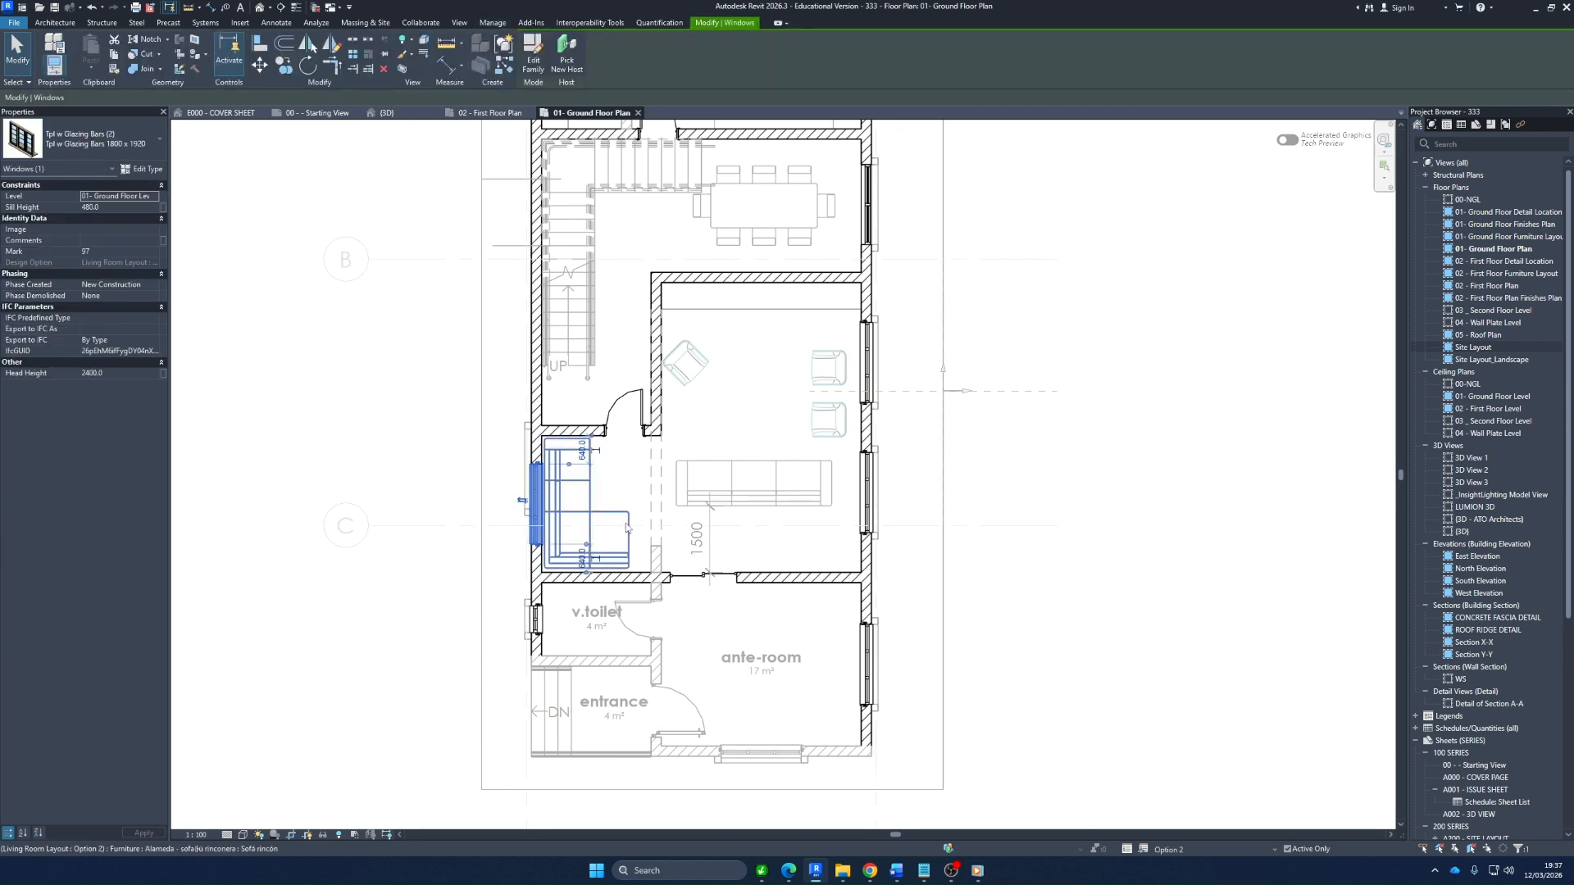
{"action": "left_click", "coordinate": [913, 459]}
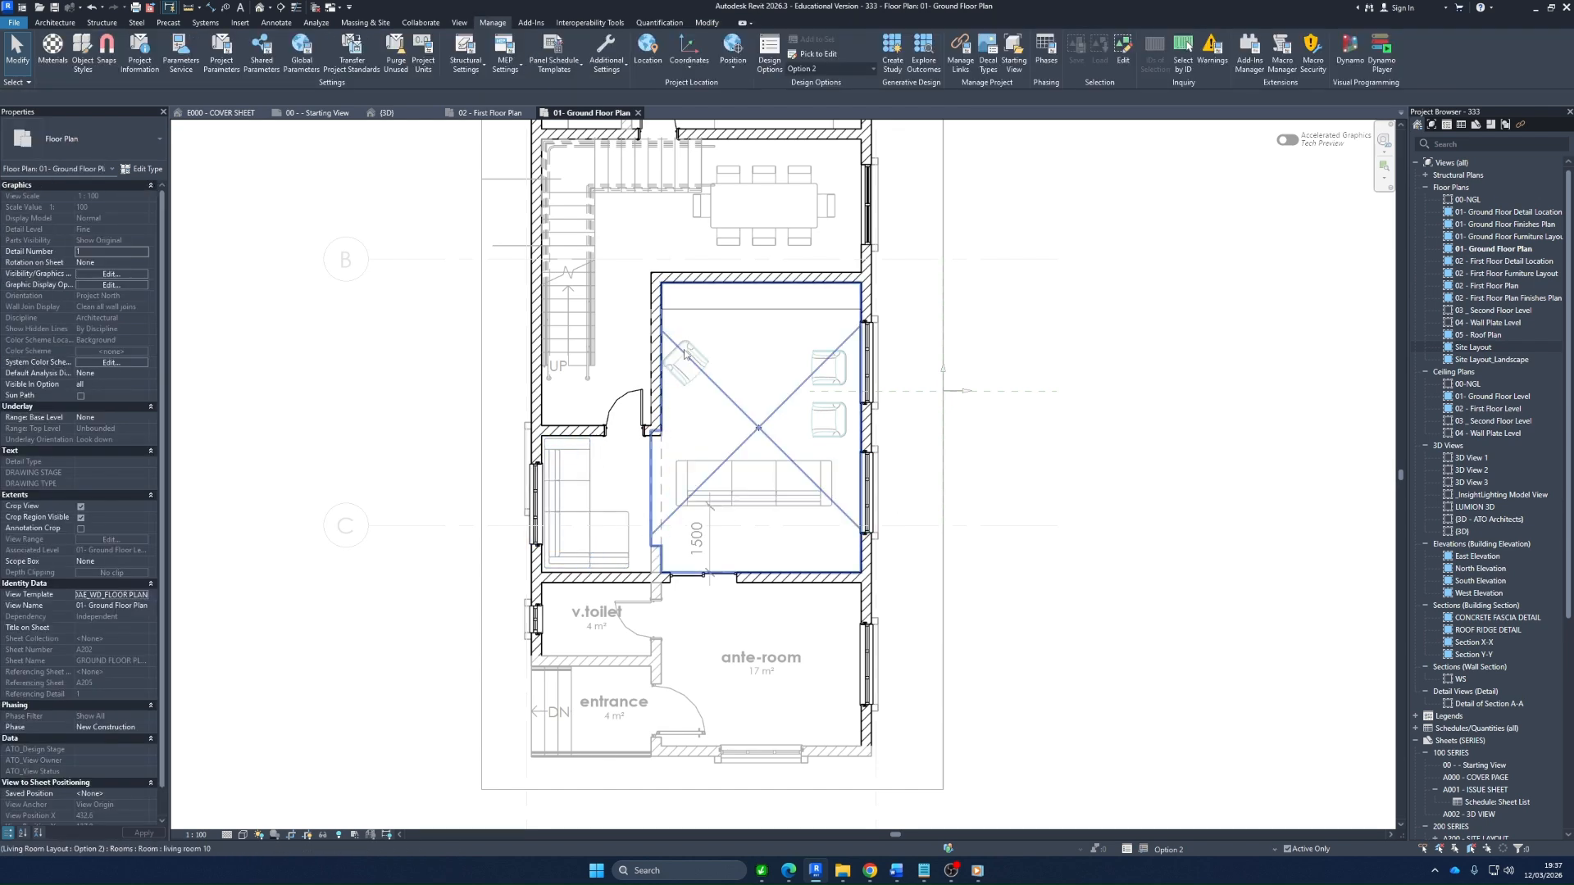
{"action": "left_click", "coordinate": [1185, 850]}
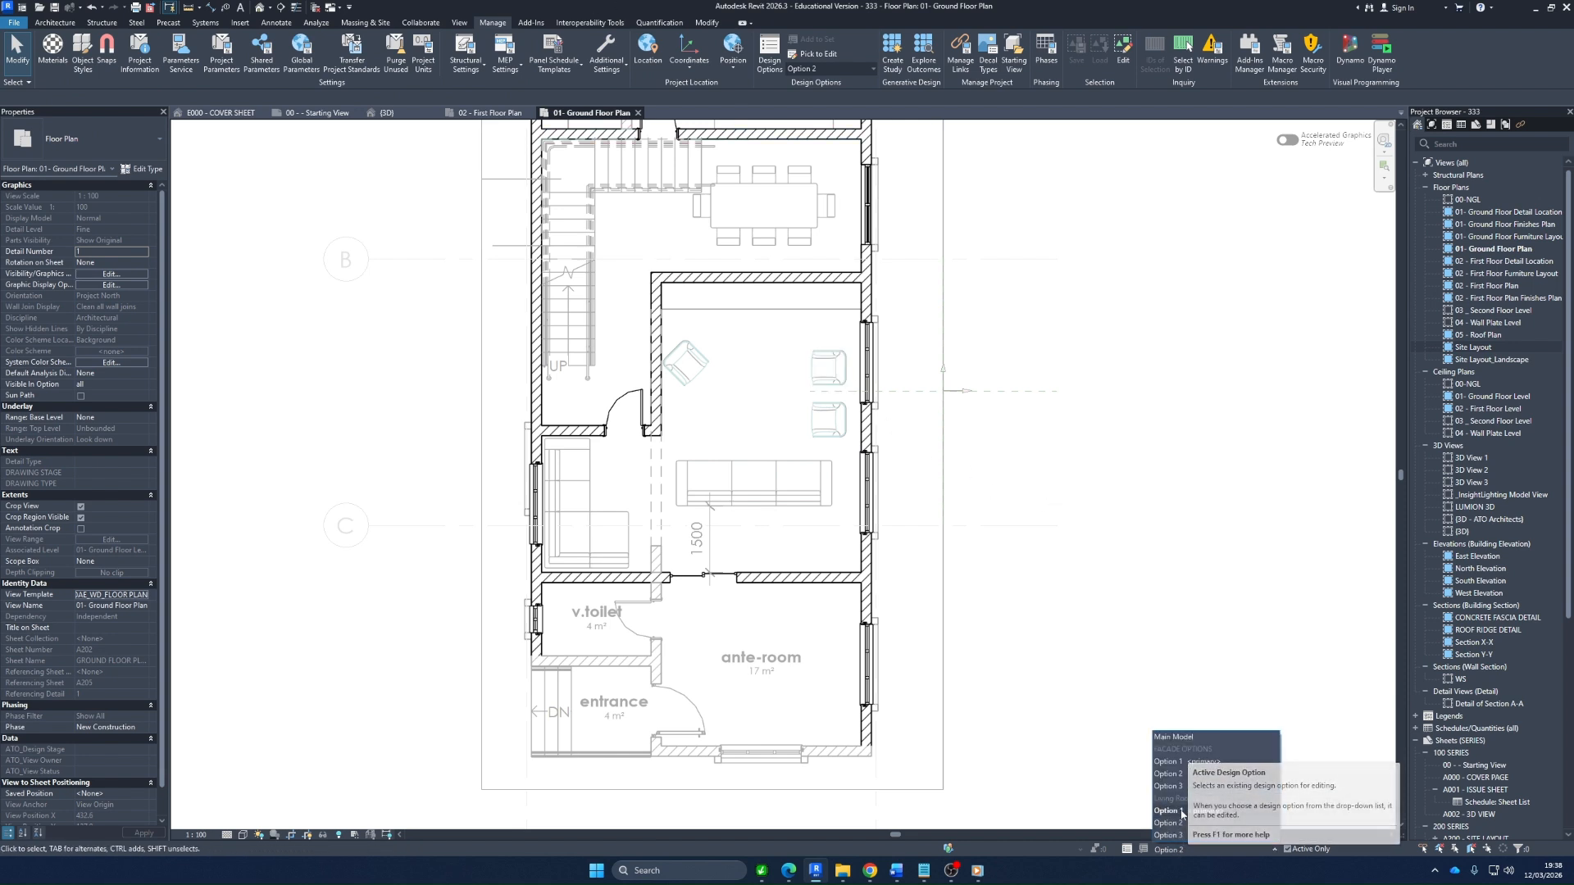
{"action": "left_click", "coordinate": [1127, 850]}
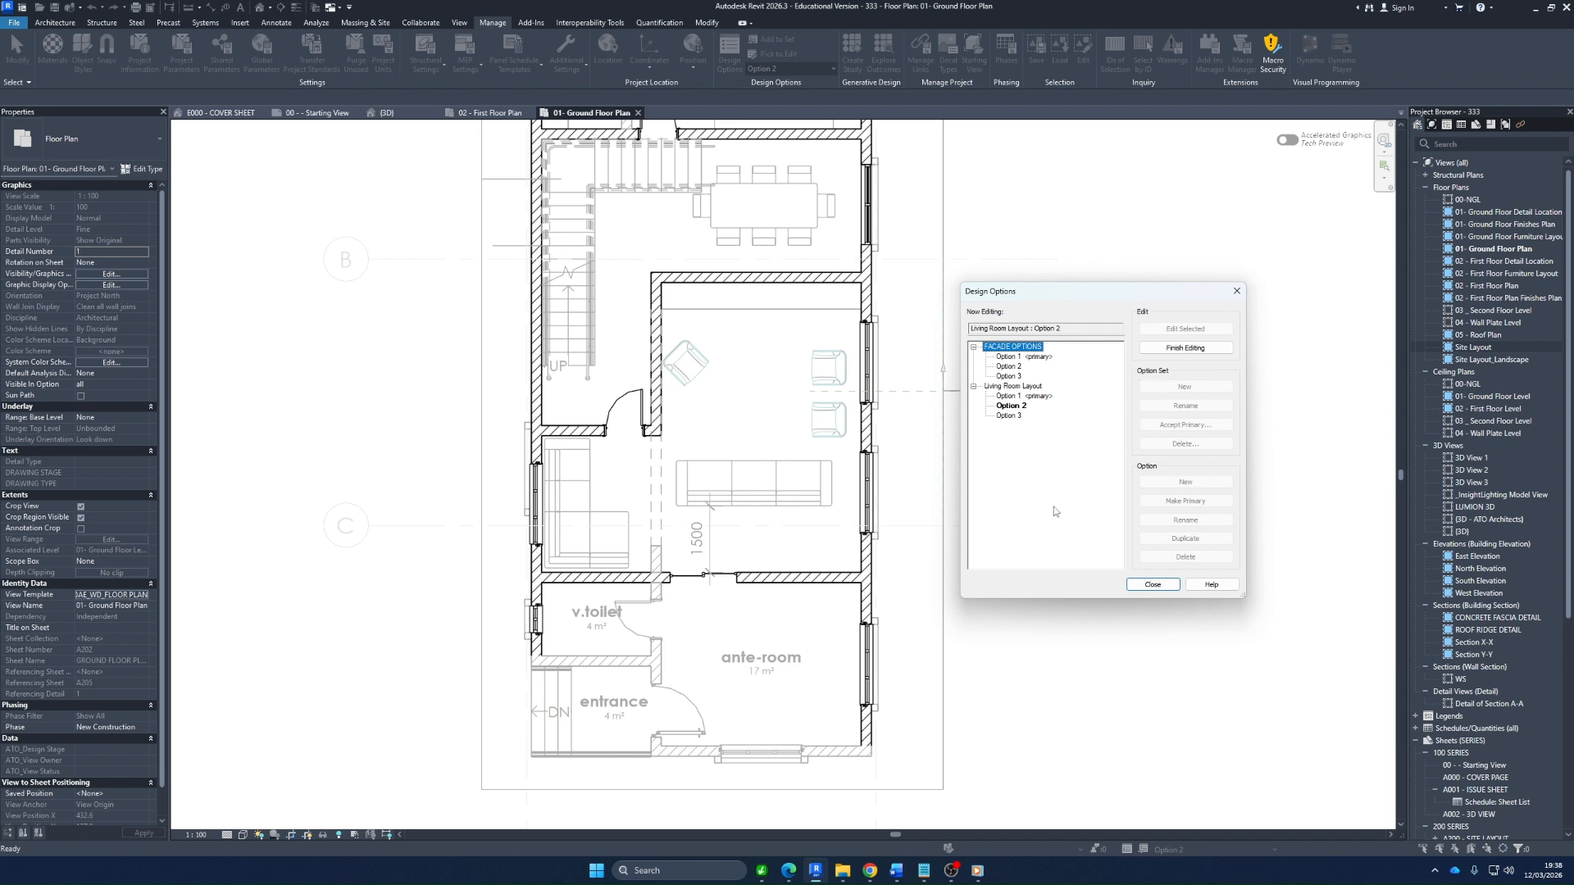
{"action": "left_click", "coordinate": [1237, 291]}
Return to the main model and make Option 2 primary in the Living Room Layout set, accepting deletion of the conflicting main model elements
{"action": "left_click", "coordinate": [860, 72]}
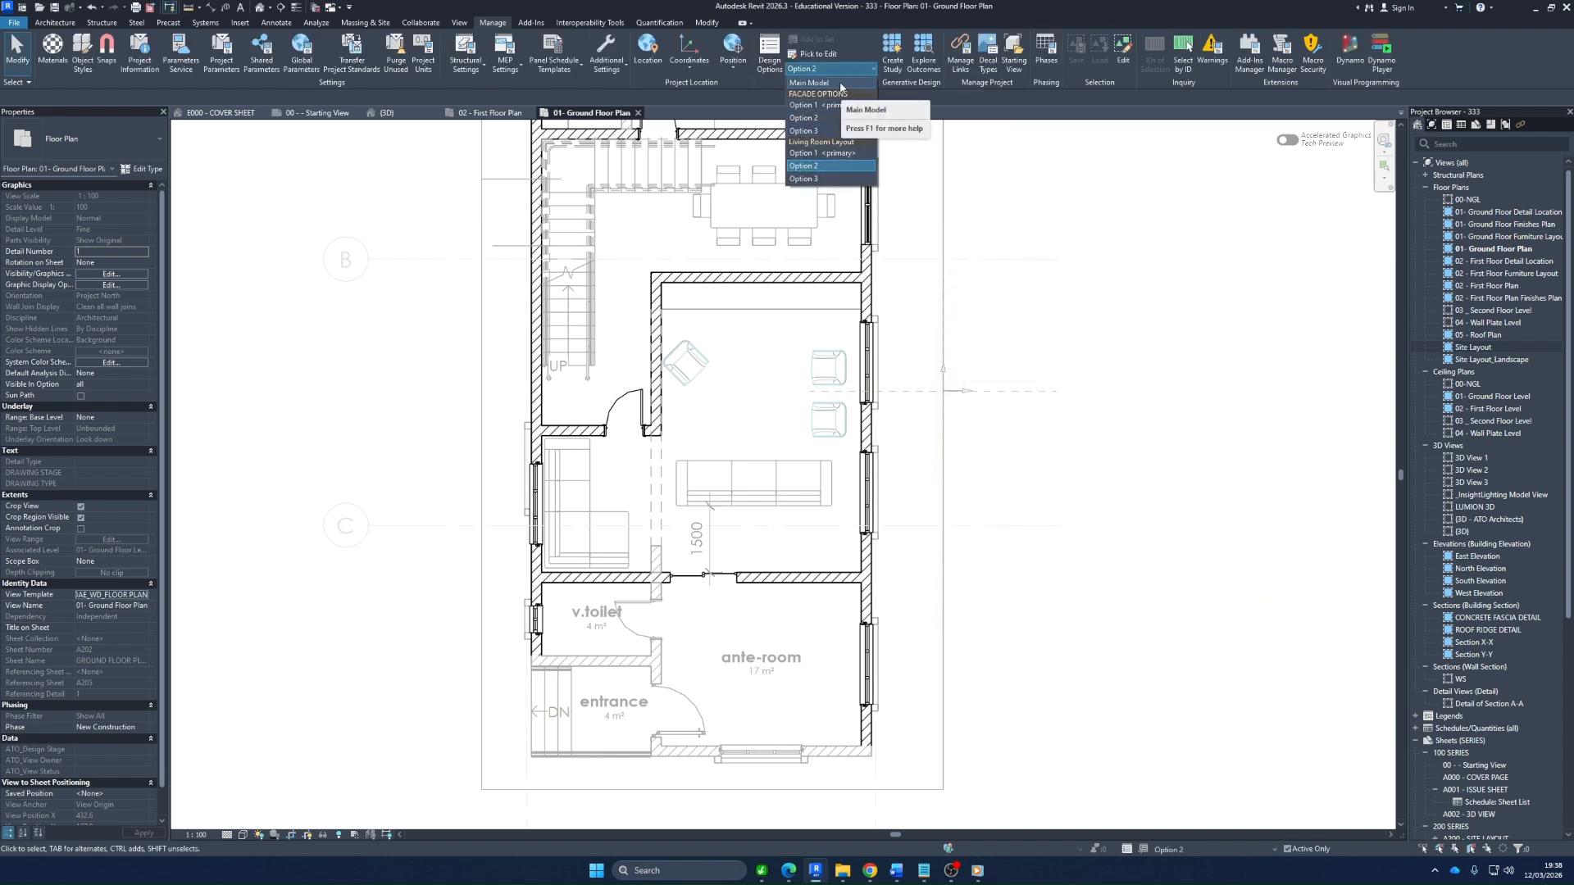
{"action": "left_click", "coordinate": [824, 84]}
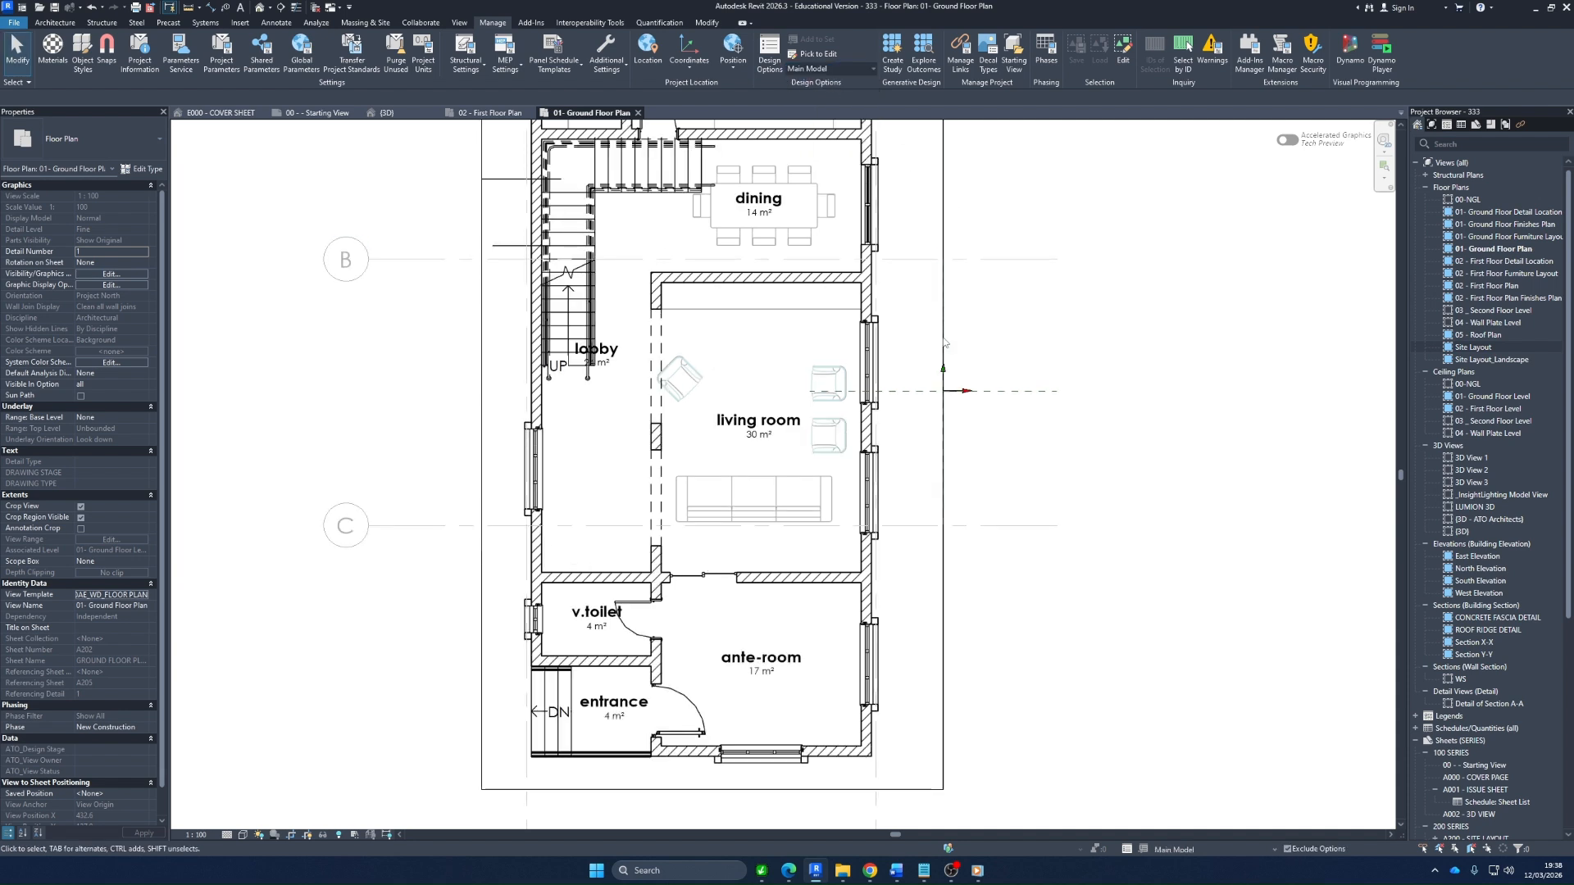
{"action": "left_click", "coordinate": [769, 51]}
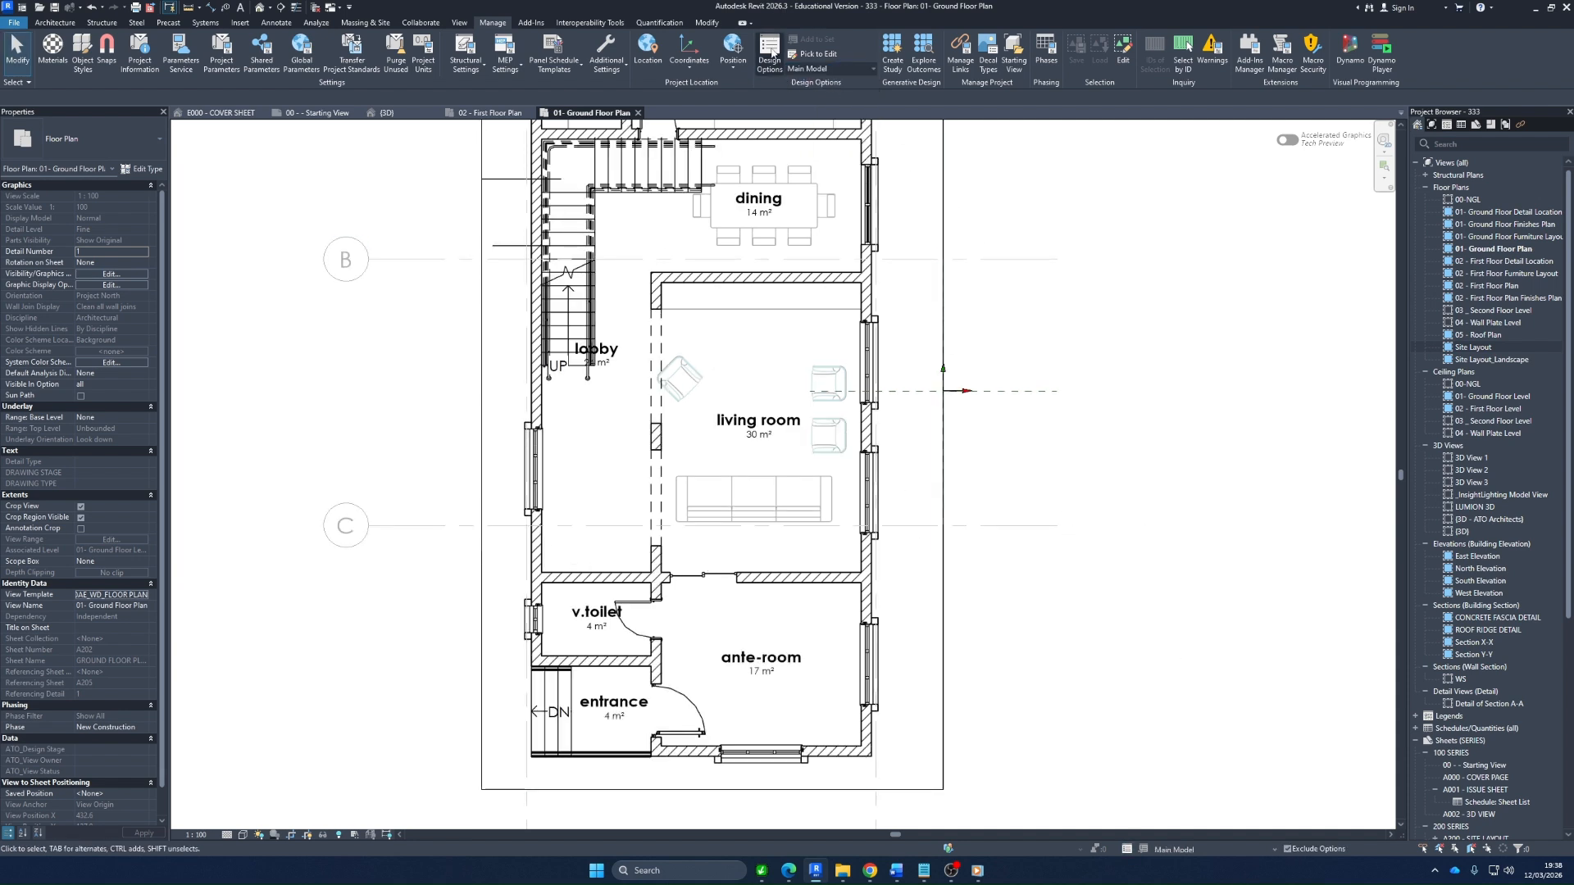
{"action": "left_click_drag", "start_coordinate": [1077, 297], "coordinate": [1094, 296]}
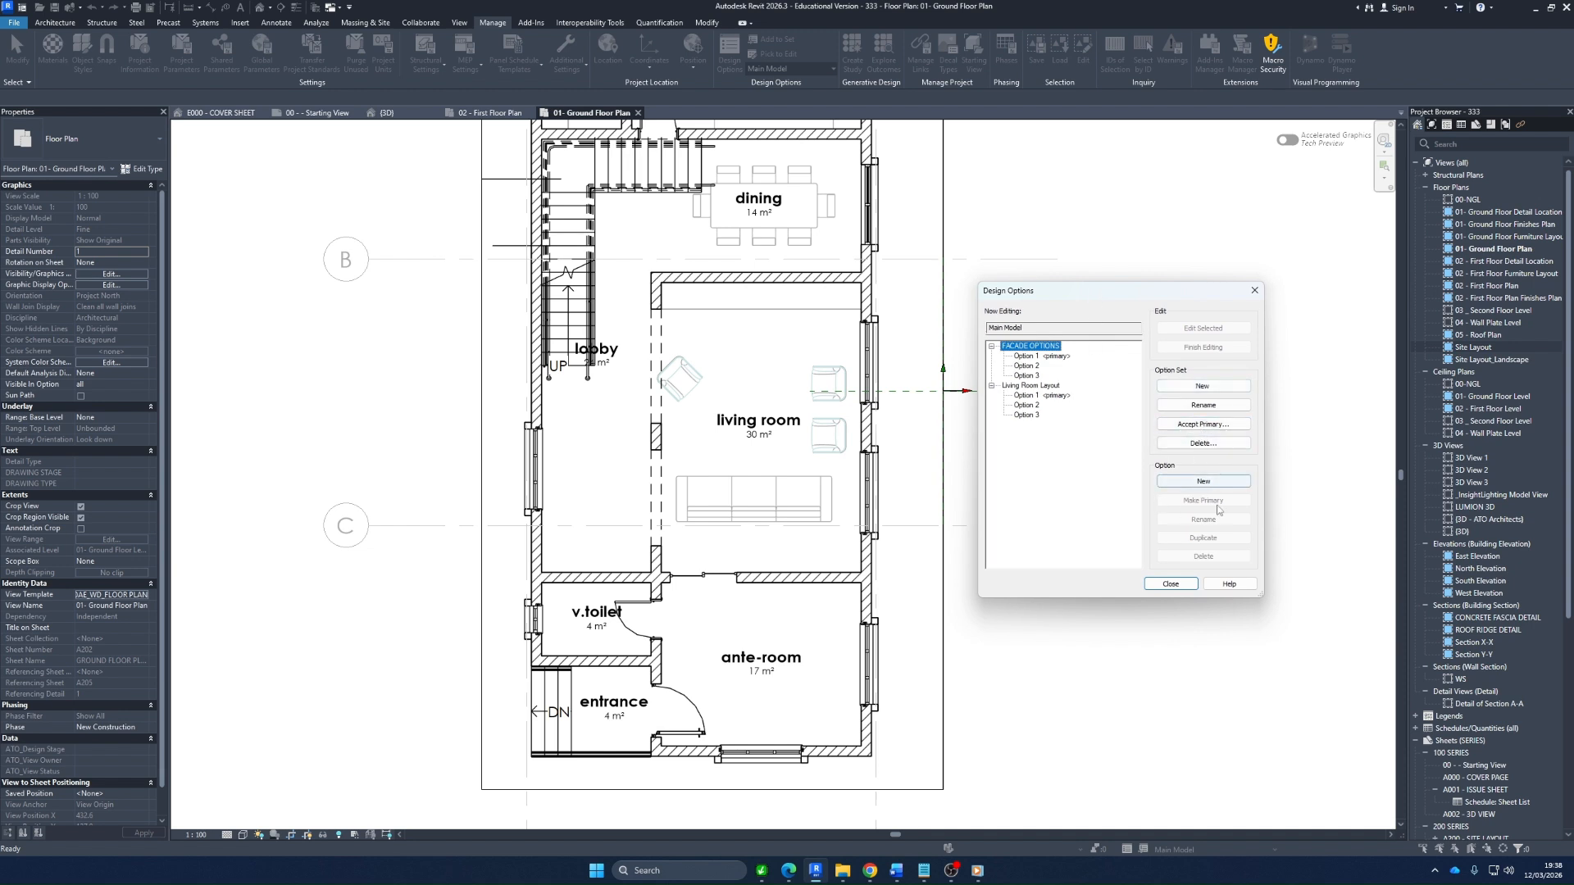
{"action": "left_click", "coordinate": [1026, 405]}
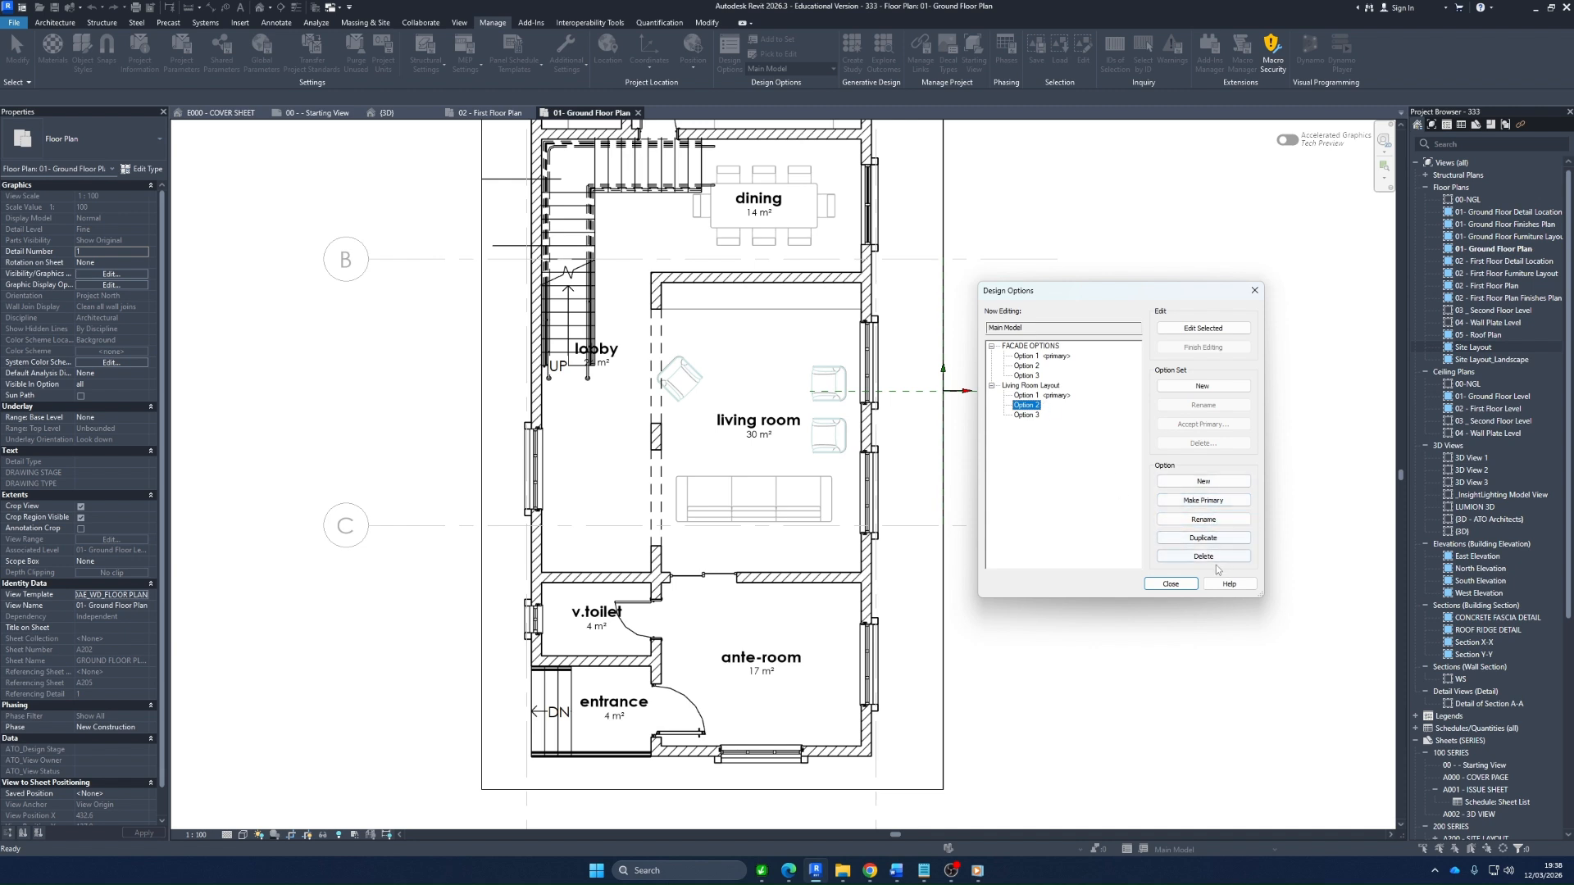
{"action": "left_click", "coordinate": [1209, 501]}
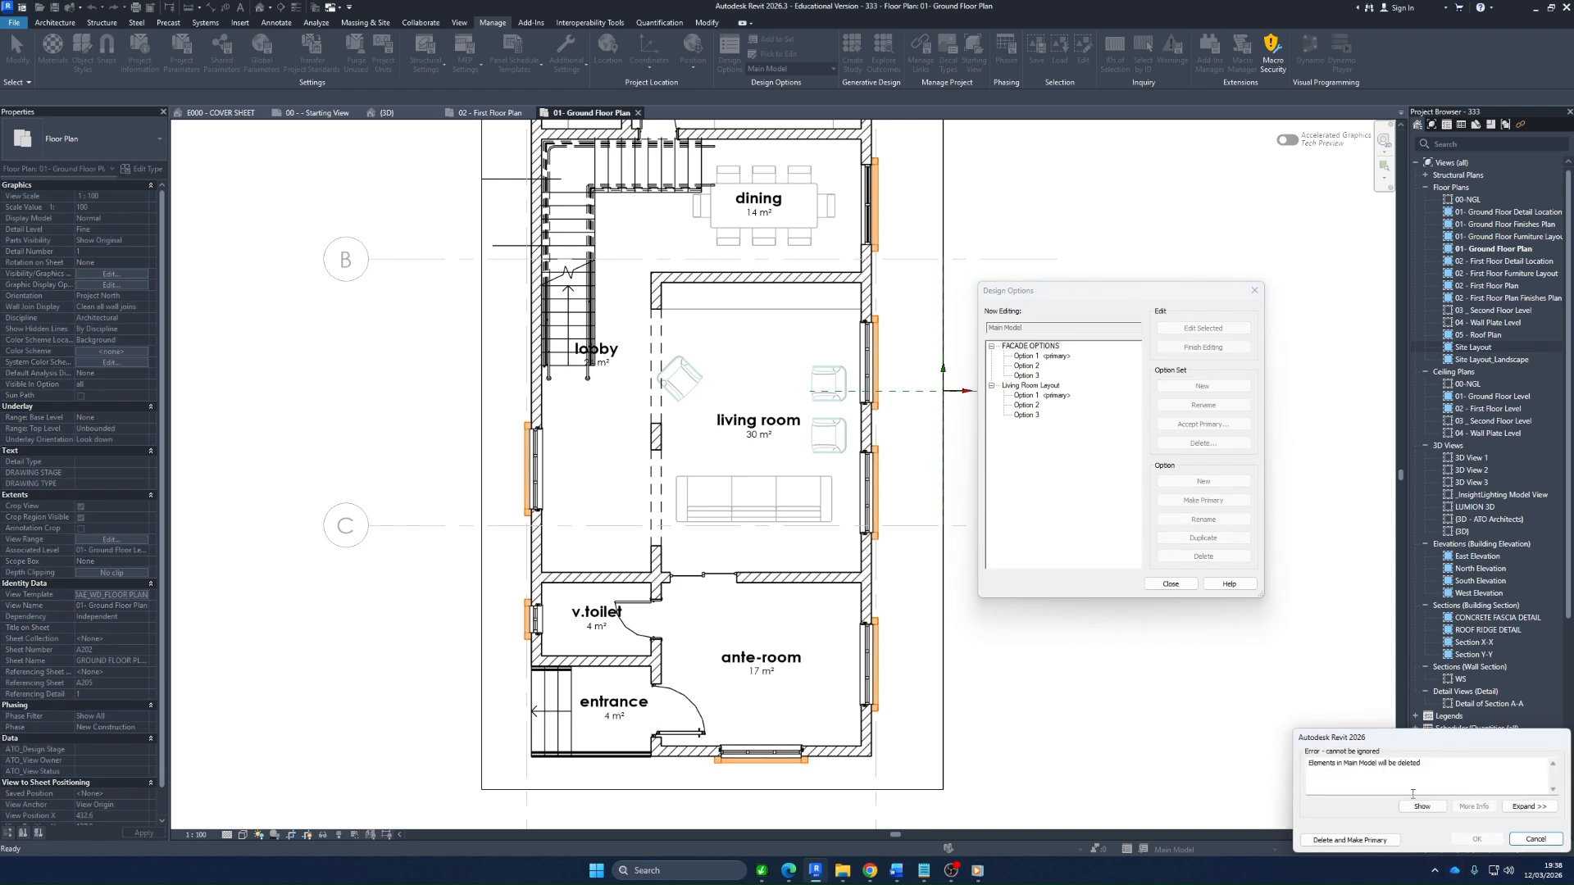
{"action": "left_click", "coordinate": [1350, 841]}
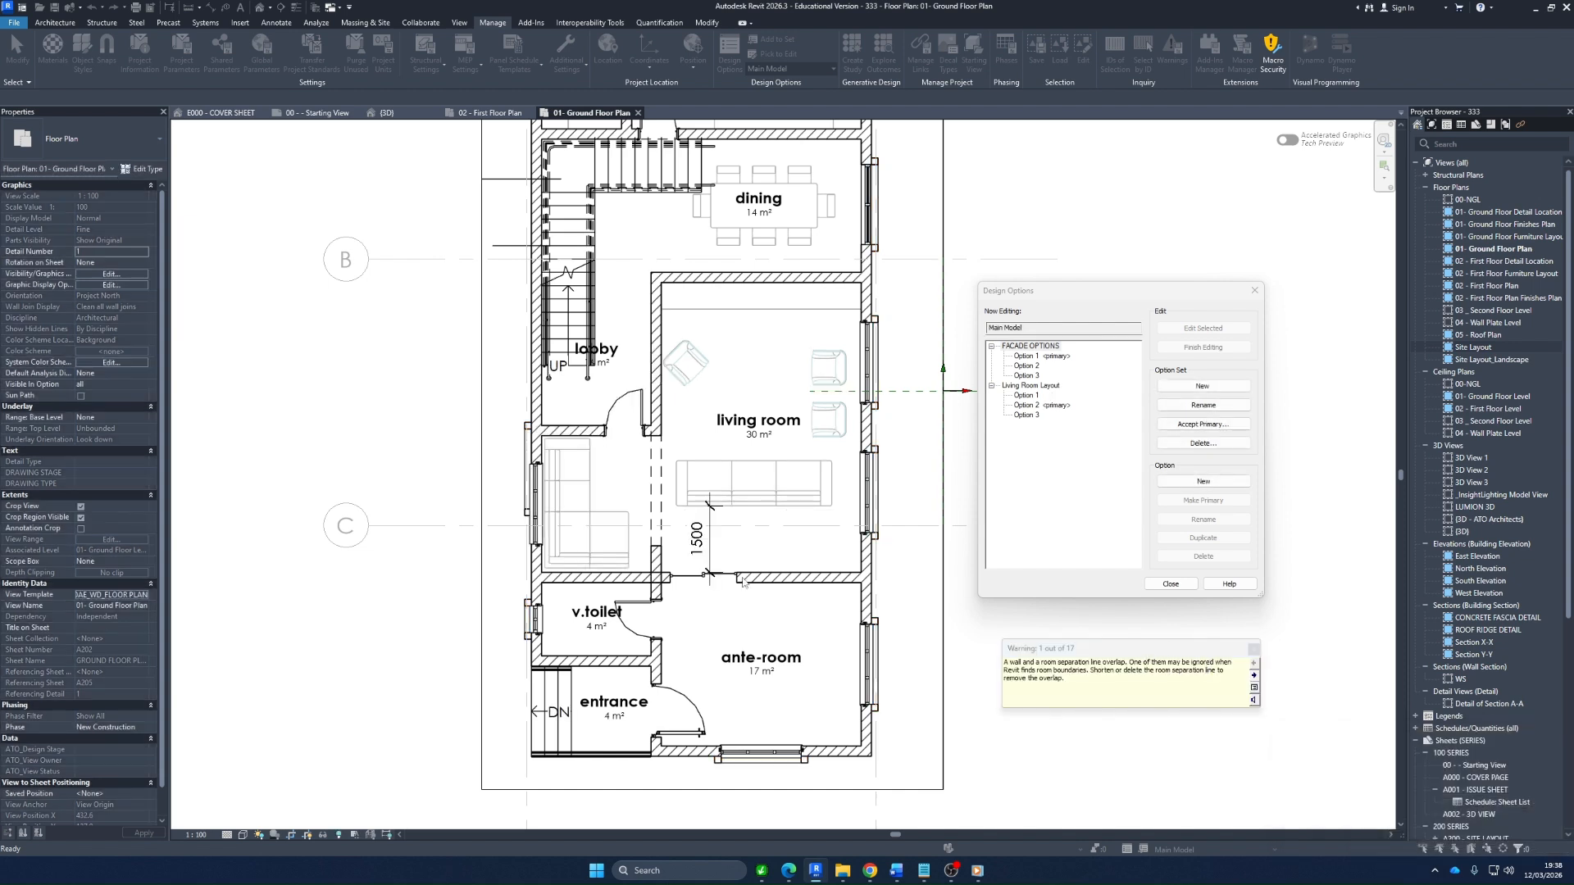
{"action": "left_click", "coordinate": [1252, 650]}
{"action": "left_click", "coordinate": [1171, 584]}
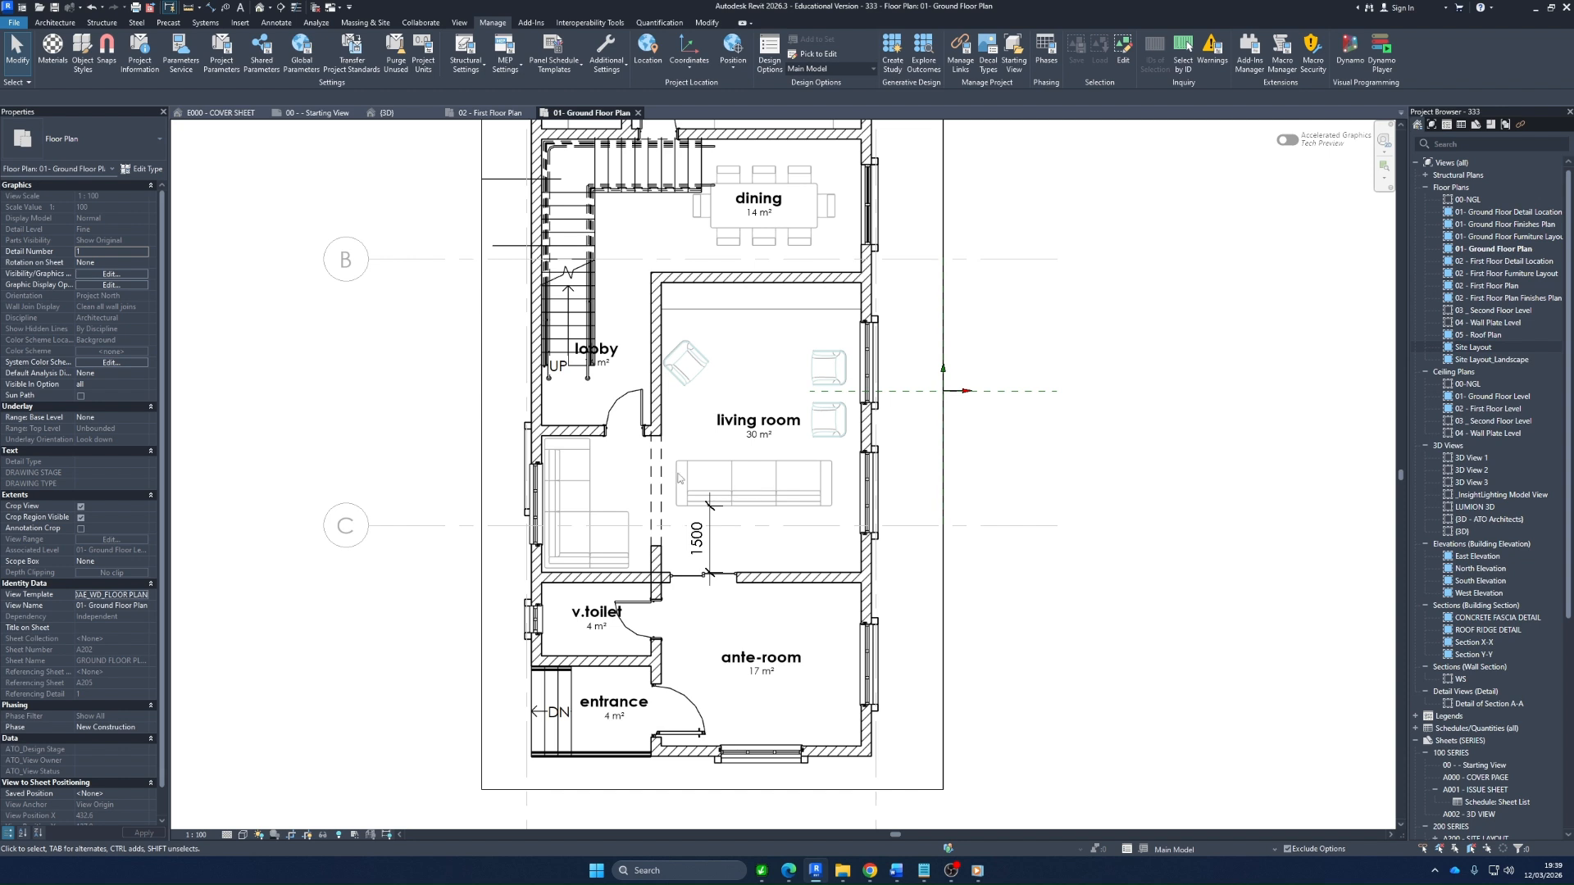
View Living Room Layout Option 1 as the active option, and return to the main model
{"action": "left_click", "coordinate": [1240, 857]}
{"action": "left_click", "coordinate": [1191, 816]}
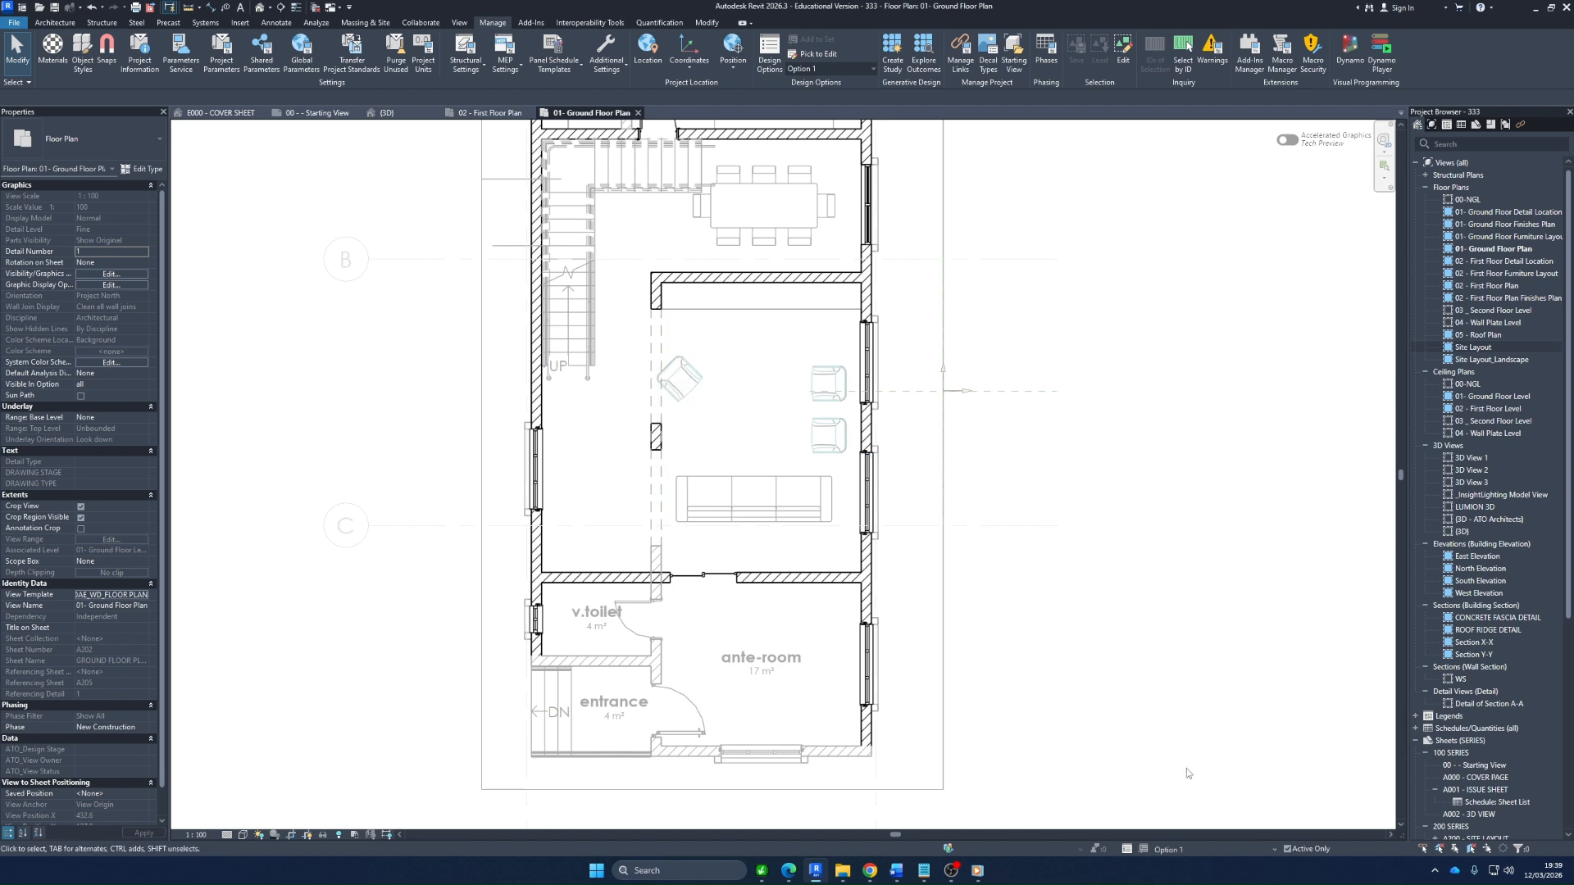
{"action": "left_click", "coordinate": [1198, 850]}
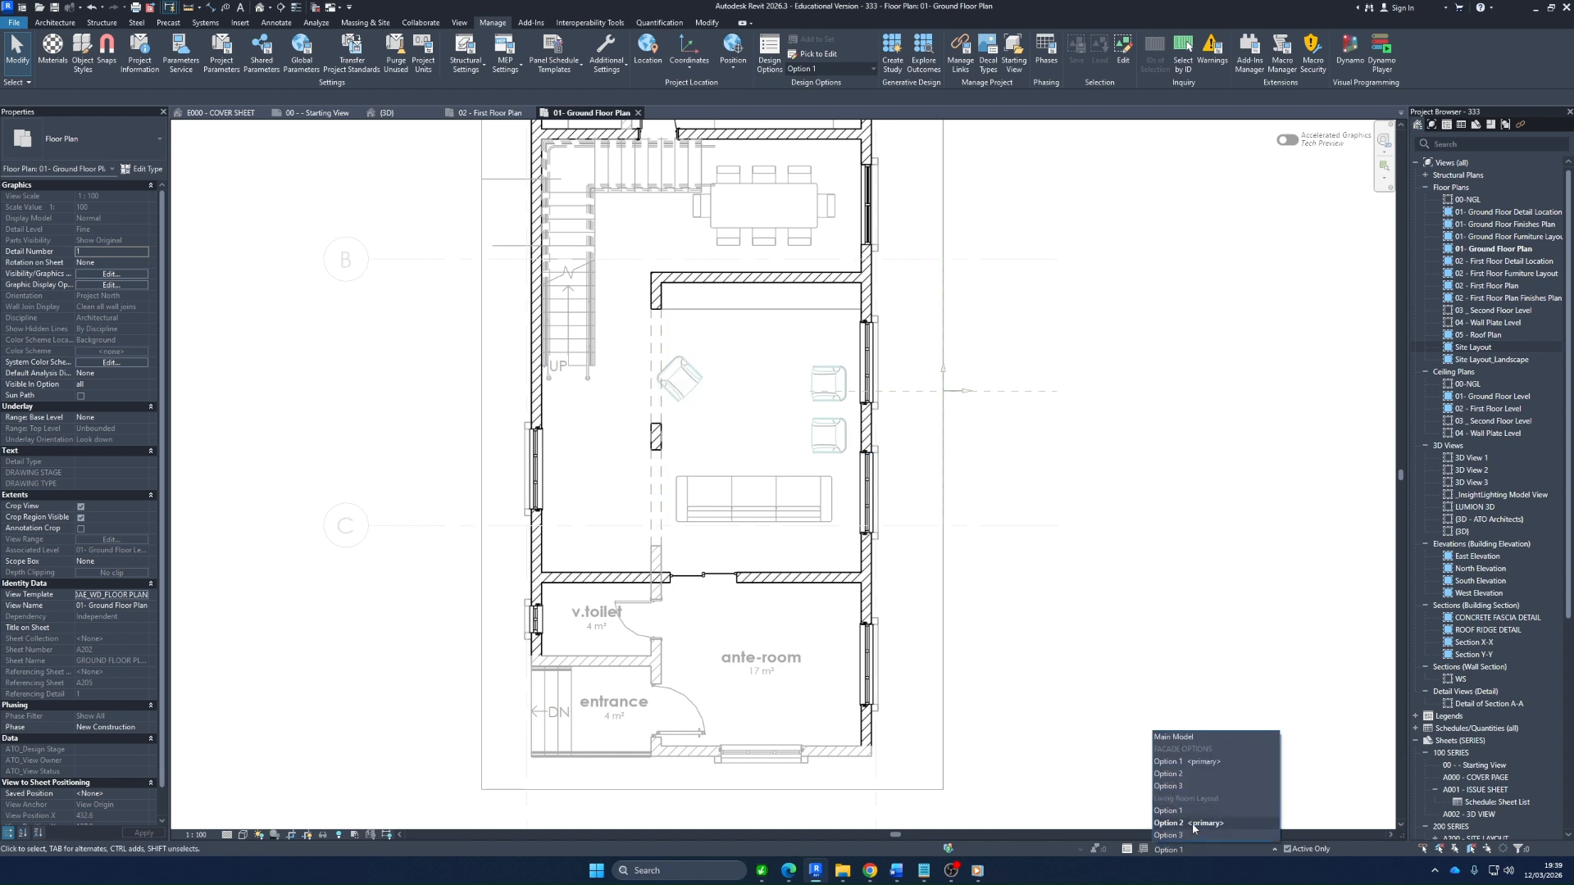
{"action": "left_click", "coordinate": [1173, 736]}
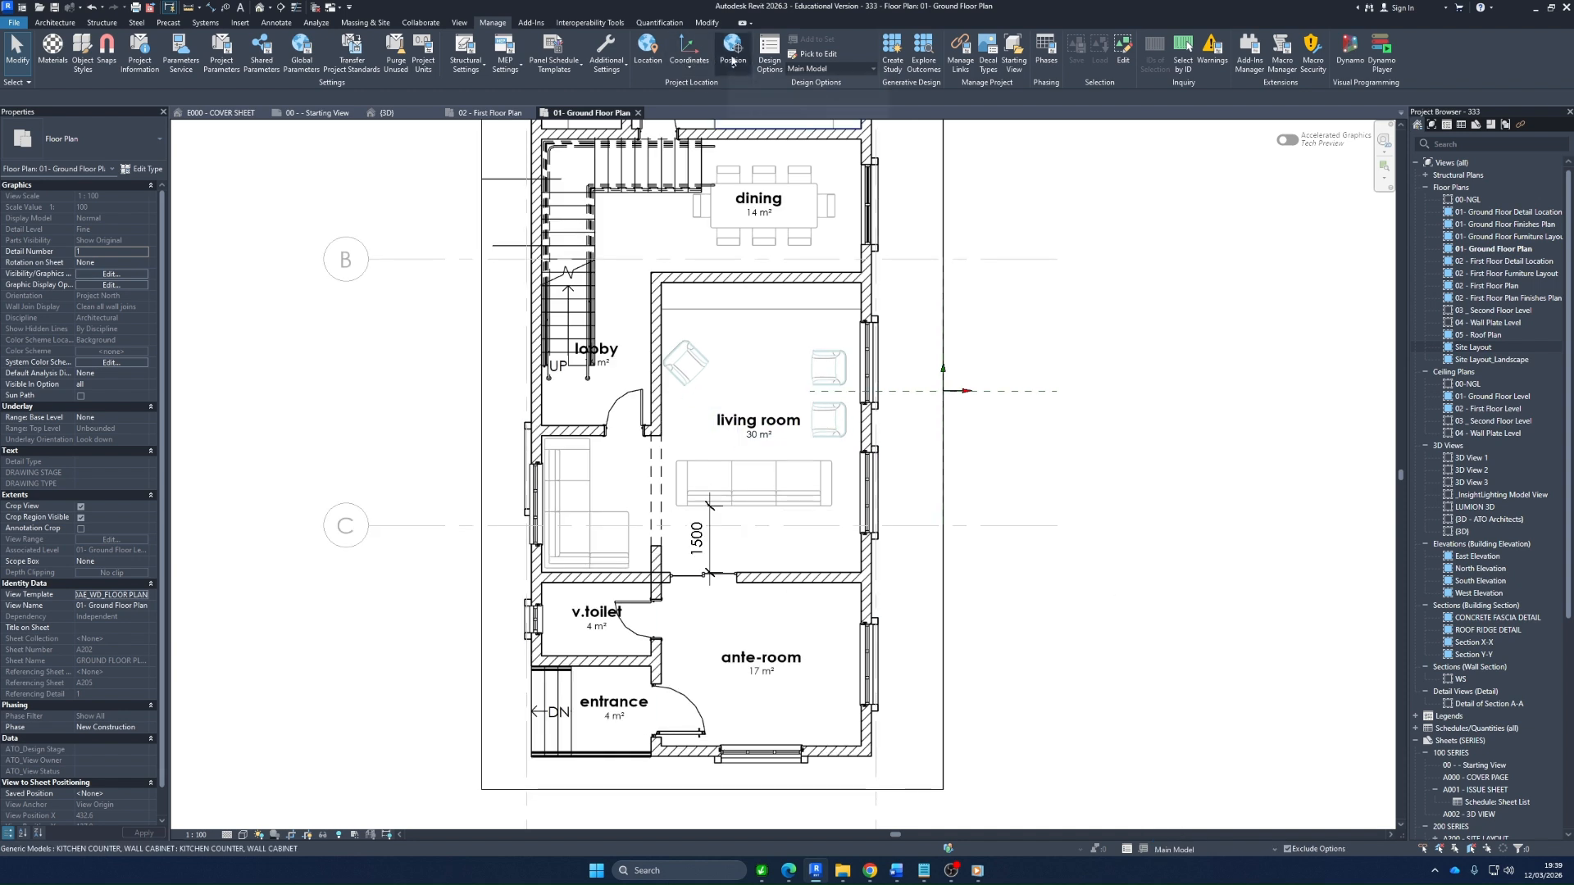
Review the design option commands available for Living Room Layout Option 3
{"action": "left_click", "coordinate": [769, 50]}
{"action": "left_click", "coordinate": [1019, 415]}
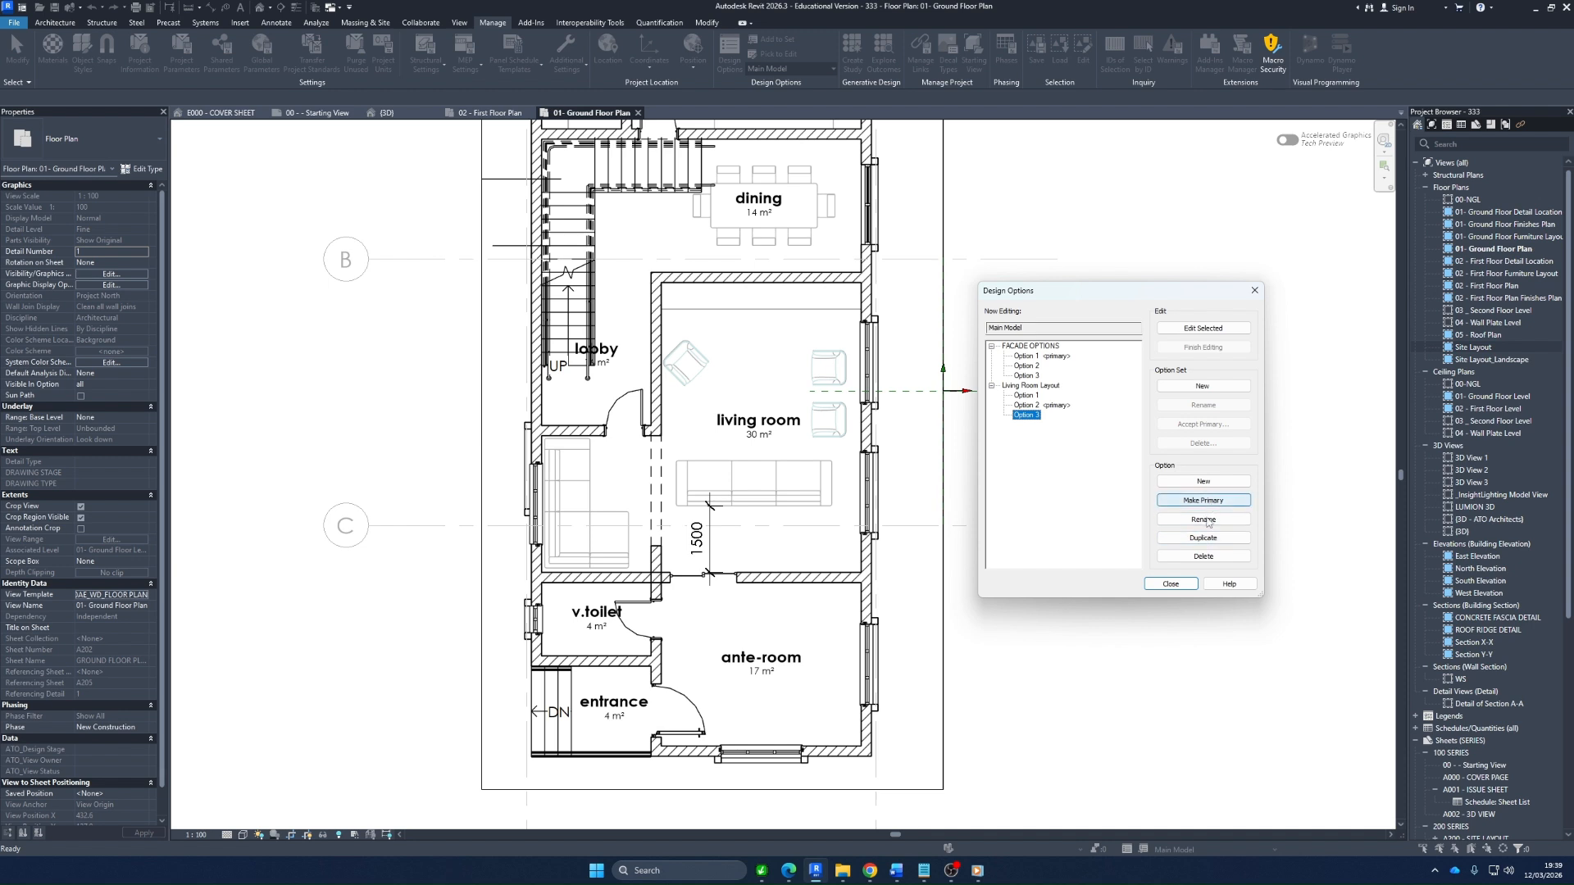
{"action": "left_click", "coordinate": [1171, 585]}
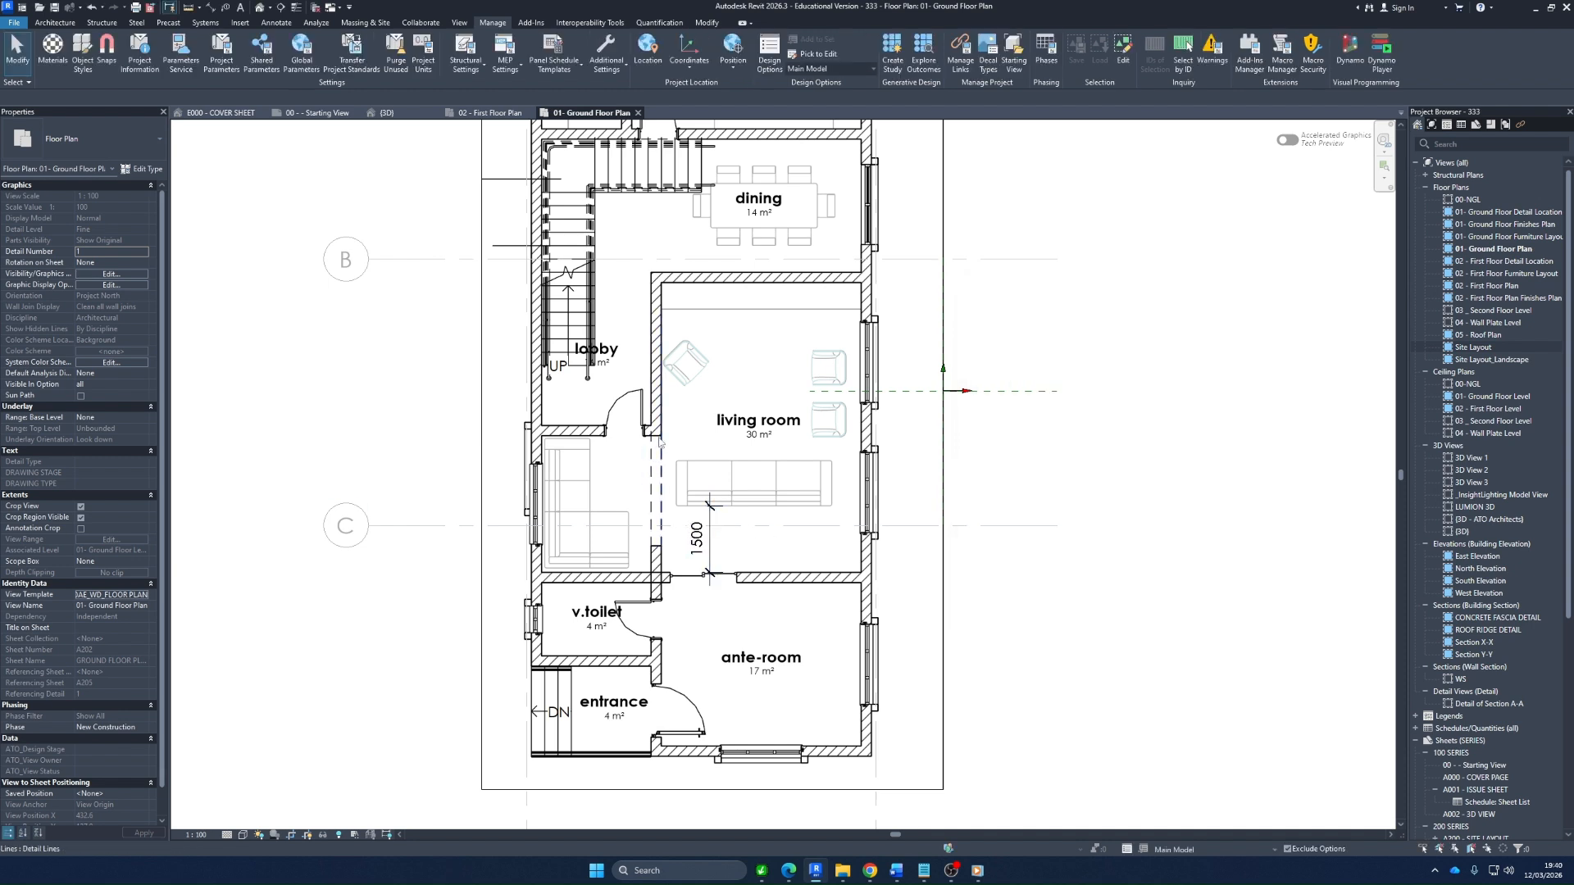
Delete the dashed overhead detail lines across the opening between the living room and the corner sofa area
{"action": "scroll", "coordinate": [680, 480], "scroll_direction": "up", "scroll_amount": 2}
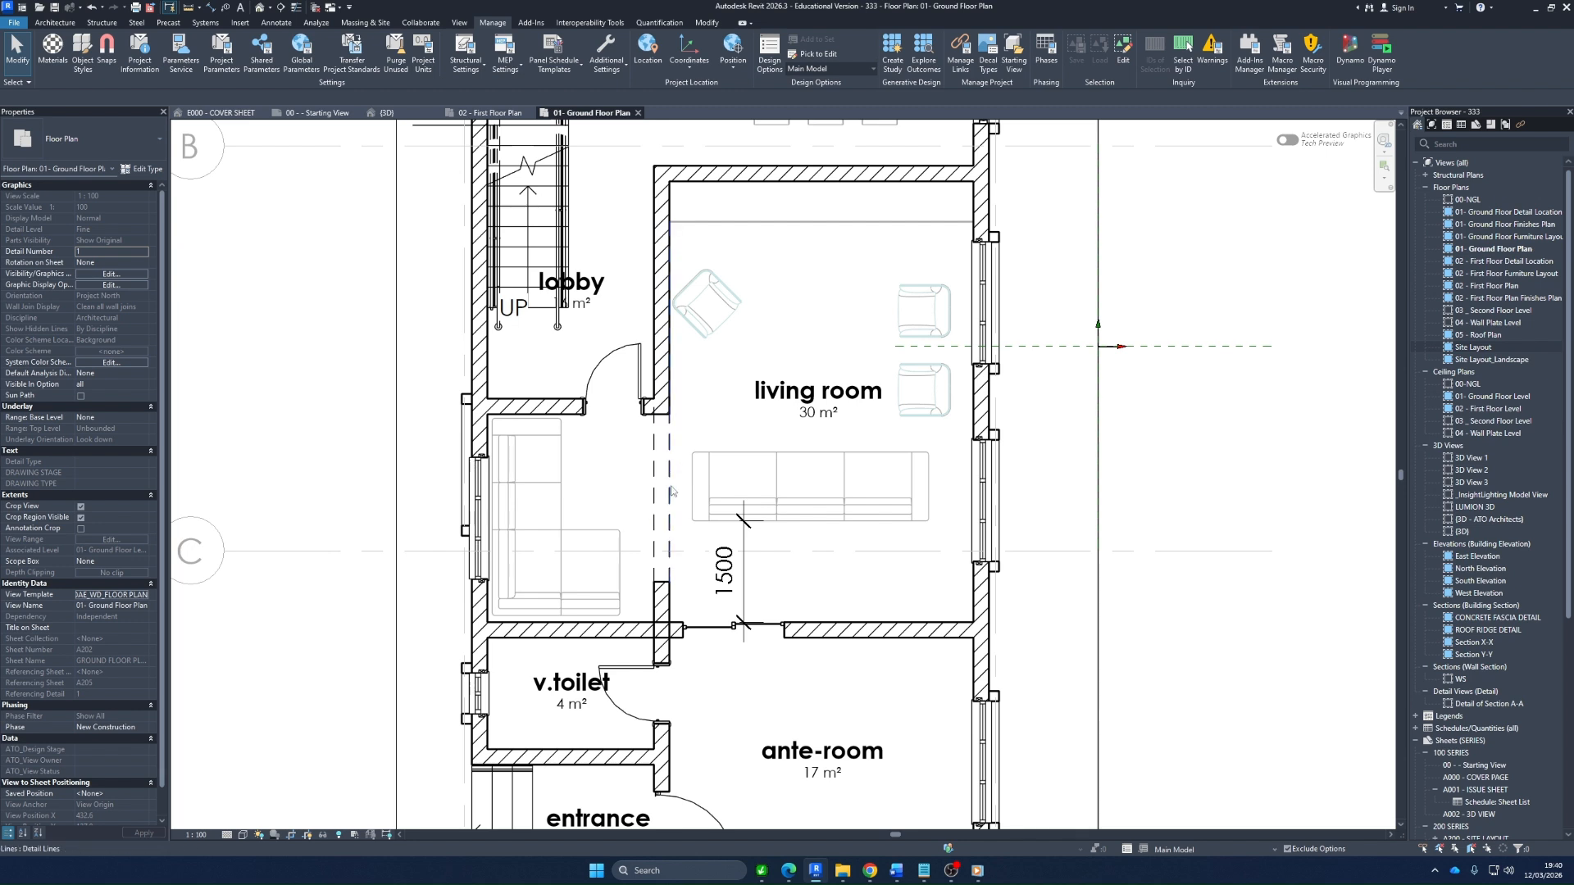
{"action": "left_click", "coordinate": [669, 467]}
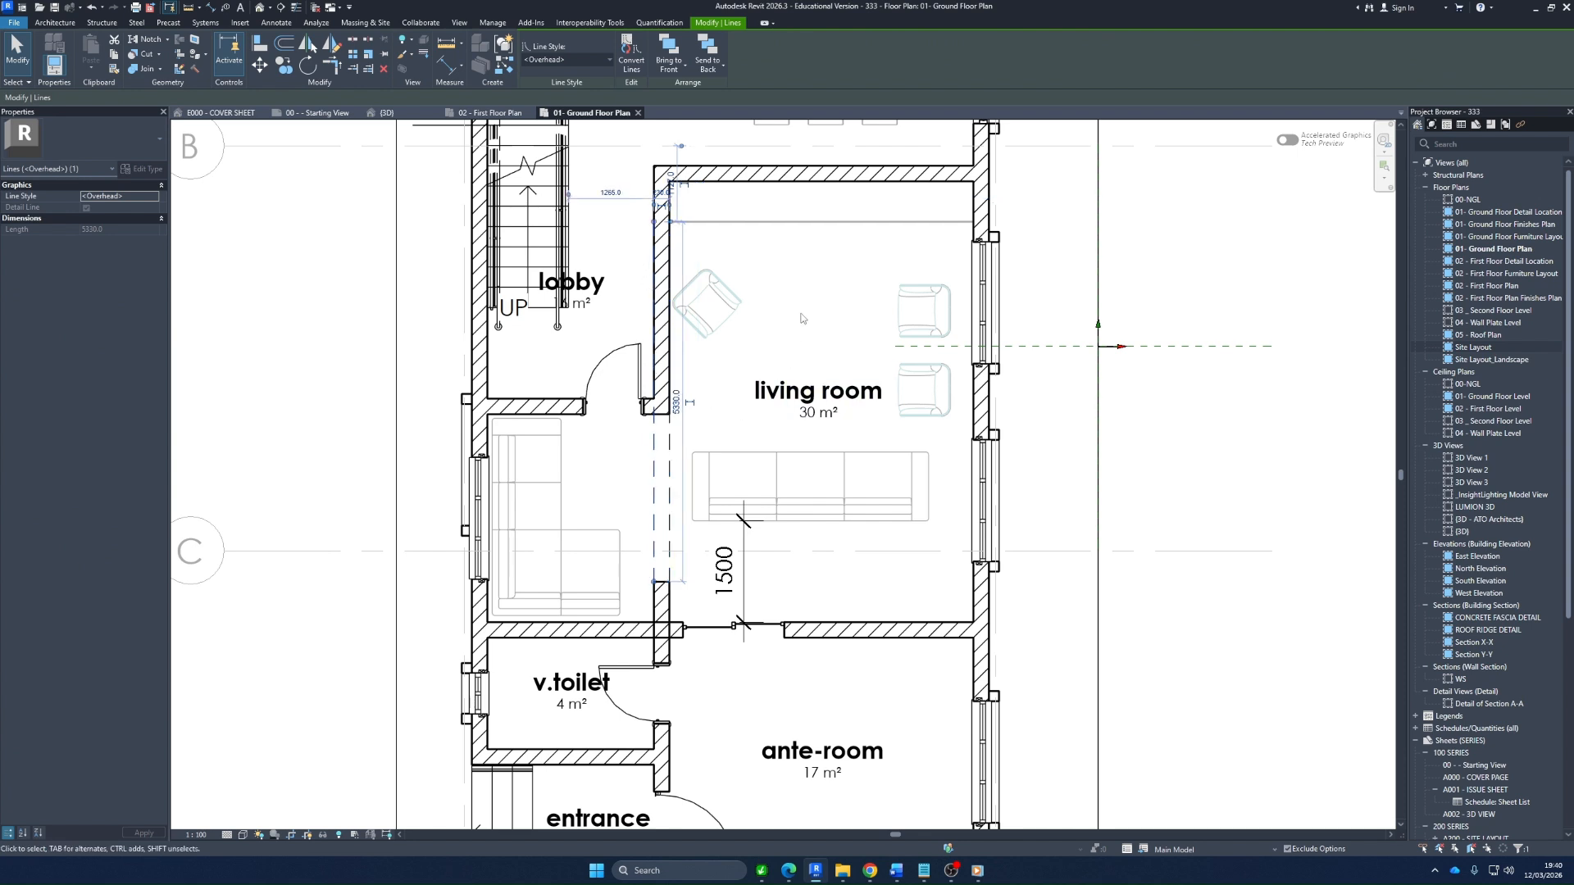
{"action": "left_click", "coordinate": [620, 485]}
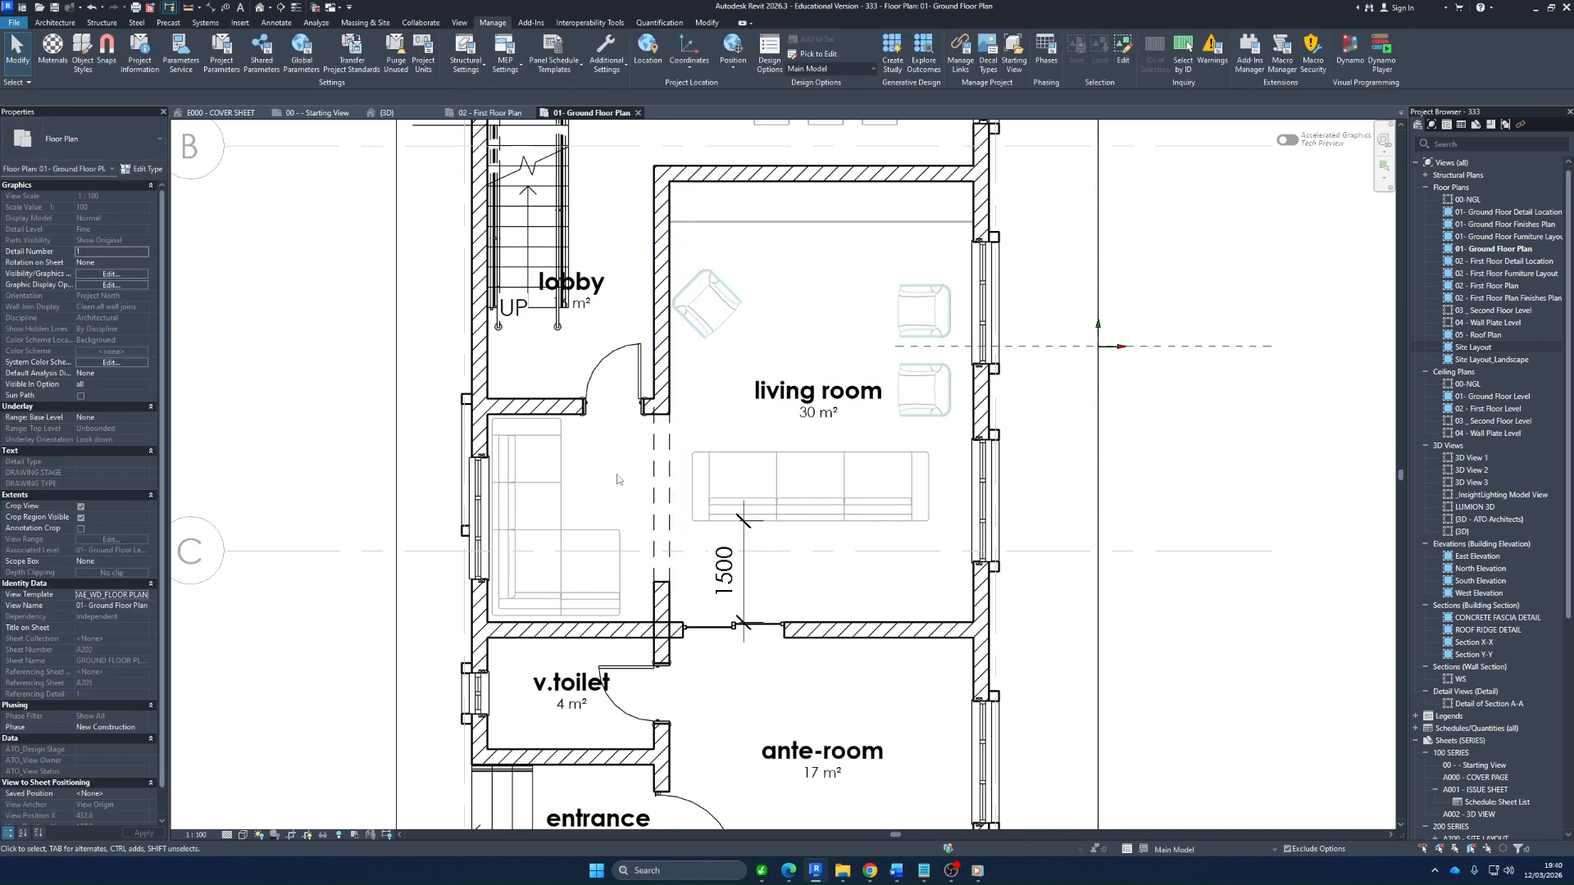
{"action": "left_click", "coordinate": [655, 471]}
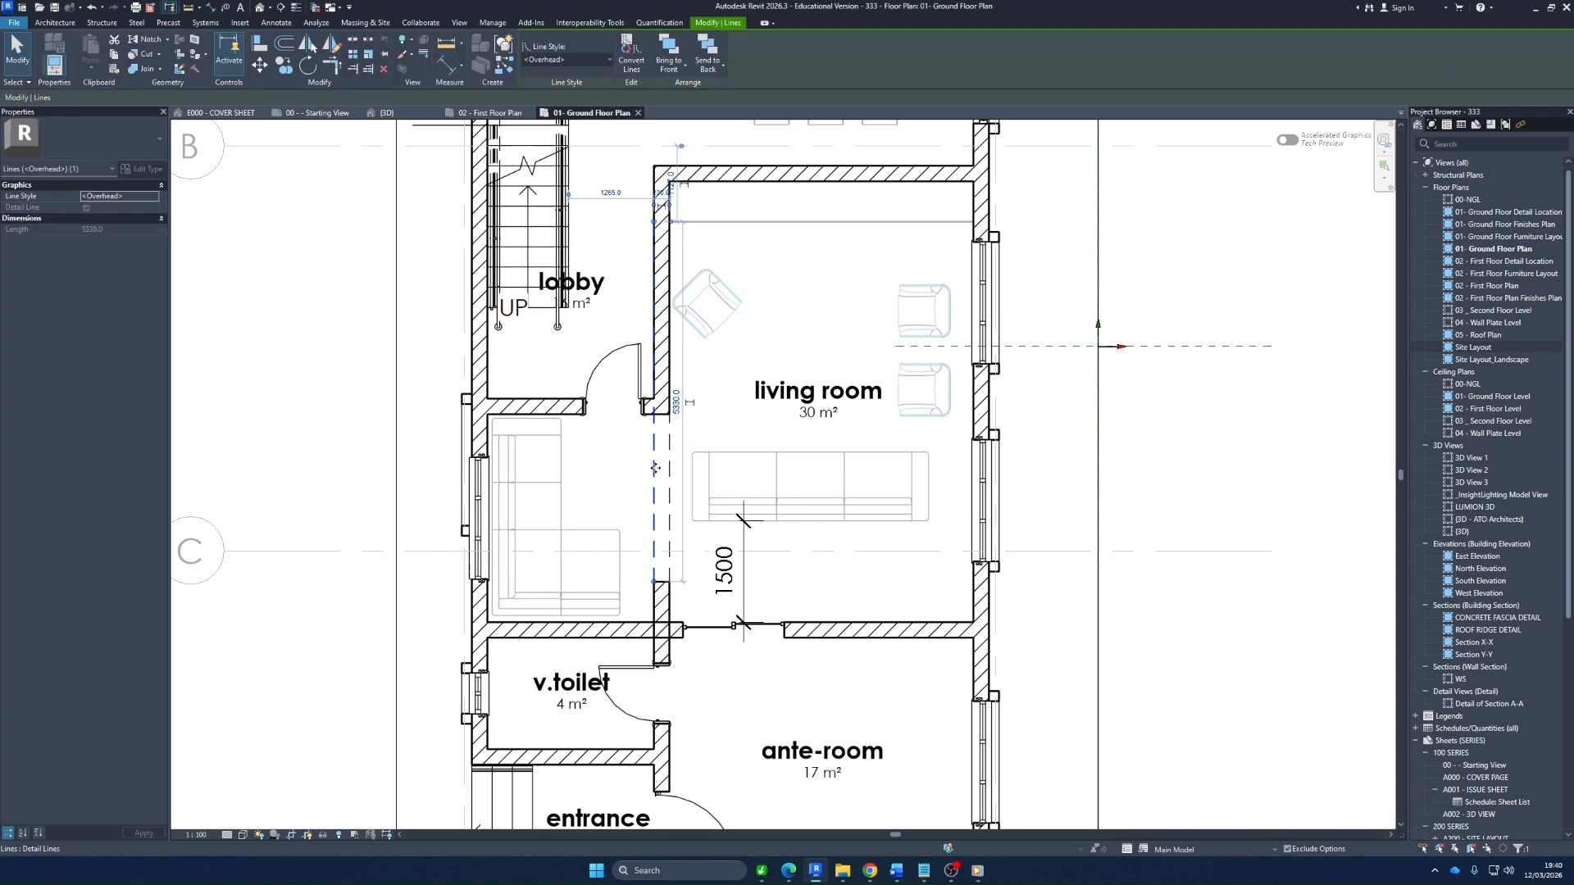
{"action": "key", "text": "Delete"}
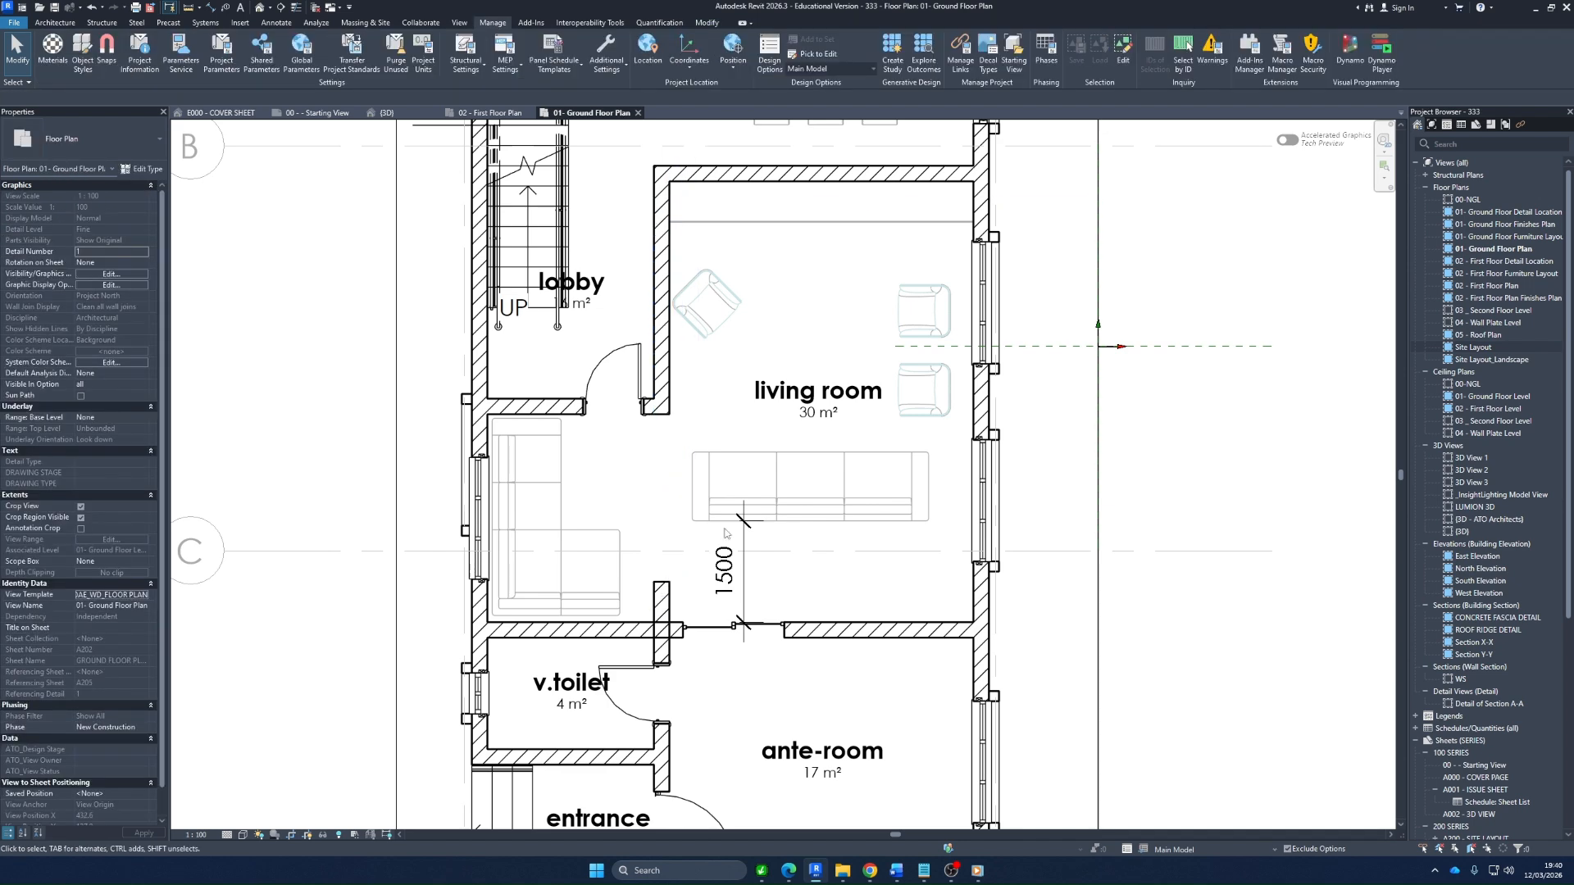
Compare the three Living Room Layout options by making Options 1, 3 and 2 active in turn, ending on Option 3
{"action": "left_click", "coordinate": [1246, 852]}
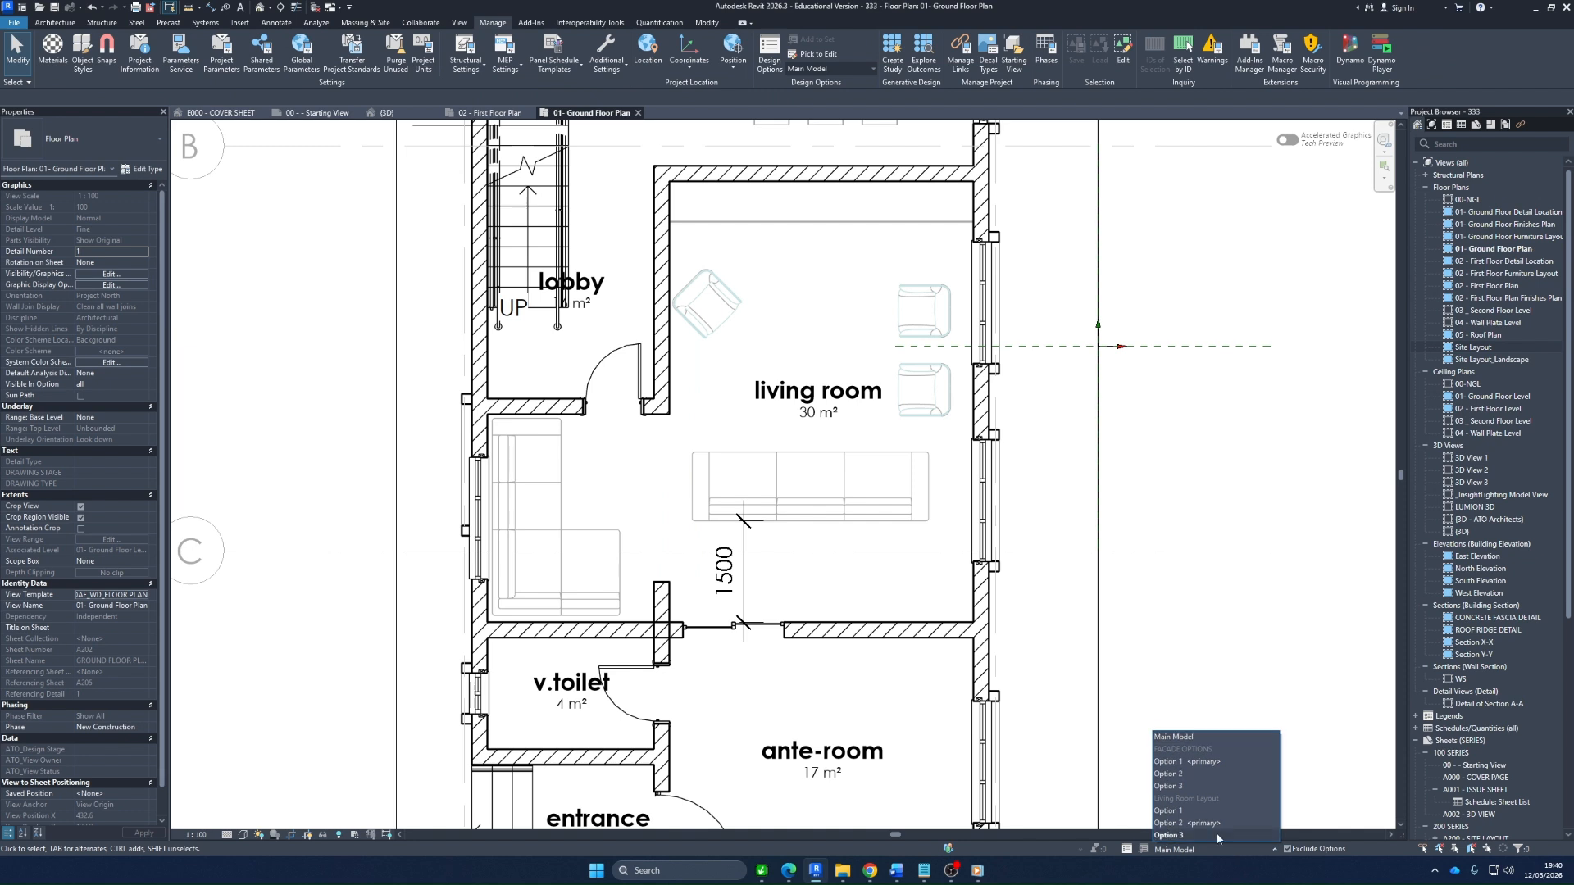
{"action": "left_click", "coordinate": [1195, 815]}
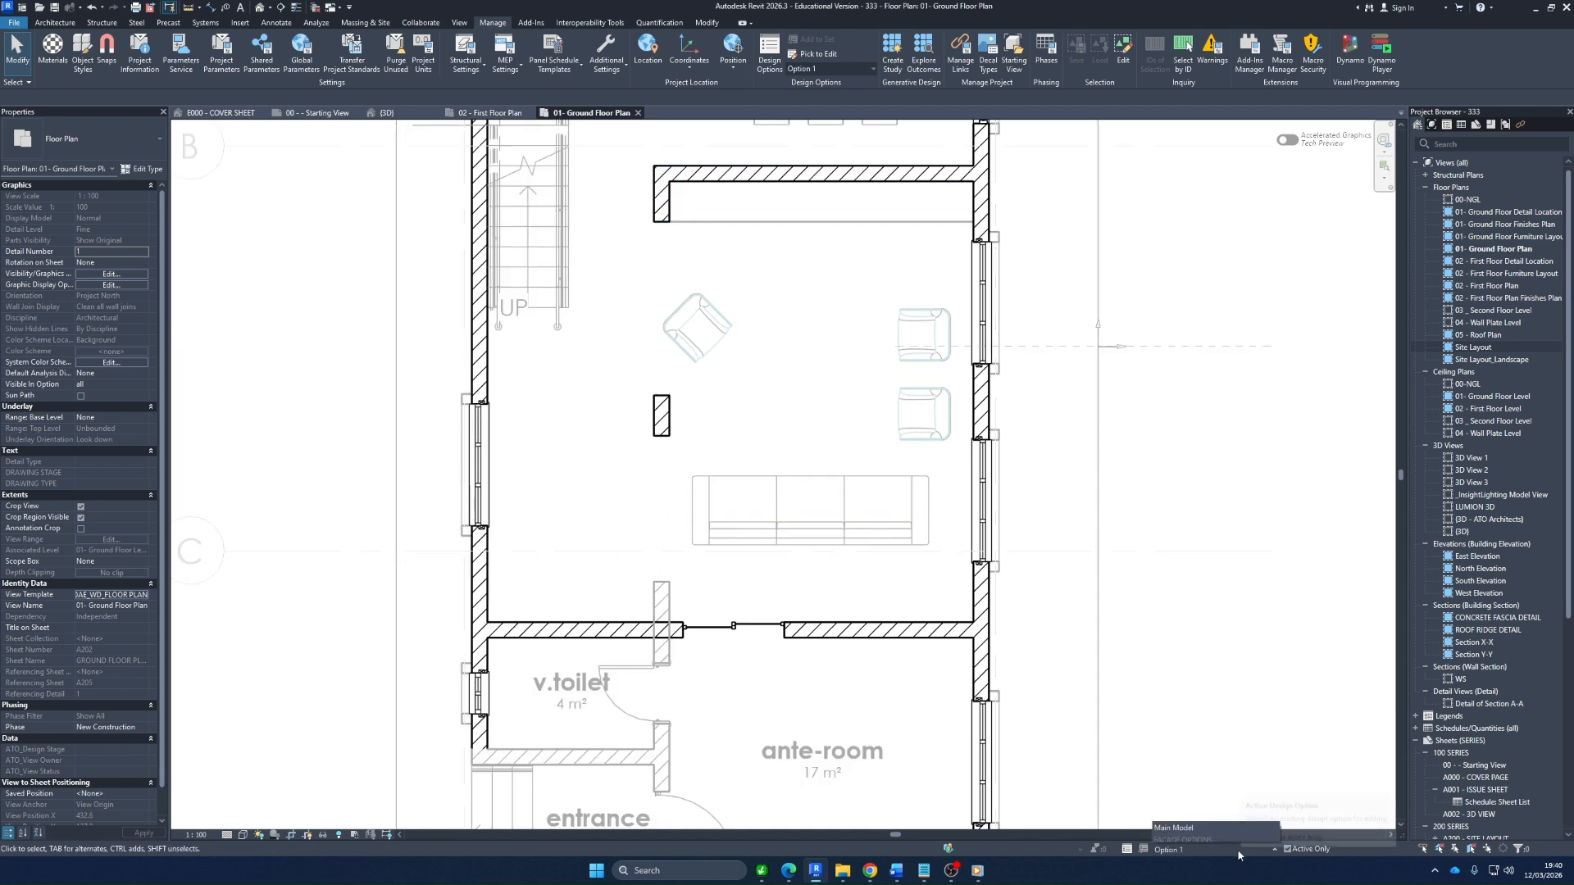
{"action": "left_click", "coordinate": [1205, 850]}
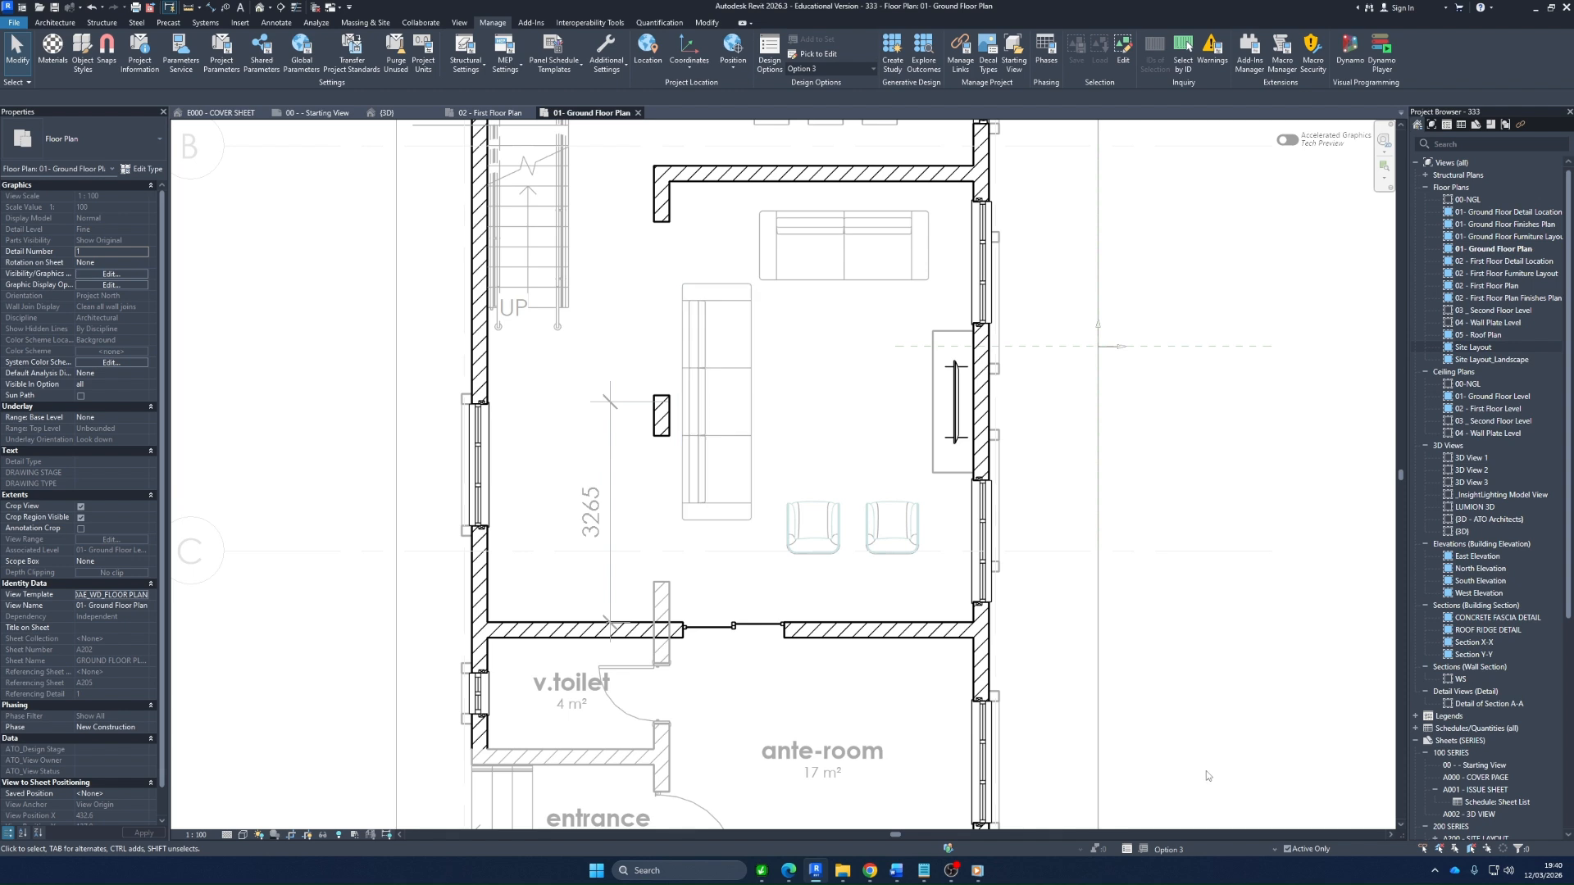
{"action": "left_click", "coordinate": [1202, 850]}
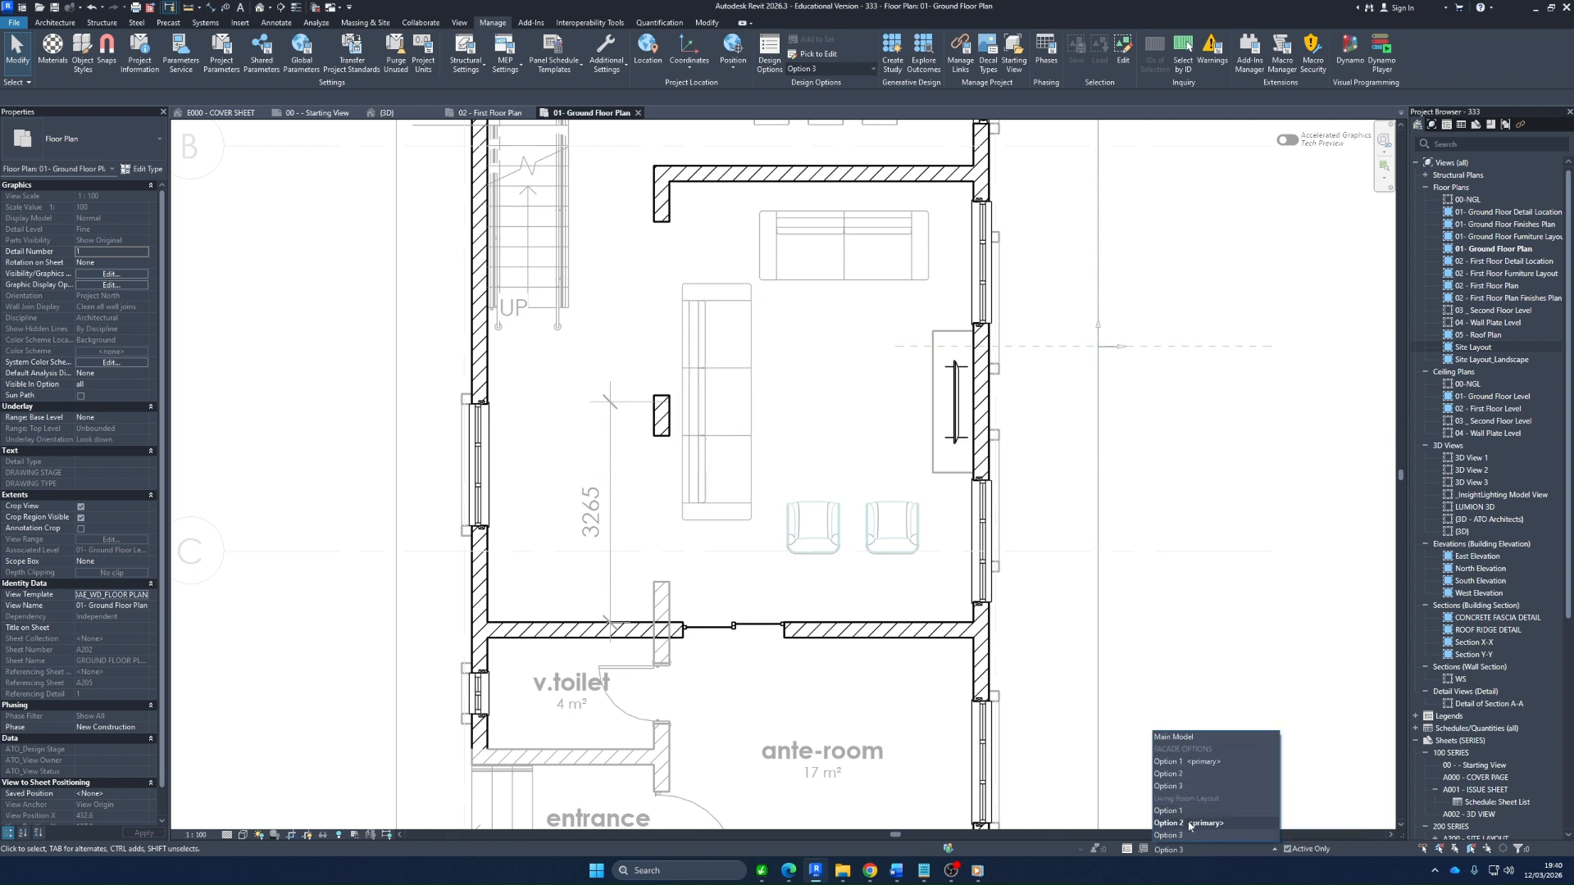
{"action": "left_click", "coordinate": [1190, 823]}
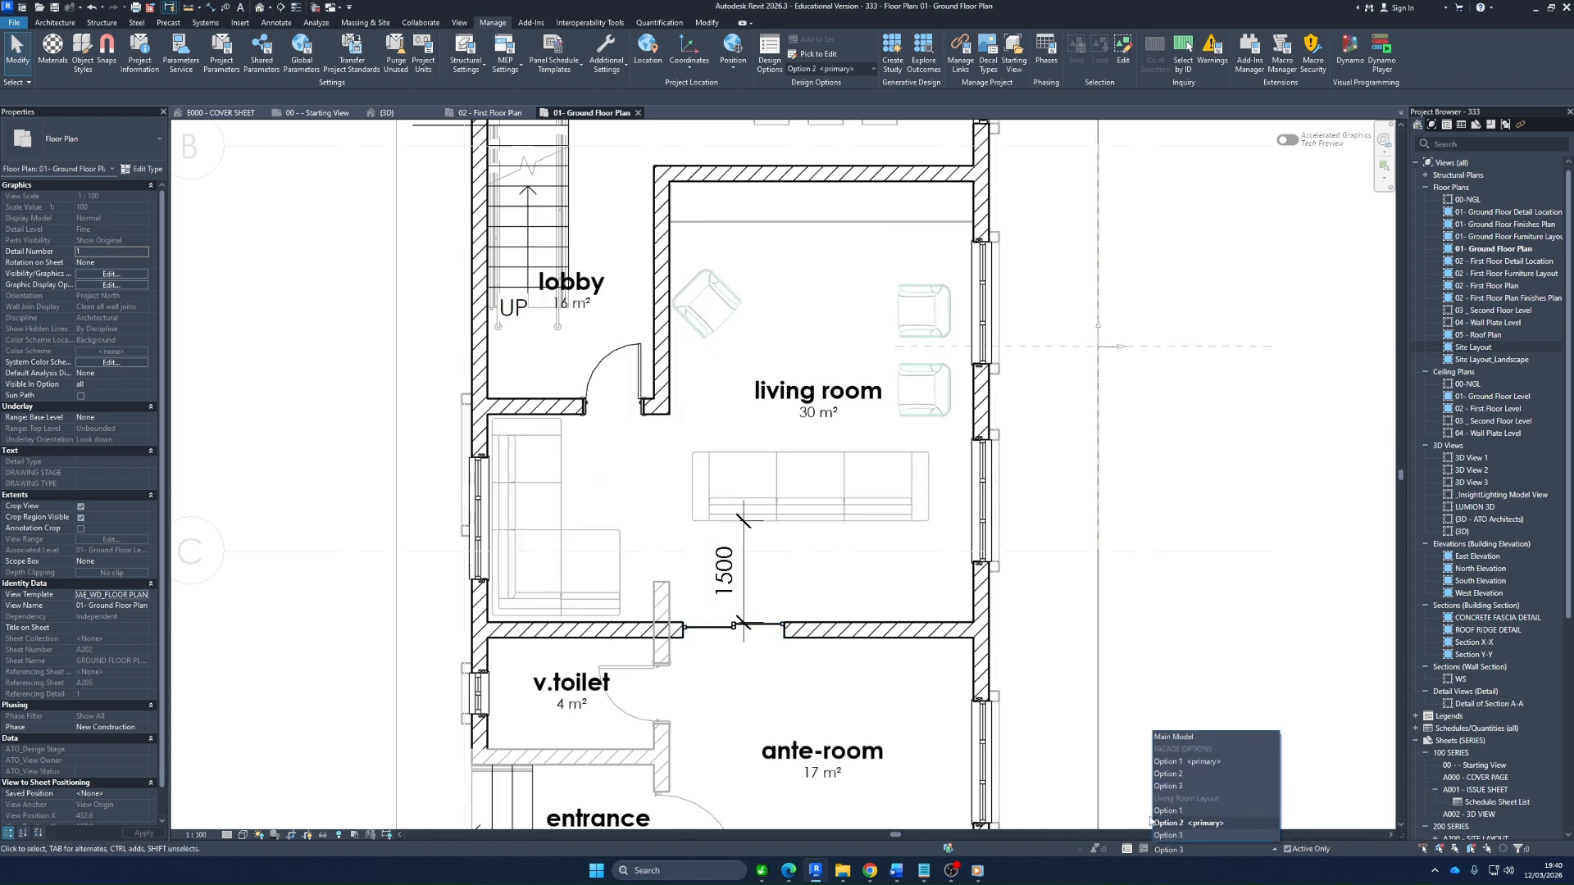
{"action": "left_click", "coordinate": [1178, 835]}
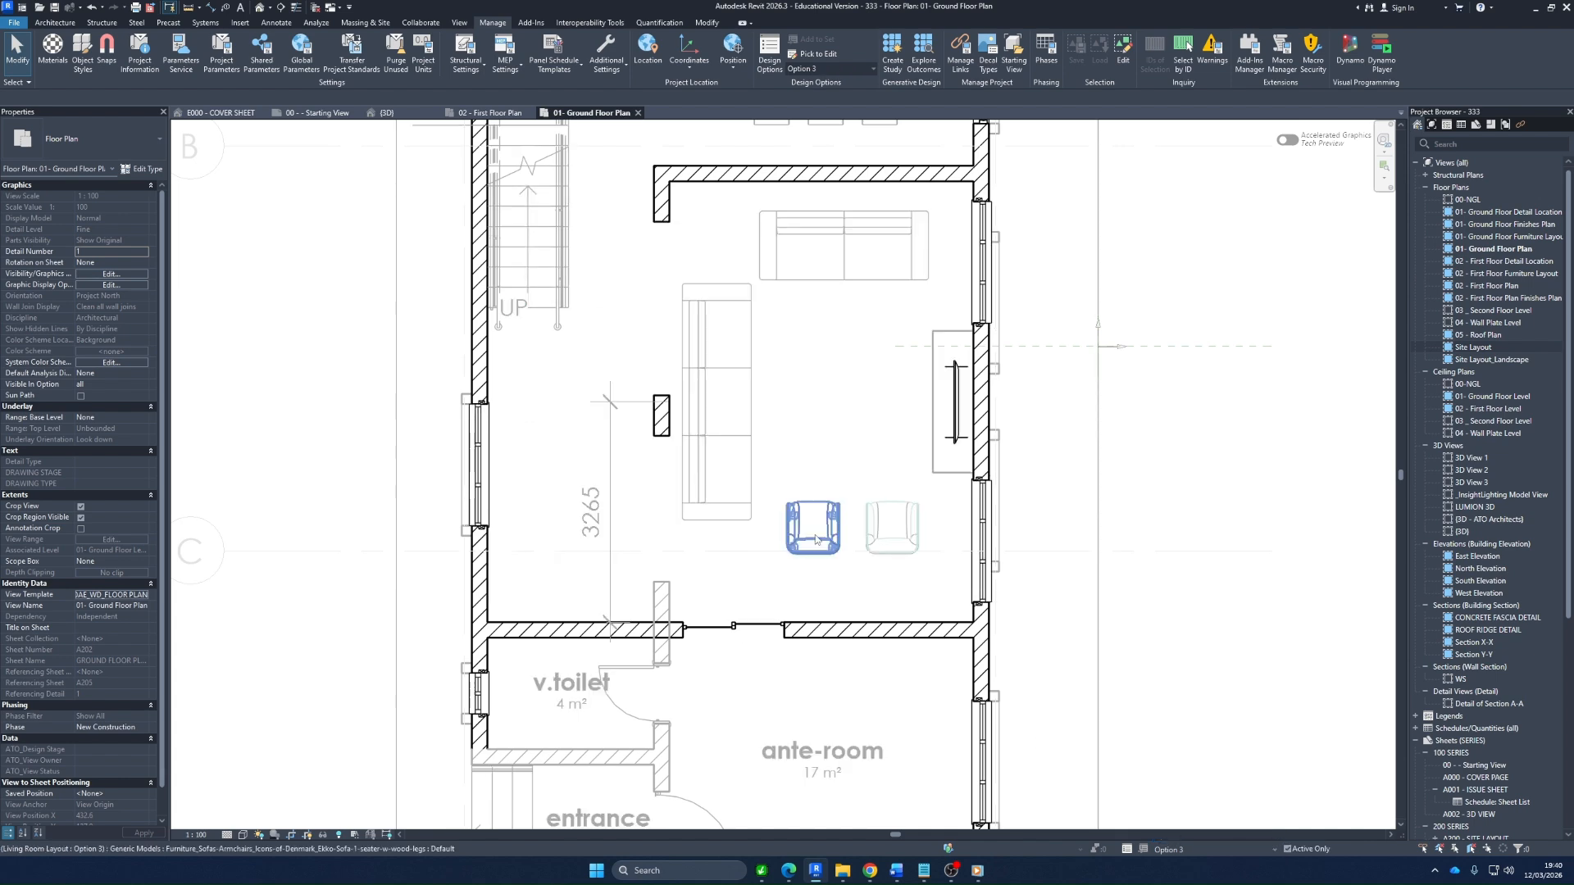
Inspect the three-seat sofa beside the wall pier and the vertical dimension in Living Room Layout Option 3
{"action": "left_click", "coordinate": [719, 376]}
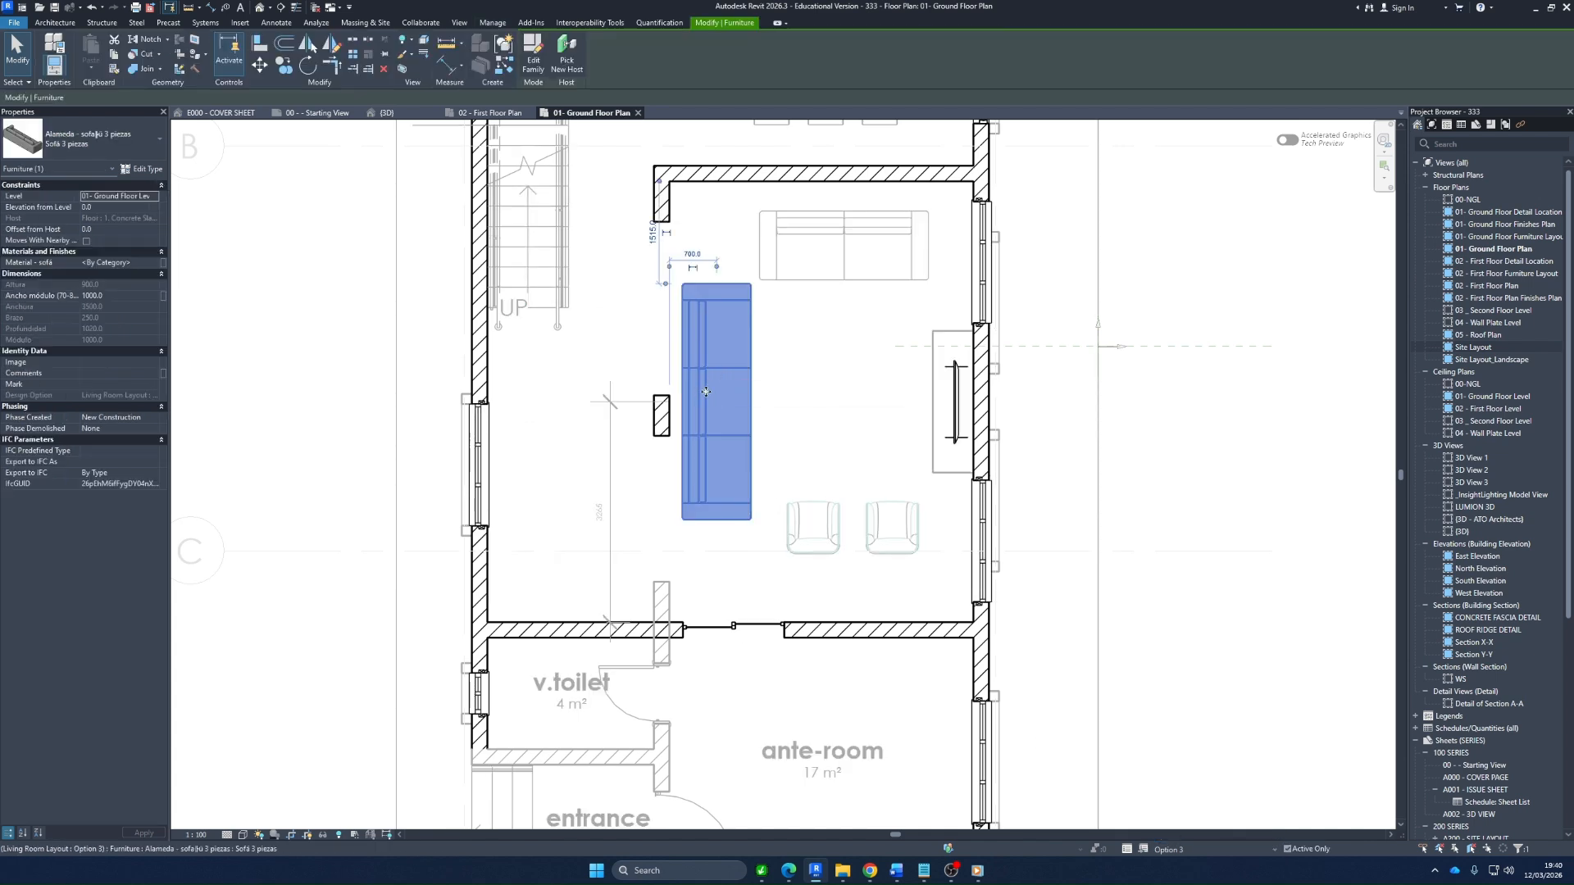
{"action": "left_click", "coordinate": [877, 411]}
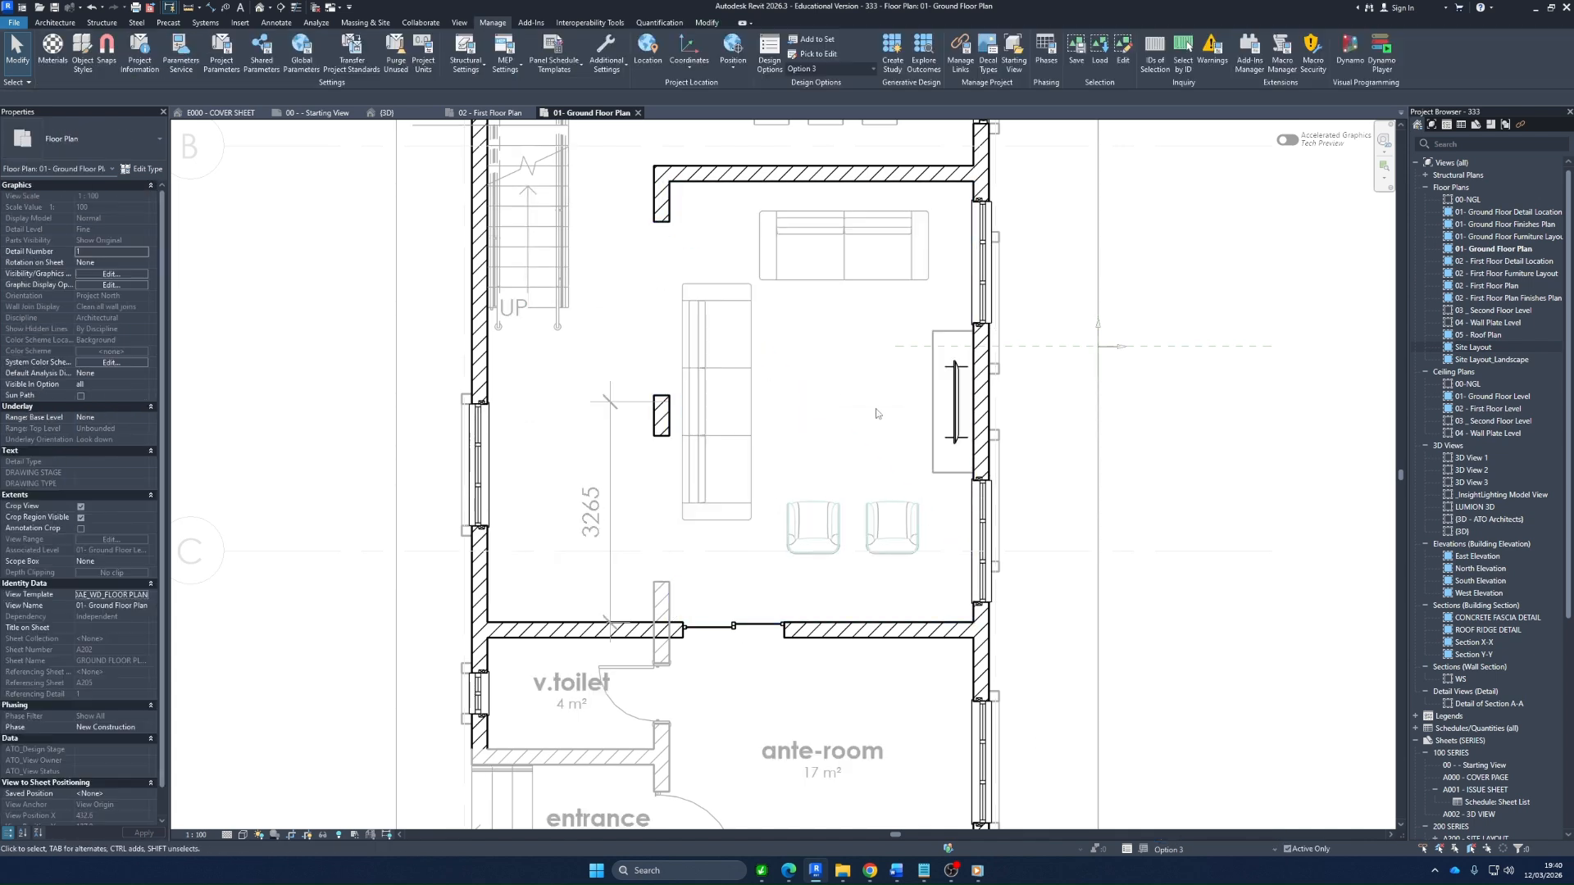
{"action": "left_click", "coordinate": [609, 470]}
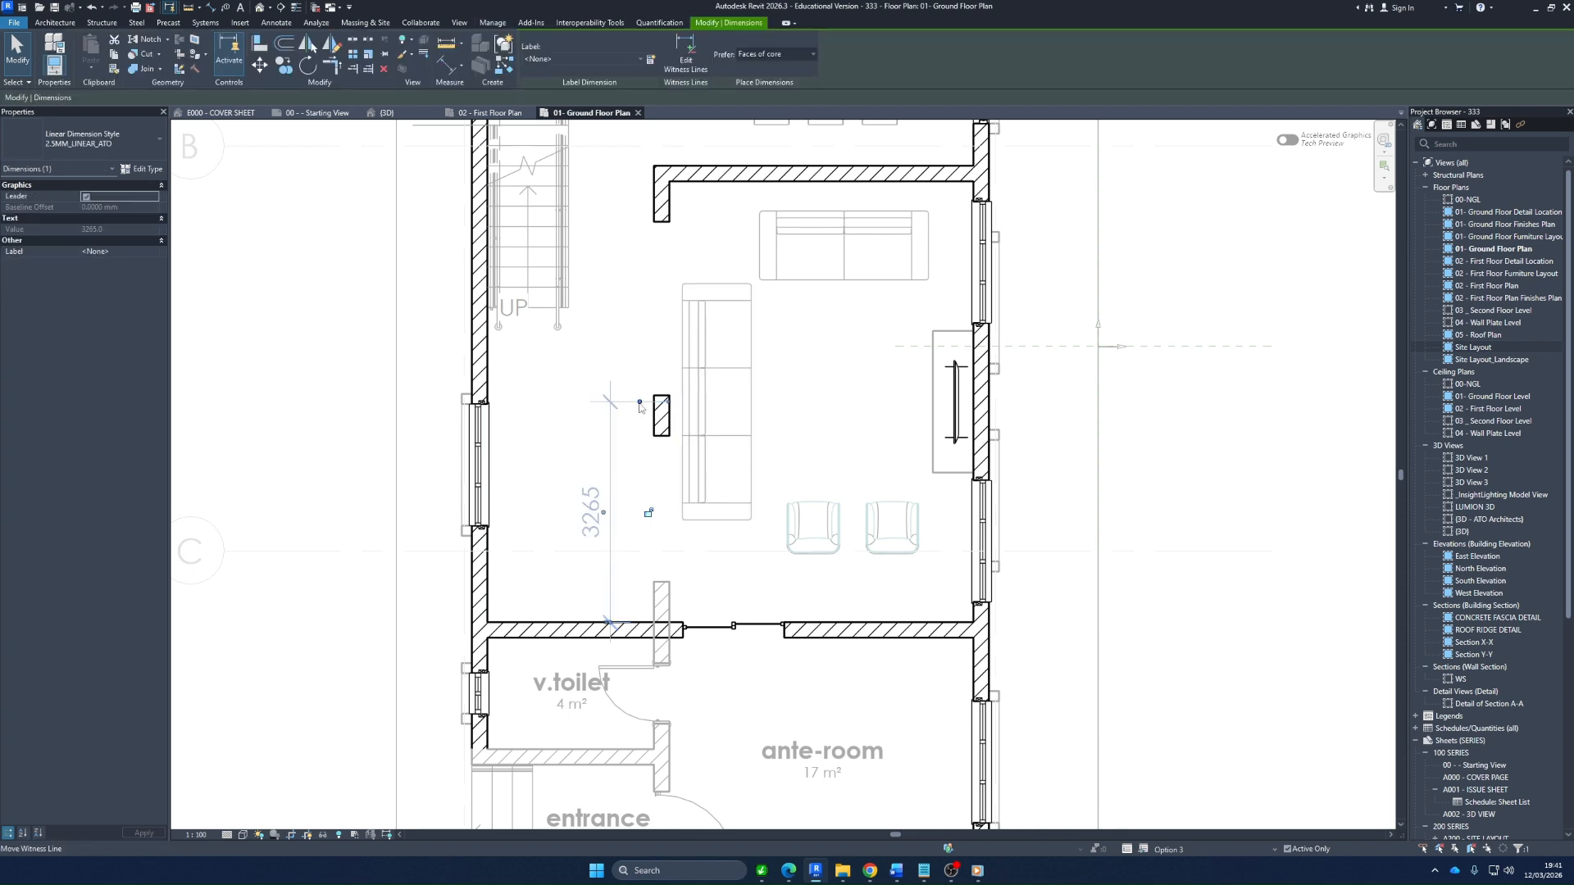
{"action": "left_click", "coordinate": [871, 402]}
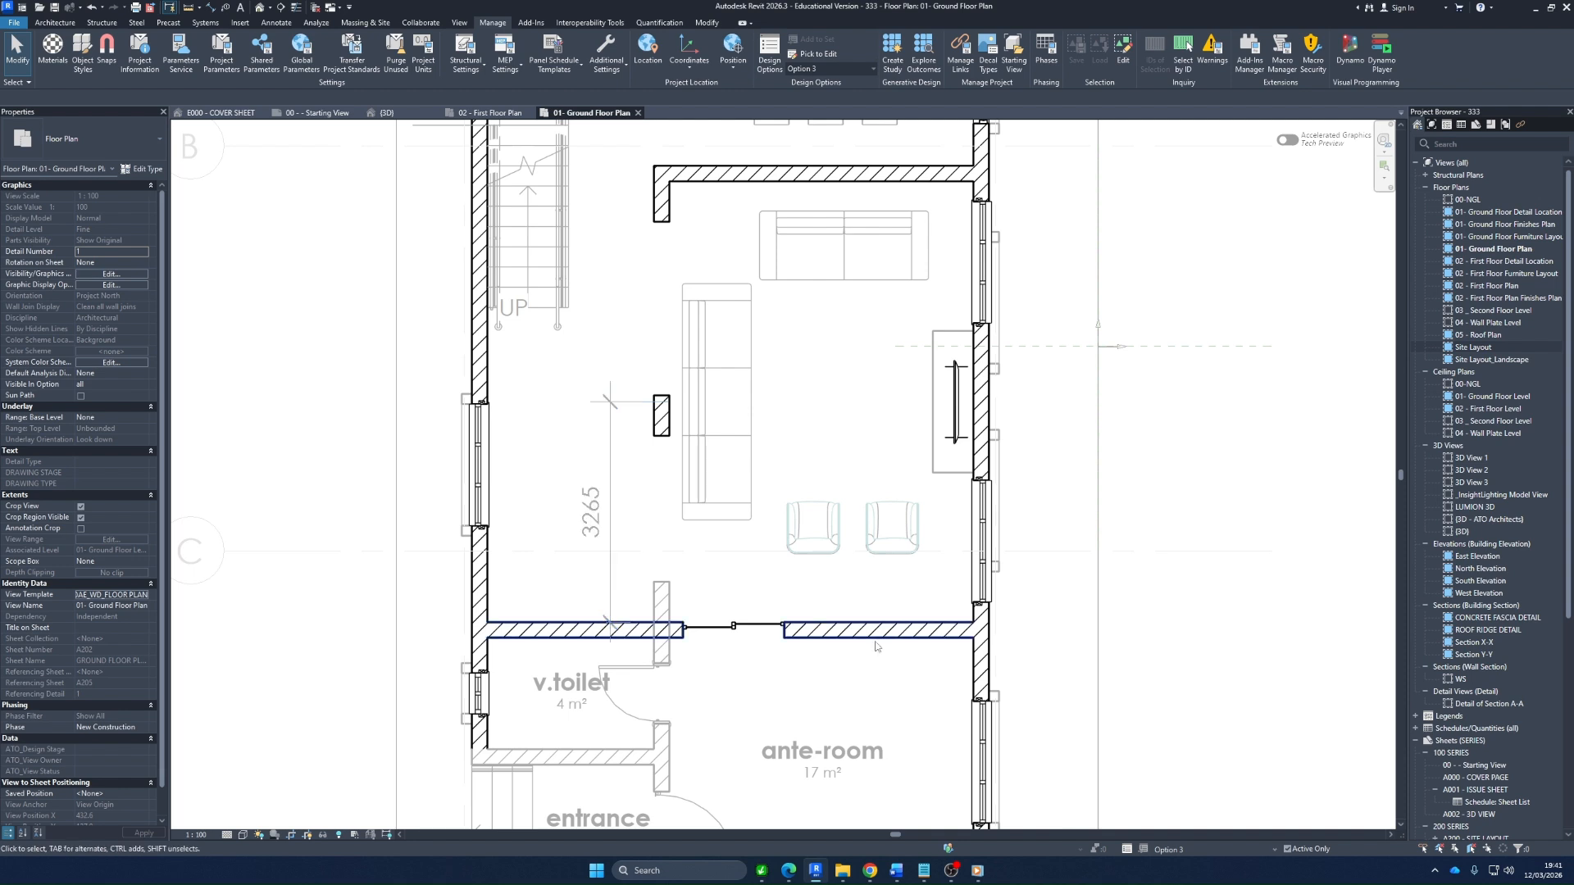
Make Living Room Layout Option 2 active and check its three-seat sofa
{"action": "left_click", "coordinate": [1261, 850]}
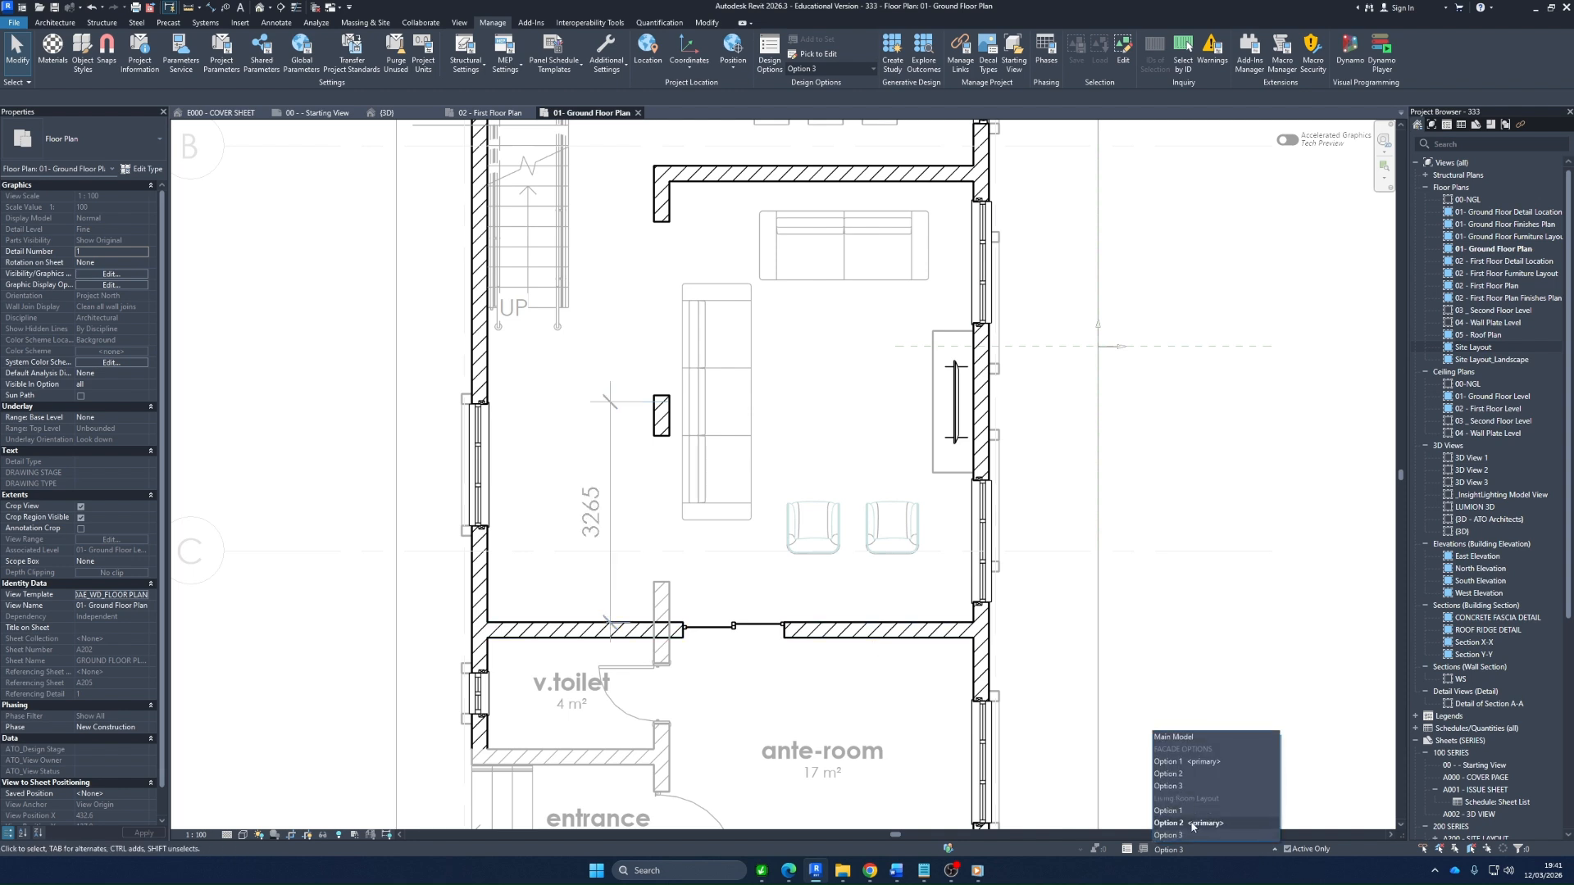
{"action": "left_click", "coordinate": [1193, 824]}
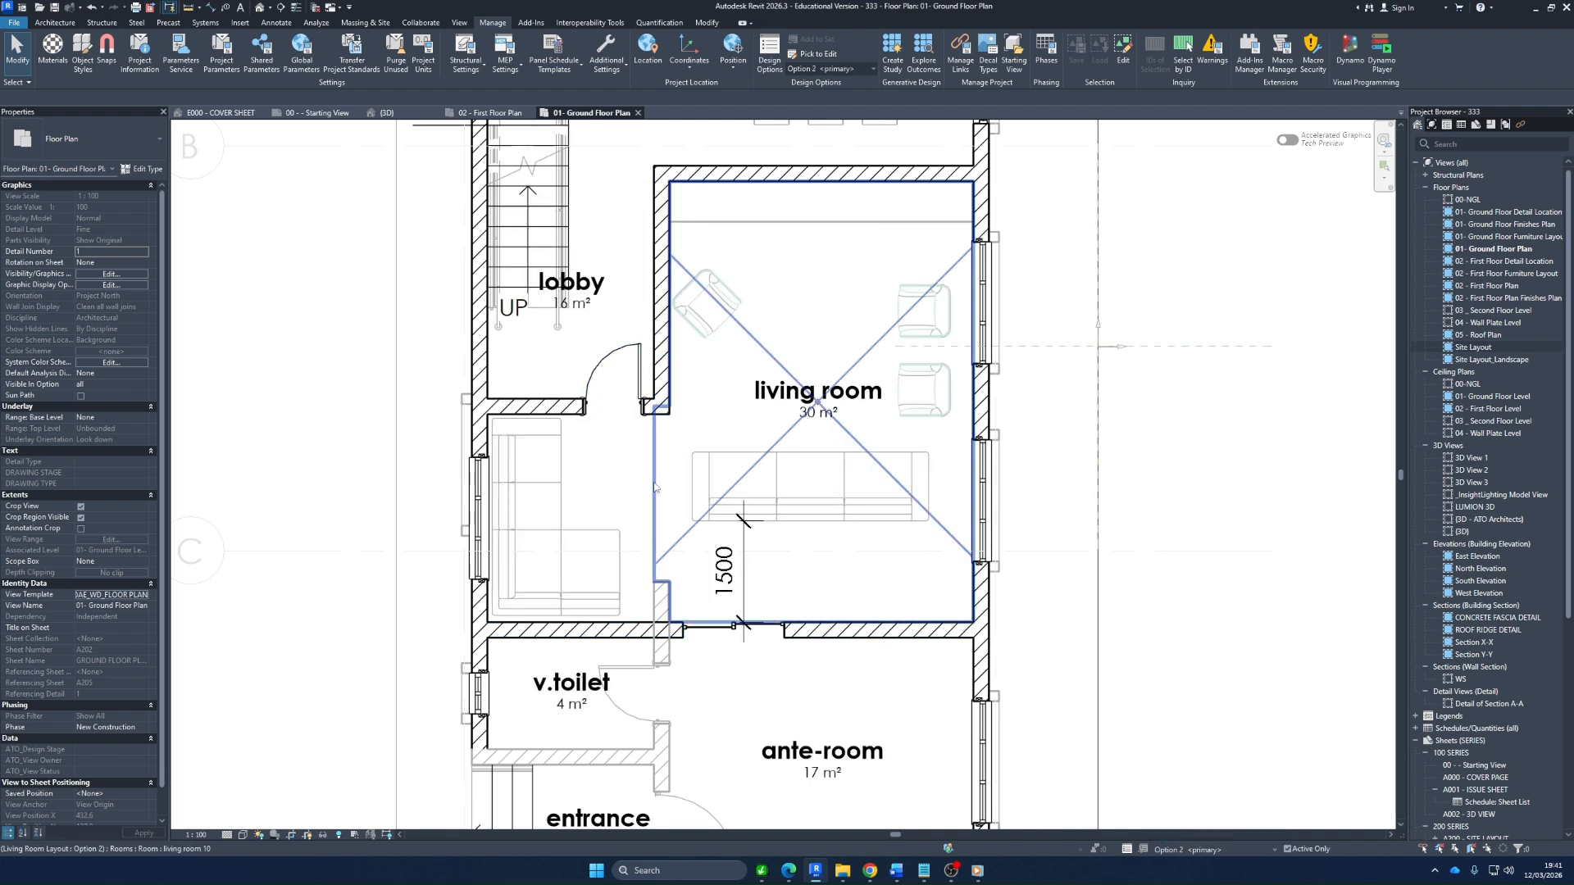
{"action": "left_click", "coordinate": [777, 476]}
{"action": "key", "text": "Escape"}
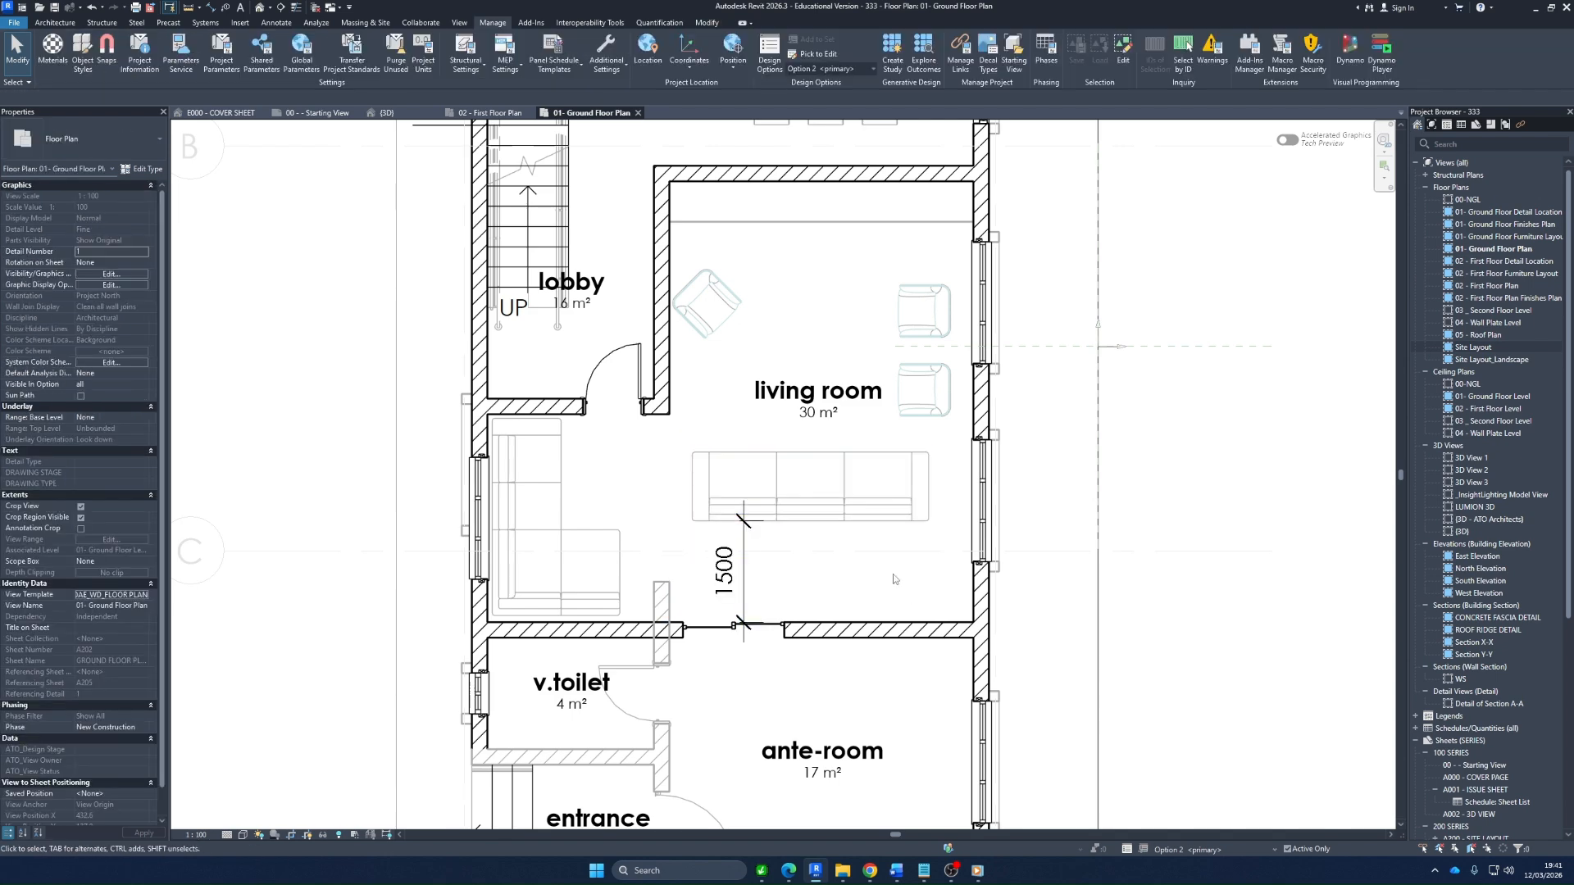
Make Living Room Layout Option 1 active and inspect the thin detail lines crossing the outer wall by the stairs
{"action": "left_click", "coordinate": [1242, 850]}
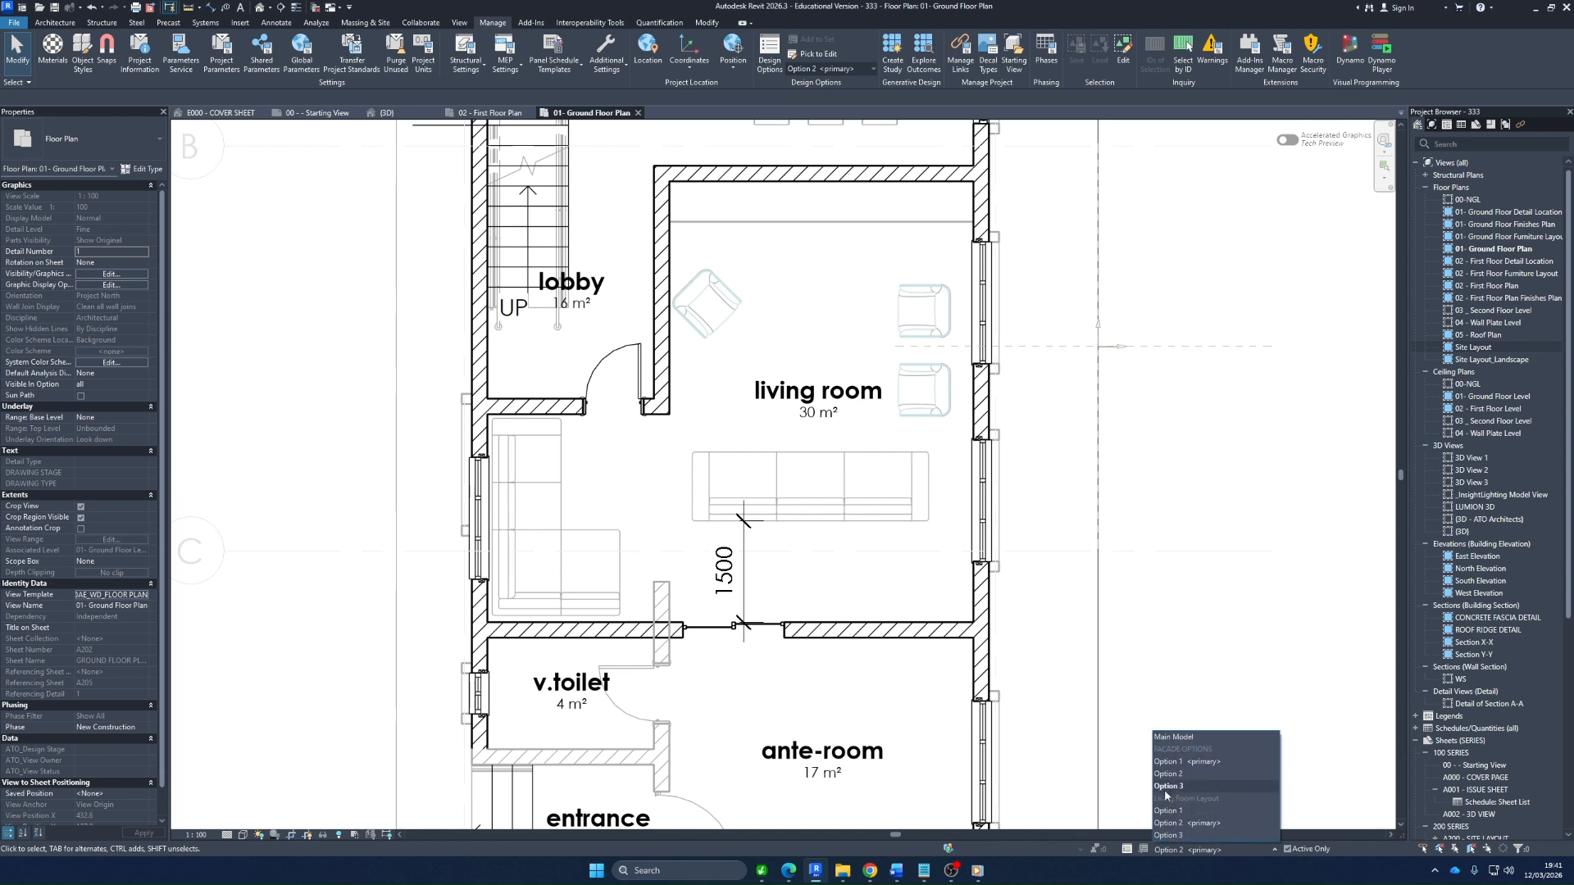
{"action": "left_click", "coordinate": [1167, 811]}
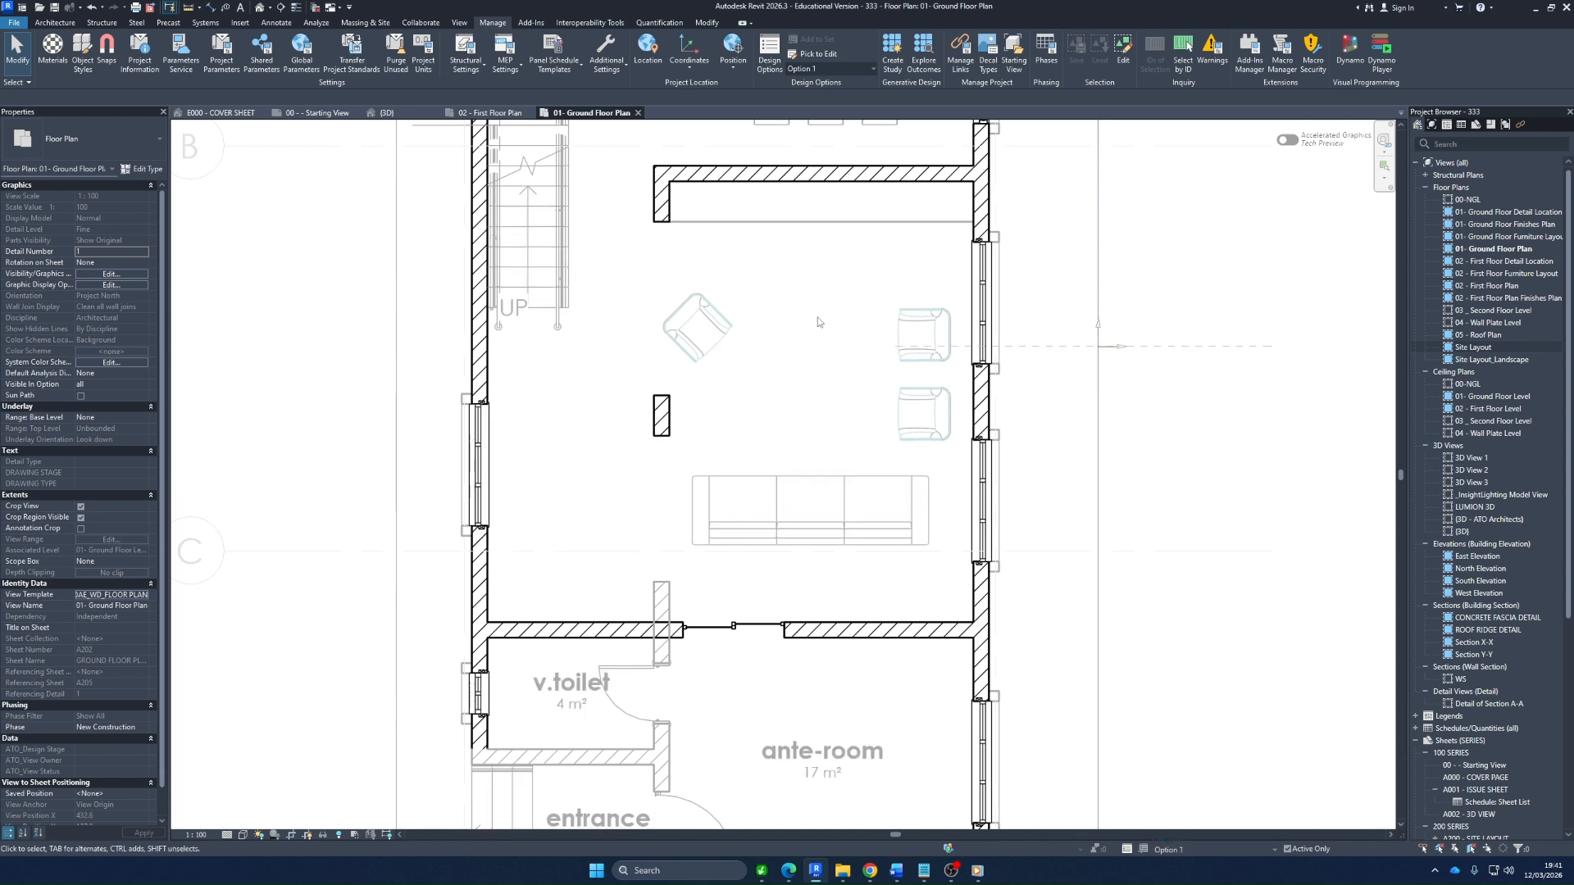
{"action": "scroll", "coordinate": [661, 647], "scroll_direction": "down", "scroll_amount": 3}
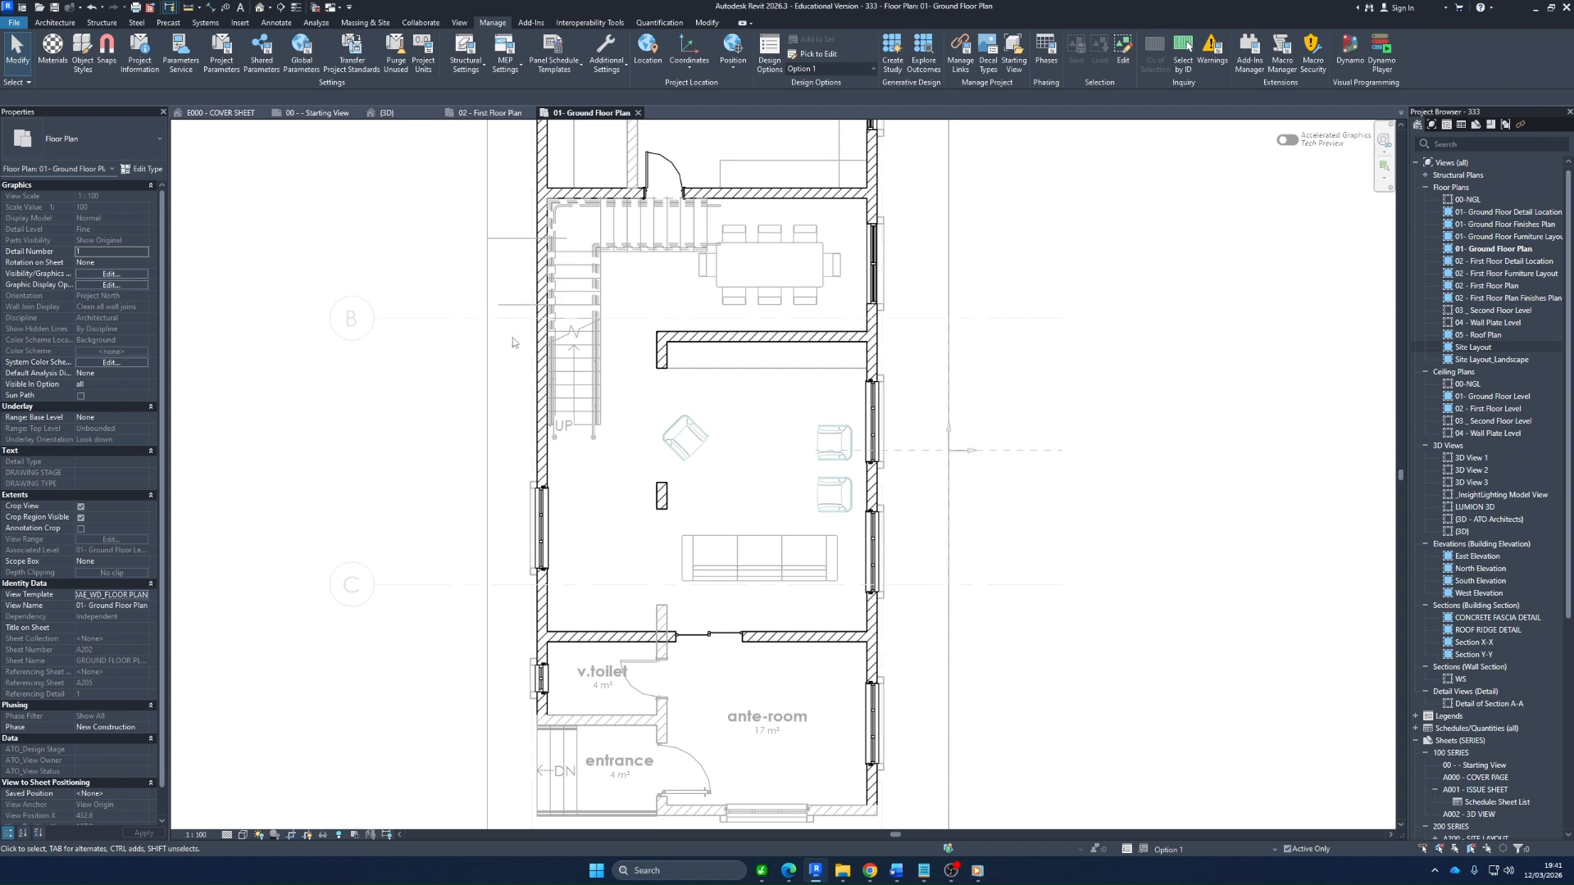
{"action": "left_click", "coordinate": [515, 304]}
{"action": "left_click", "coordinate": [516, 238]}
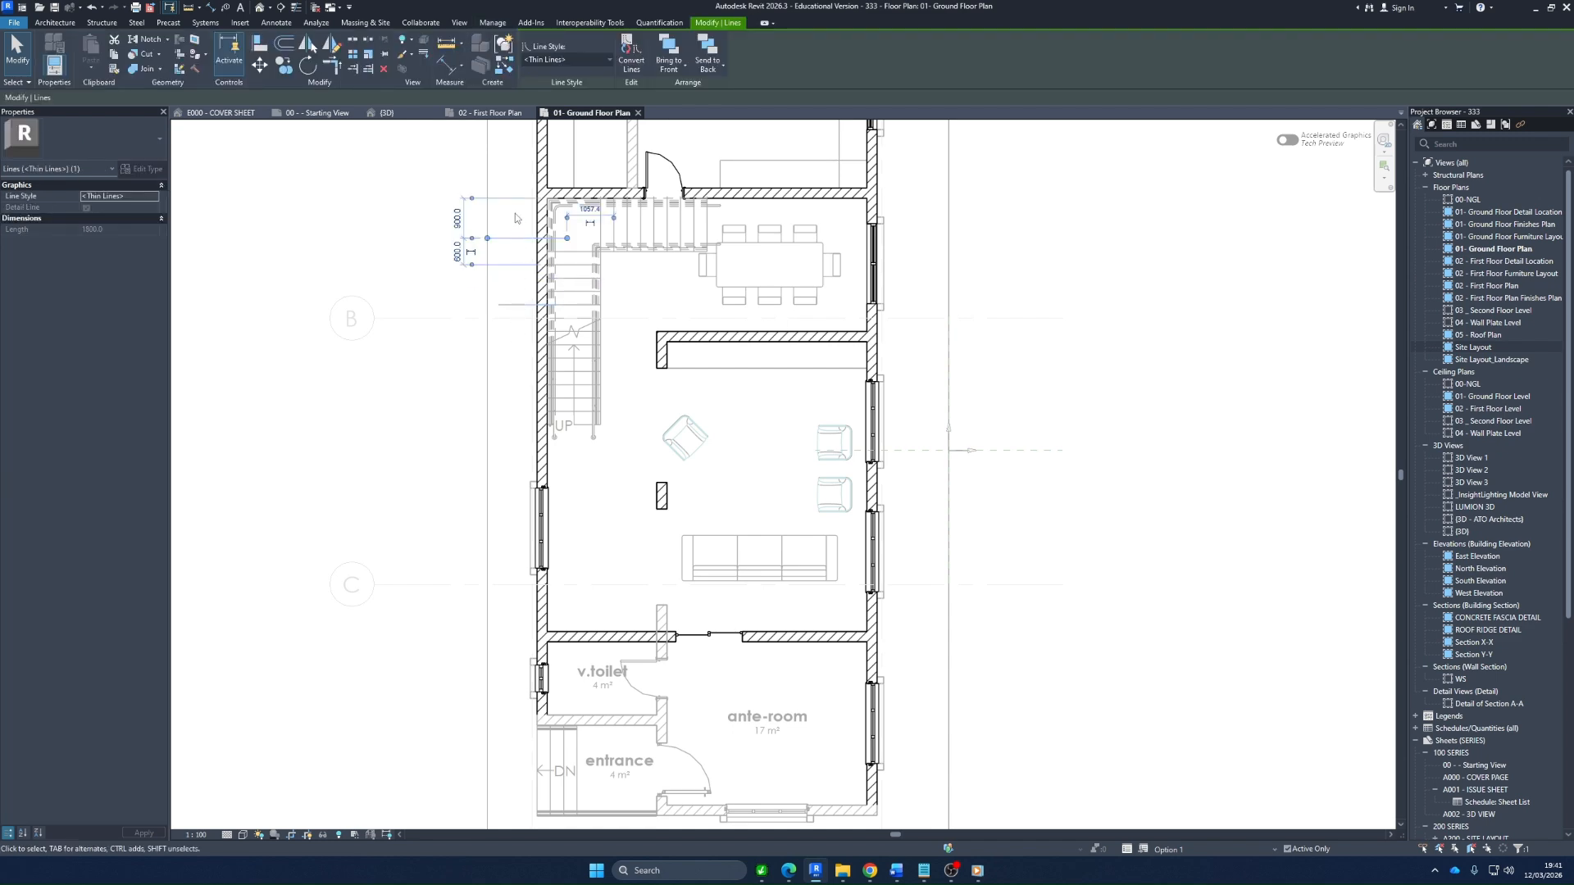
{"action": "left_click", "coordinate": [514, 376]}
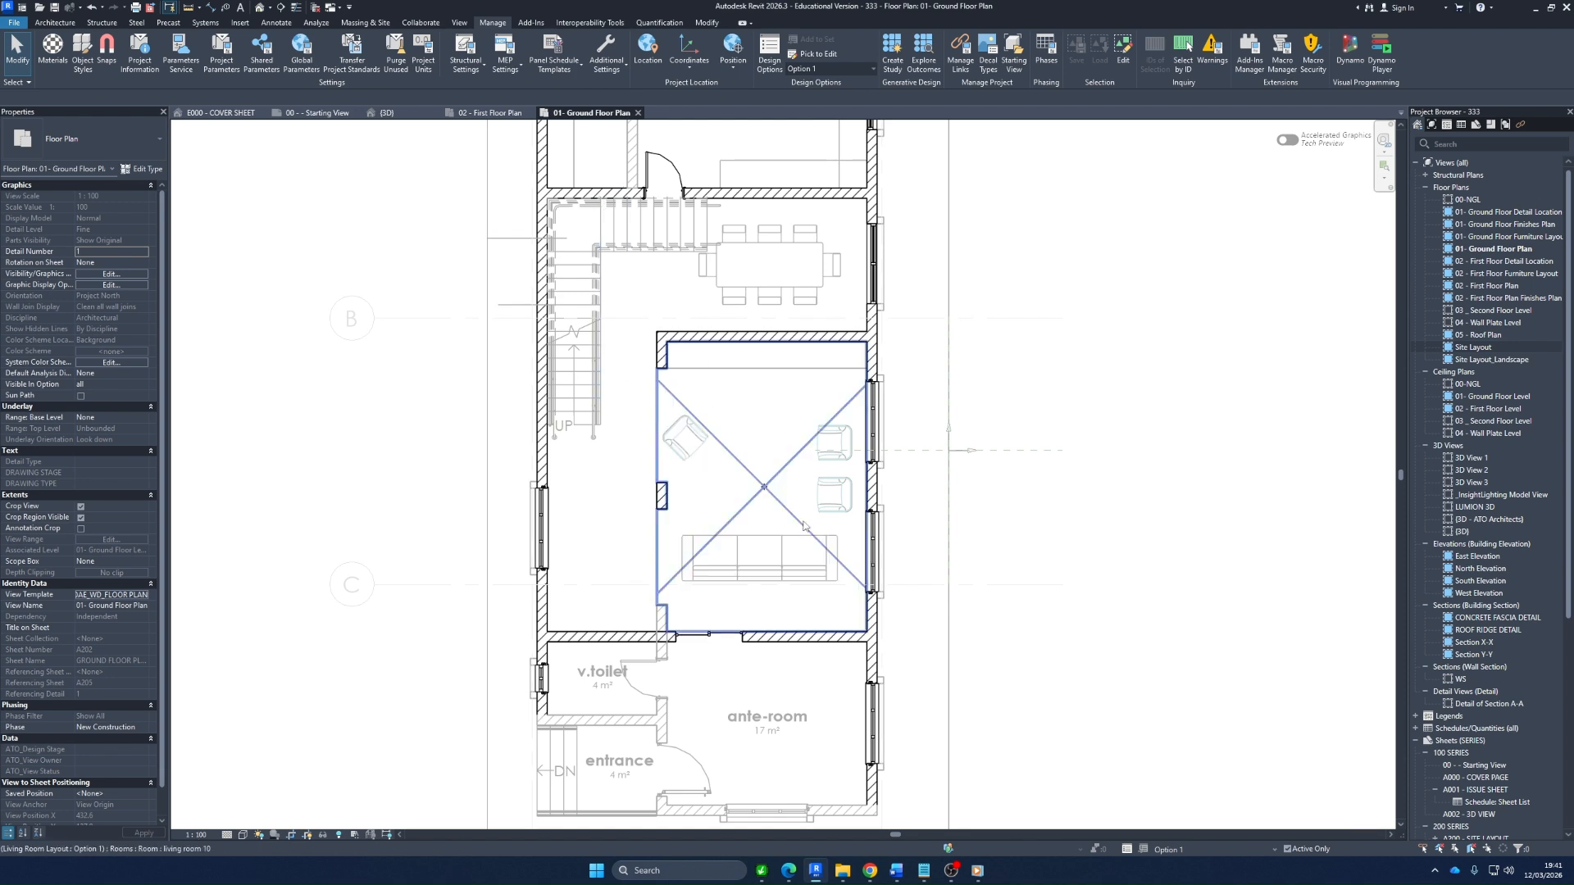
Return to the main model and inspect the living room's room tag
{"action": "left_click", "coordinate": [1185, 851]}
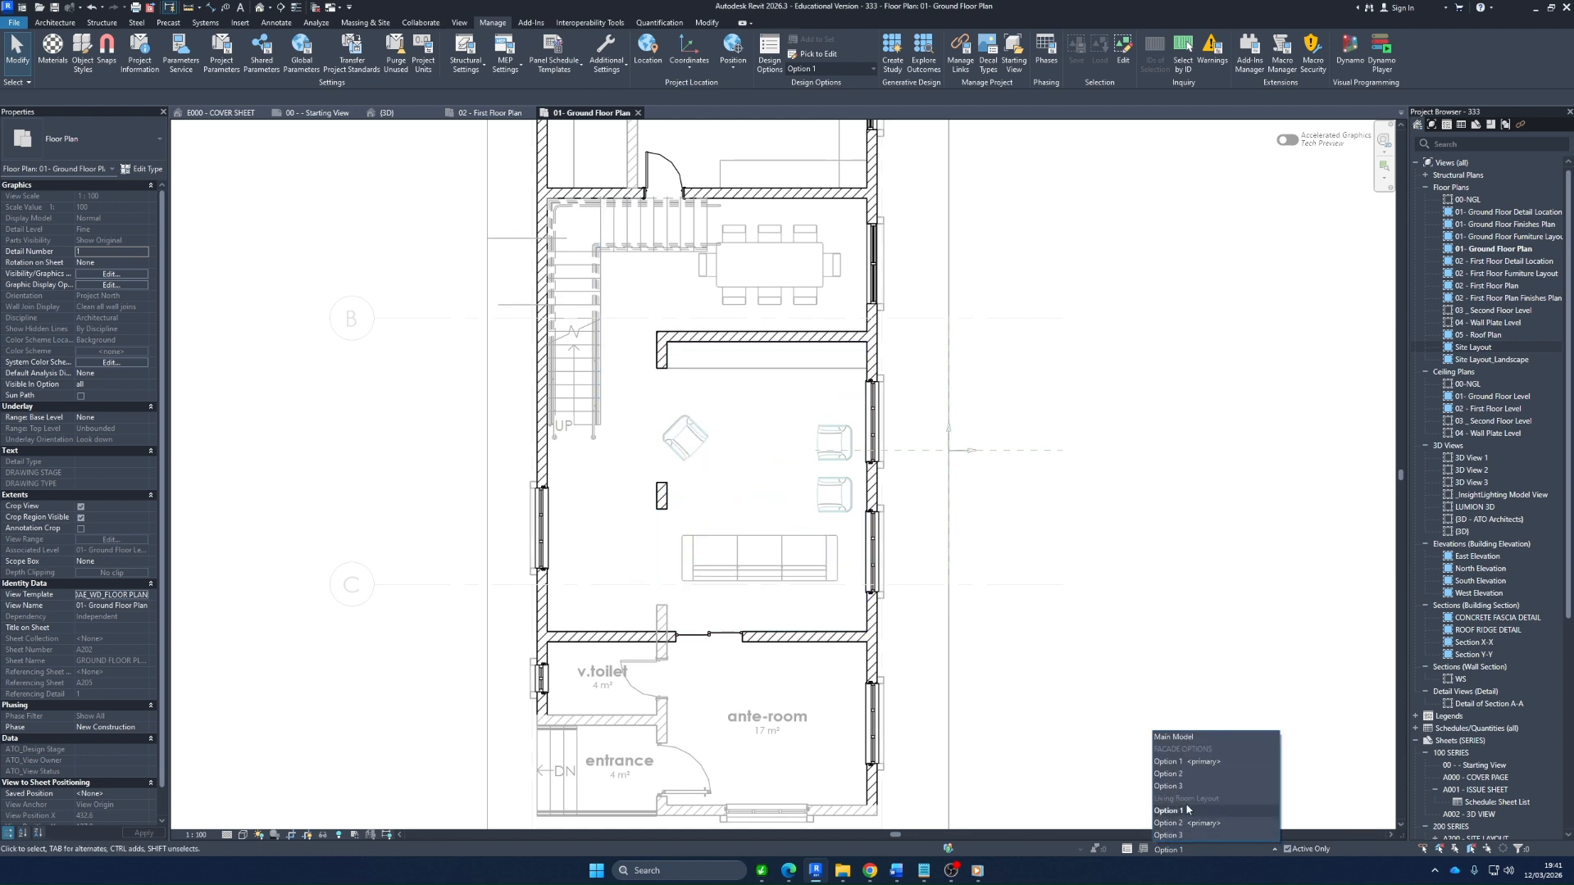
{"action": "left_click", "coordinate": [1180, 735]}
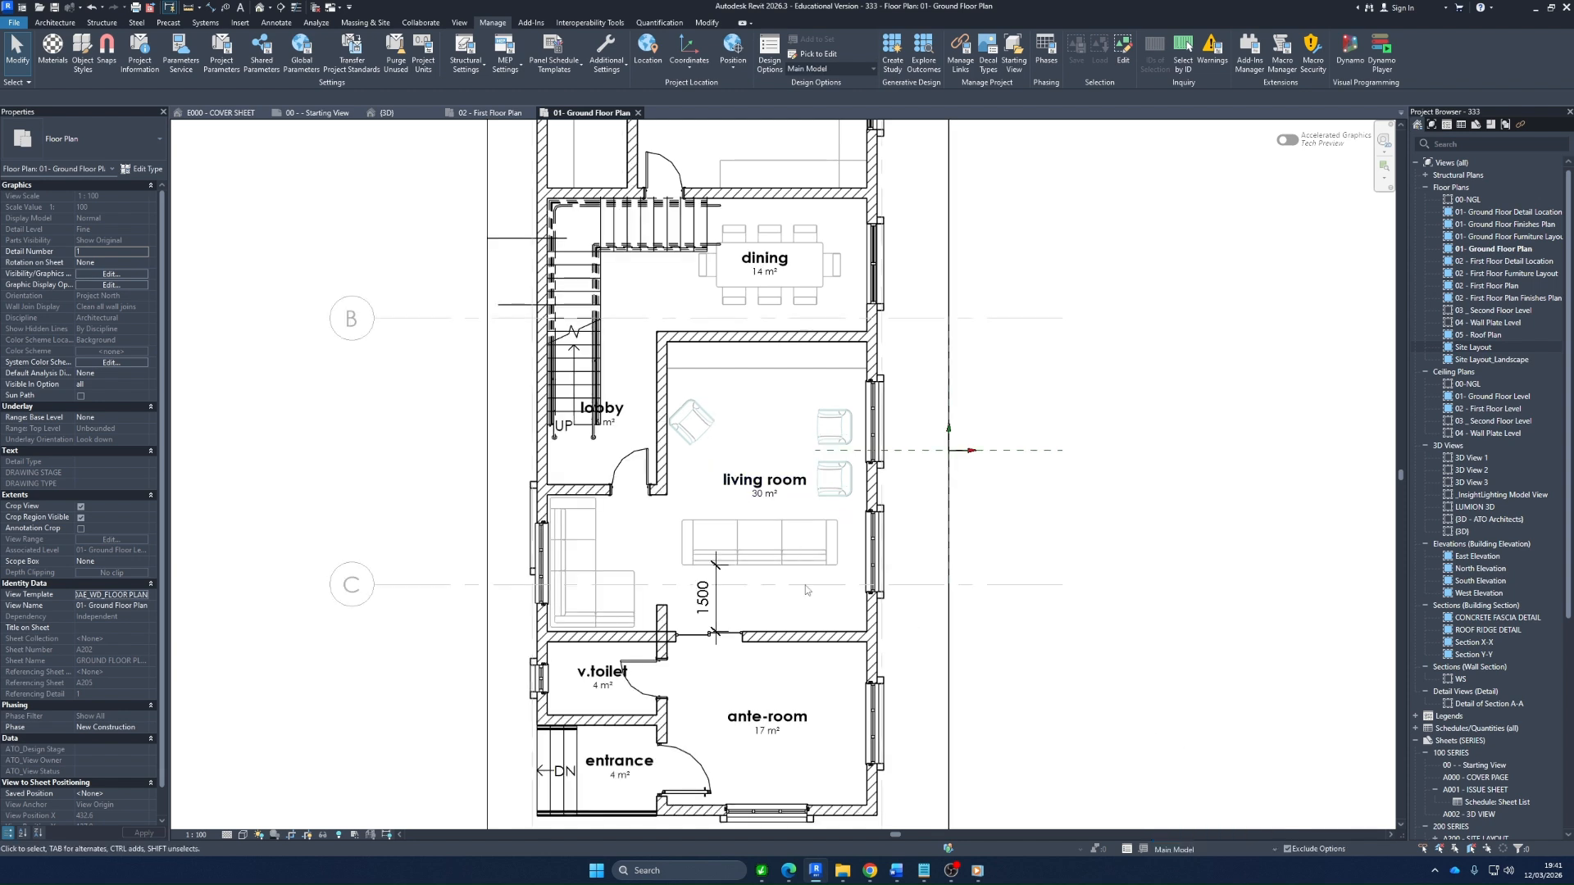
{"action": "left_click", "coordinate": [745, 485]}
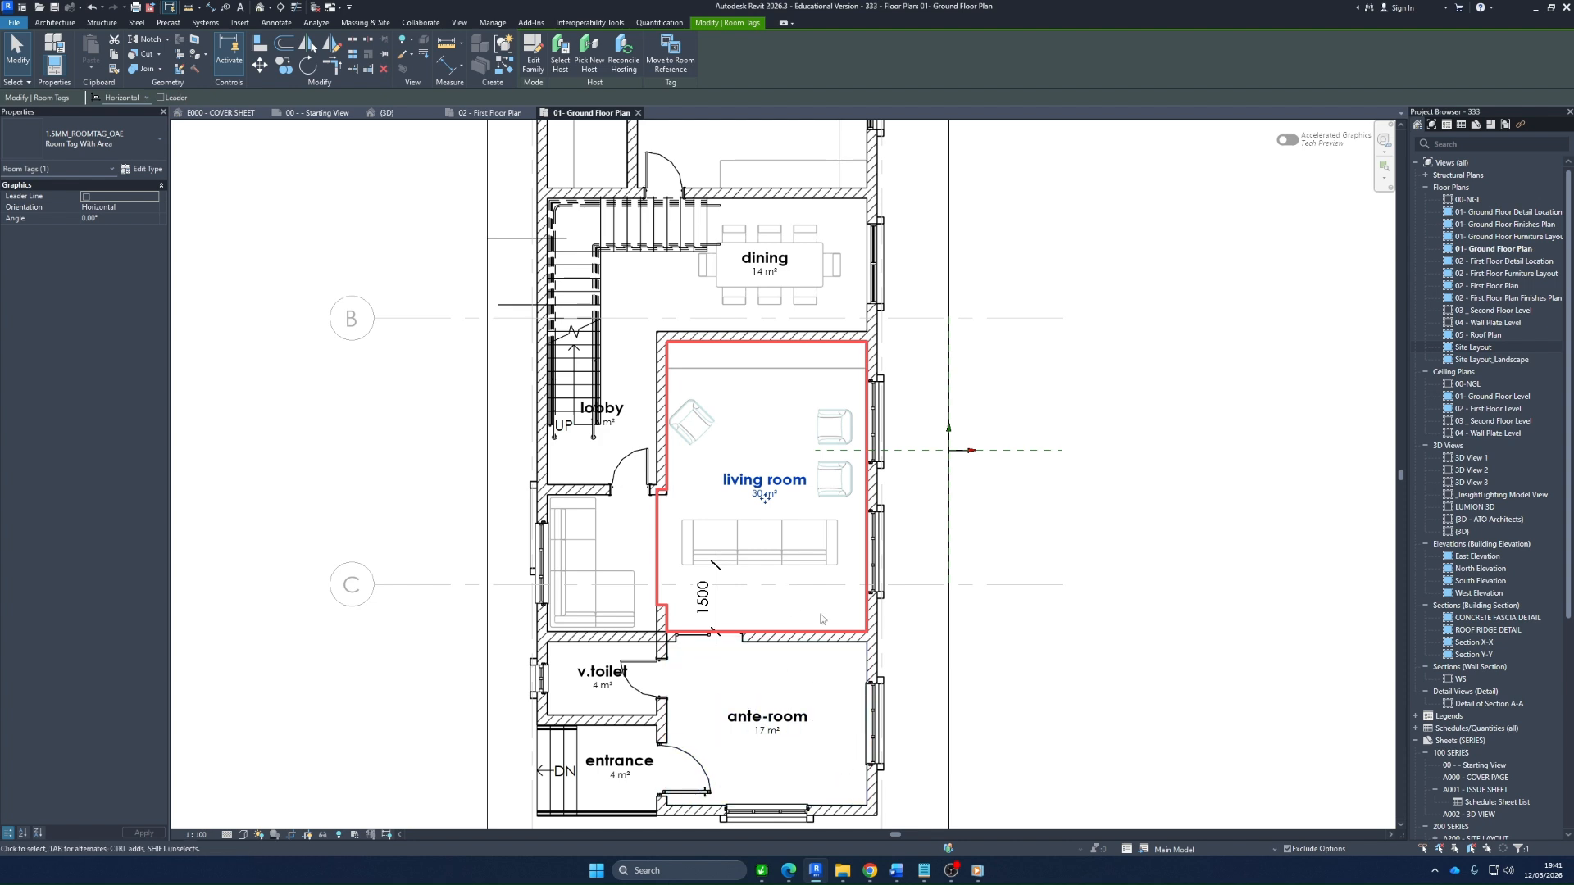
{"action": "left_click", "coordinate": [1068, 500]}
{"action": "left_click", "coordinate": [756, 483]}
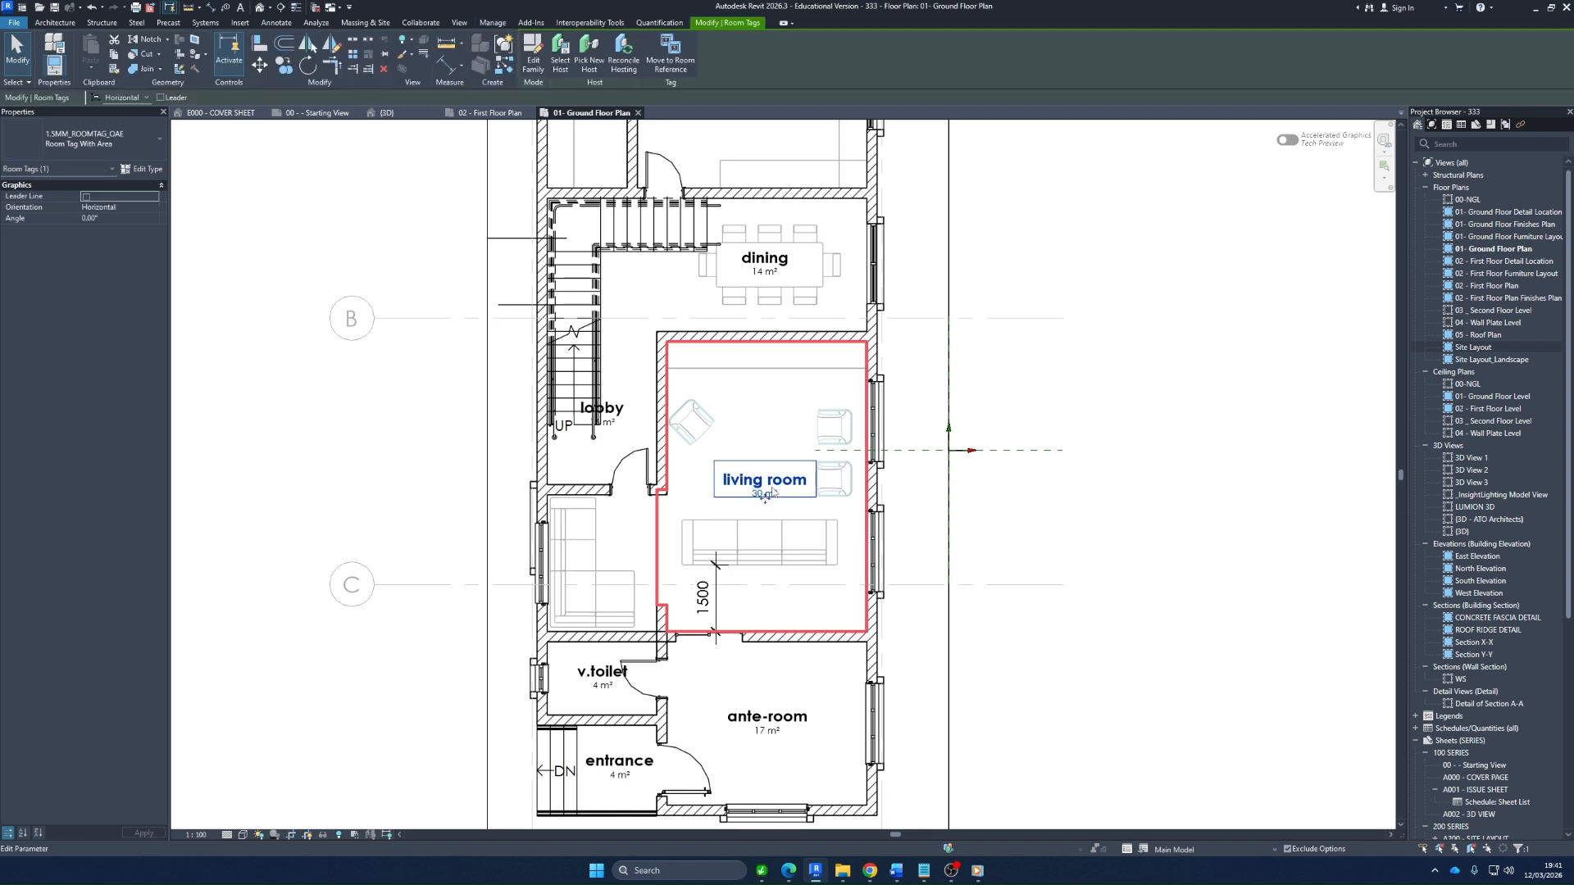
{"action": "left_click", "coordinate": [930, 543]}
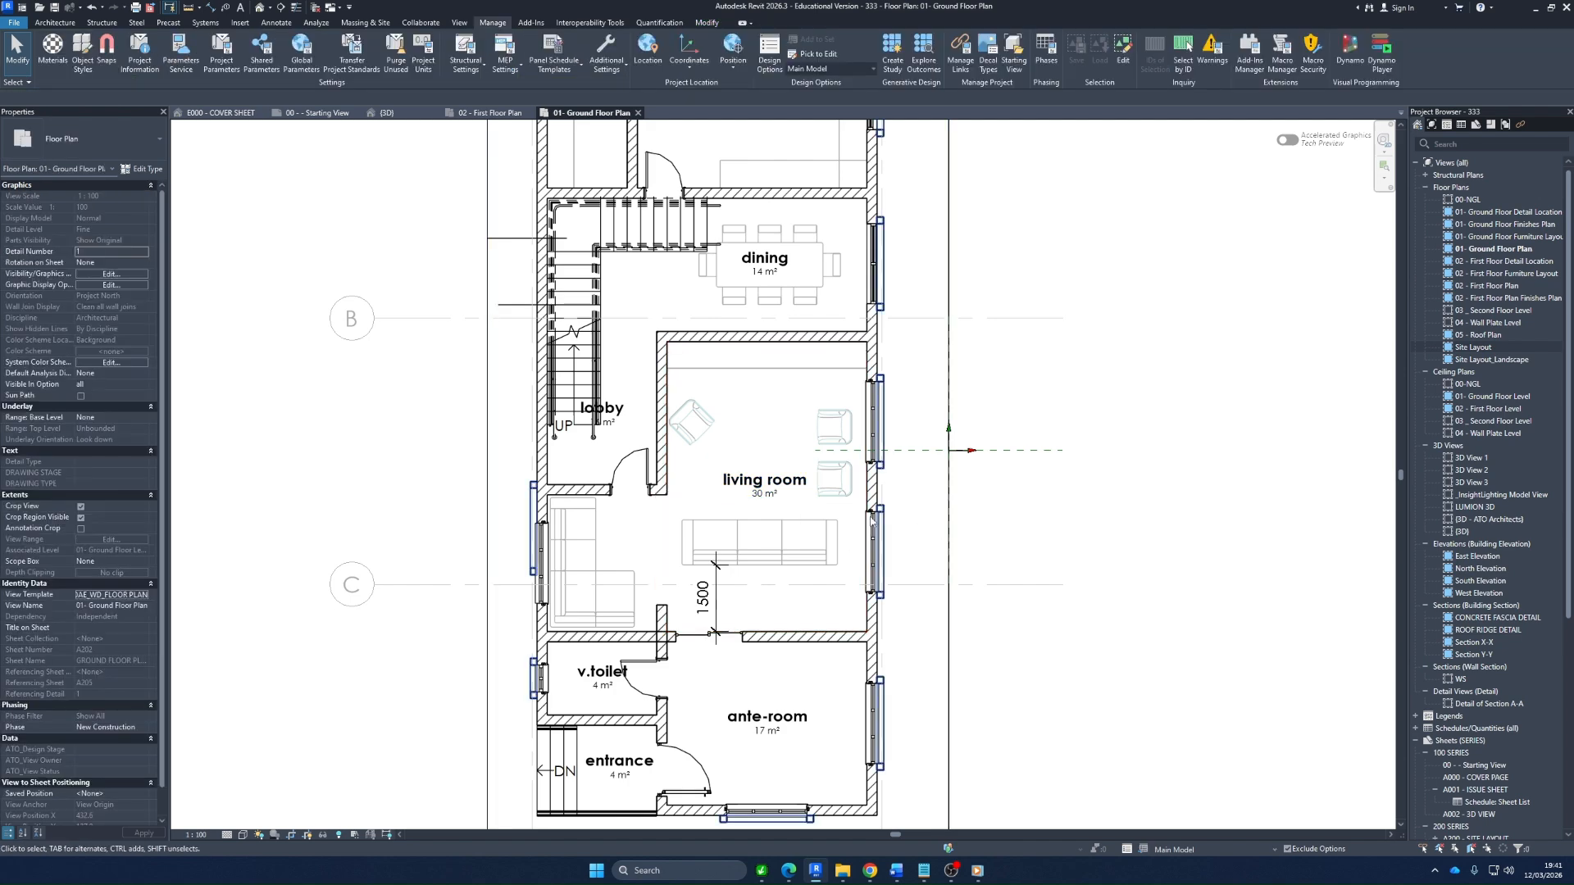
{"action": "left_click", "coordinate": [757, 483]}
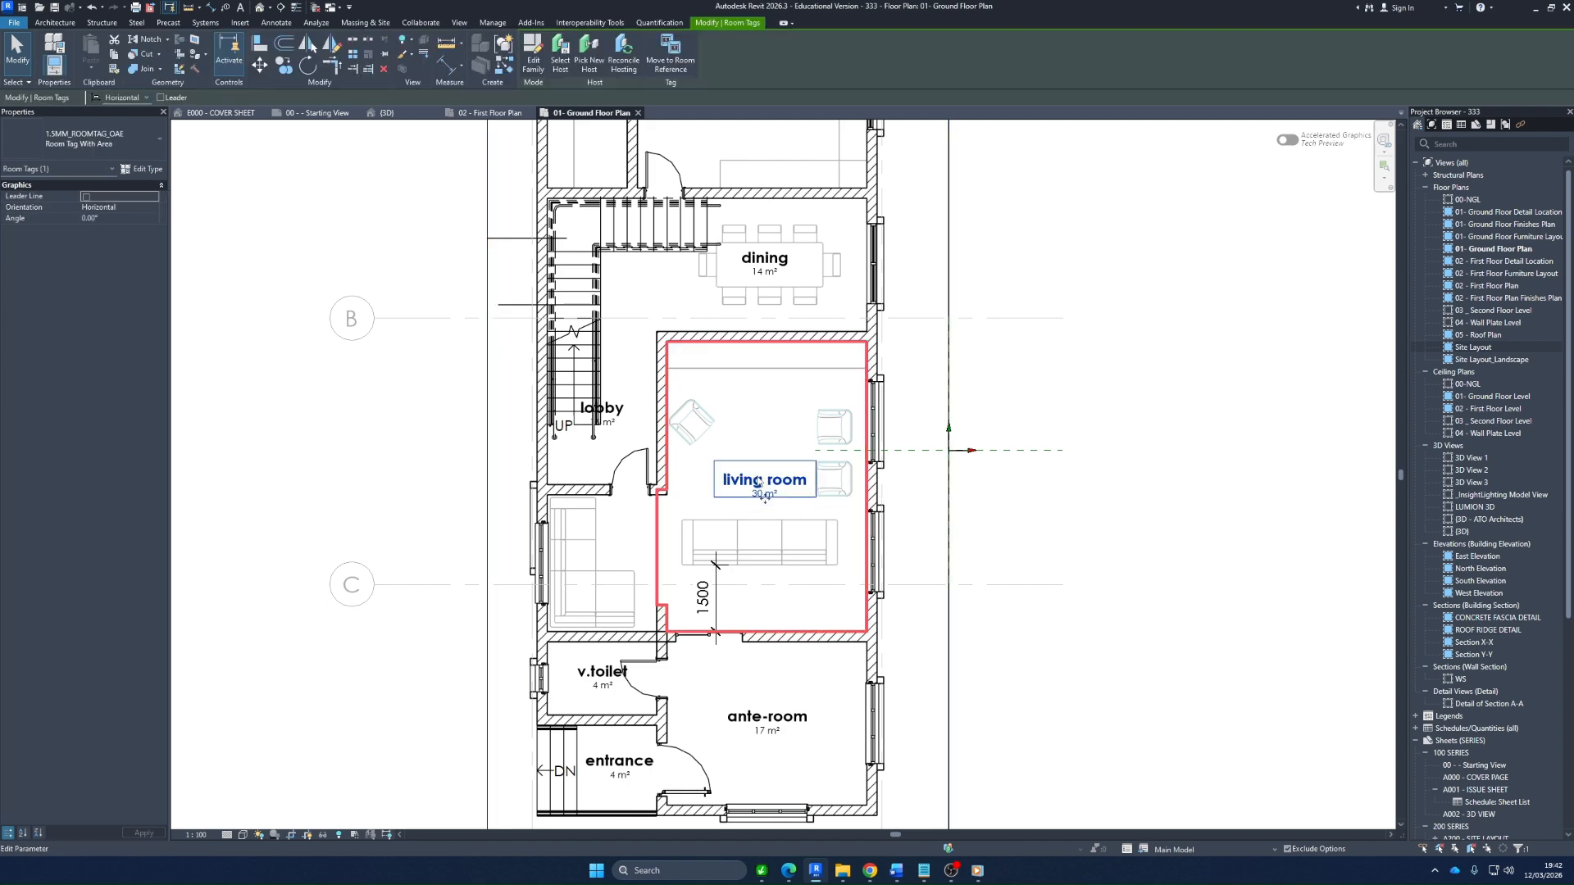
{"action": "key", "text": "Escape"}
Make Living Room Layout Option 1 active and place room tags on the living room, lobby and dining rooms
{"action": "left_click", "coordinate": [1234, 850]}
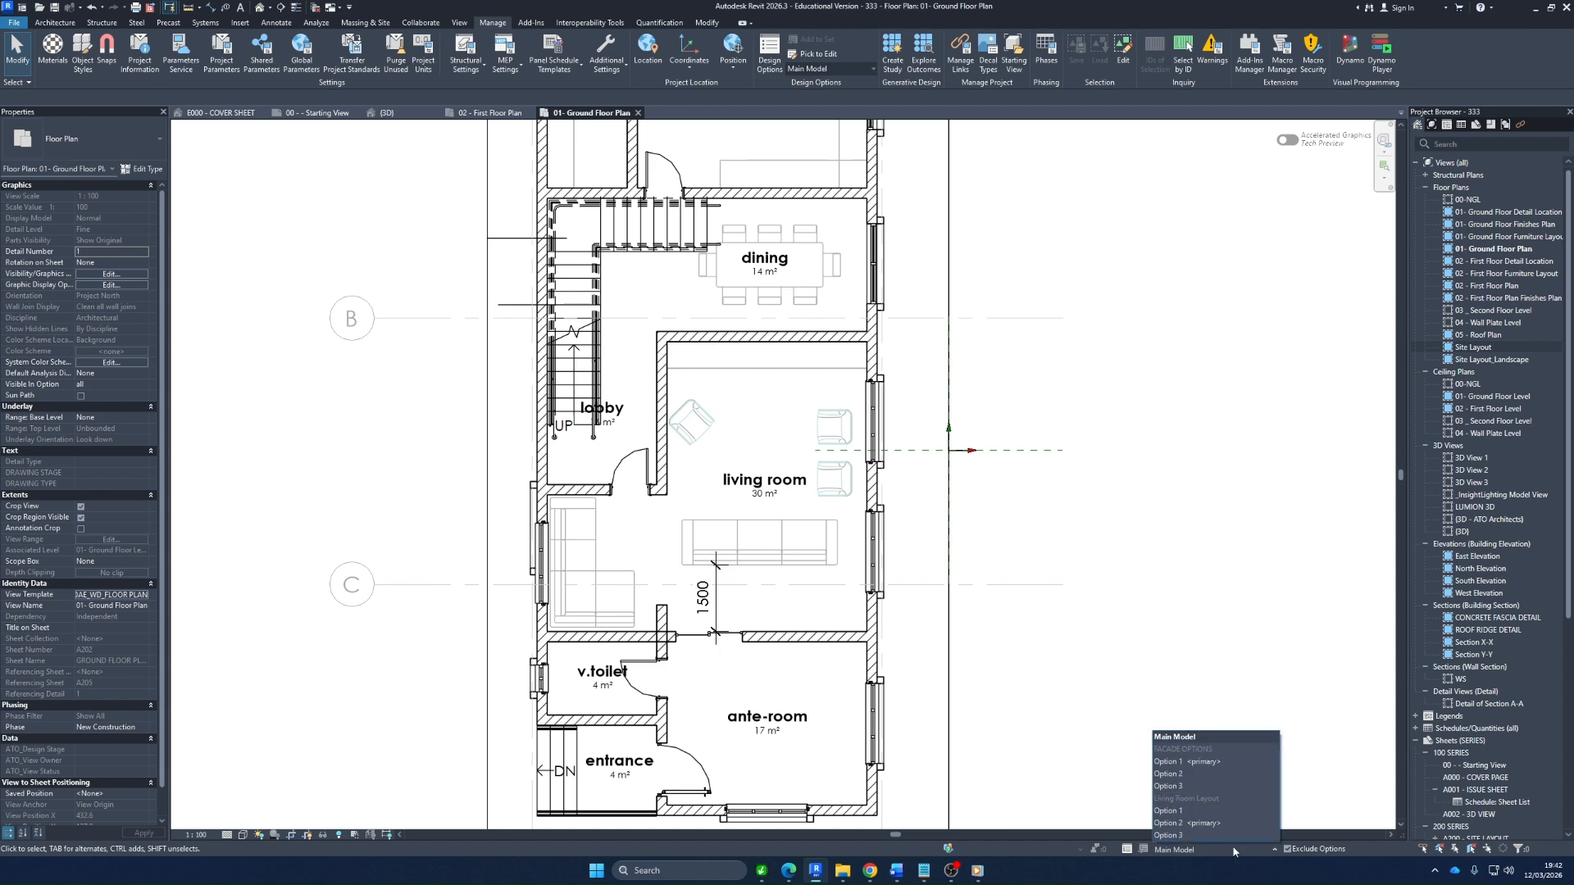
{"action": "left_click", "coordinate": [1172, 811]}
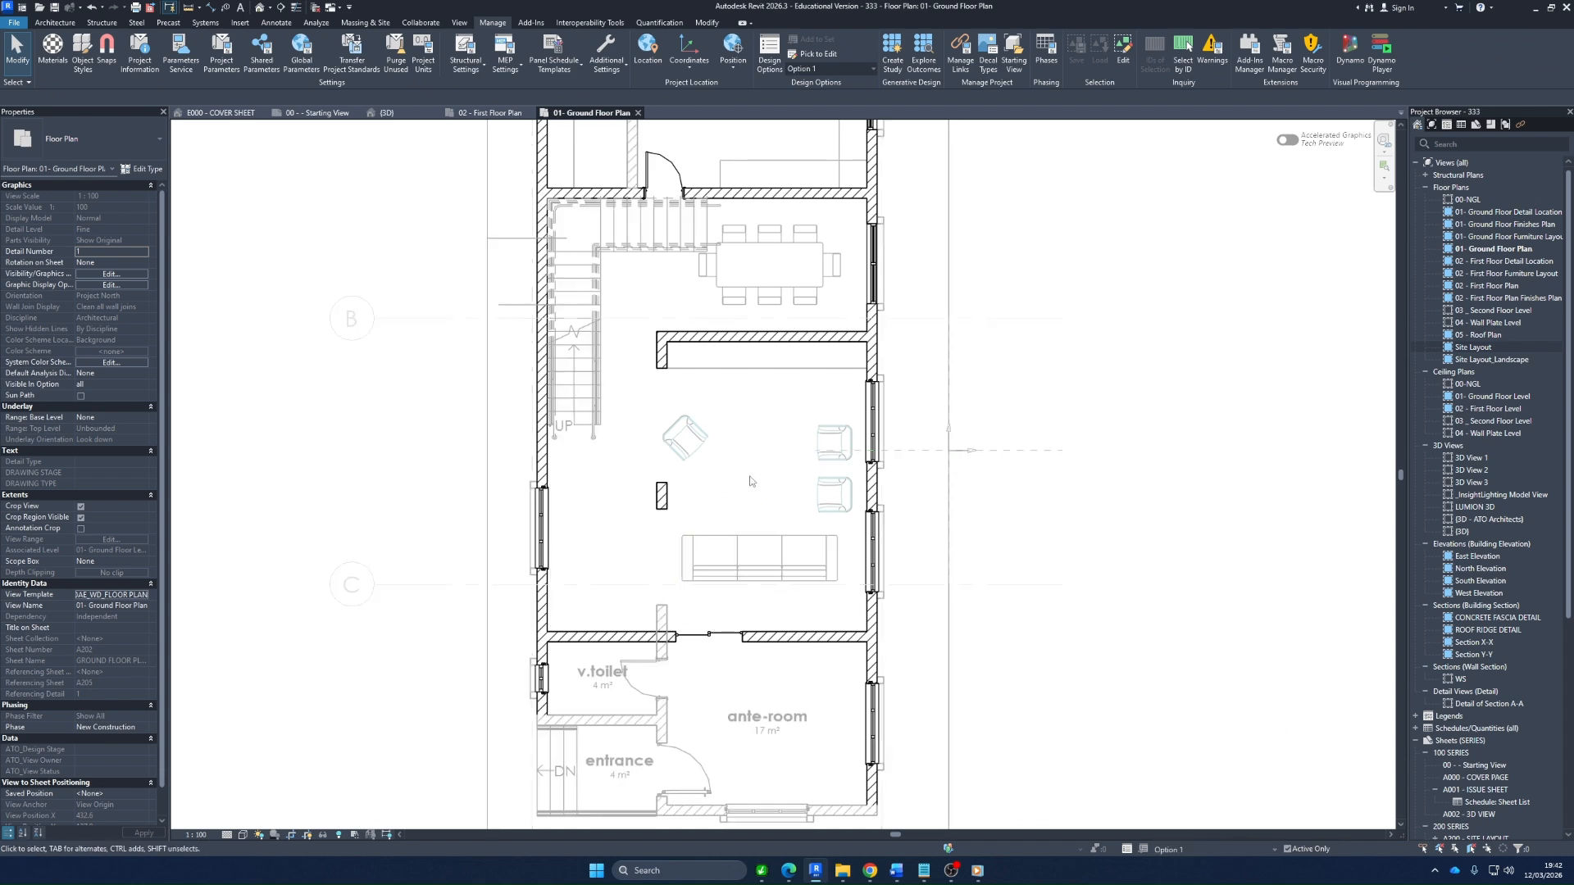
{"action": "left_click", "coordinate": [767, 394]}
{"action": "key", "text": "Escape"}
{"action": "key", "text": "r"}
{"action": "key", "text": "t"}
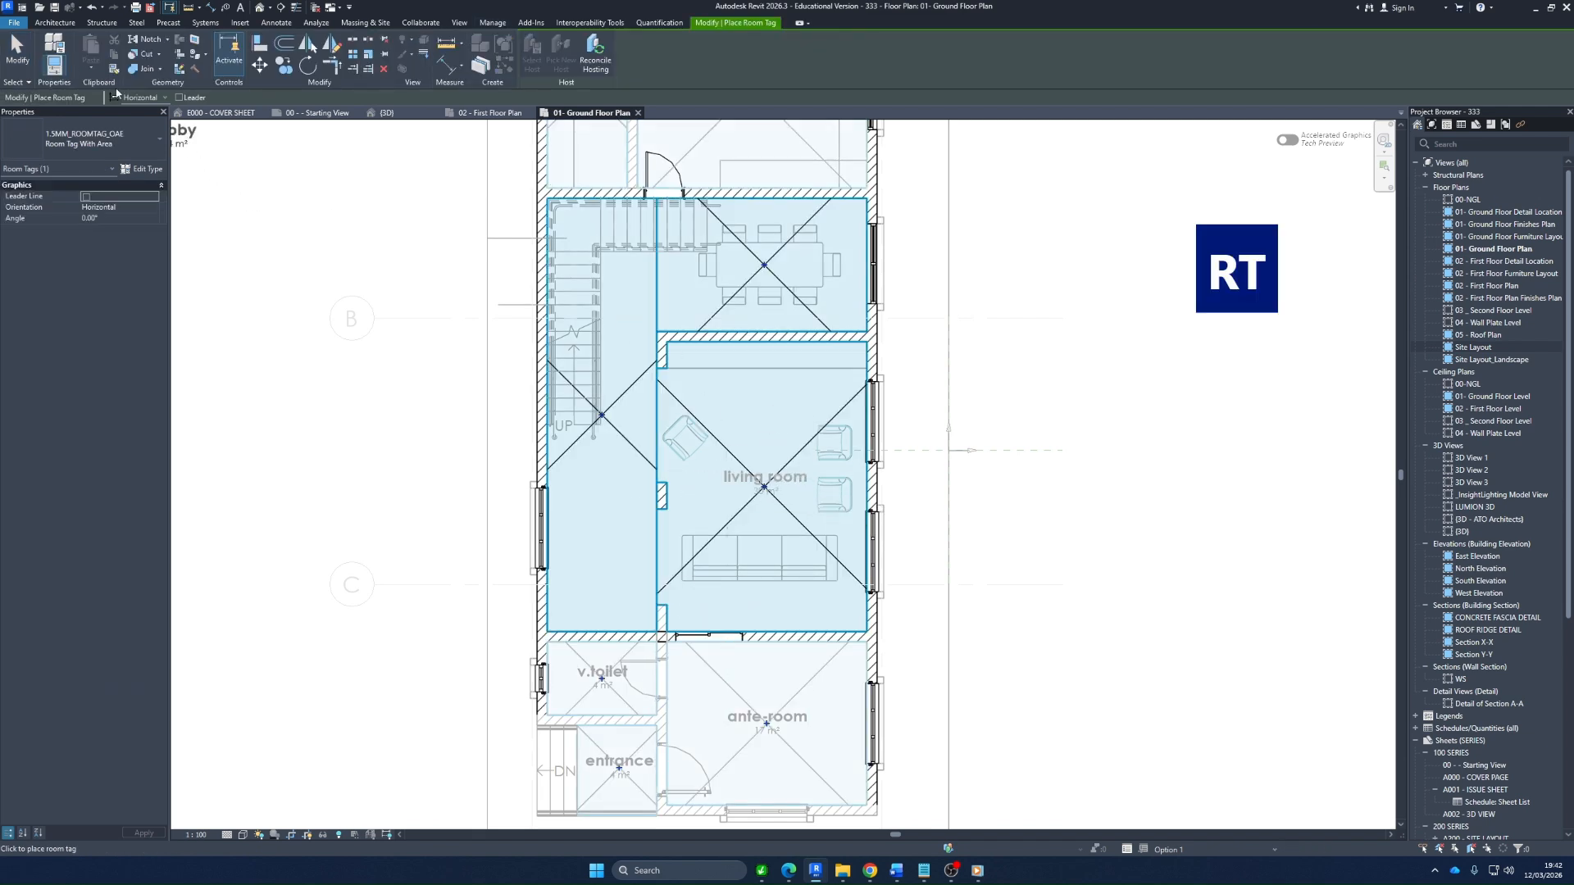
{"action": "left_click", "coordinate": [50, 22]}
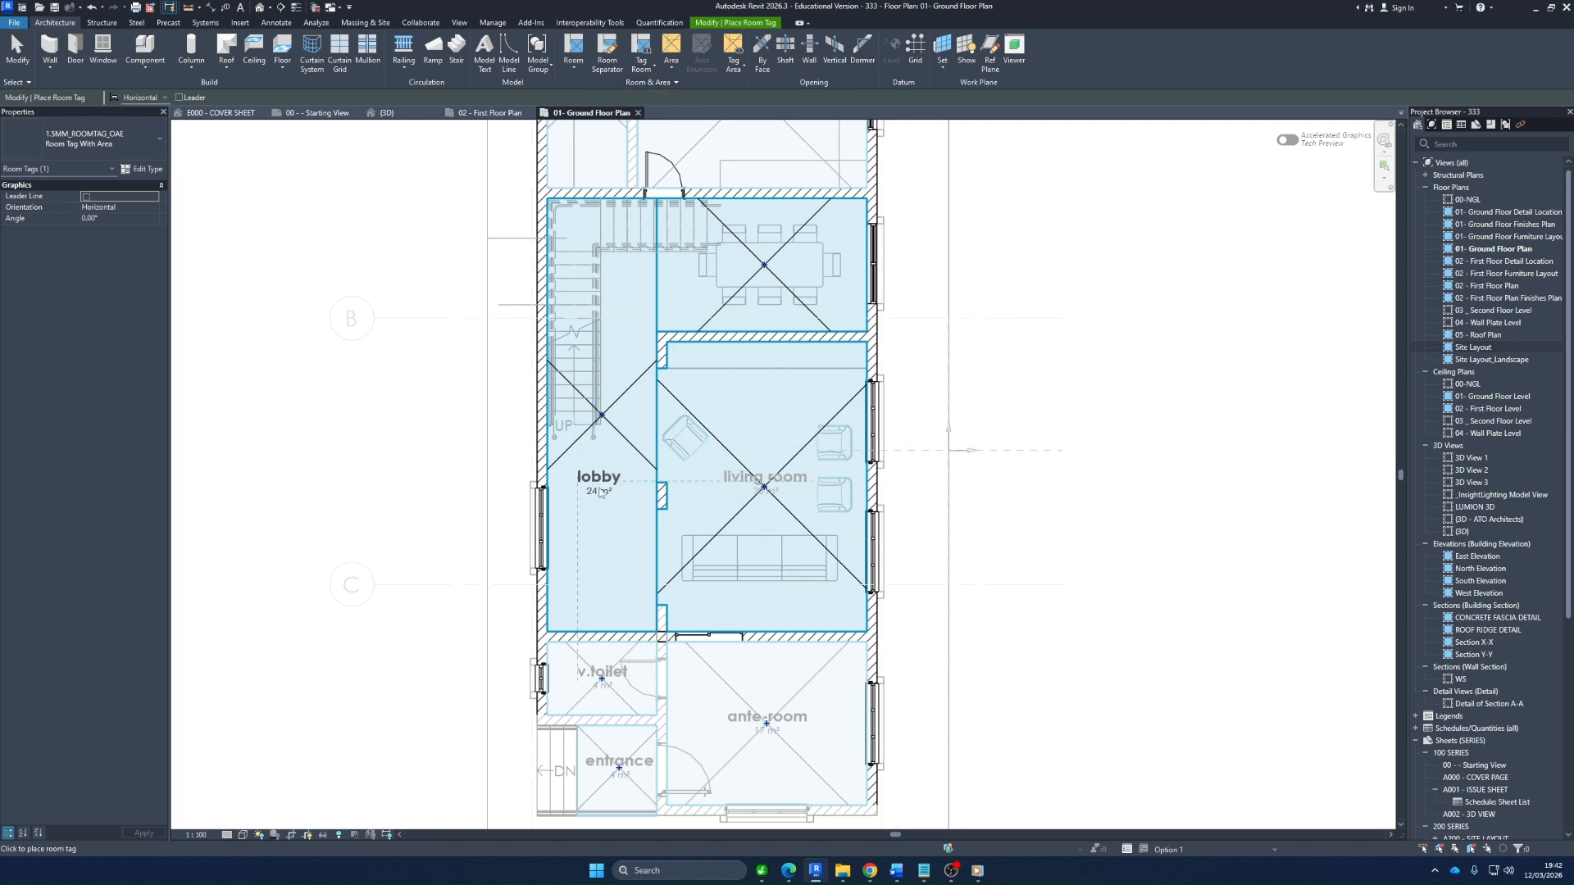
{"action": "left_click", "coordinate": [600, 487]}
{"action": "left_click", "coordinate": [773, 261]}
{"action": "key", "text": "Escape"}
{"action": "key", "text": "Escape"}
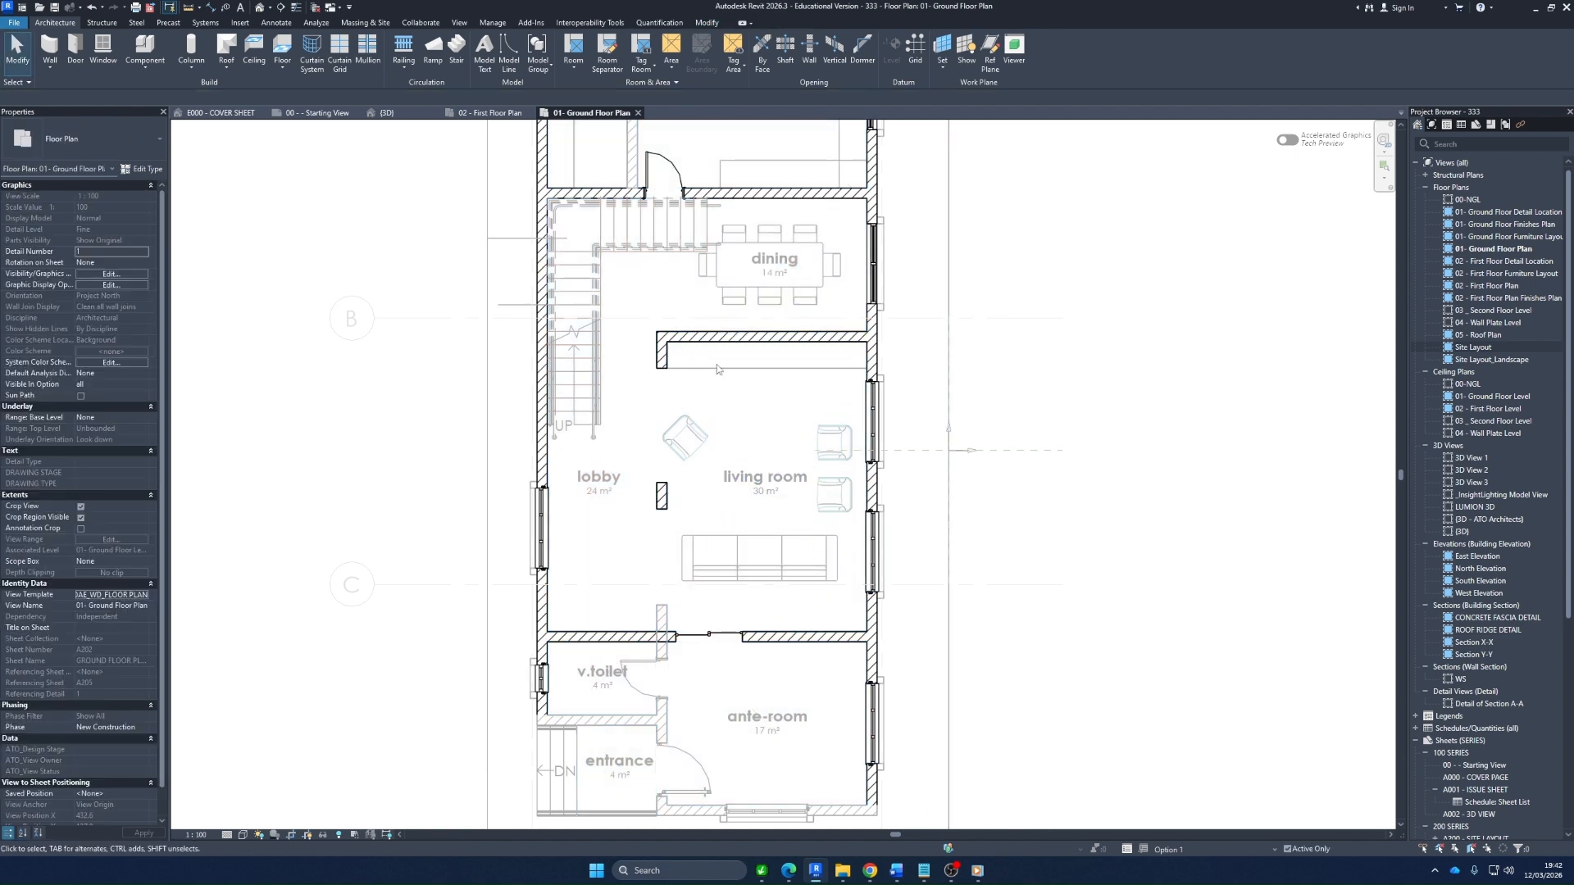
Make primary Living Room Layout Option 2 active and inspect its living room tag
{"action": "left_click", "coordinate": [1241, 849]}
{"action": "left_click", "coordinate": [1207, 826]}
{"action": "left_click", "coordinate": [766, 482]}
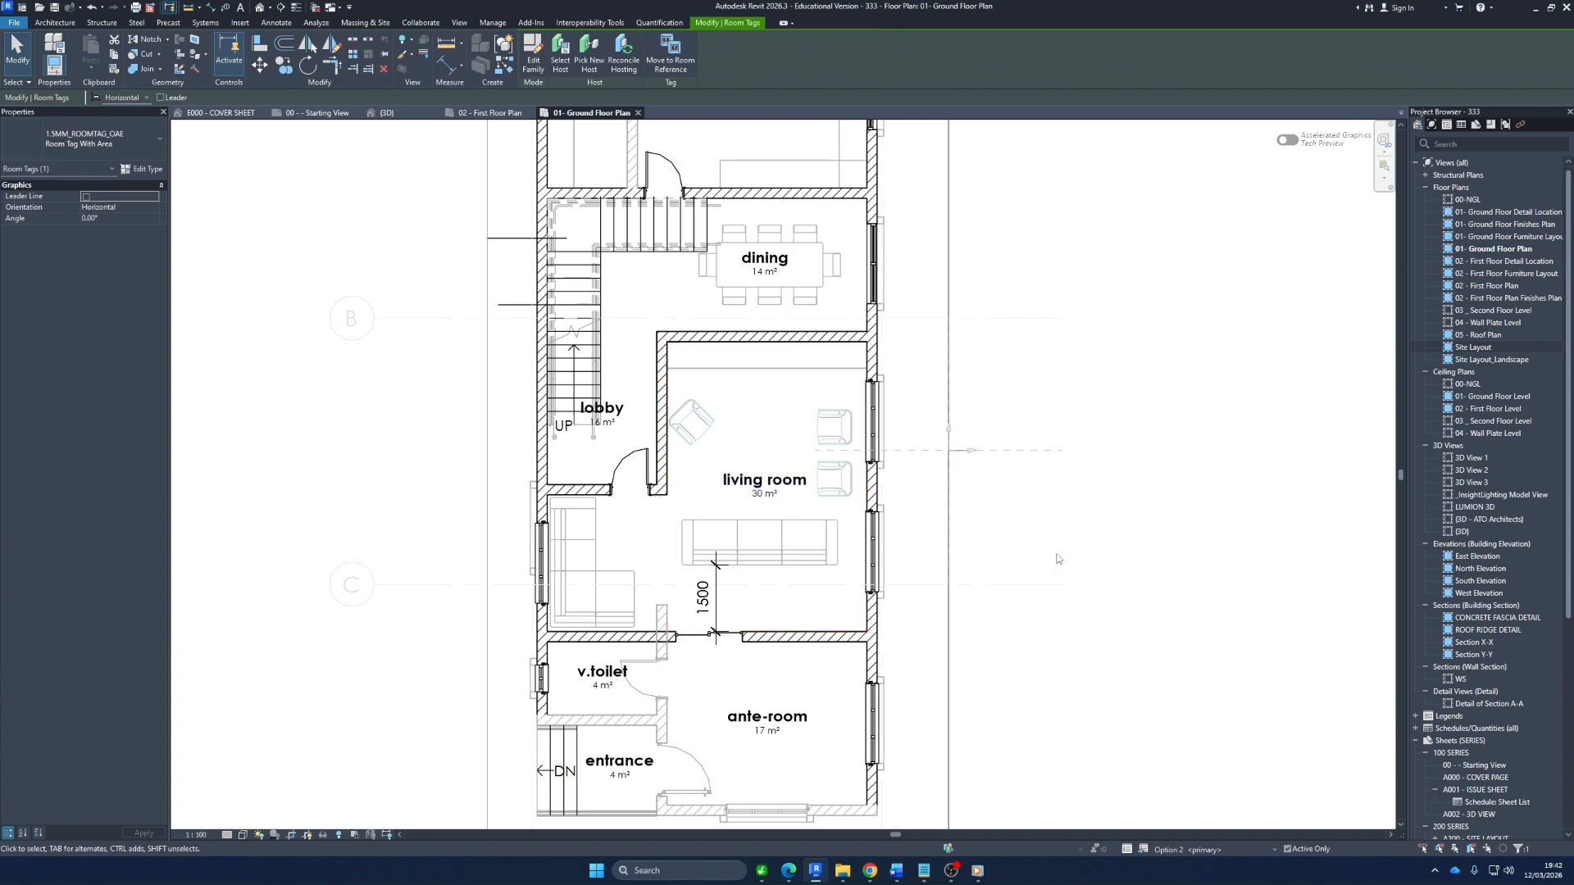
Make Living Room Layout Option 3 active and check the living room's room element for its missing tag
{"action": "key", "text": "Escape"}
{"action": "left_click", "coordinate": [1213, 849]}
{"action": "left_click", "coordinate": [1197, 835]}
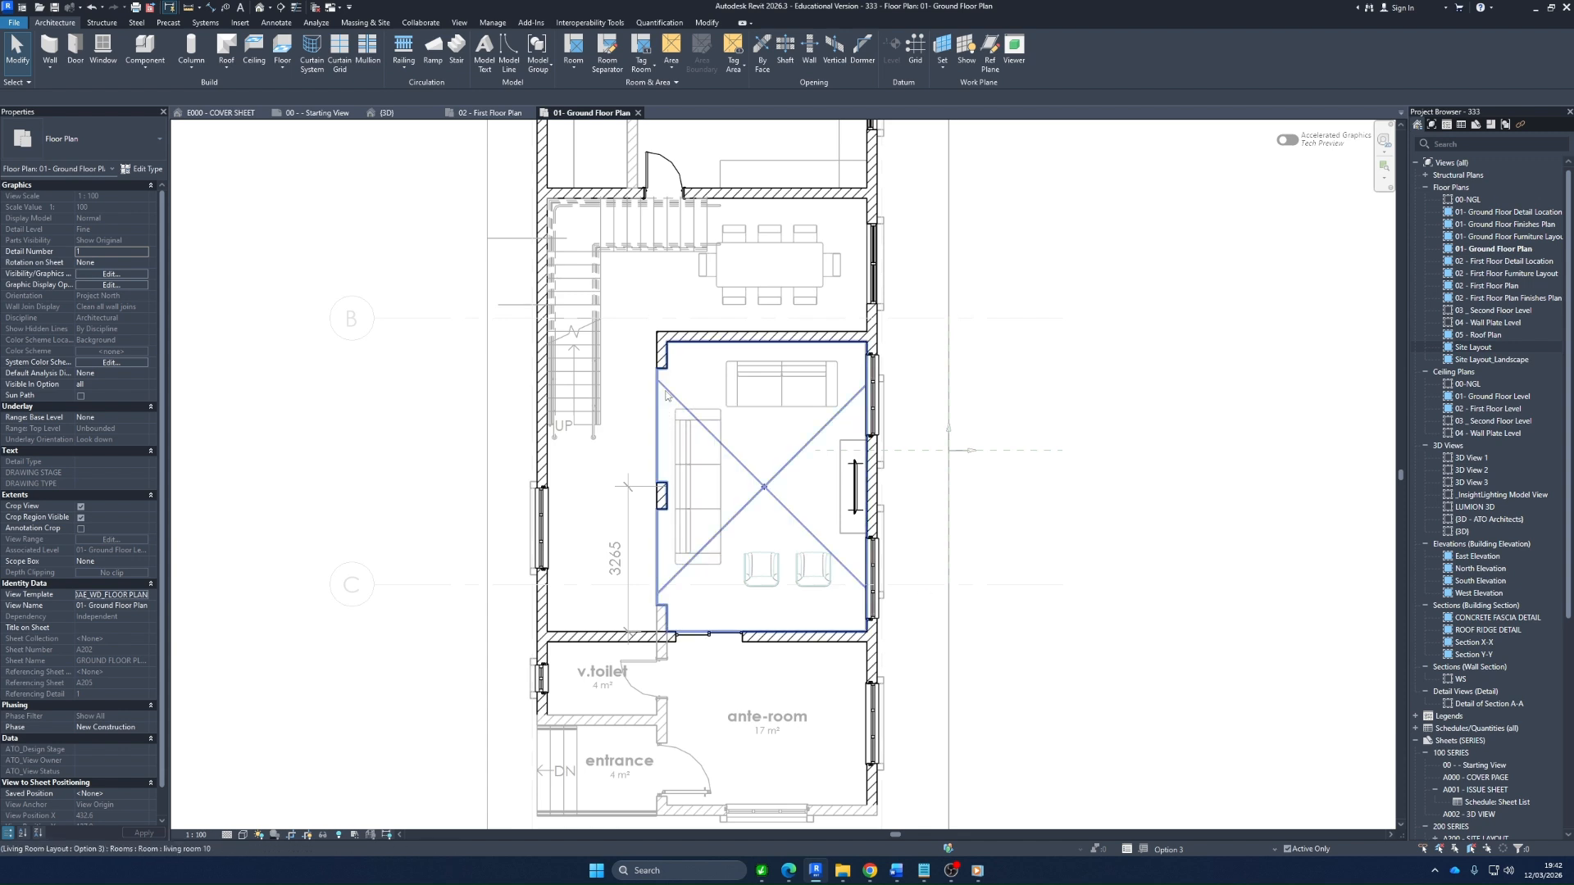
{"action": "left_click", "coordinate": [791, 527]}
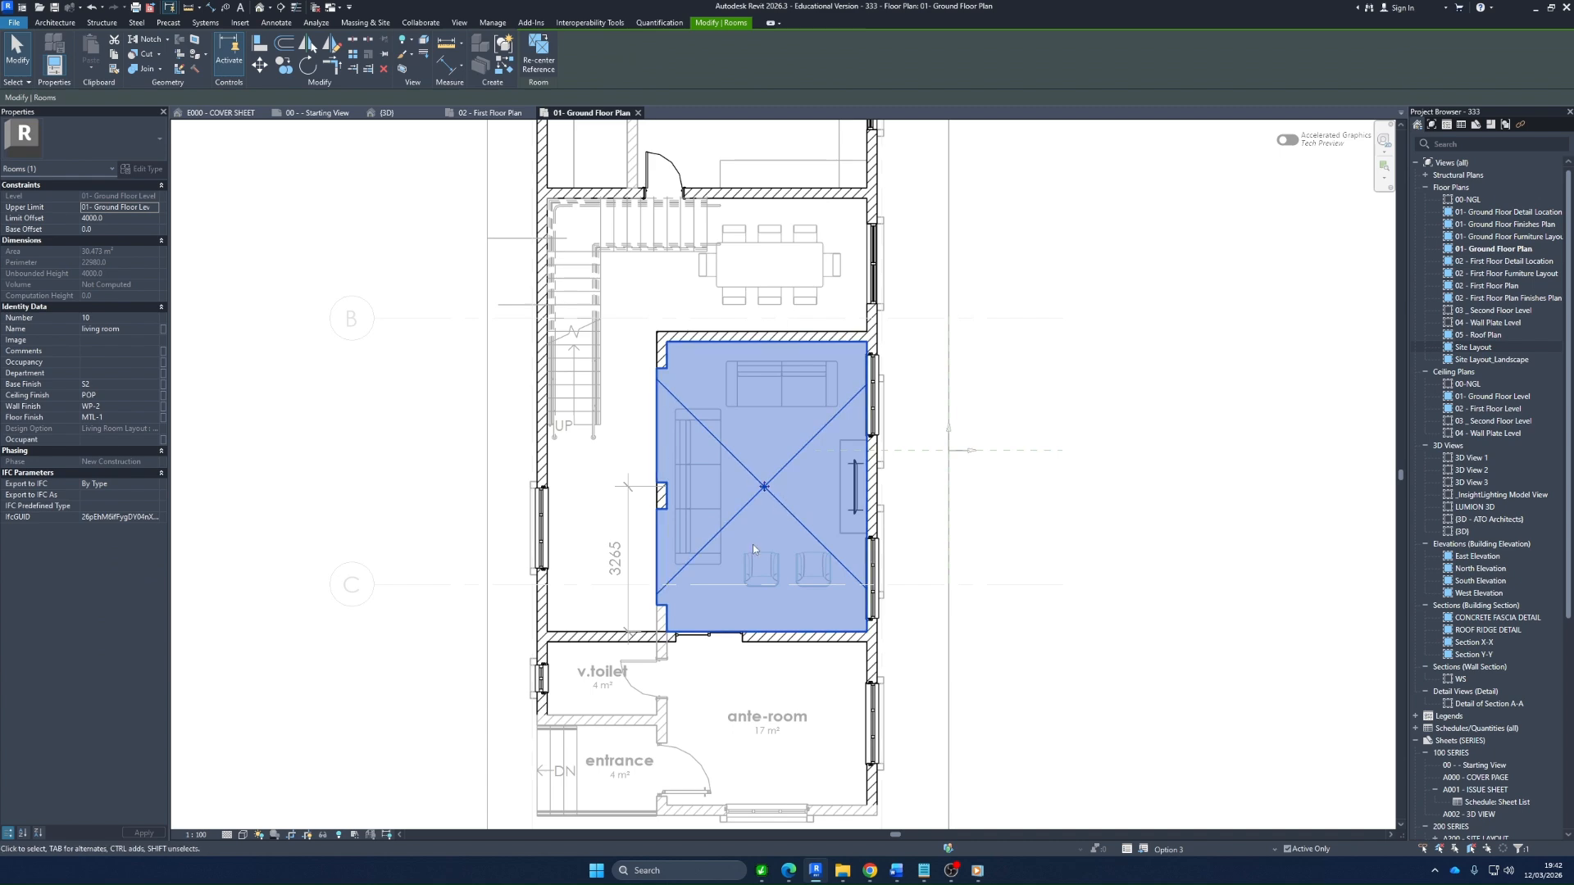
{"action": "left_click", "coordinate": [991, 509]}
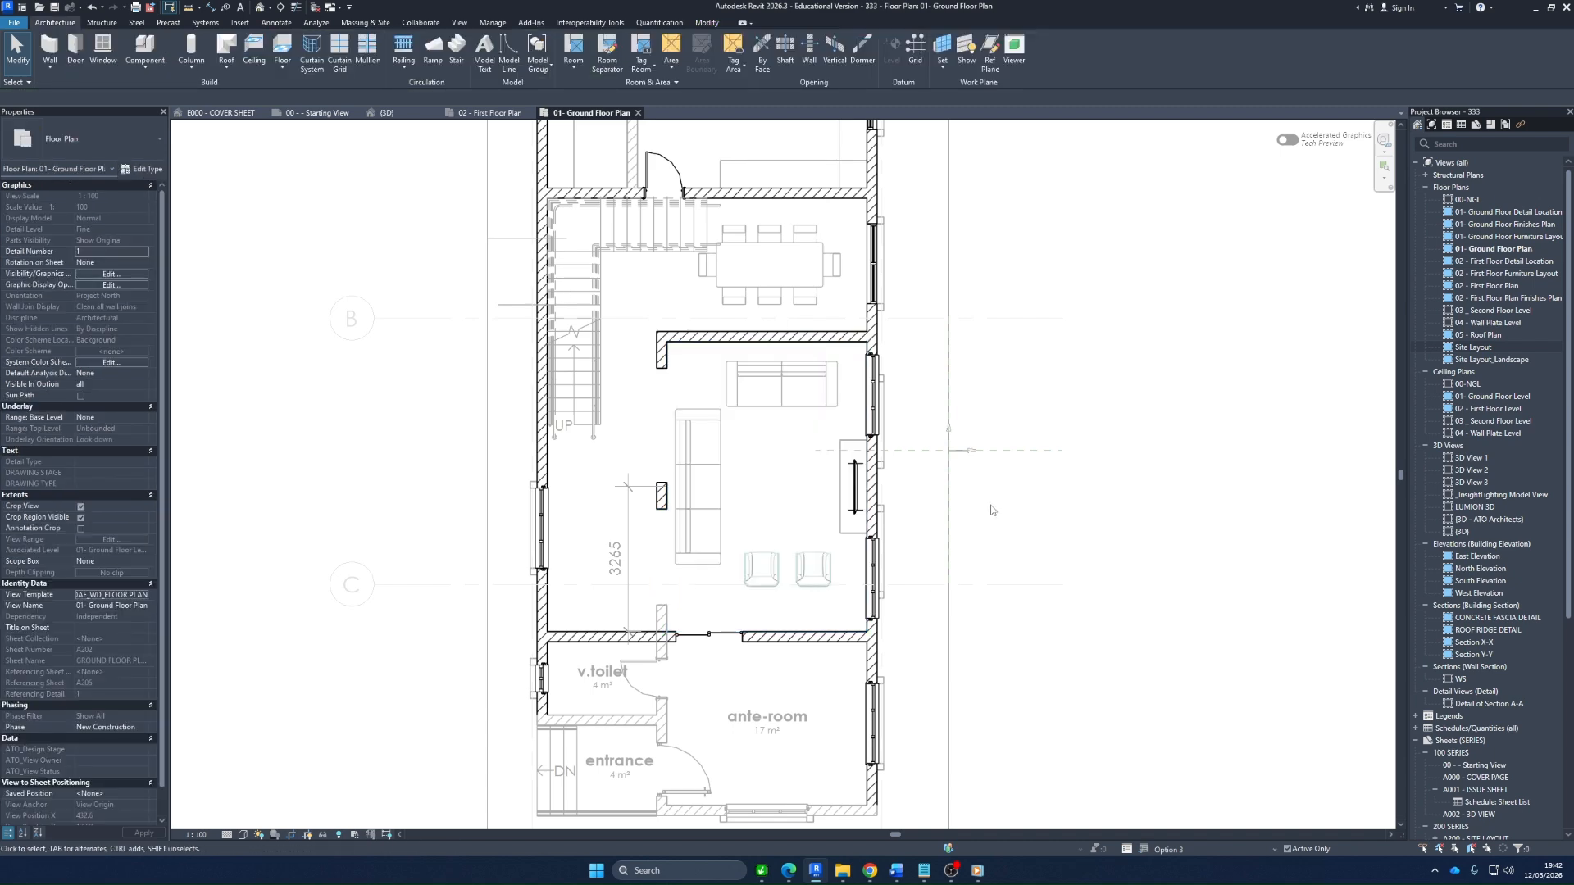
Place room tags with area on the living room, dining room and lobby in Living Room Layout Option 3
{"action": "key", "text": "r"}
{"action": "key", "text": "t"}
{"action": "left_click", "coordinate": [758, 480]}
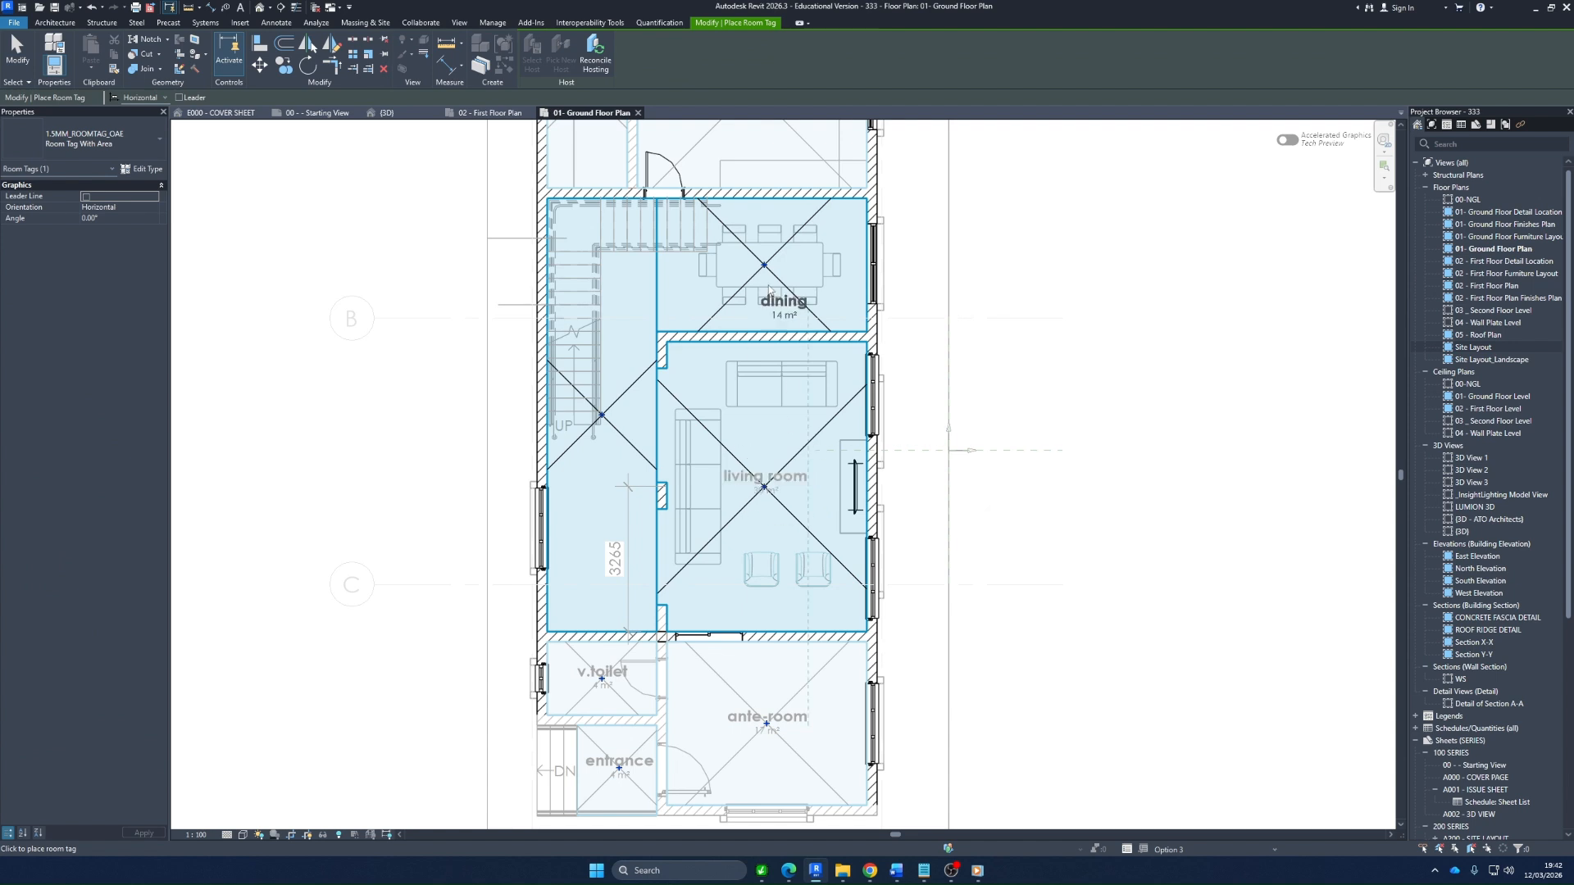
{"action": "left_click", "coordinate": [766, 264]}
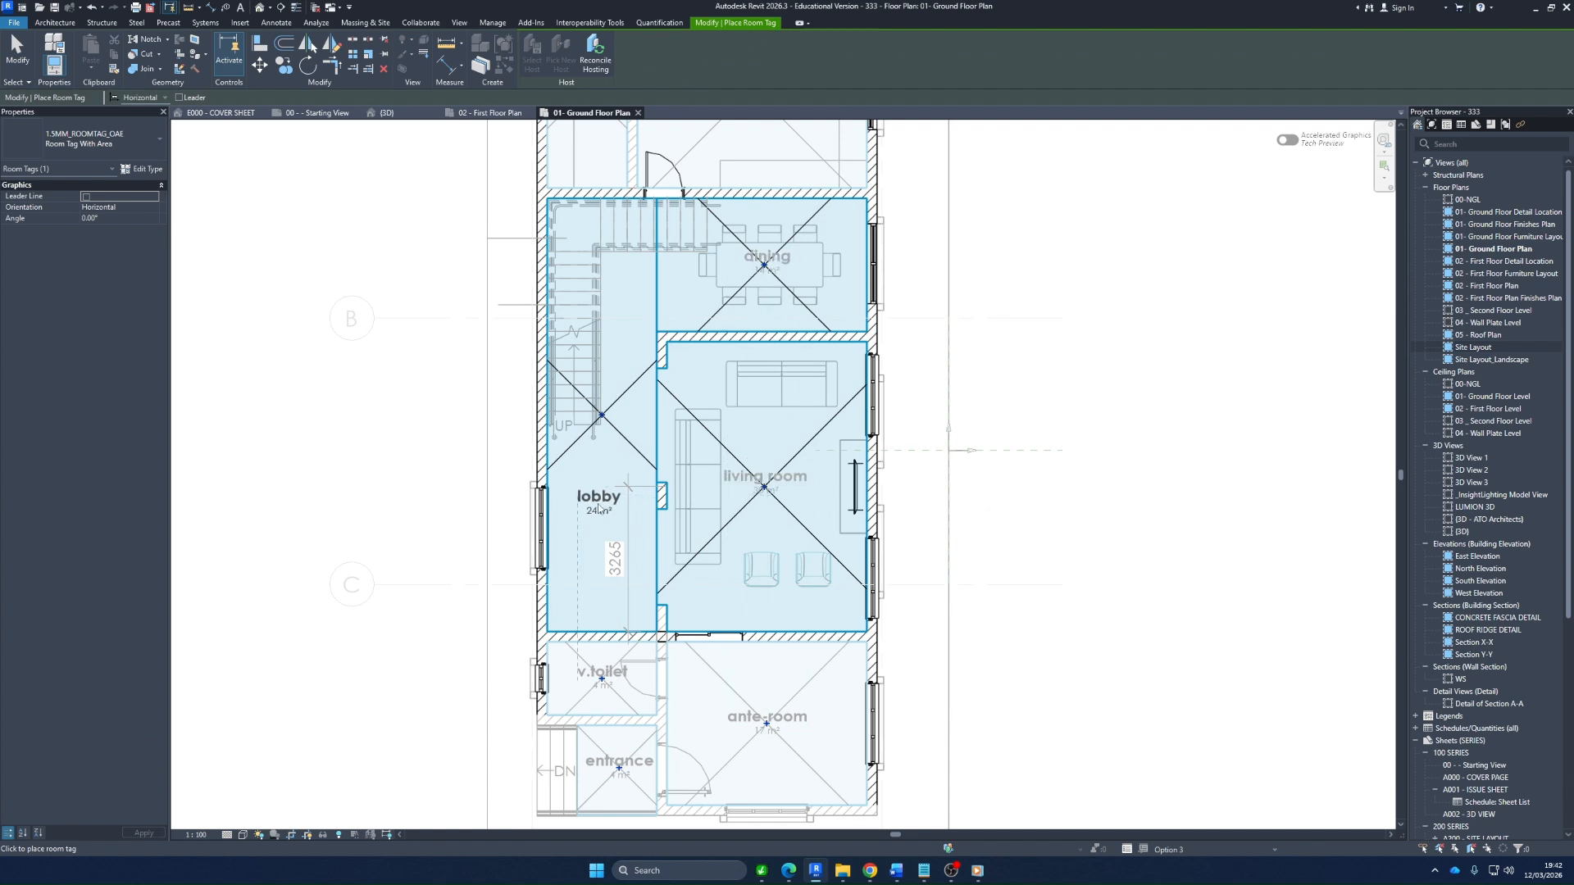
{"action": "left_click", "coordinate": [598, 508]}
{"action": "key", "text": "Escape"}
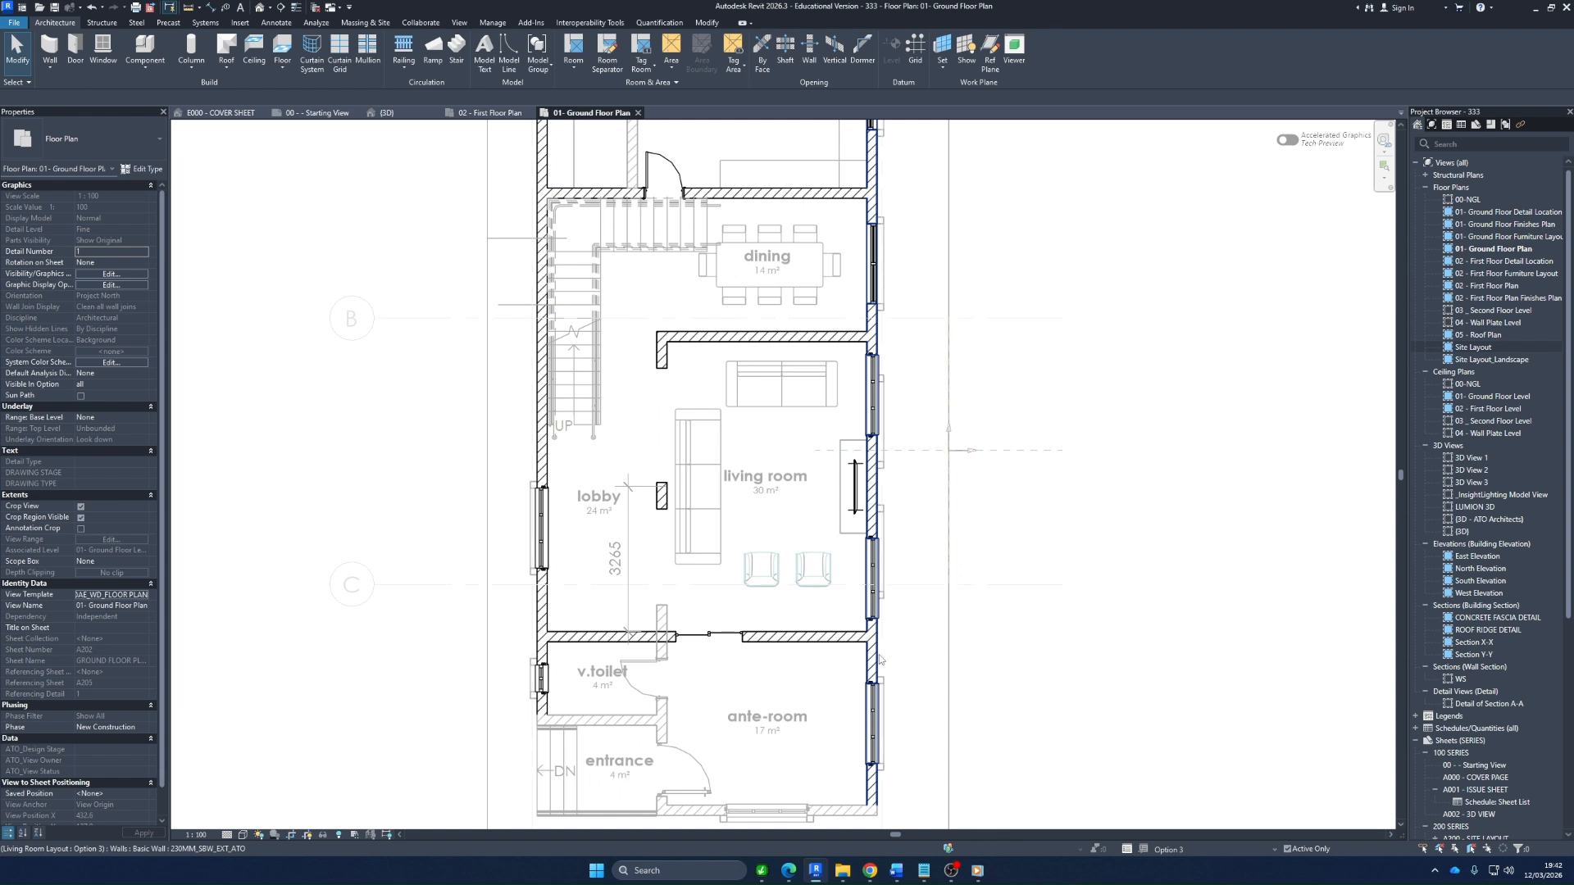
Return to the main model and review the tagged living room, lobby and dining areas on the ground floor plan
{"action": "left_click", "coordinate": [1230, 854]}
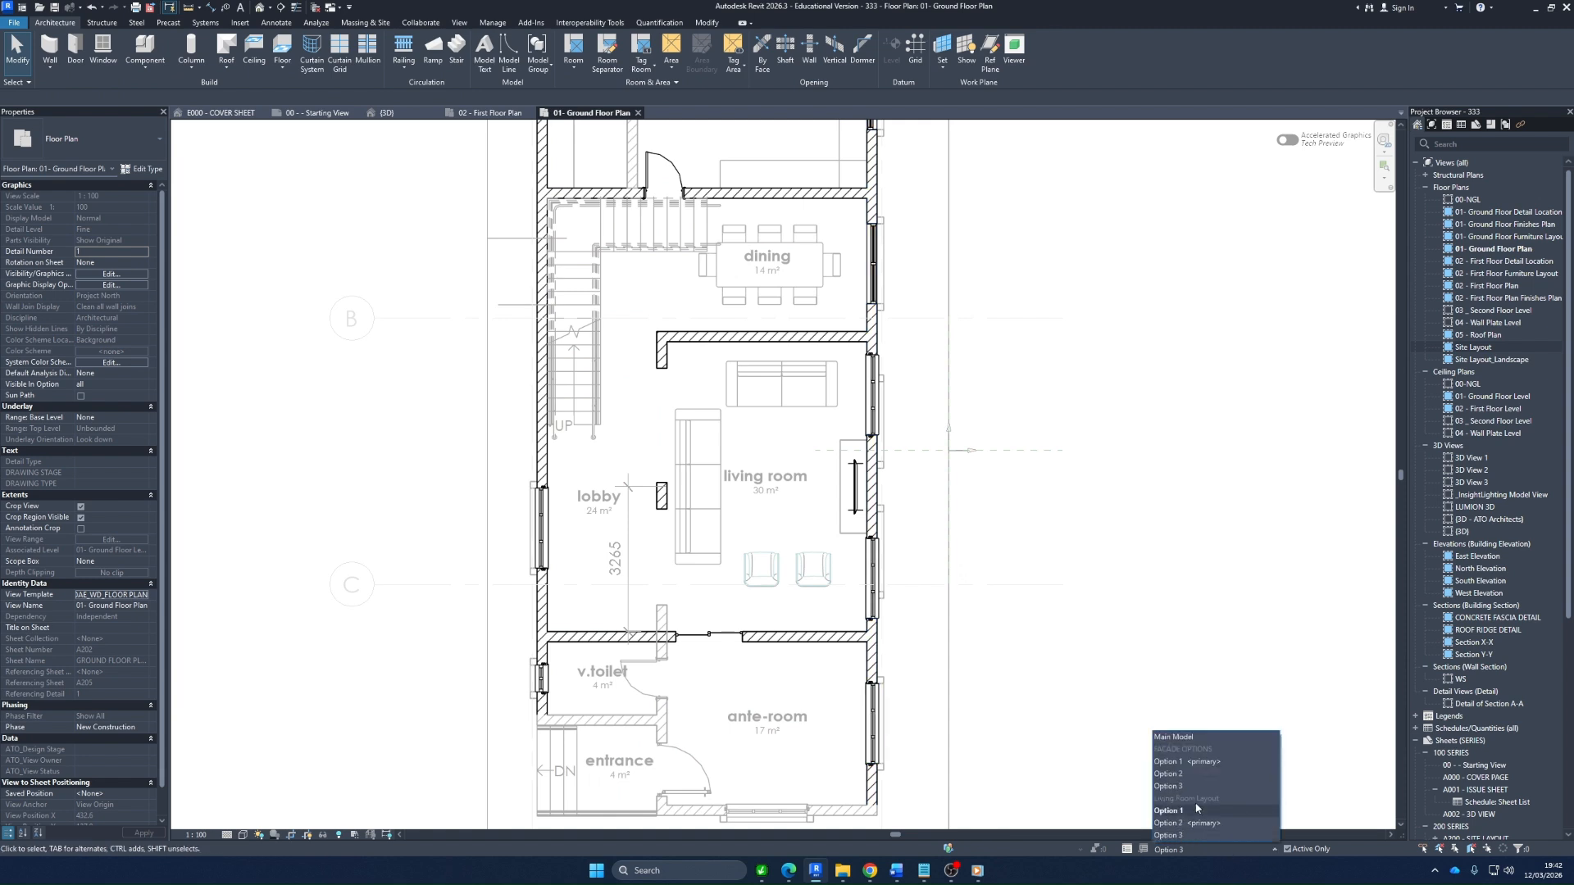
{"action": "left_click", "coordinate": [1188, 739]}
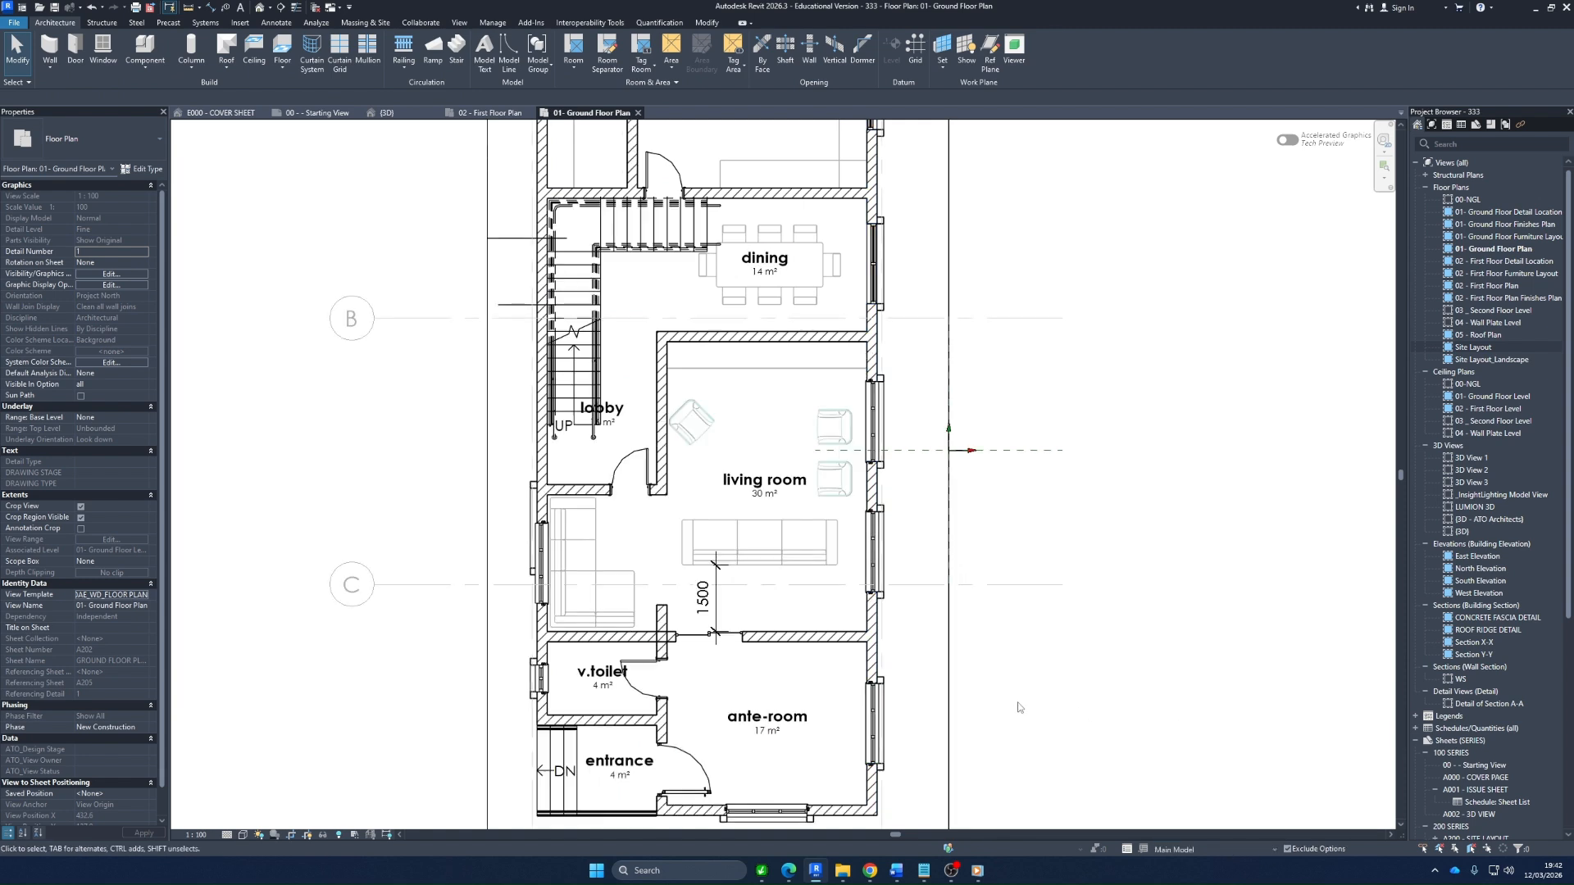
{"action": "scroll", "coordinate": [640, 478], "scroll_direction": "down", "scroll_amount": 3}
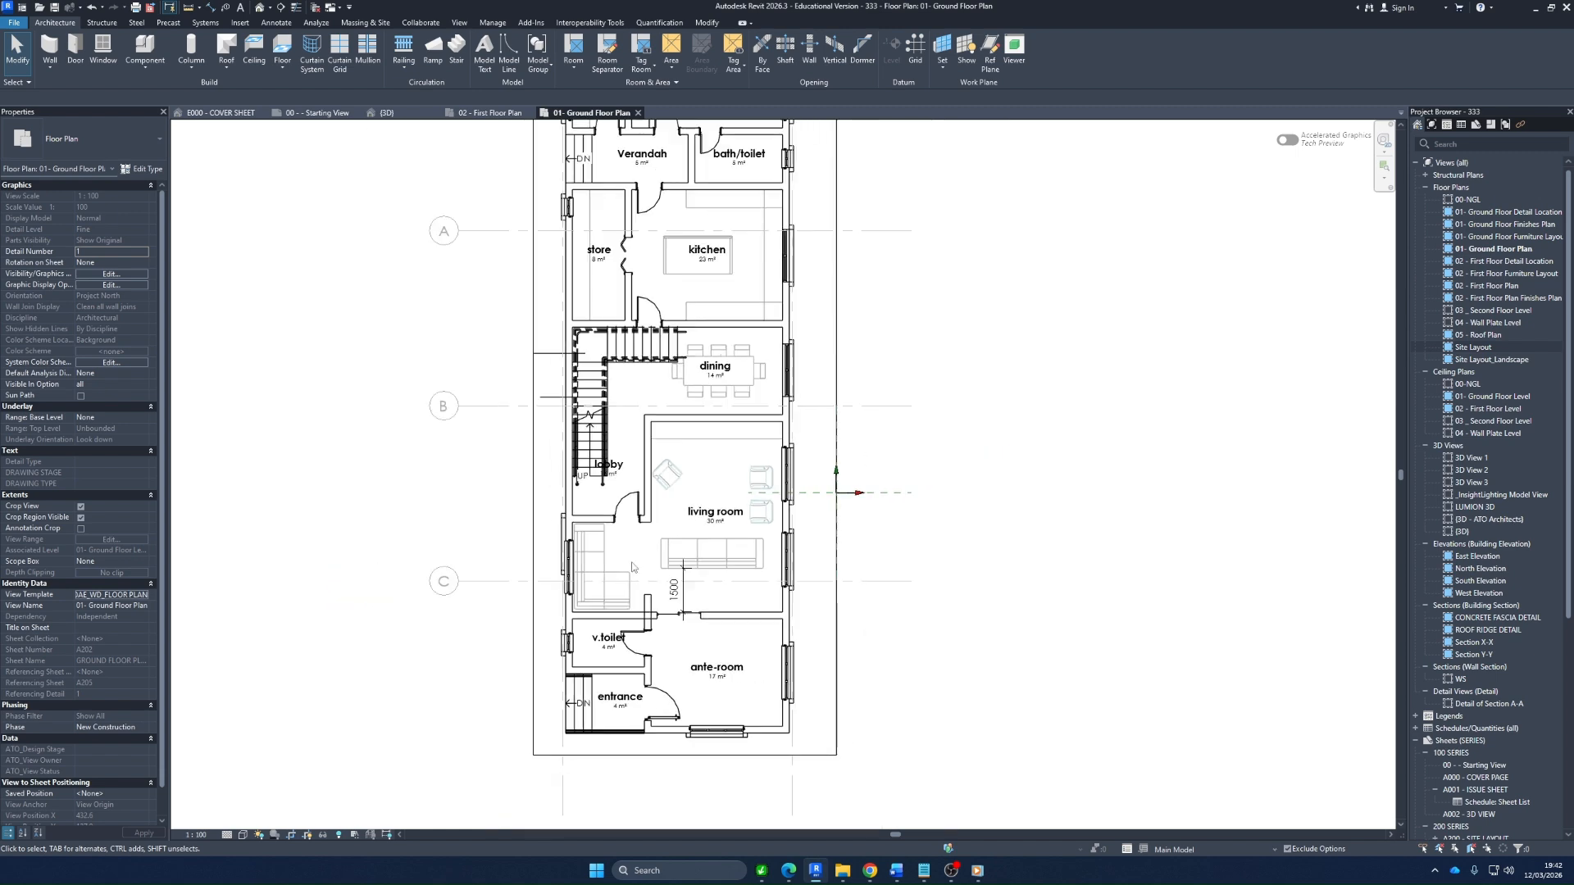
{"action": "scroll", "coordinate": [640, 478], "scroll_direction": "up", "scroll_amount": 4}
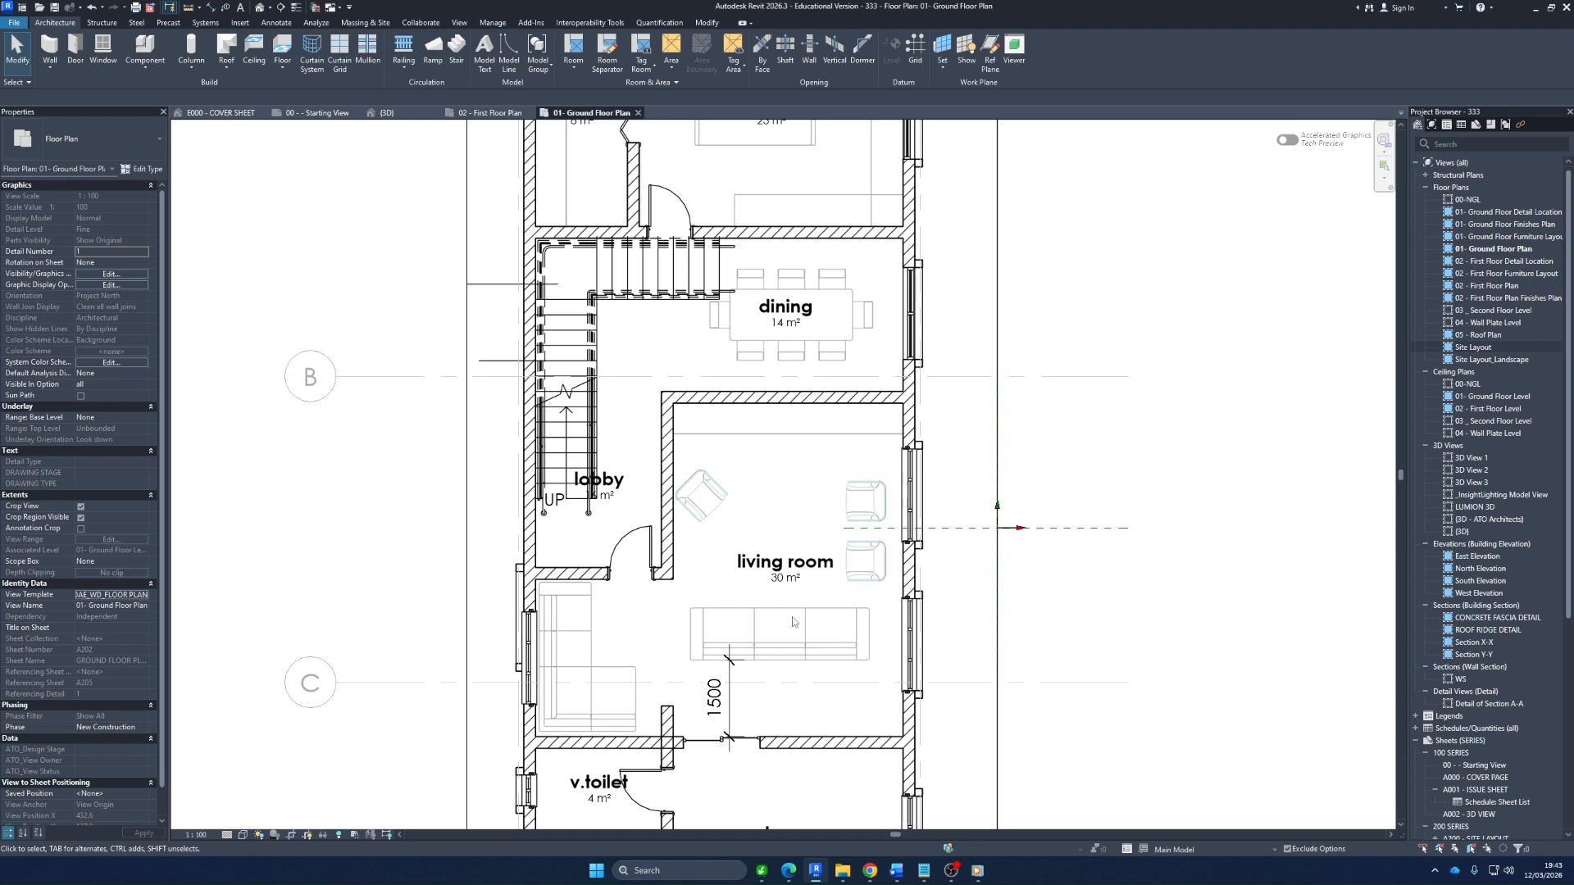
{"action": "scroll", "coordinate": [807, 675], "scroll_direction": "up", "scroll_amount": 1}
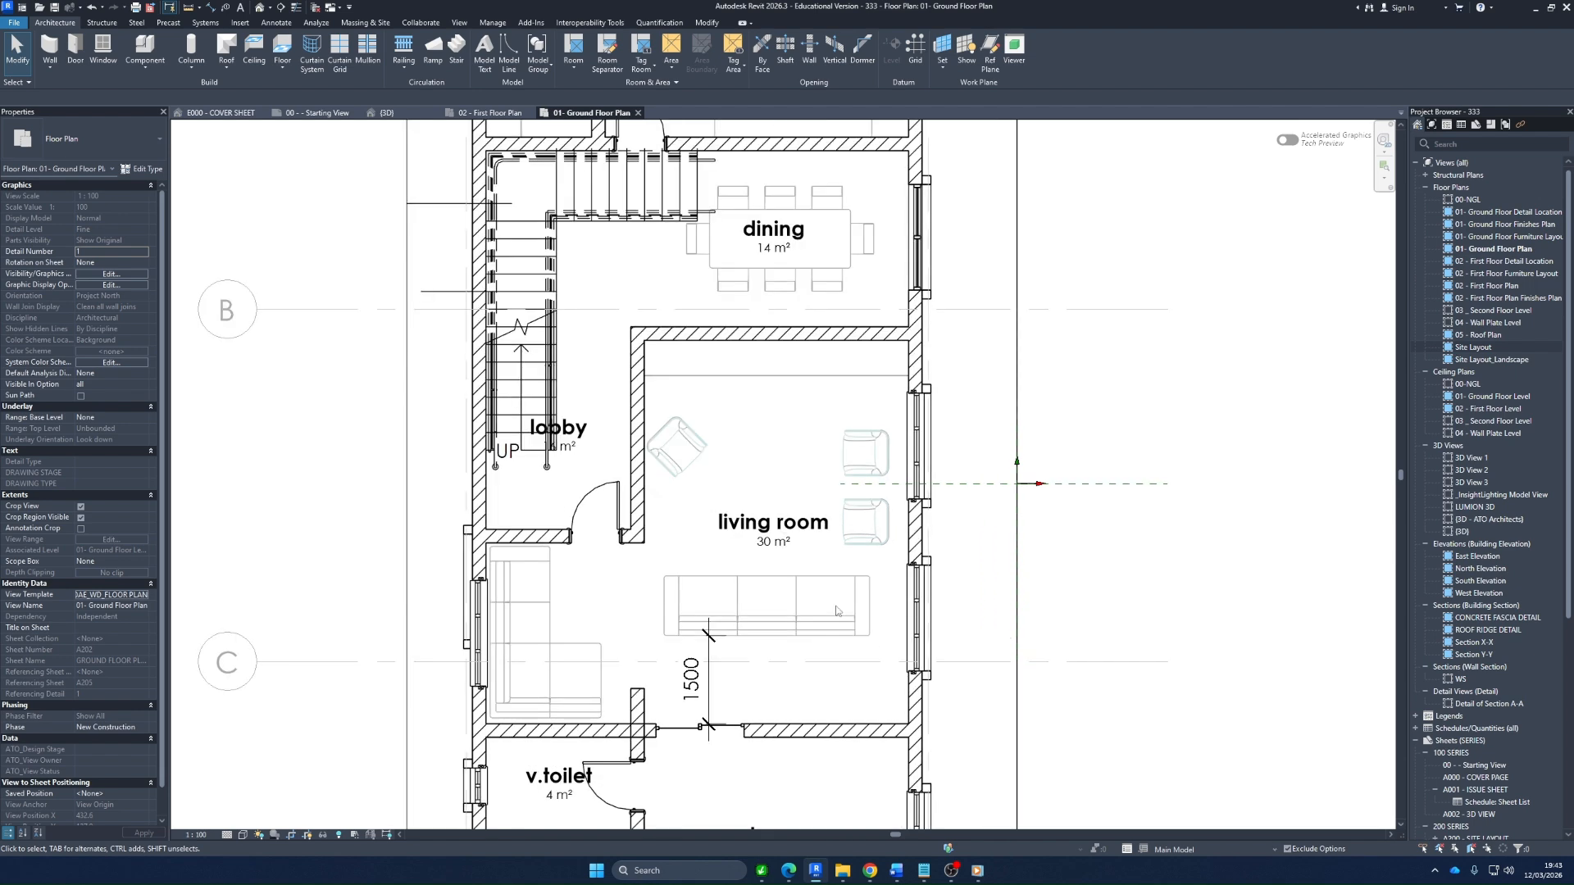